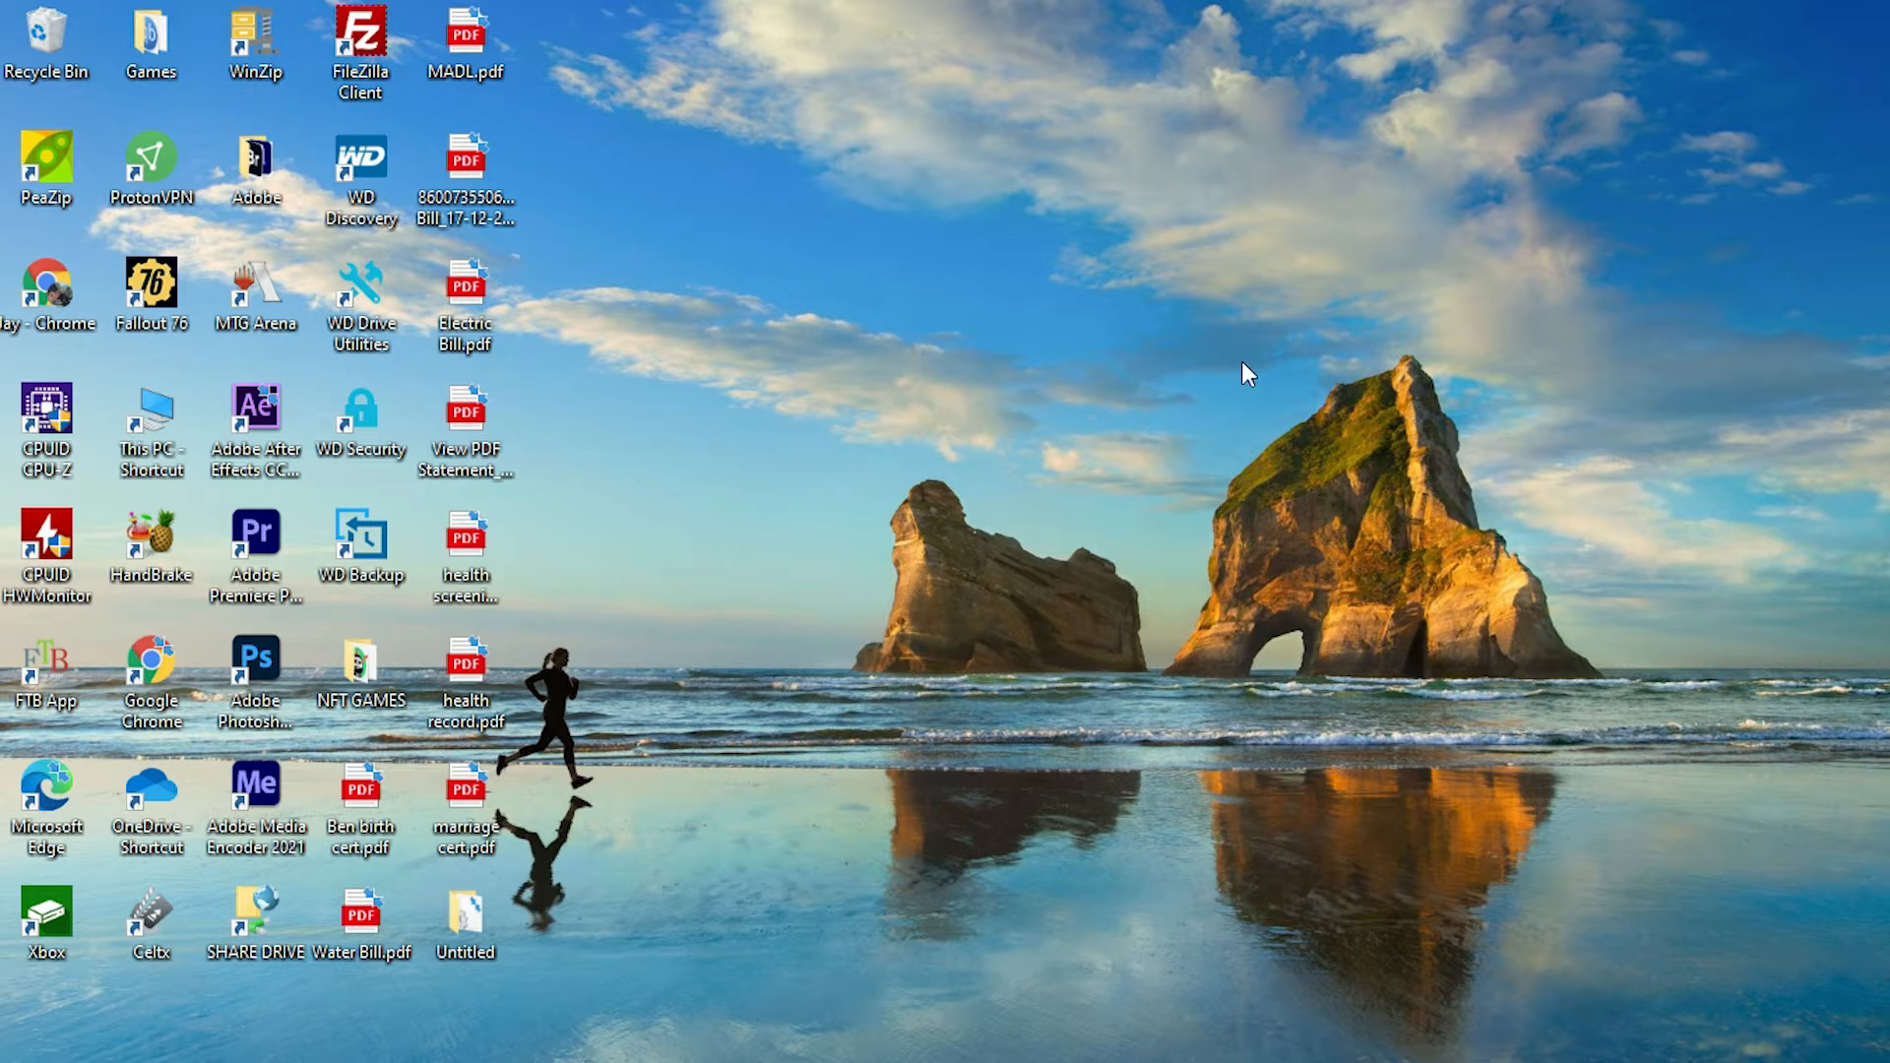
Step: Open the Downloads folder in File Explorer
{"action": "mouse_move", "coordinate": [803, 1061]}
{"action": "left_click", "coordinate": [974, 1036]}
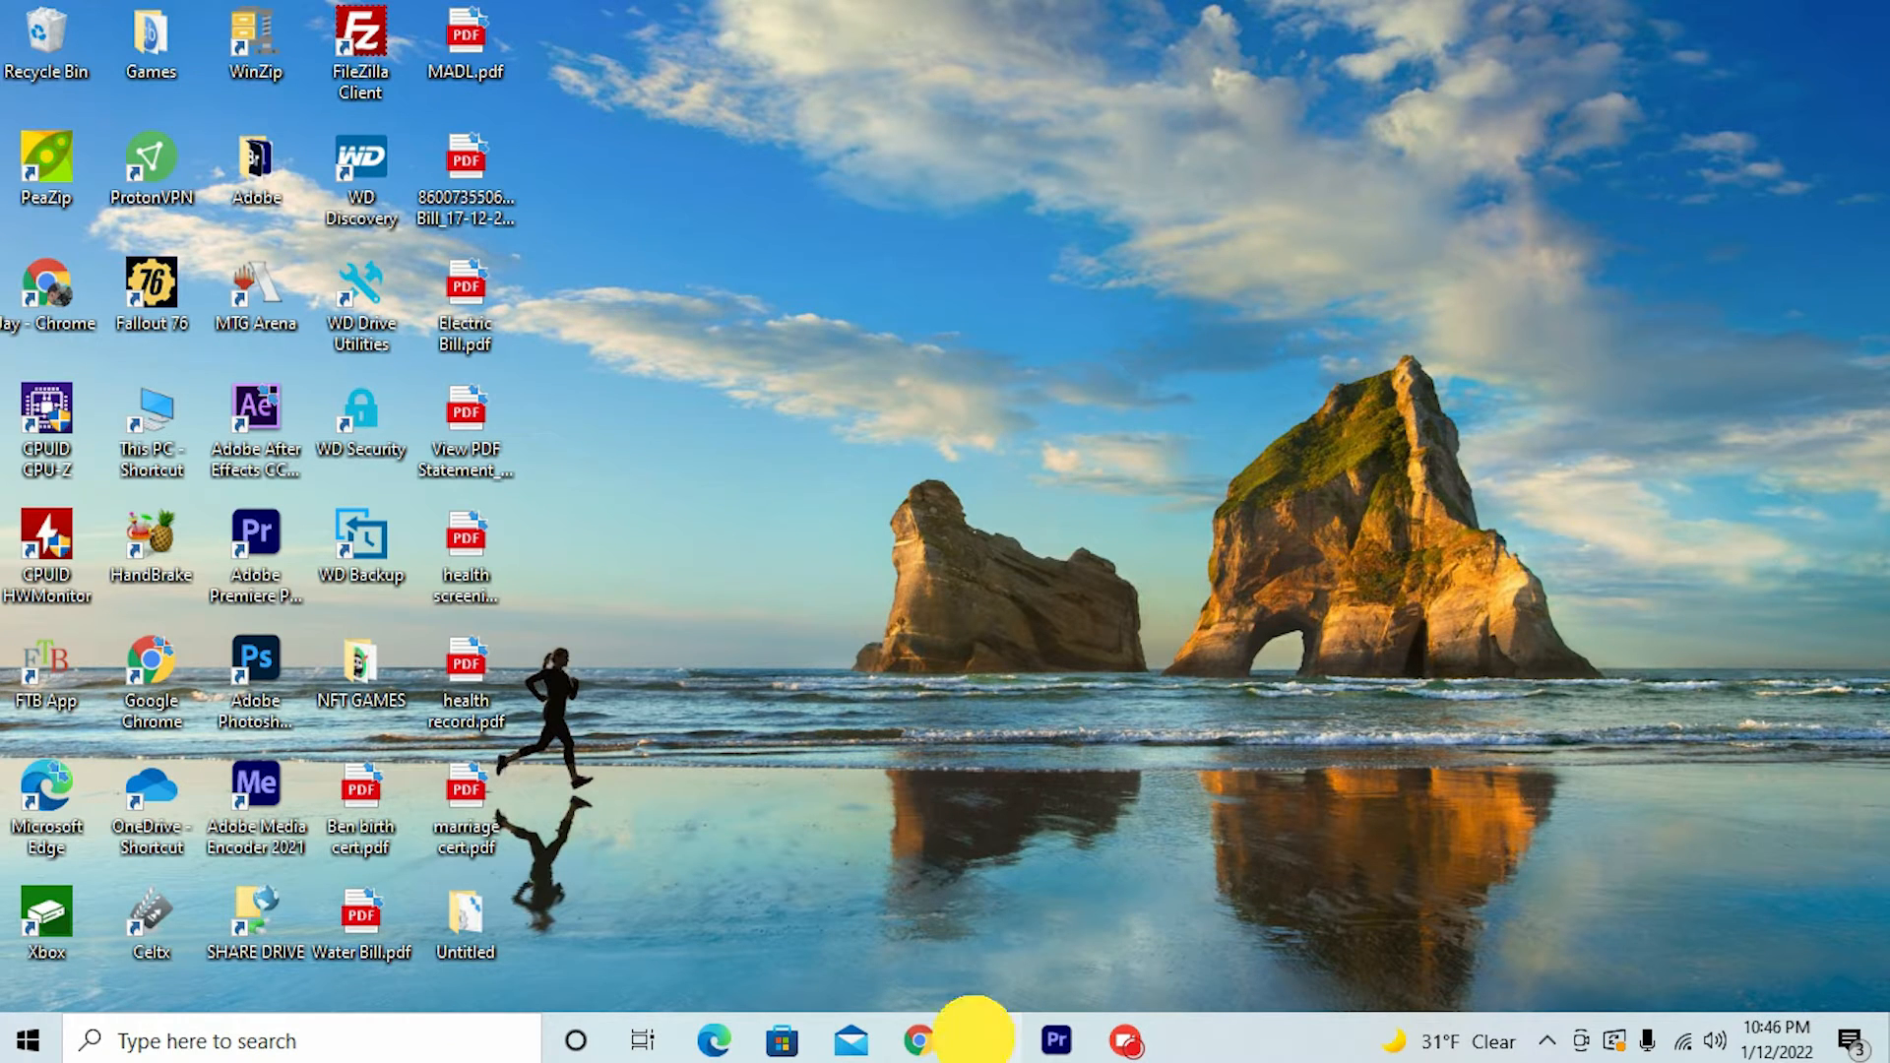
{"action": "right_click", "coordinate": [992, 1035]}
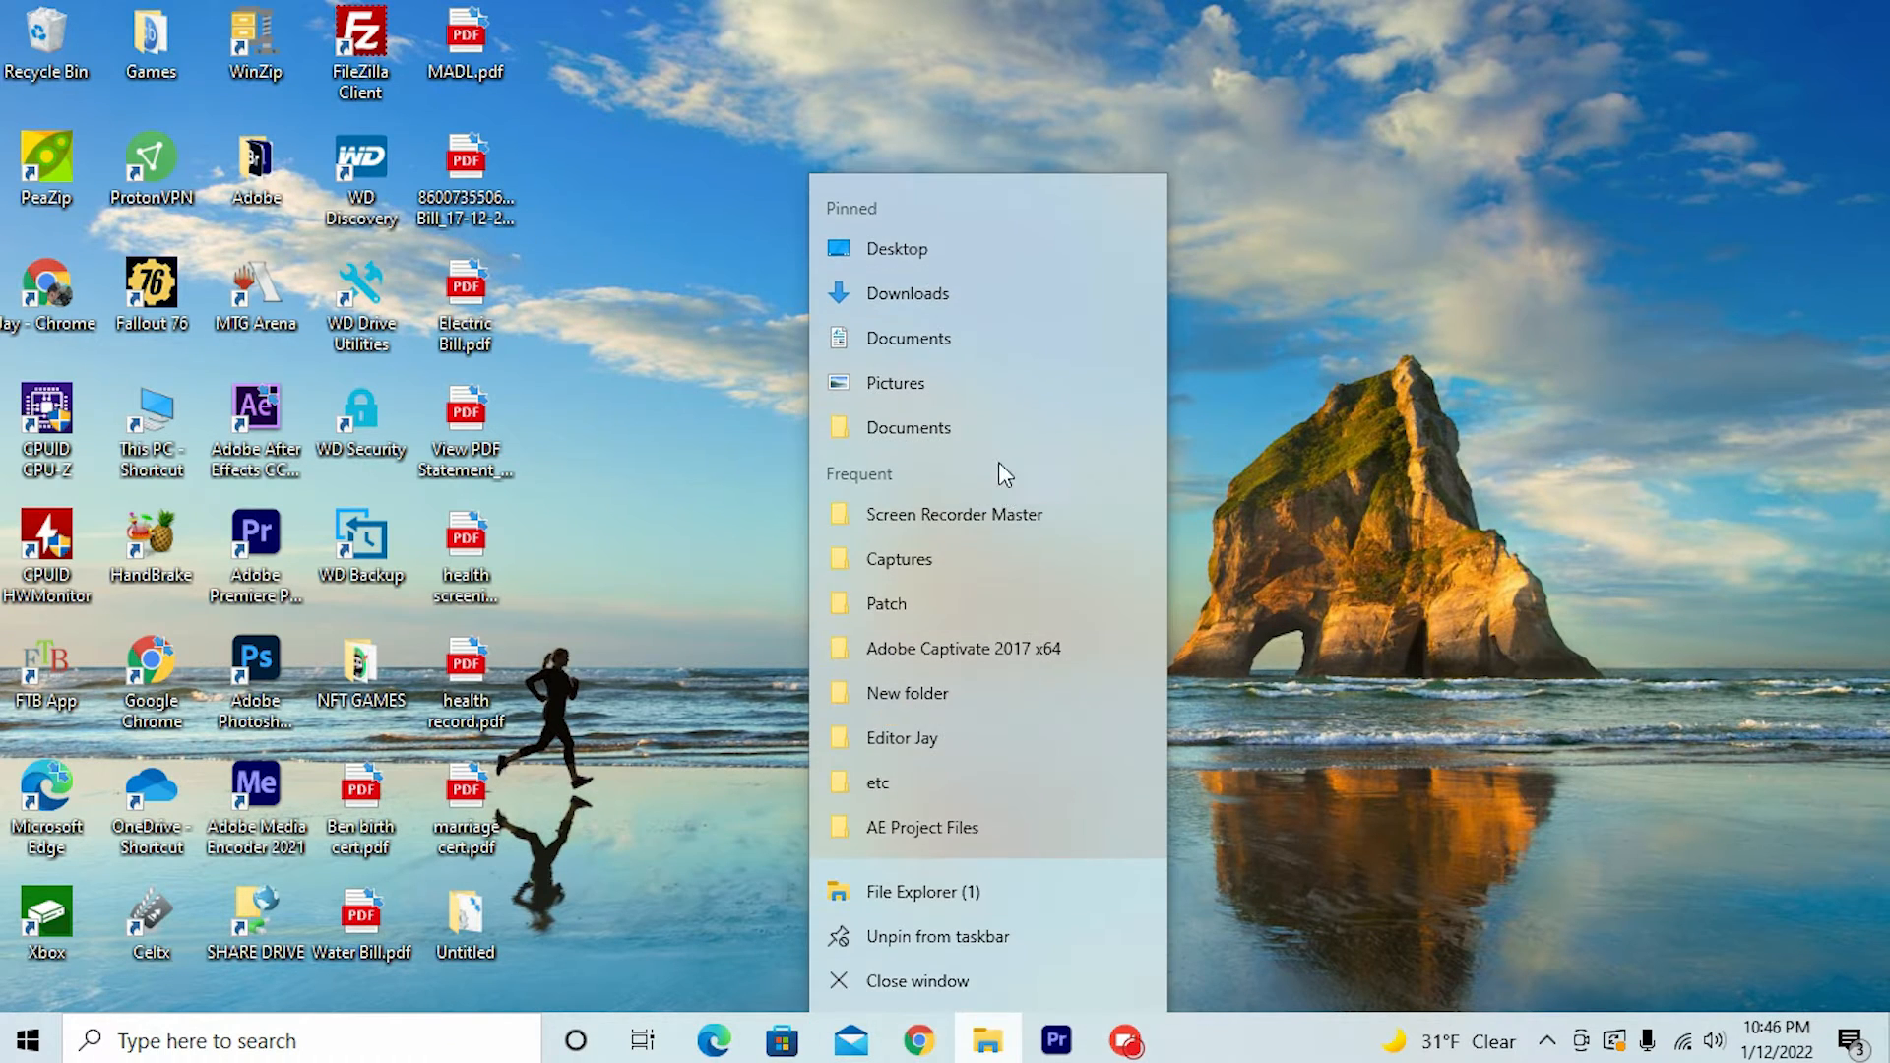
{"action": "left_click", "coordinate": [994, 295]}
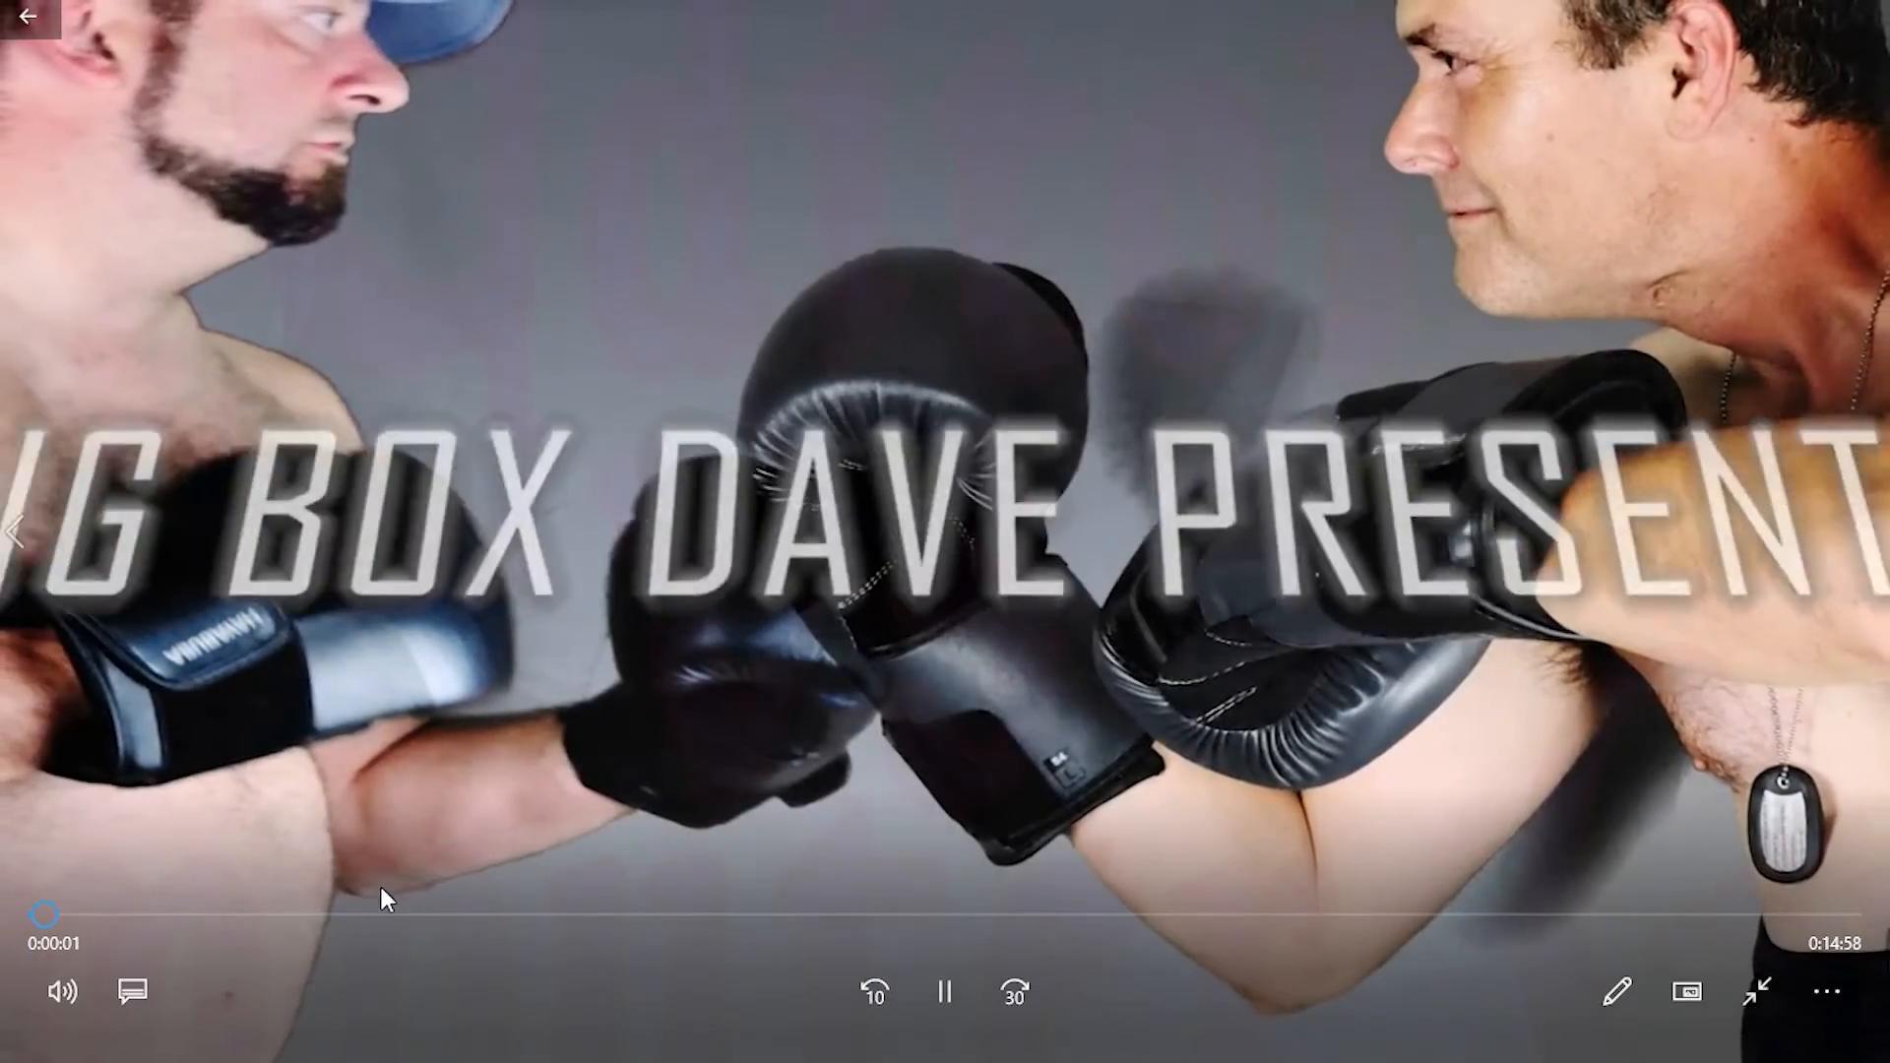
Step: Skip ahead to about 1:16 in the boxing intro video and raise its playback volume
{"action": "left_click", "coordinate": [374, 913]}
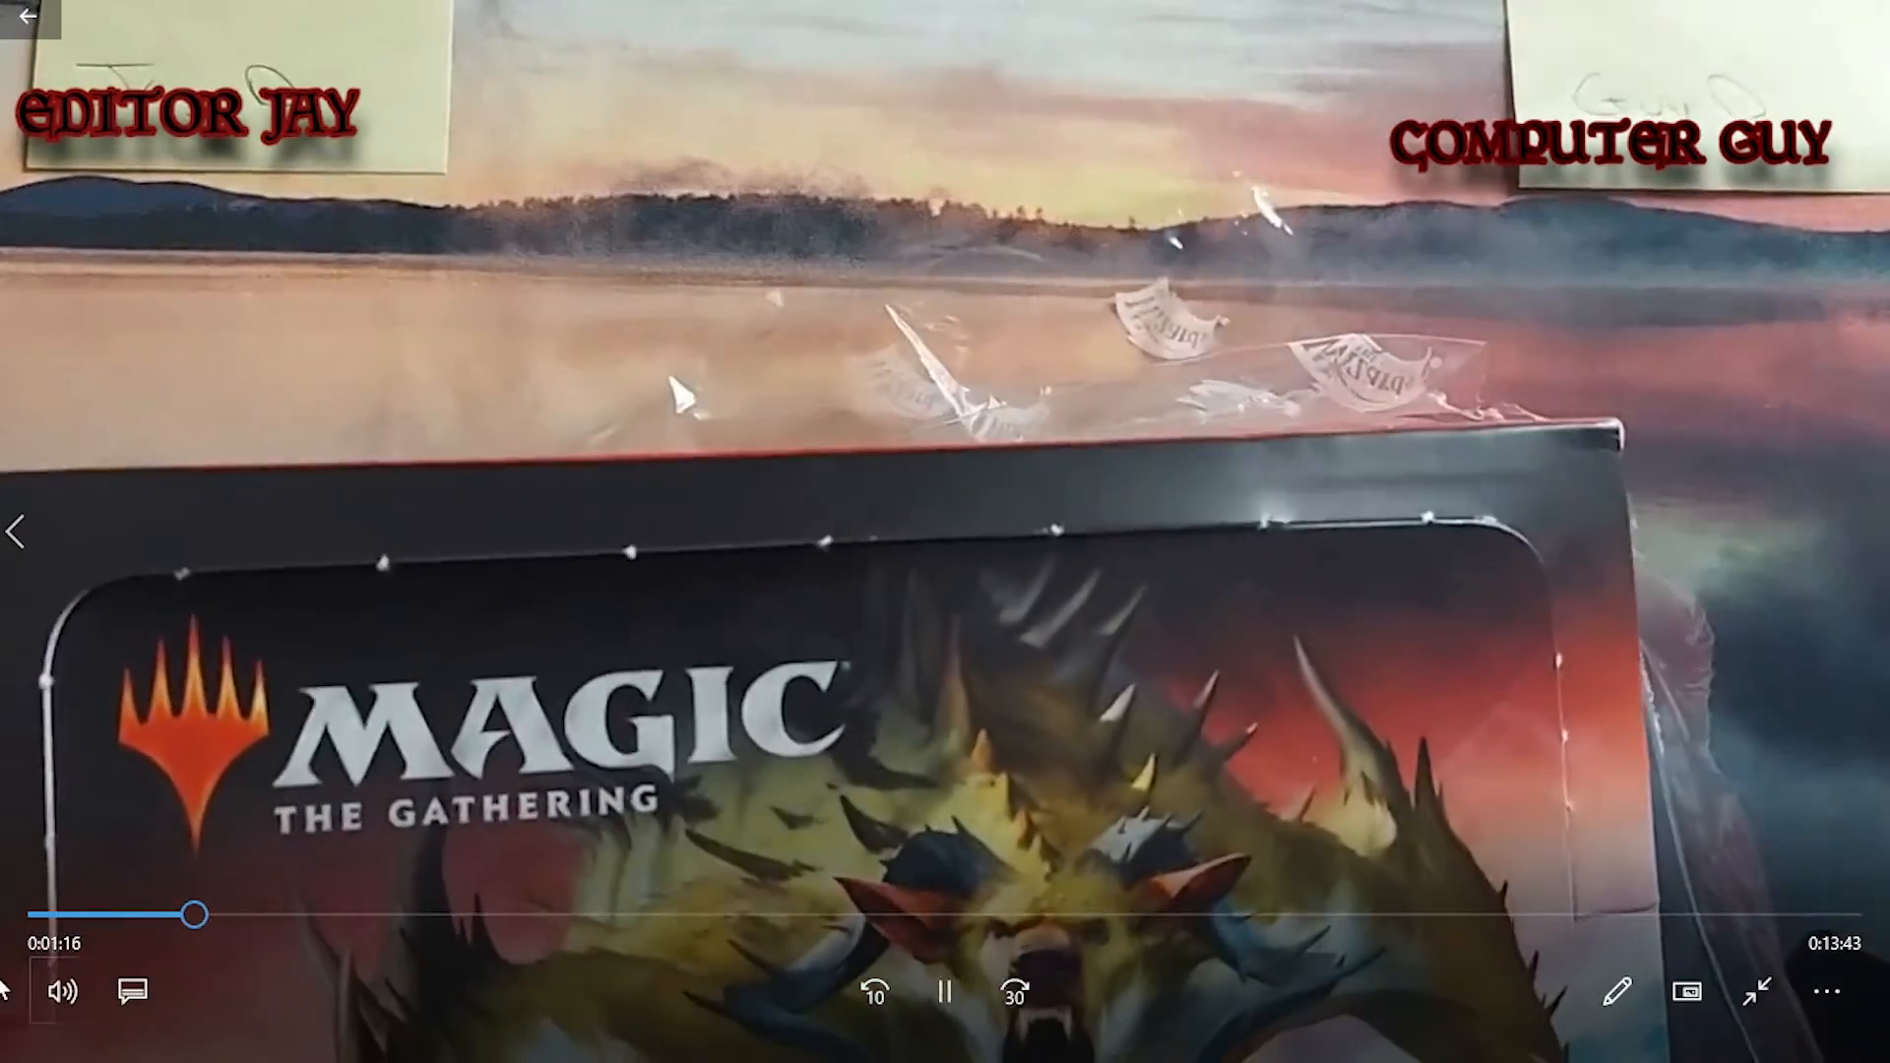
{"action": "left_click", "coordinate": [61, 984]}
{"action": "left_click", "coordinate": [124, 901]}
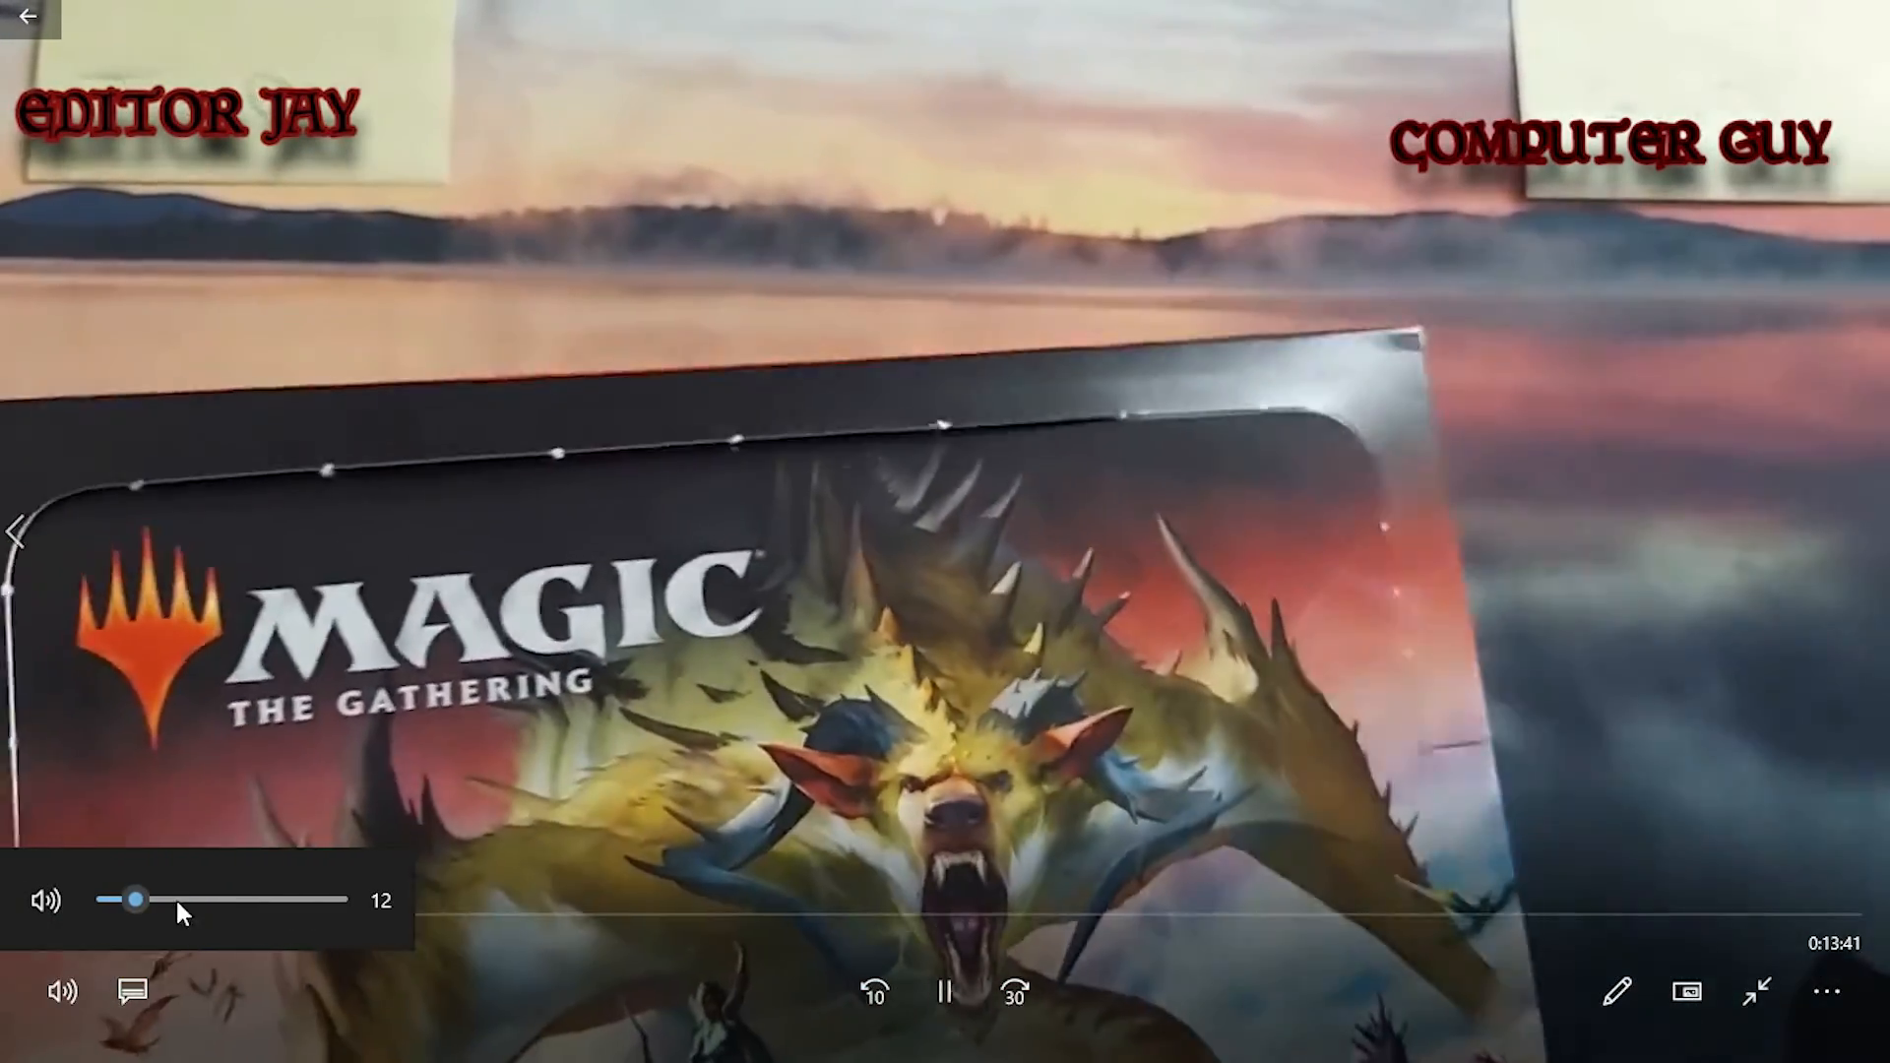
{"action": "left_click", "coordinate": [161, 899]}
Step: Skim the rest of the video up to the closing boxer shot at about 14:49 and pause it
{"action": "left_click", "coordinate": [456, 915]}
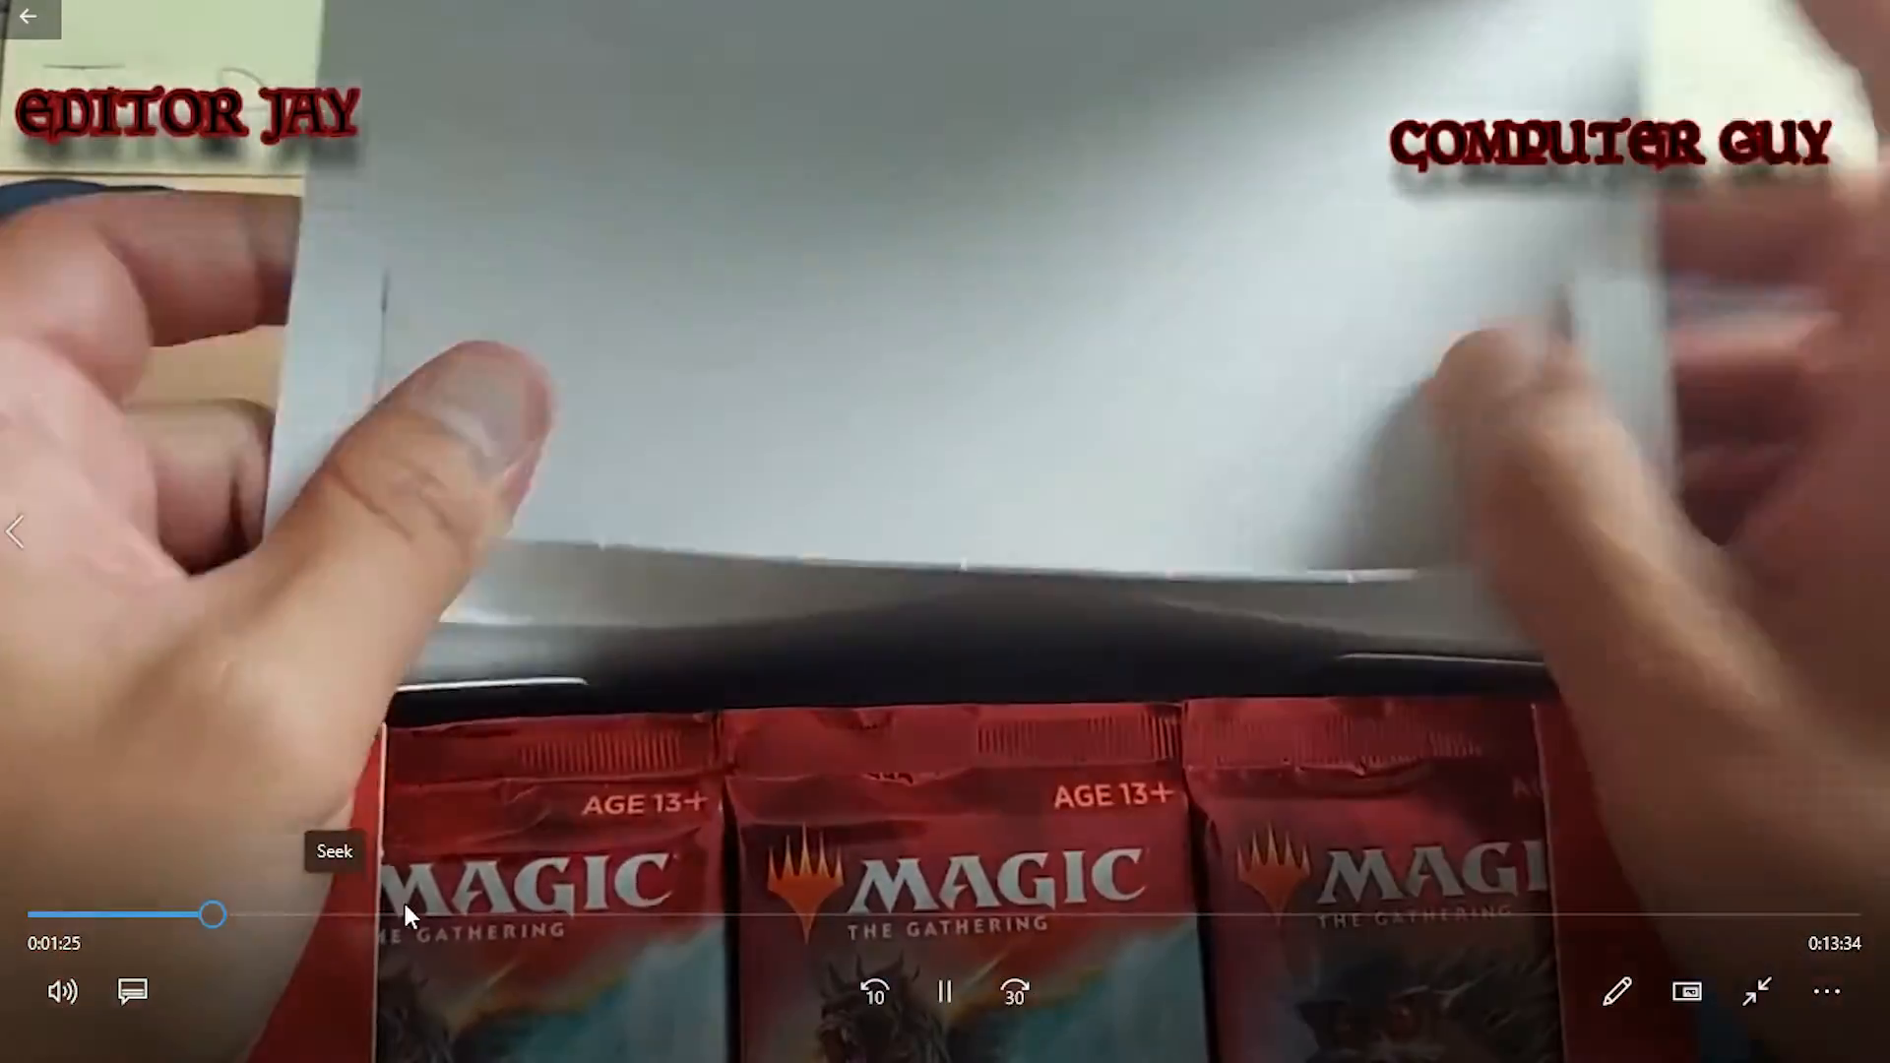
{"action": "left_click", "coordinate": [817, 916]}
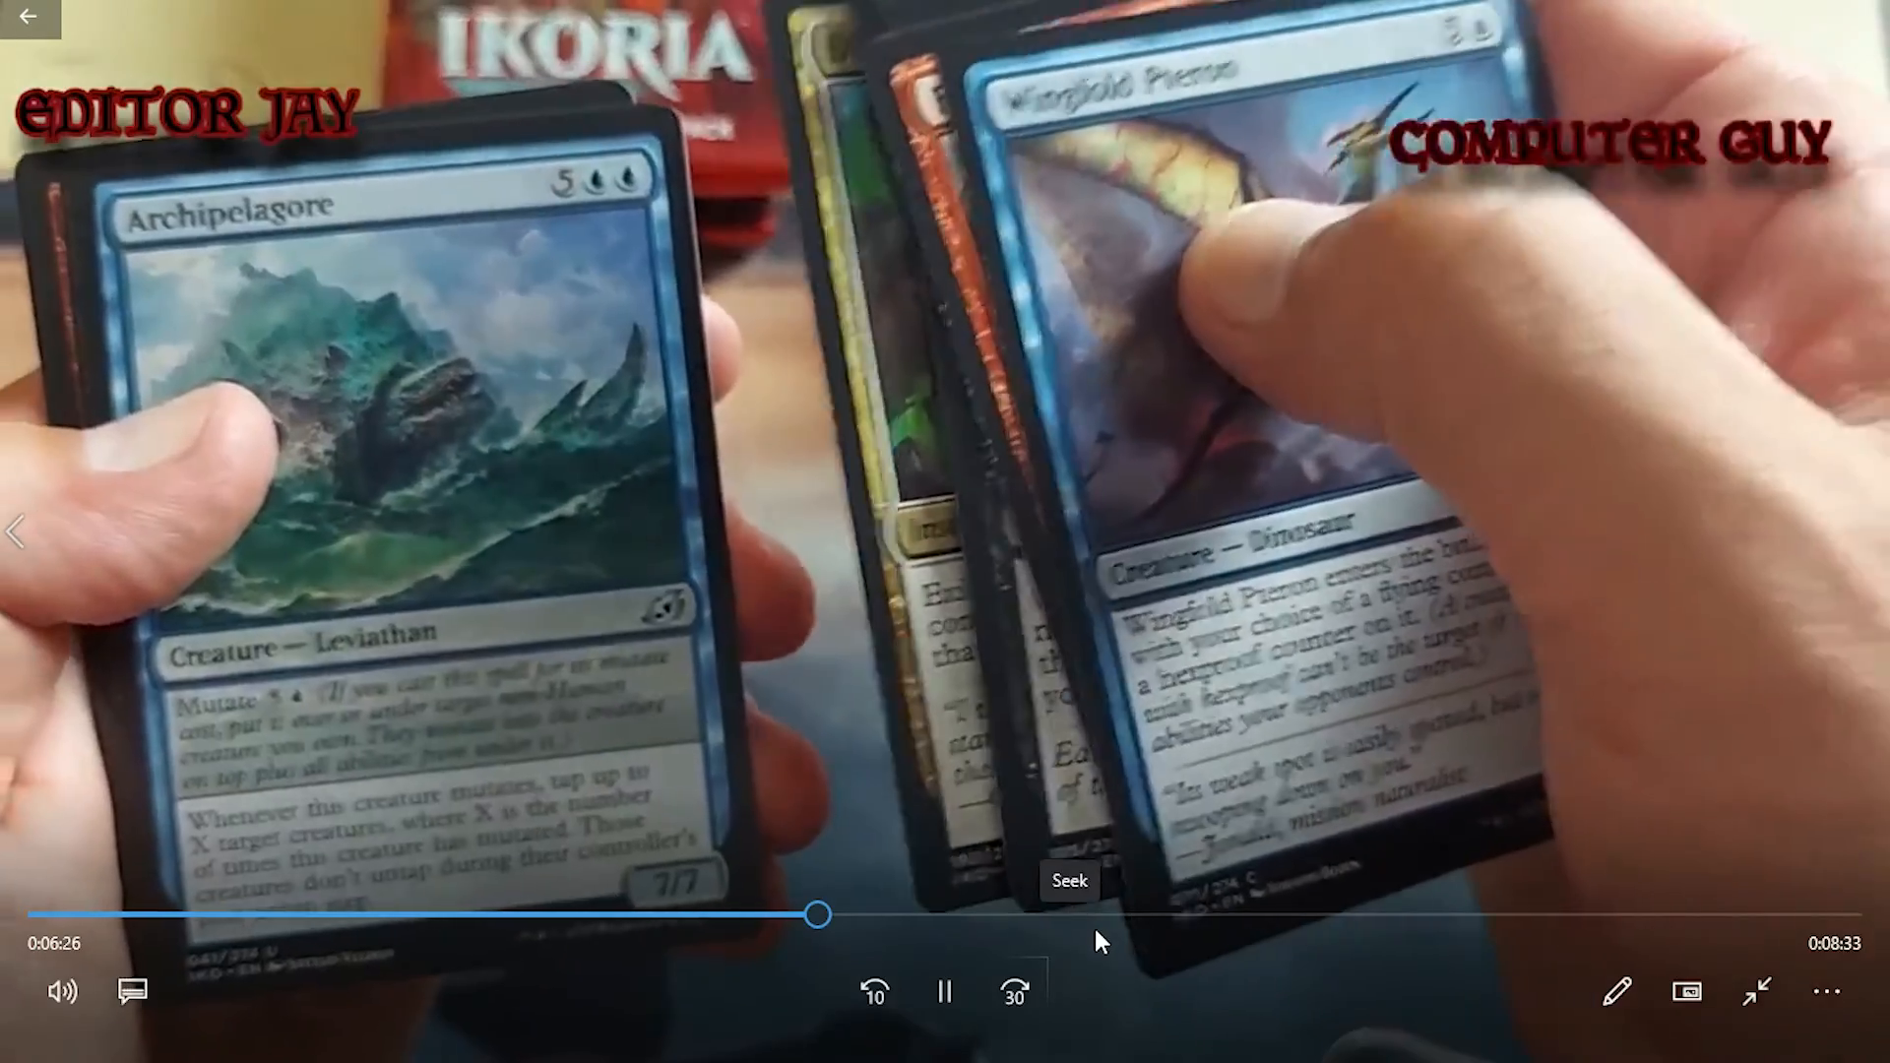
{"action": "left_click", "coordinate": [1095, 925]}
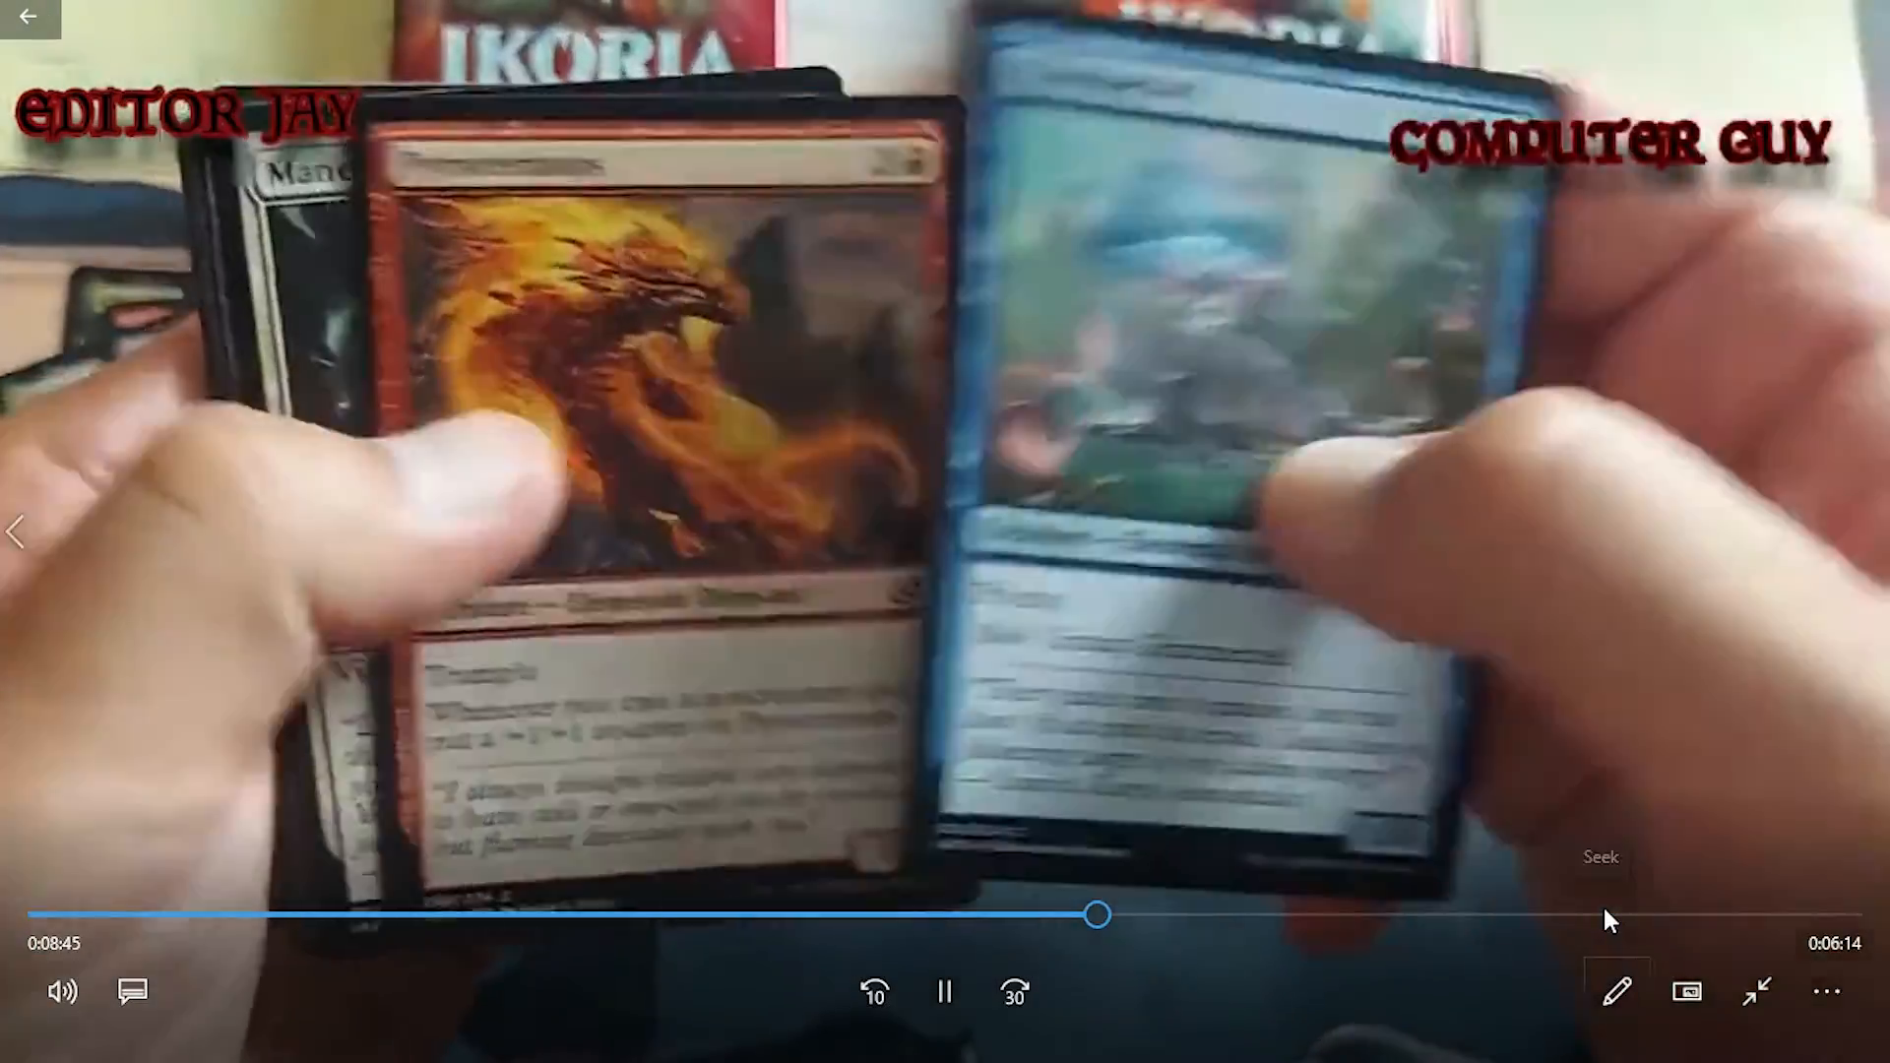
{"action": "left_click", "coordinate": [1602, 913]}
{"action": "left_click", "coordinate": [1709, 914]}
{"action": "left_click", "coordinate": [1740, 915]}
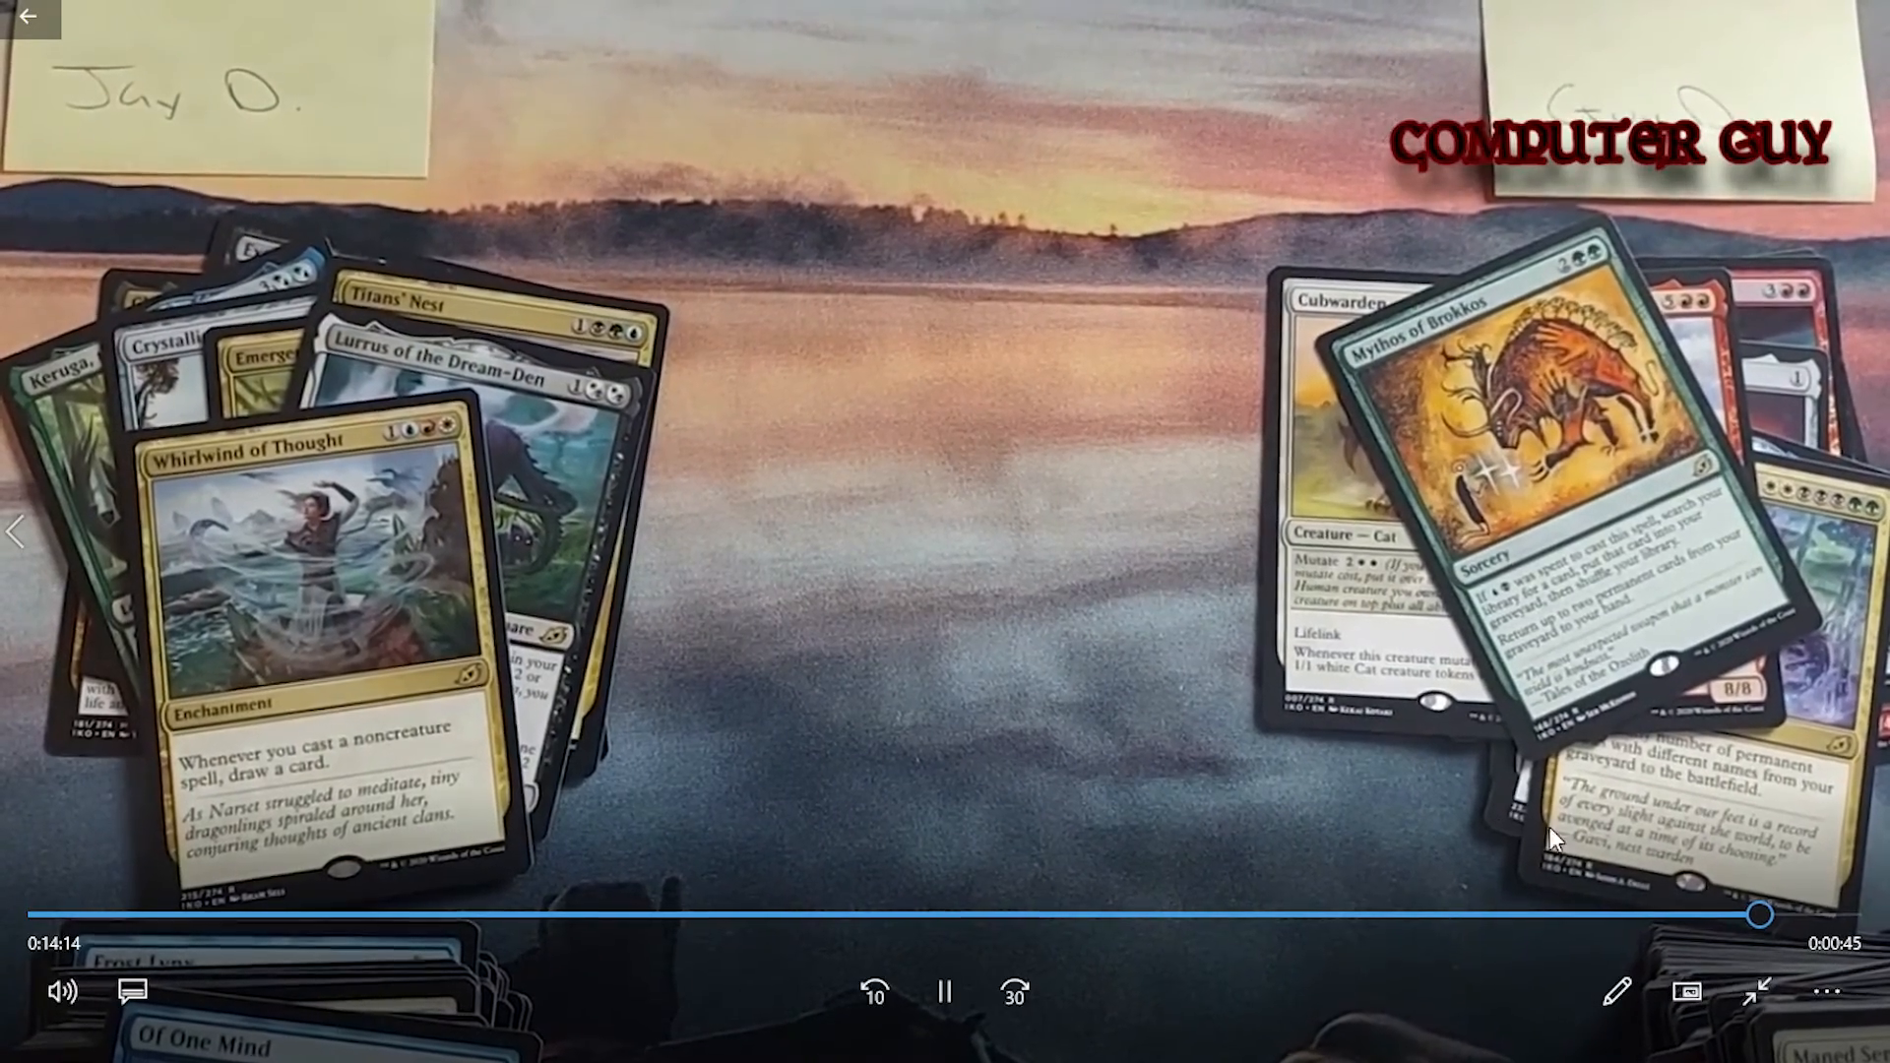
{"action": "left_click", "coordinate": [1828, 915]}
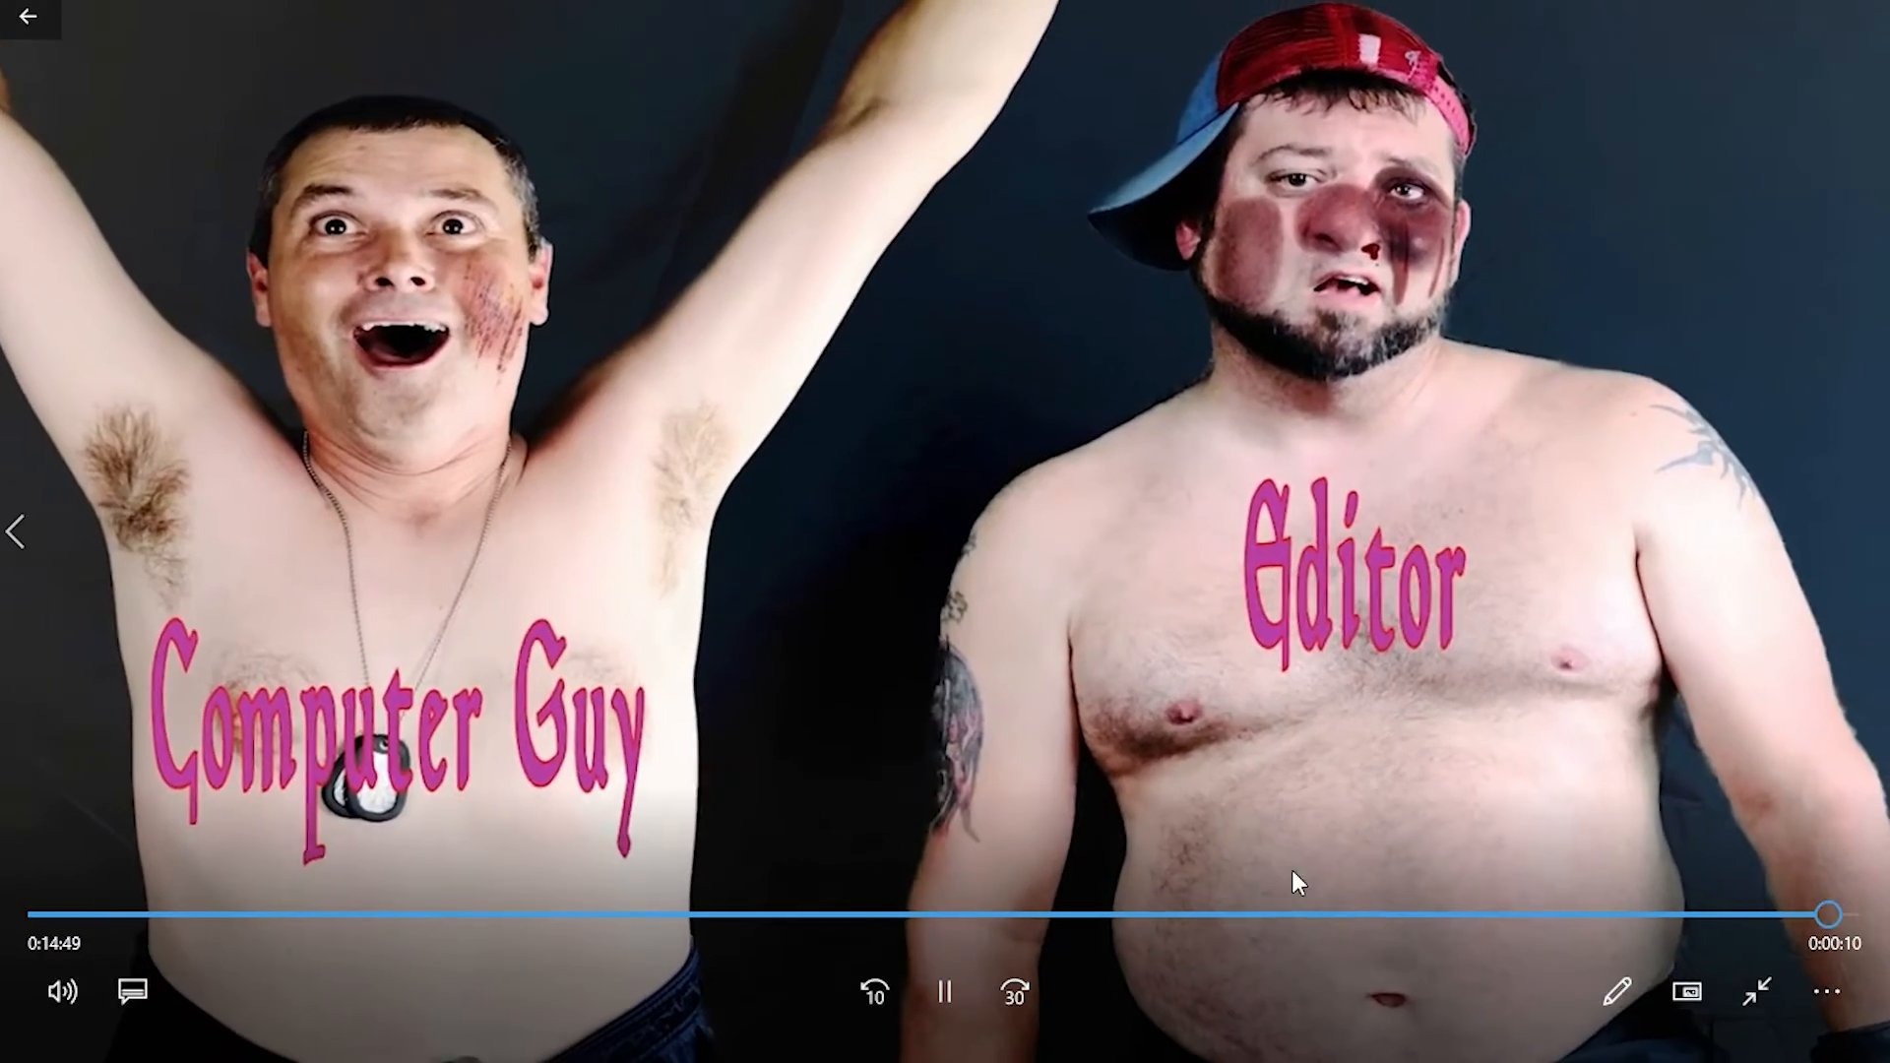
{"action": "left_click", "coordinate": [940, 982]}
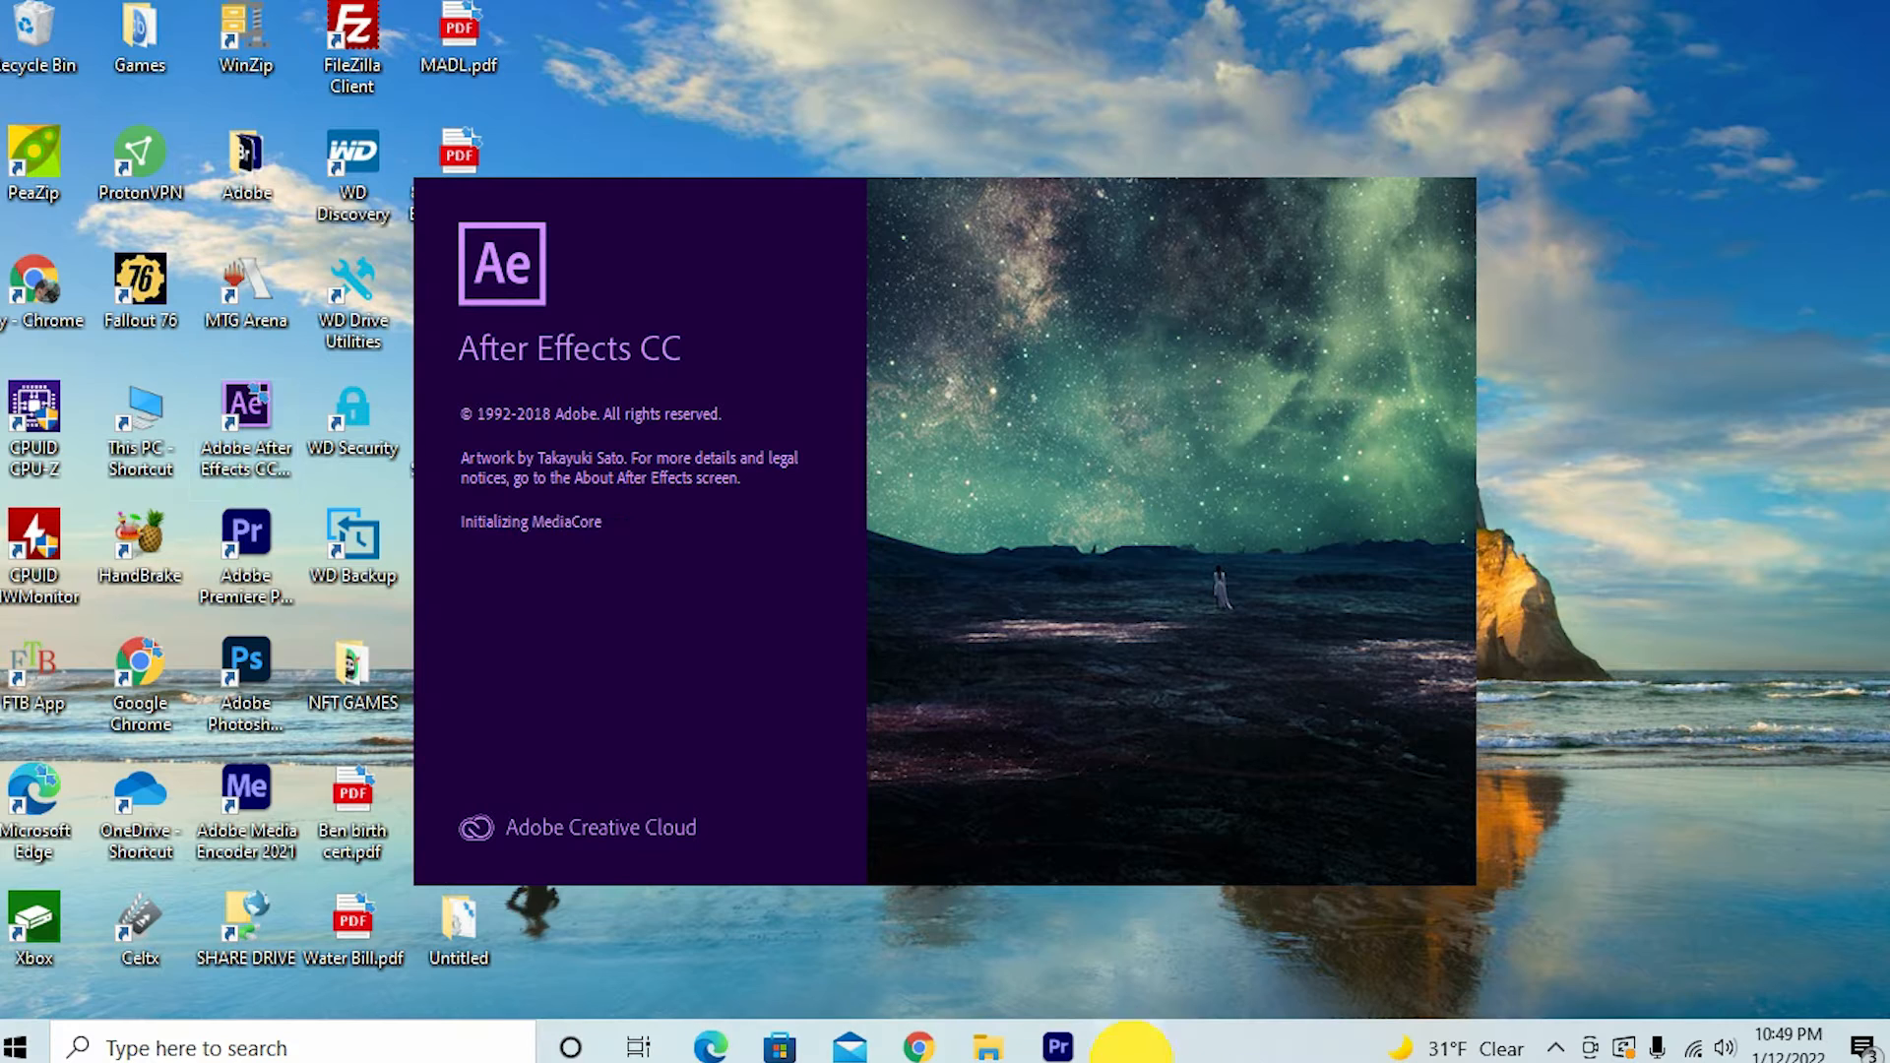
Step: Switch to After Effects and create a new composition named "fat face"
{"action": "left_click", "coordinate": [1708, 454]}
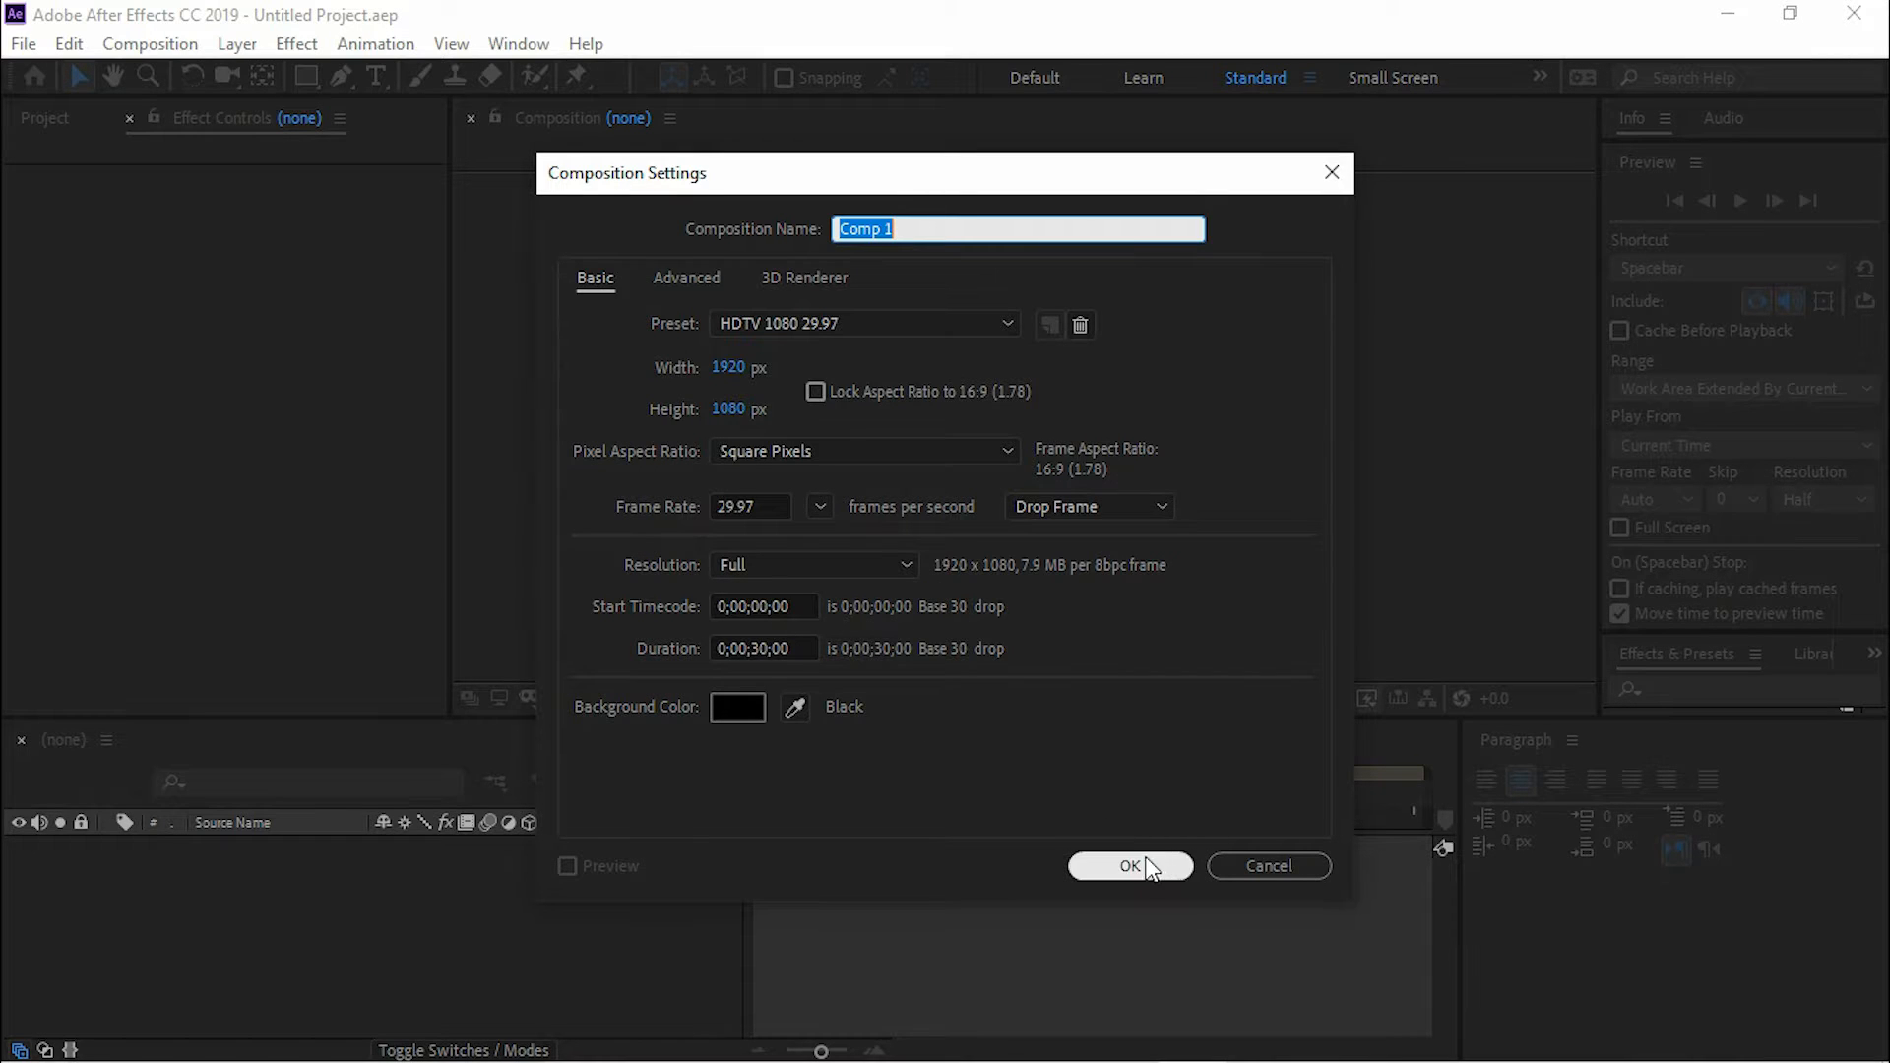
{"action": "type", "text": "gu"}
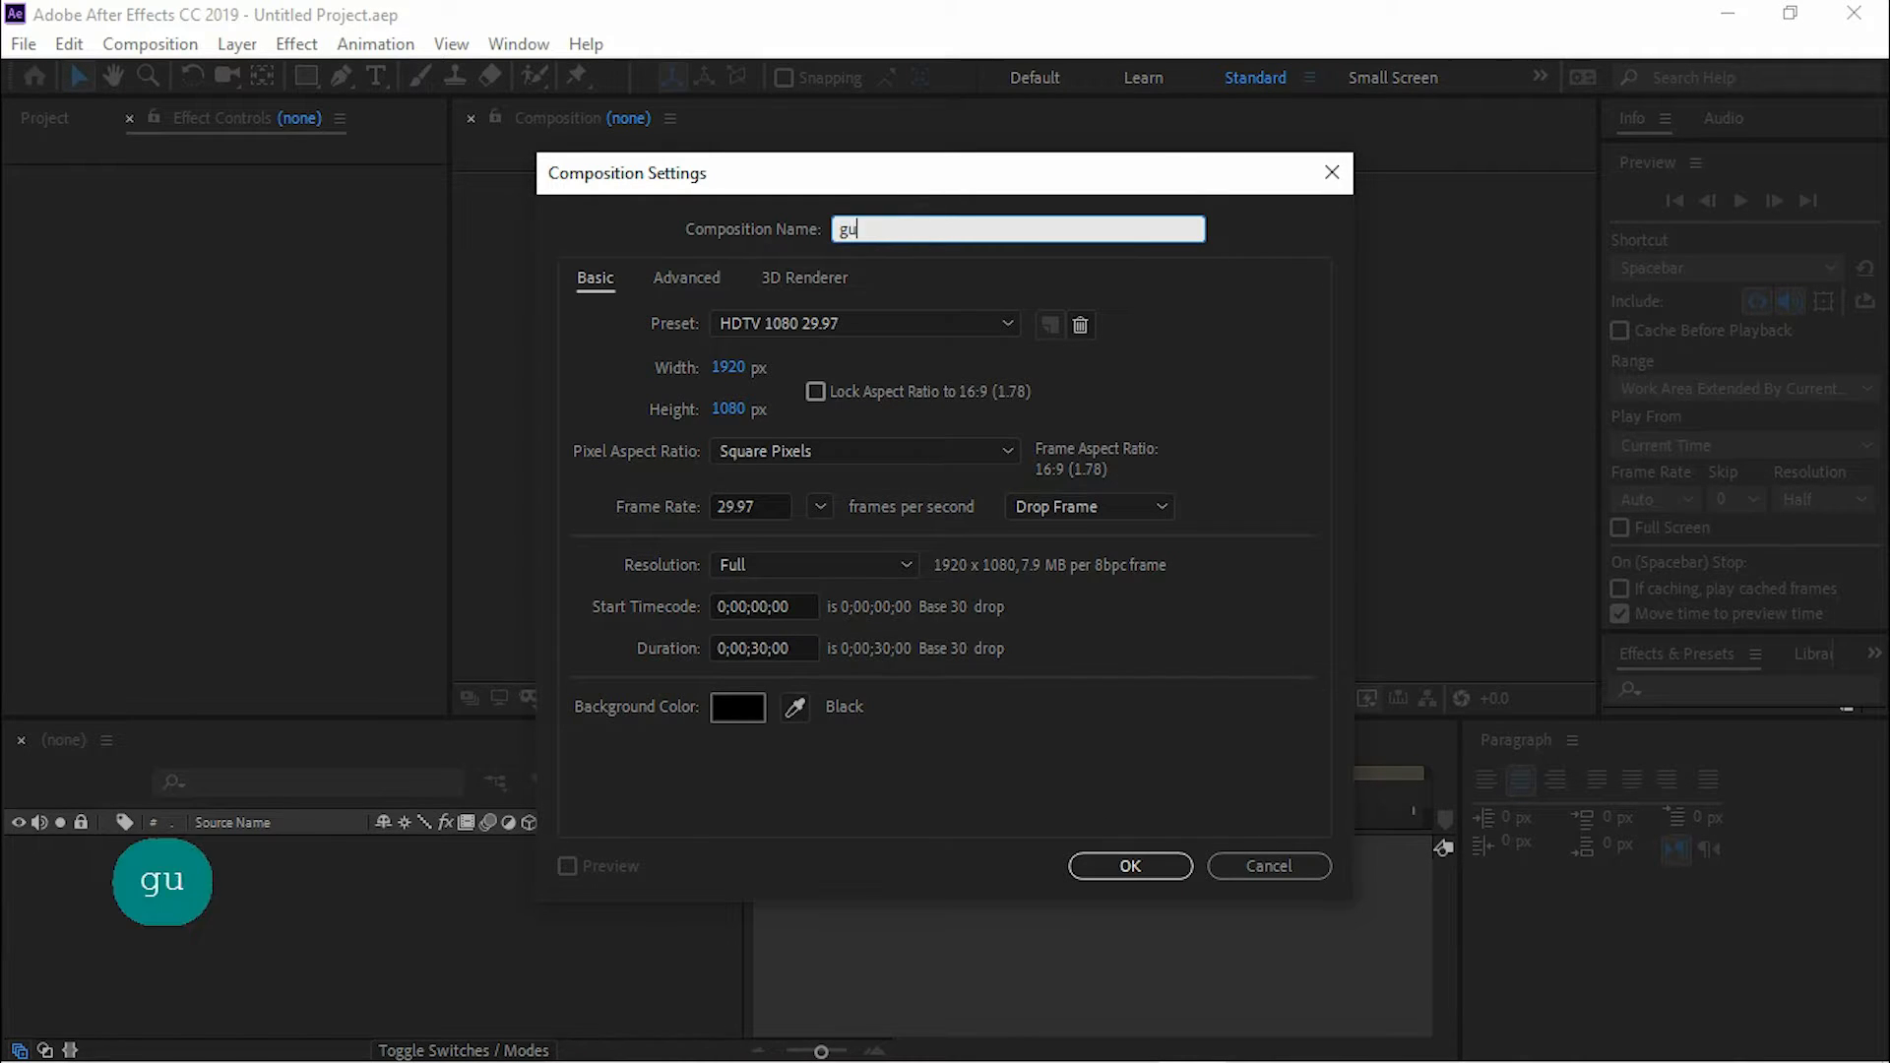
{"action": "key", "text": "BackSpace"}
{"action": "key", "text": "BackSpace"}
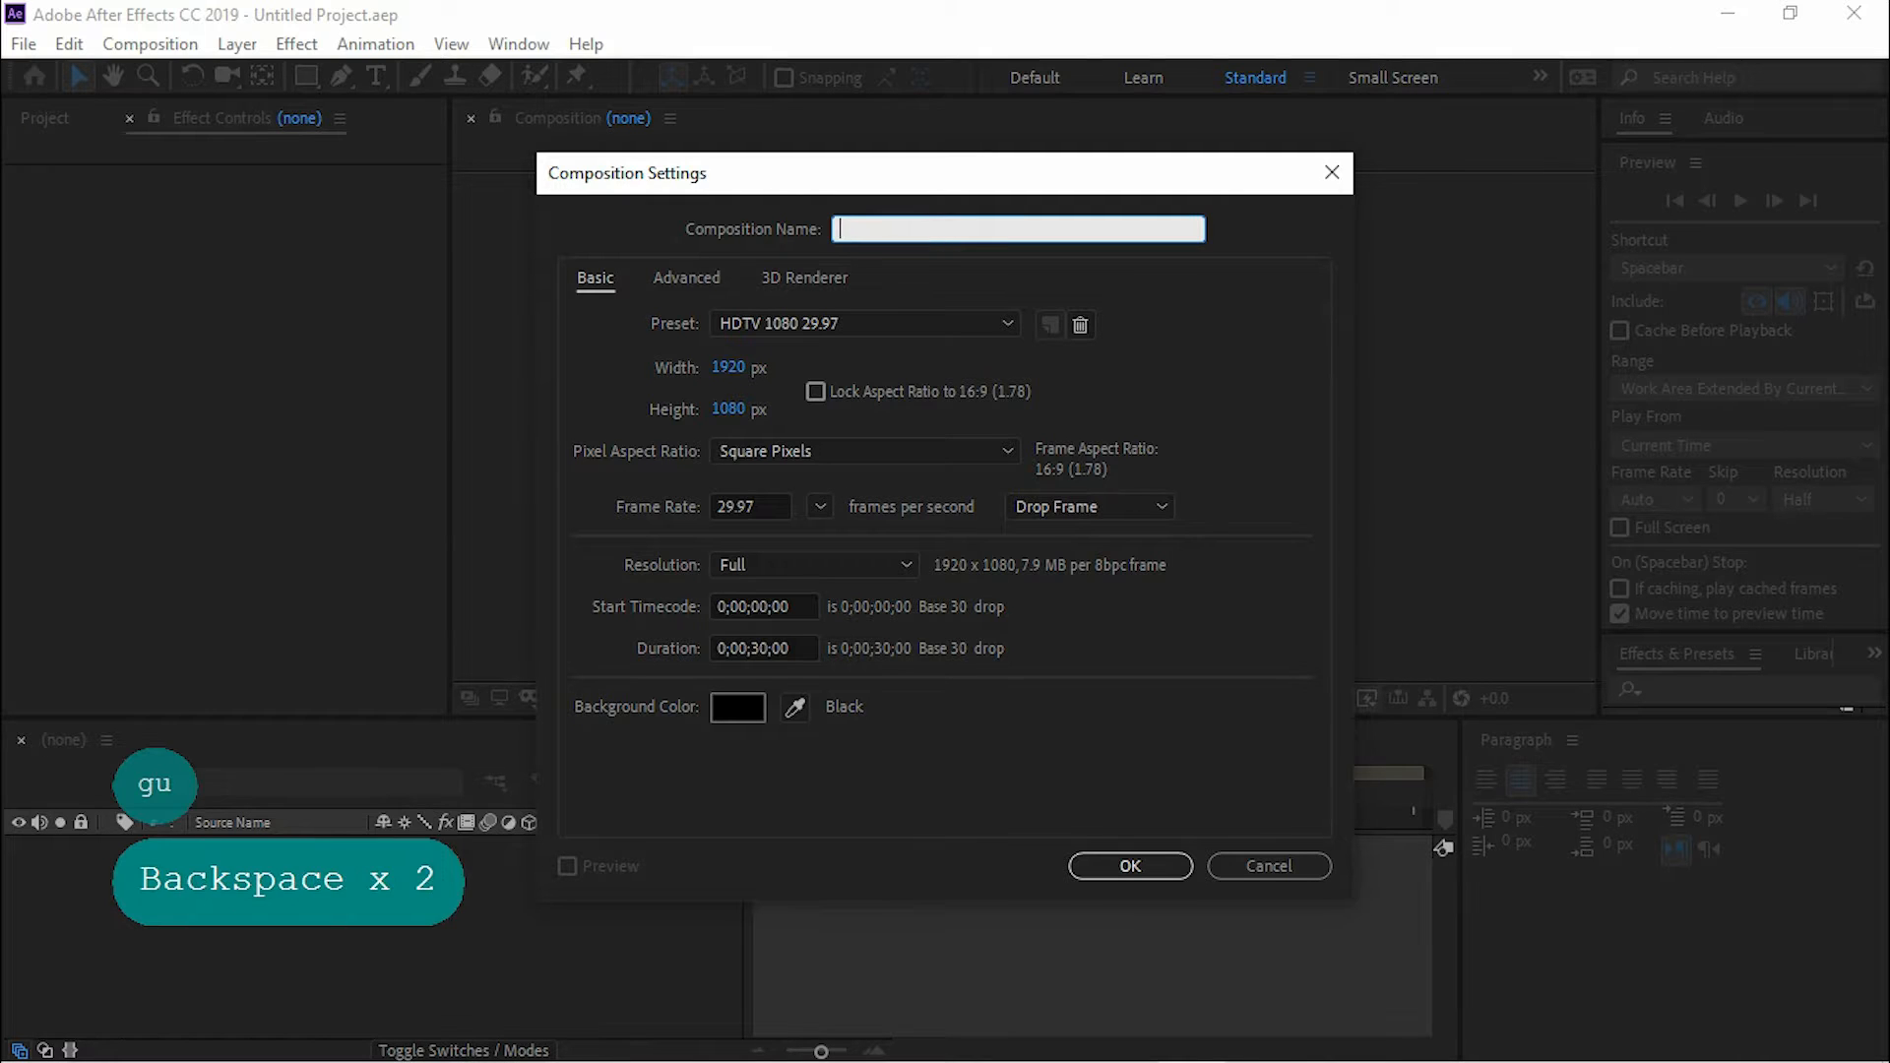
{"action": "type", "text": "fat face"}
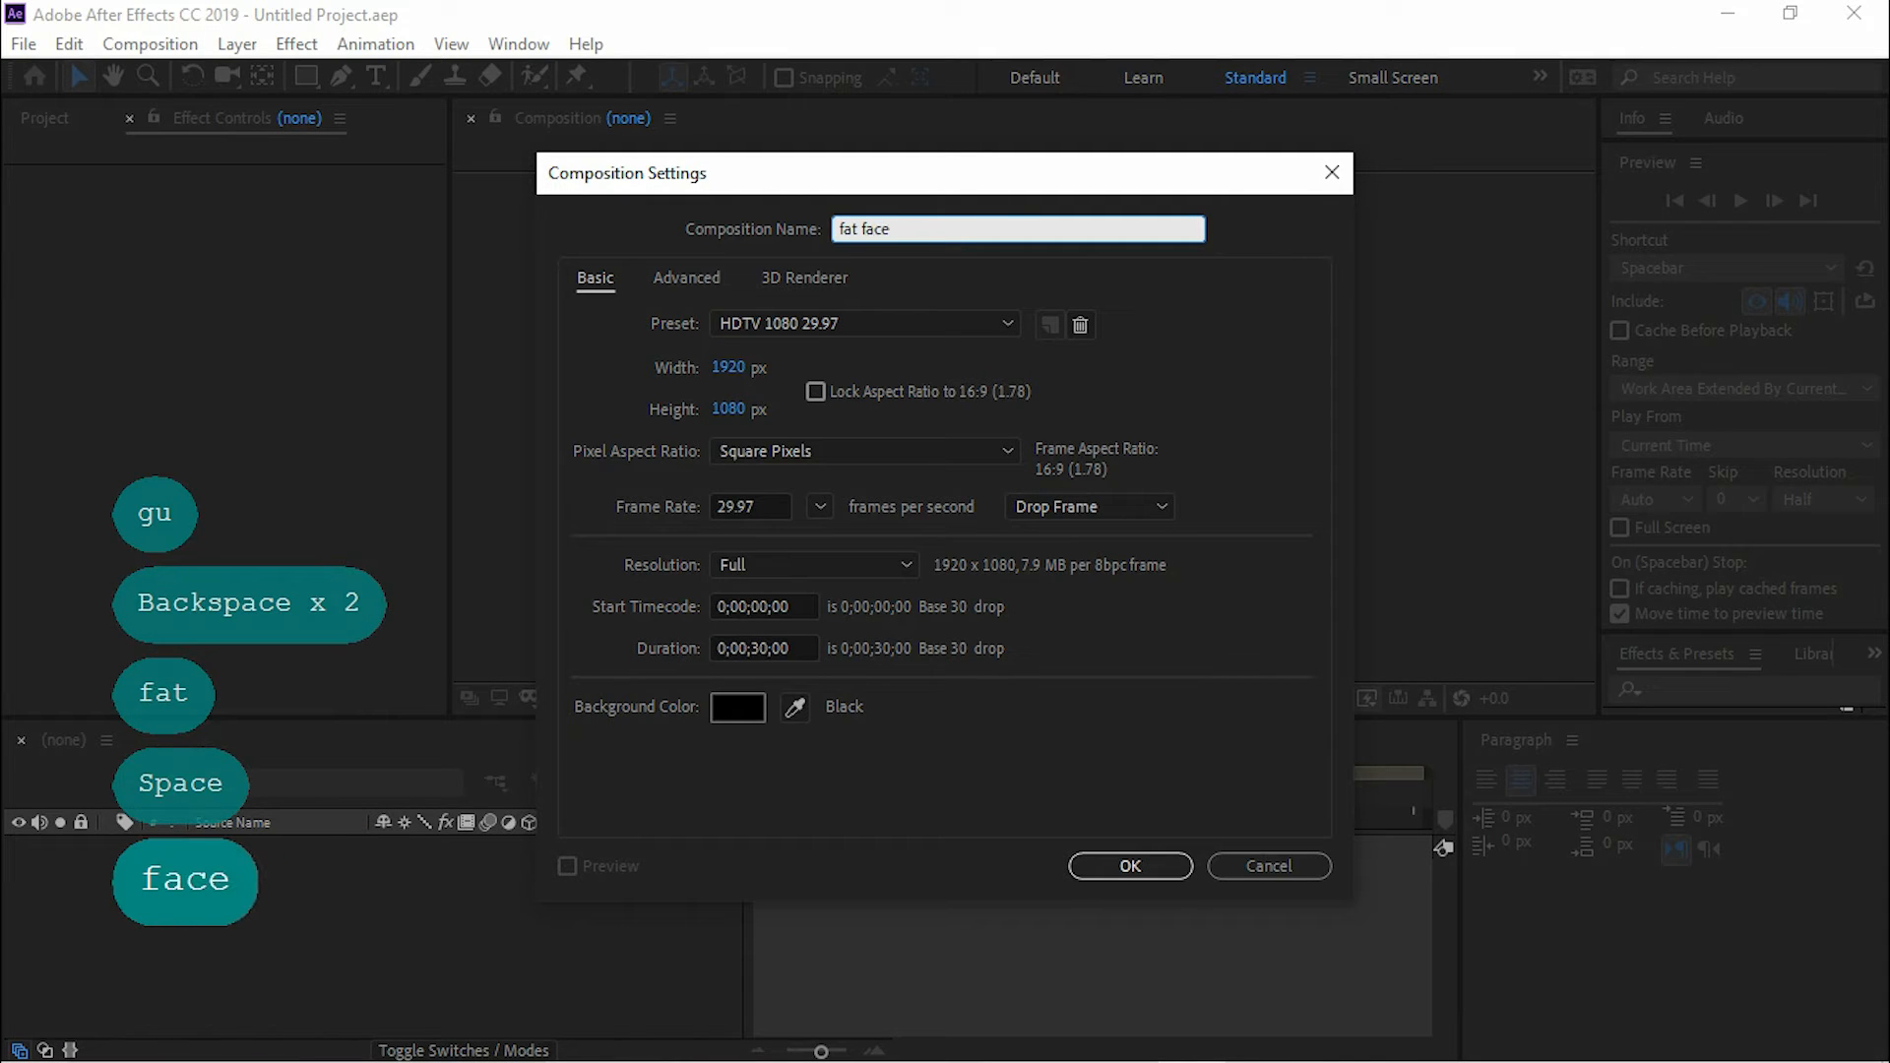
{"action": "left_click", "coordinate": [1130, 868]}
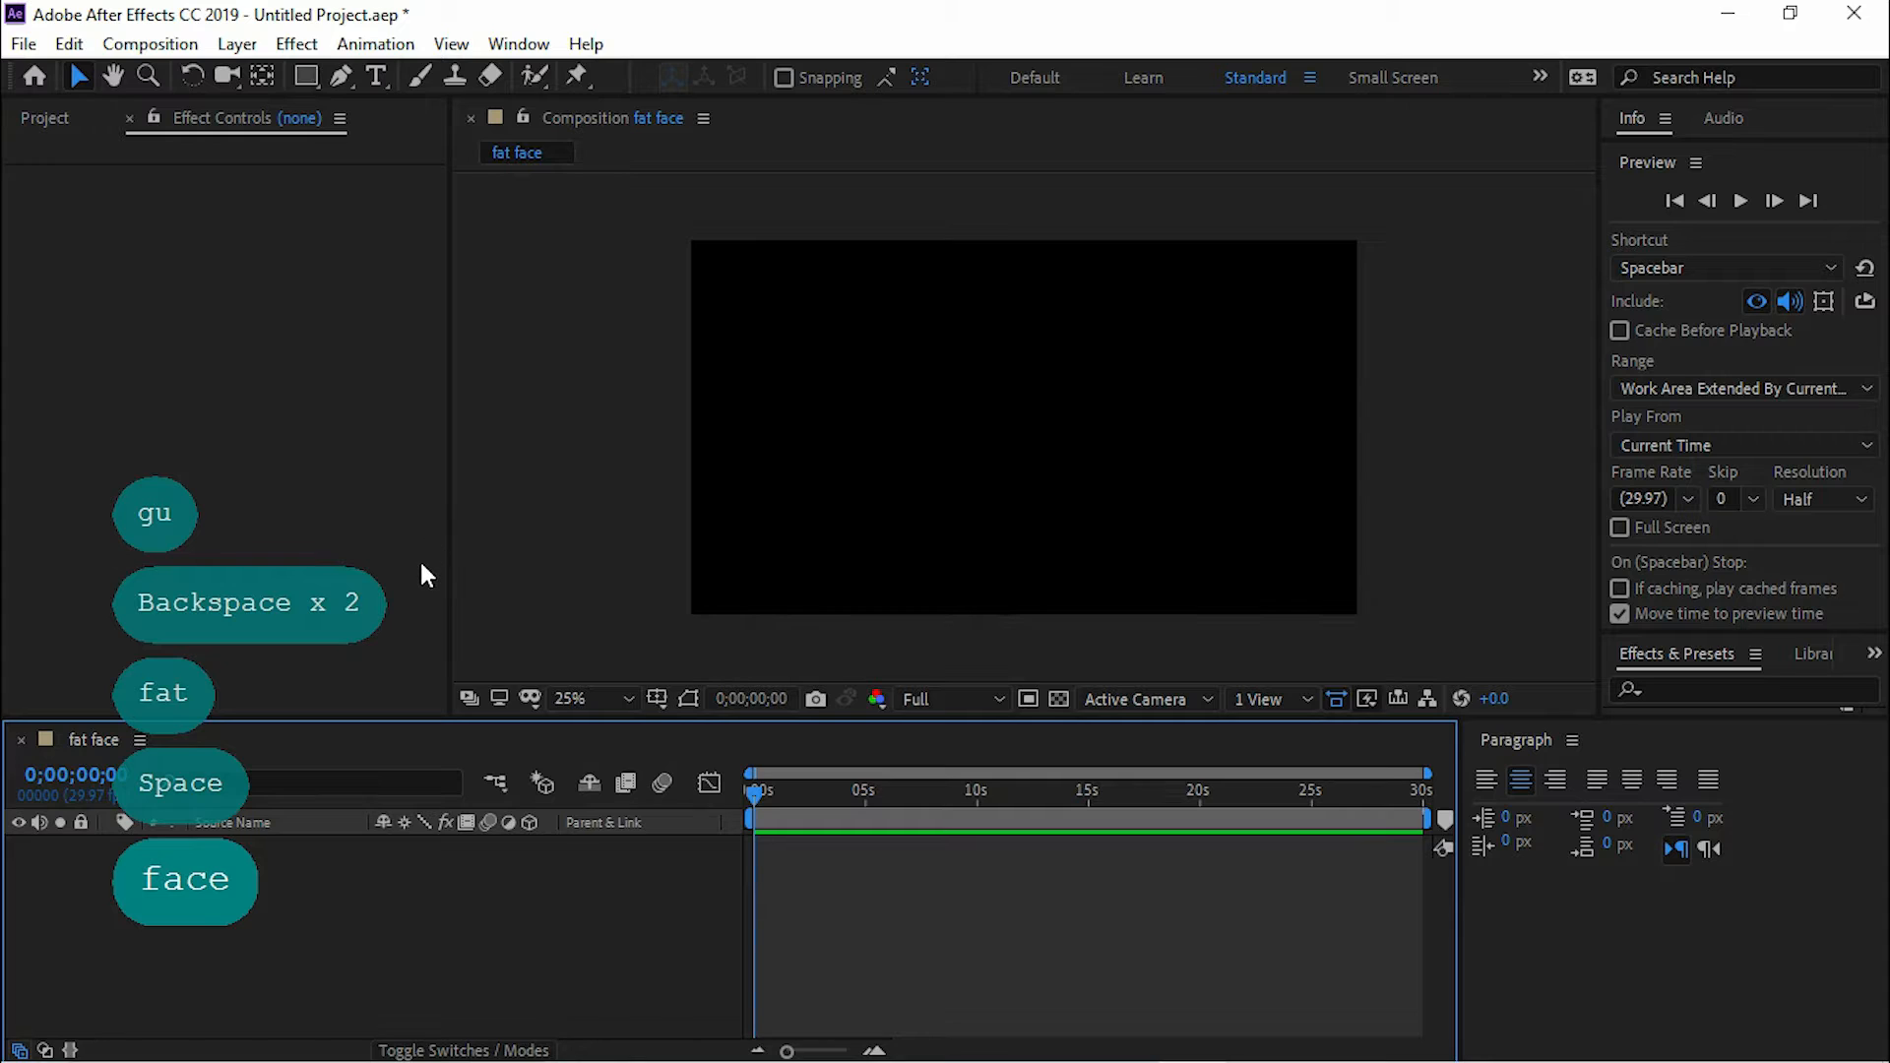
Step: Show the project's item list and open the dialog for importing files
{"action": "left_click", "coordinate": [44, 117]}
{"action": "right_click", "coordinate": [149, 450]}
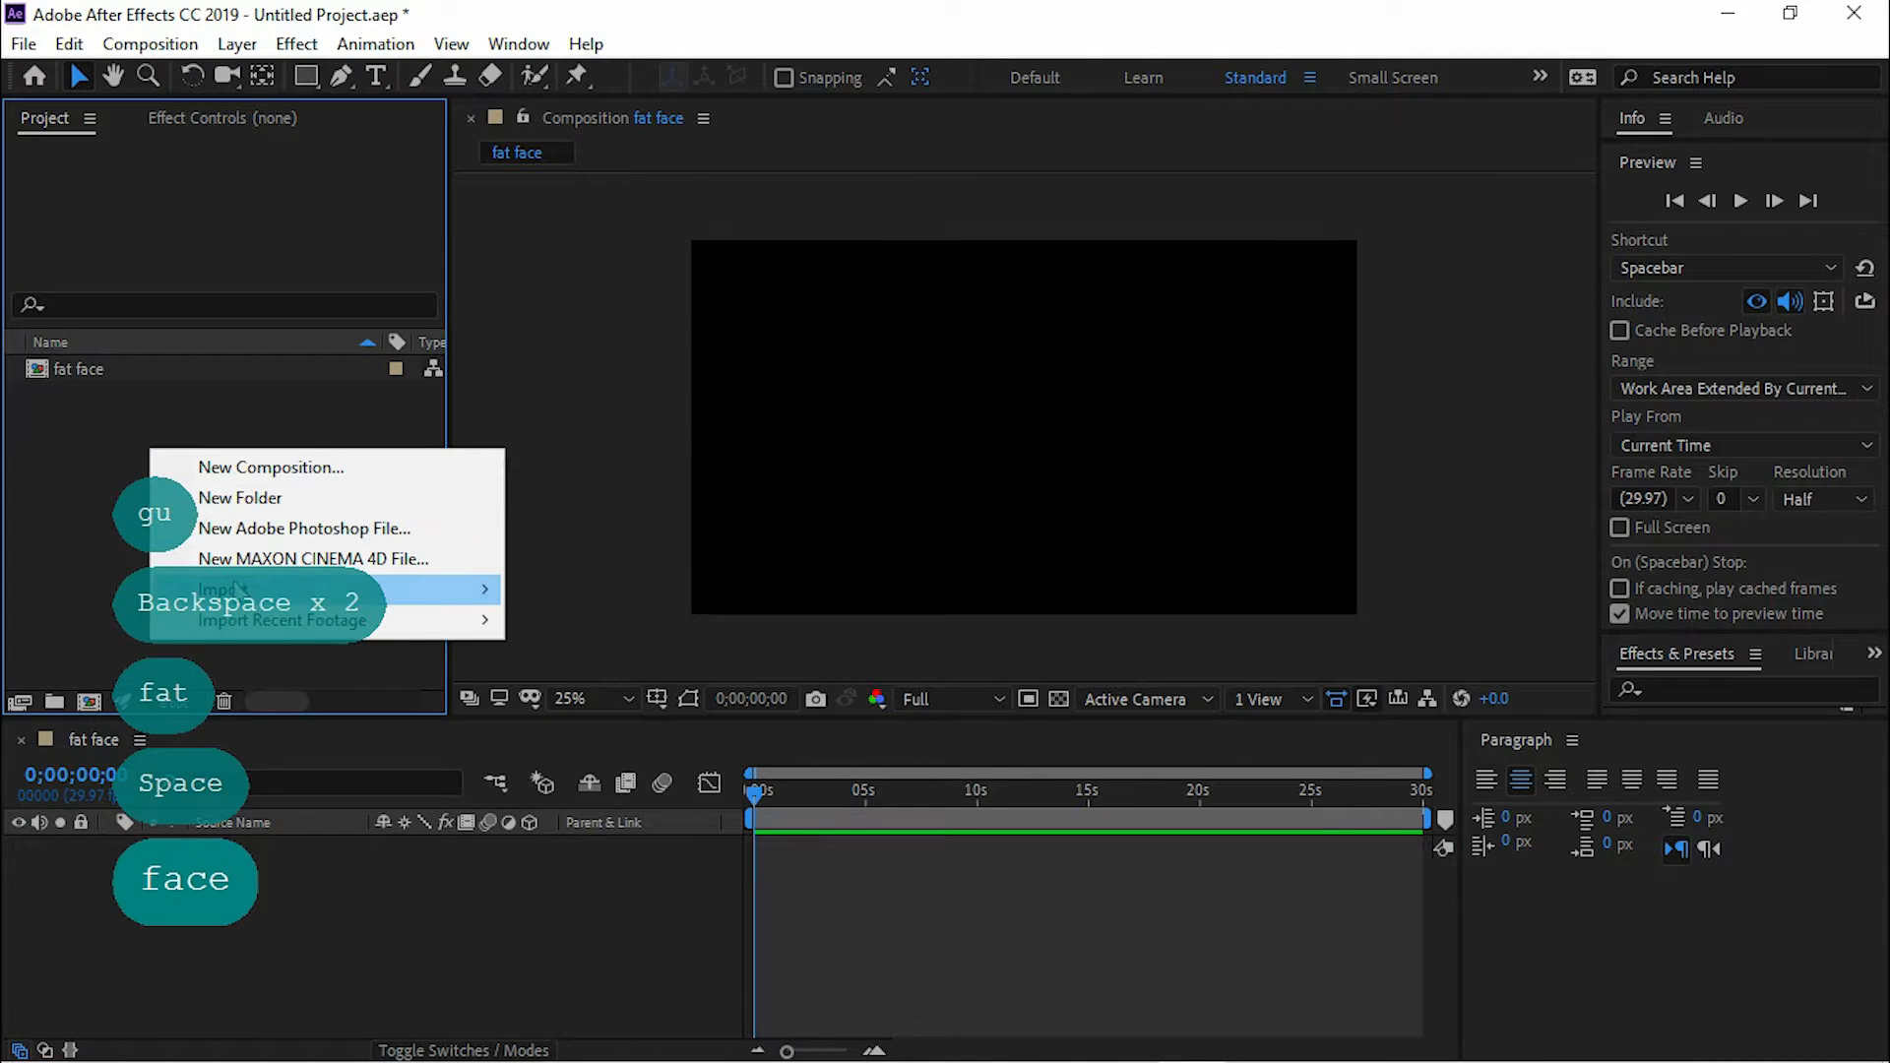
{"action": "mouse_move", "coordinate": [242, 592]}
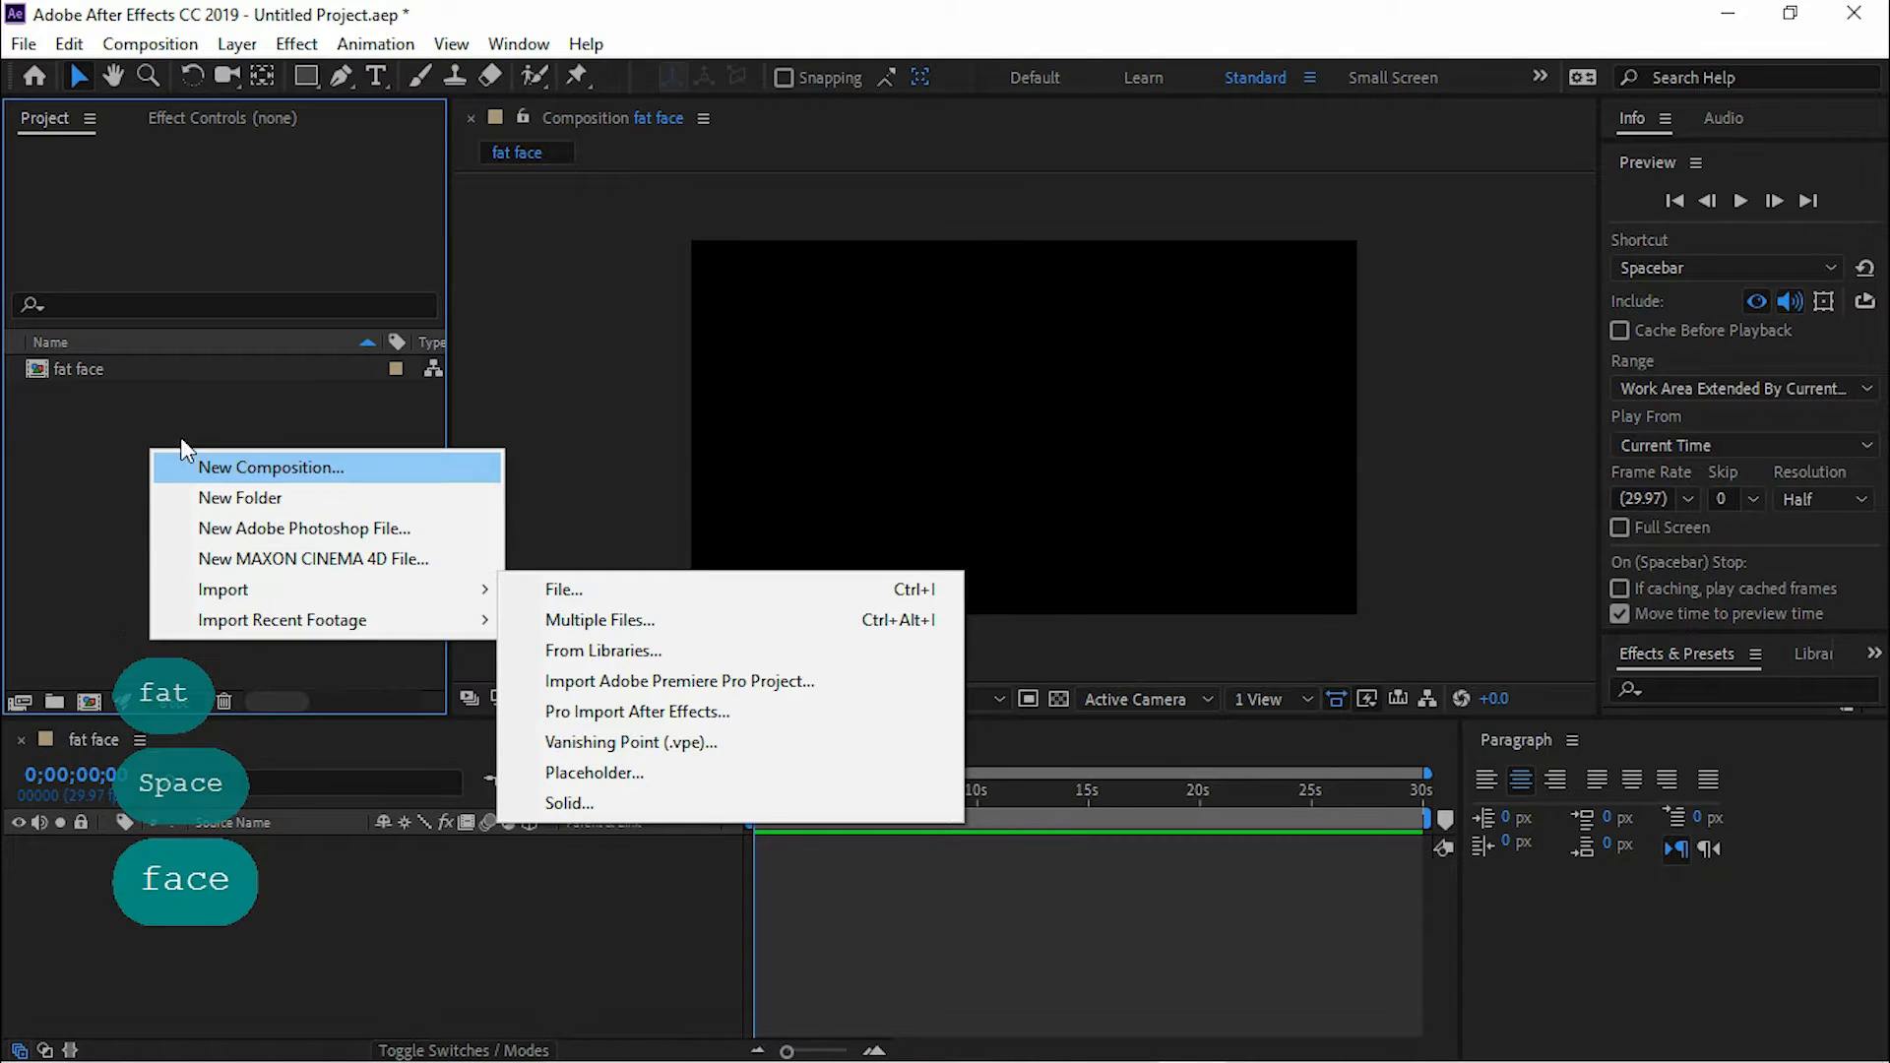
{"action": "right_click", "coordinate": [44, 394]}
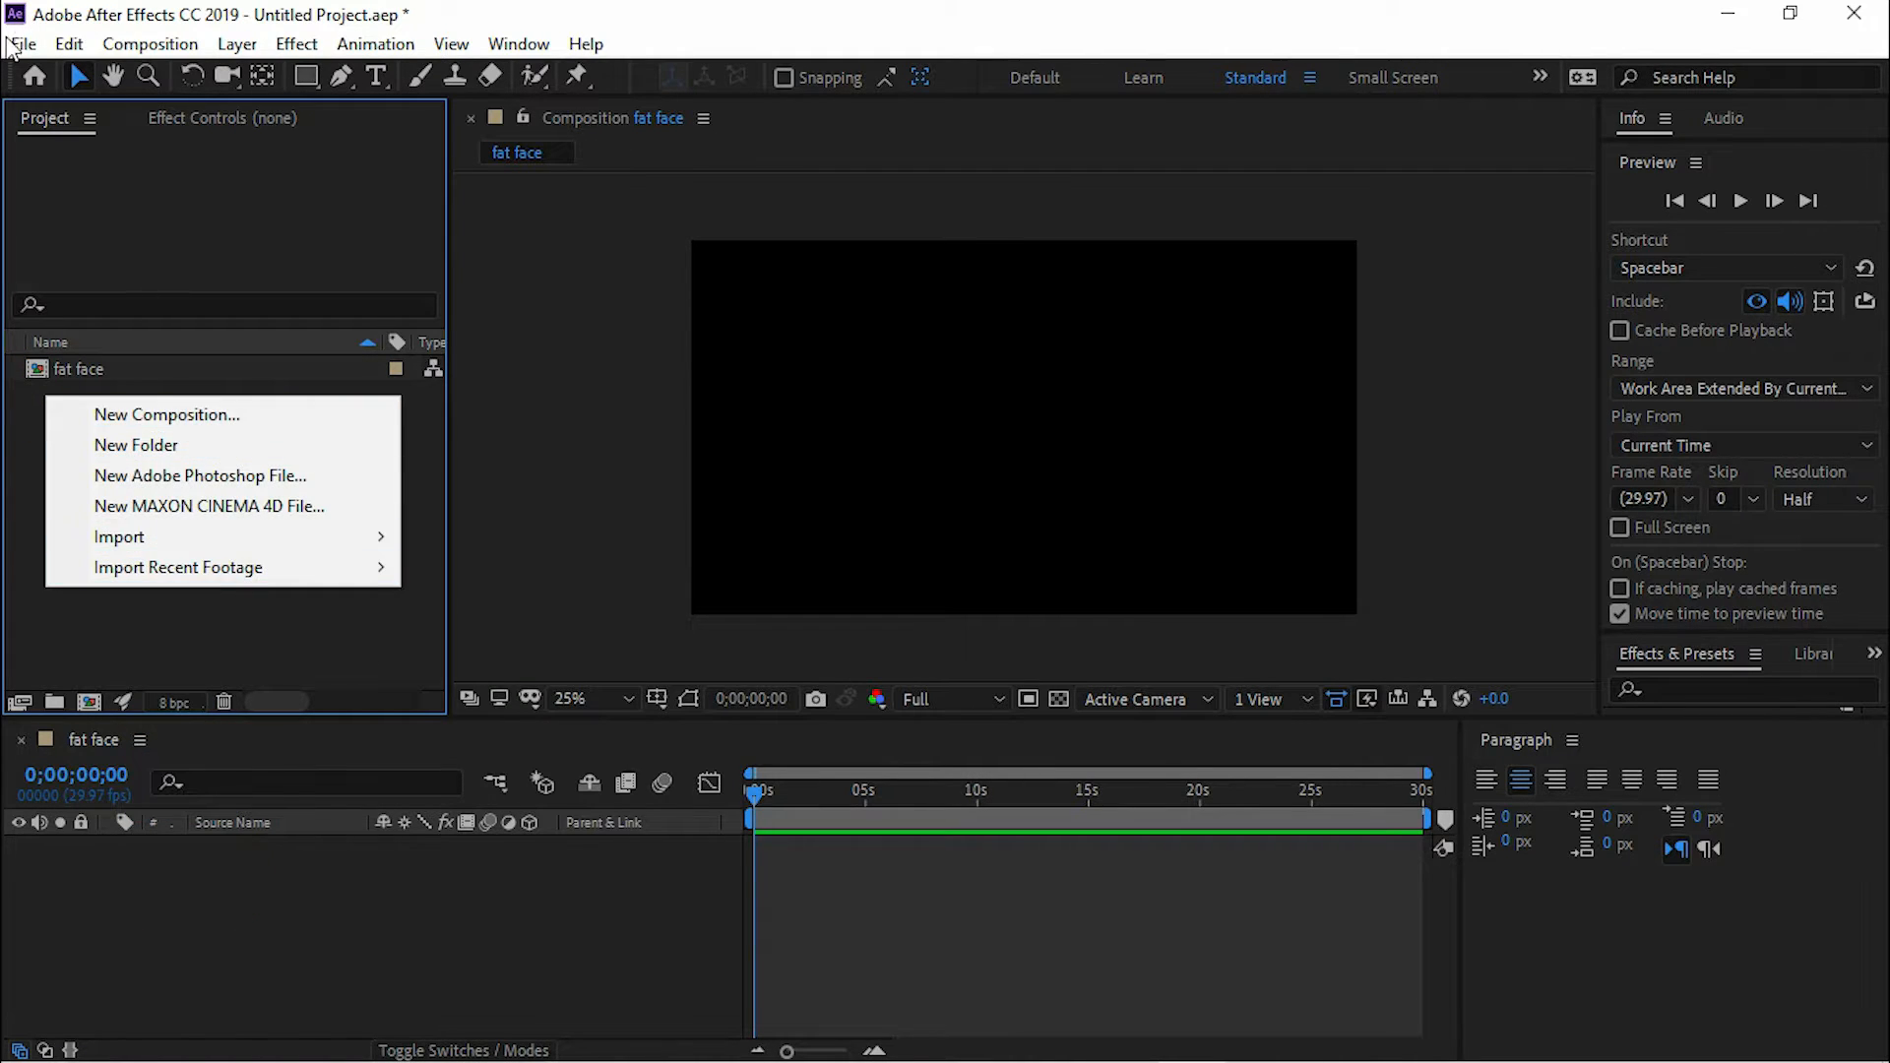
{"action": "left_click", "coordinate": [21, 43]}
{"action": "mouse_move", "coordinate": [65, 386]}
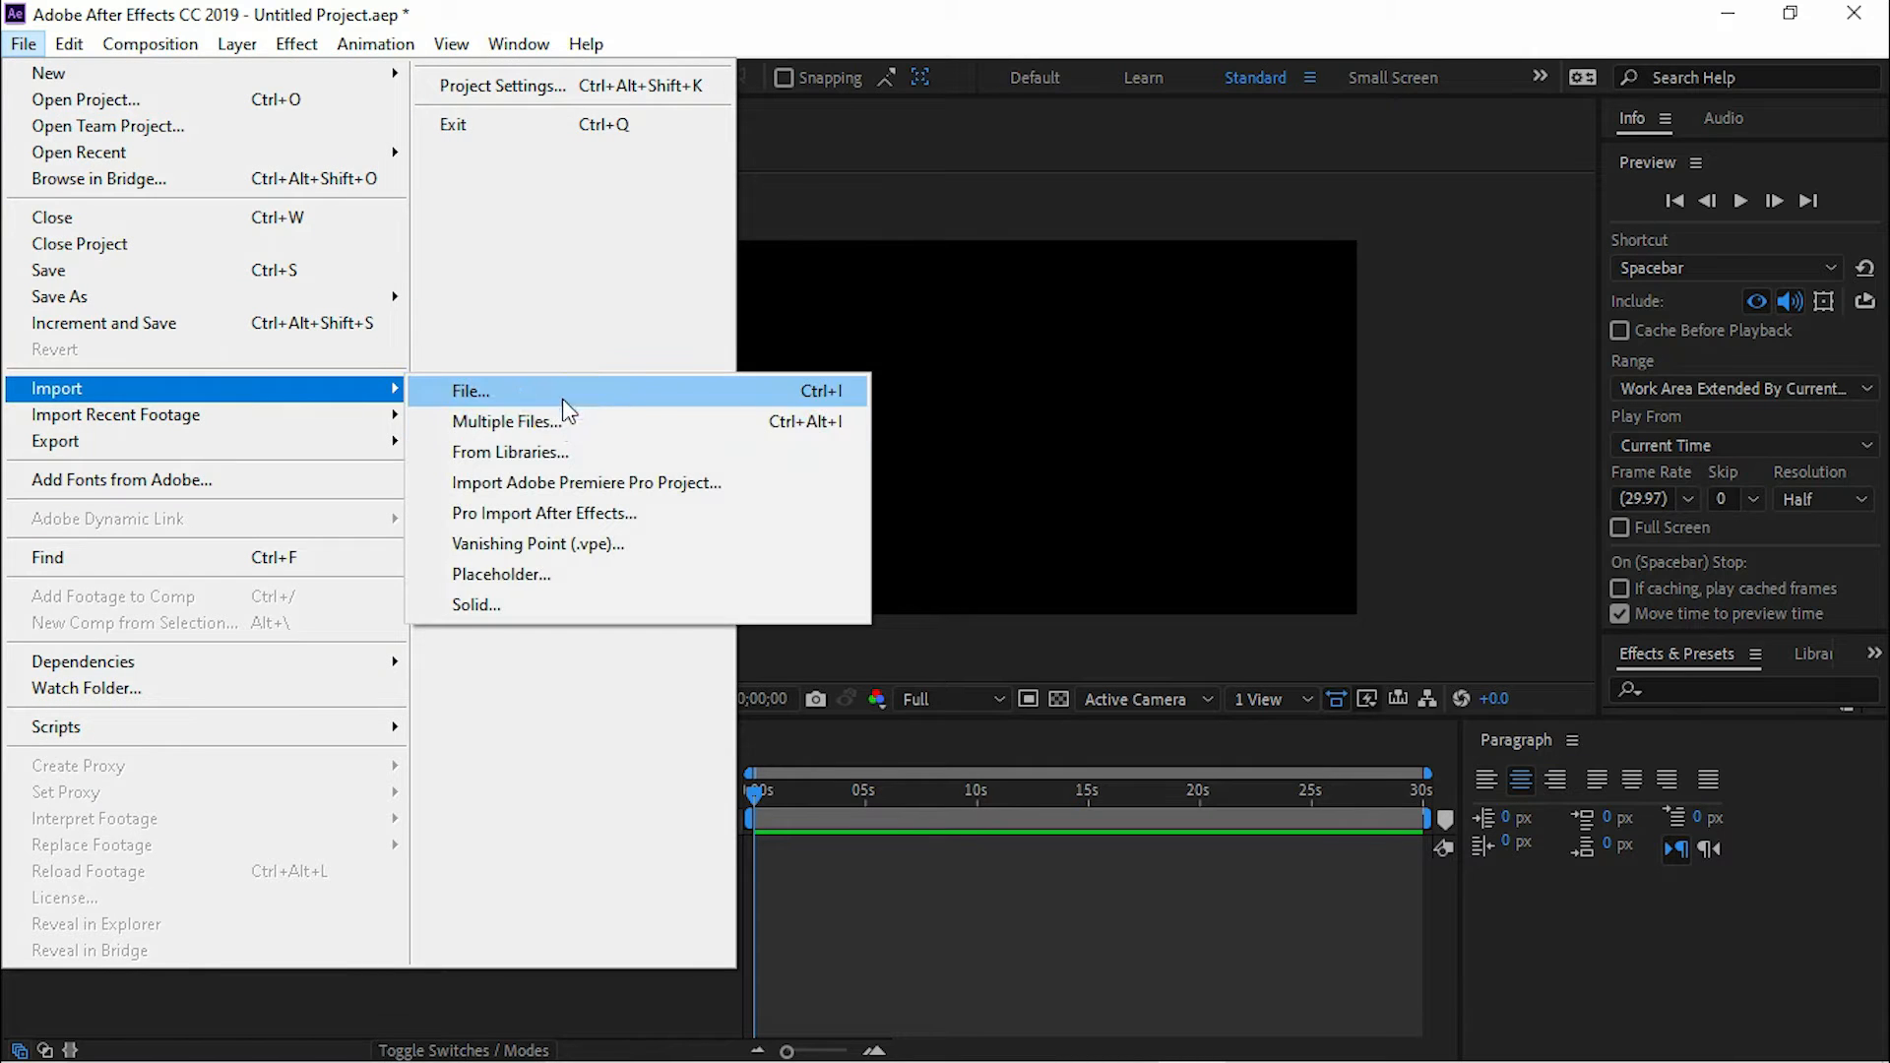
{"action": "left_click", "coordinate": [561, 394]}
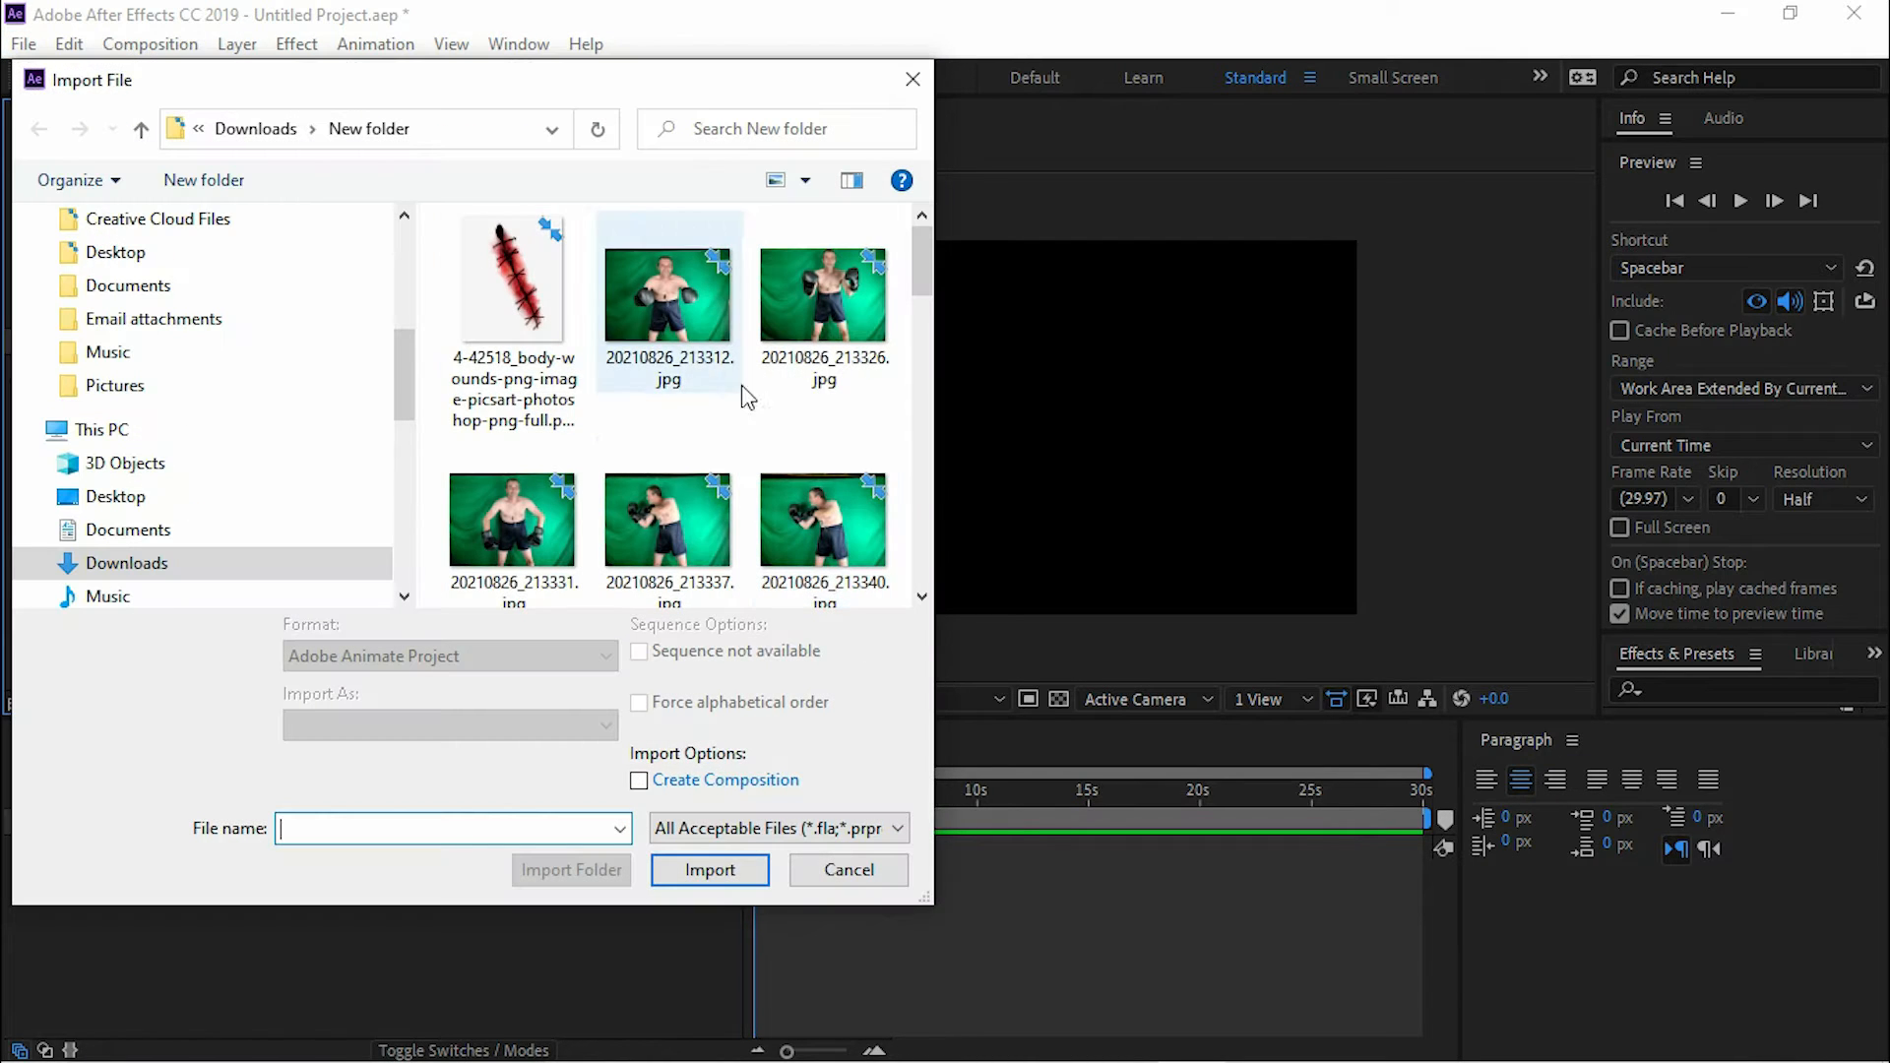
Step: Import every file in New folder from the 4-42518_body-wounds image through pngaaa.com-2263098.png
{"action": "left_click", "coordinate": [513, 296]}
{"action": "scroll", "coordinate": [728, 463], "scroll_direction": "down", "scroll_amount": 10}
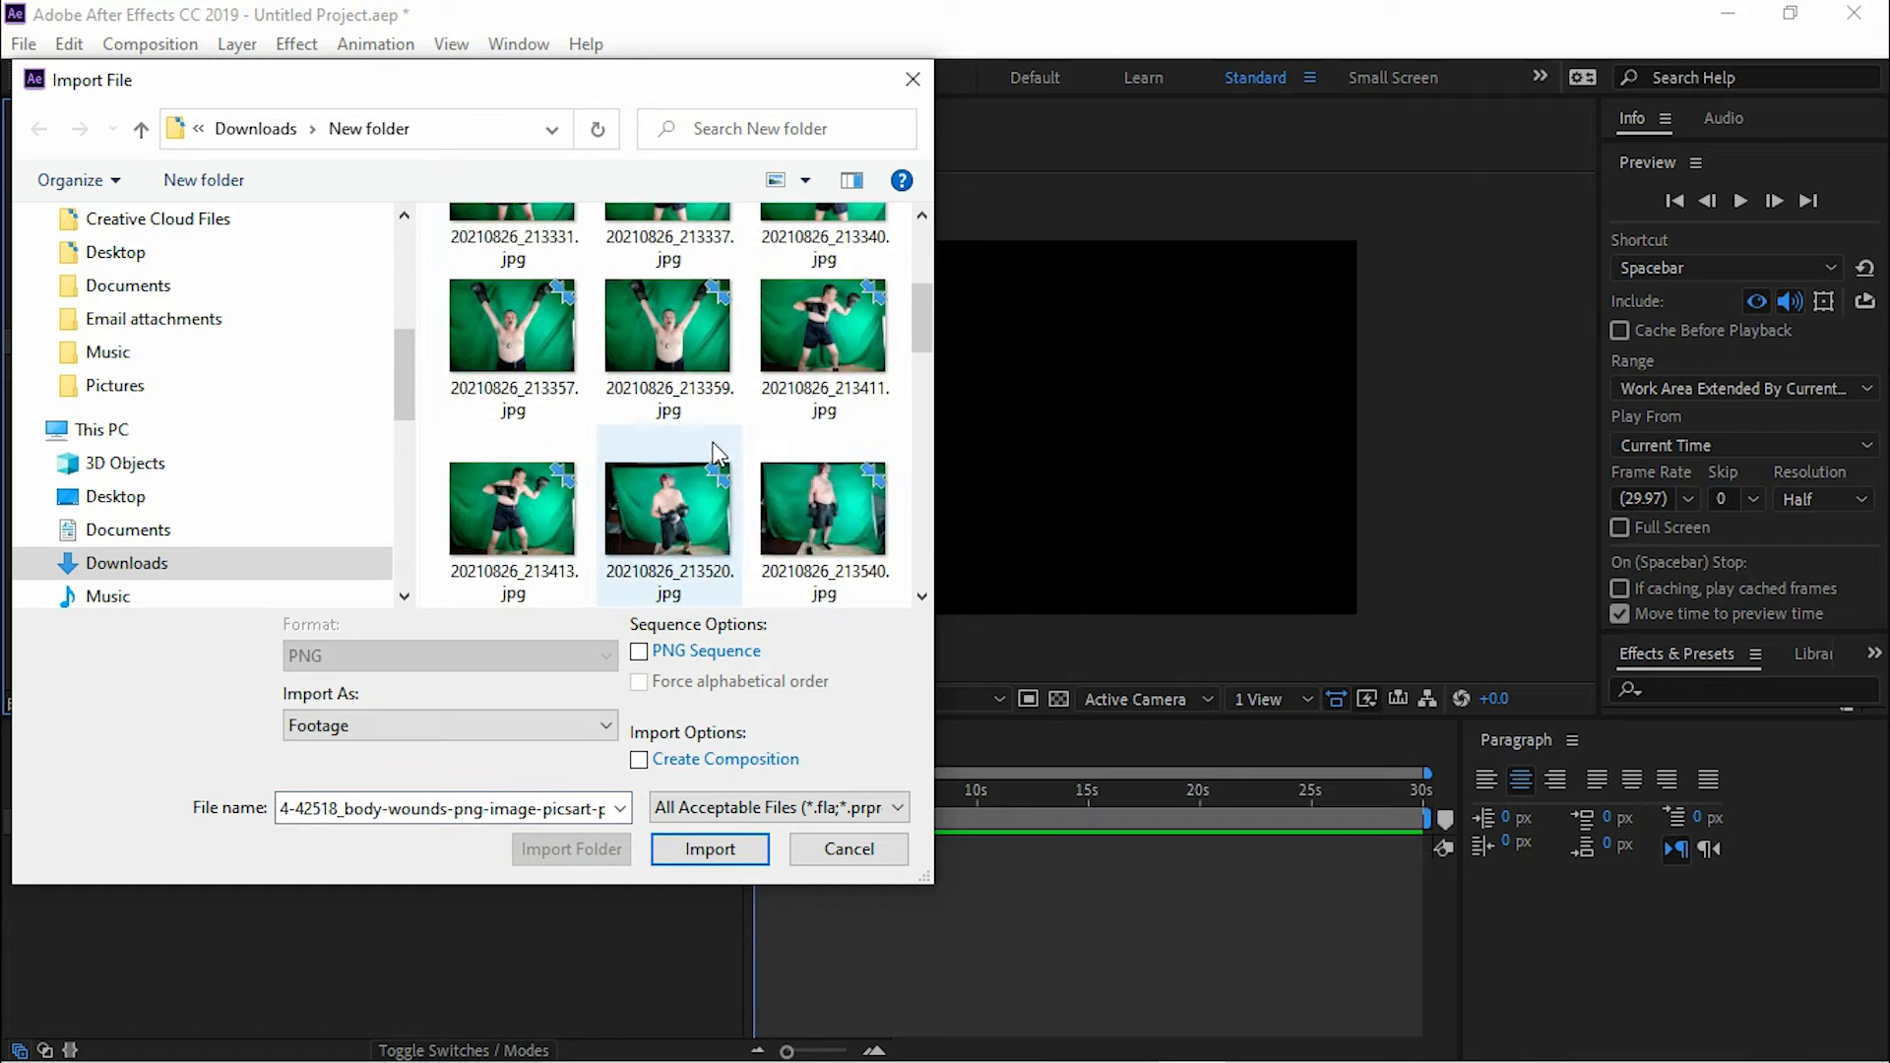
{"action": "left_click", "coordinate": [841, 540]}
{"action": "key", "text": "Caps_Lock"}
{"action": "key", "text": "shift"}
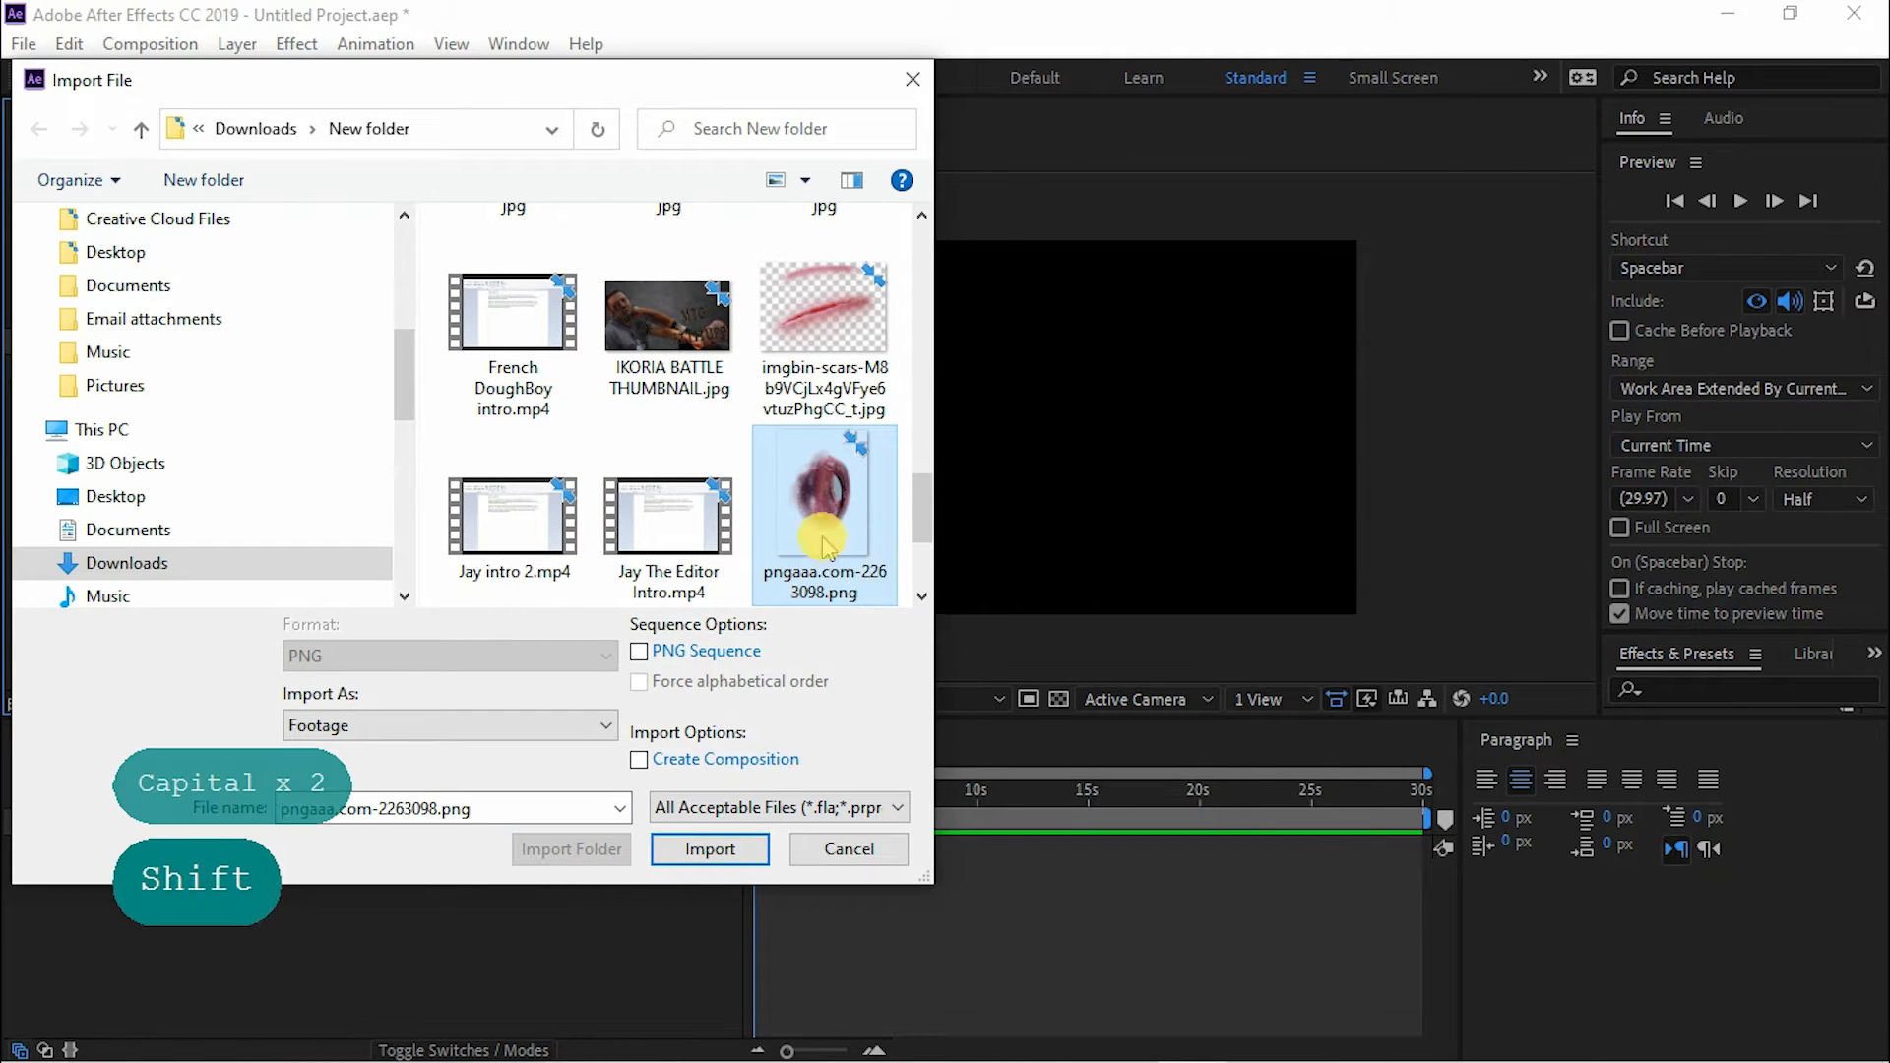
{"action": "scroll", "coordinate": [659, 492], "scroll_direction": "up", "scroll_amount": 10}
{"action": "left_click", "coordinate": [498, 380], "text": "shift"}
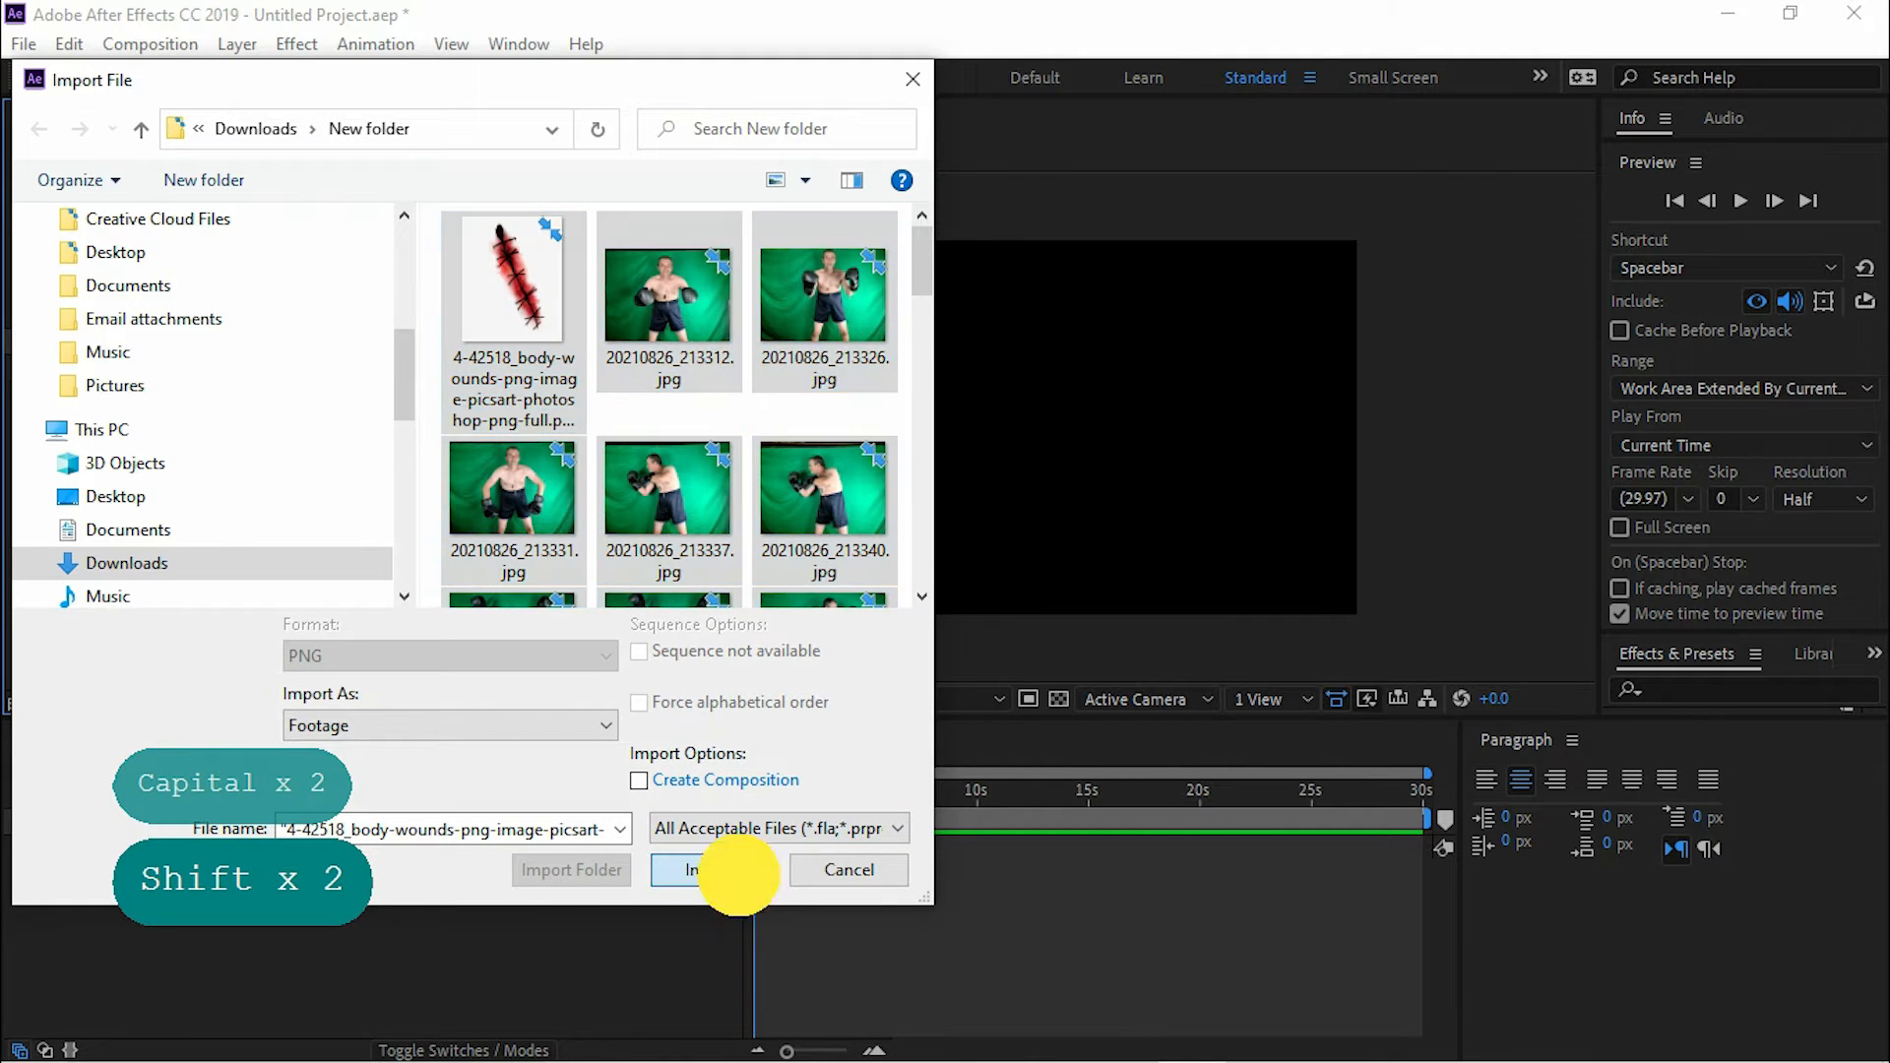
{"action": "left_click", "coordinate": [740, 879]}
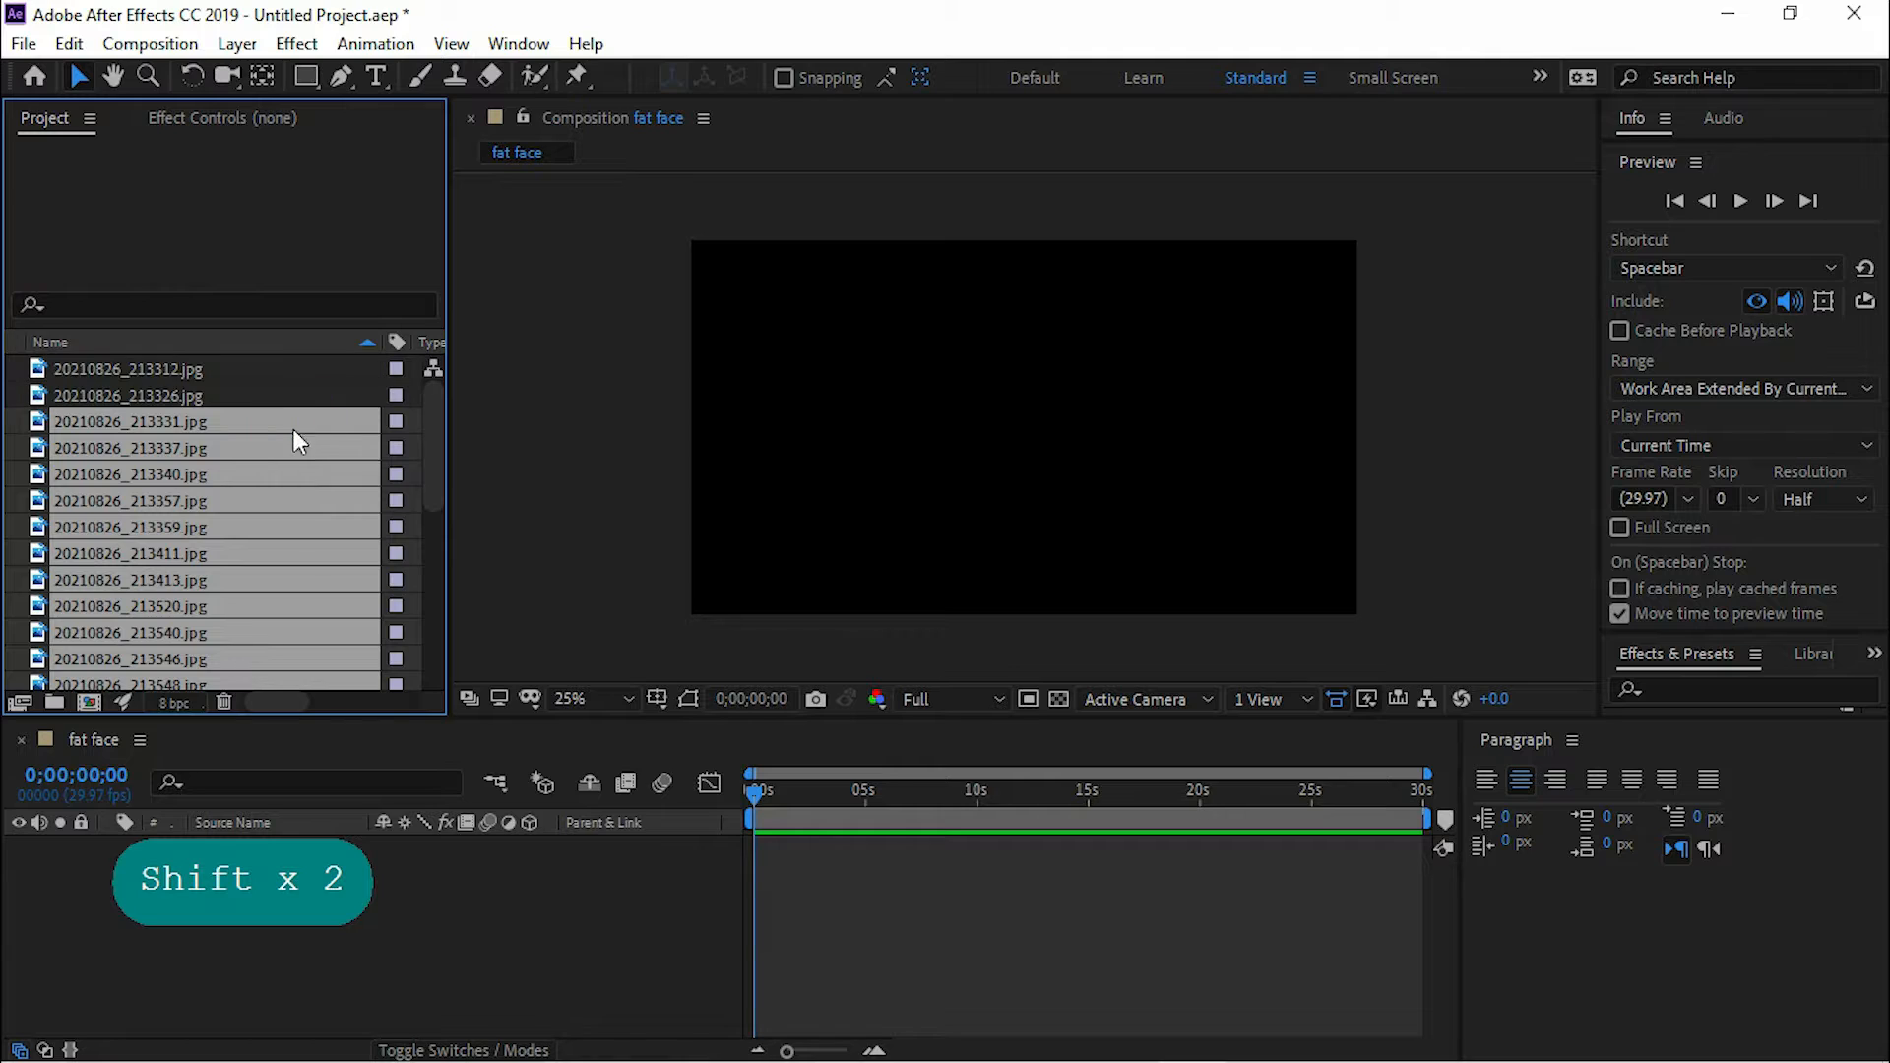
Step: Preview the imported boxer photos and add 20210826_213326.jpg as a layer in the fat face composition
{"action": "left_click", "coordinate": [240, 378], "text": "shift"}
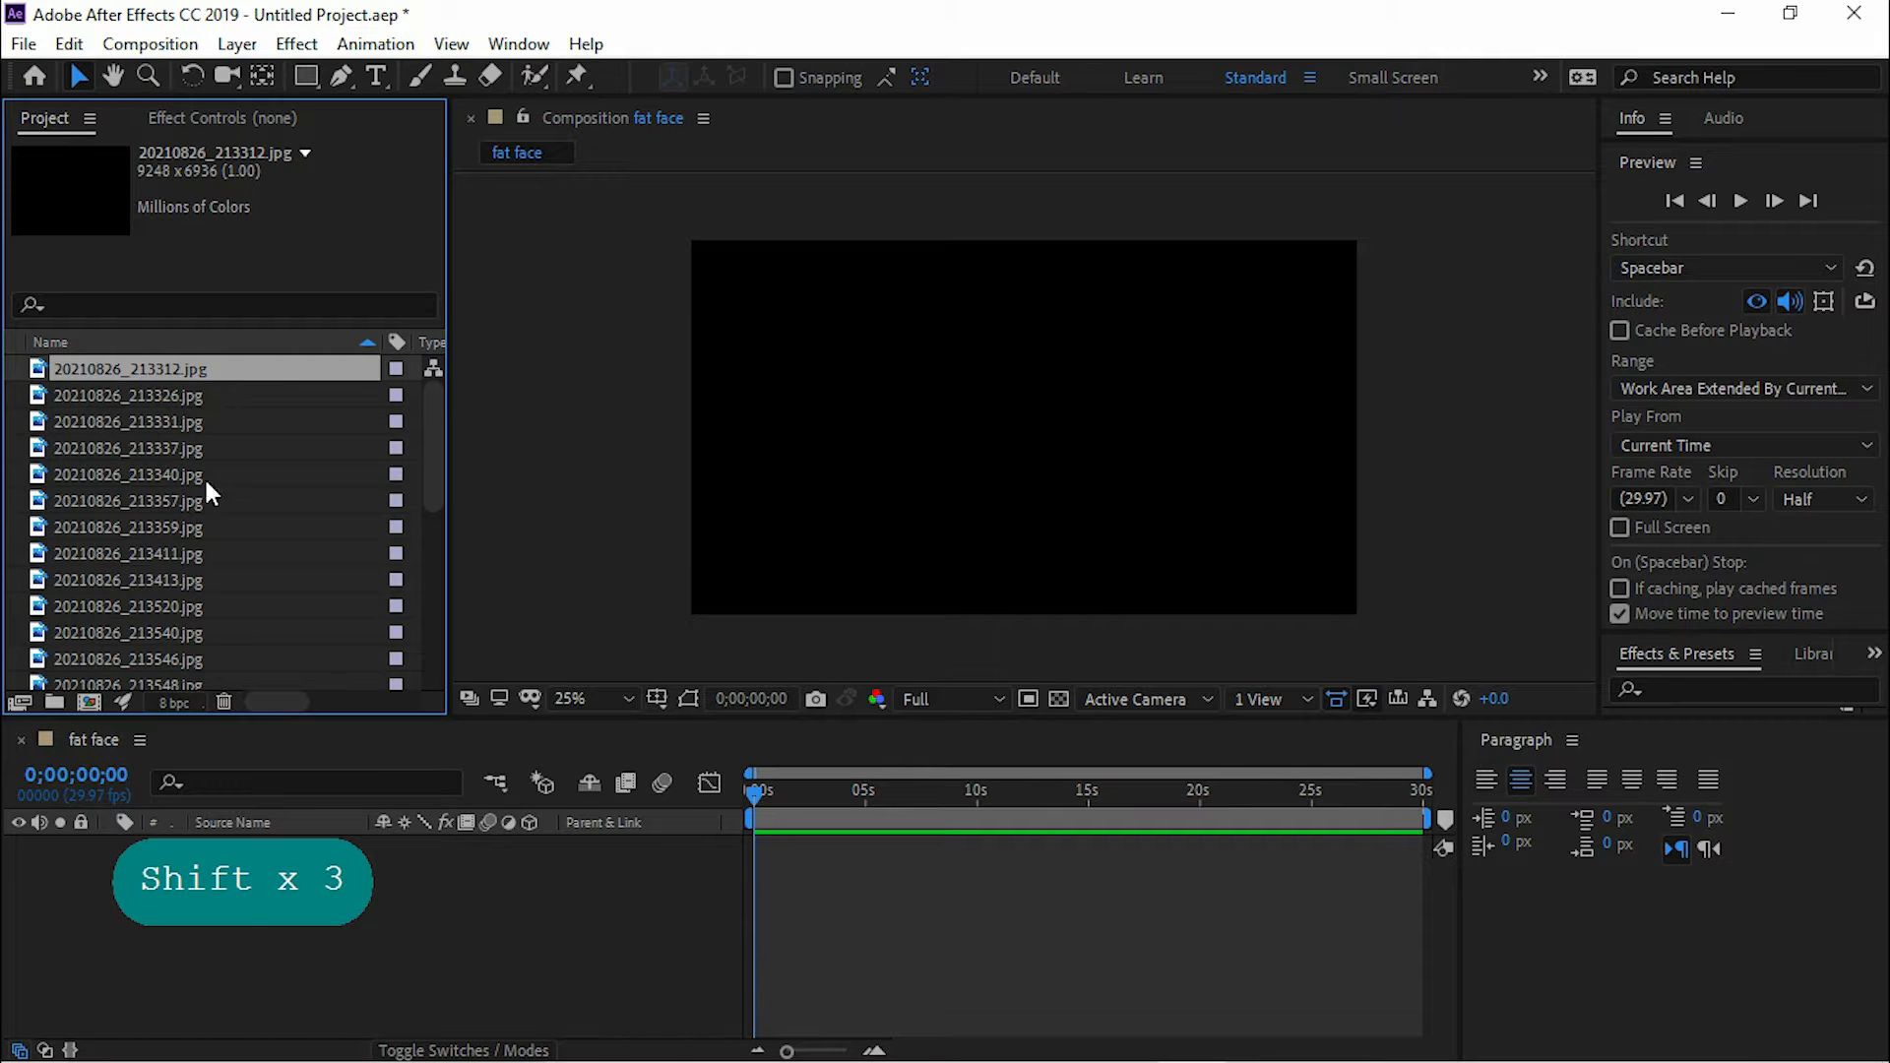
{"action": "double_click", "coordinate": [147, 371]}
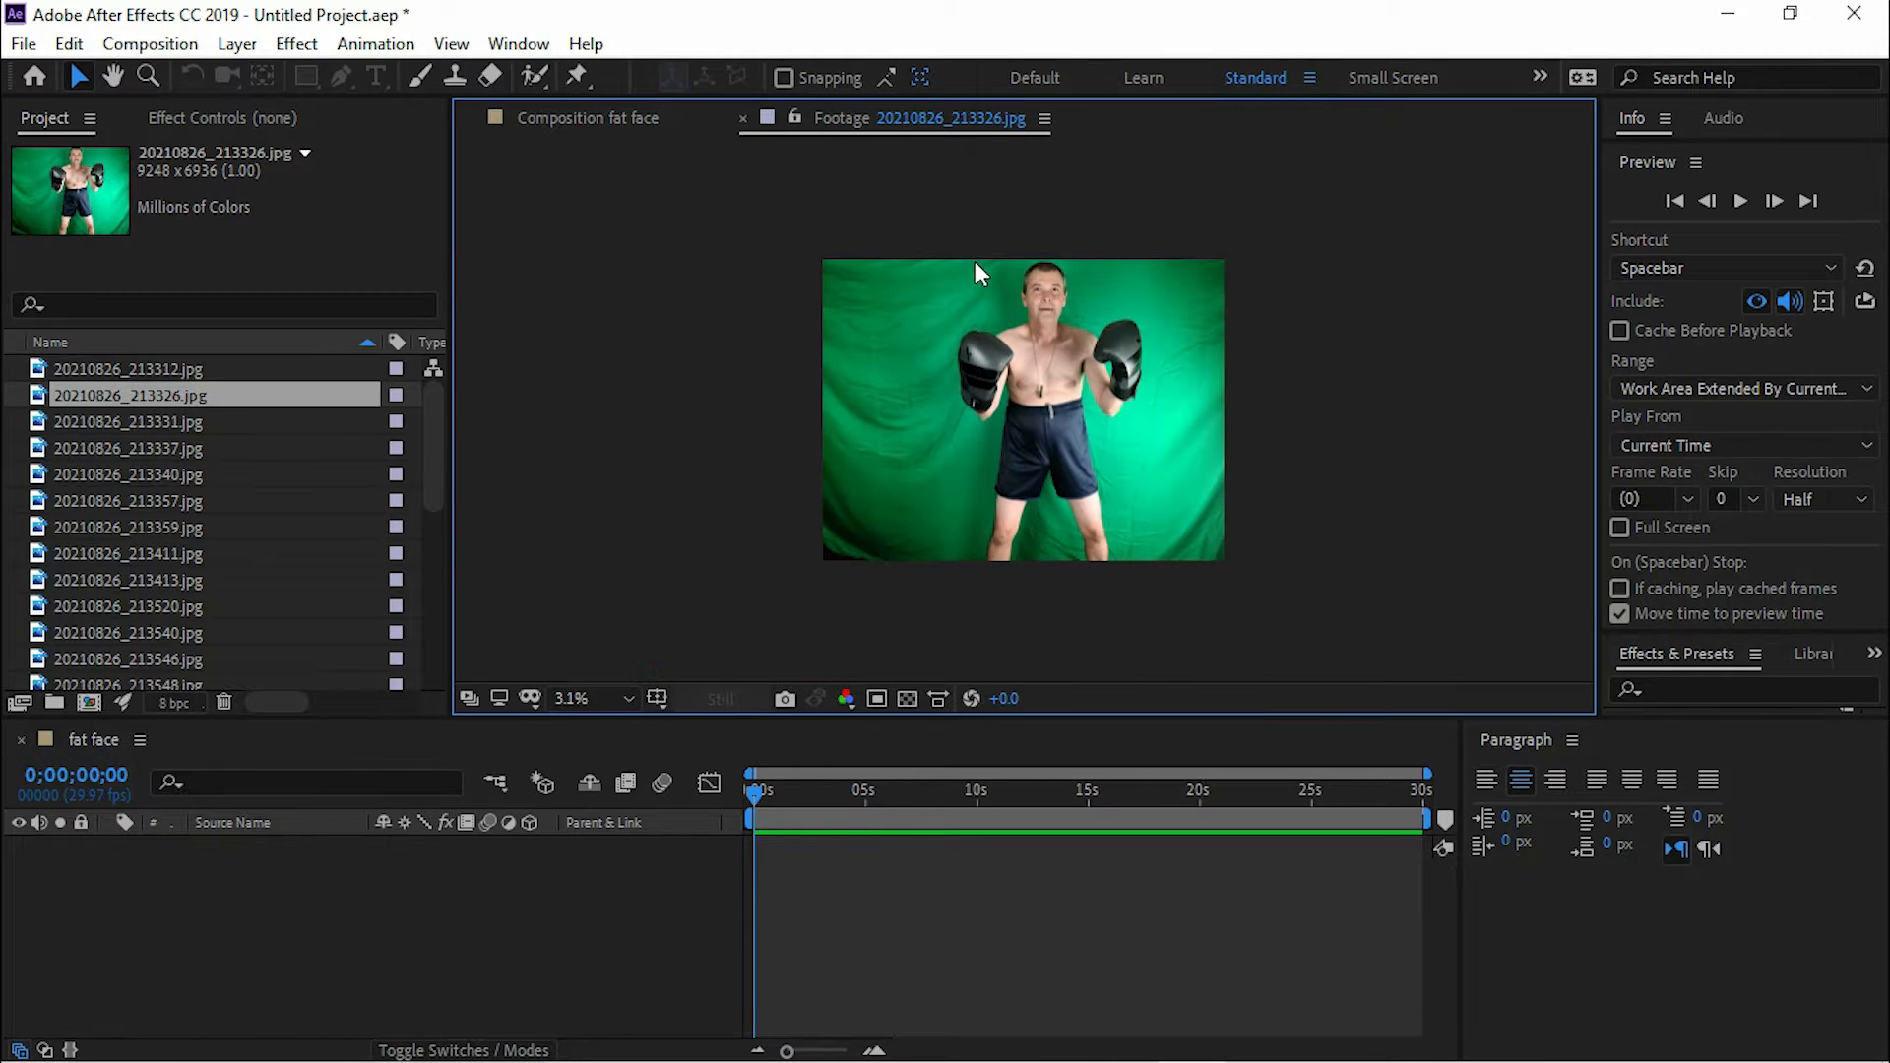
{"action": "key", "text": "period"}
{"action": "left_click_drag", "start_coordinate": [99, 399], "coordinate": [280, 943]}
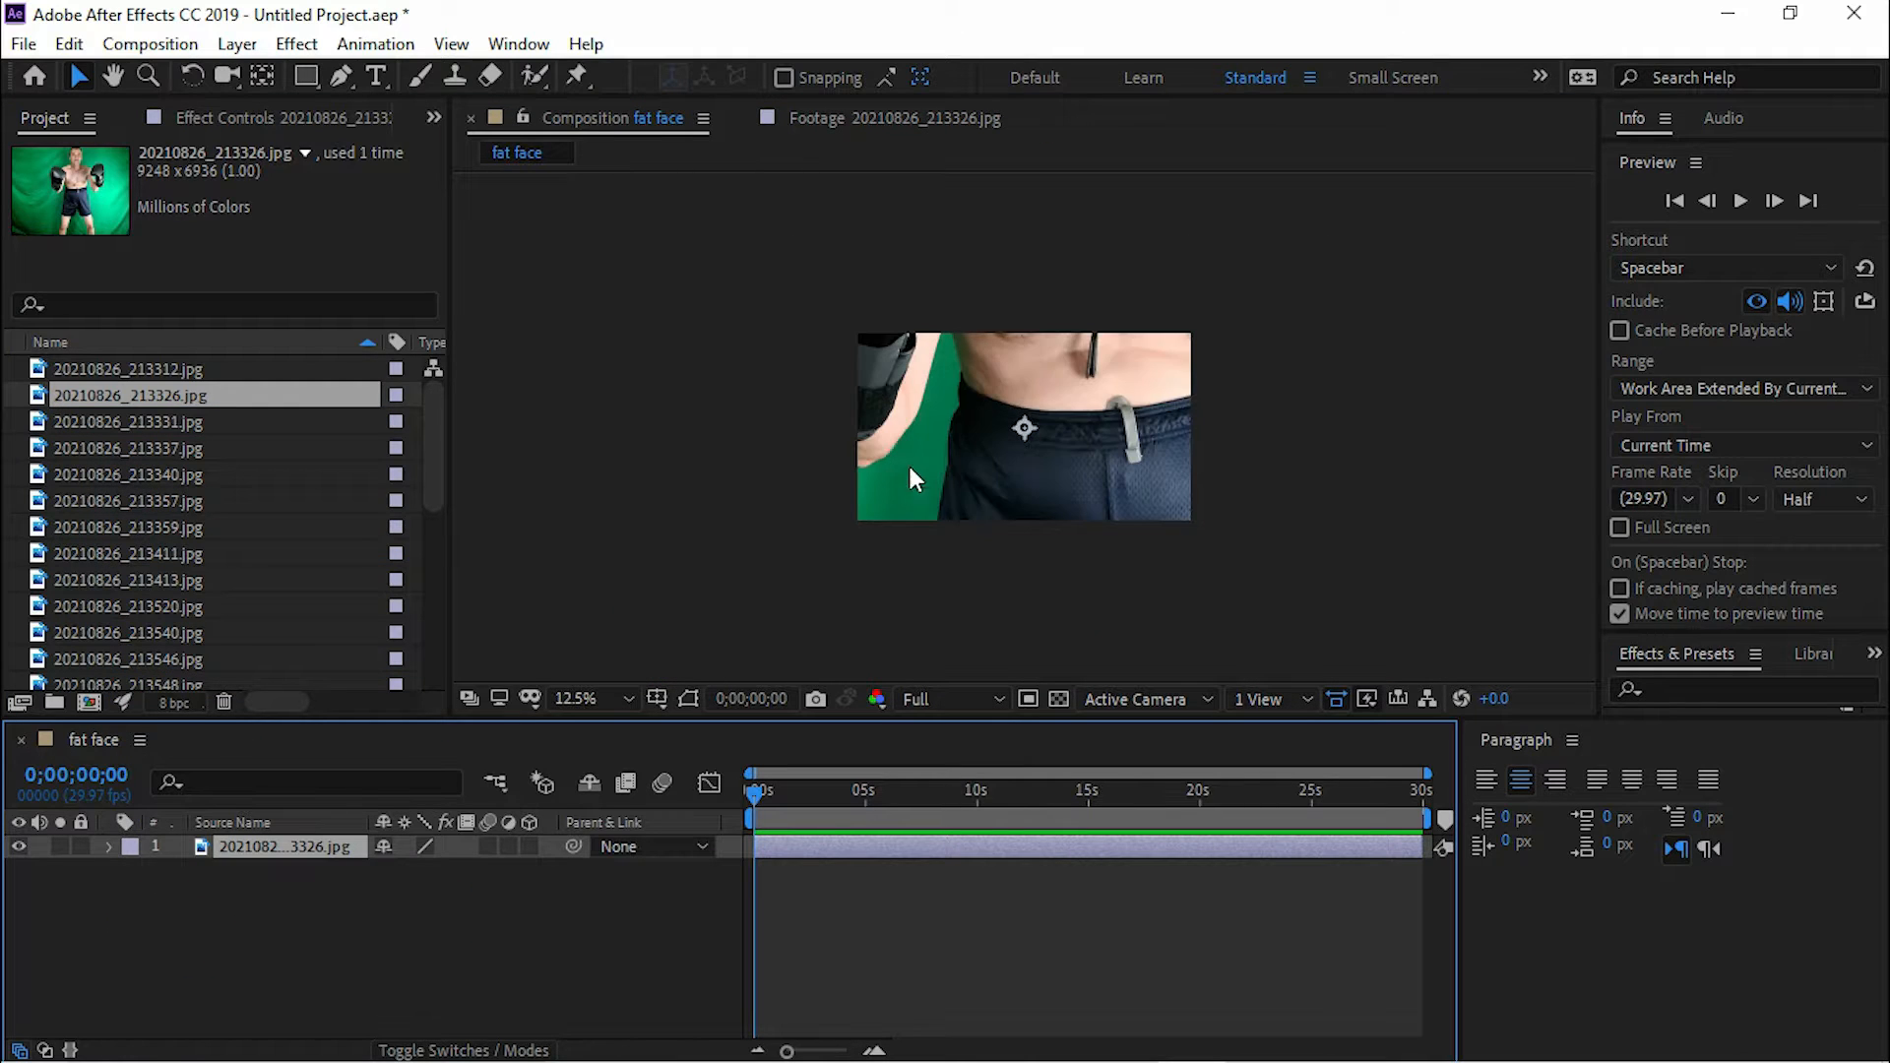
Step: Scale the photo layer down to about 22.8 by 19.3 % so its edges sit just outside the composition frame
{"action": "key", "text": "comma"}
{"action": "key", "text": "comma"}
{"action": "key", "text": "period"}
{"action": "key", "text": "comma"}
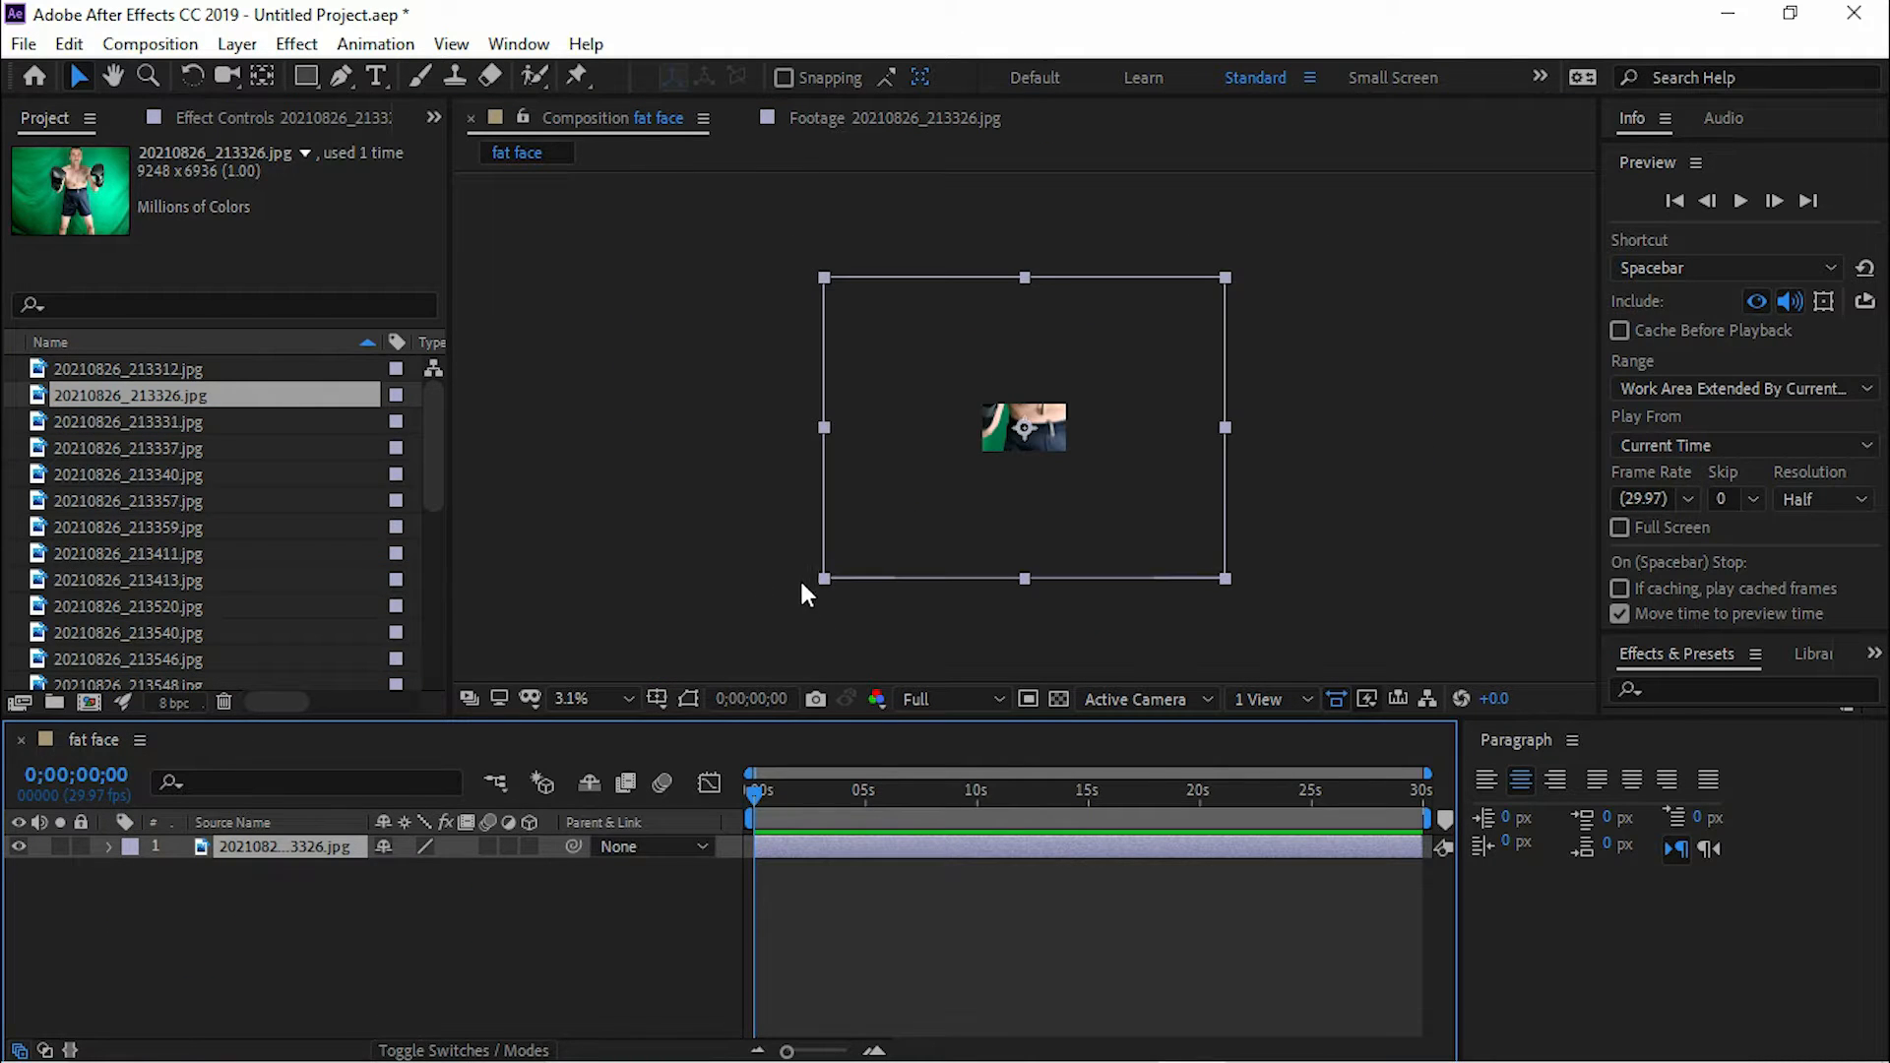
{"action": "left_click_drag", "start_coordinate": [826, 581], "coordinate": [971, 451]}
{"action": "key", "text": "period"}
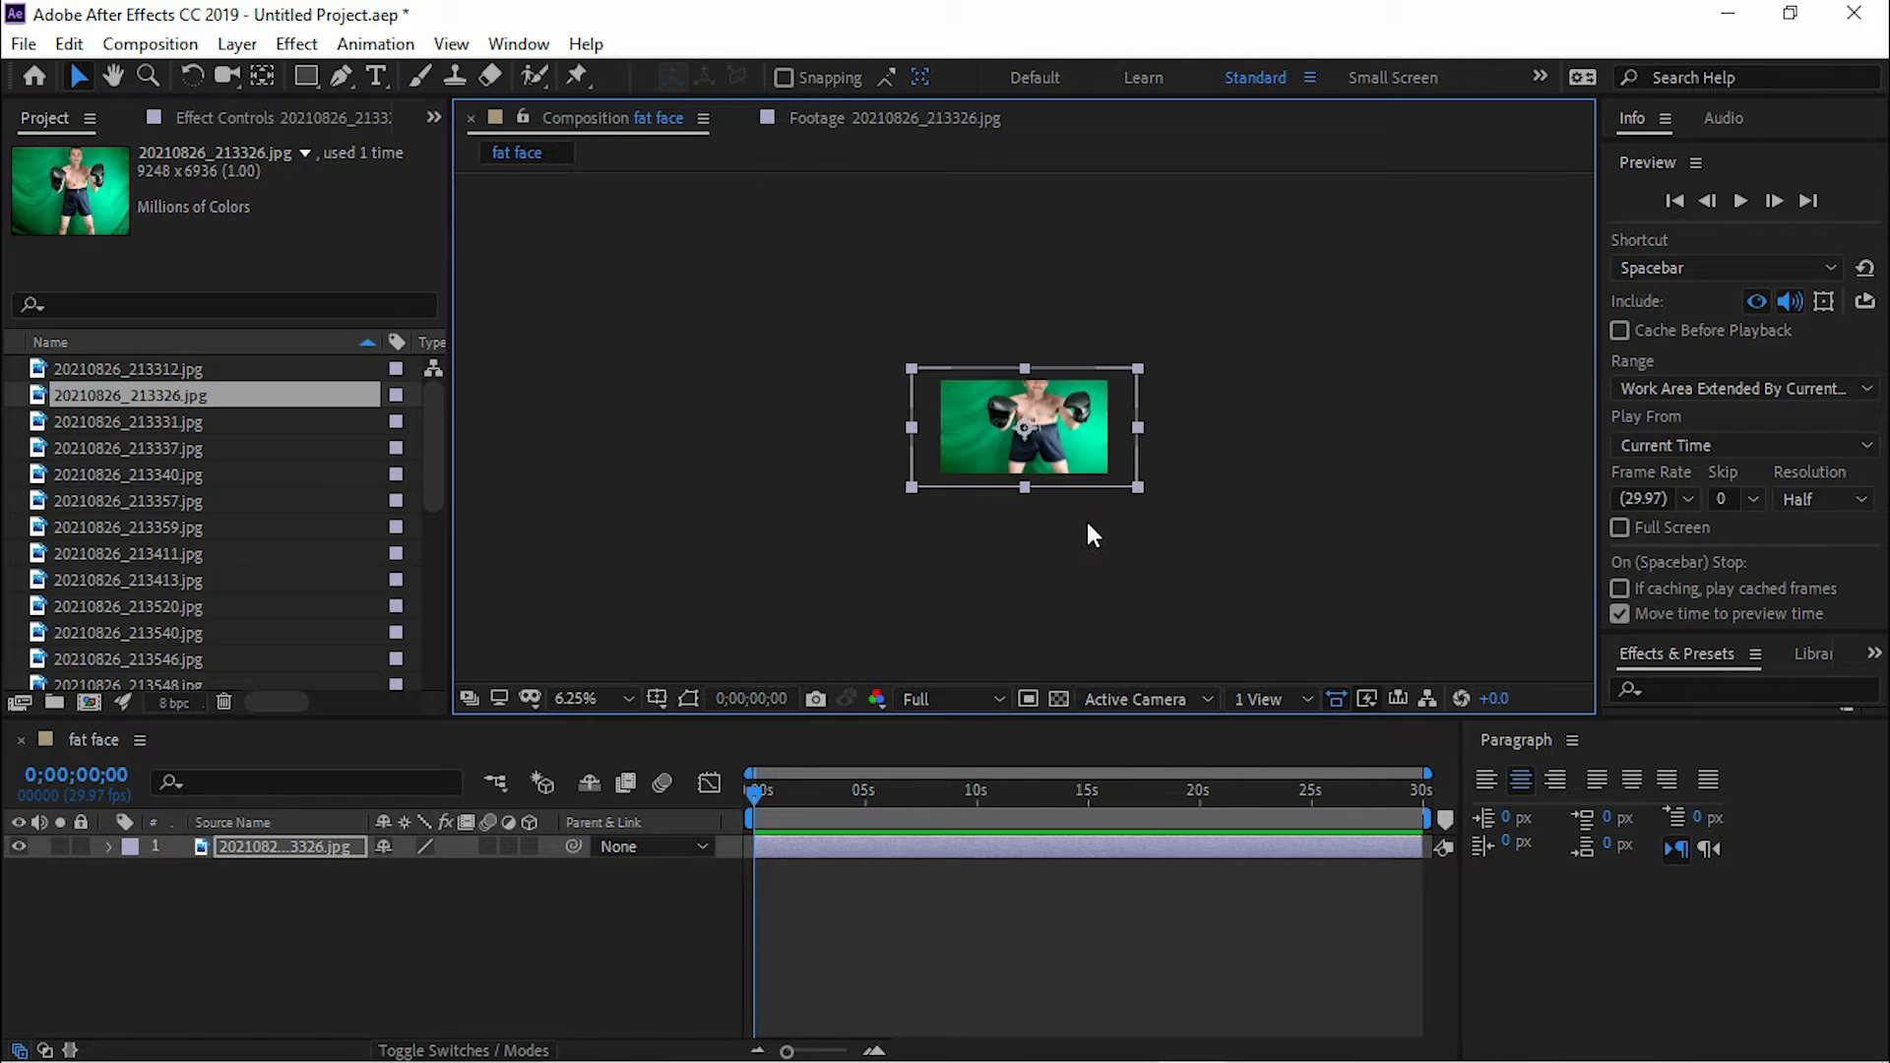
{"action": "left_click", "coordinate": [1123, 1043]}
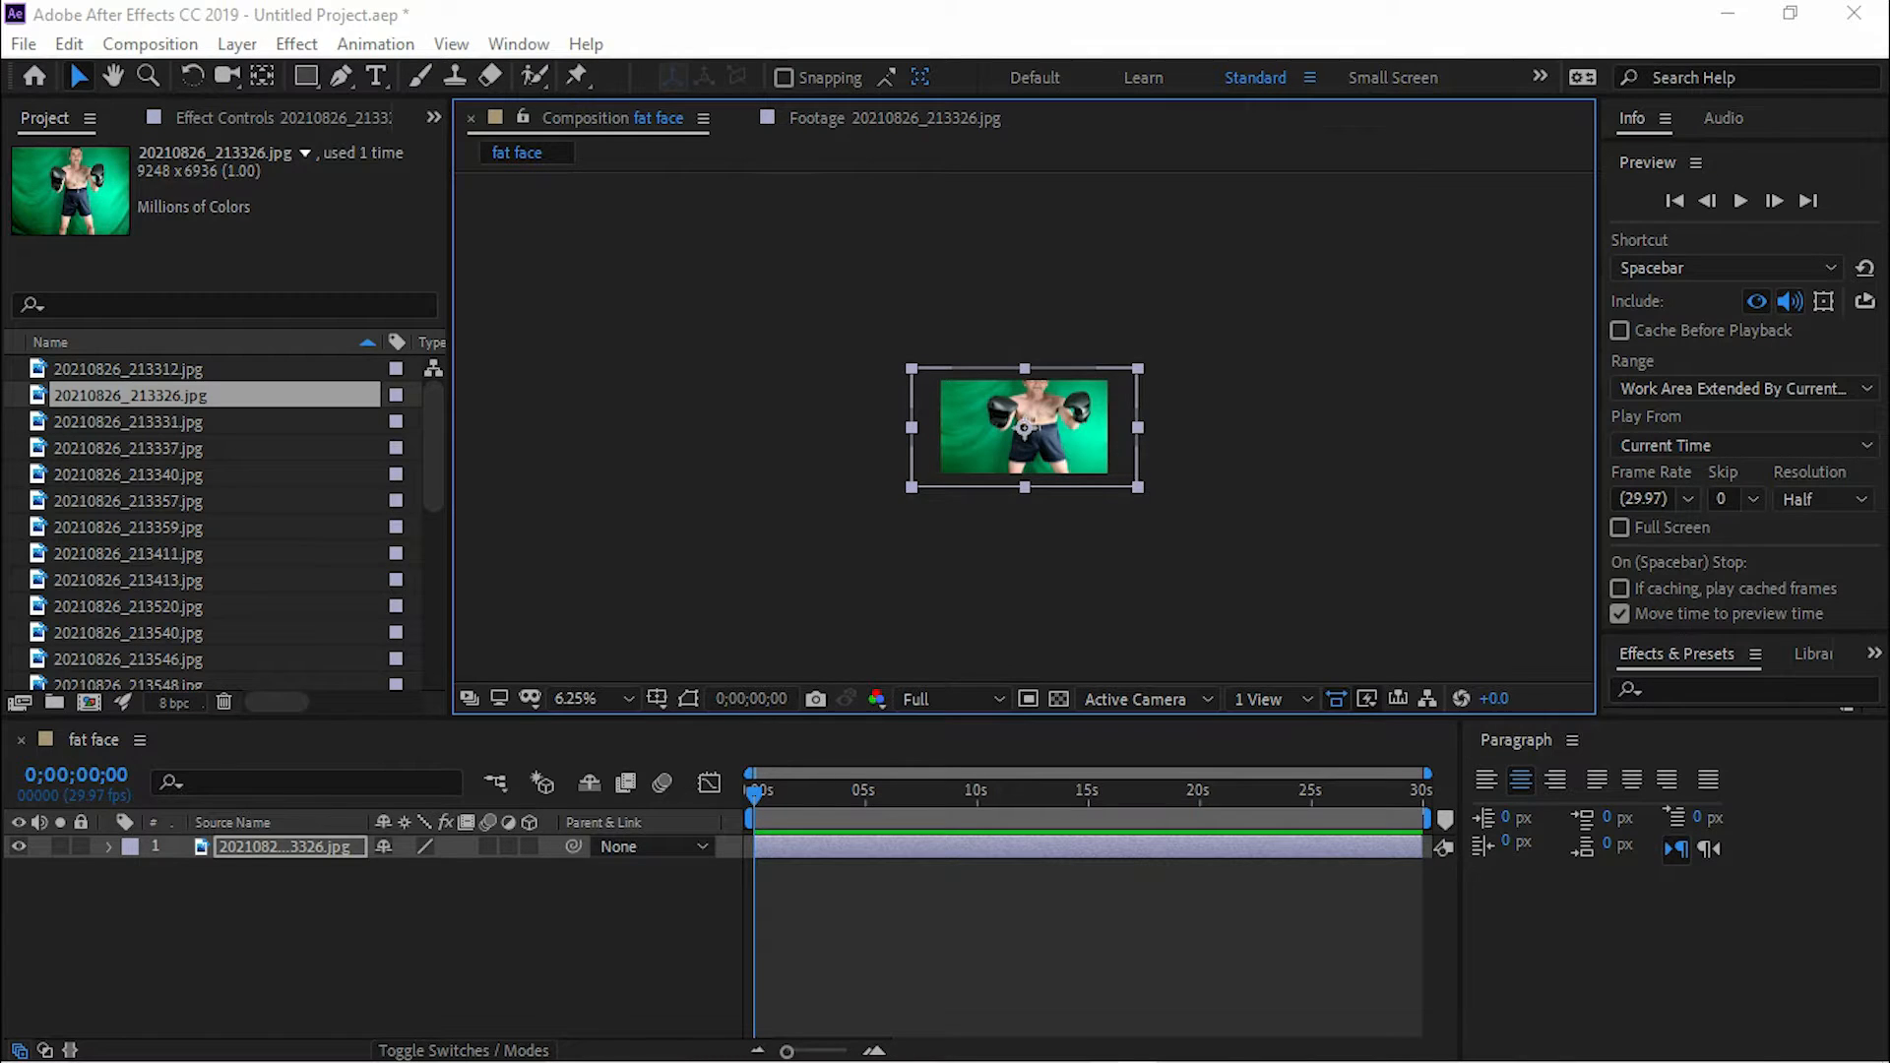
{"action": "mouse_move", "coordinate": [914, 488]}
{"action": "left_mouse_down"}
{"action": "mouse_move", "coordinate": [936, 474]}
{"action": "mouse_move", "coordinate": [931, 491]}
{"action": "left_mouse_up"}
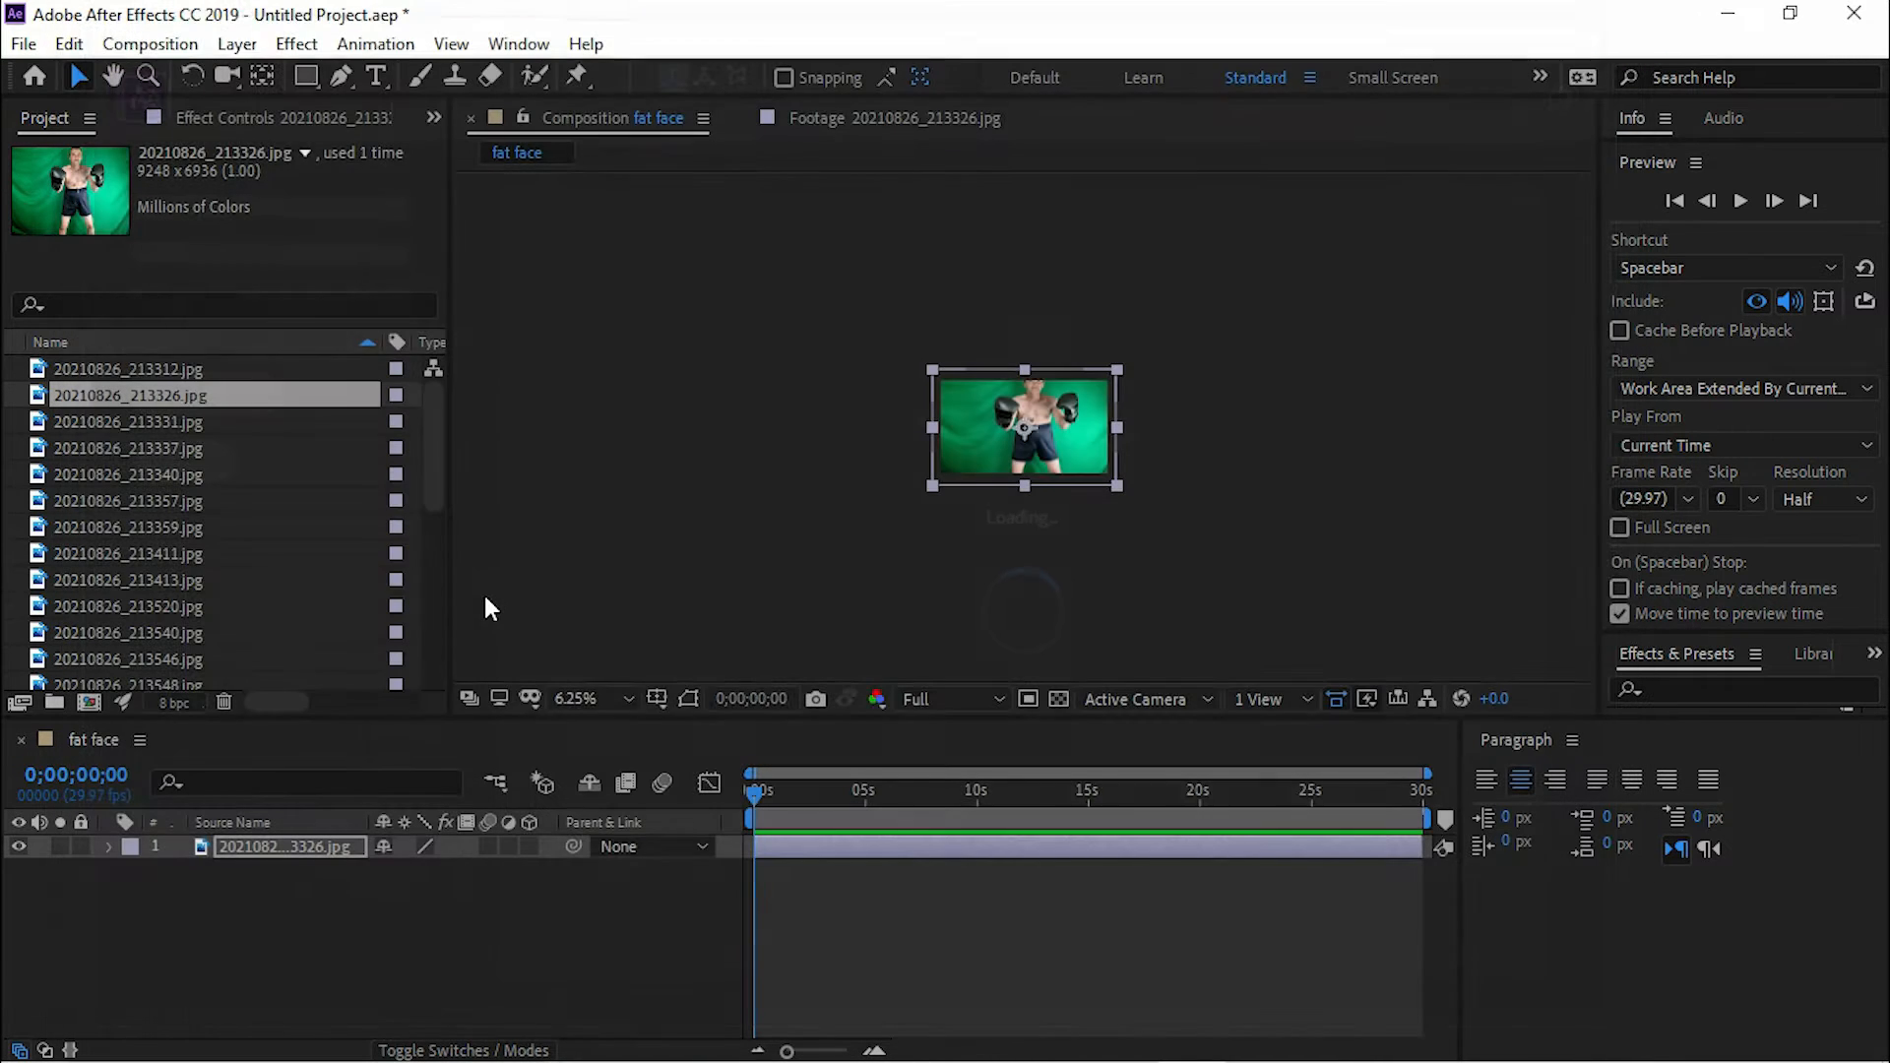
Step: Rename the photo layer to Guy in the fat face composition
{"action": "left_click", "coordinate": [329, 855]}
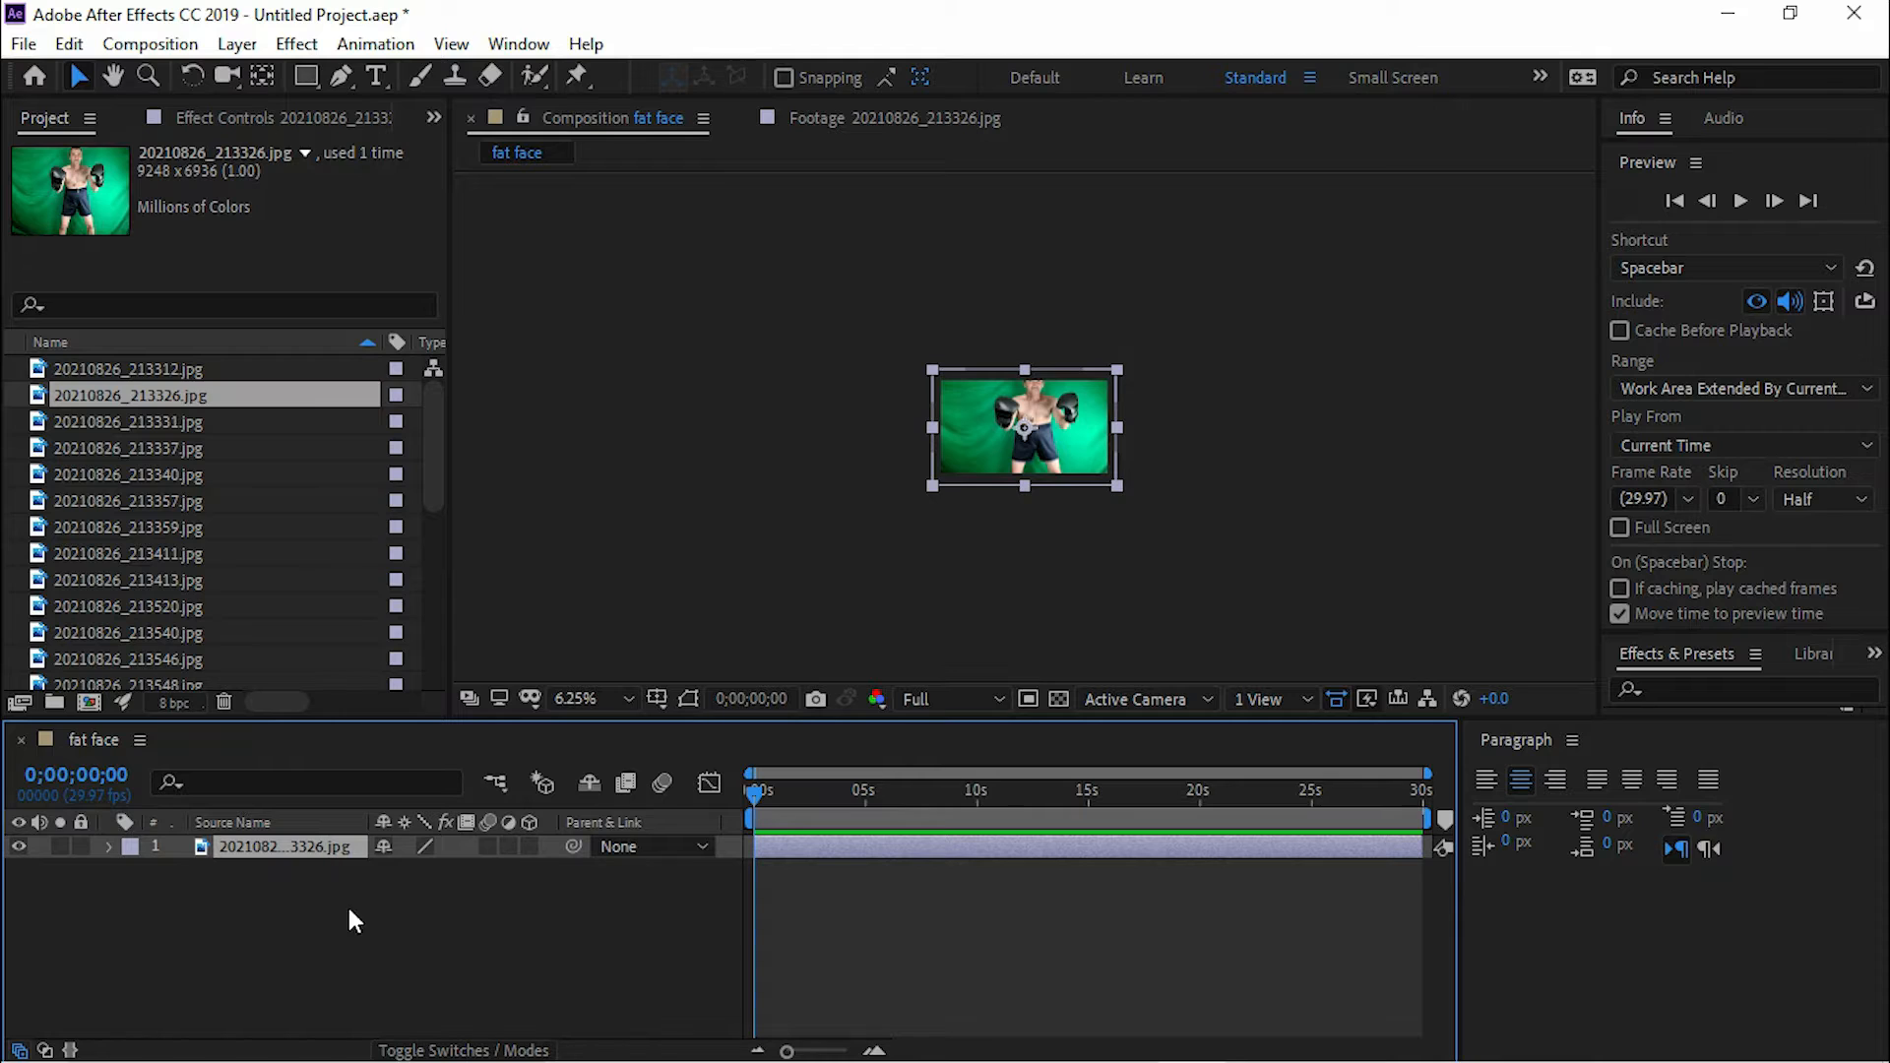
{"action": "key", "text": "s"}
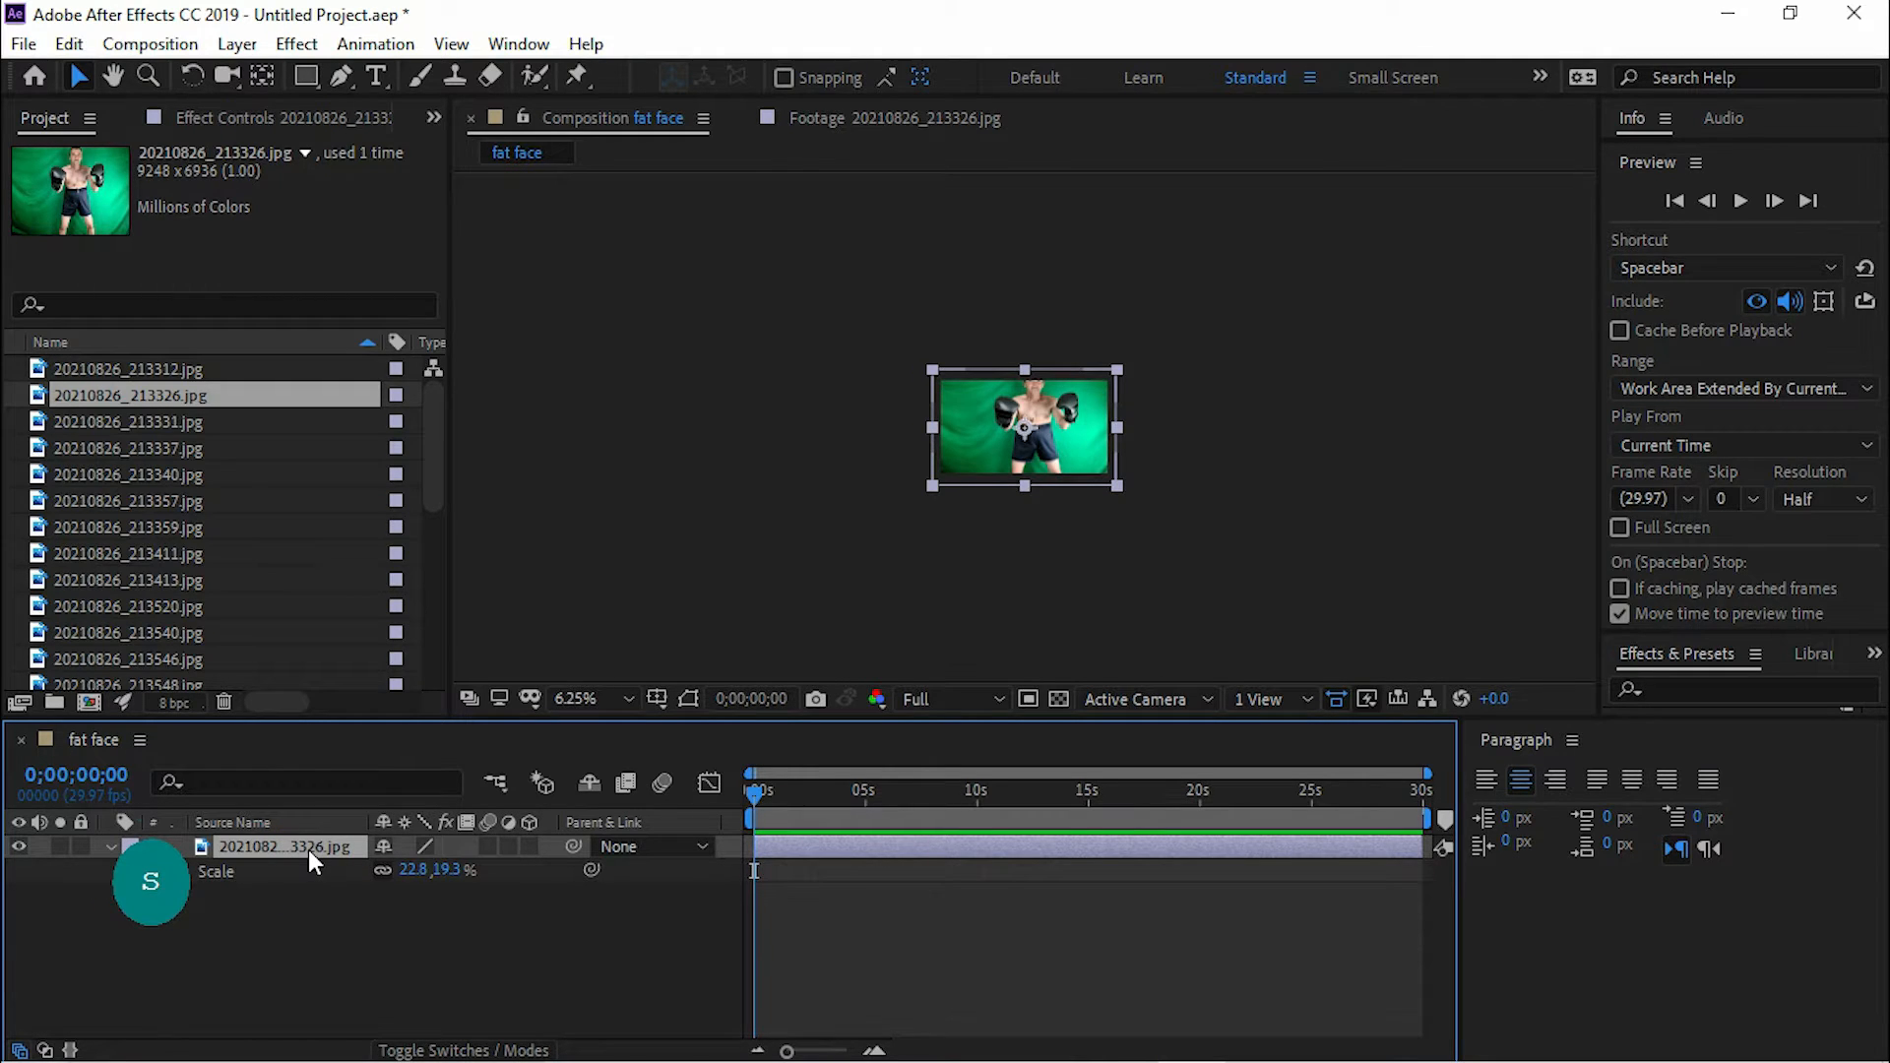
{"action": "key", "text": "Return"}
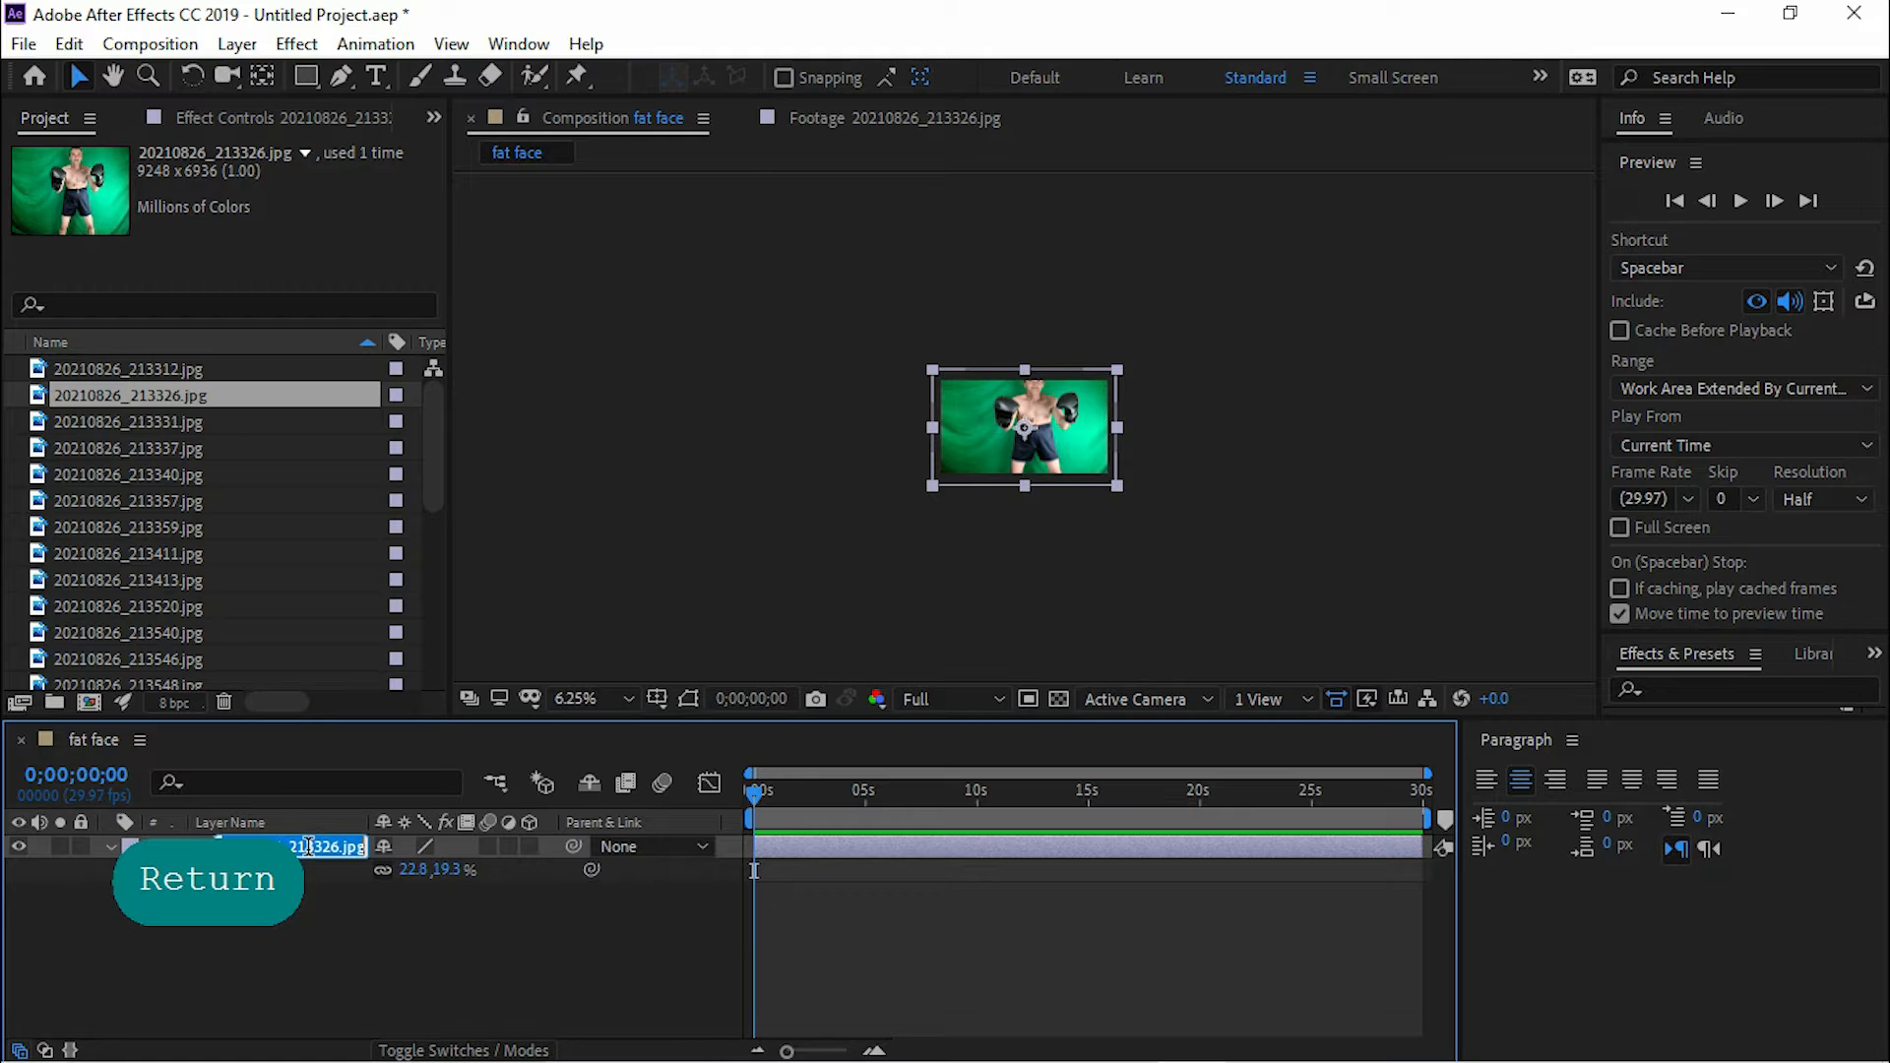
{"action": "type", "text": "Guy"}
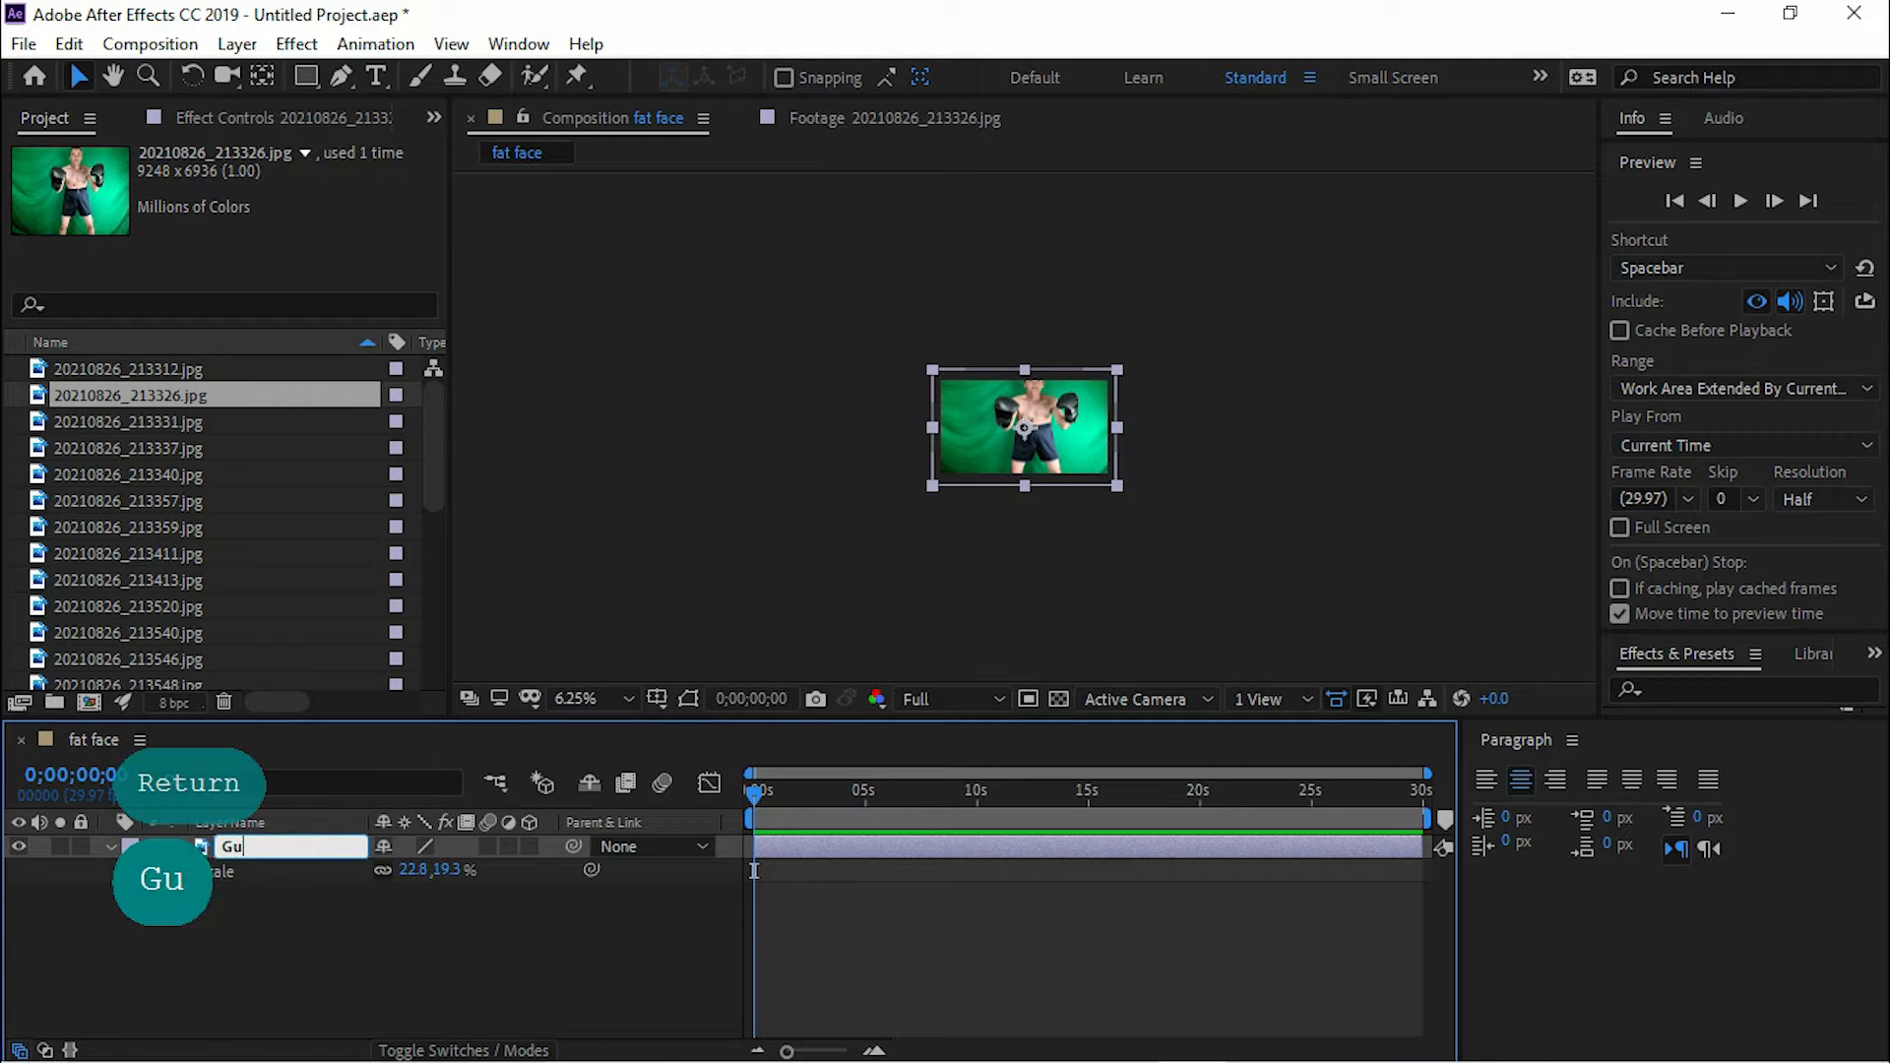
{"action": "left_click", "coordinate": [335, 953]}
Step: Rescale the Guy layer to about 21.3 by 18.3 % and position it so the boxer stands in the left part of the frame
{"action": "left_click", "coordinate": [939, 443]}
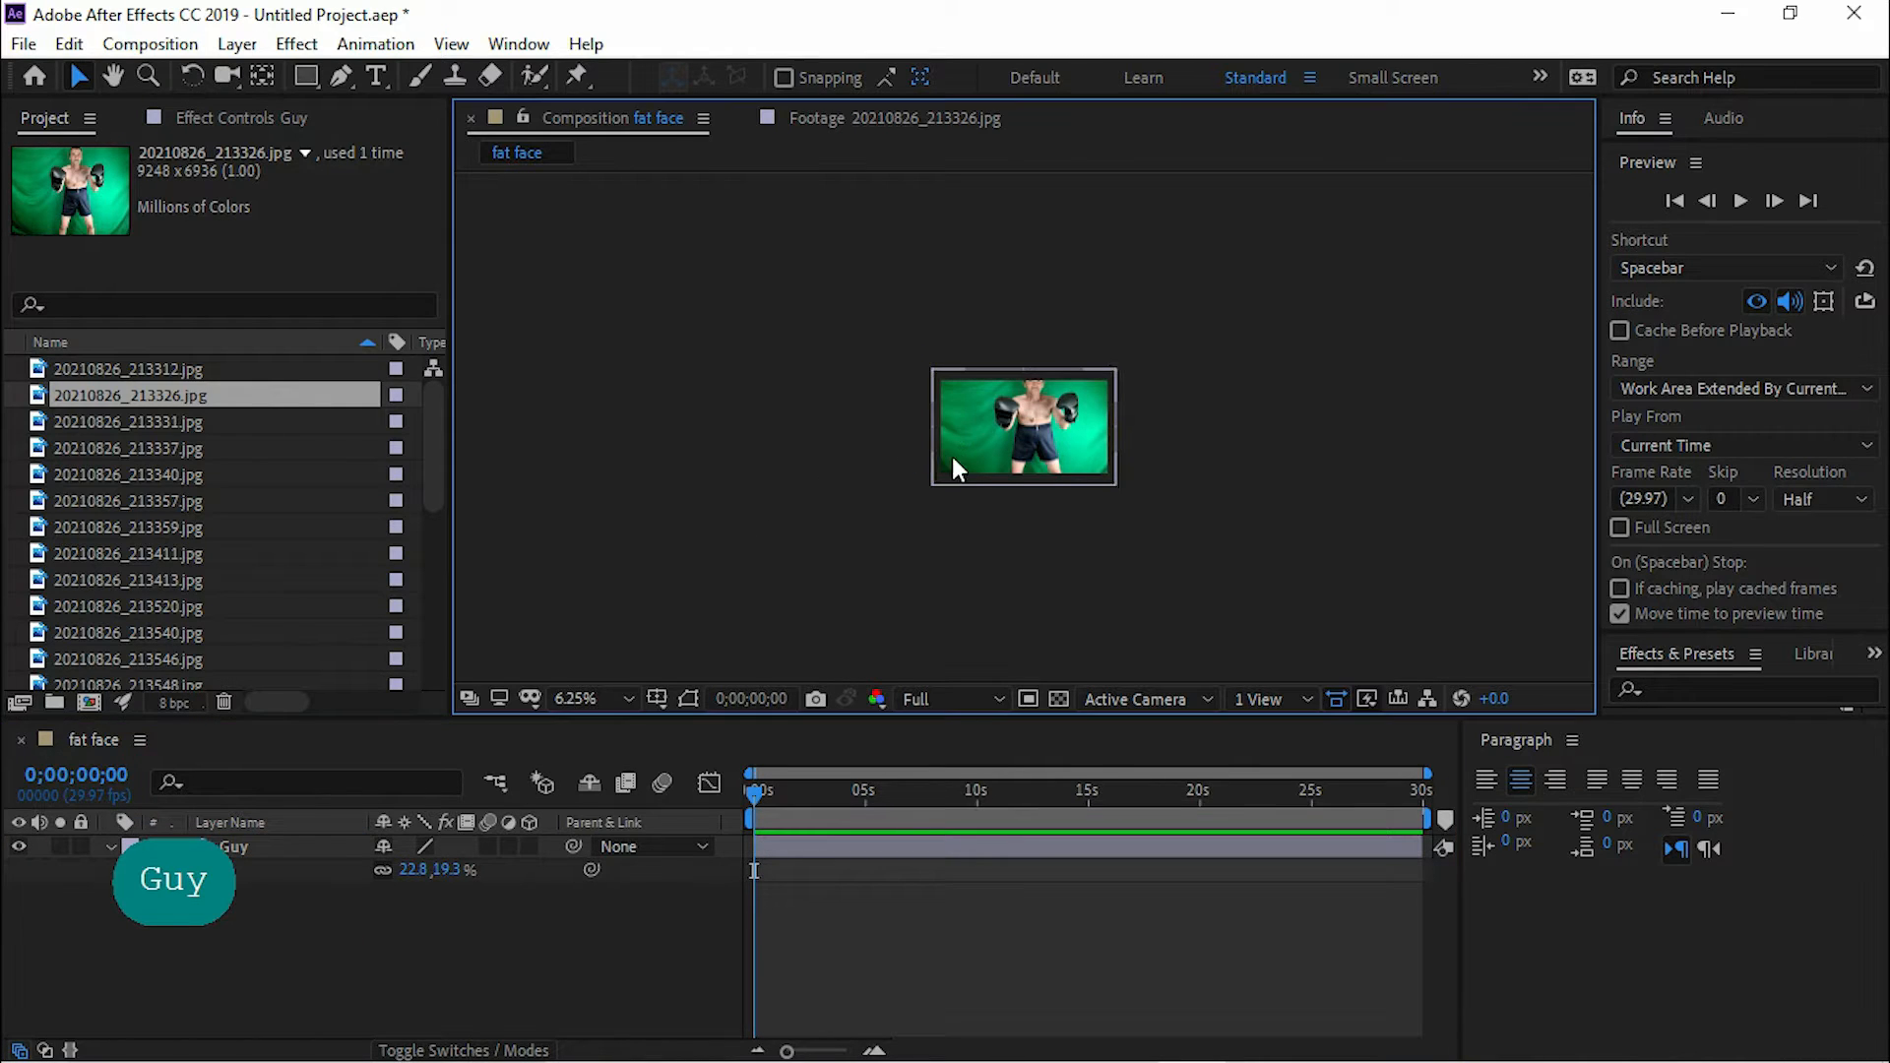
{"action": "left_click_drag", "start_coordinate": [932, 484], "coordinate": [938, 479]}
{"action": "key", "text": "period"}
{"action": "key", "text": "period"}
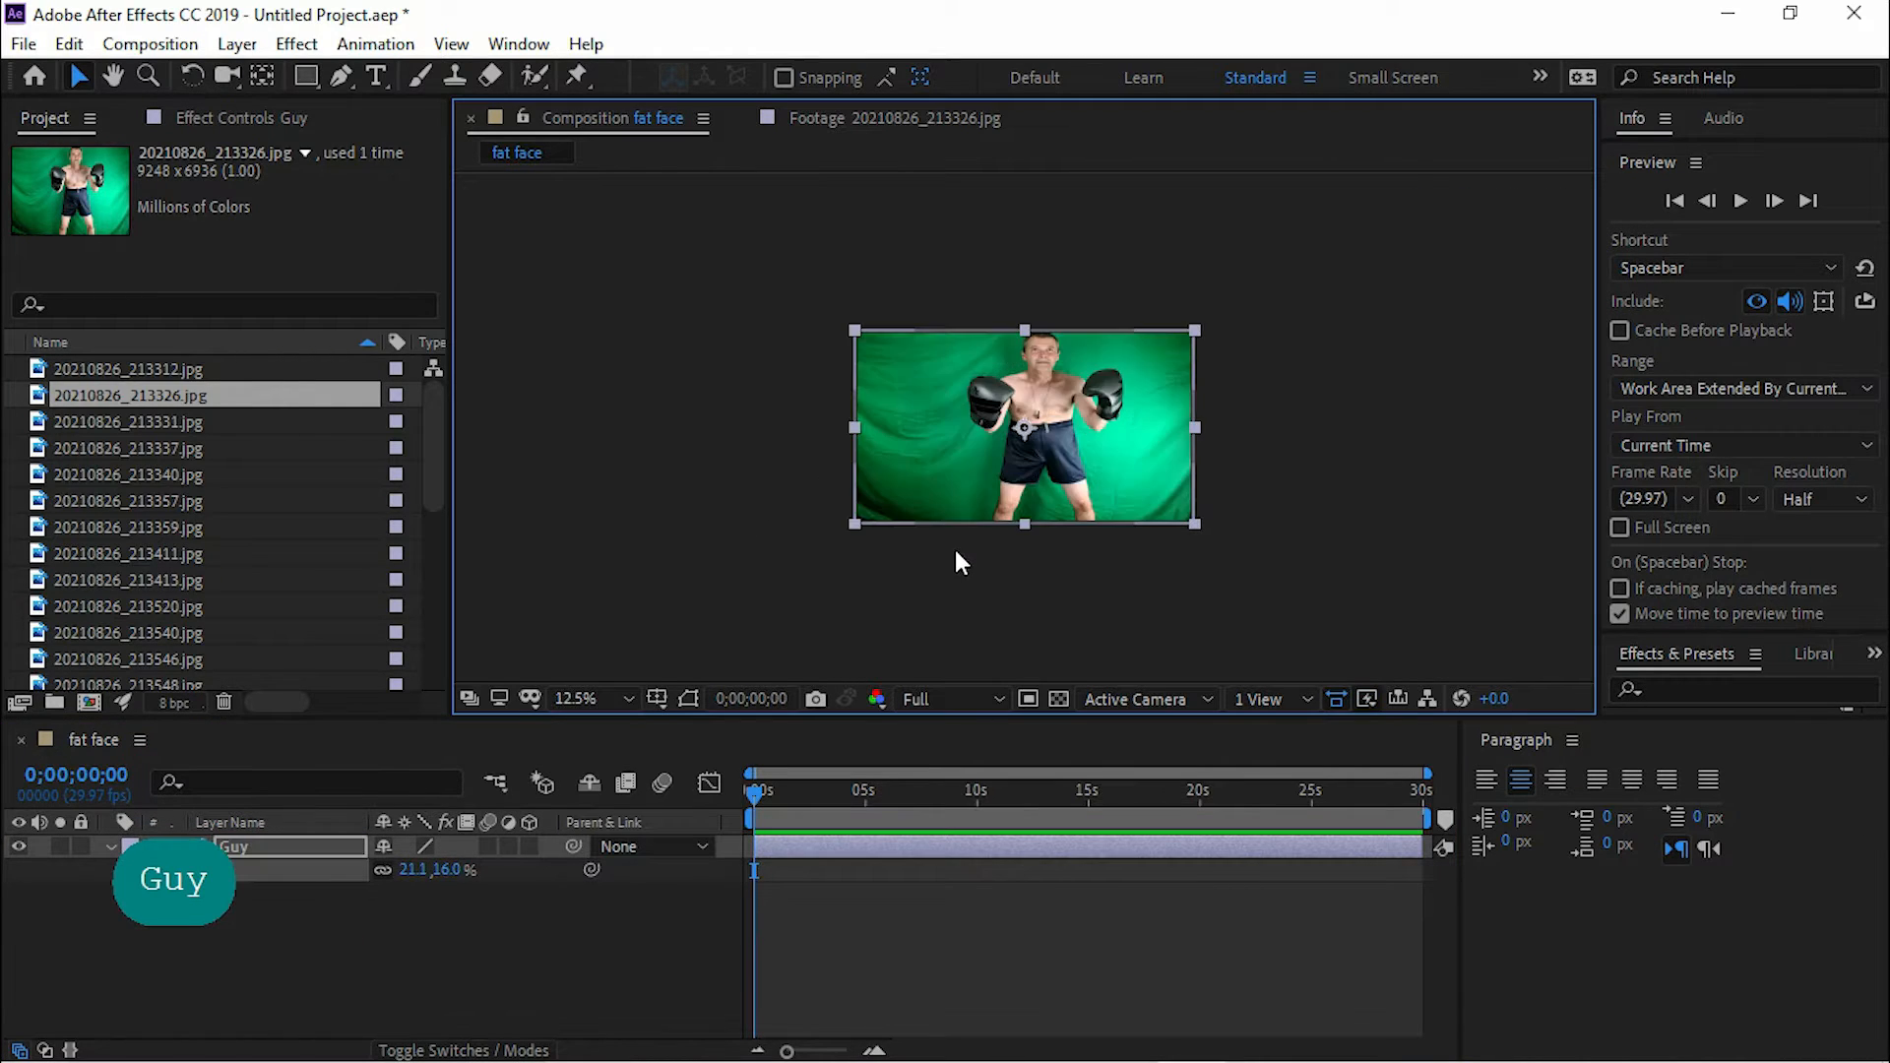
{"action": "left_click_drag", "start_coordinate": [685, 621], "coordinate": [885, 630]}
{"action": "left_click_drag", "start_coordinate": [1053, 519], "coordinate": [844, 537]}
{"action": "left_click_drag", "start_coordinate": [954, 246], "coordinate": [1000, 220]}
{"action": "scroll", "coordinate": [883, 393], "scroll_direction": "up", "scroll_amount": 2}
{"action": "scroll", "coordinate": [883, 411], "scroll_direction": "down", "scroll_amount": 2}
{"action": "left_click", "coordinate": [848, 426]}
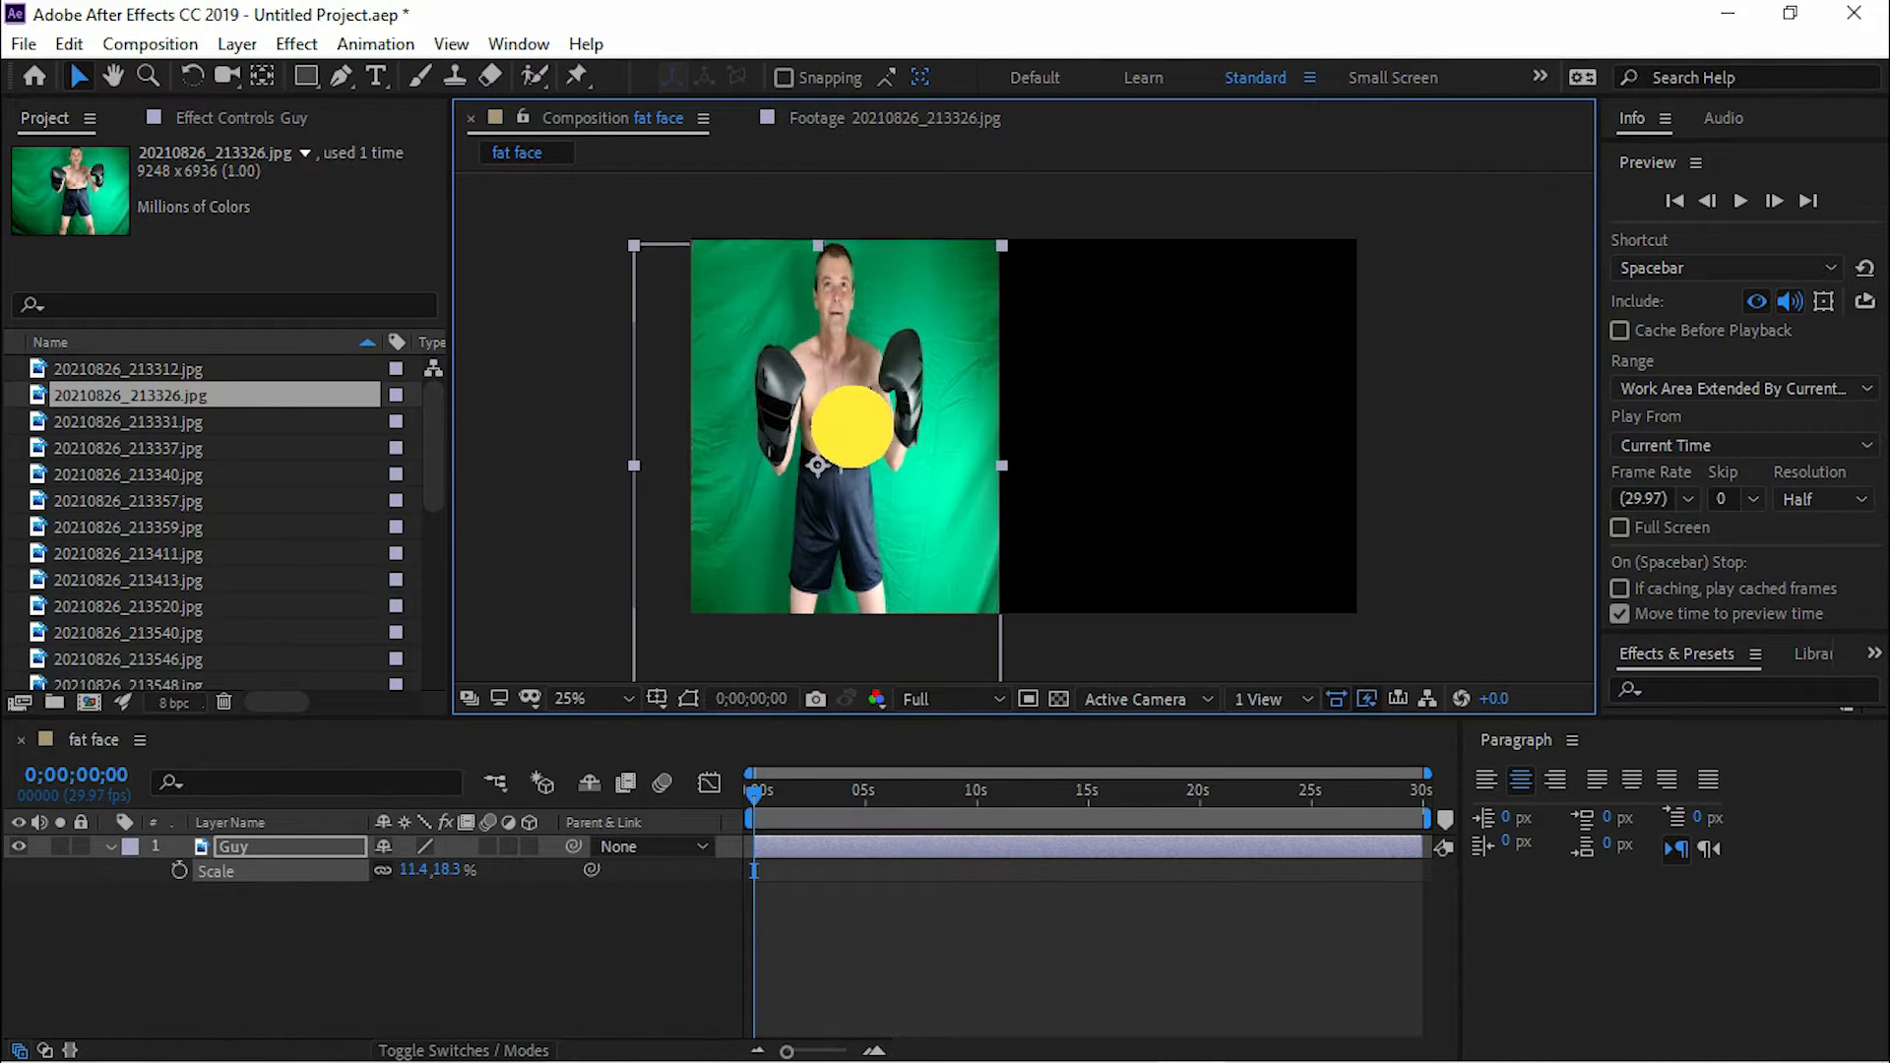
{"action": "left_click_drag", "start_coordinate": [1004, 467], "coordinate": [1166, 433]}
{"action": "mouse_move", "coordinate": [969, 477]}
{"action": "left_mouse_down"}
{"action": "mouse_move", "coordinate": [957, 492]}
{"action": "mouse_move", "coordinate": [967, 480]}
{"action": "left_mouse_up"}
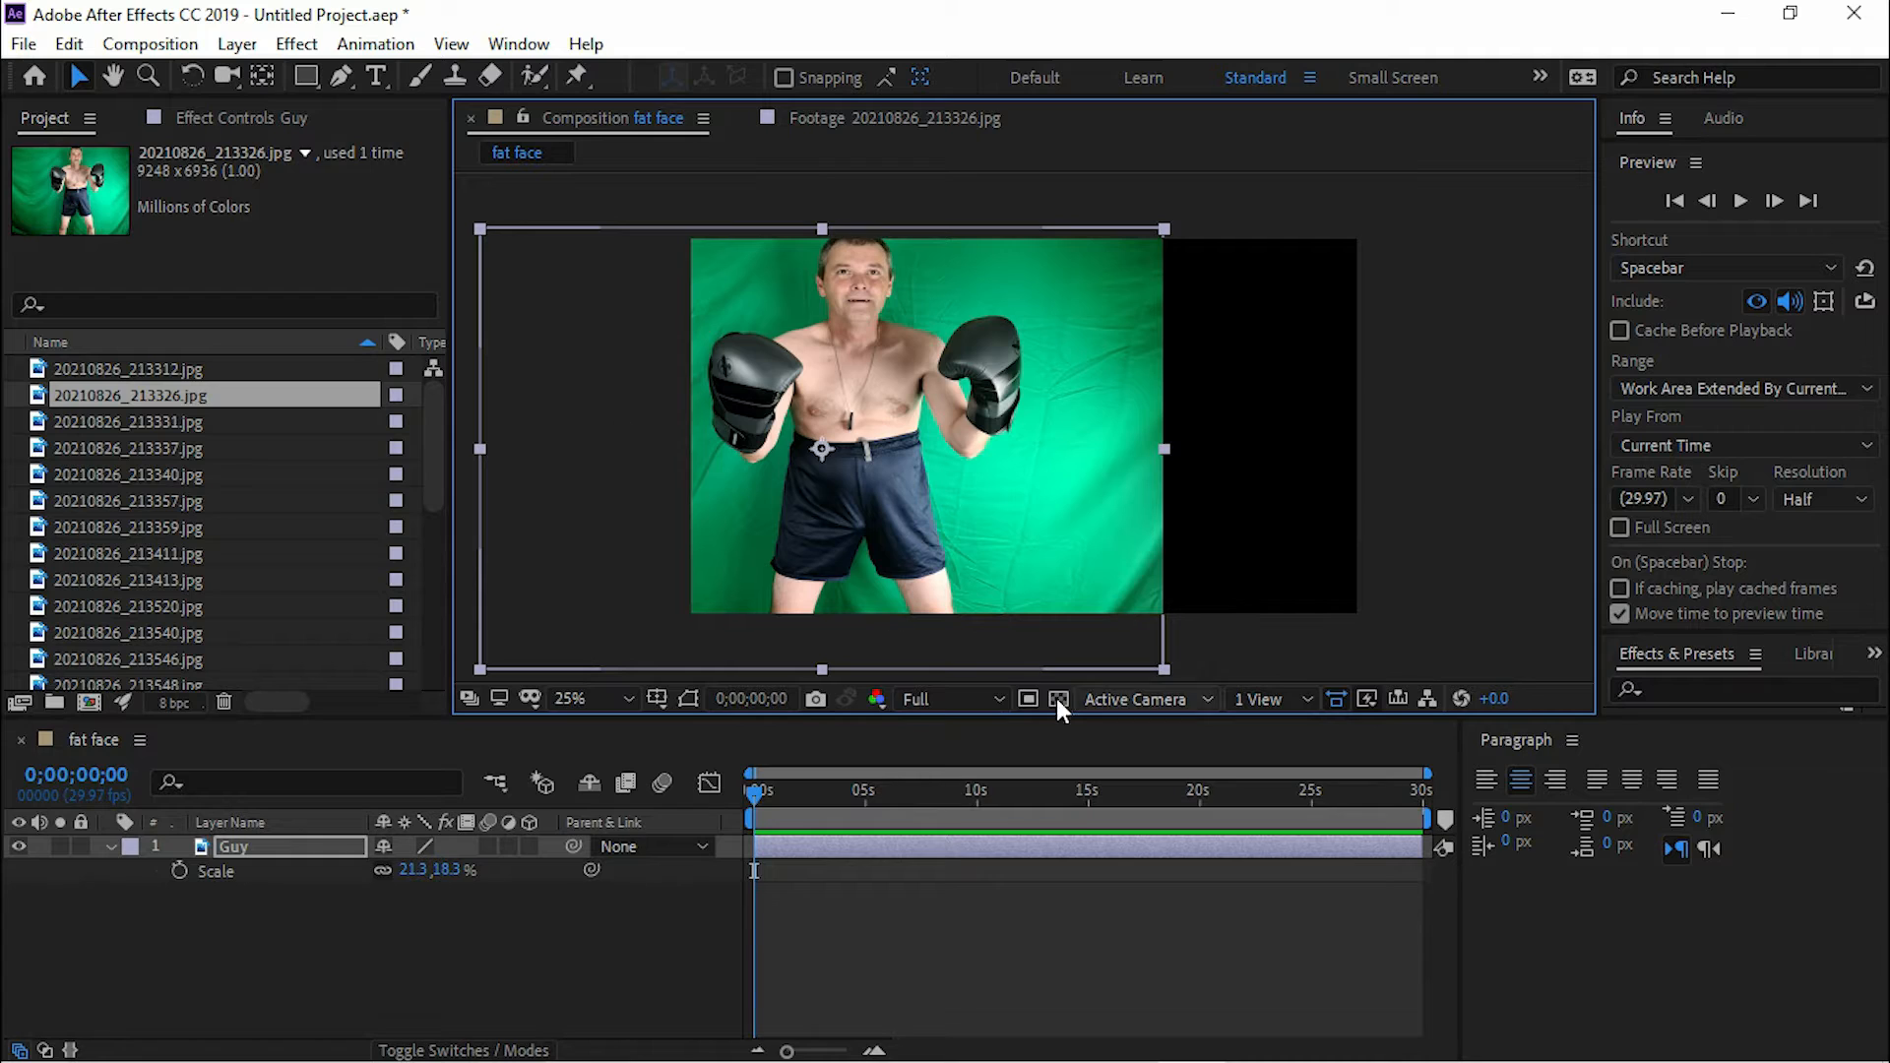
Step: Apply the Keylight (1.2) effect to the Guy layer, leaving its view on Final Result
{"action": "left_click", "coordinate": [315, 845]}
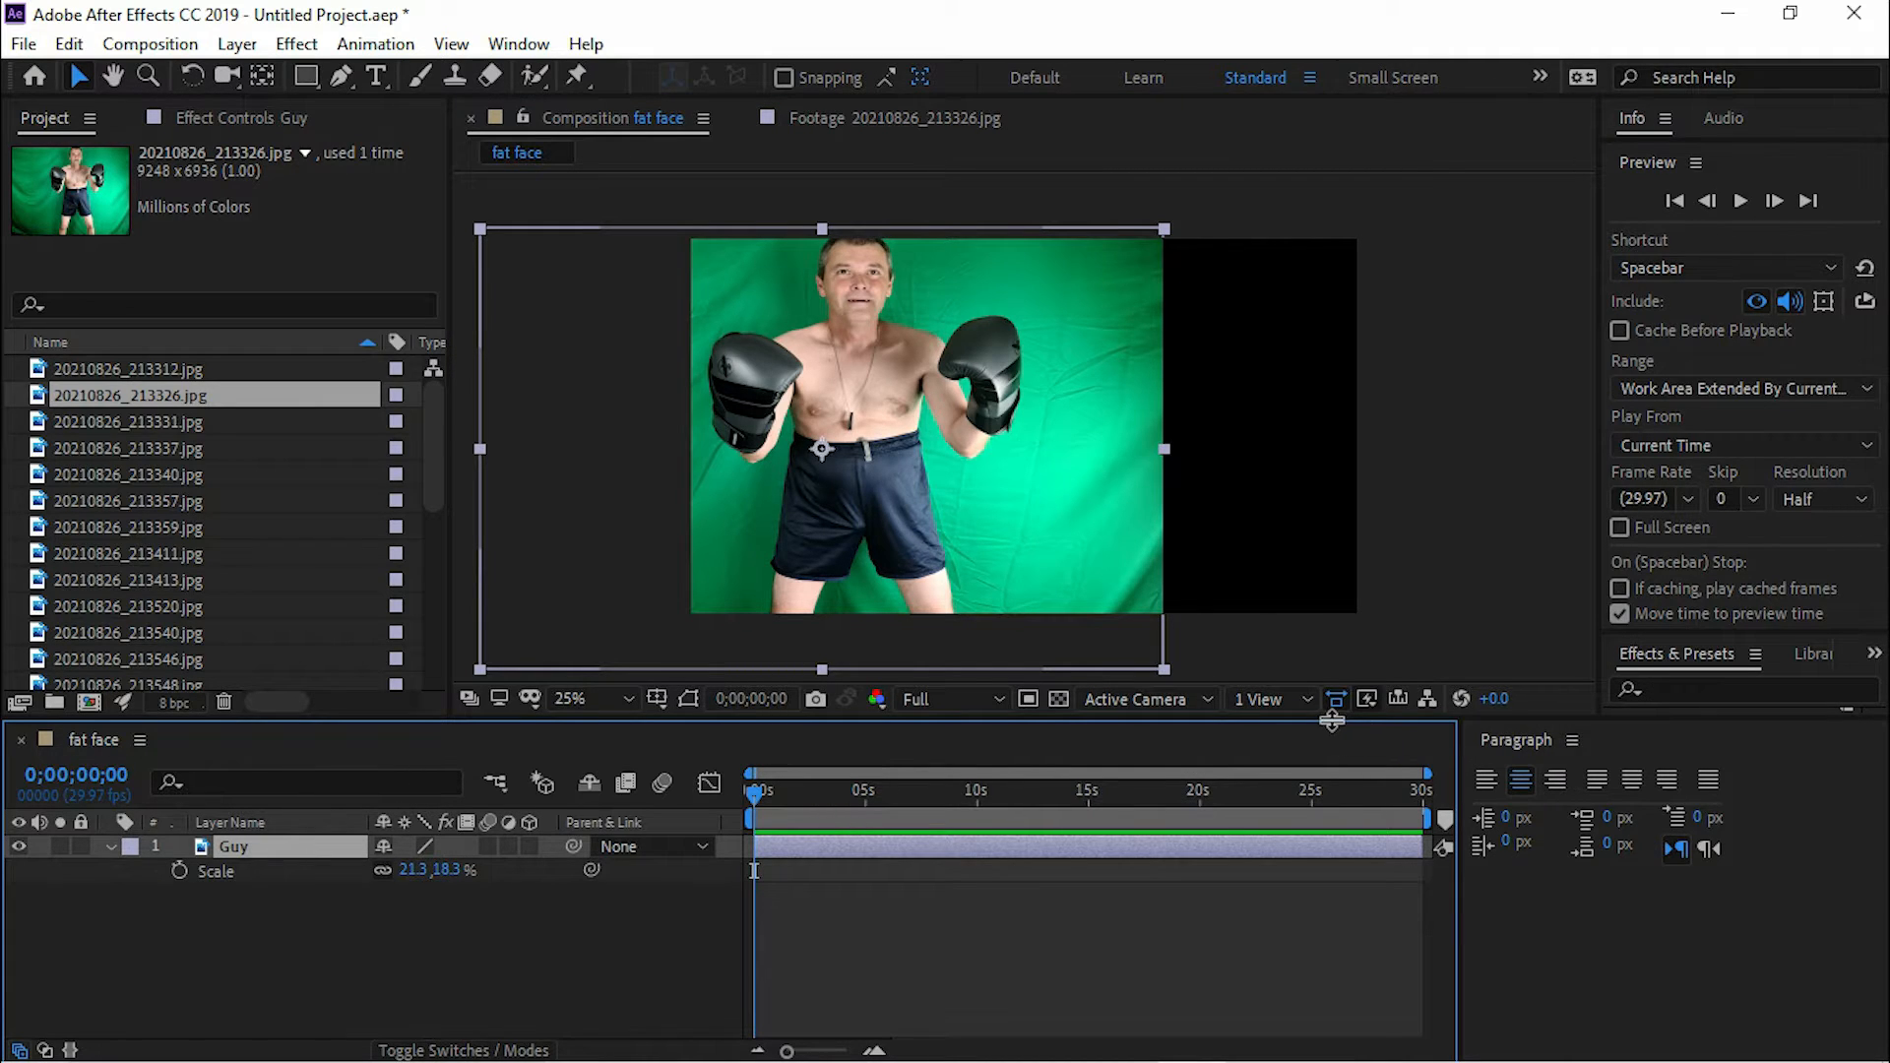
{"action": "key", "text": "ctrl+space"}
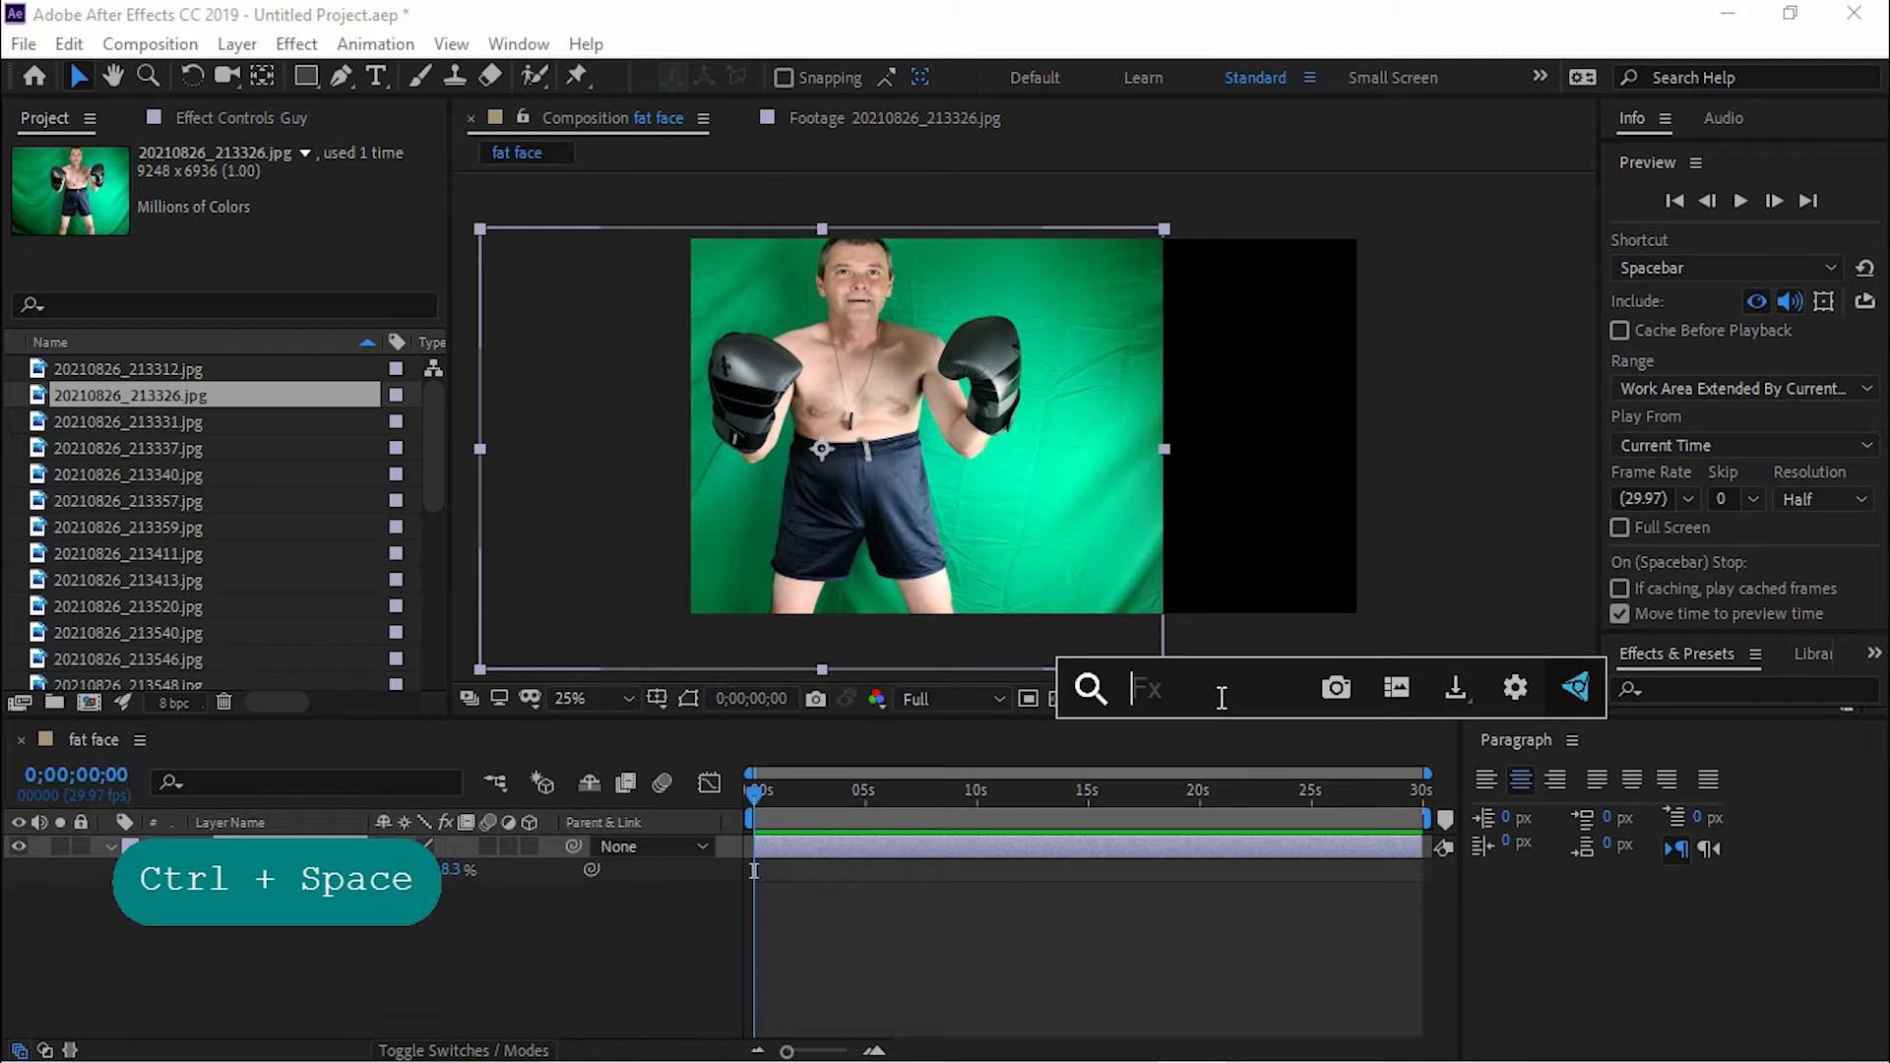
{"action": "type", "text": "k"}
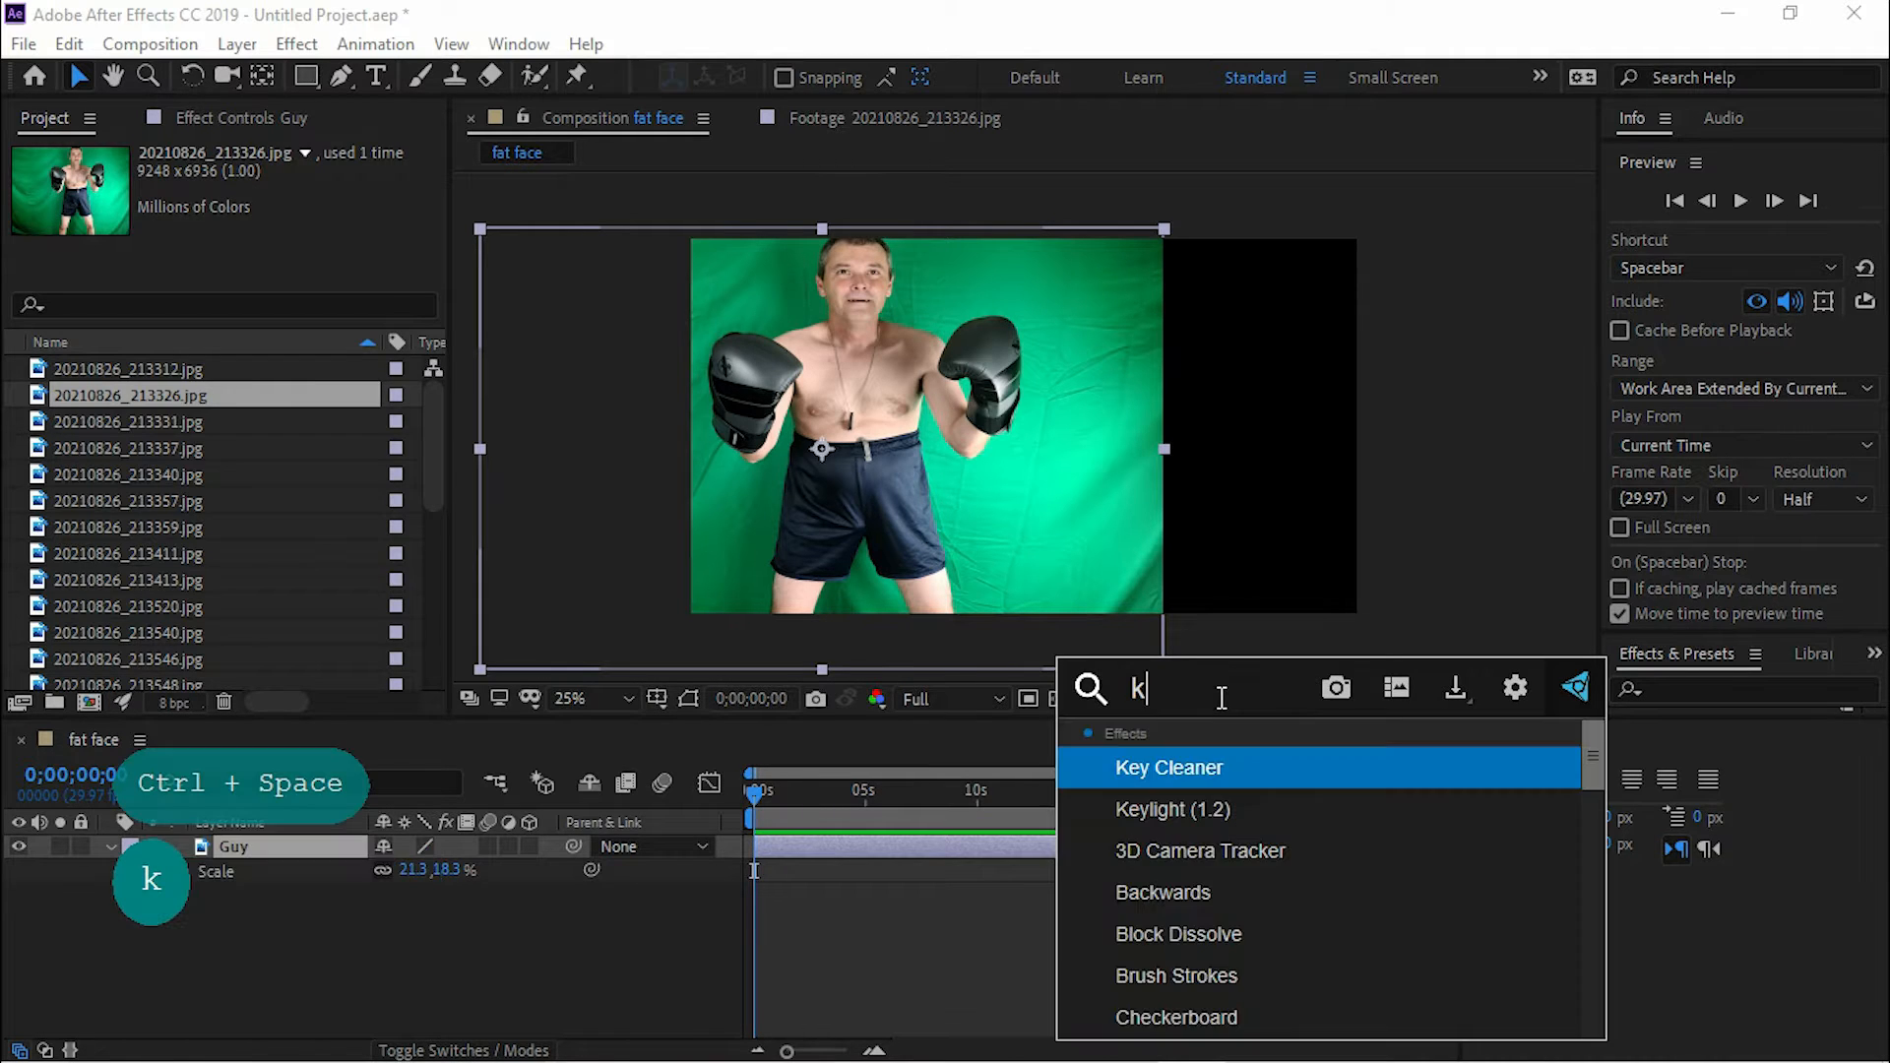
{"action": "type", "text": "eyligh"}
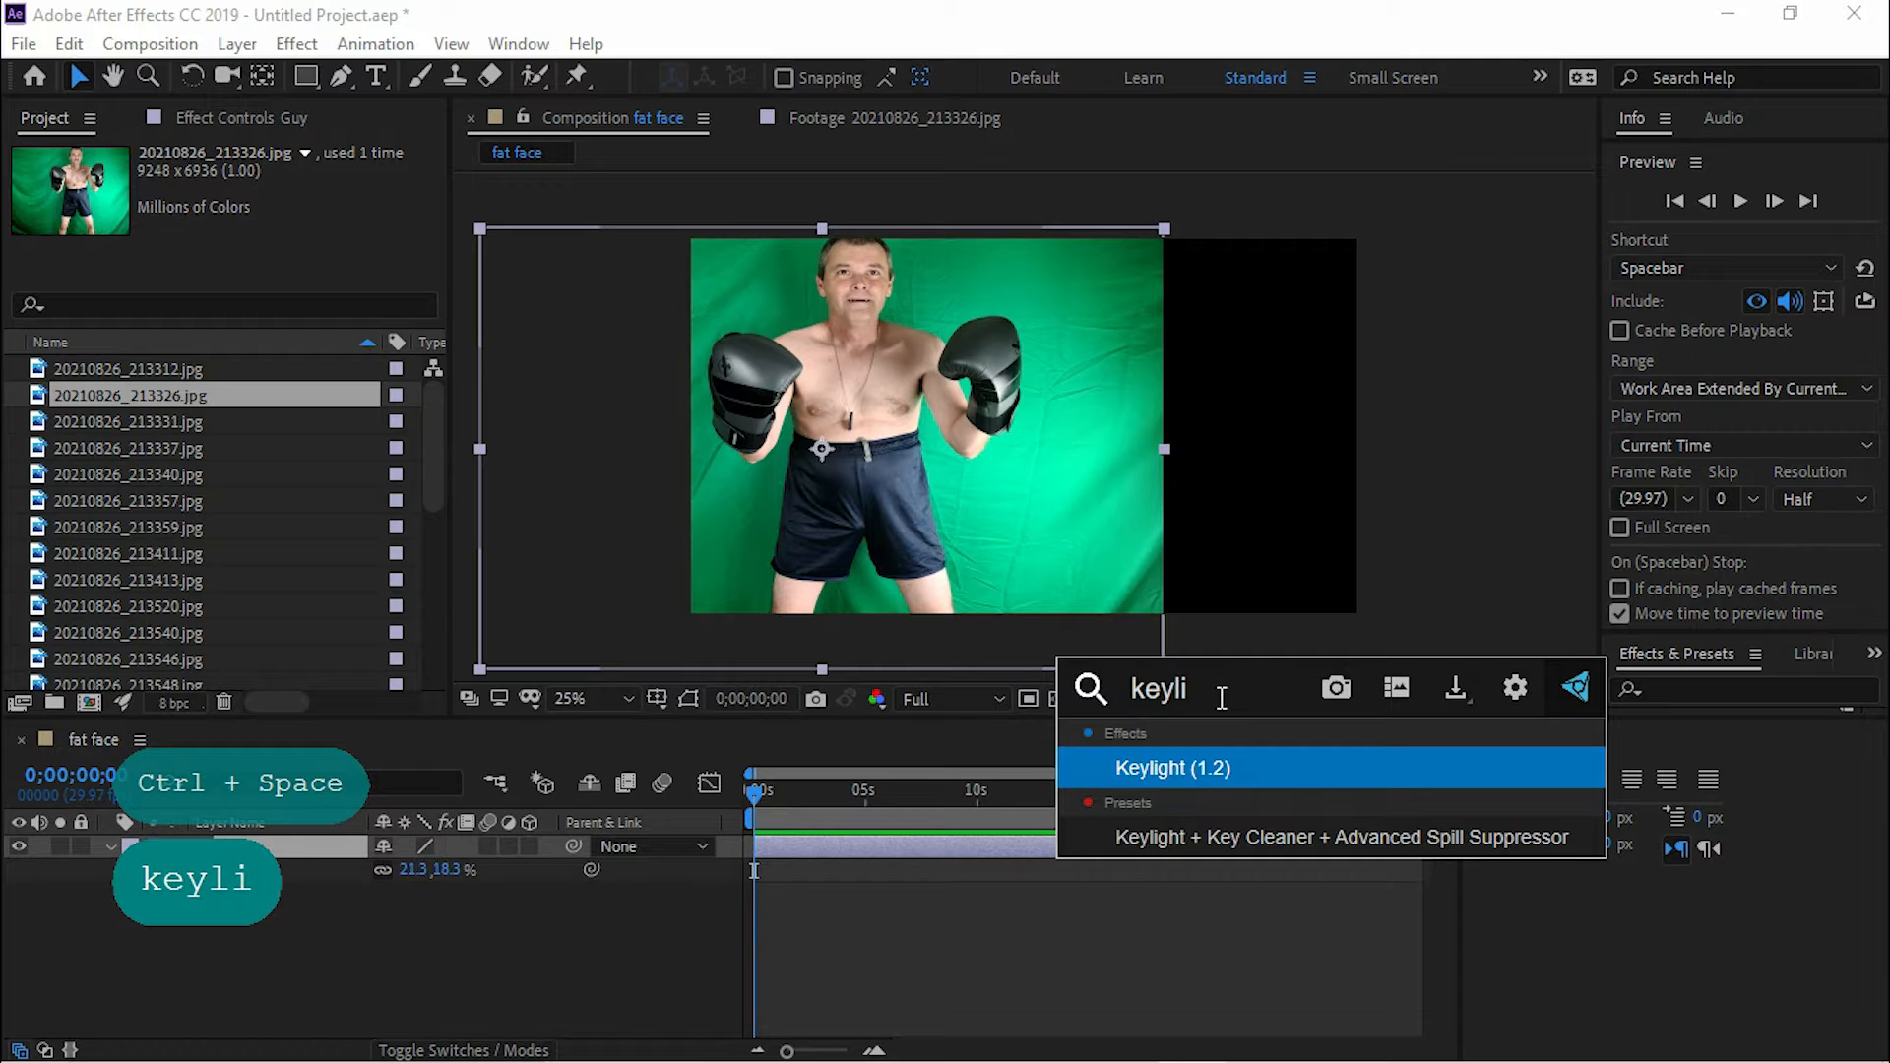
{"action": "left_click", "coordinate": [1215, 778]}
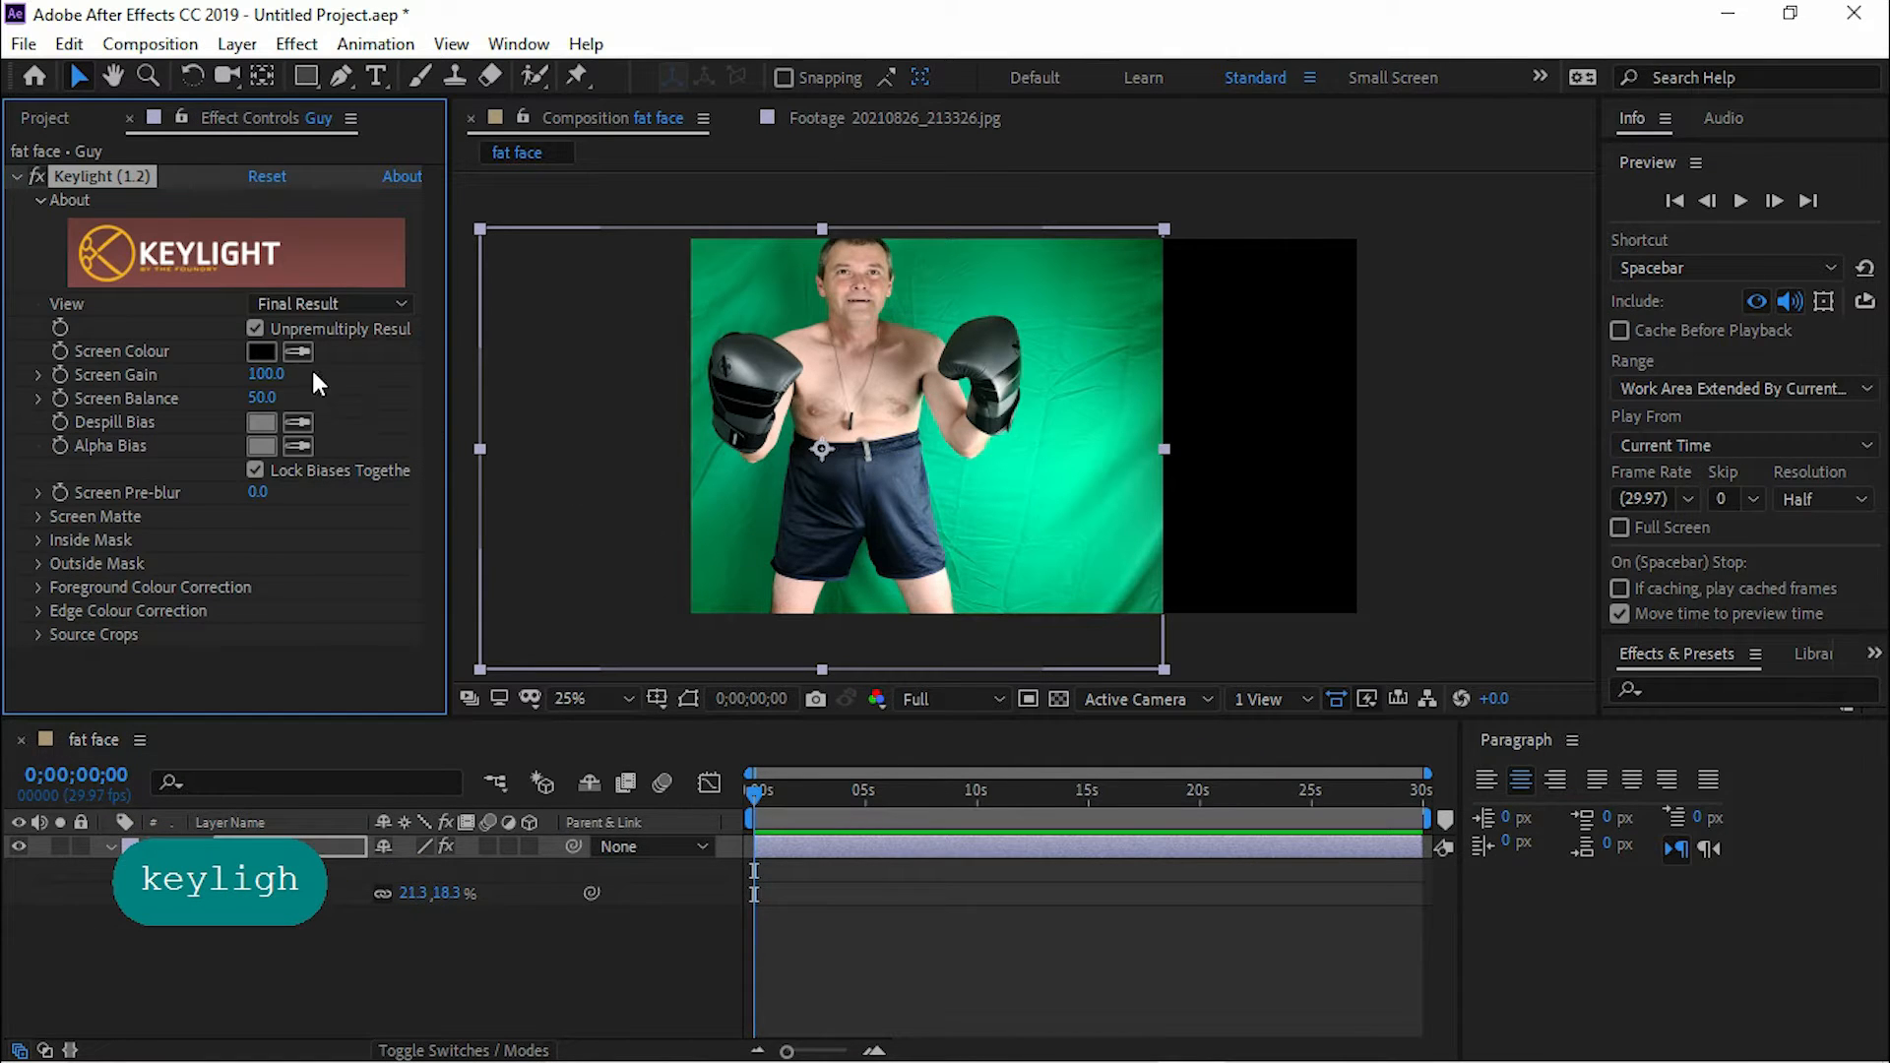
{"action": "left_click", "coordinate": [313, 303]}
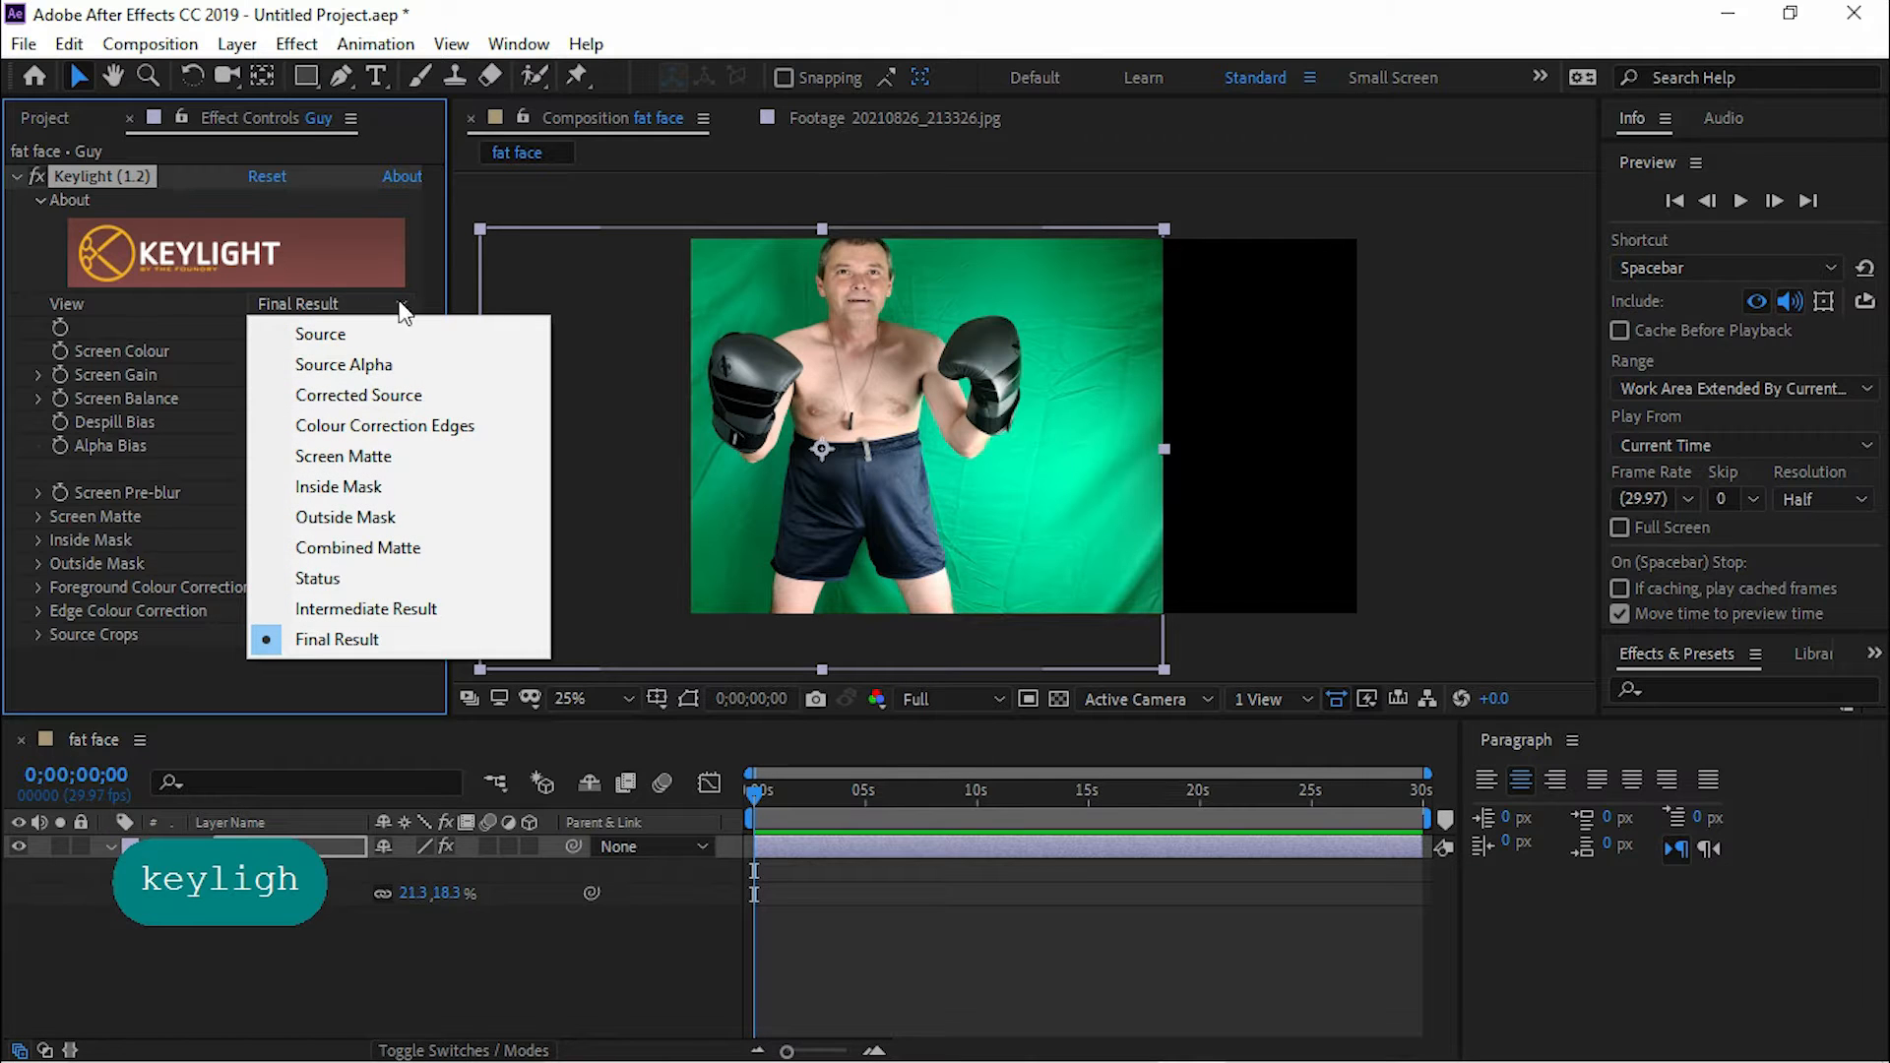
{"action": "left_click", "coordinate": [657, 329]}
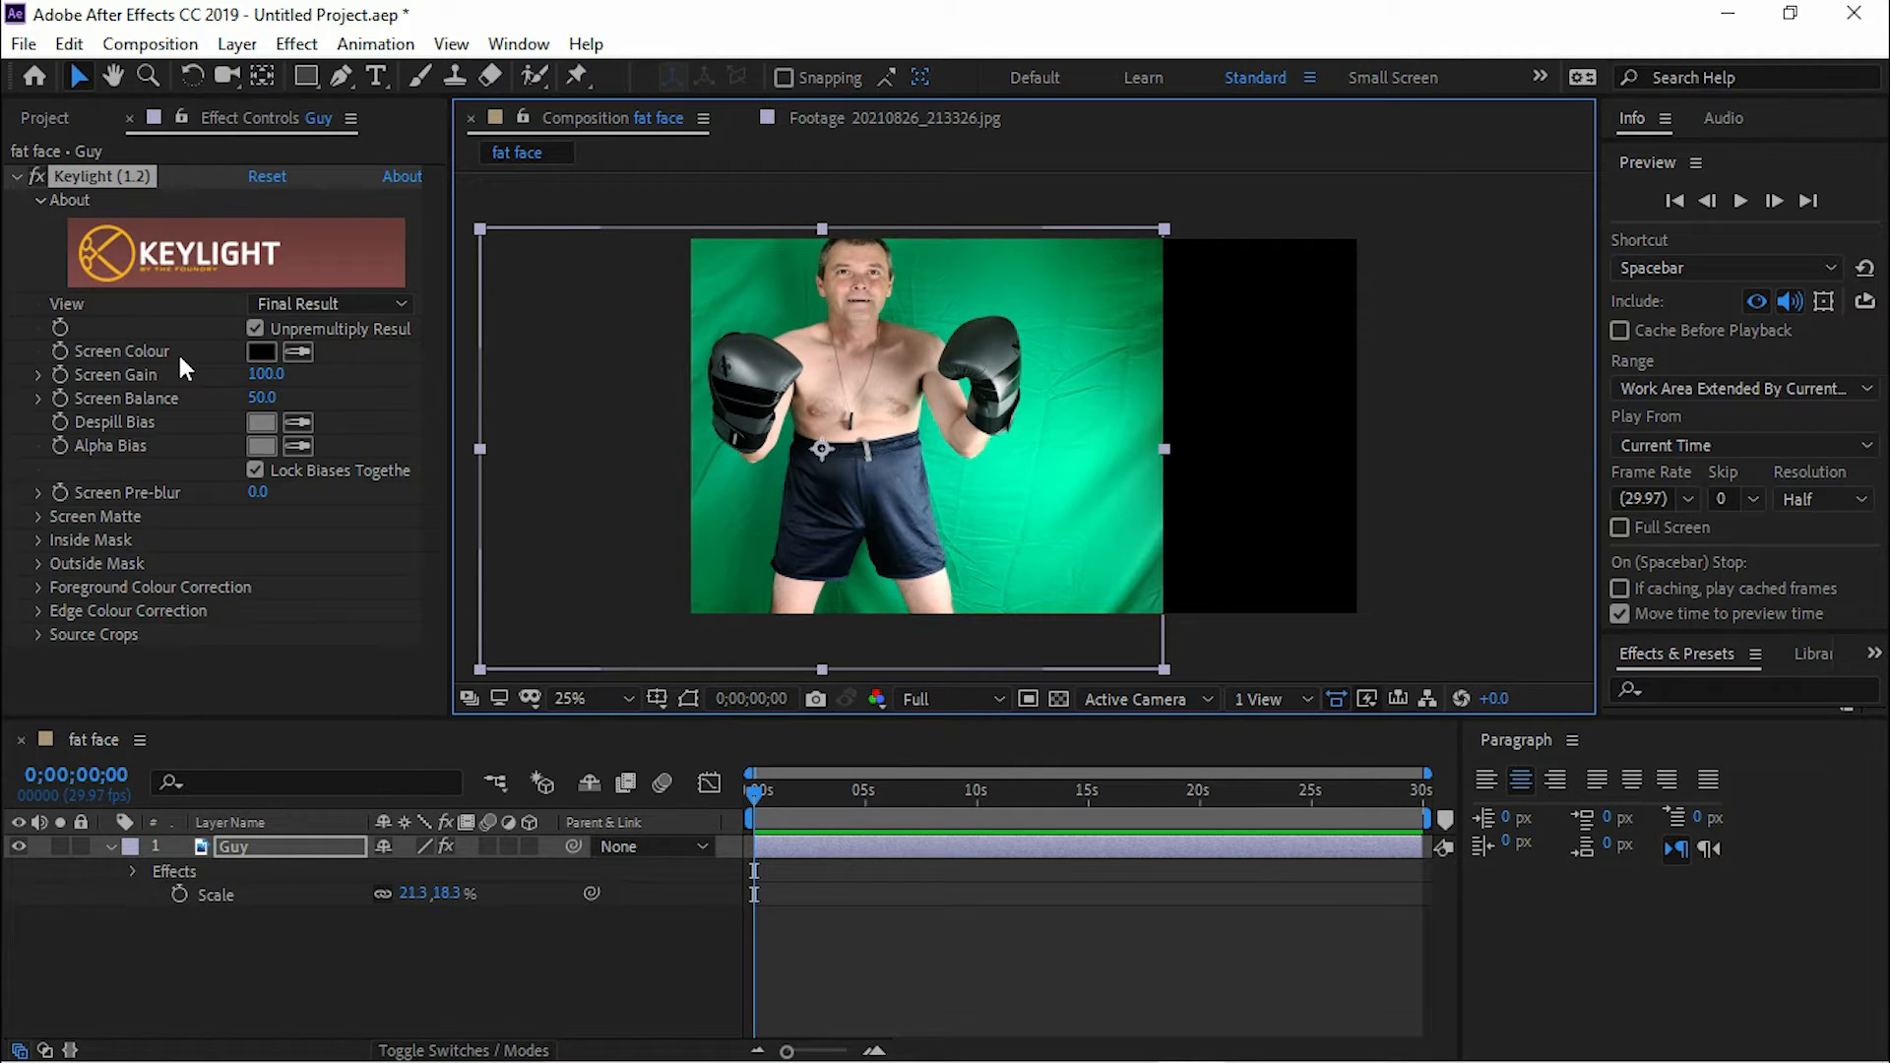
Step: Sample the green backdrop beside the boxer as Keylight's Screen Colour and raise Screen Gain to 137
{"action": "left_click", "coordinate": [288, 351]}
{"action": "left_click", "coordinate": [1026, 292]}
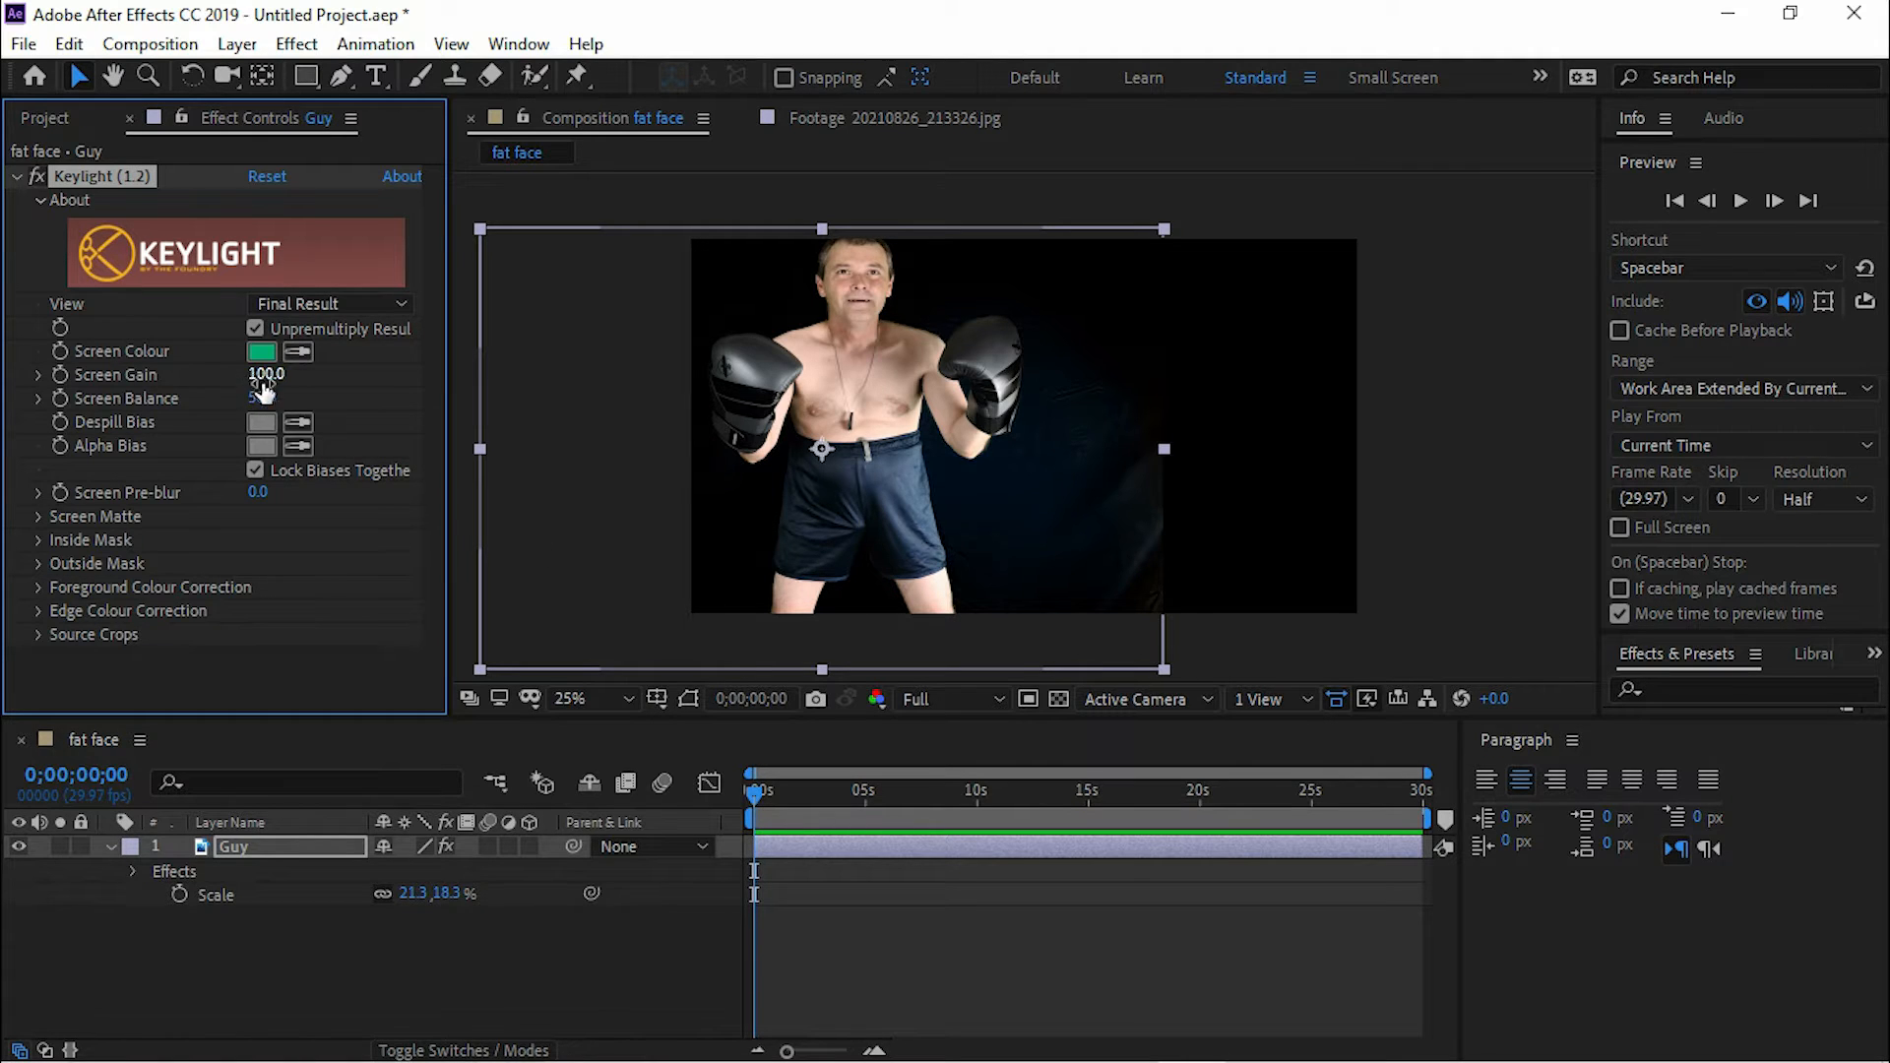
{"action": "left_click_drag", "start_coordinate": [266, 374], "coordinate": [328, 379]}
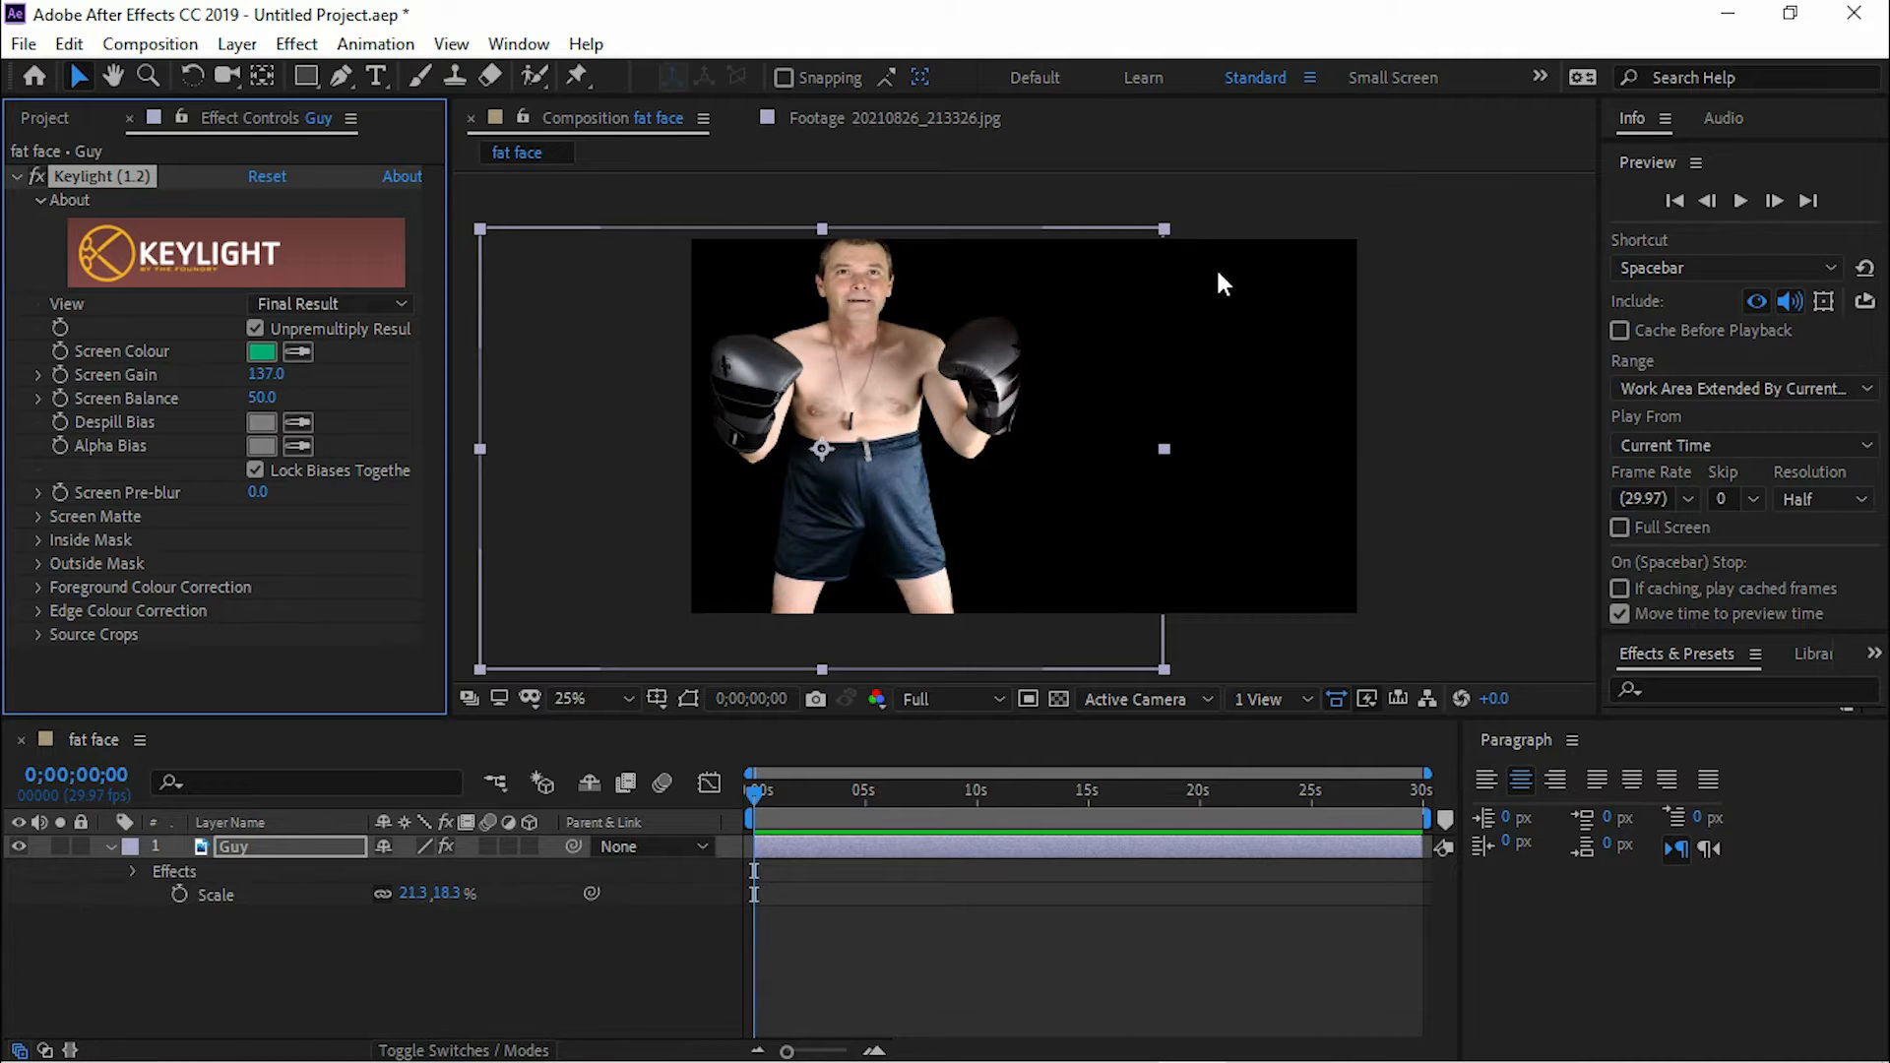
{"action": "left_click", "coordinate": [1420, 528]}
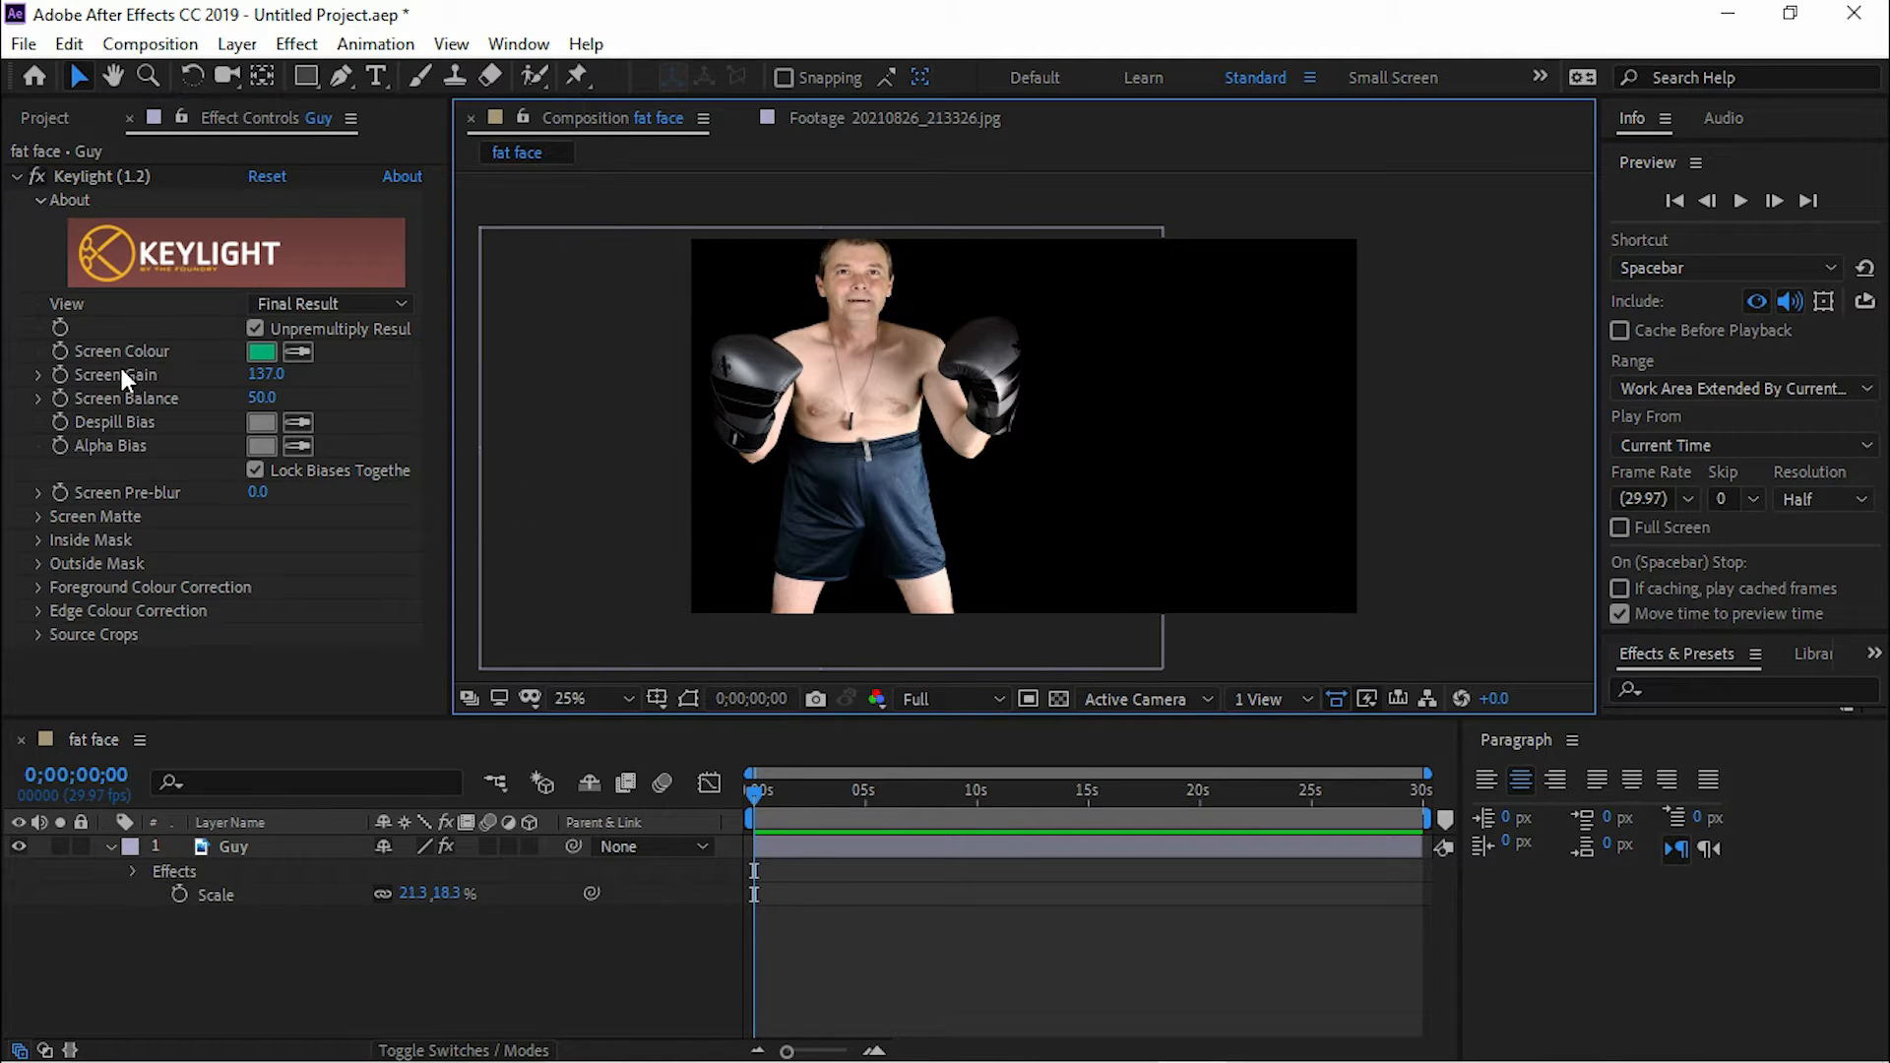
Step: Try to draw a closed four-sided outline around the boxer with the Pen tool, extending past the frame edges
{"action": "left_click", "coordinate": [341, 76]}
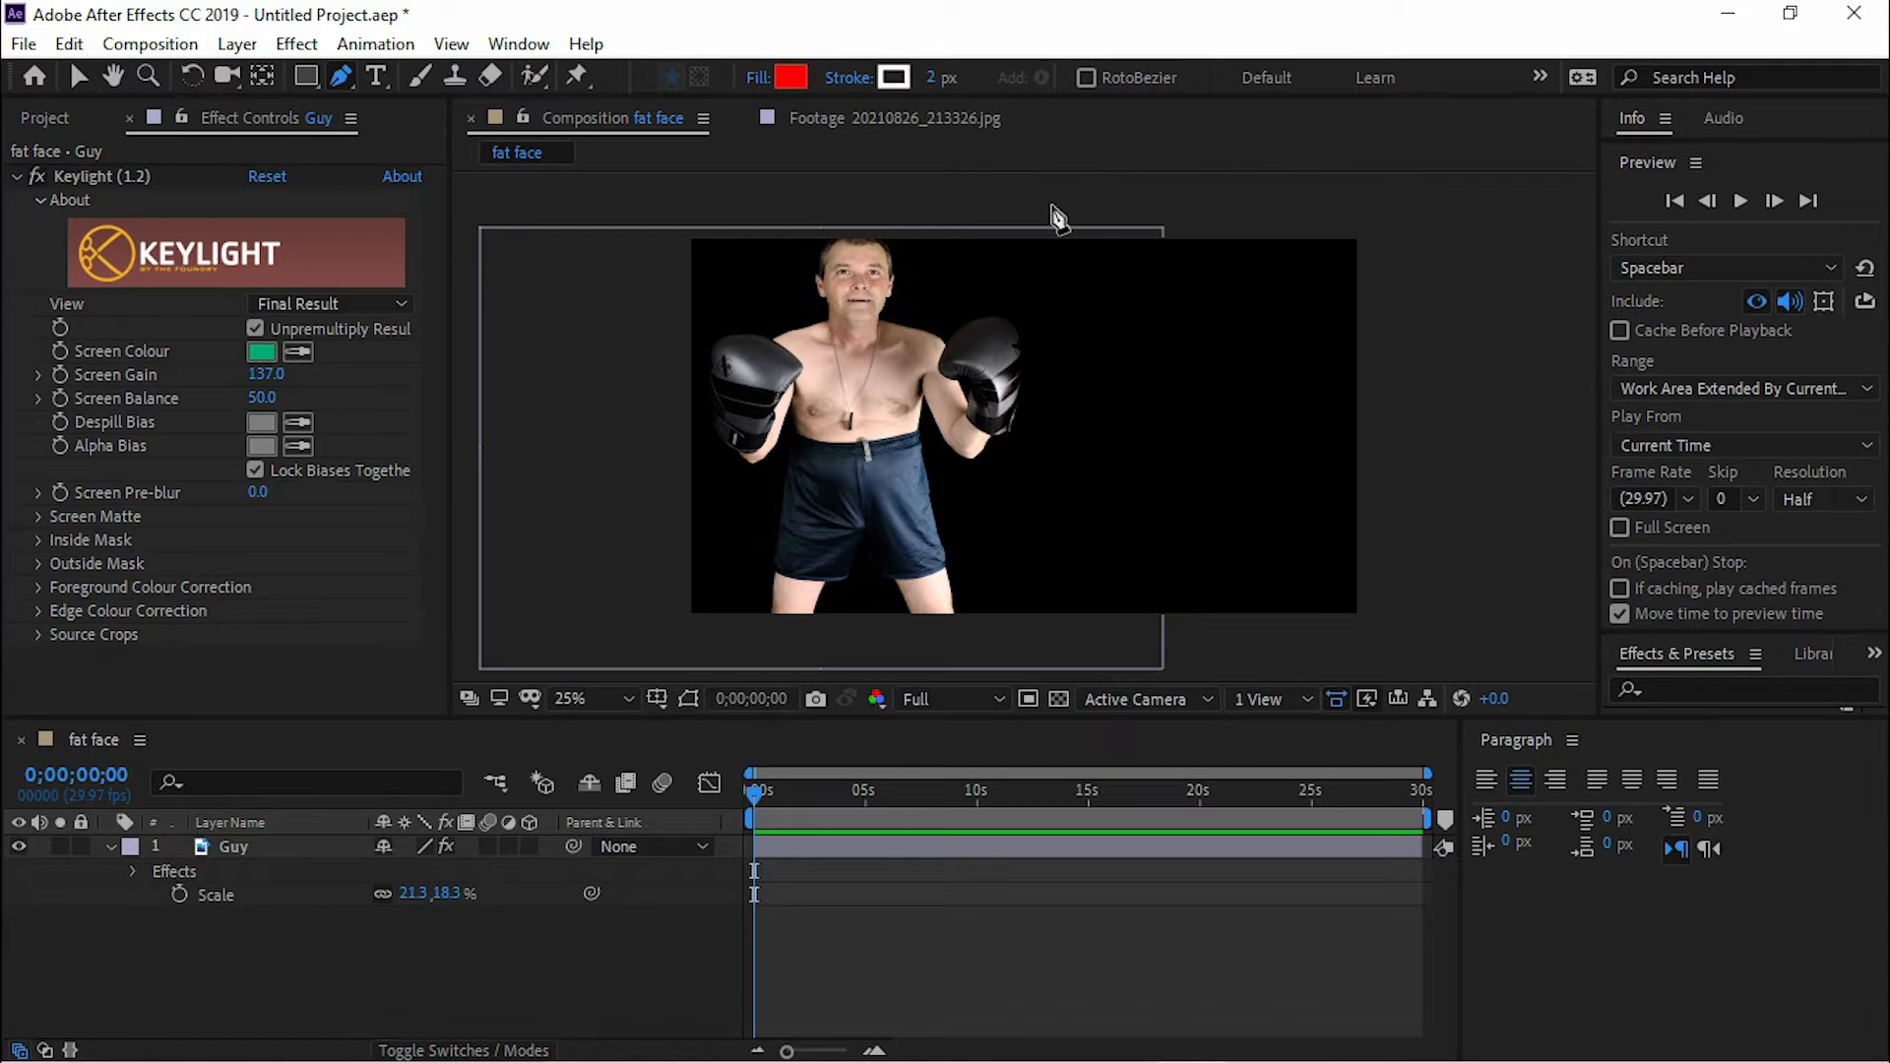
{"action": "left_click", "coordinate": [1058, 286]}
{"action": "left_click", "coordinate": [1049, 207]}
{"action": "left_click", "coordinate": [1039, 632]}
{"action": "left_click", "coordinate": [651, 637]}
{"action": "left_click", "coordinate": [660, 220]}
{"action": "left_click", "coordinate": [1049, 206]}
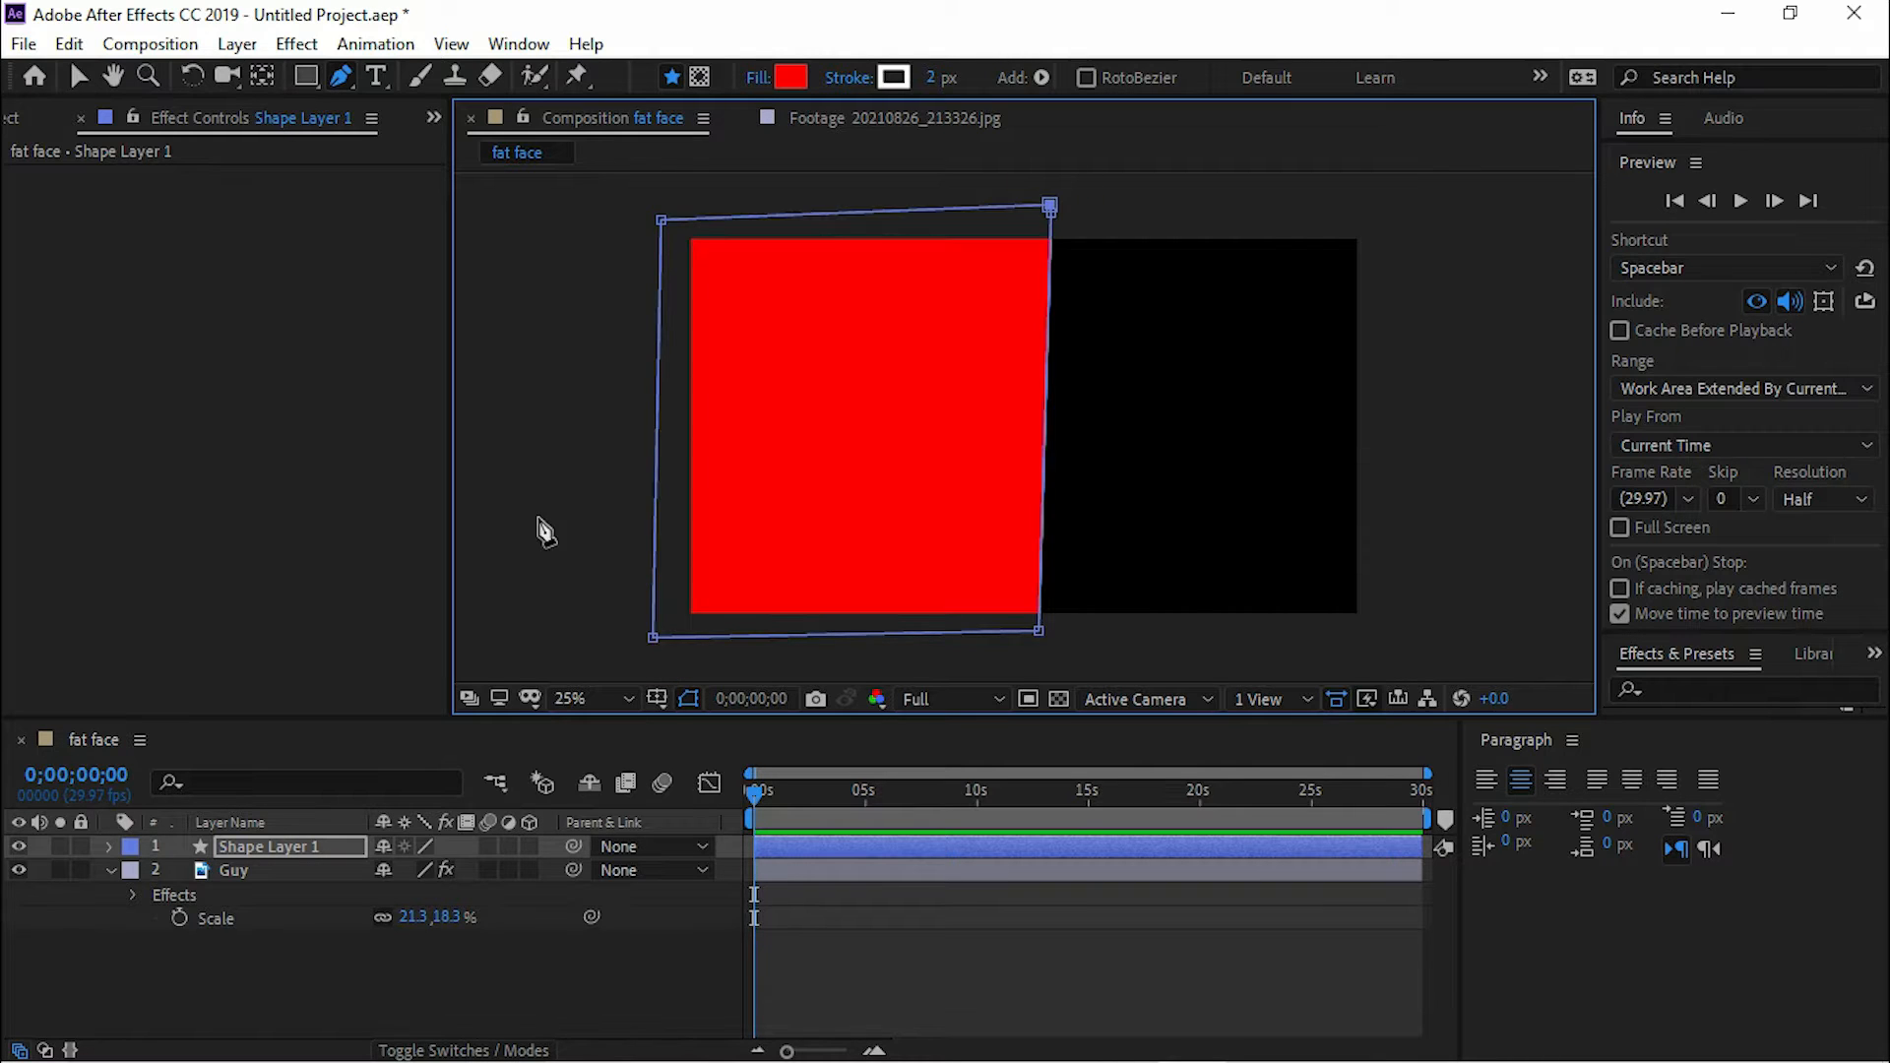
{"action": "left_click", "coordinate": [280, 848]}
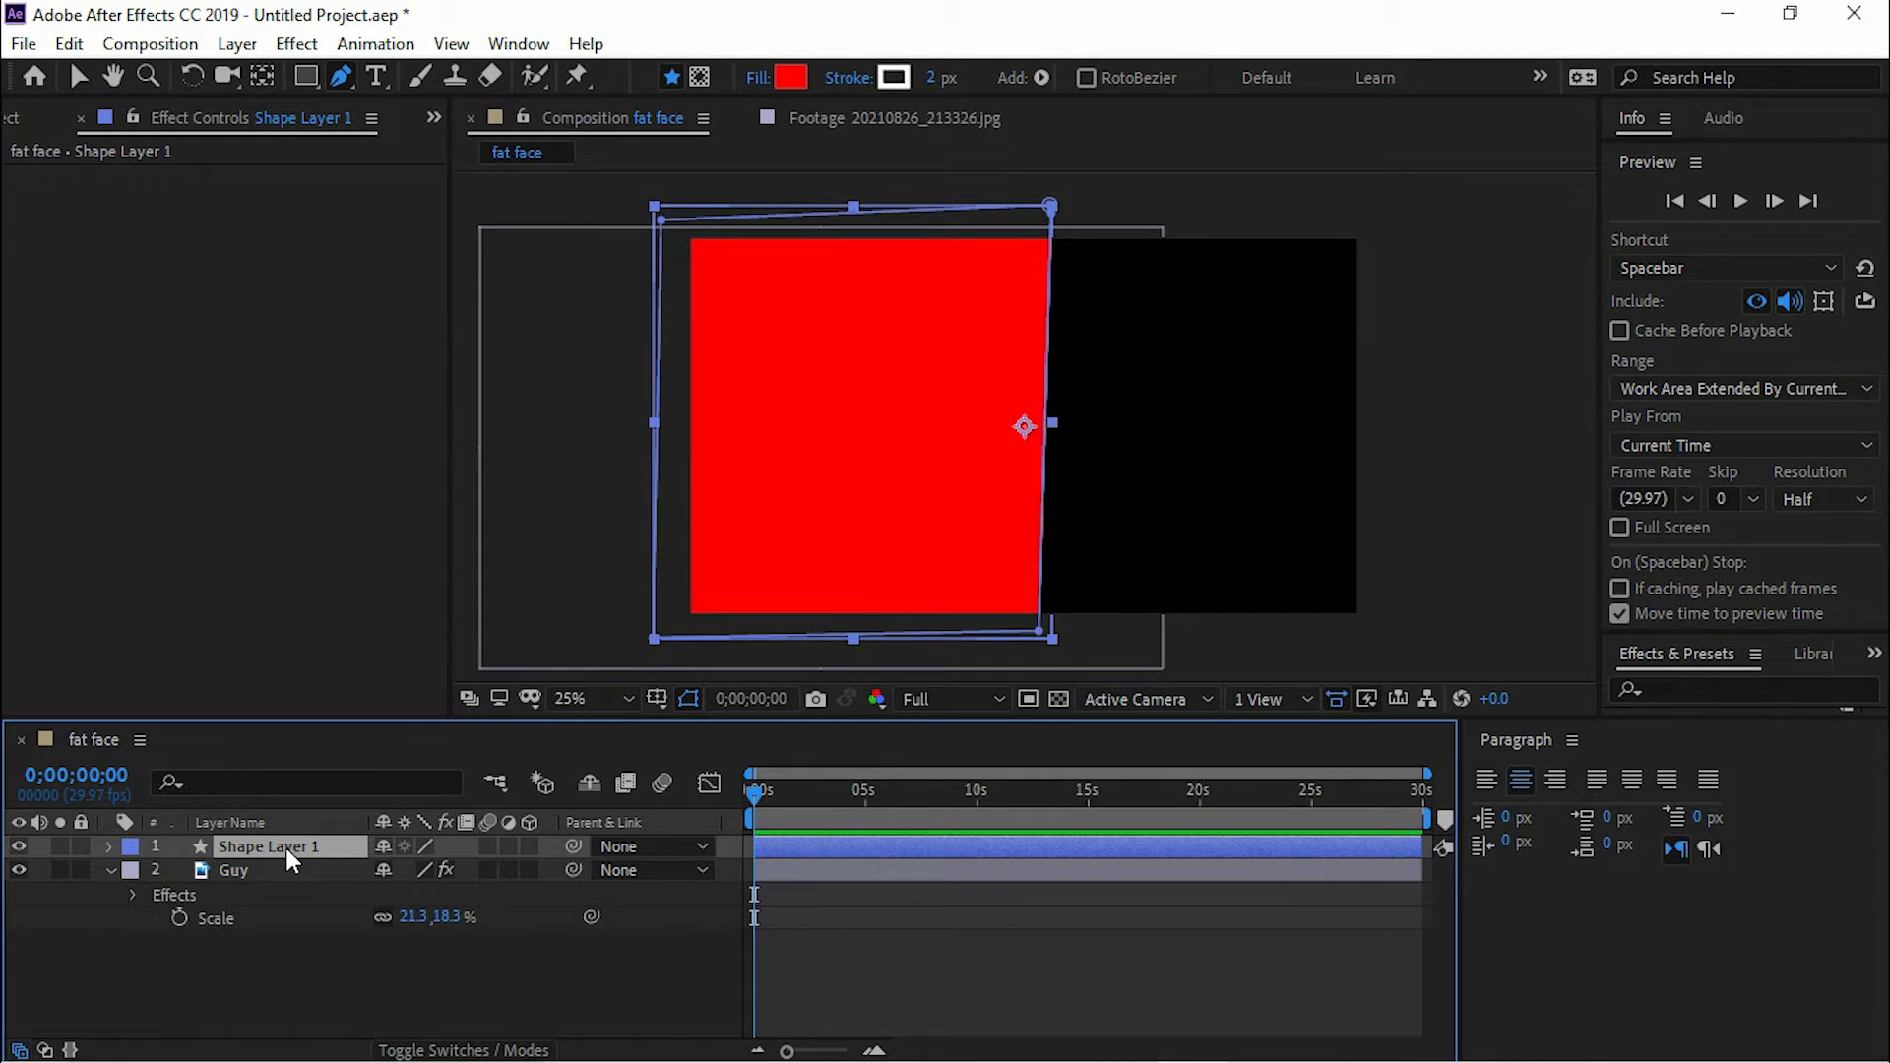
Step: Undo the red pen-drawn shape back to the selected Guy layer
{"action": "key", "text": "ctrl+z"}
{"action": "key", "text": "ctrl+z"}
{"action": "key", "text": "ctrl+z"}
{"action": "key", "text": "ctrl+z"}
{"action": "key", "text": "ctrl+z"}
{"action": "key", "text": "ctrl+z"}
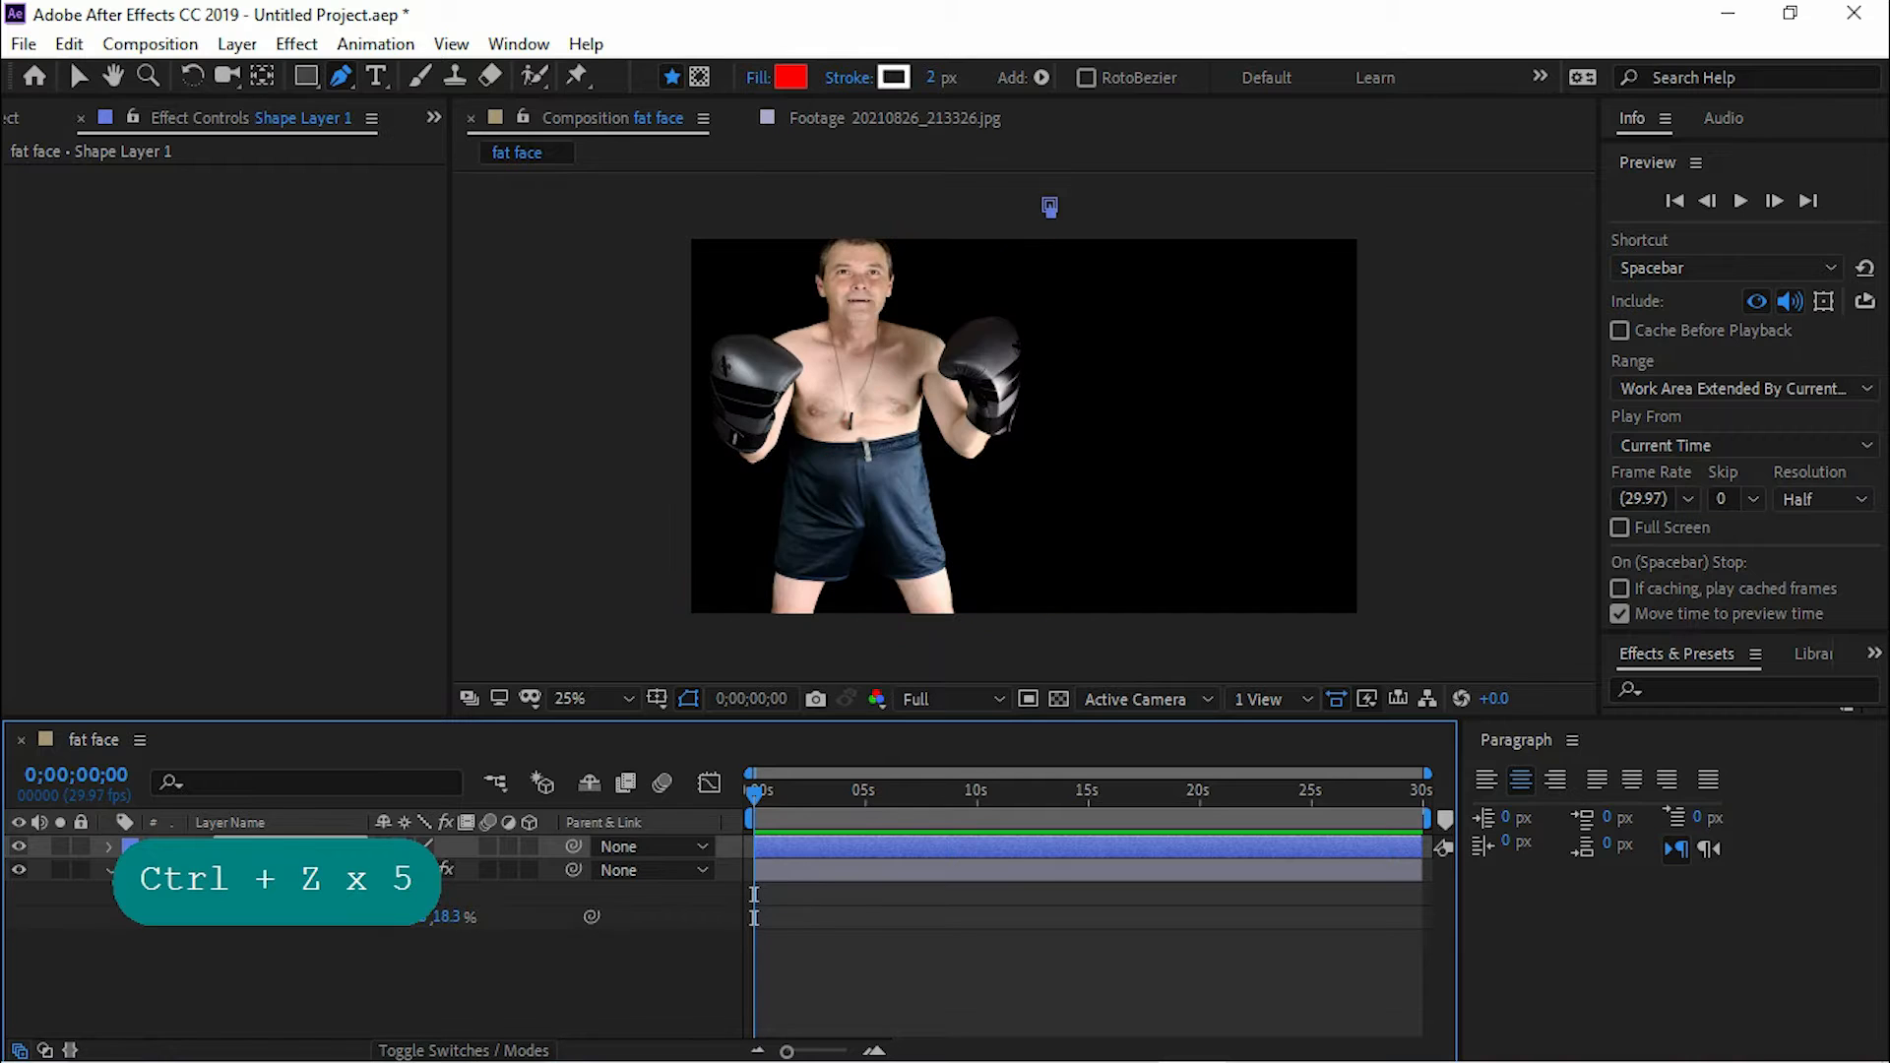
{"action": "key", "text": "ctrl+z"}
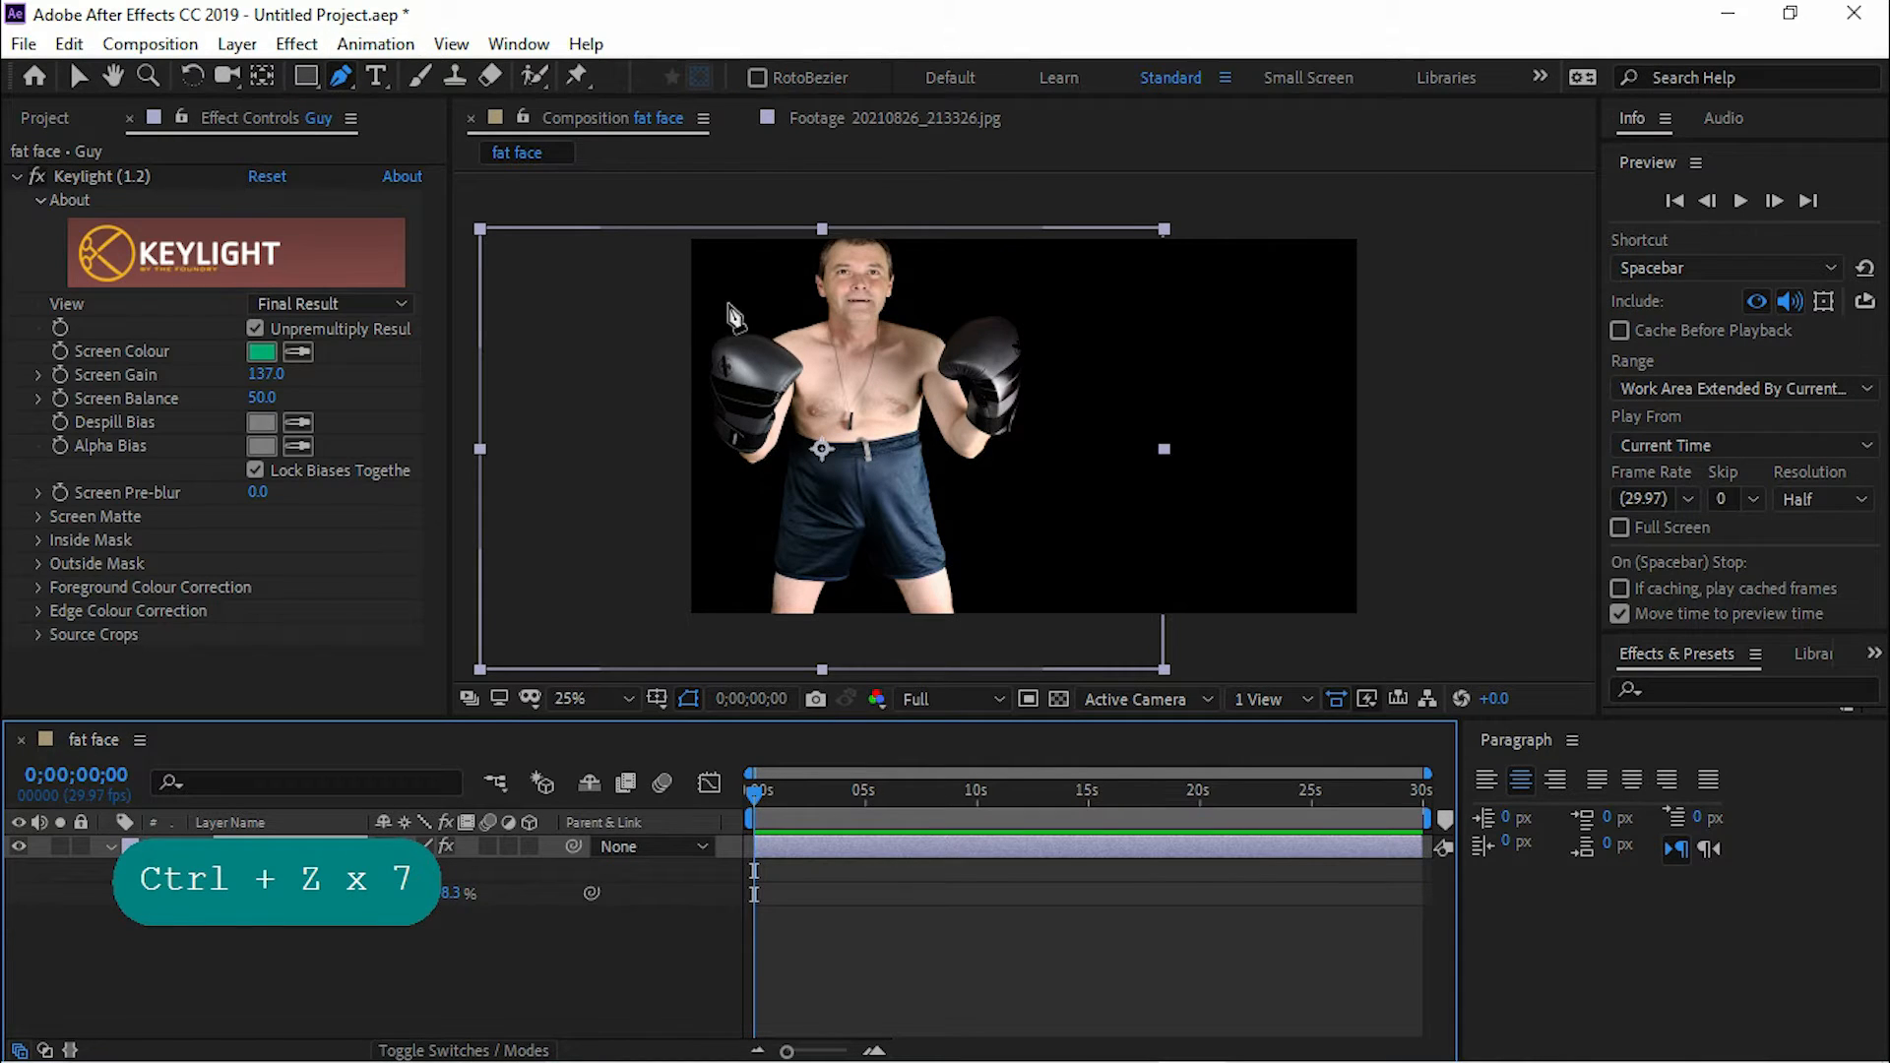
Step: Draw a closed four-point pen mask around the boxer on the Guy layer, collapse its properties and return to the Selection tool
{"action": "left_click", "coordinate": [1028, 199]}
{"action": "left_click", "coordinate": [1012, 636]}
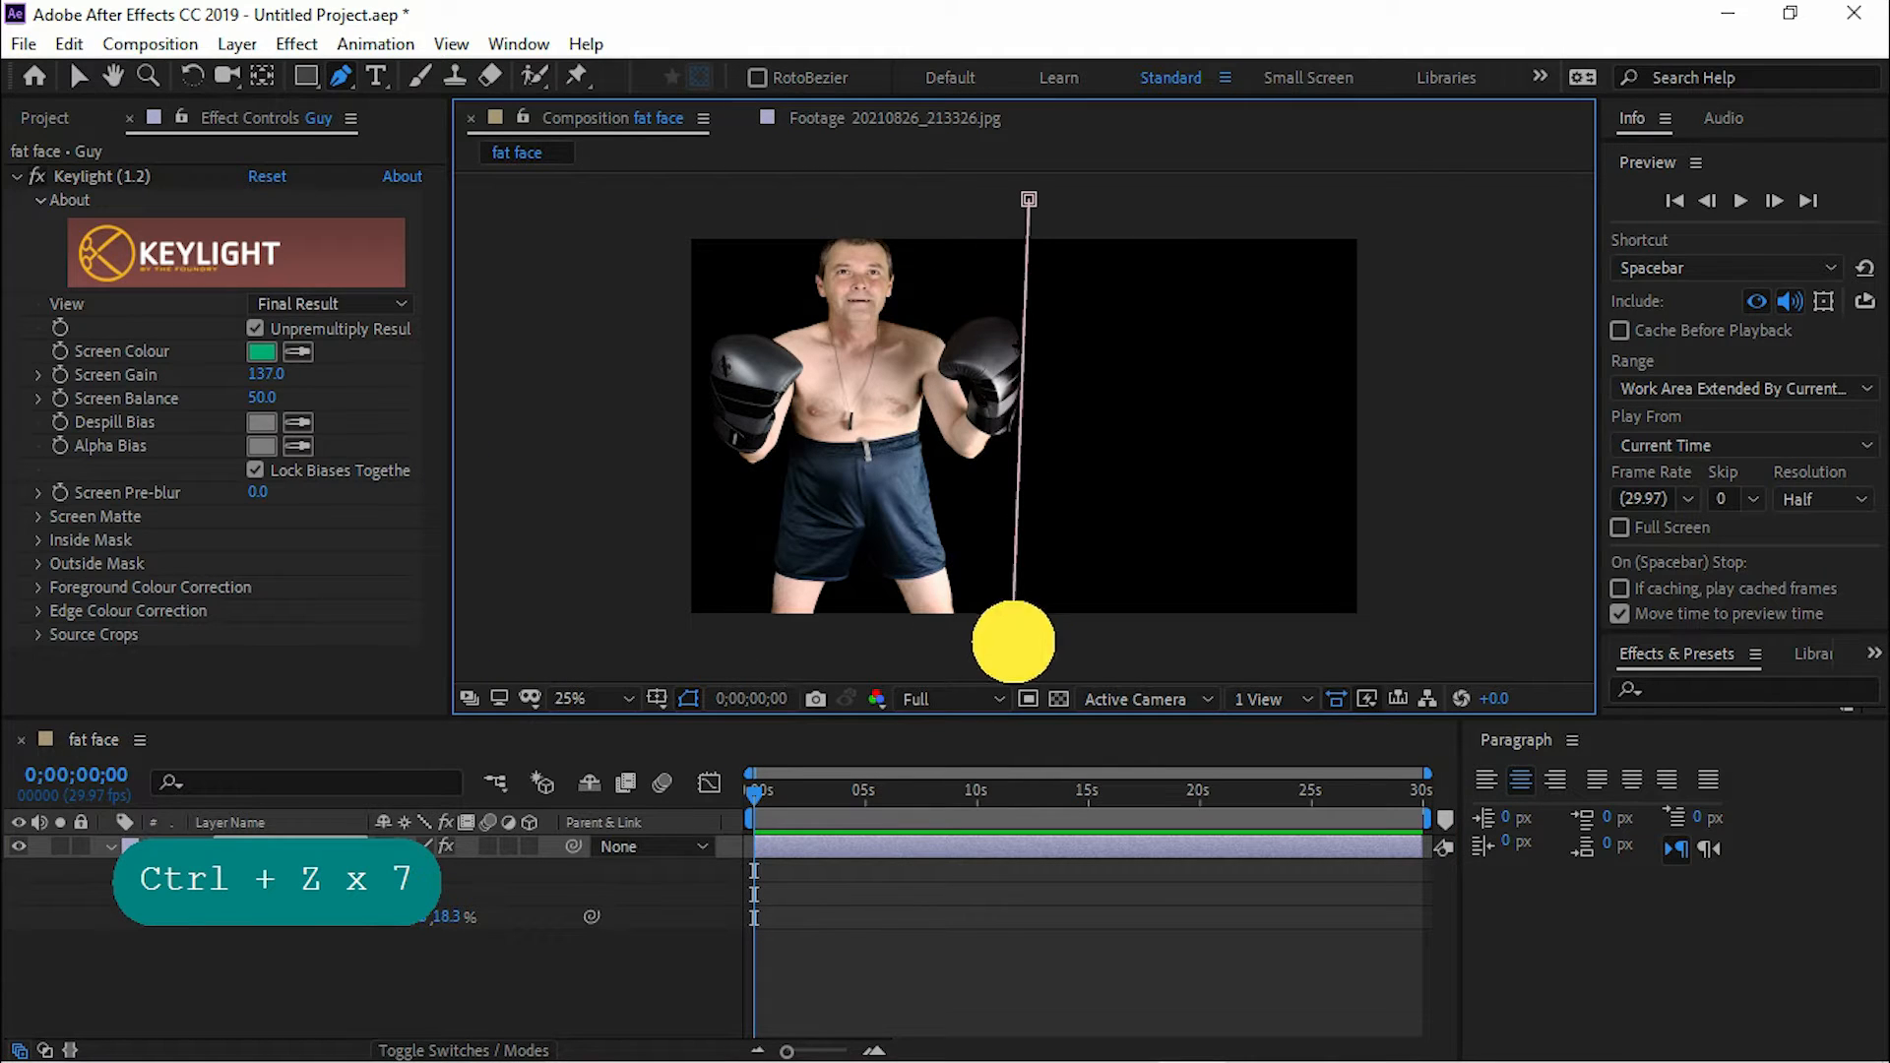
{"action": "left_click_drag", "start_coordinate": [1012, 636], "coordinate": [1028, 633]}
{"action": "left_click", "coordinate": [659, 625]}
{"action": "left_click", "coordinate": [659, 212]}
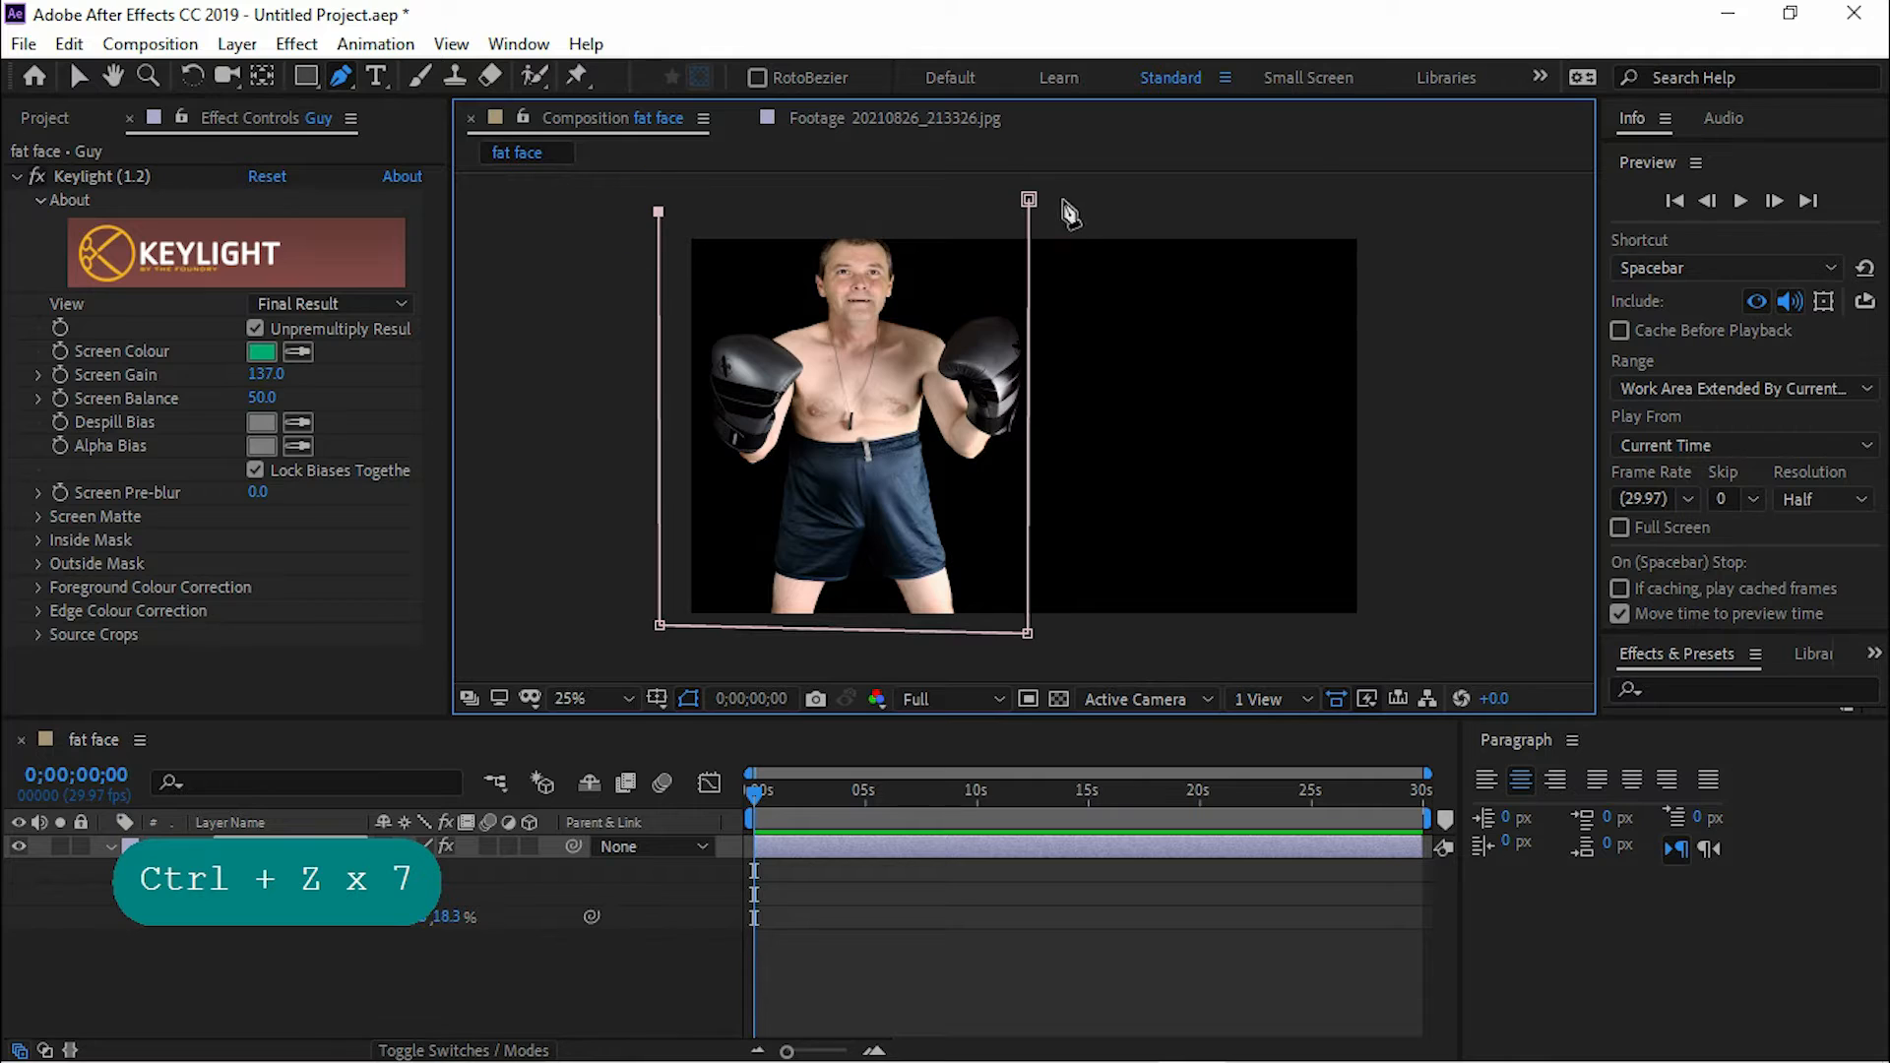
{"action": "left_click", "coordinate": [1028, 200]}
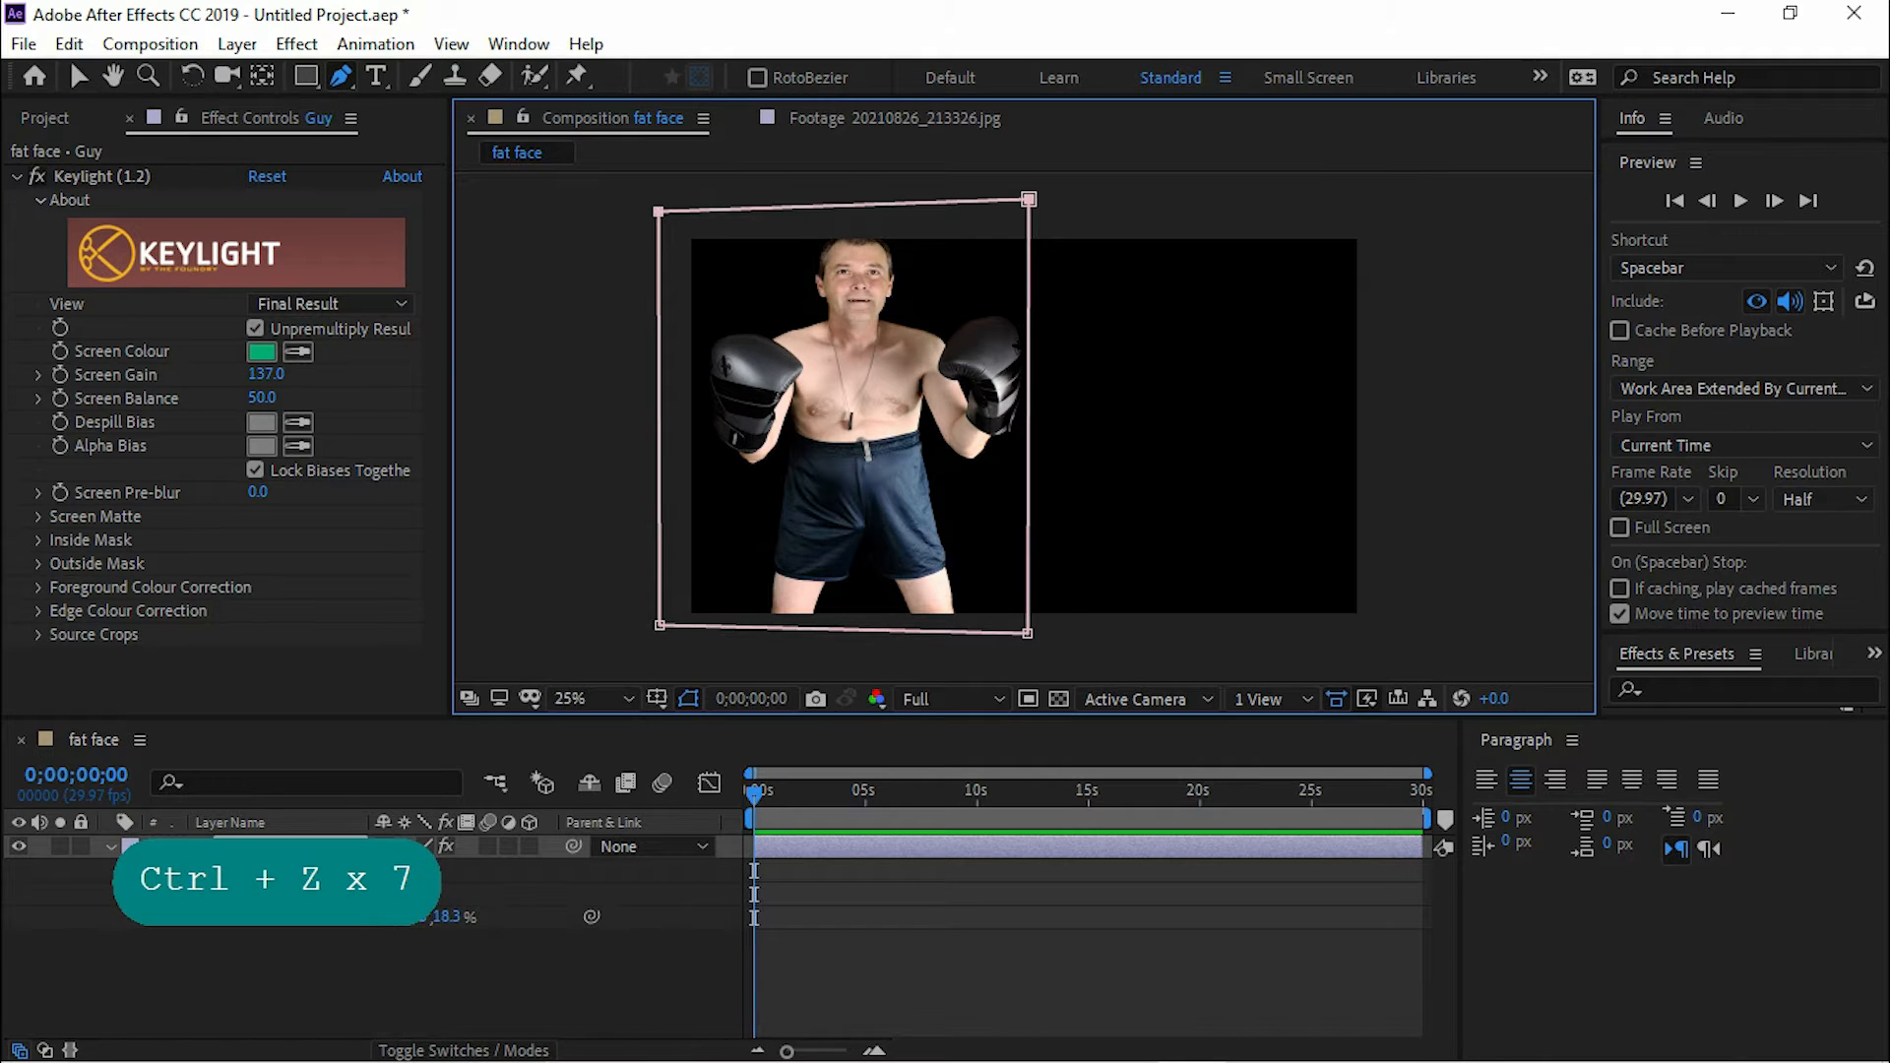
{"action": "left_click", "coordinate": [106, 848]}
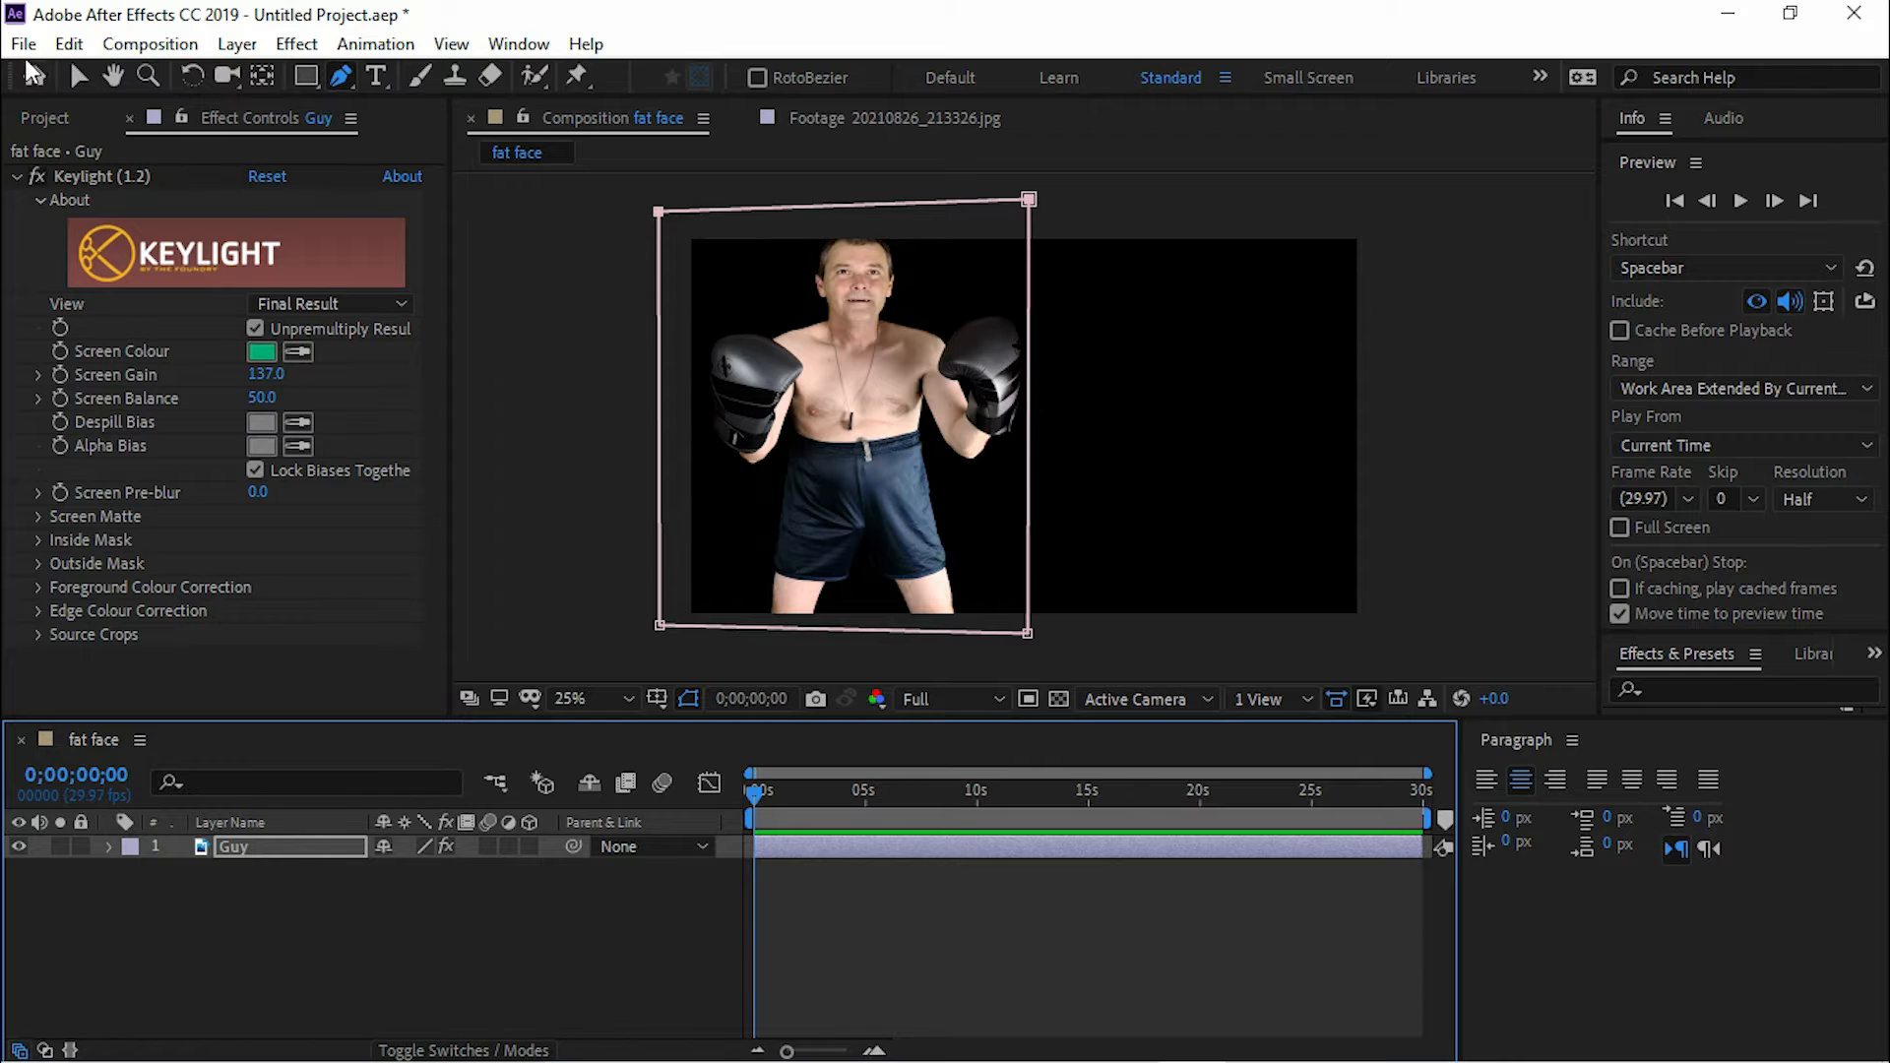
{"action": "left_click", "coordinate": [80, 74]}
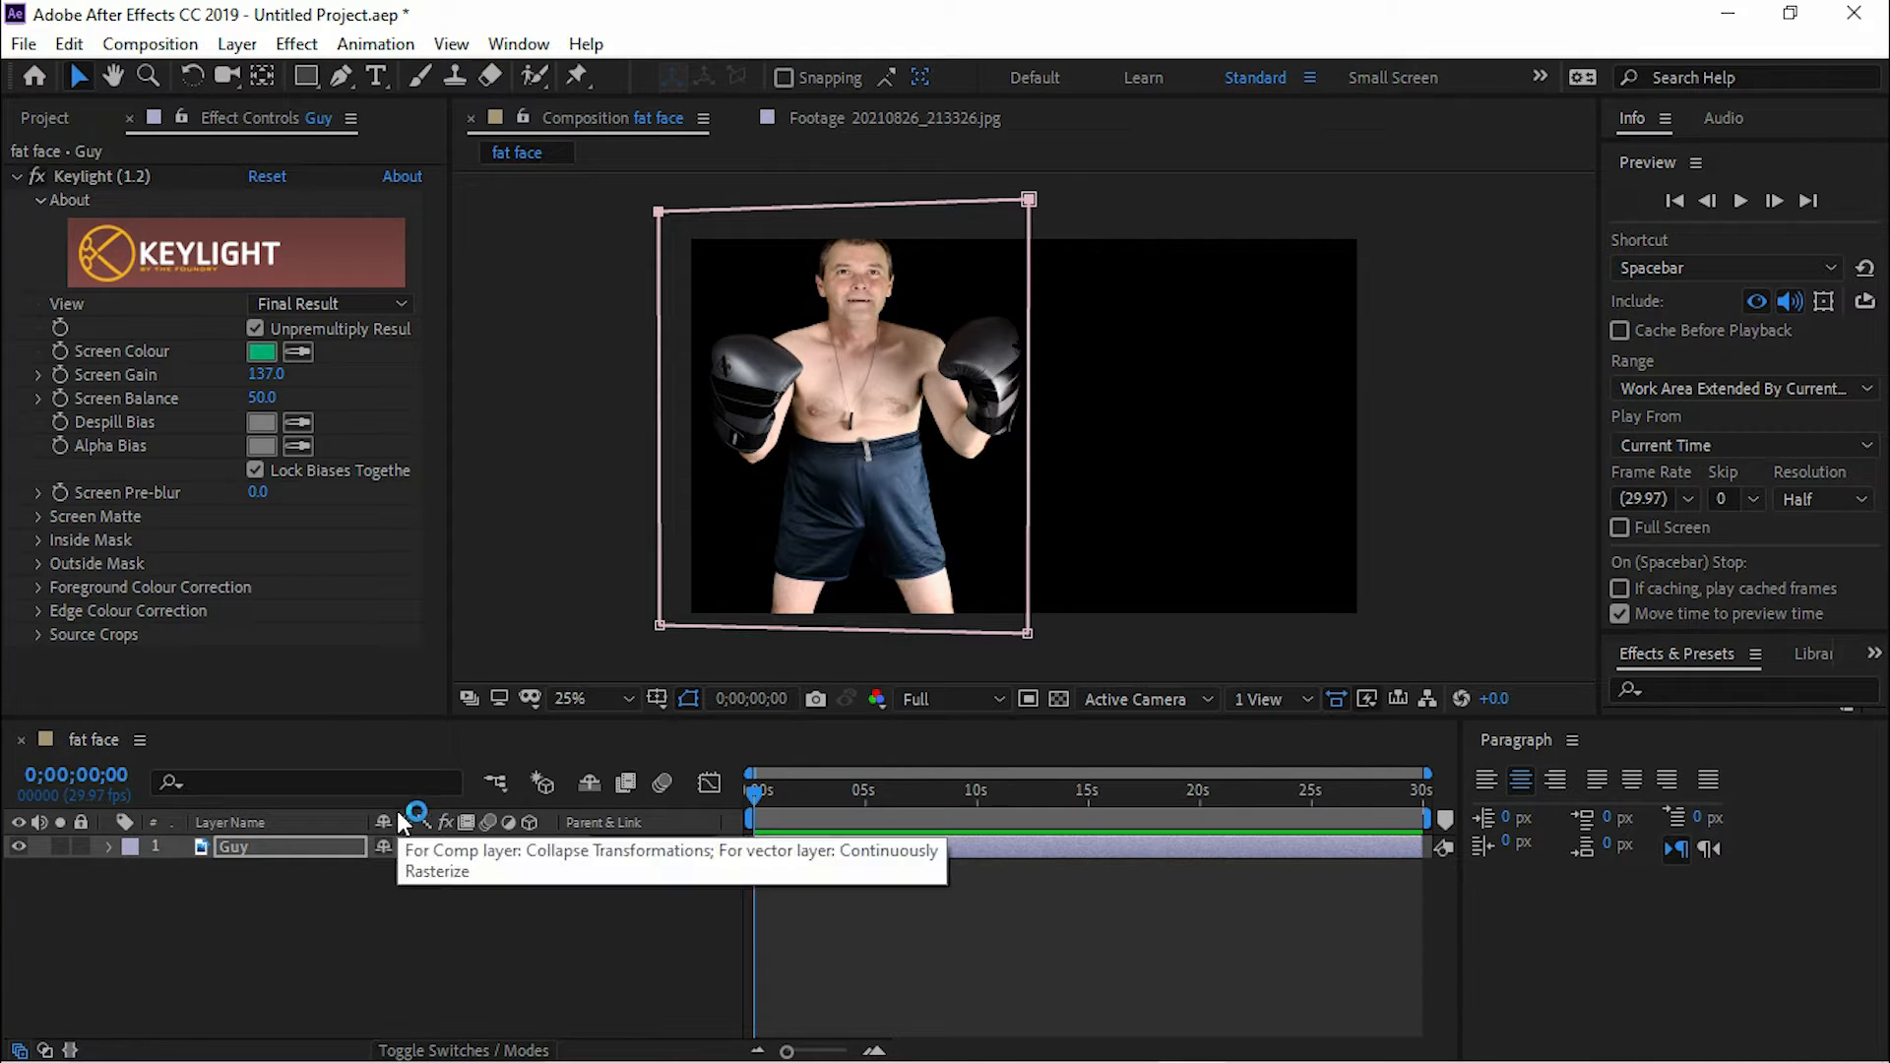
Step: Look through the first boxer's green-screen photos in the project, viewing 20210826_213331.jpg and 20210826_213357.jpg enlarged
{"action": "left_click", "coordinate": [50, 113]}
{"action": "left_click", "coordinate": [157, 428]}
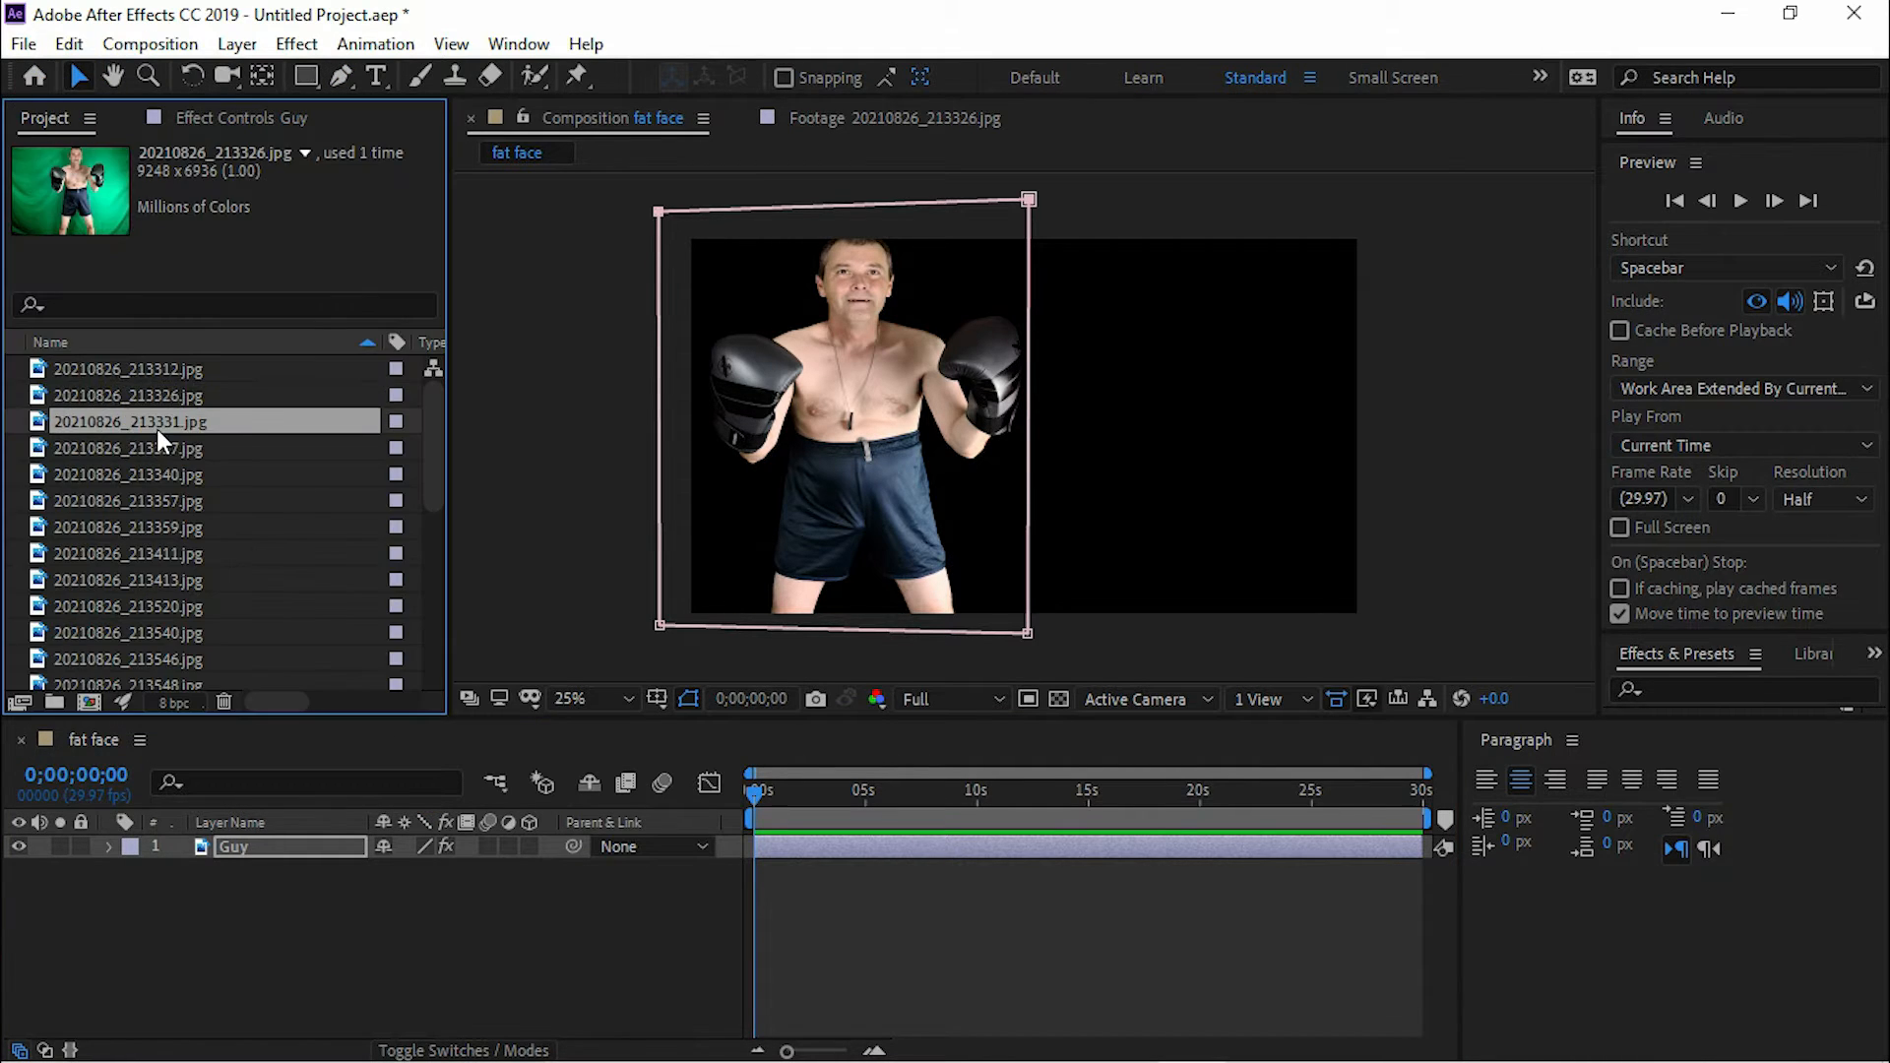
{"action": "double_click", "coordinate": [161, 431]}
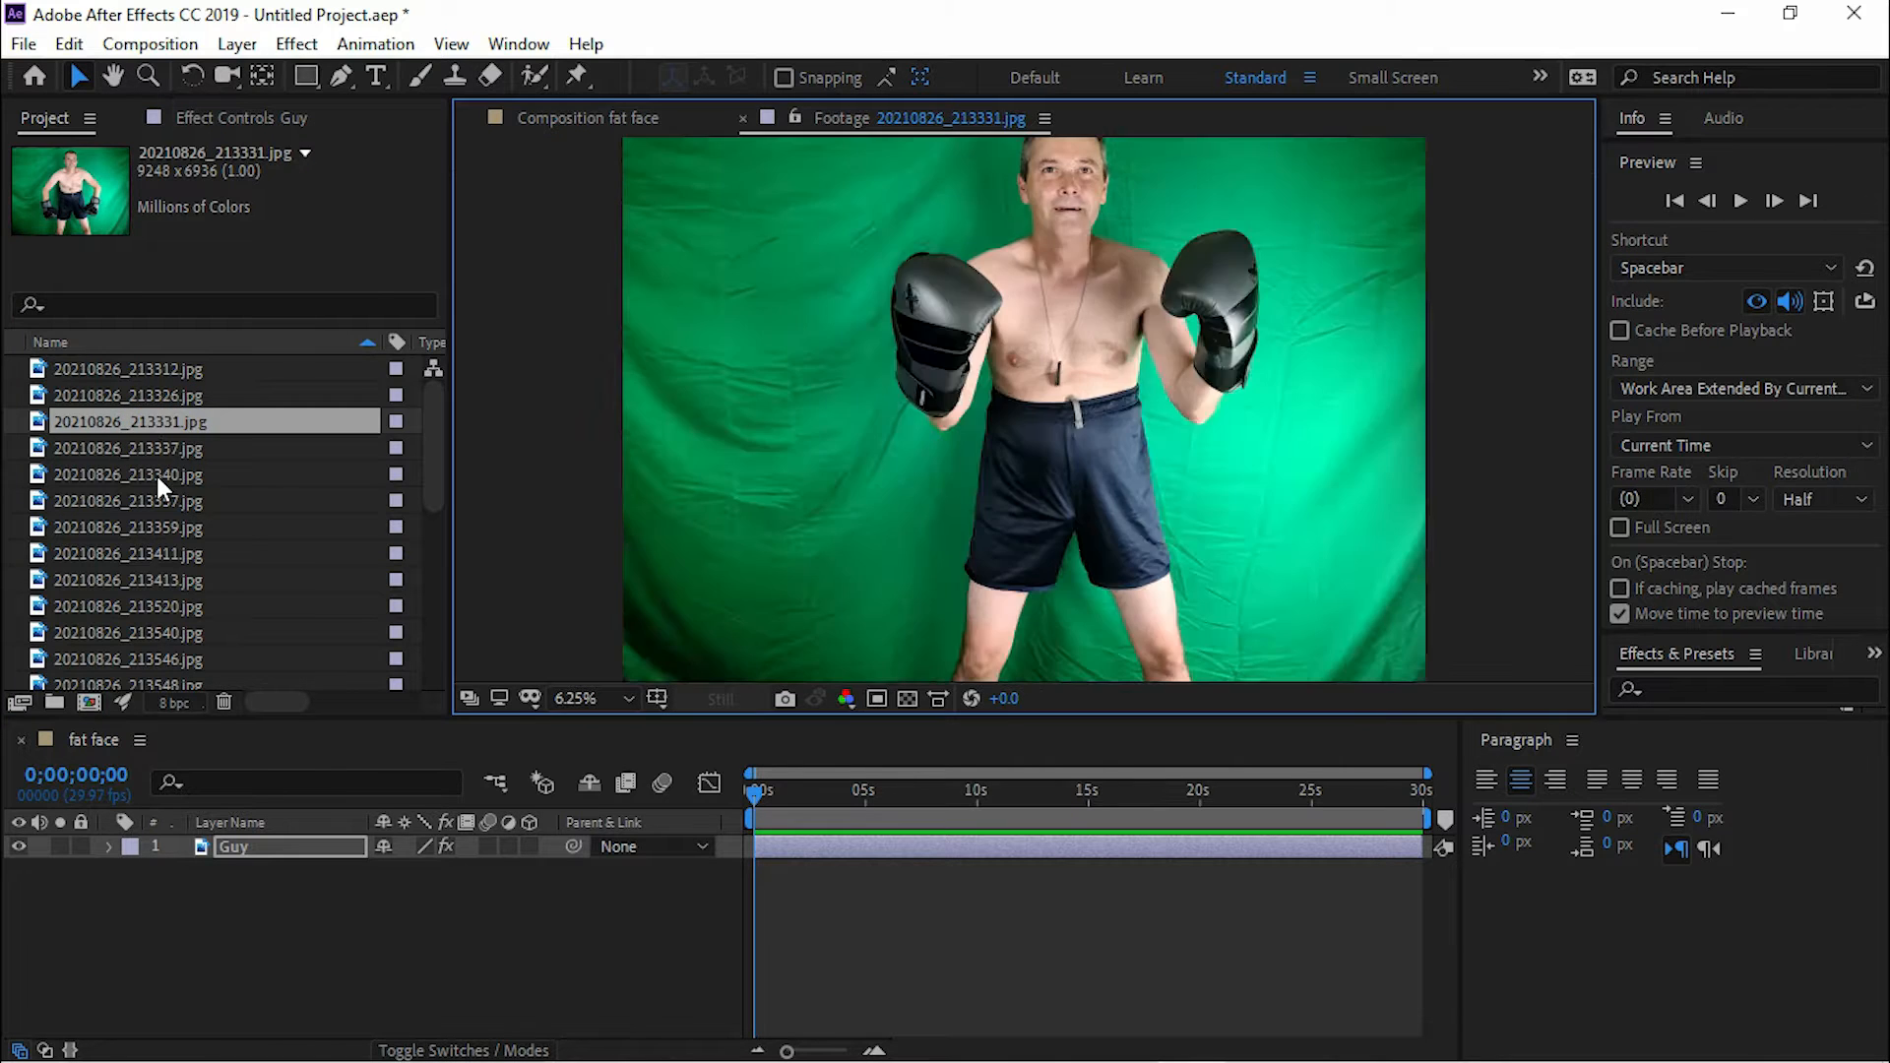
{"action": "key", "text": "Down"}
{"action": "left_click", "coordinate": [157, 476]}
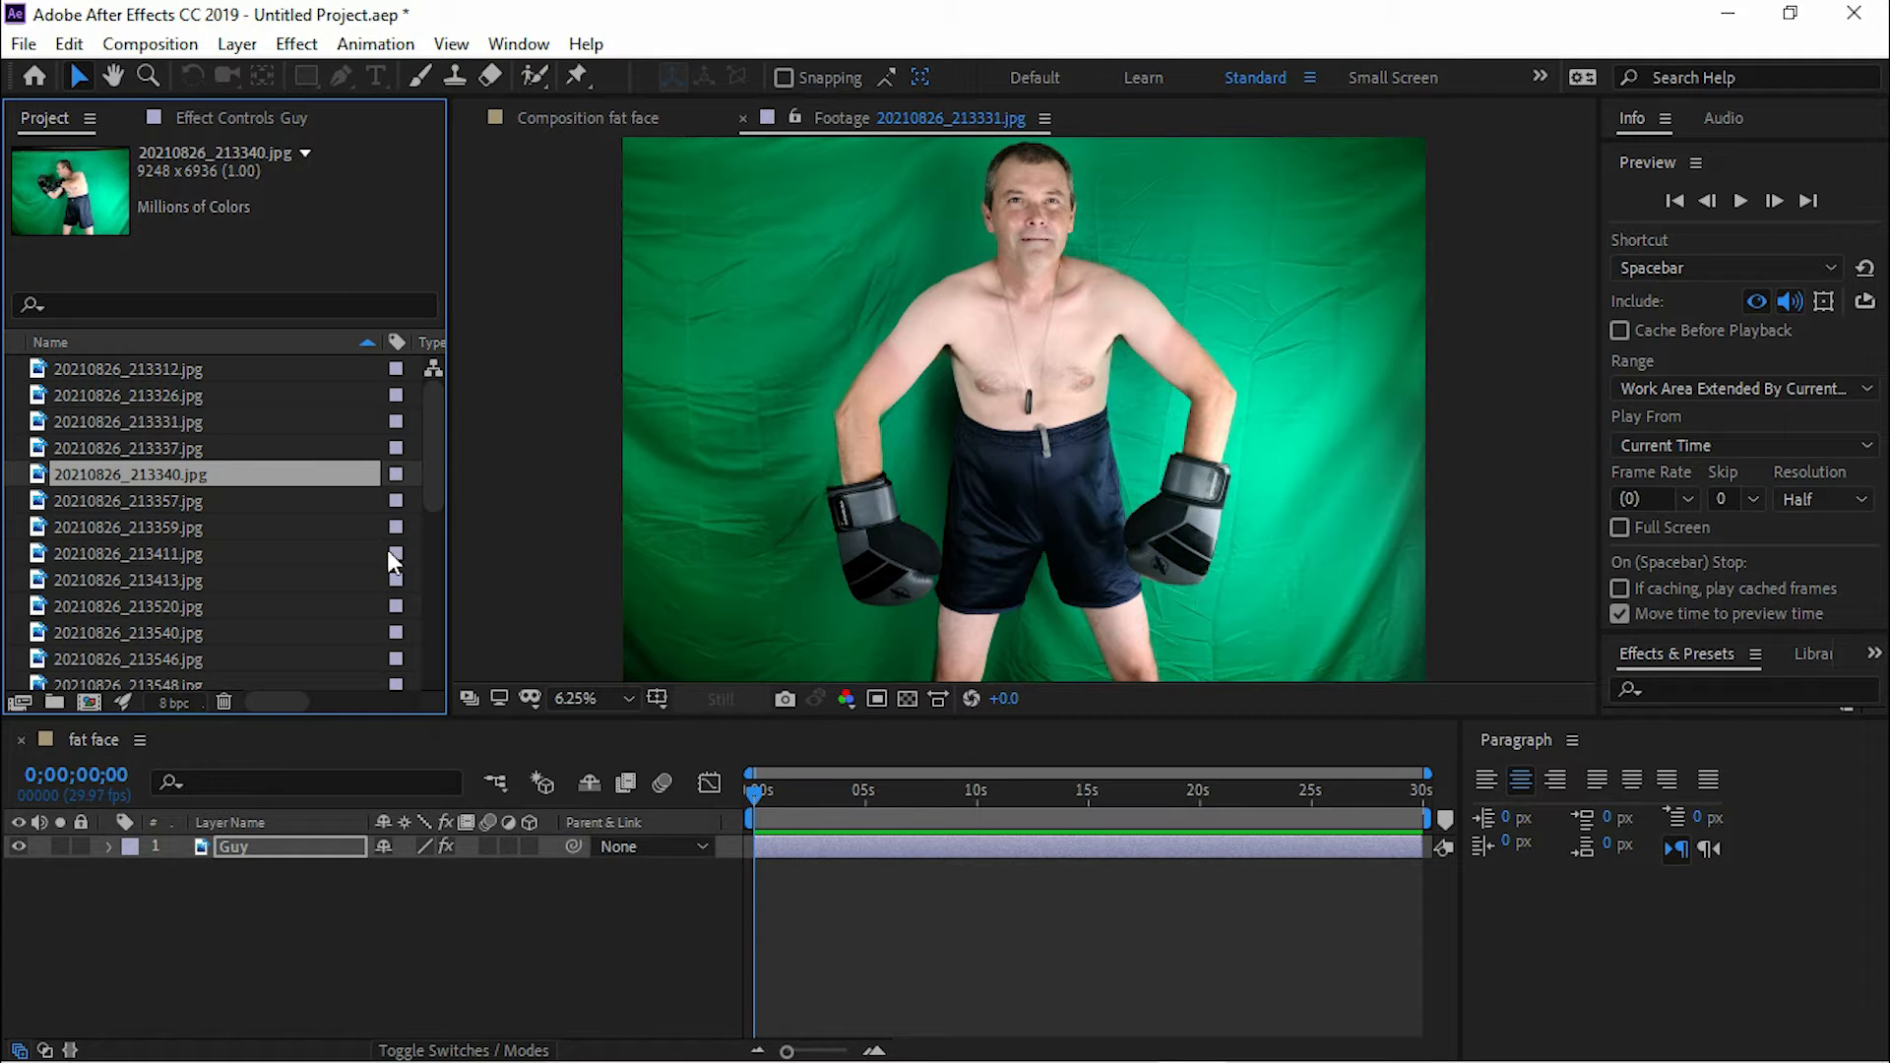
{"action": "left_click", "coordinate": [206, 503]}
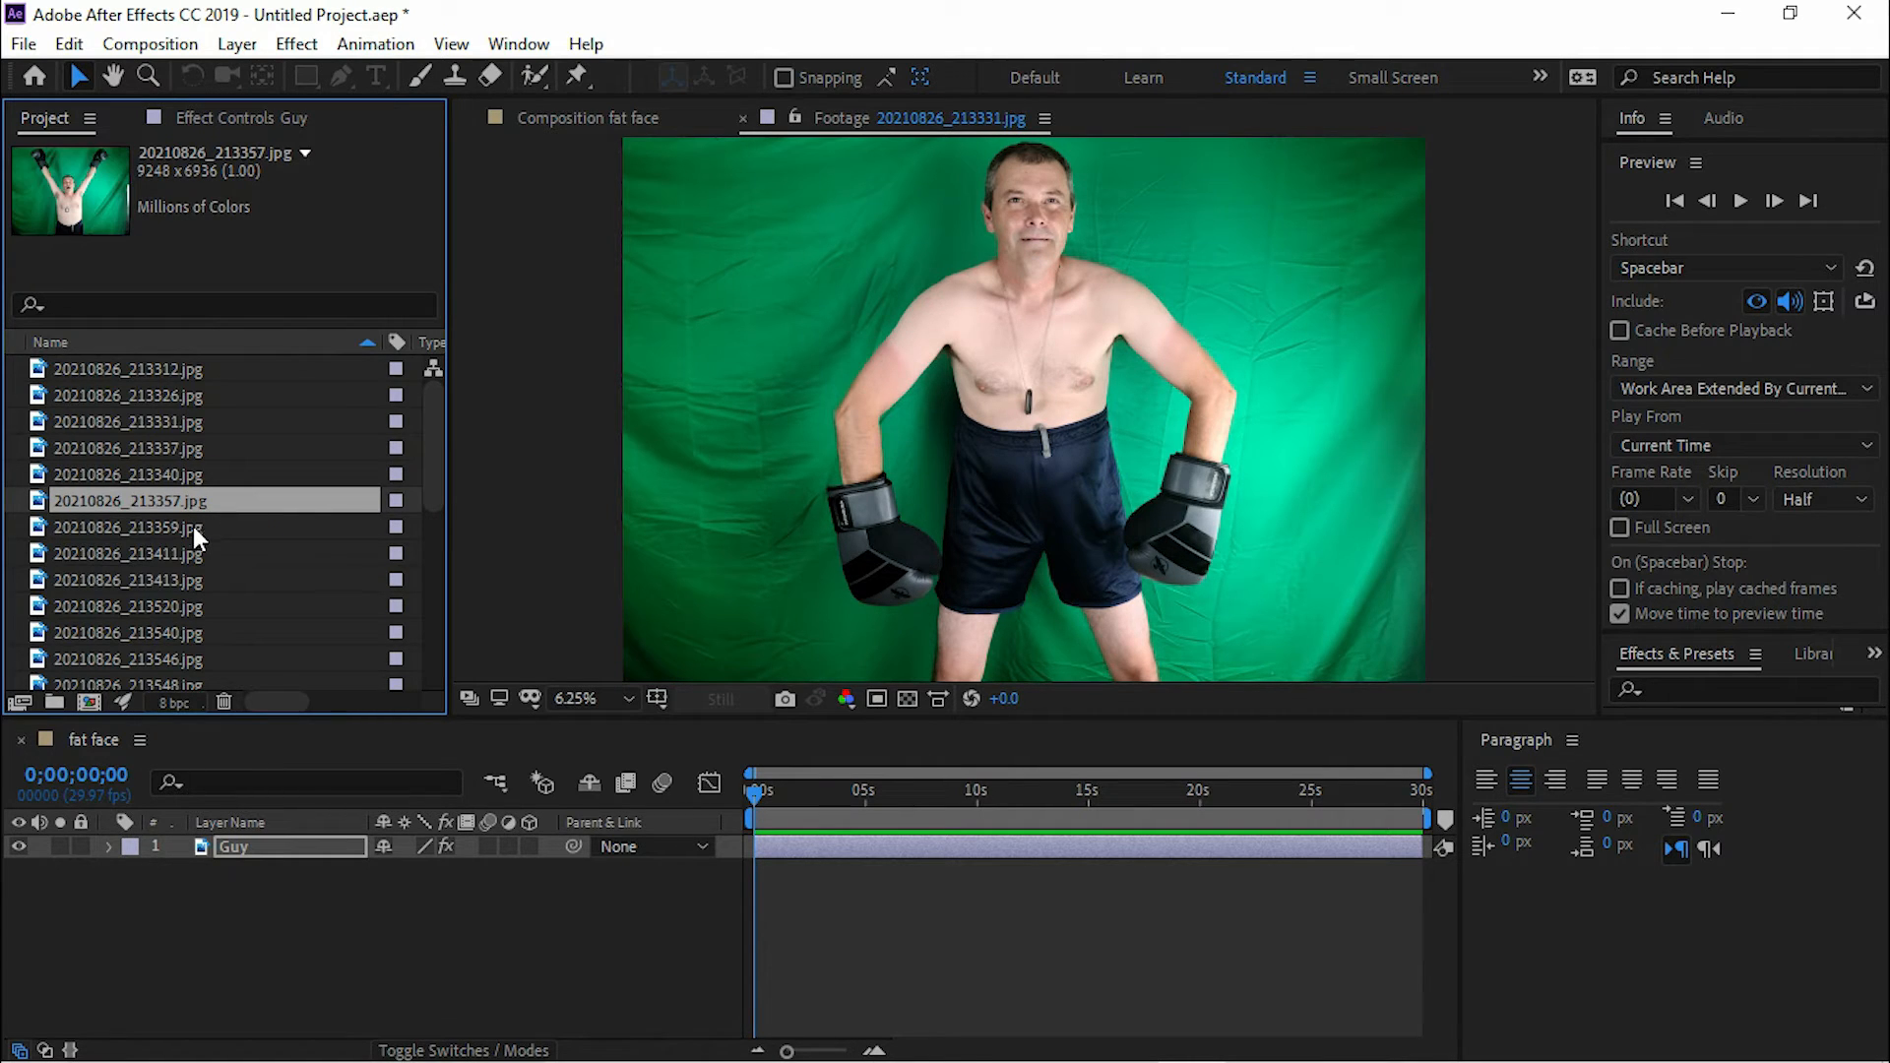
{"action": "double_click", "coordinate": [189, 500]}
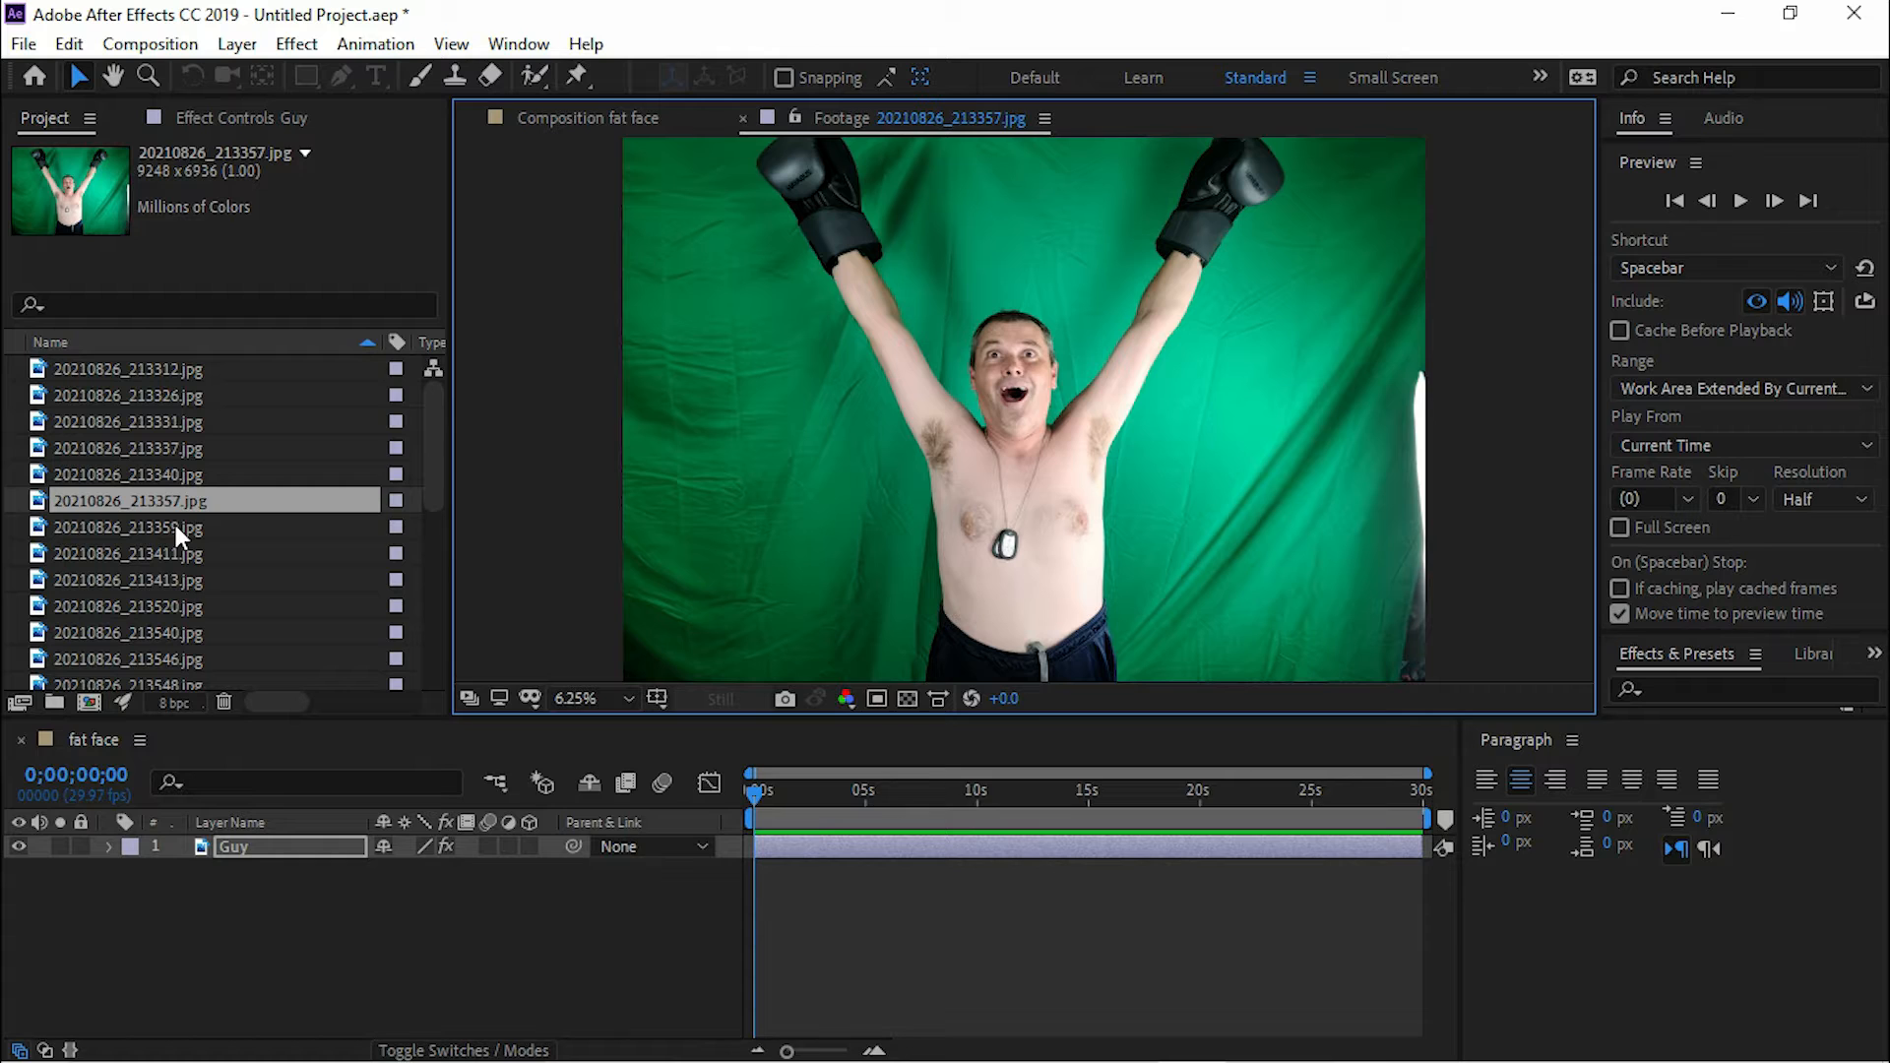
{"action": "scroll", "coordinate": [1004, 404], "scroll_direction": "up", "scroll_amount": 1}
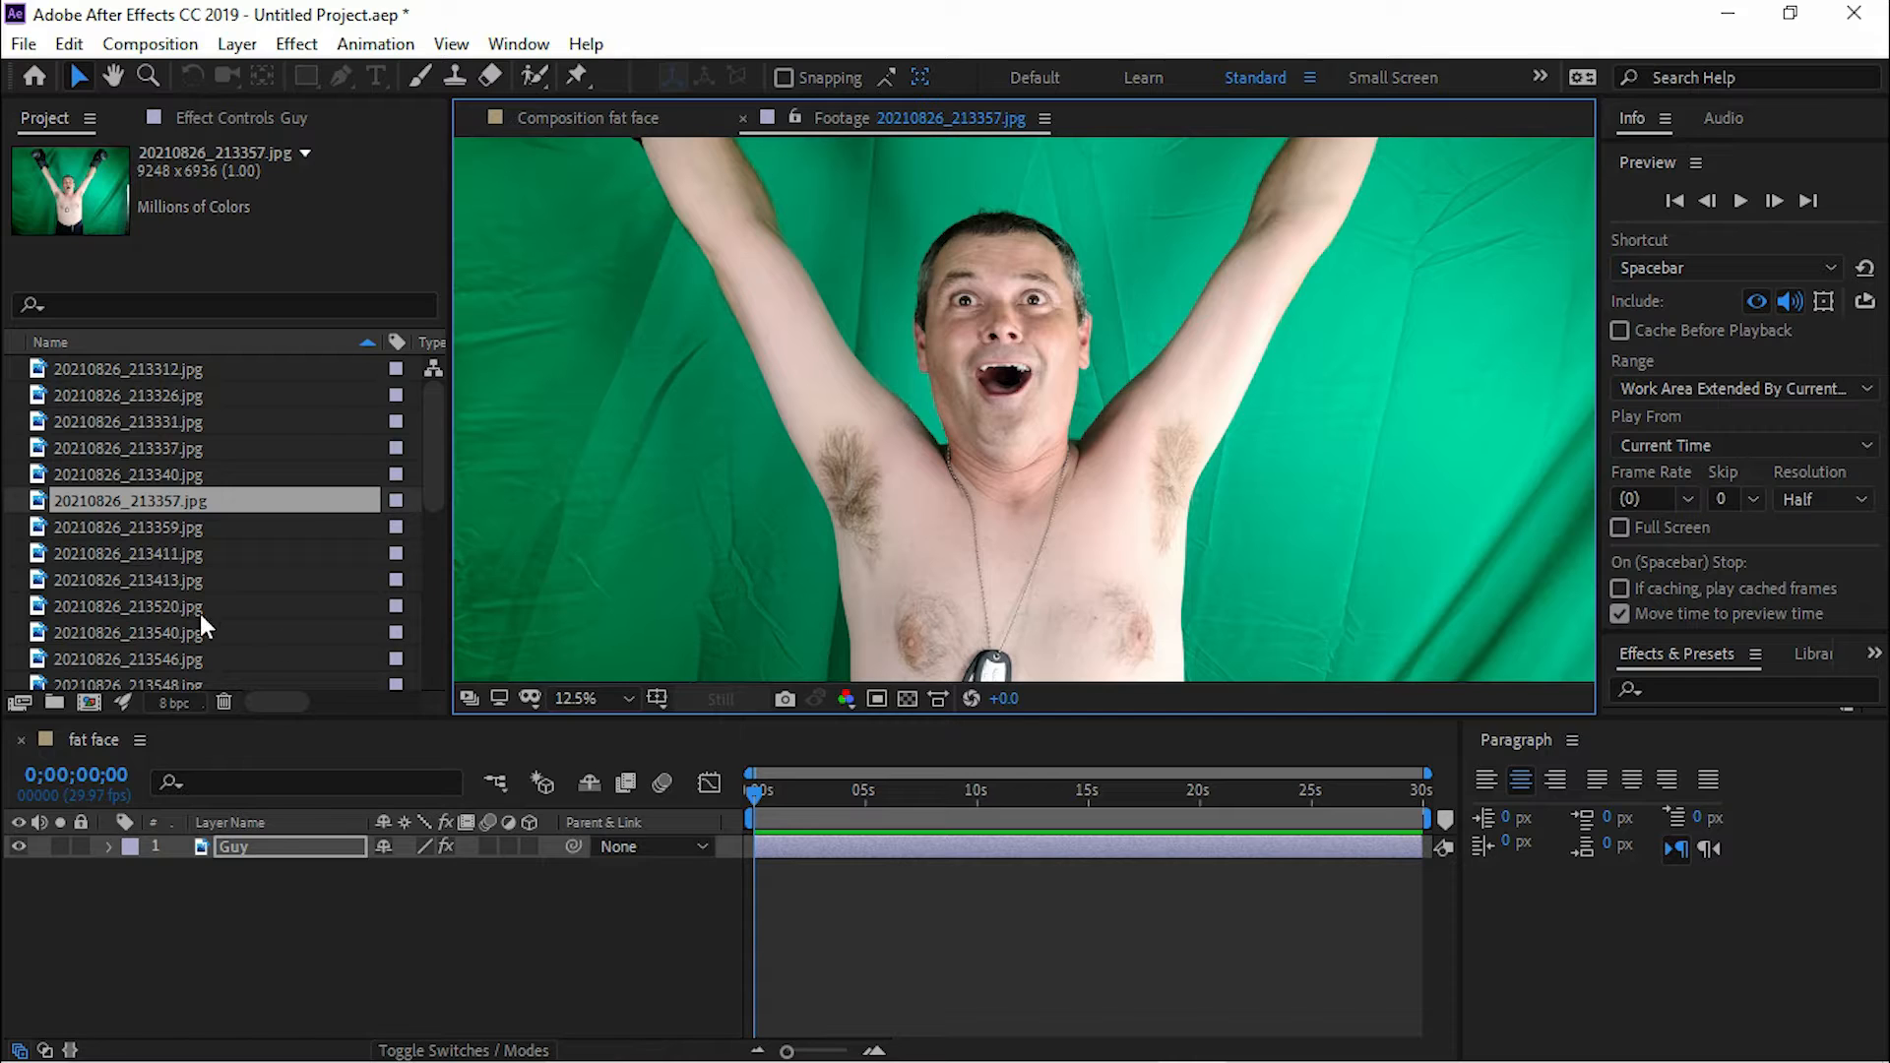
Step: Look through the photos from 20210826_213359.jpg to 20210826_213639.jpg for a front-facing pose of the second boxer
{"action": "left_click", "coordinate": [126, 529]}
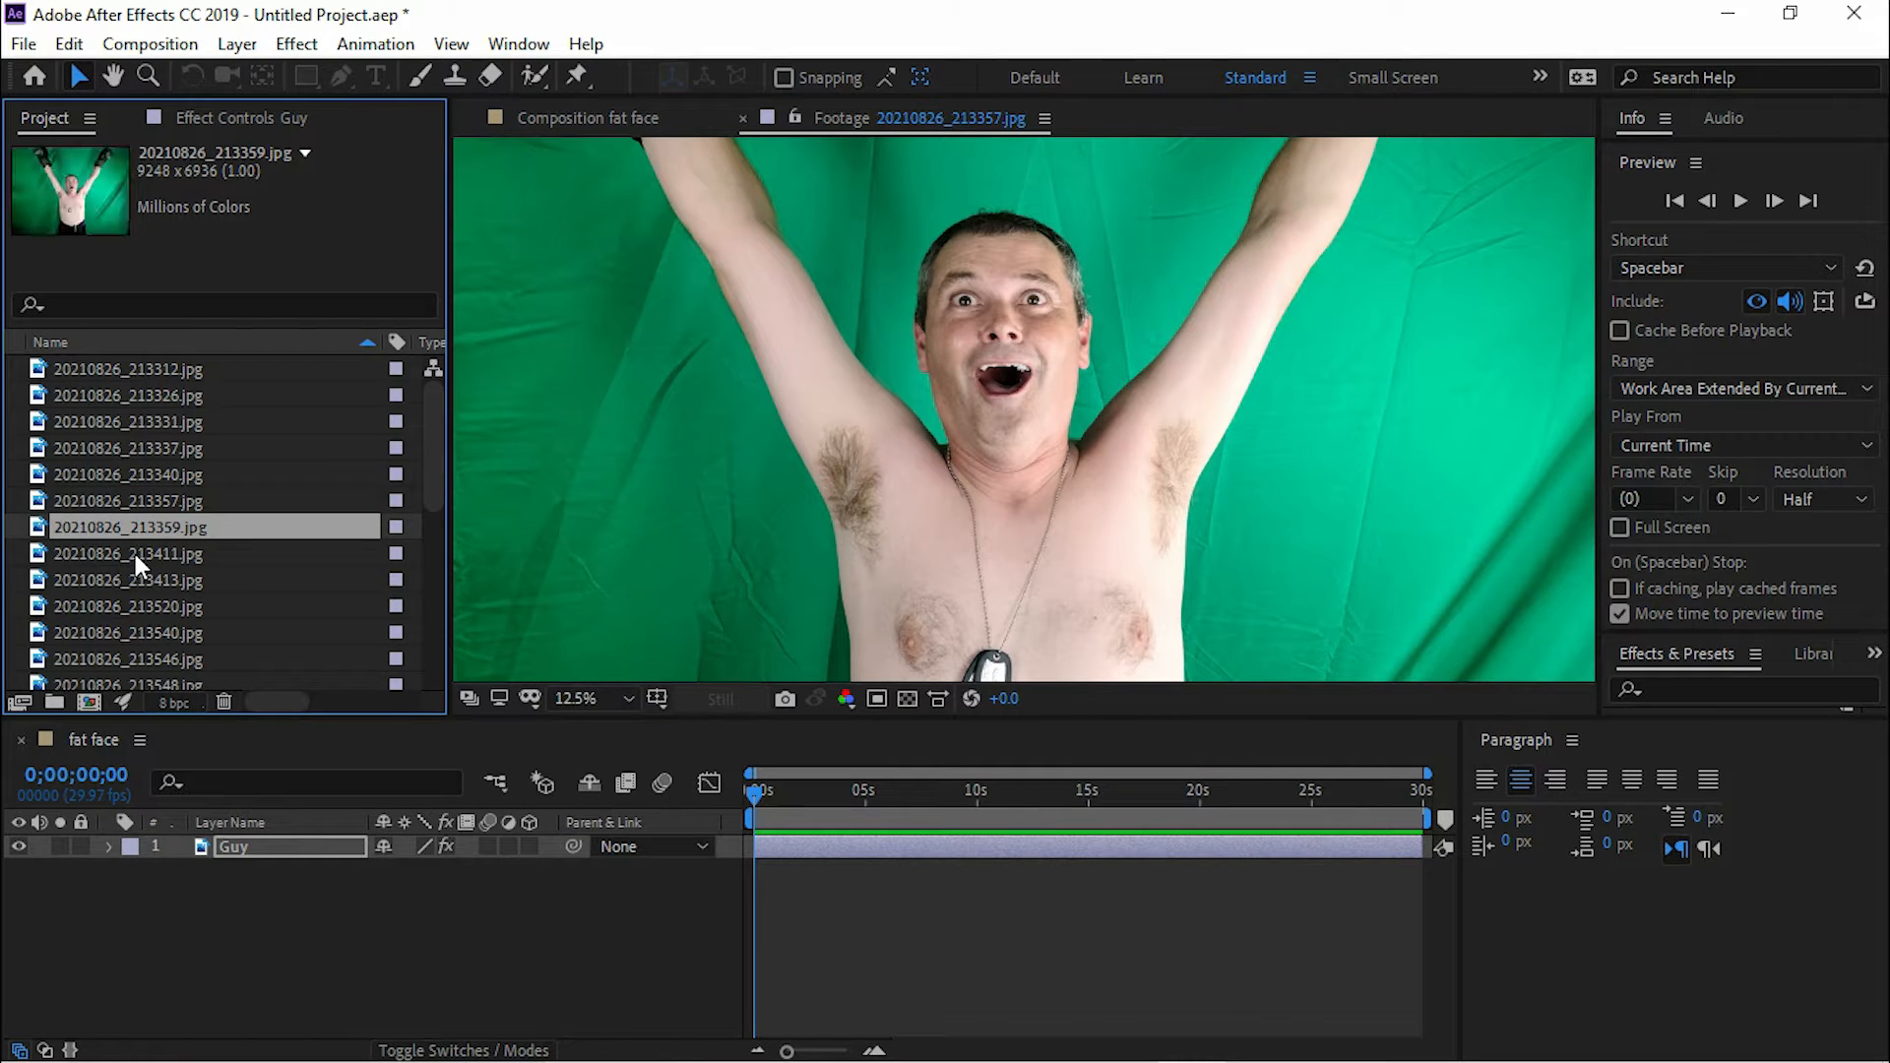
{"action": "left_click", "coordinate": [134, 553]}
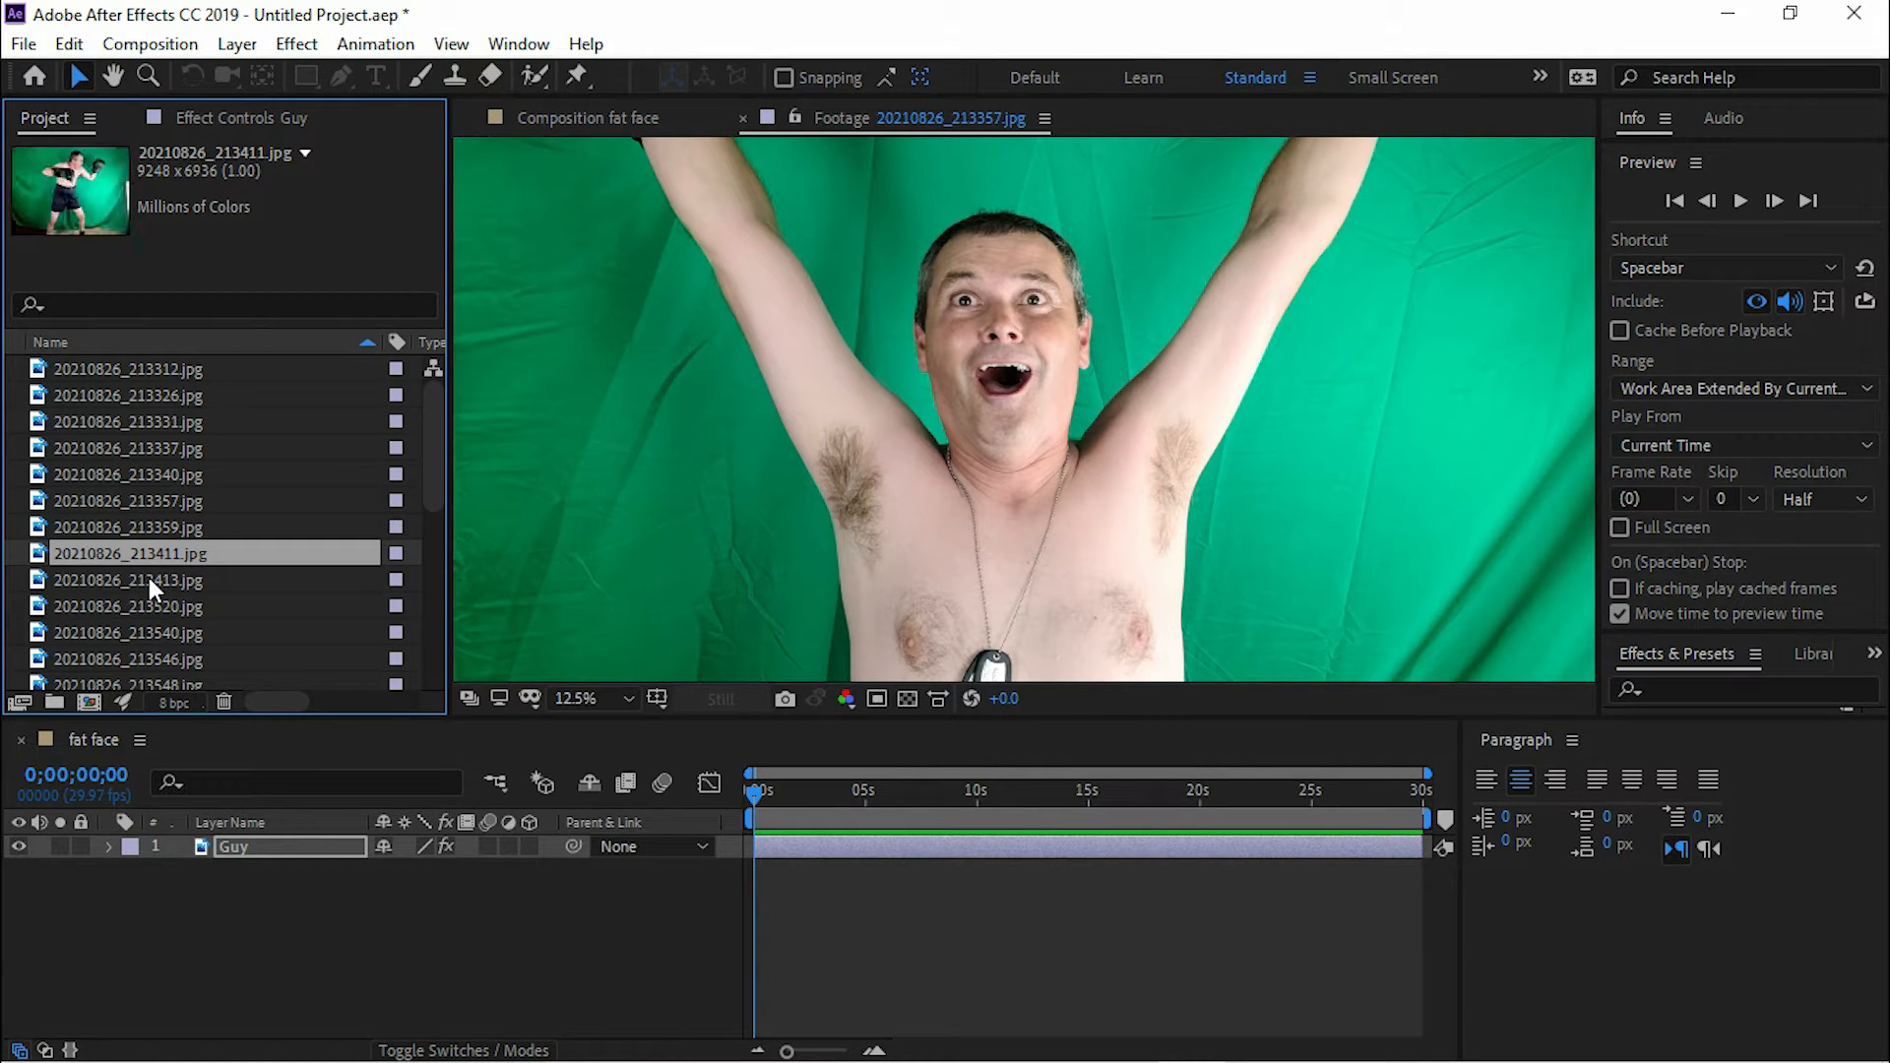
{"action": "left_click", "coordinate": [150, 578]}
{"action": "scroll", "coordinate": [150, 576], "scroll_direction": "down", "scroll_amount": 1}
{"action": "double_click", "coordinate": [148, 528]}
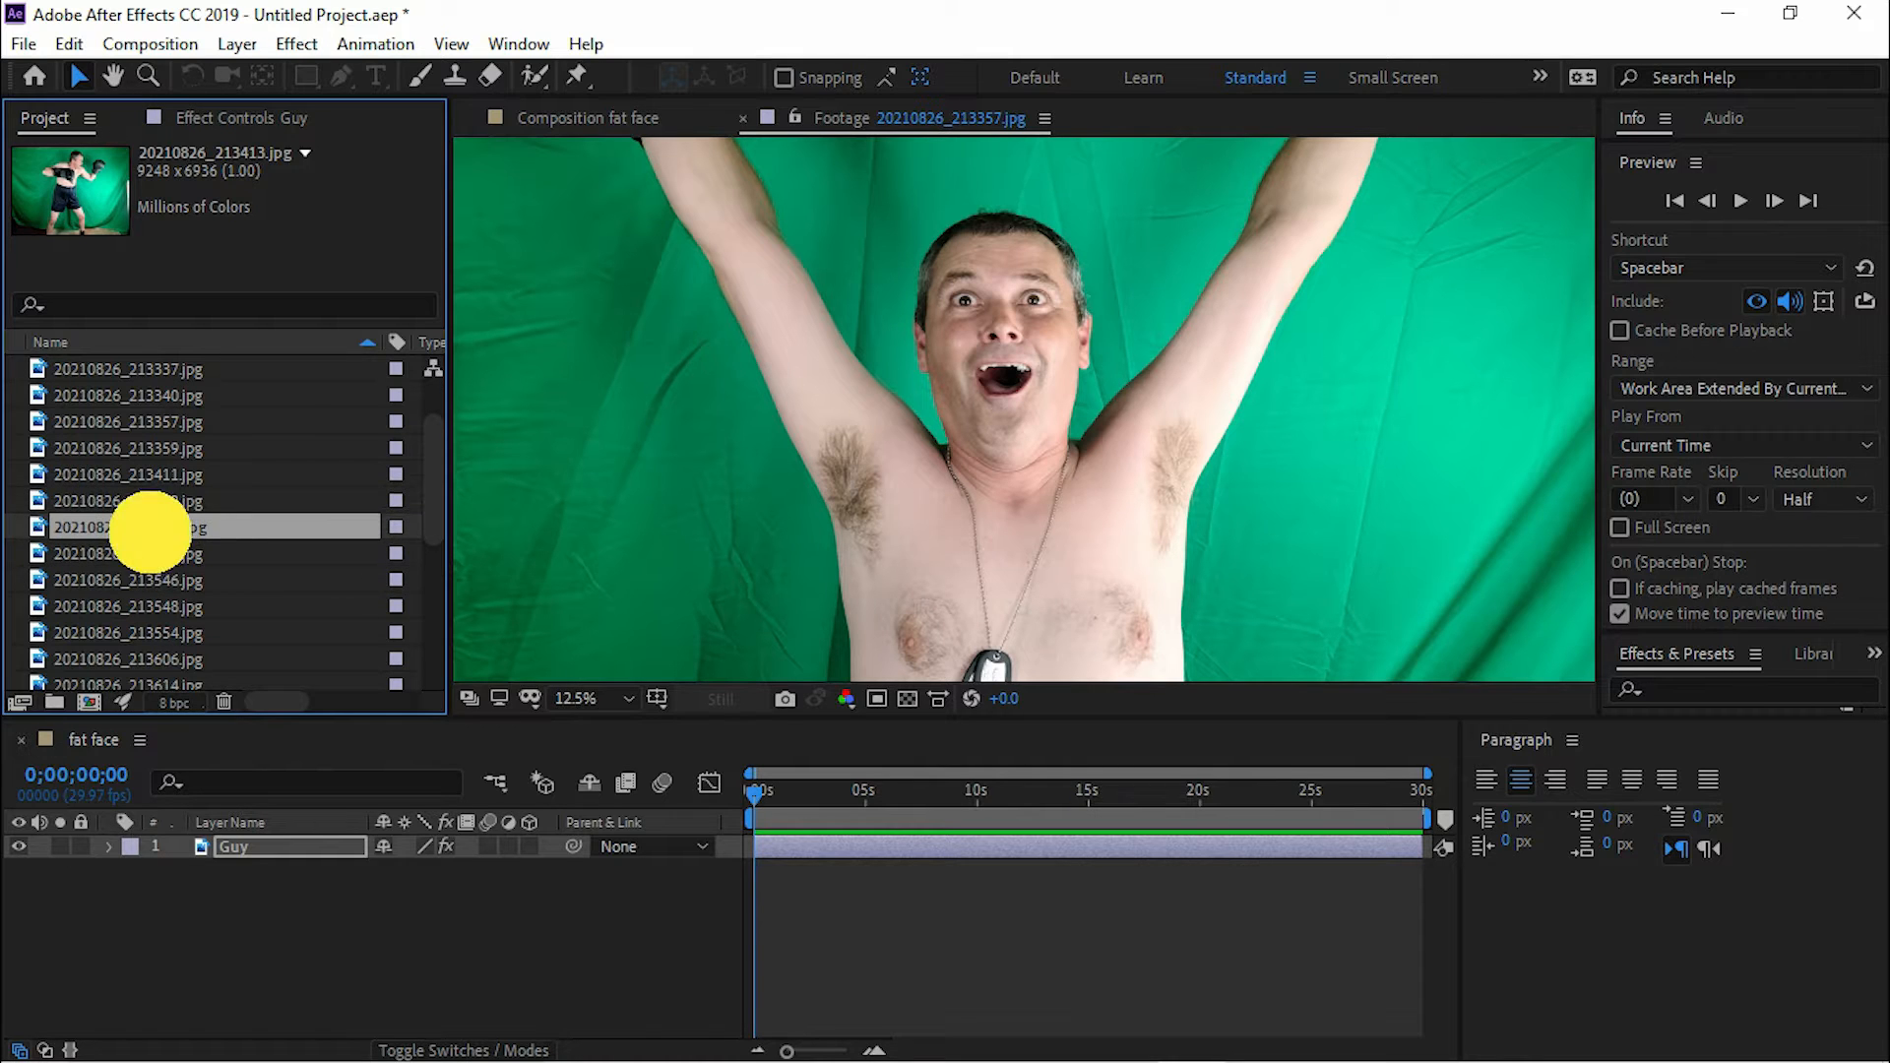
{"action": "scroll", "coordinate": [149, 558], "scroll_direction": "down", "scroll_amount": 1}
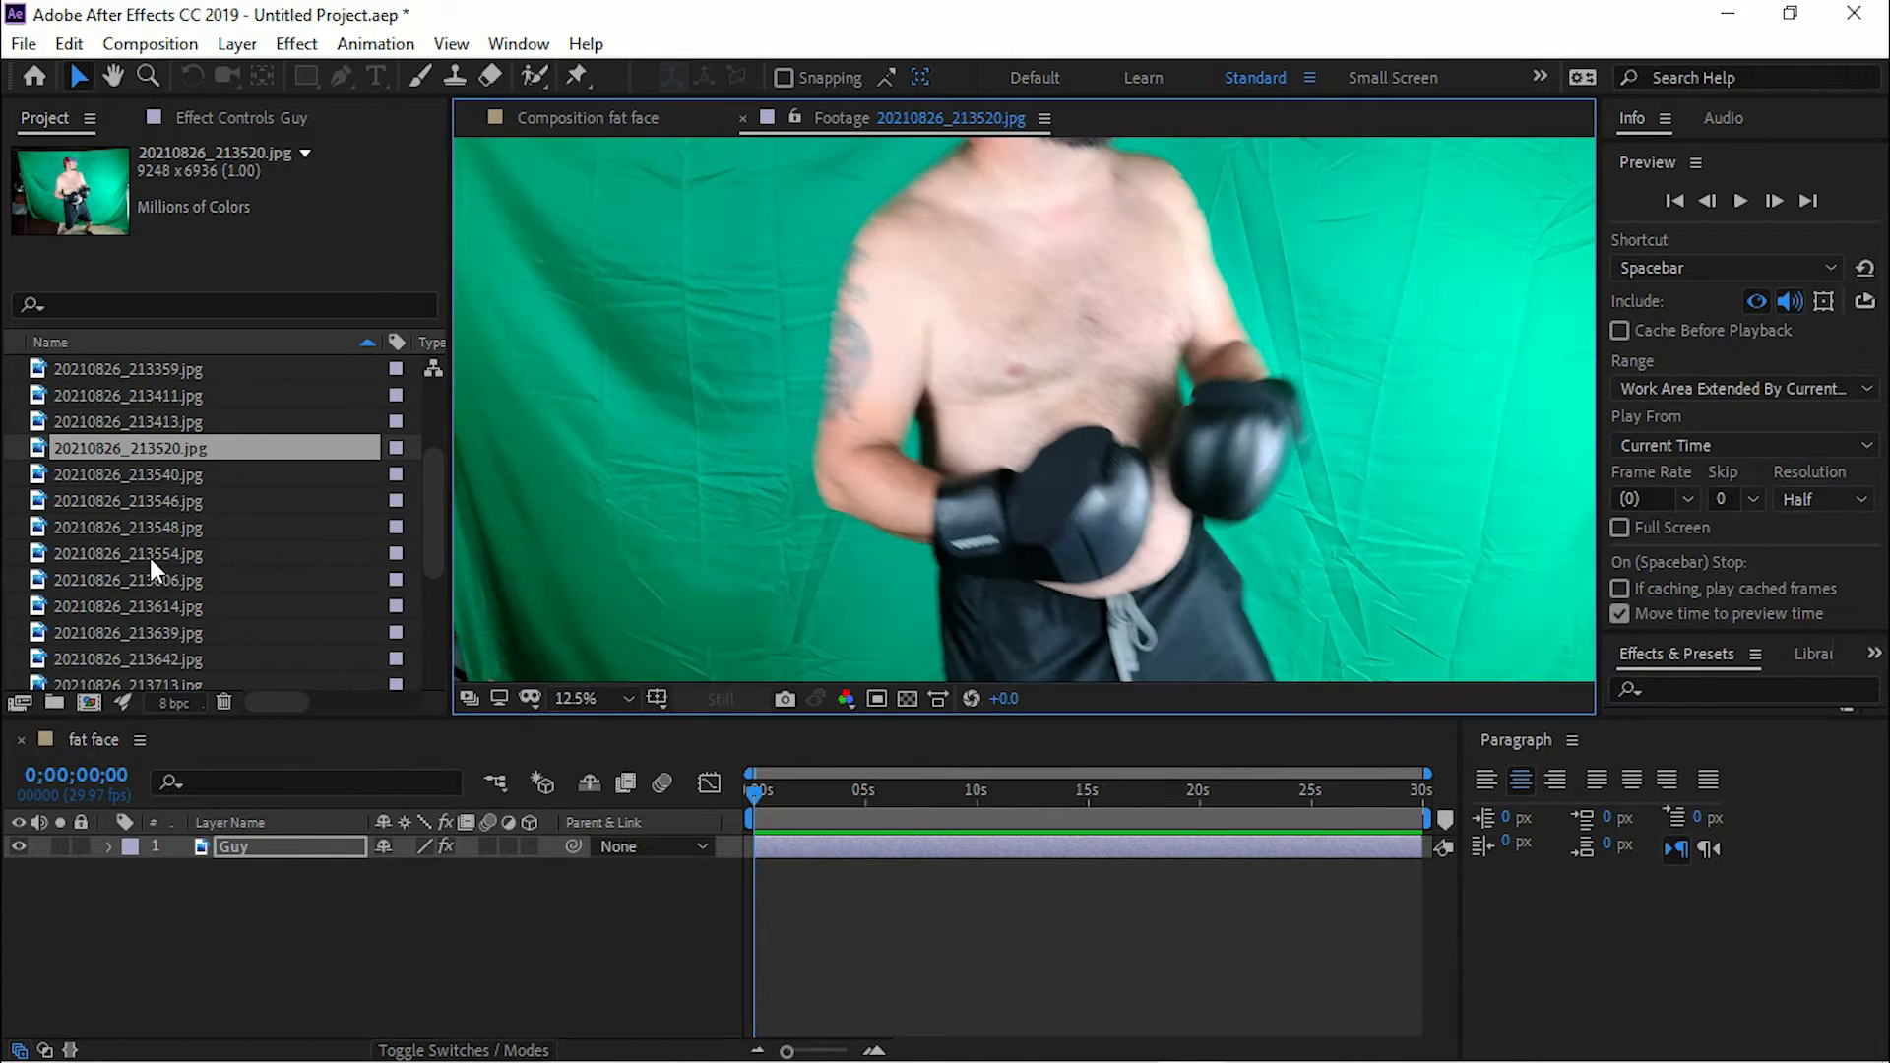
{"action": "left_click", "coordinate": [149, 474]}
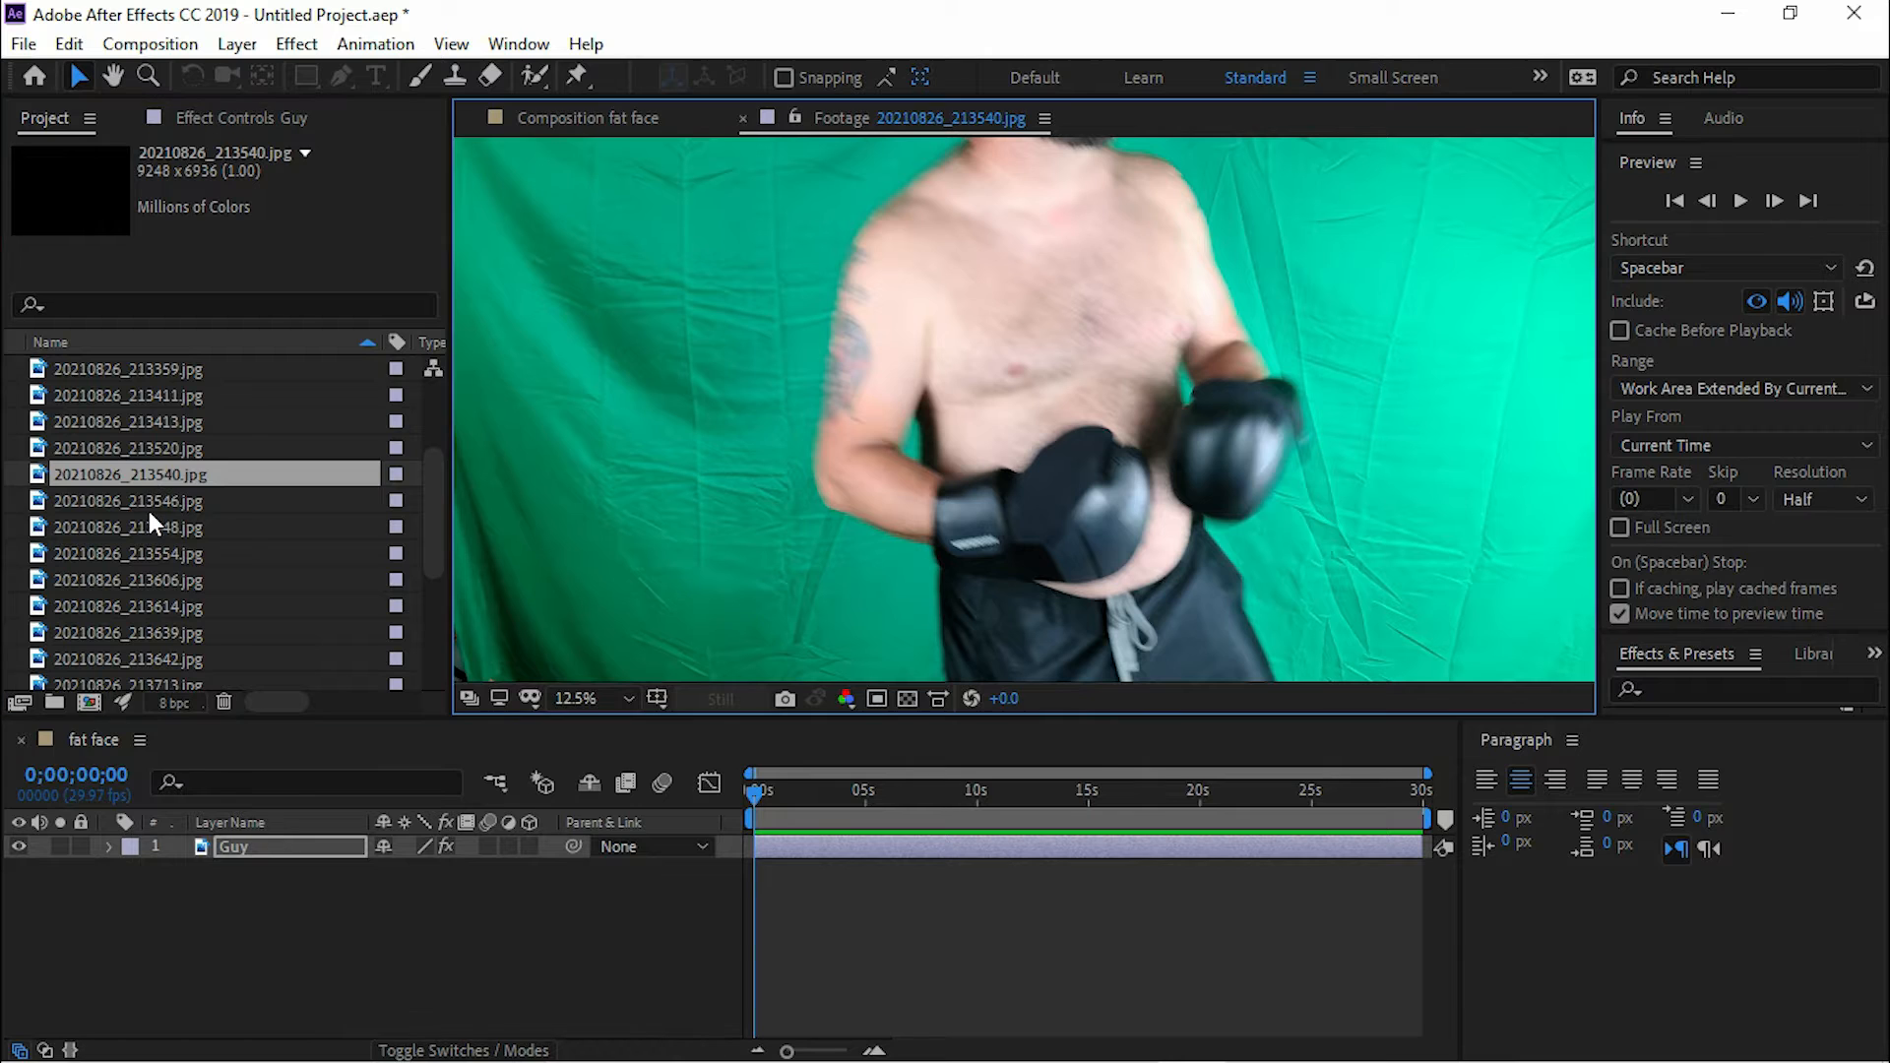
{"action": "left_click", "coordinate": [153, 505]}
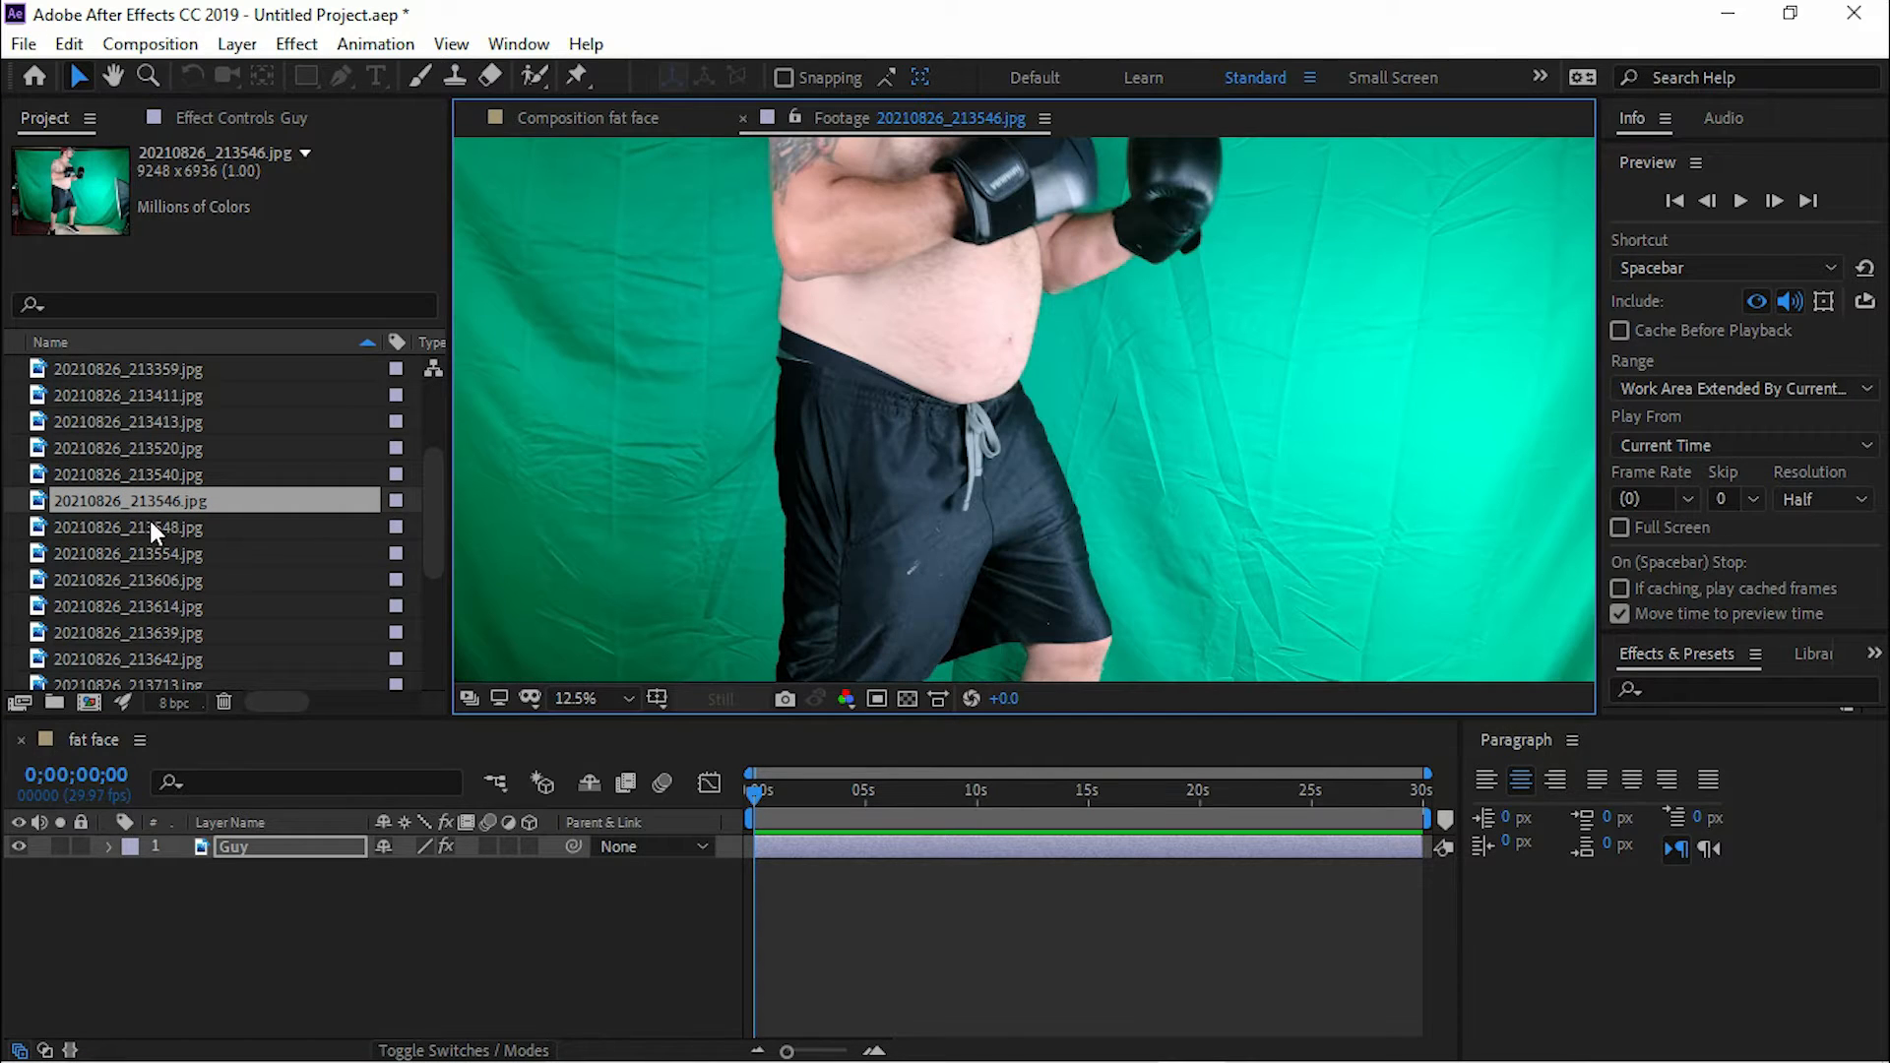
{"action": "left_click", "coordinate": [134, 527]}
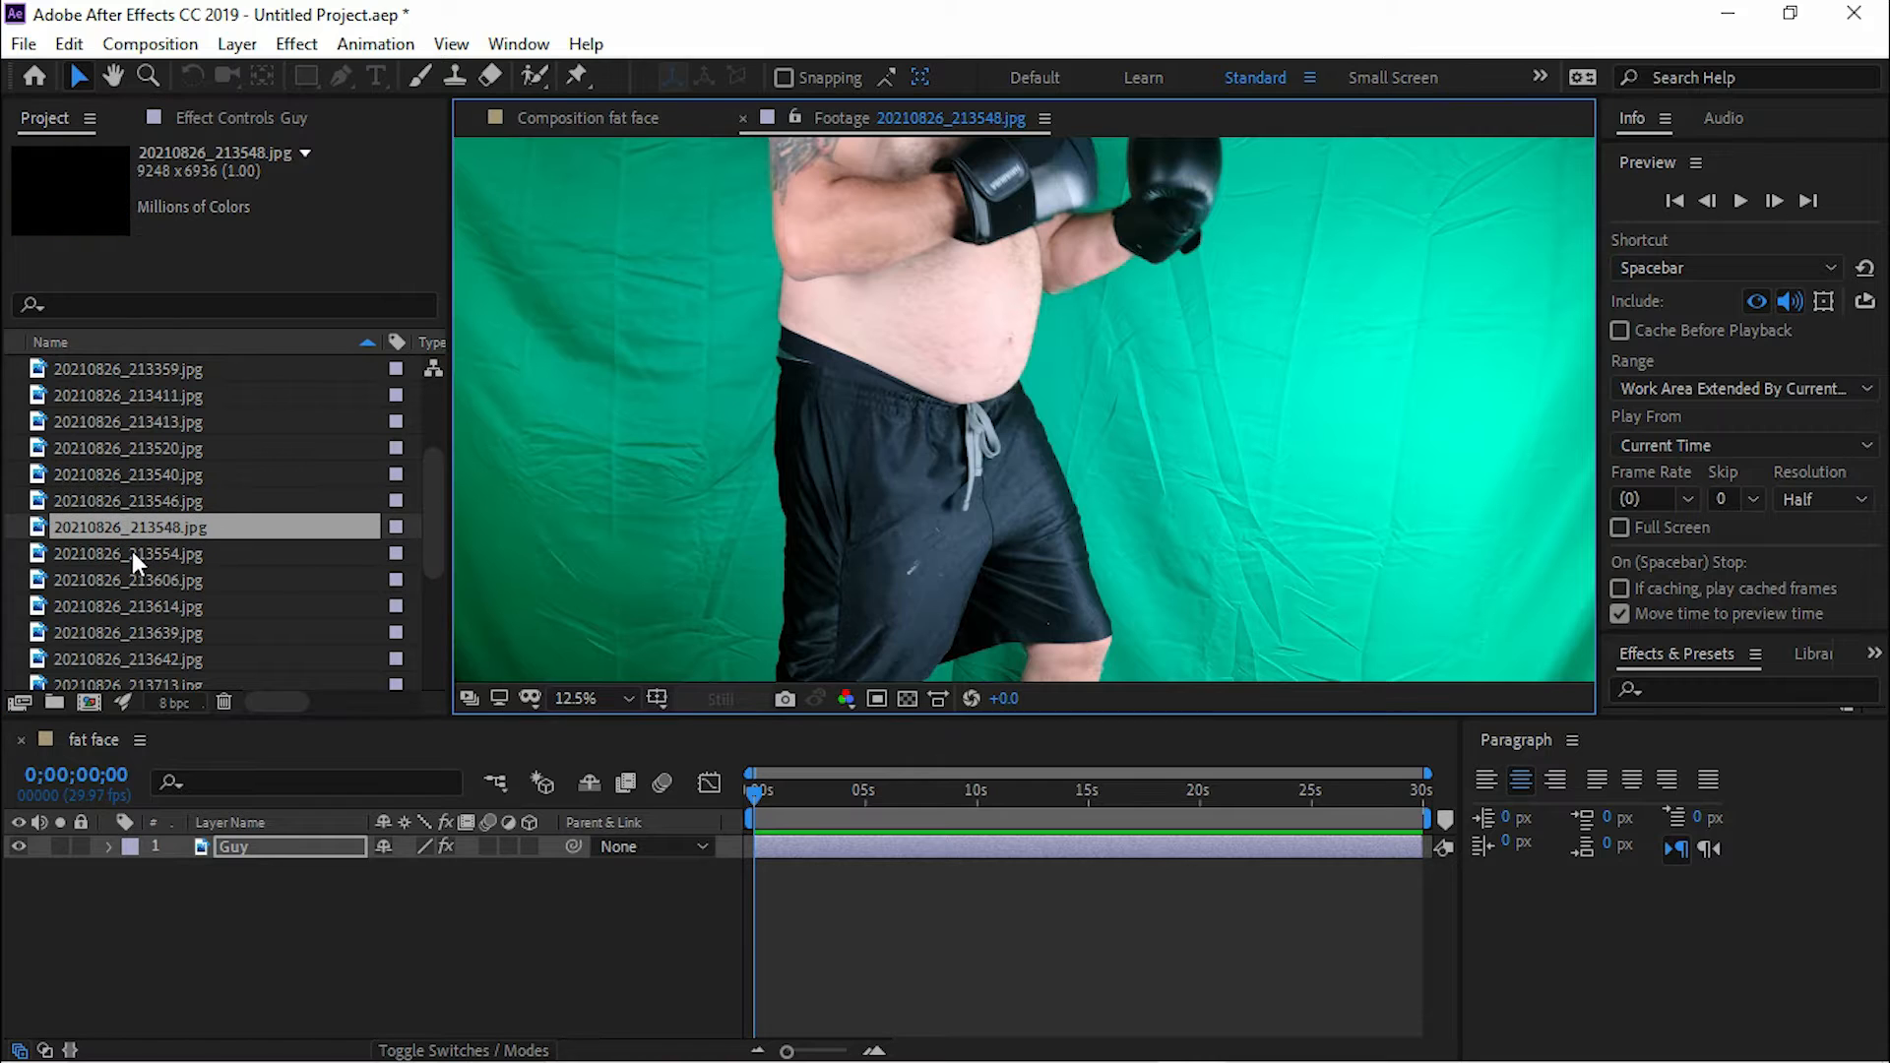
{"action": "left_click", "coordinate": [132, 554]}
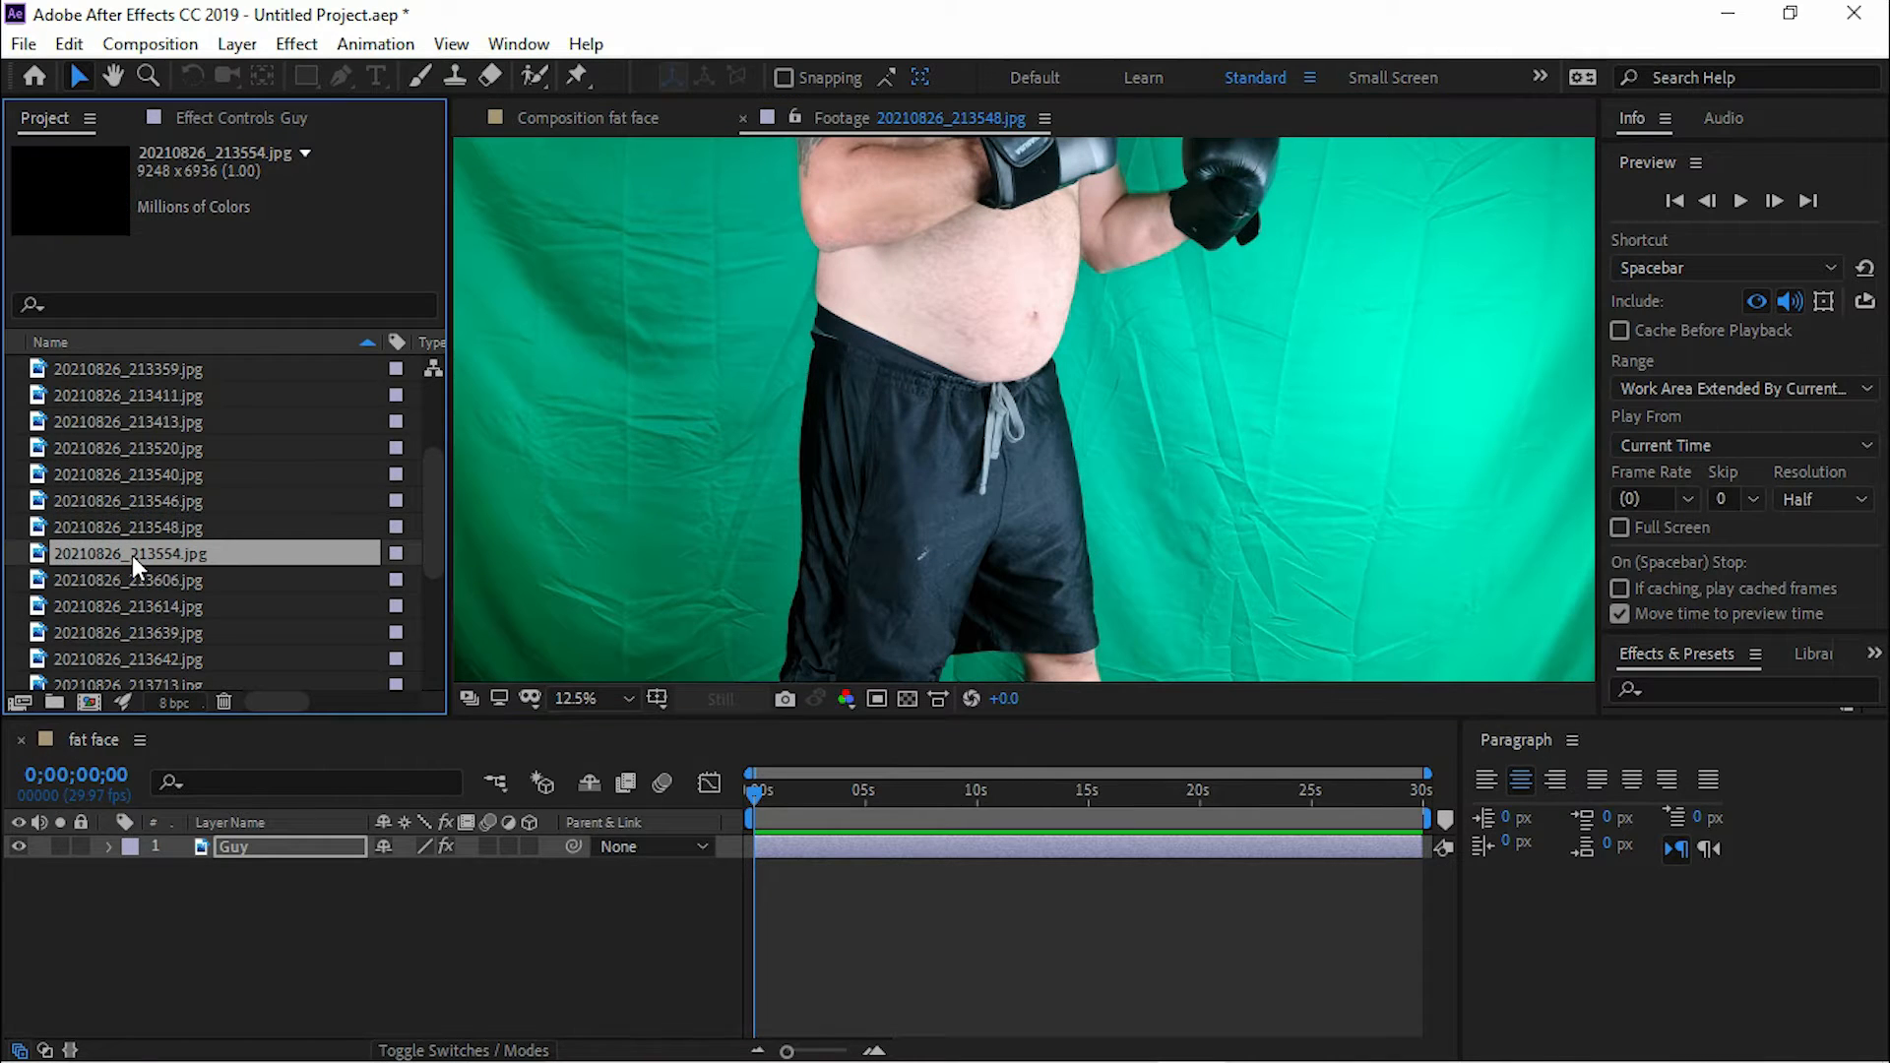
{"action": "left_click", "coordinate": [135, 580]}
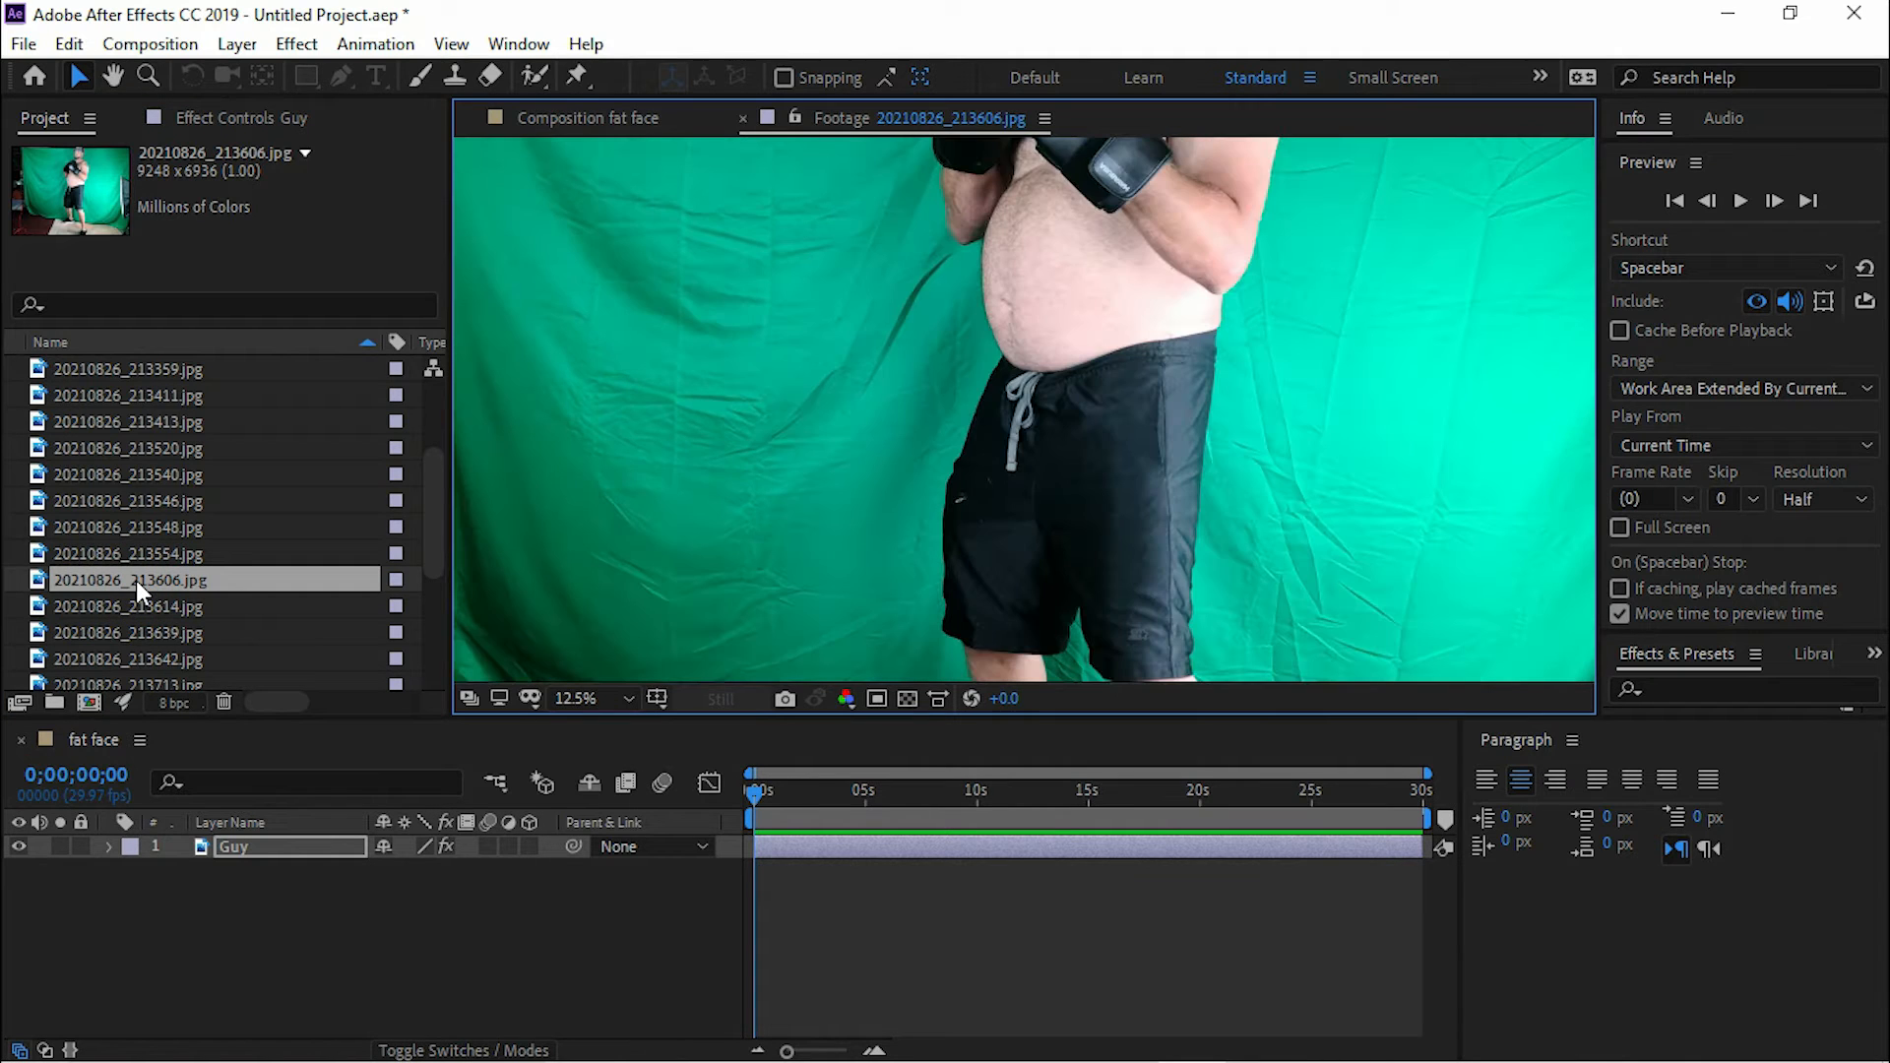
{"action": "left_click", "coordinate": [139, 610]}
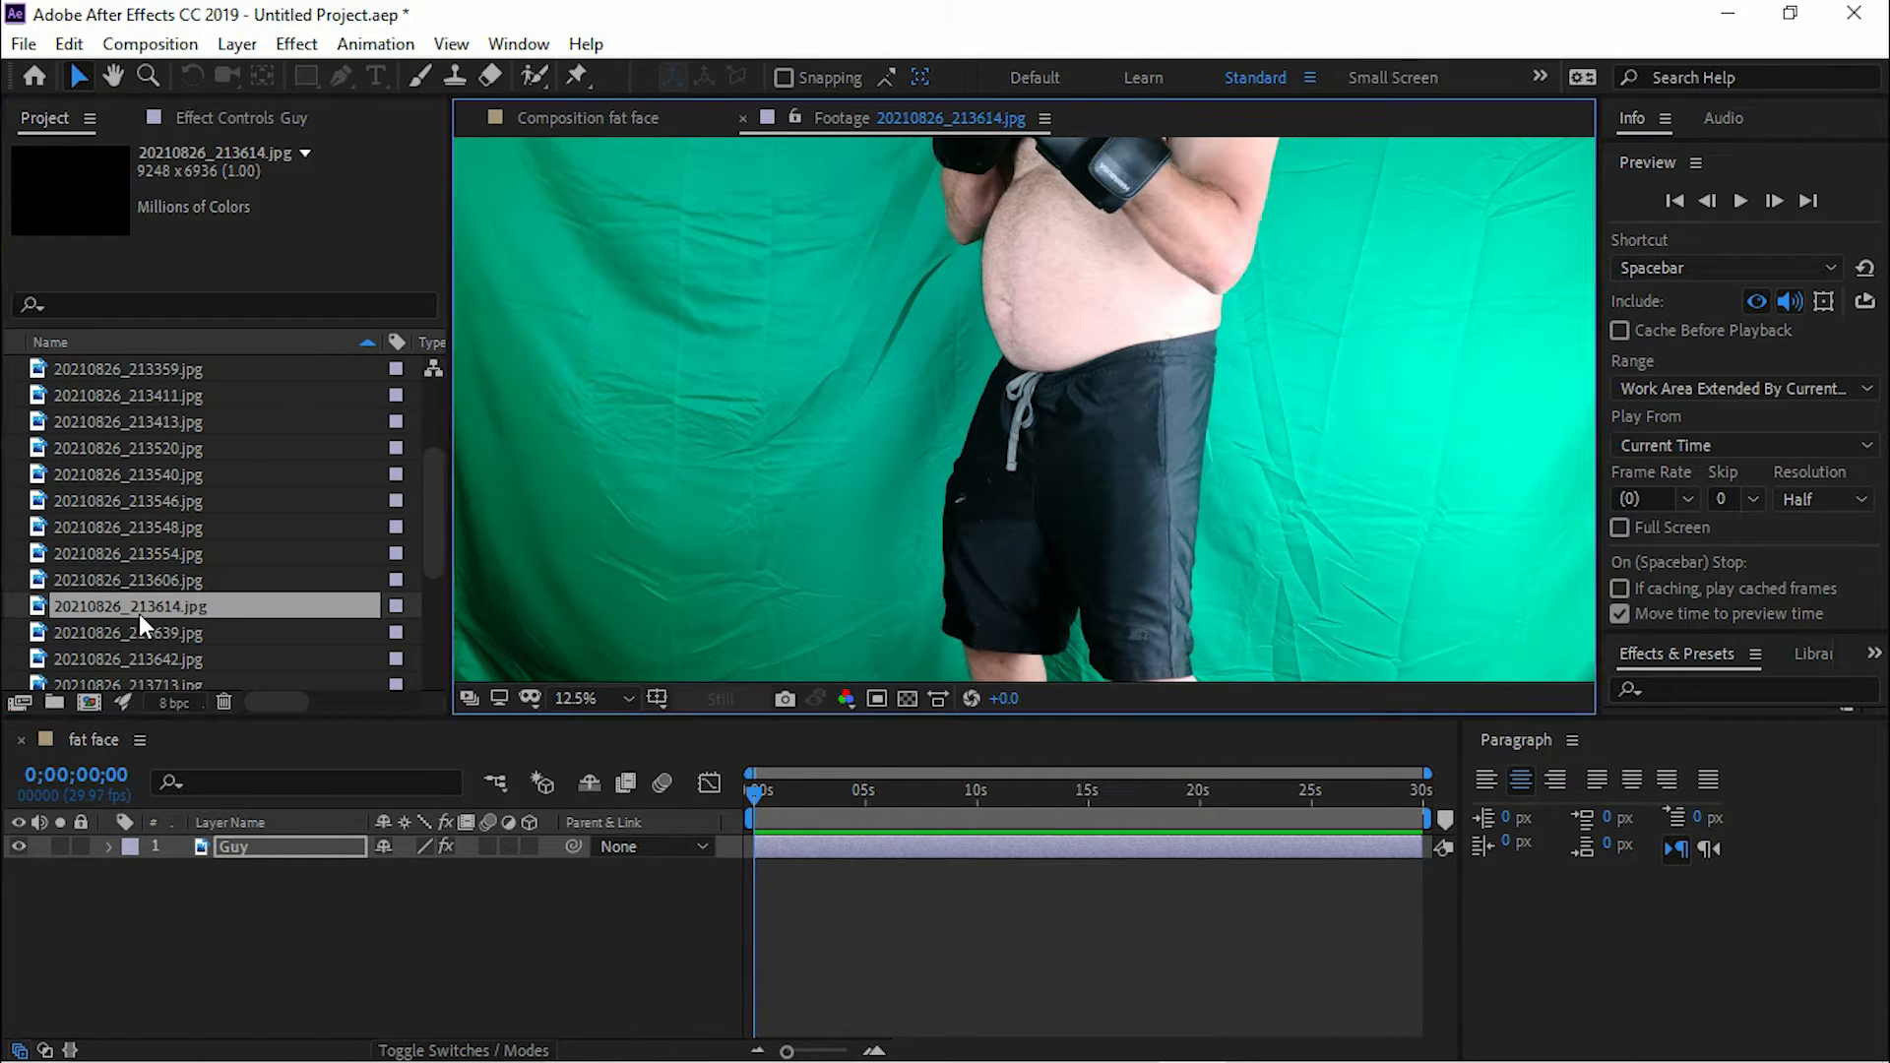
{"action": "left_click", "coordinate": [130, 633]}
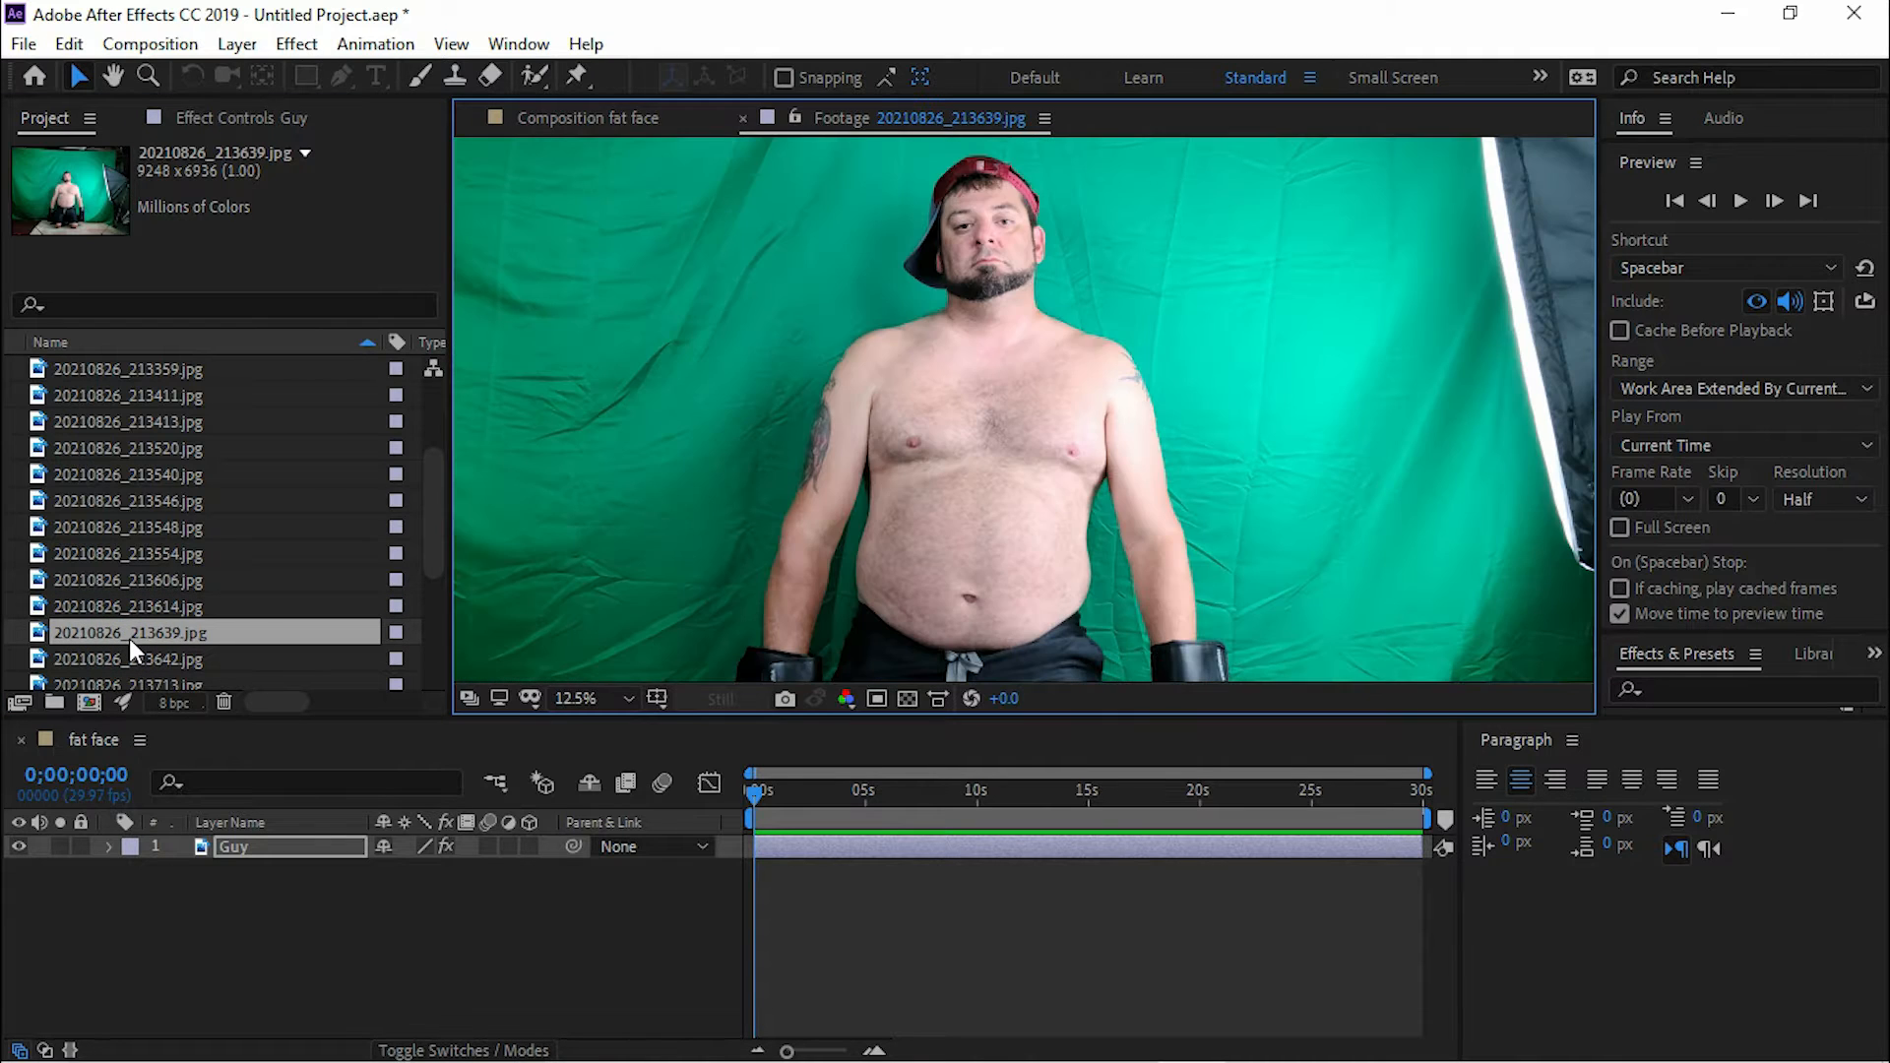
Step: Add 20210826_213639.jpg to the fat face composition beneath the Guy layer and scale it down to roughly the frame's height
{"action": "left_click_drag", "start_coordinate": [1073, 536], "coordinate": [1110, 518]}
{"action": "left_click_drag", "start_coordinate": [138, 630], "coordinate": [162, 910]}
{"action": "scroll", "coordinate": [1096, 466], "scroll_direction": "down", "scroll_amount": 2}
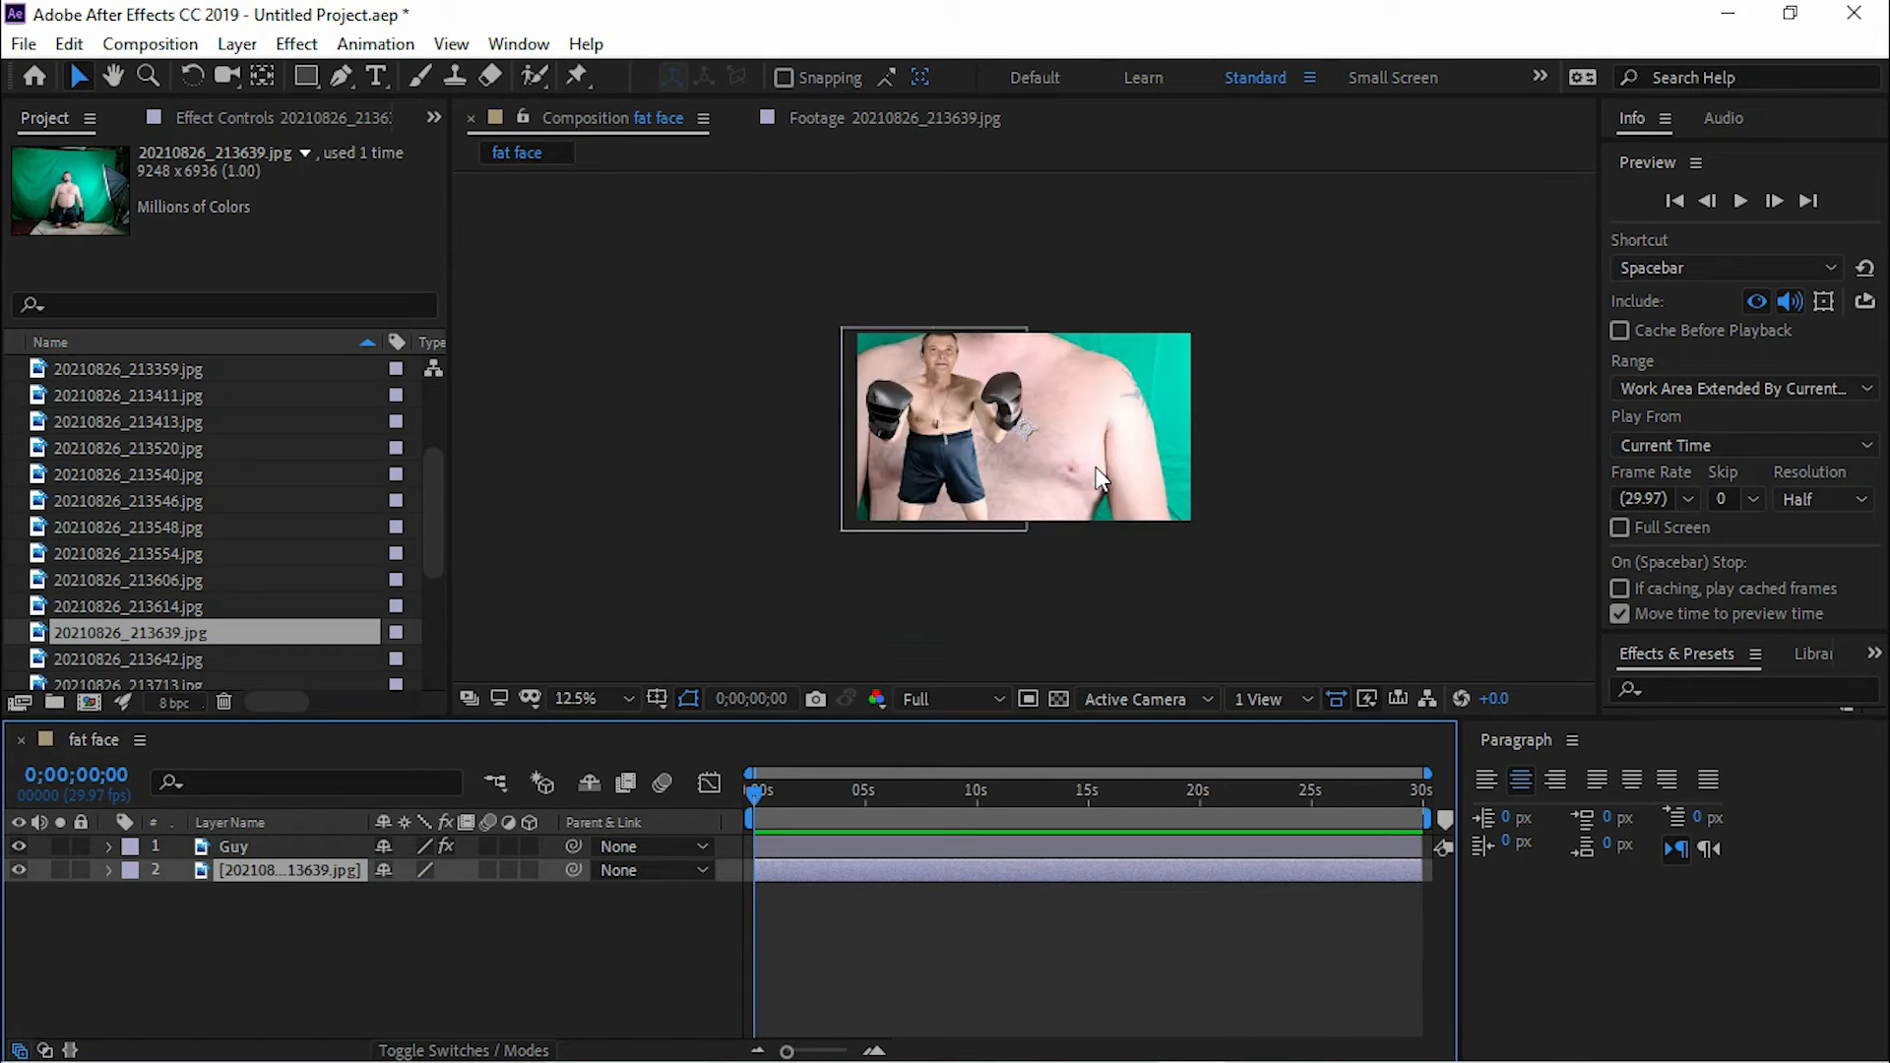
{"action": "left_click", "coordinate": [1115, 434]}
{"action": "scroll", "coordinate": [1013, 471], "scroll_direction": "down", "scroll_amount": 1}
{"action": "left_click_drag", "start_coordinate": [823, 580], "coordinate": [982, 456]}
{"action": "scroll", "coordinate": [1127, 563], "scroll_direction": "up", "scroll_amount": 1}
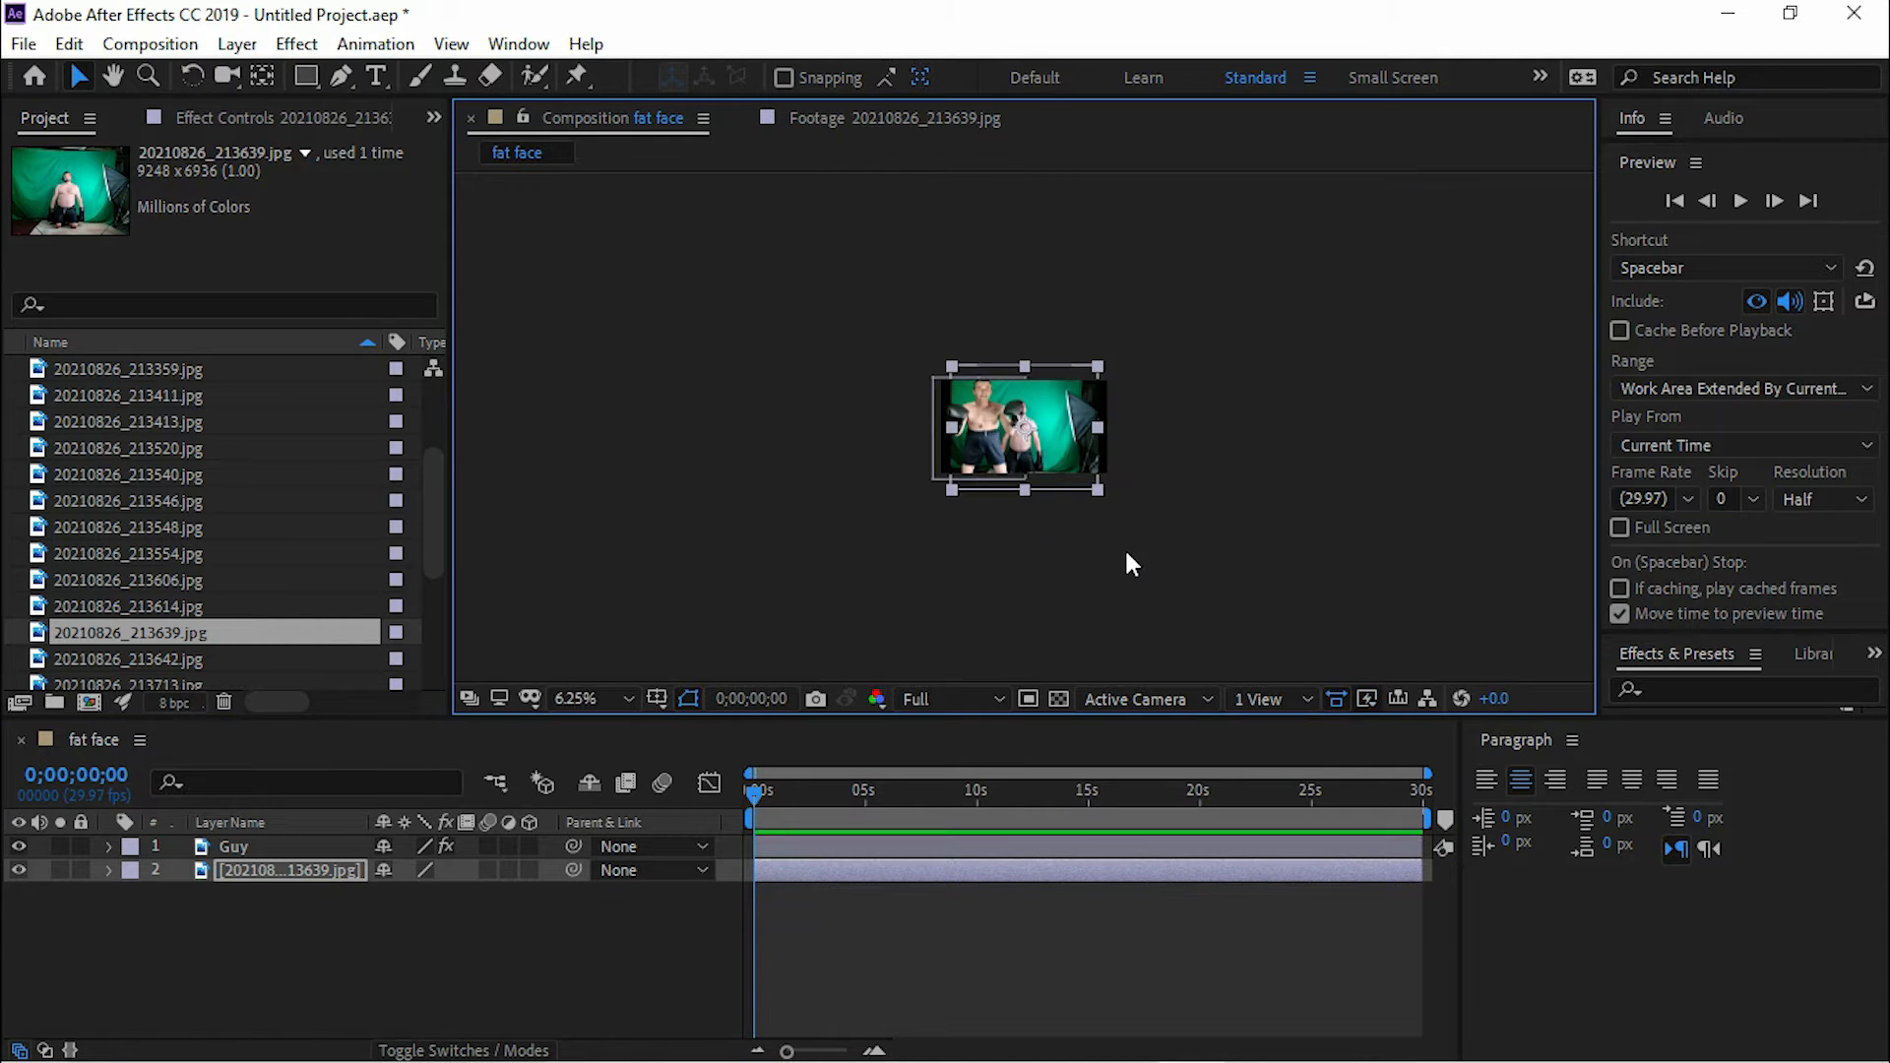
Step: Move and enlarge the second boxer's photo so he stands to the right of the first boxer at similar height, and close the footage viewer
{"action": "scroll", "coordinate": [1126, 563], "scroll_direction": "up", "scroll_amount": 2}
{"action": "left_click_drag", "start_coordinate": [1106, 493], "coordinate": [1290, 497]}
{"action": "scroll", "coordinate": [1233, 508], "scroll_direction": "up", "scroll_amount": 1}
{"action": "scroll", "coordinate": [1230, 511], "scroll_direction": "down", "scroll_amount": 1}
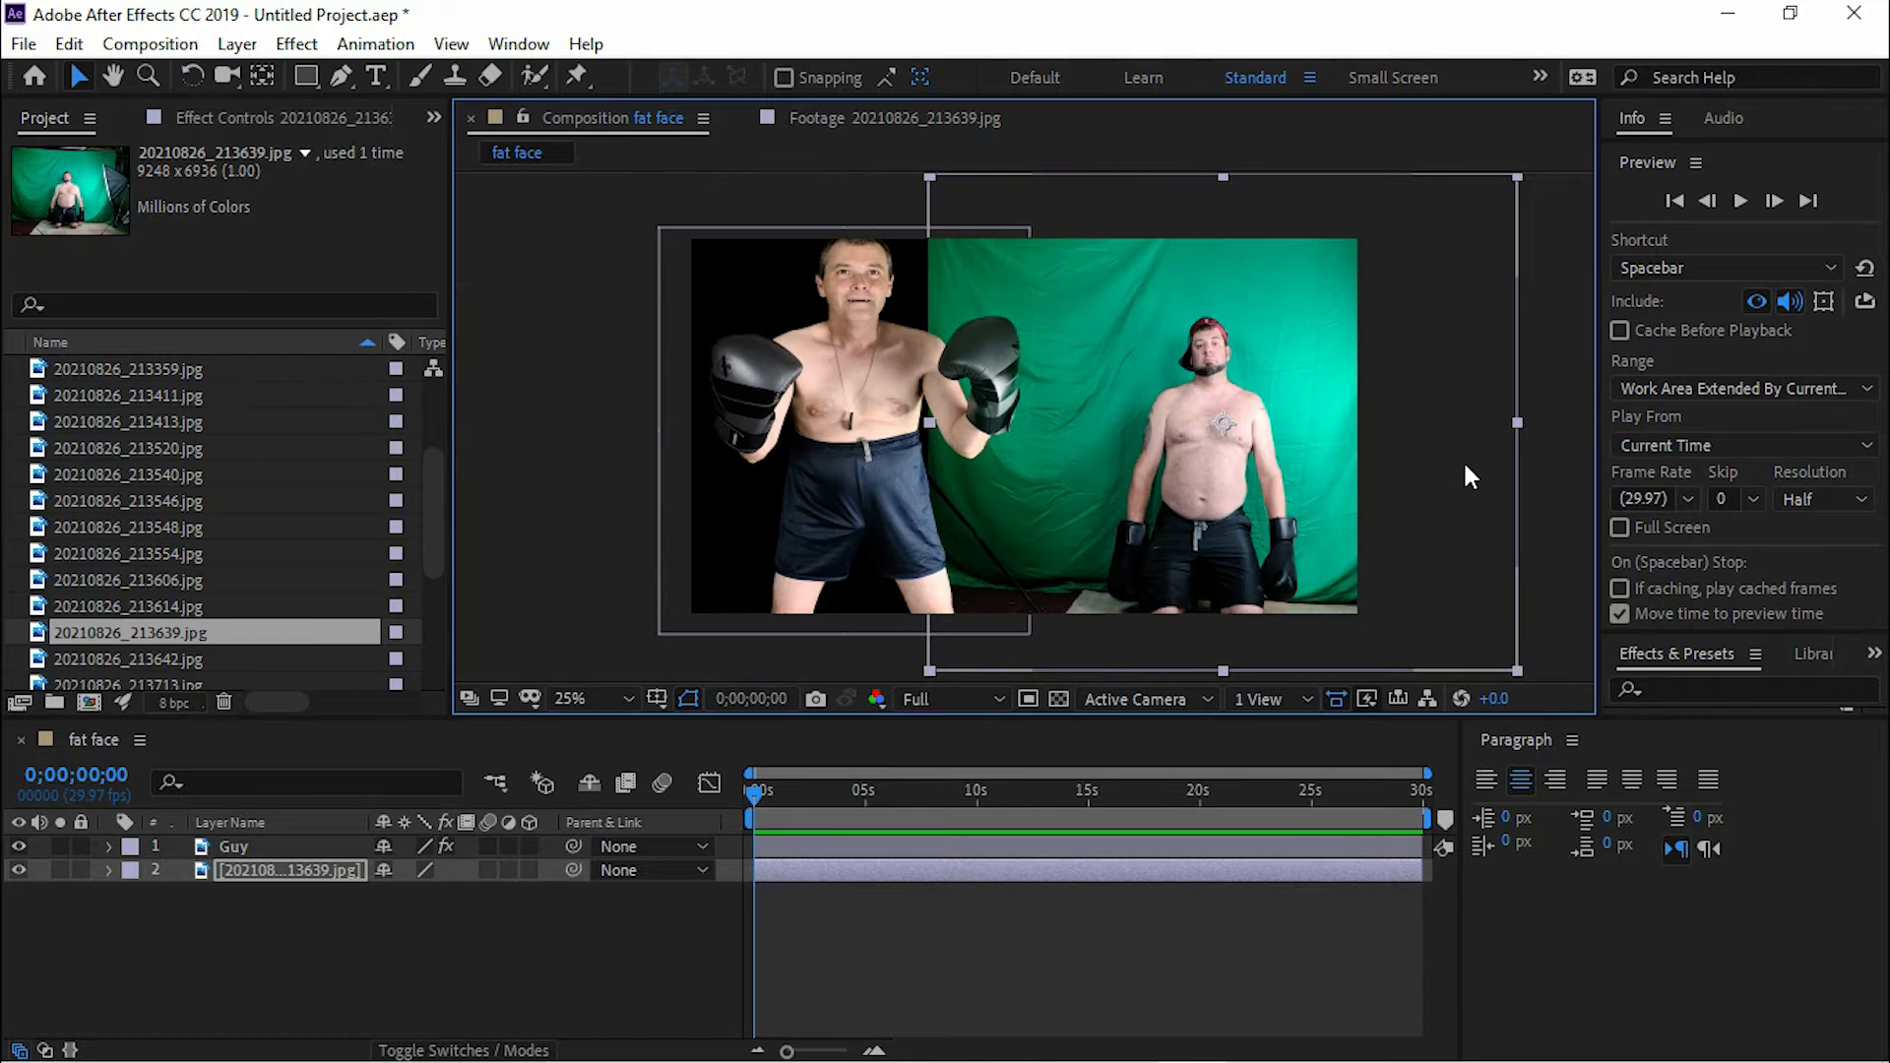
{"action": "left_click_drag", "start_coordinate": [1518, 179], "coordinate": [1713, 45]}
{"action": "mouse_move", "coordinate": [1255, 430]}
{"action": "left_mouse_down"}
{"action": "mouse_move", "coordinate": [1194, 422]}
{"action": "mouse_move", "coordinate": [1218, 387]}
{"action": "mouse_move", "coordinate": [1202, 389]}
{"action": "left_mouse_up"}
{"action": "mouse_move", "coordinate": [1261, 447]}
{"action": "left_mouse_down"}
{"action": "mouse_move", "coordinate": [1252, 429]}
{"action": "mouse_move", "coordinate": [1271, 437]}
{"action": "left_mouse_up"}
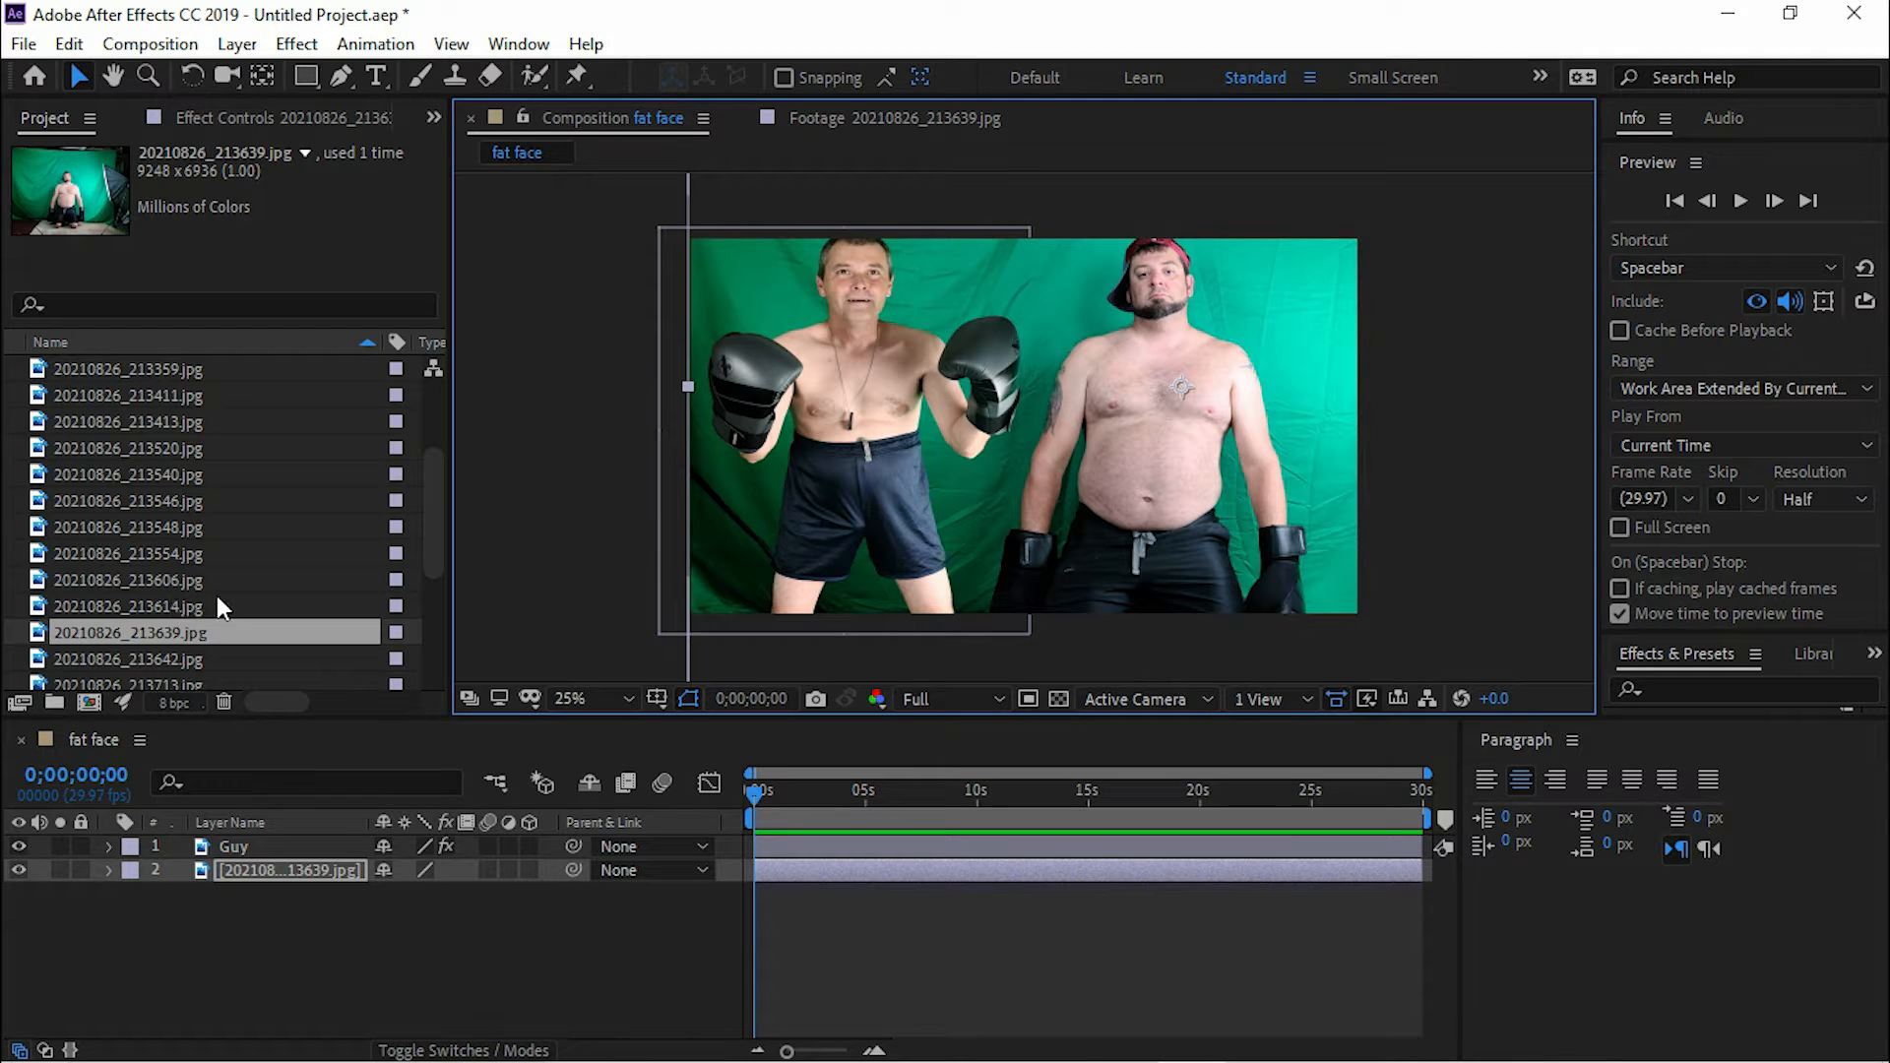
{"action": "left_click", "coordinate": [742, 118]}
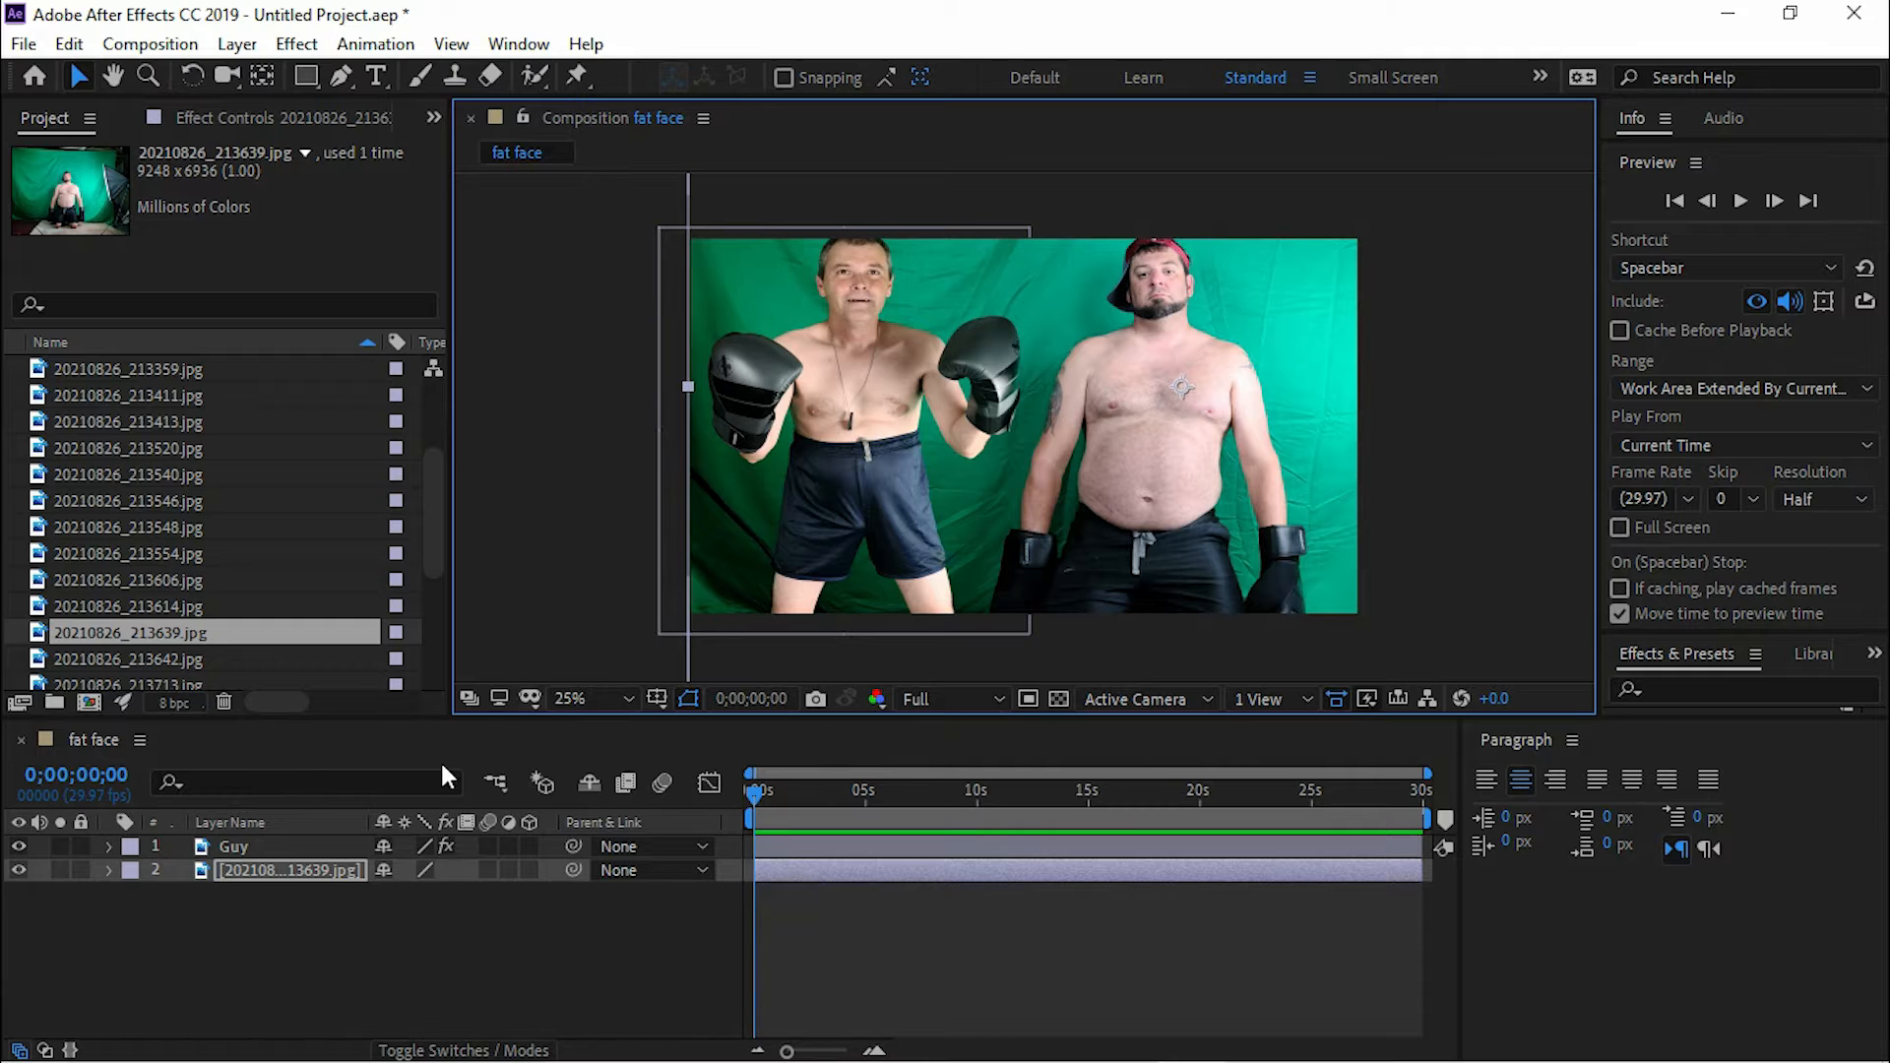
Step: Rename the 20210826_213639.jpg layer with the second boxer's name
{"action": "left_click", "coordinate": [267, 843]}
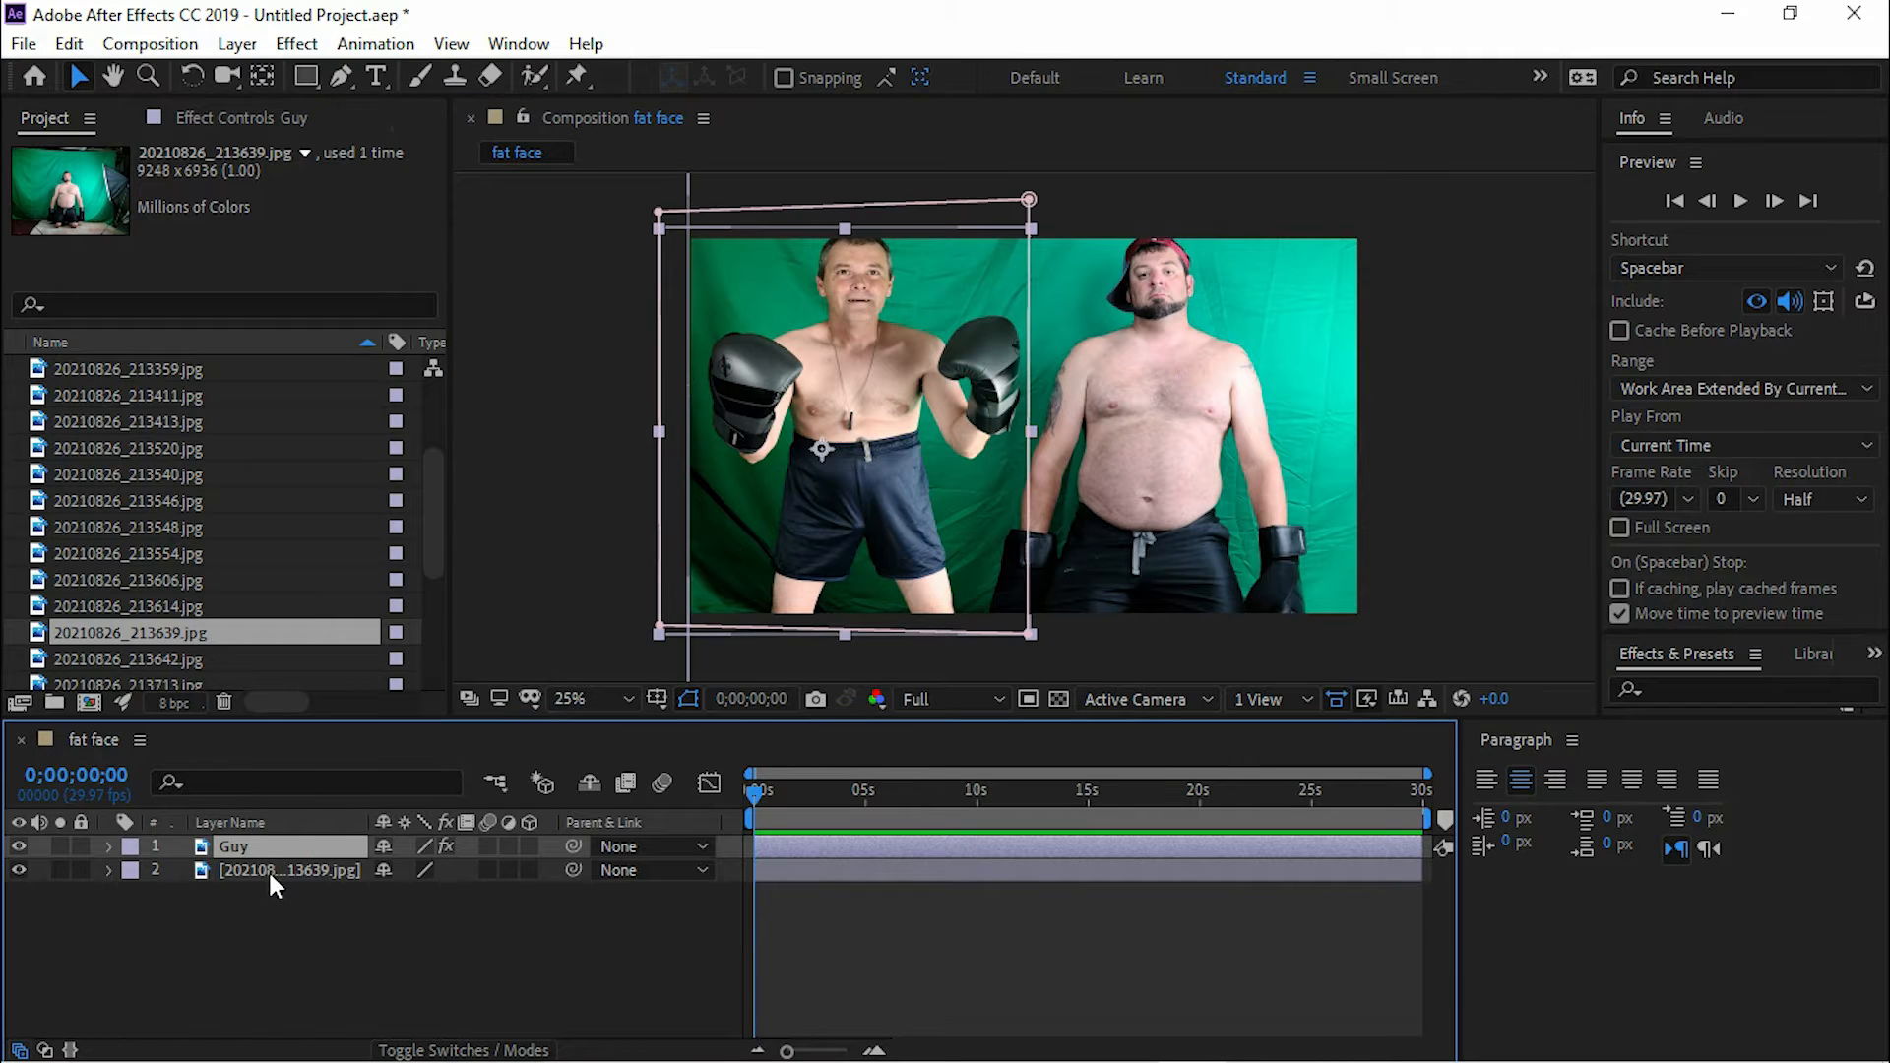
{"action": "left_click", "coordinate": [268, 870]}
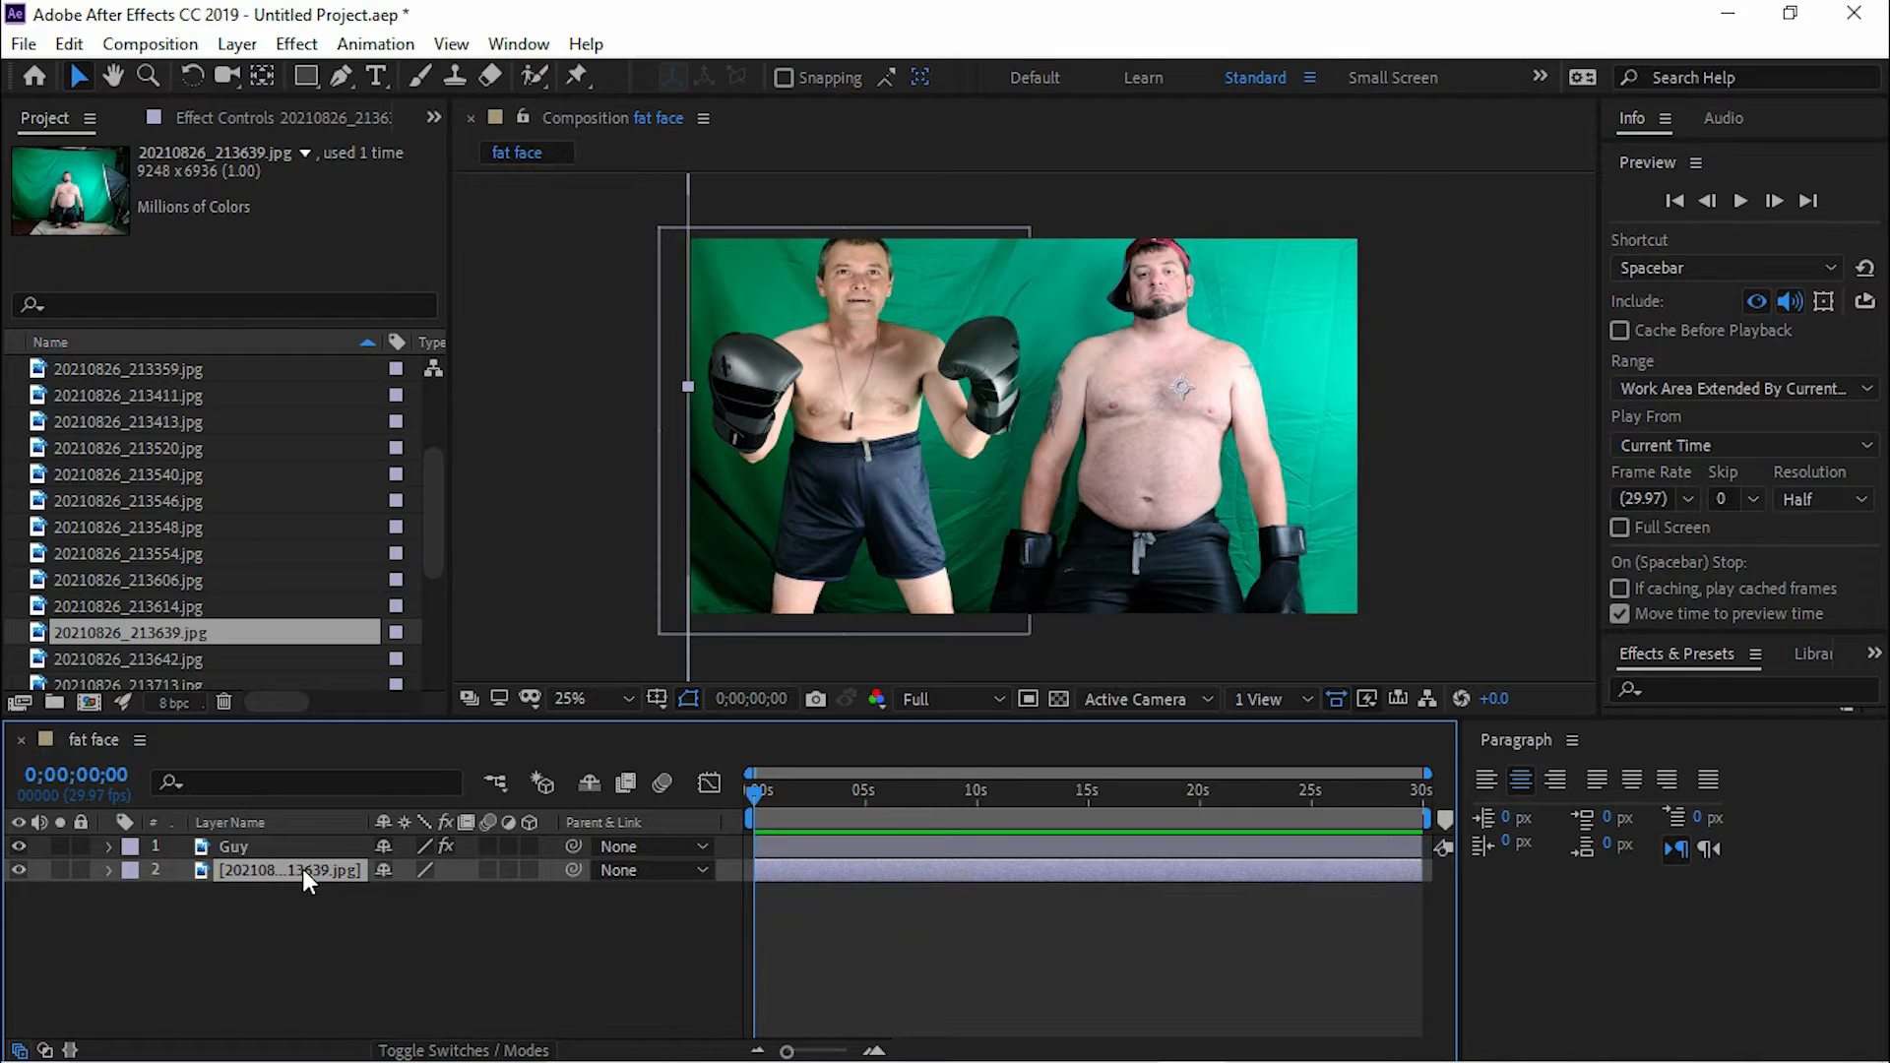
{"action": "key", "text": "Return"}
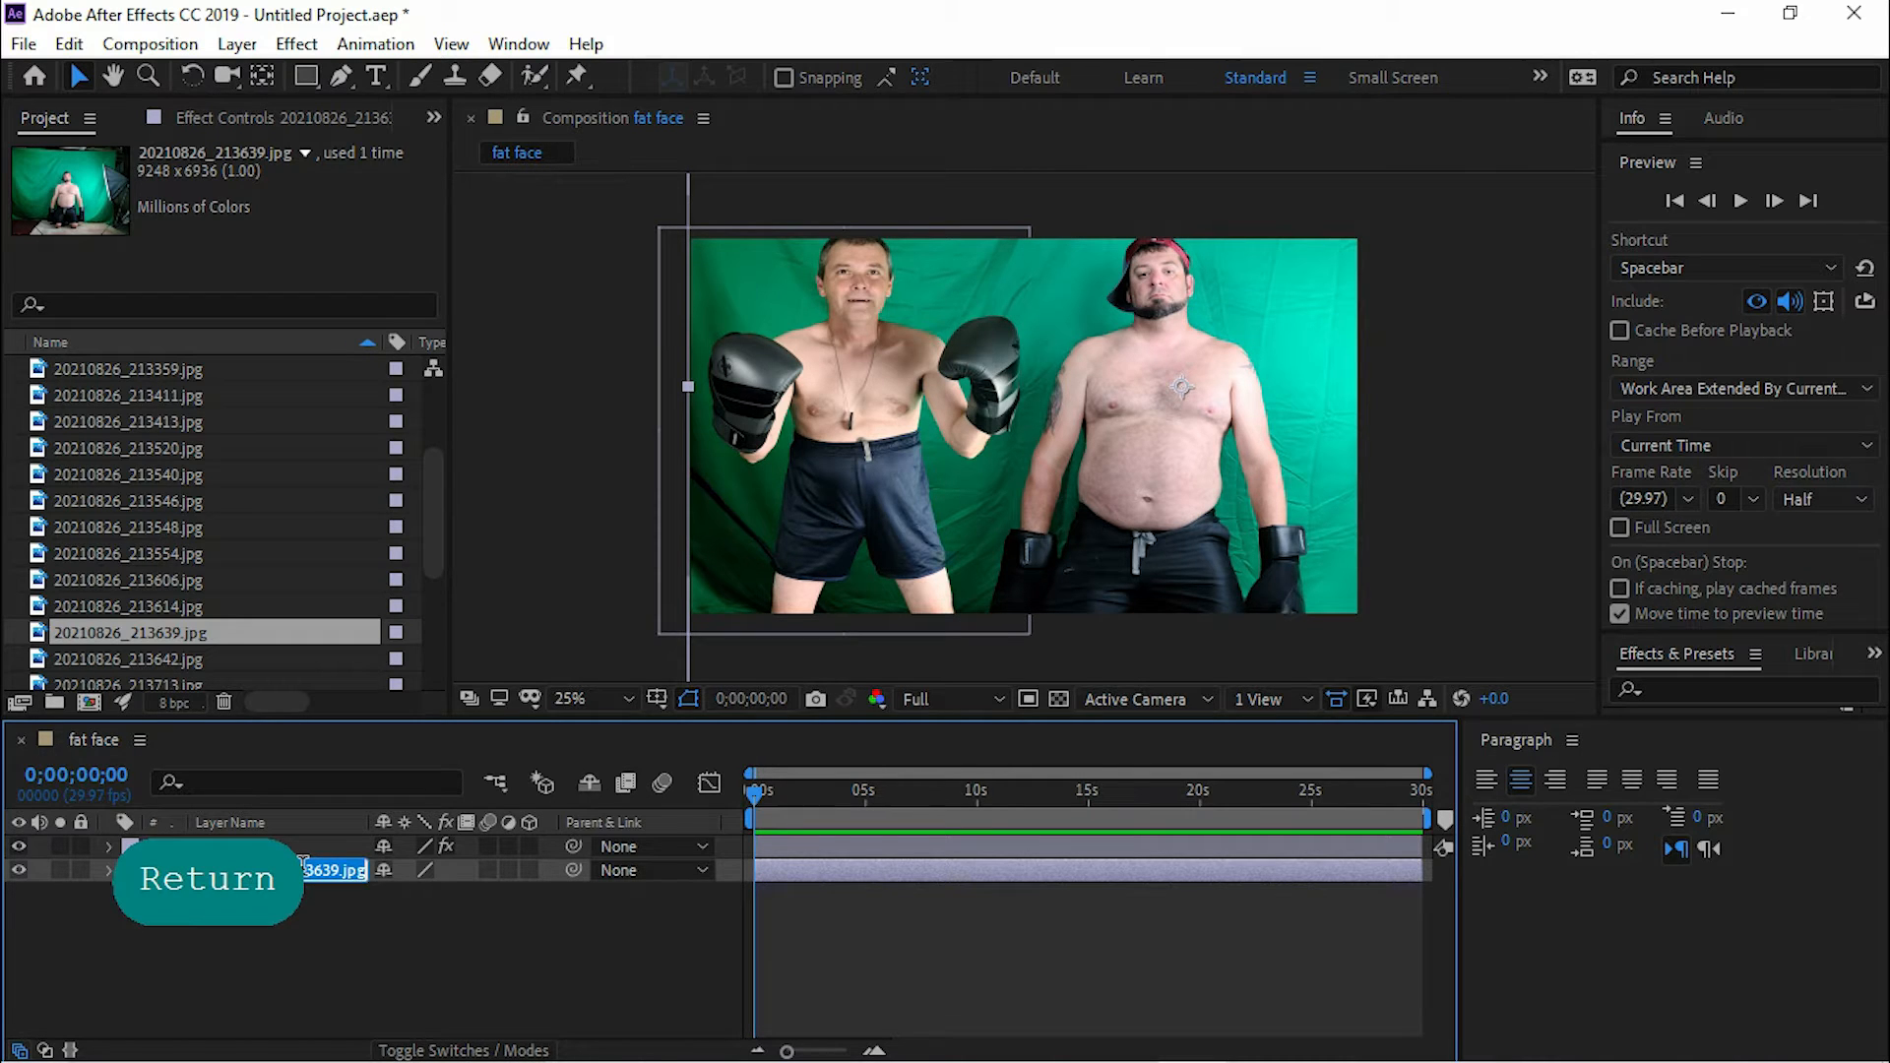
{"action": "type", "text": "Ed J"}
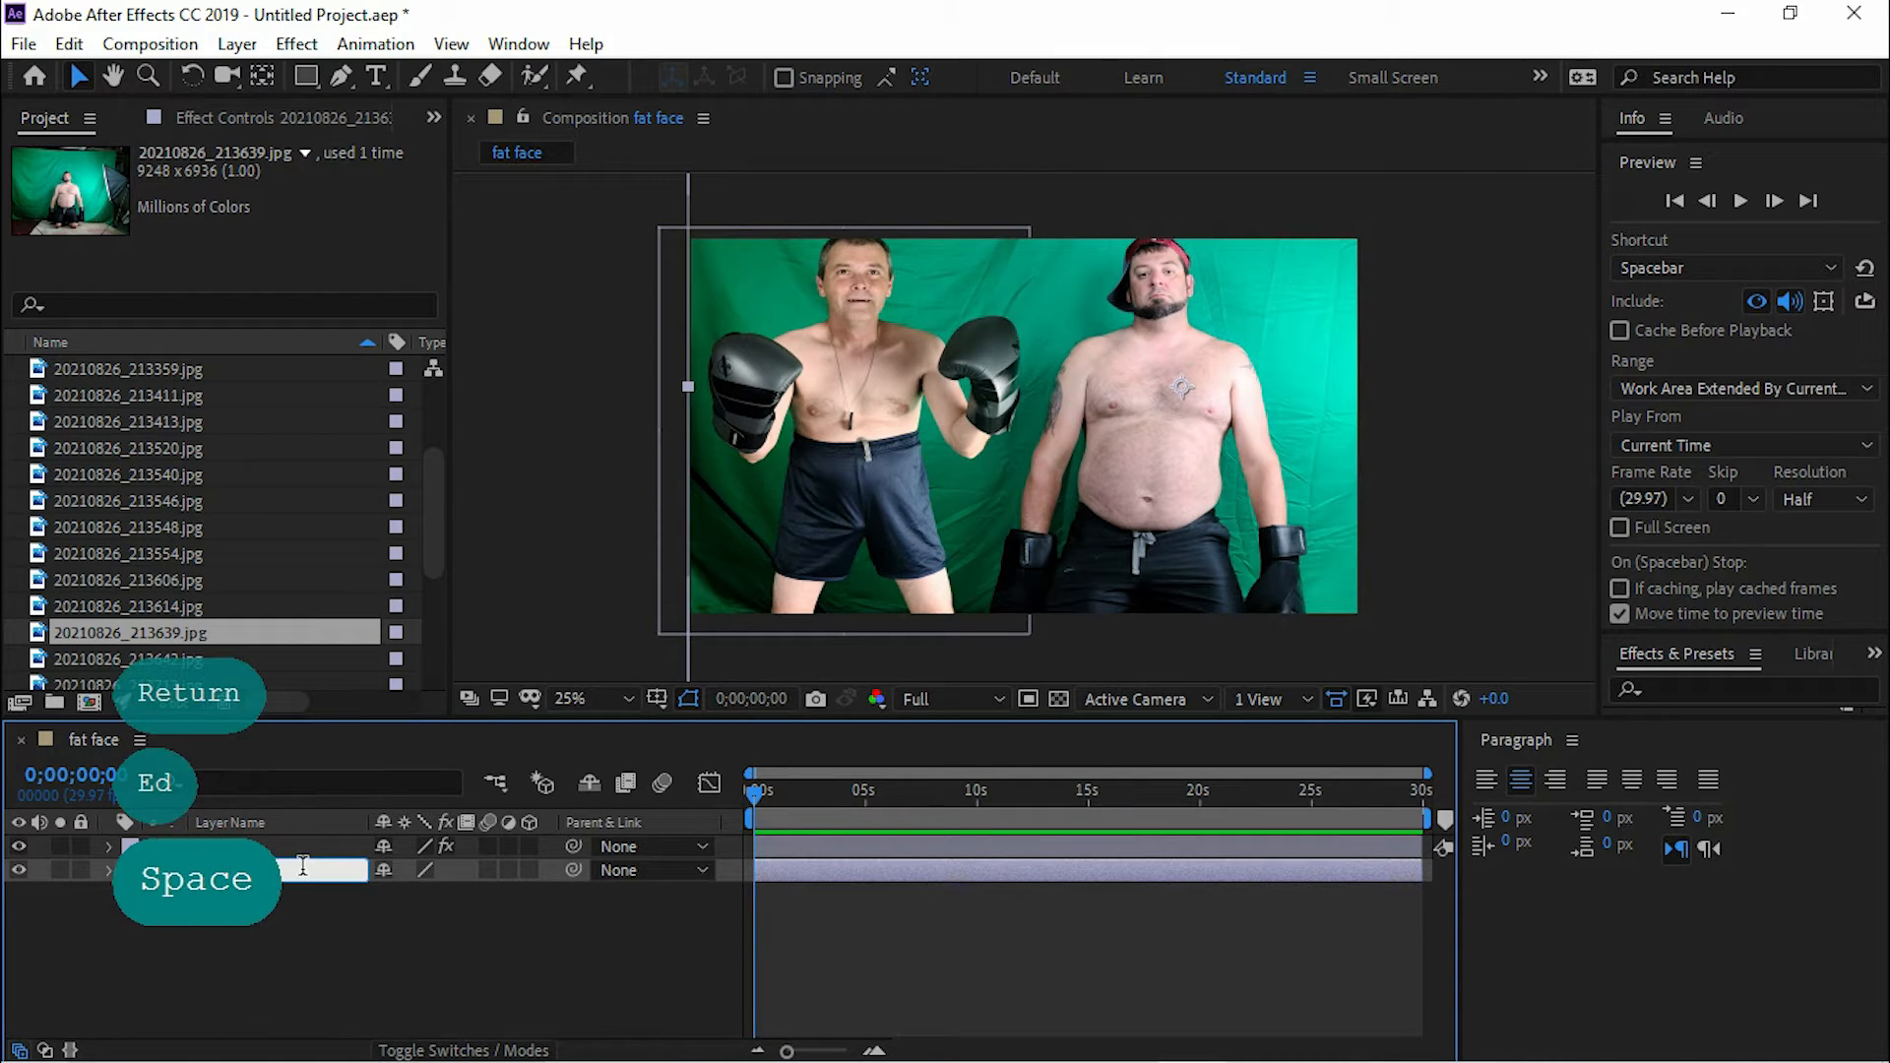
{"action": "left_click", "coordinate": [258, 874]}
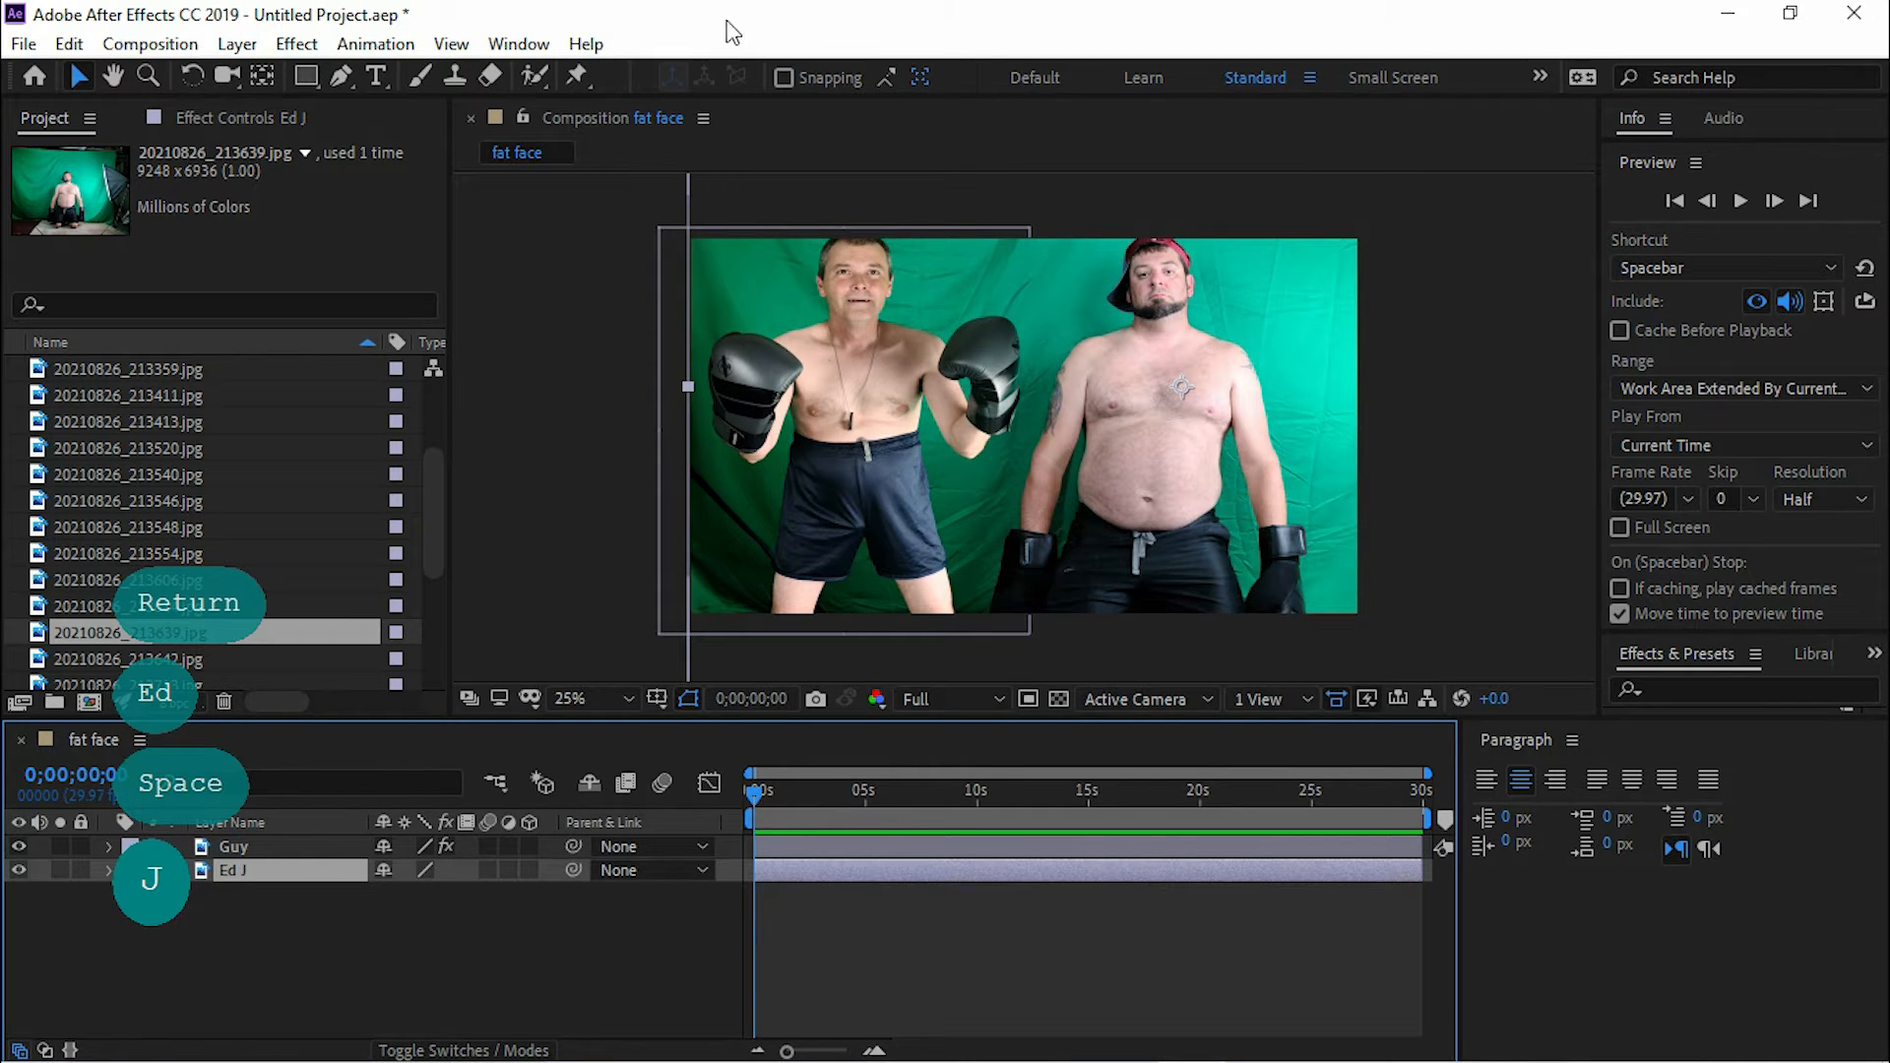
Step: Apply Keylight (1.2) to the second boxer's layer and sample the green backdrop to his right as the Screen Colour
{"action": "left_click", "coordinate": [291, 46]}
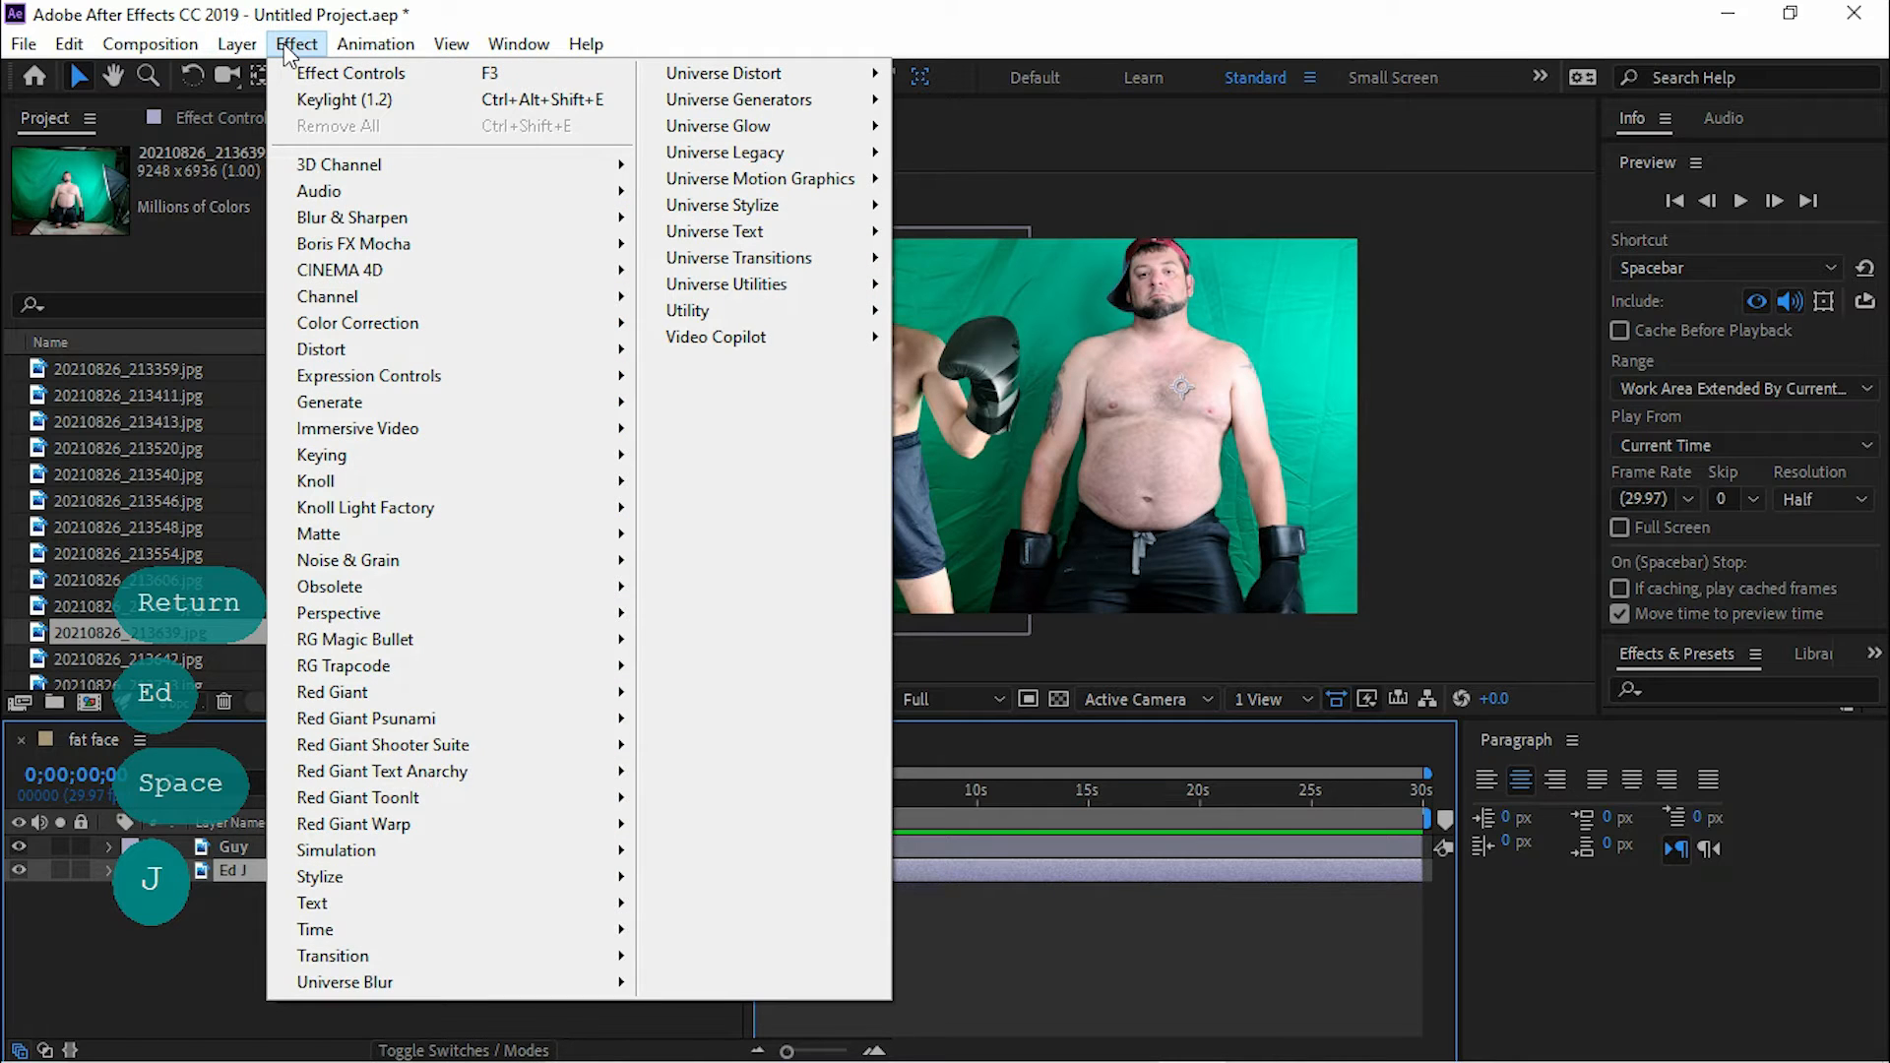
{"action": "mouse_move", "coordinate": [316, 329]}
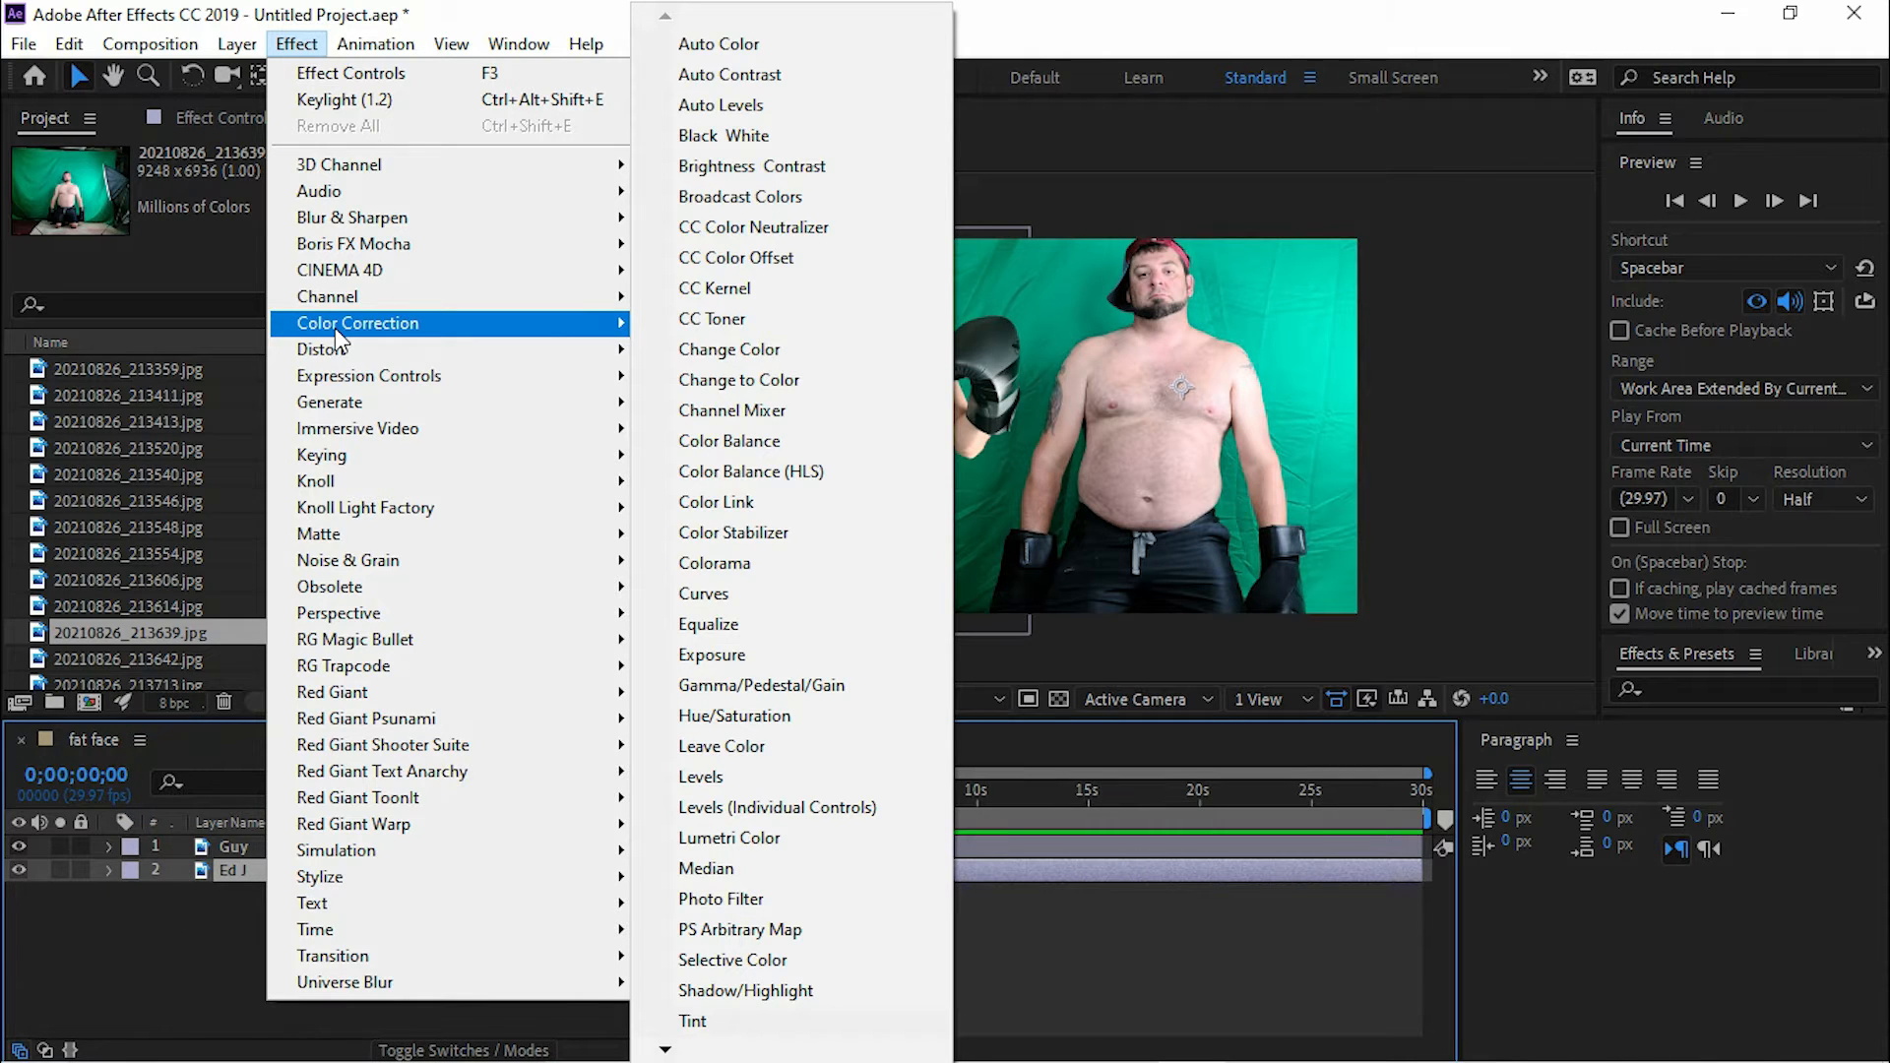
{"action": "mouse_move", "coordinate": [358, 294]}
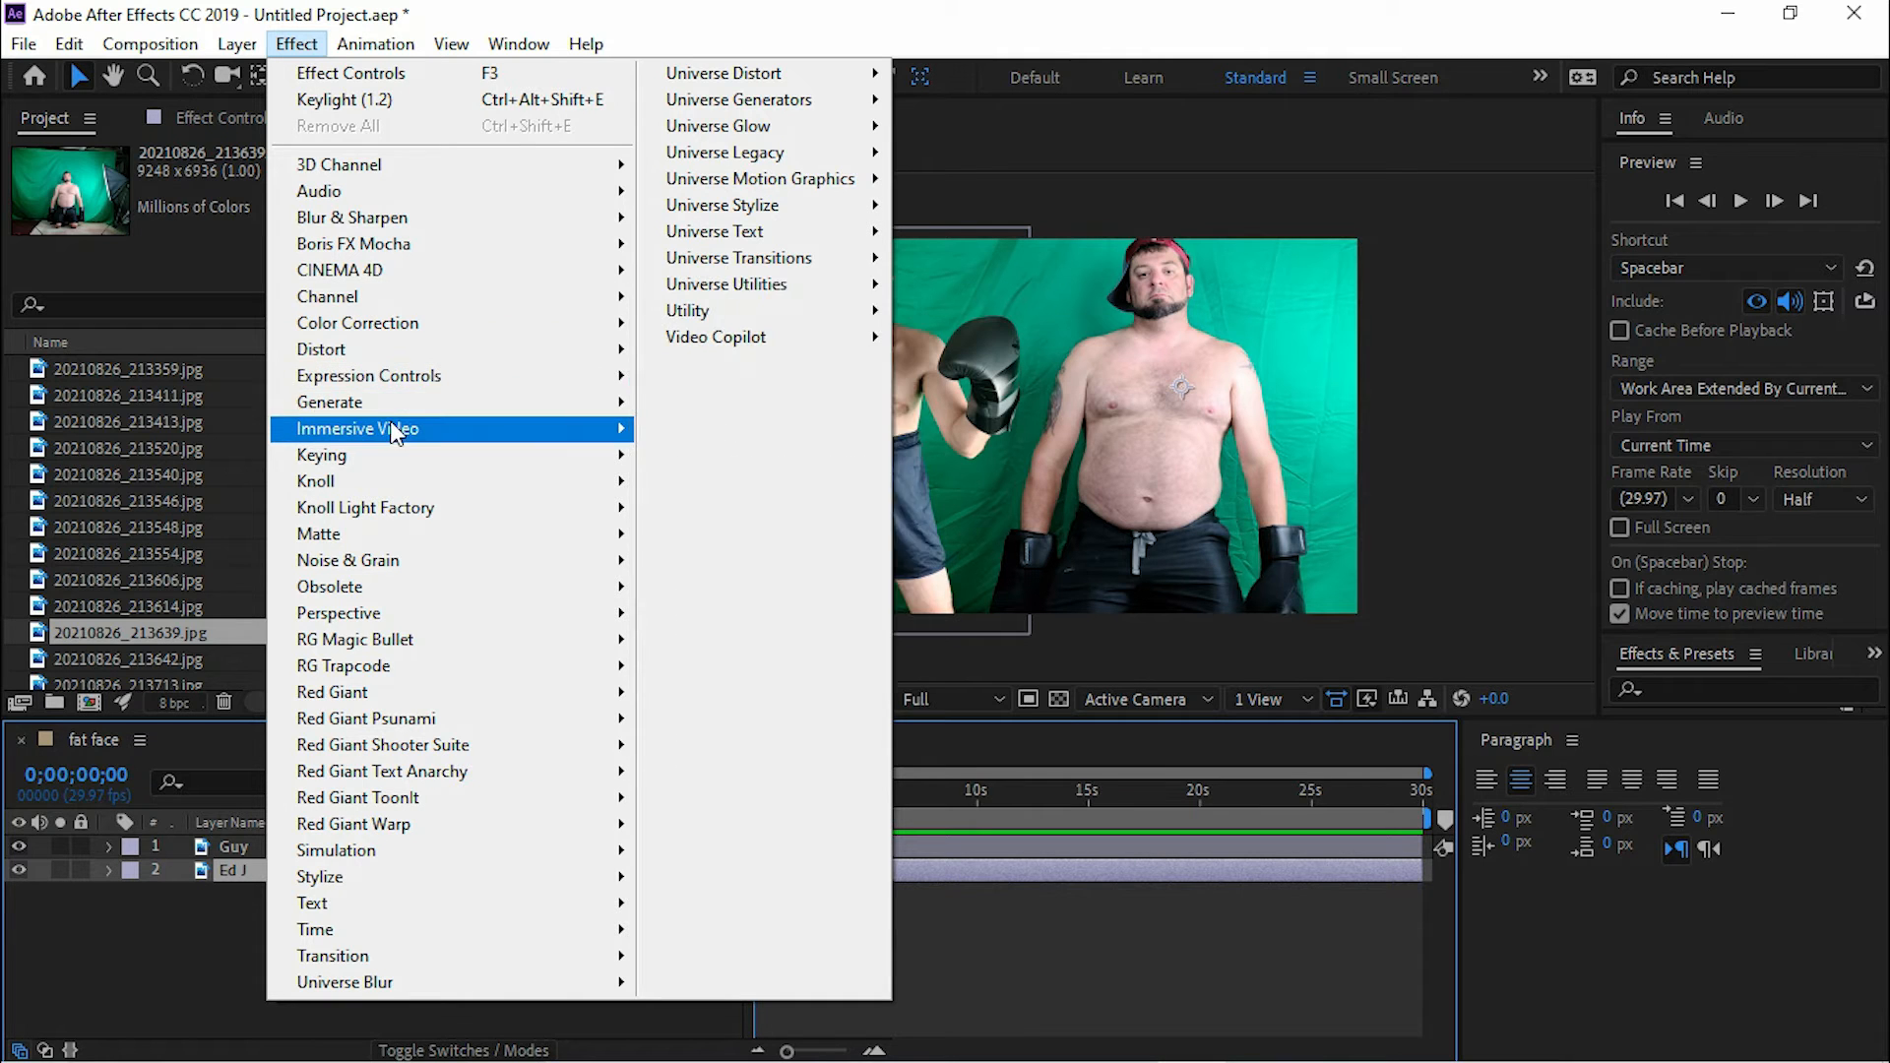
{"action": "mouse_move", "coordinate": [396, 458]}
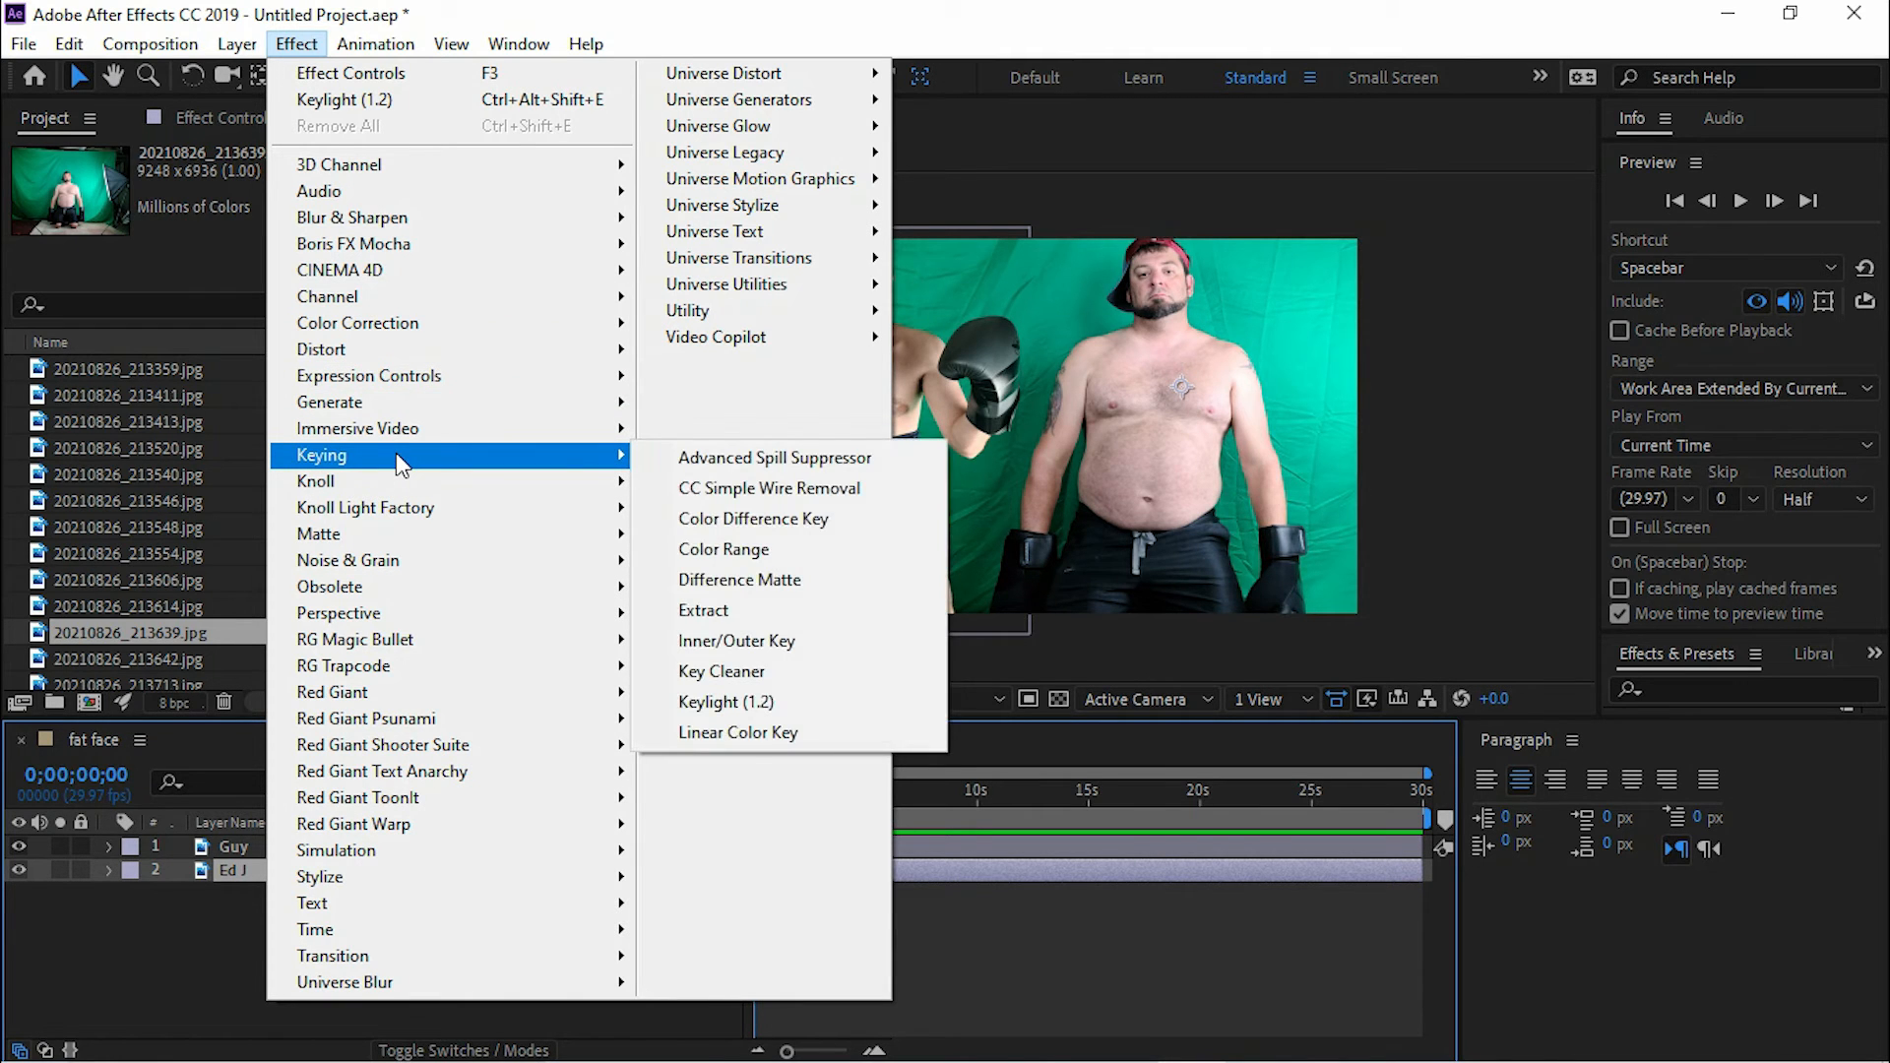
{"action": "left_click", "coordinate": [767, 700]}
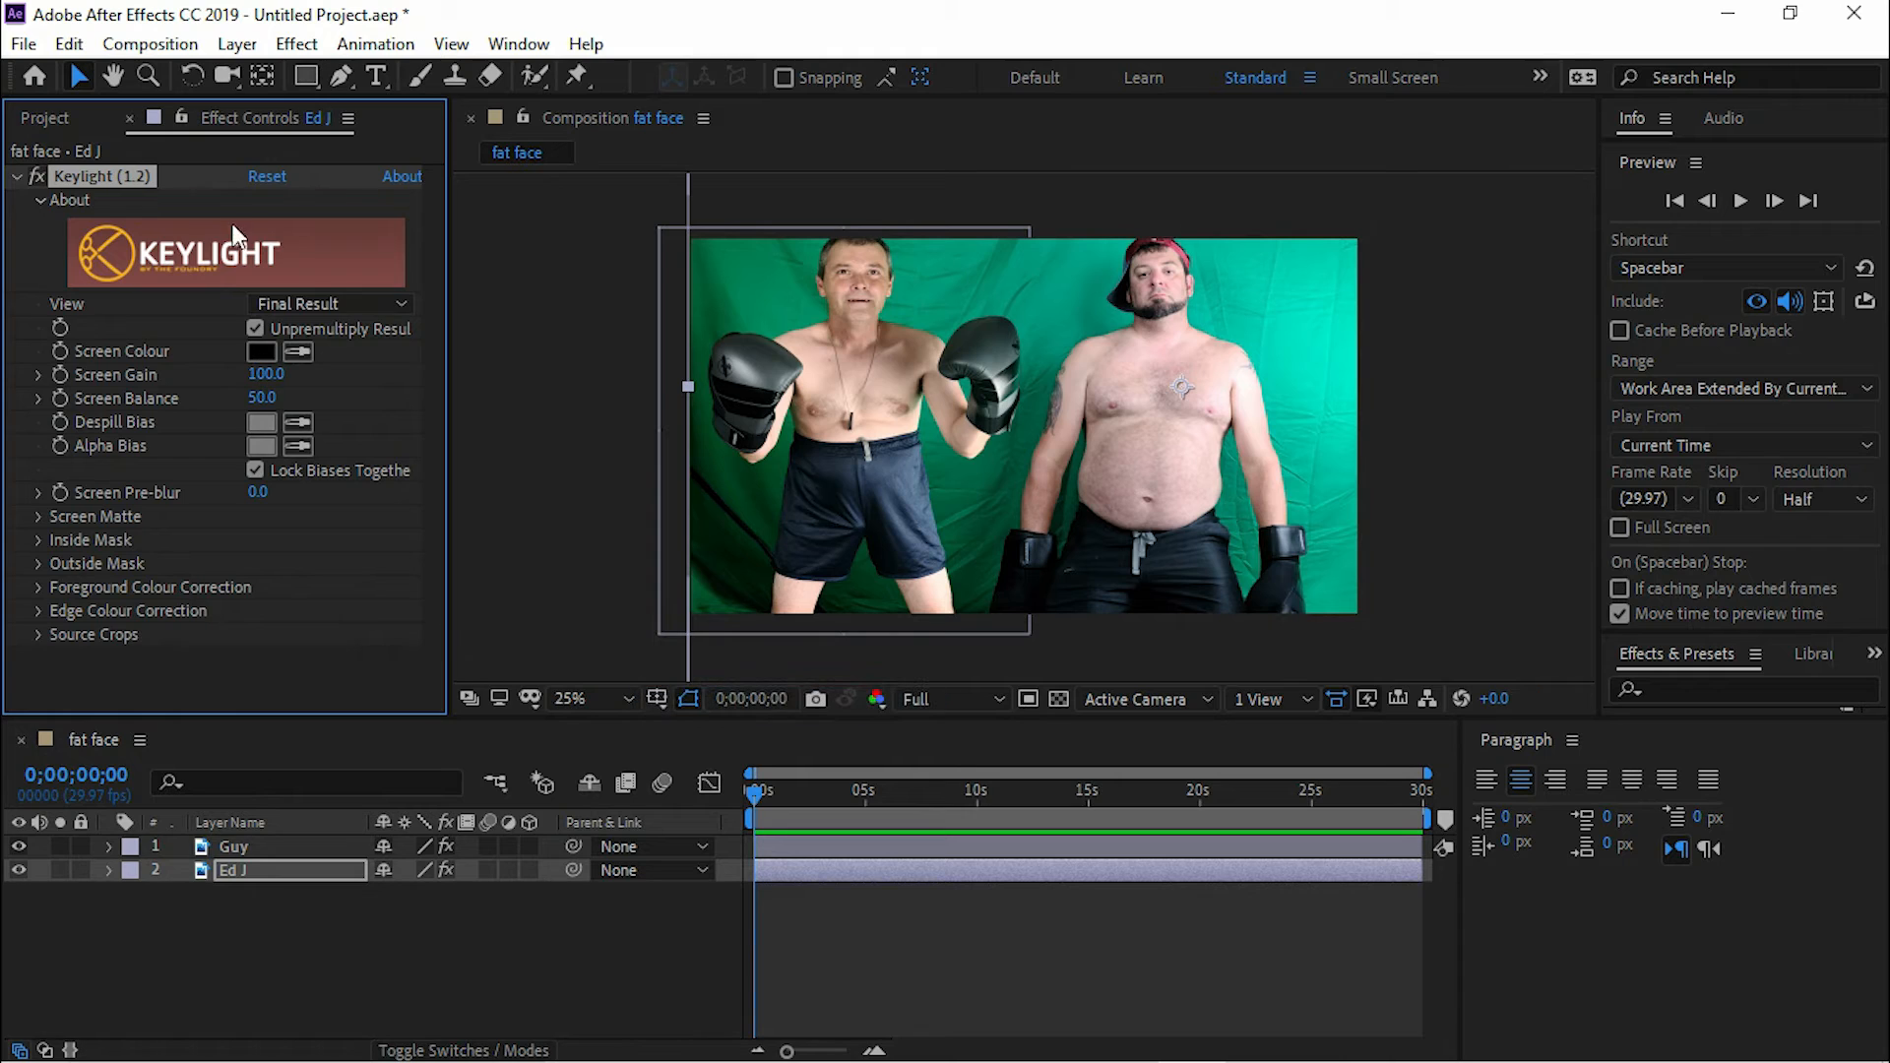
{"action": "left_click", "coordinate": [298, 352]}
{"action": "left_click", "coordinate": [1344, 351]}
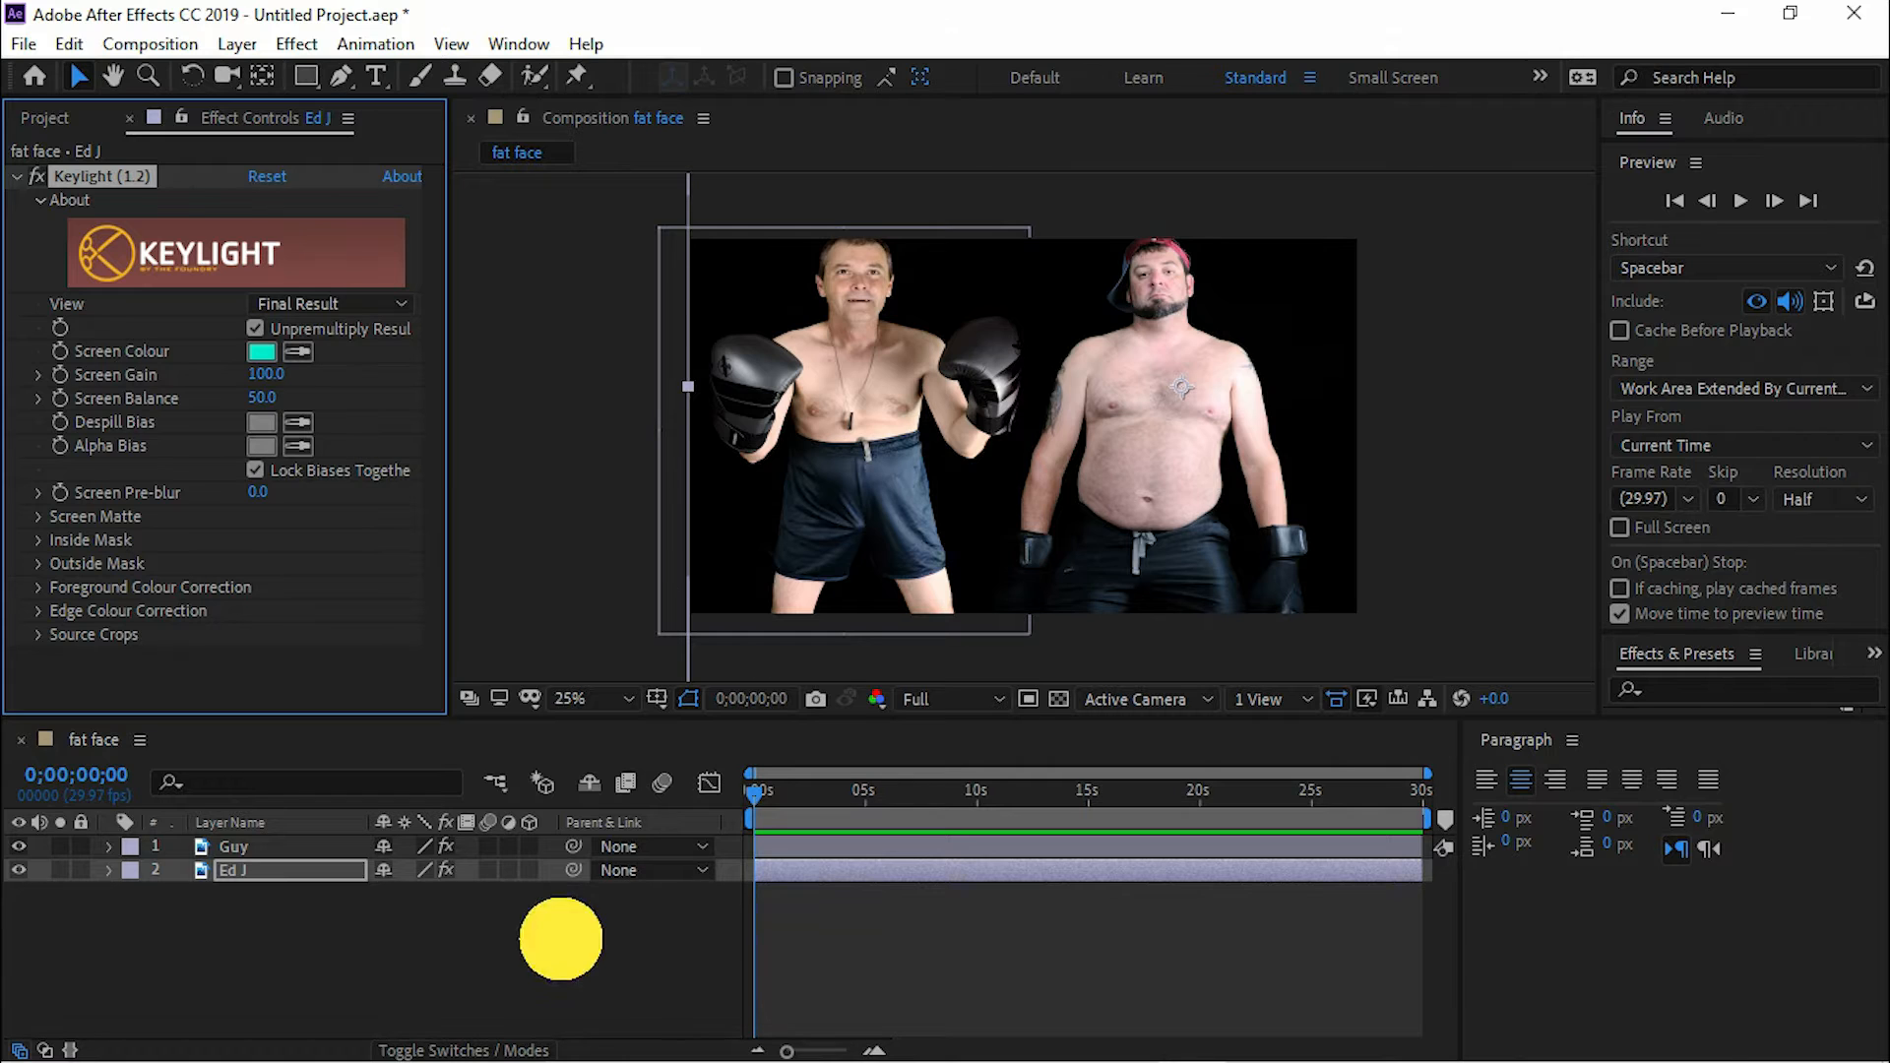
{"action": "left_click", "coordinate": [560, 936]}
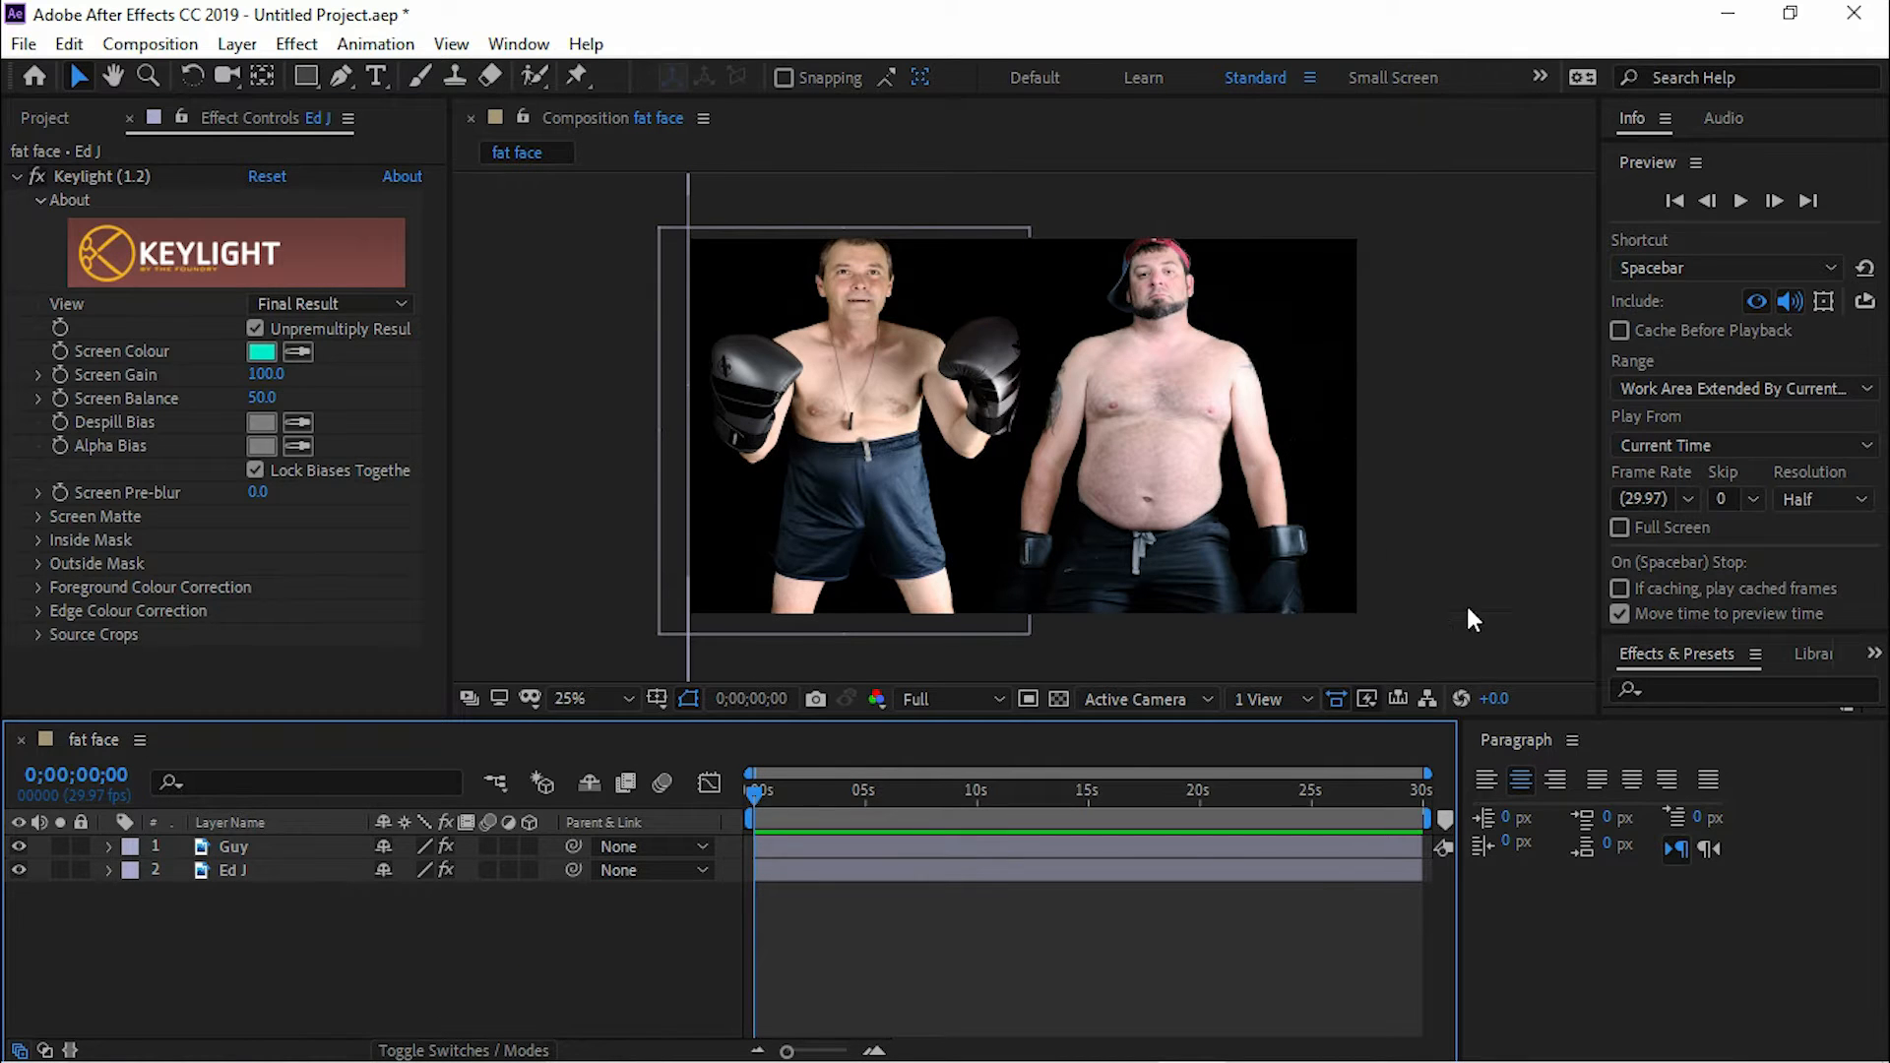
{"action": "key", "text": "period"}
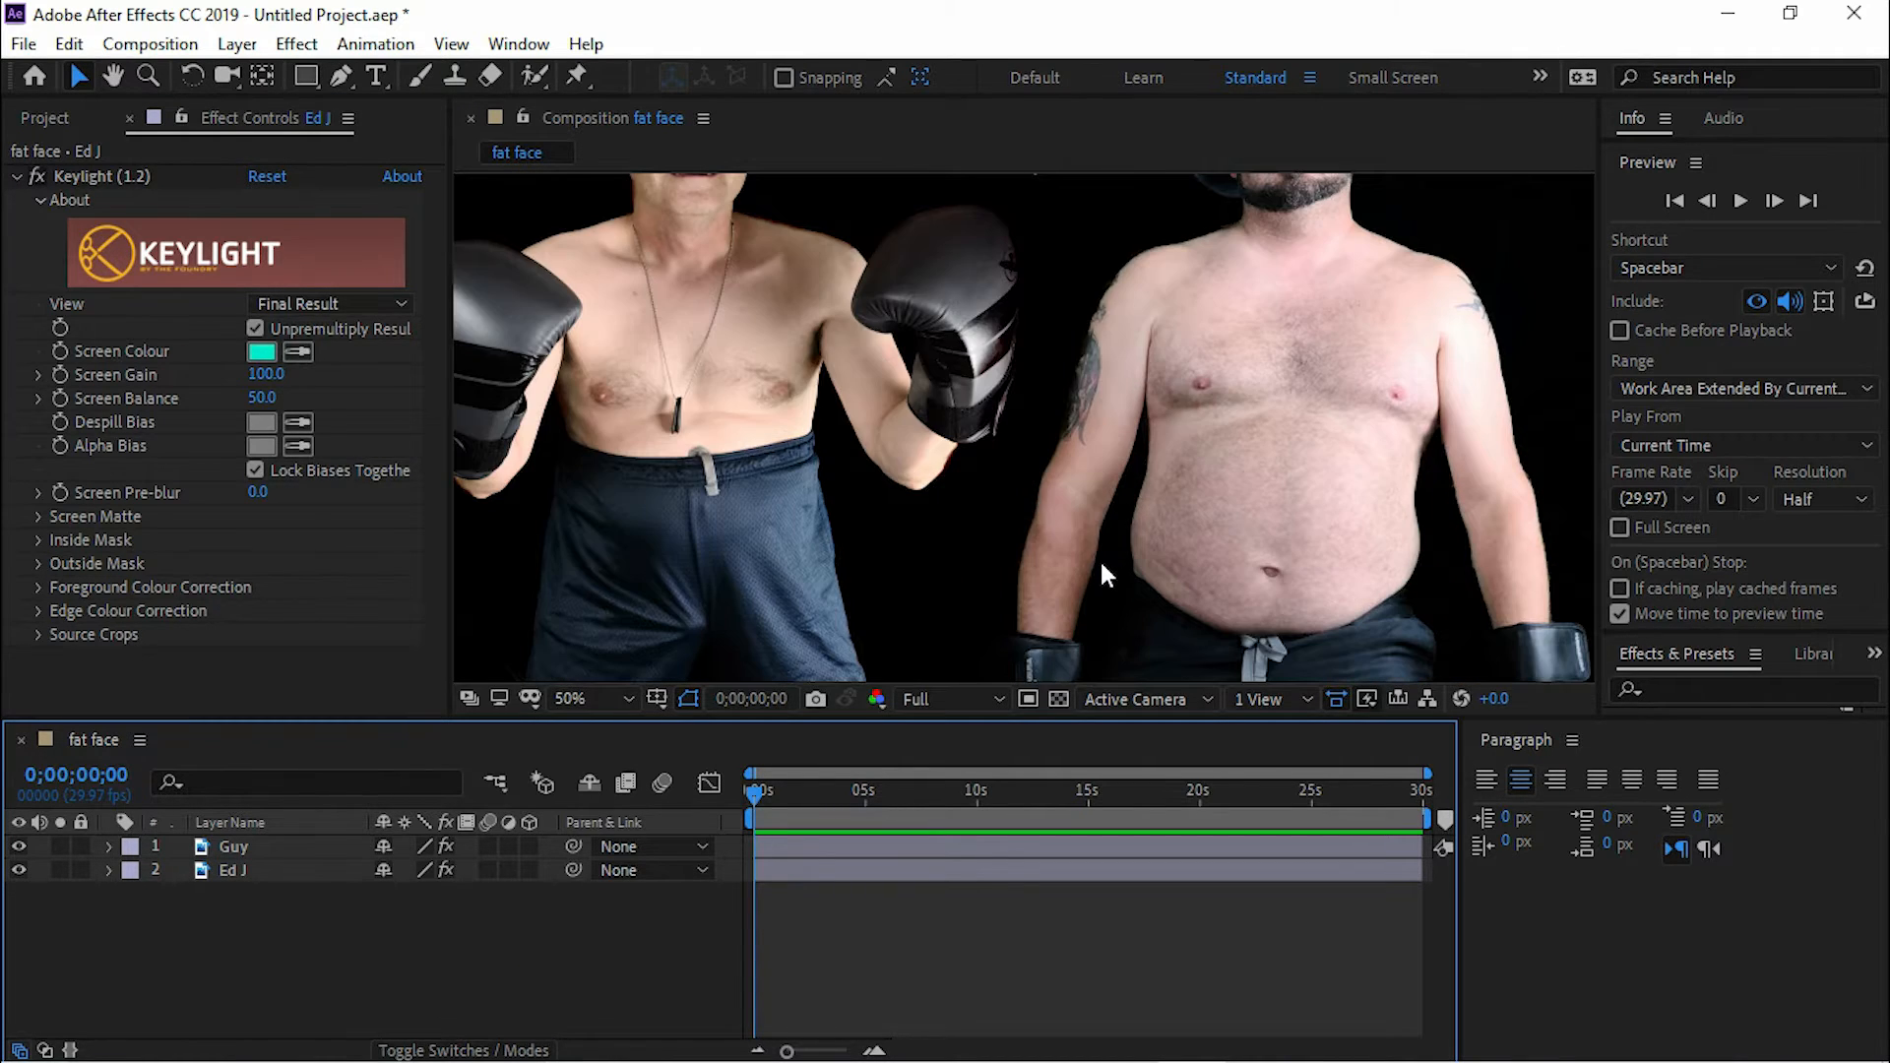
Step: Switch to the video player, review the boxers' captioned shots near the clip's end, and close the player
{"action": "key", "text": "comma"}
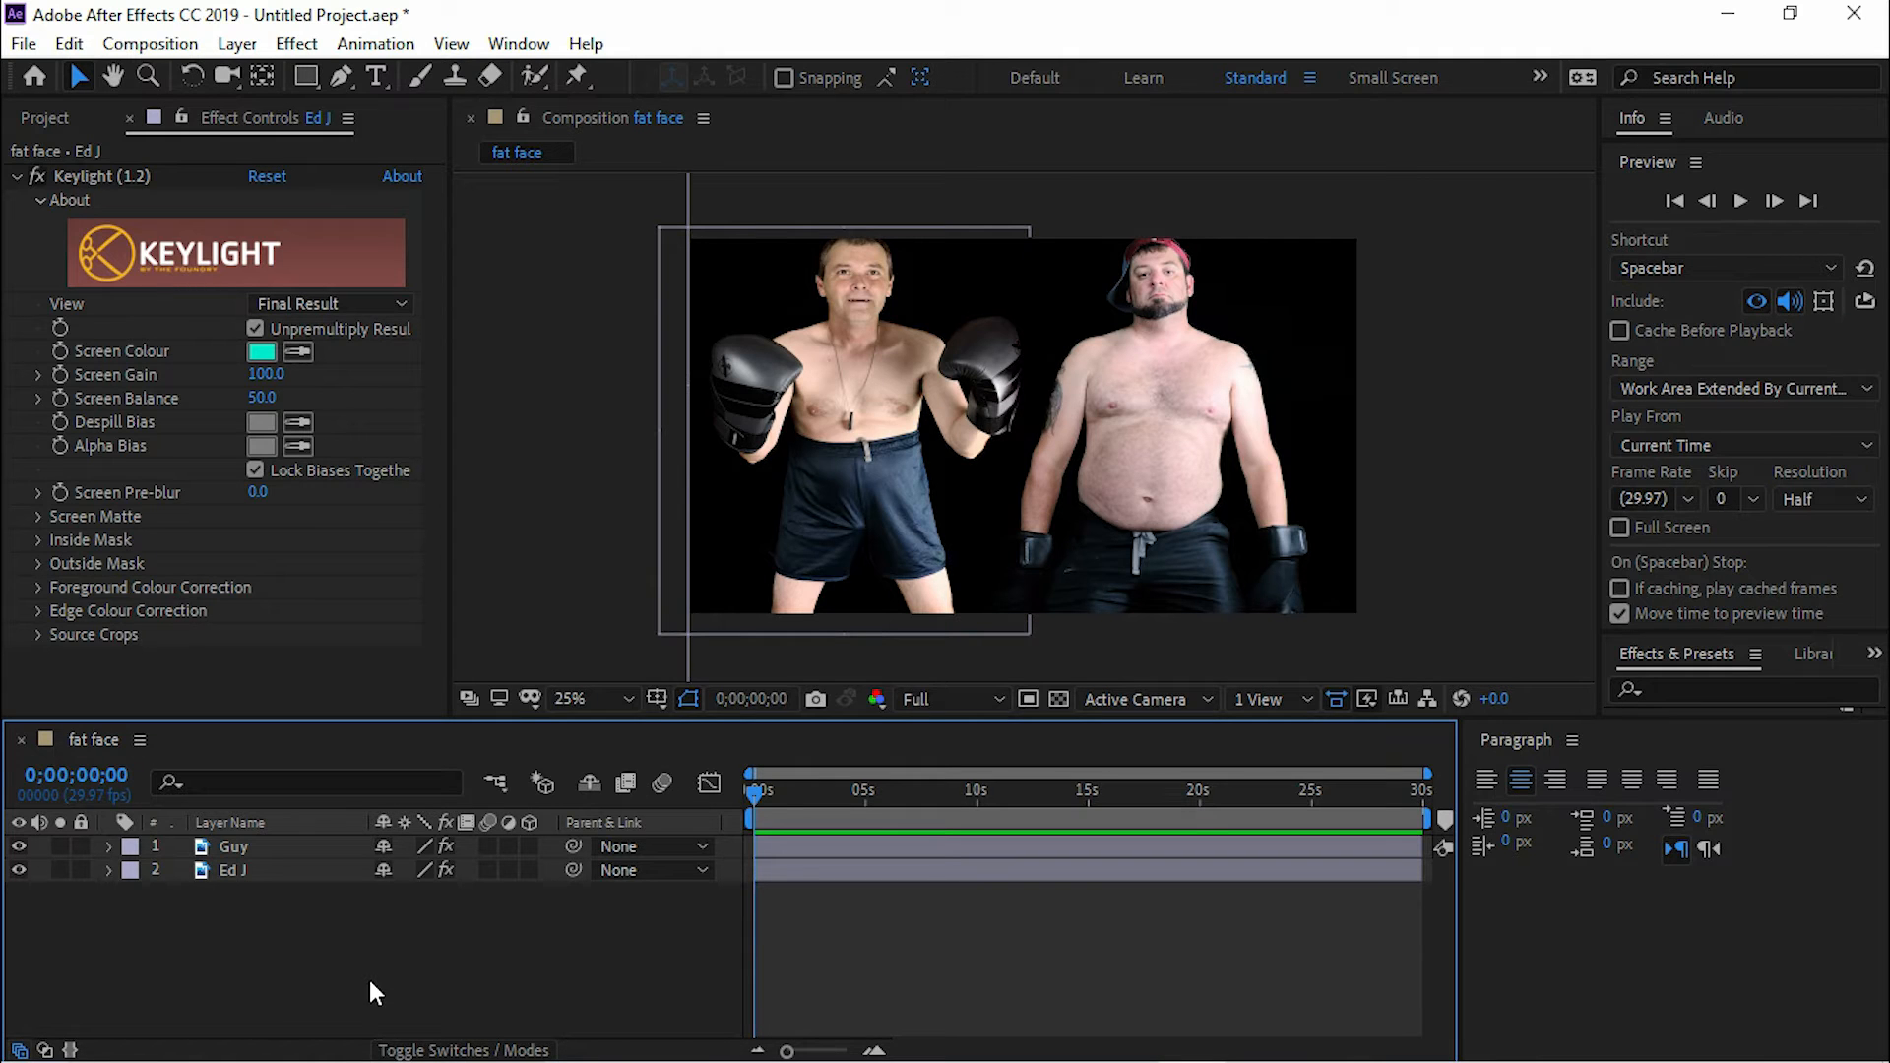
{"action": "mouse_move", "coordinate": [512, 1061]}
{"action": "key", "text": "alt+Tab"}
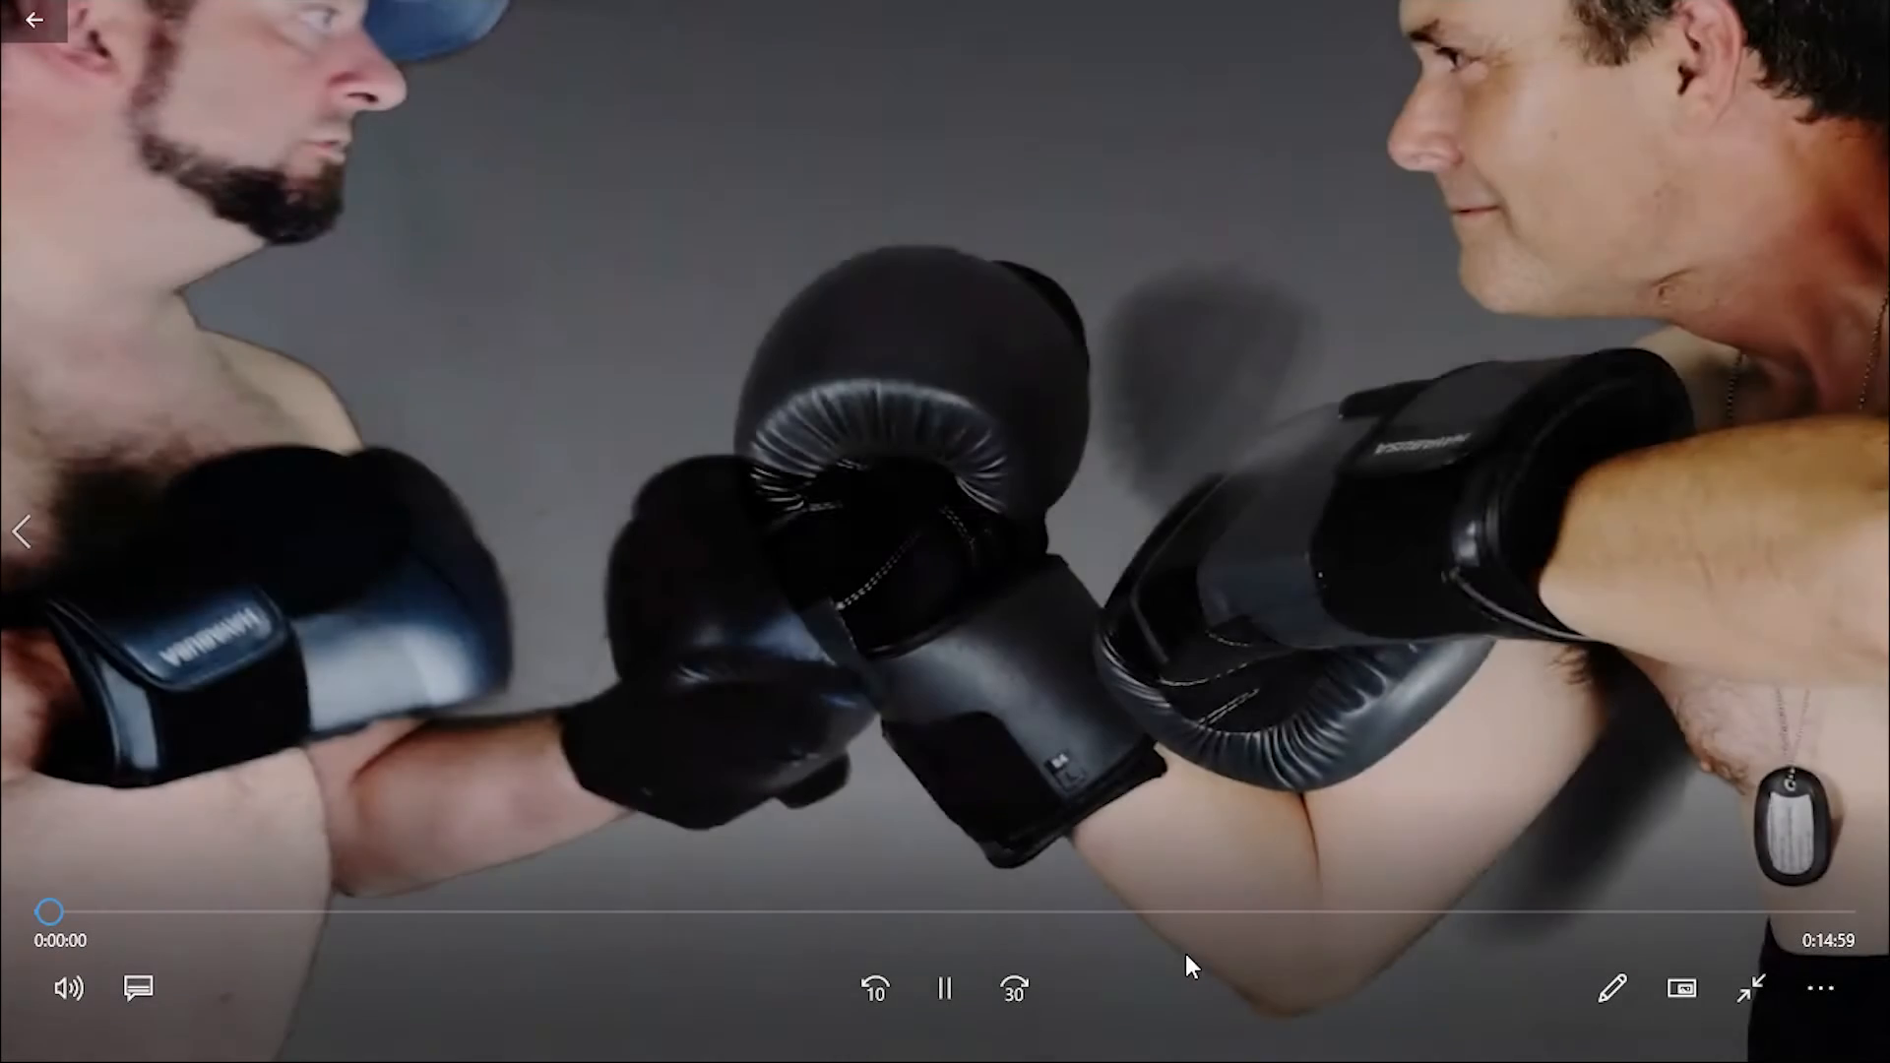
{"action": "left_click", "coordinate": [1335, 910]}
{"action": "left_click_drag", "start_coordinate": [1334, 910], "coordinate": [1814, 917]}
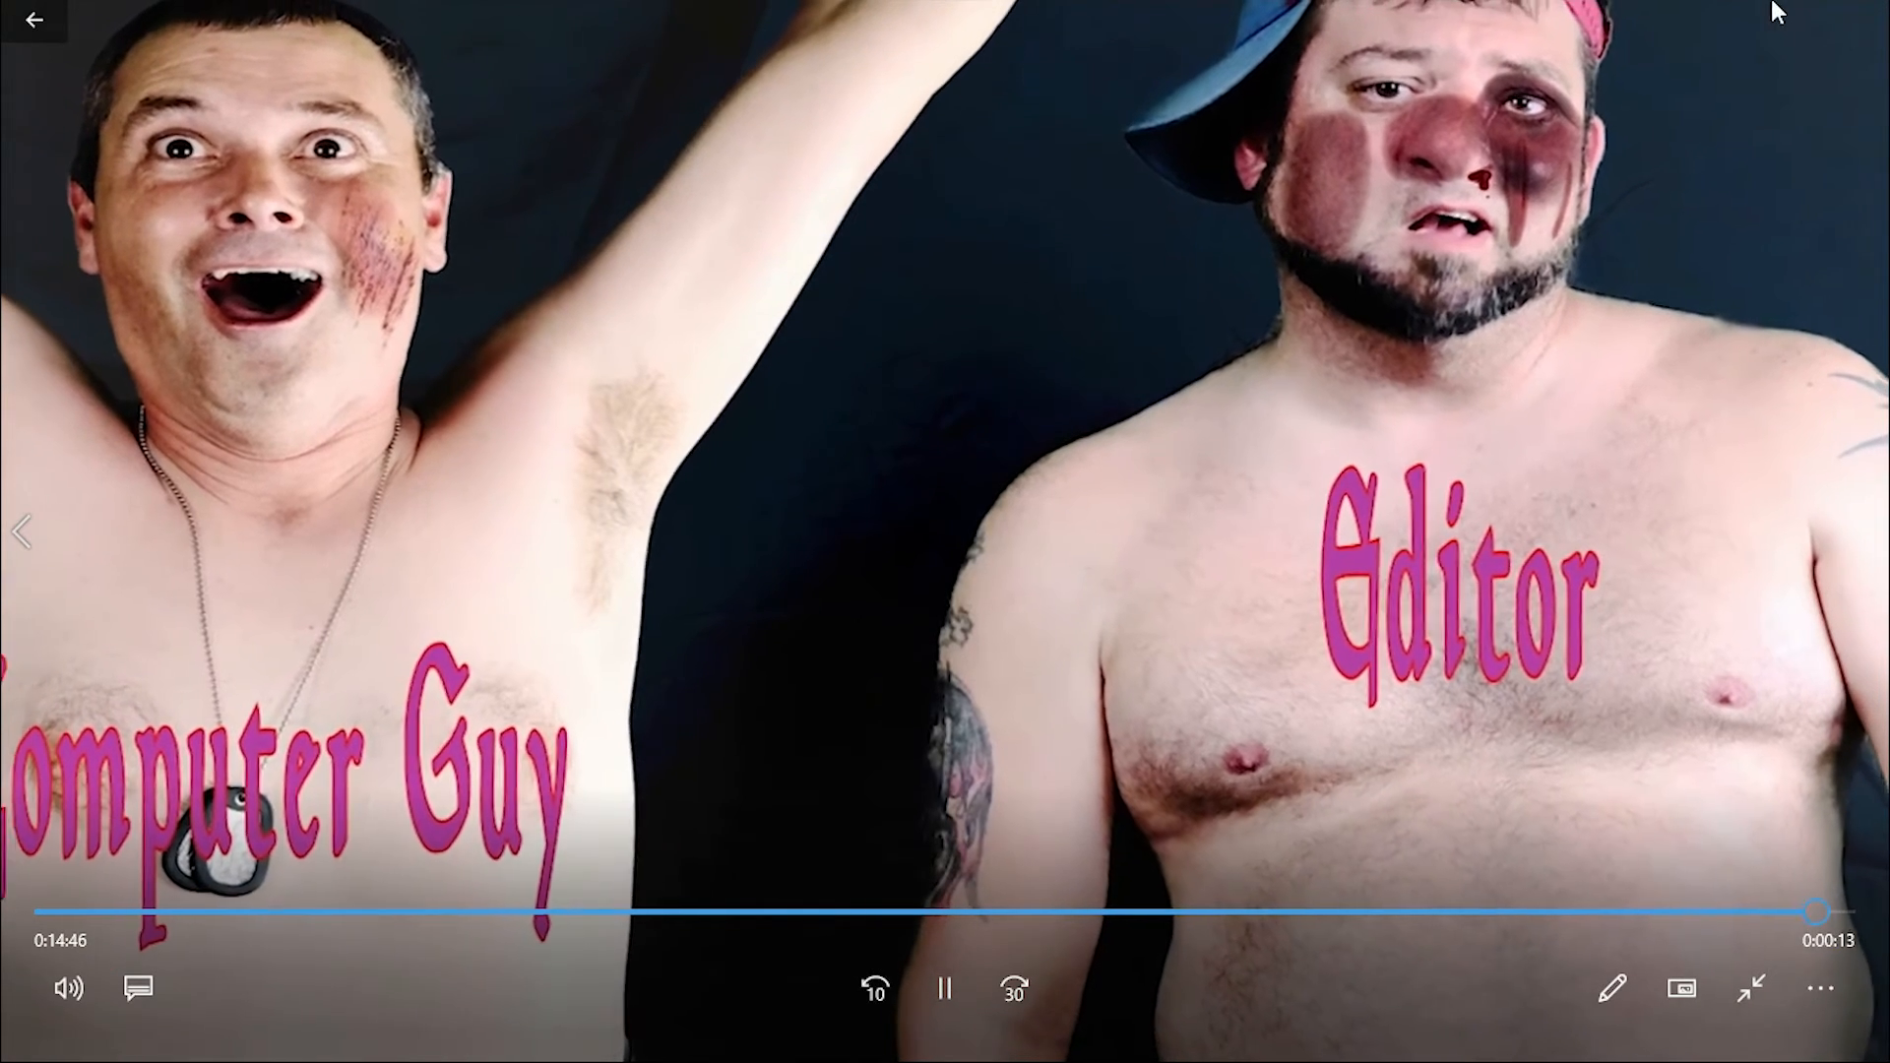
{"action": "mouse_move", "coordinate": [1860, 10]}
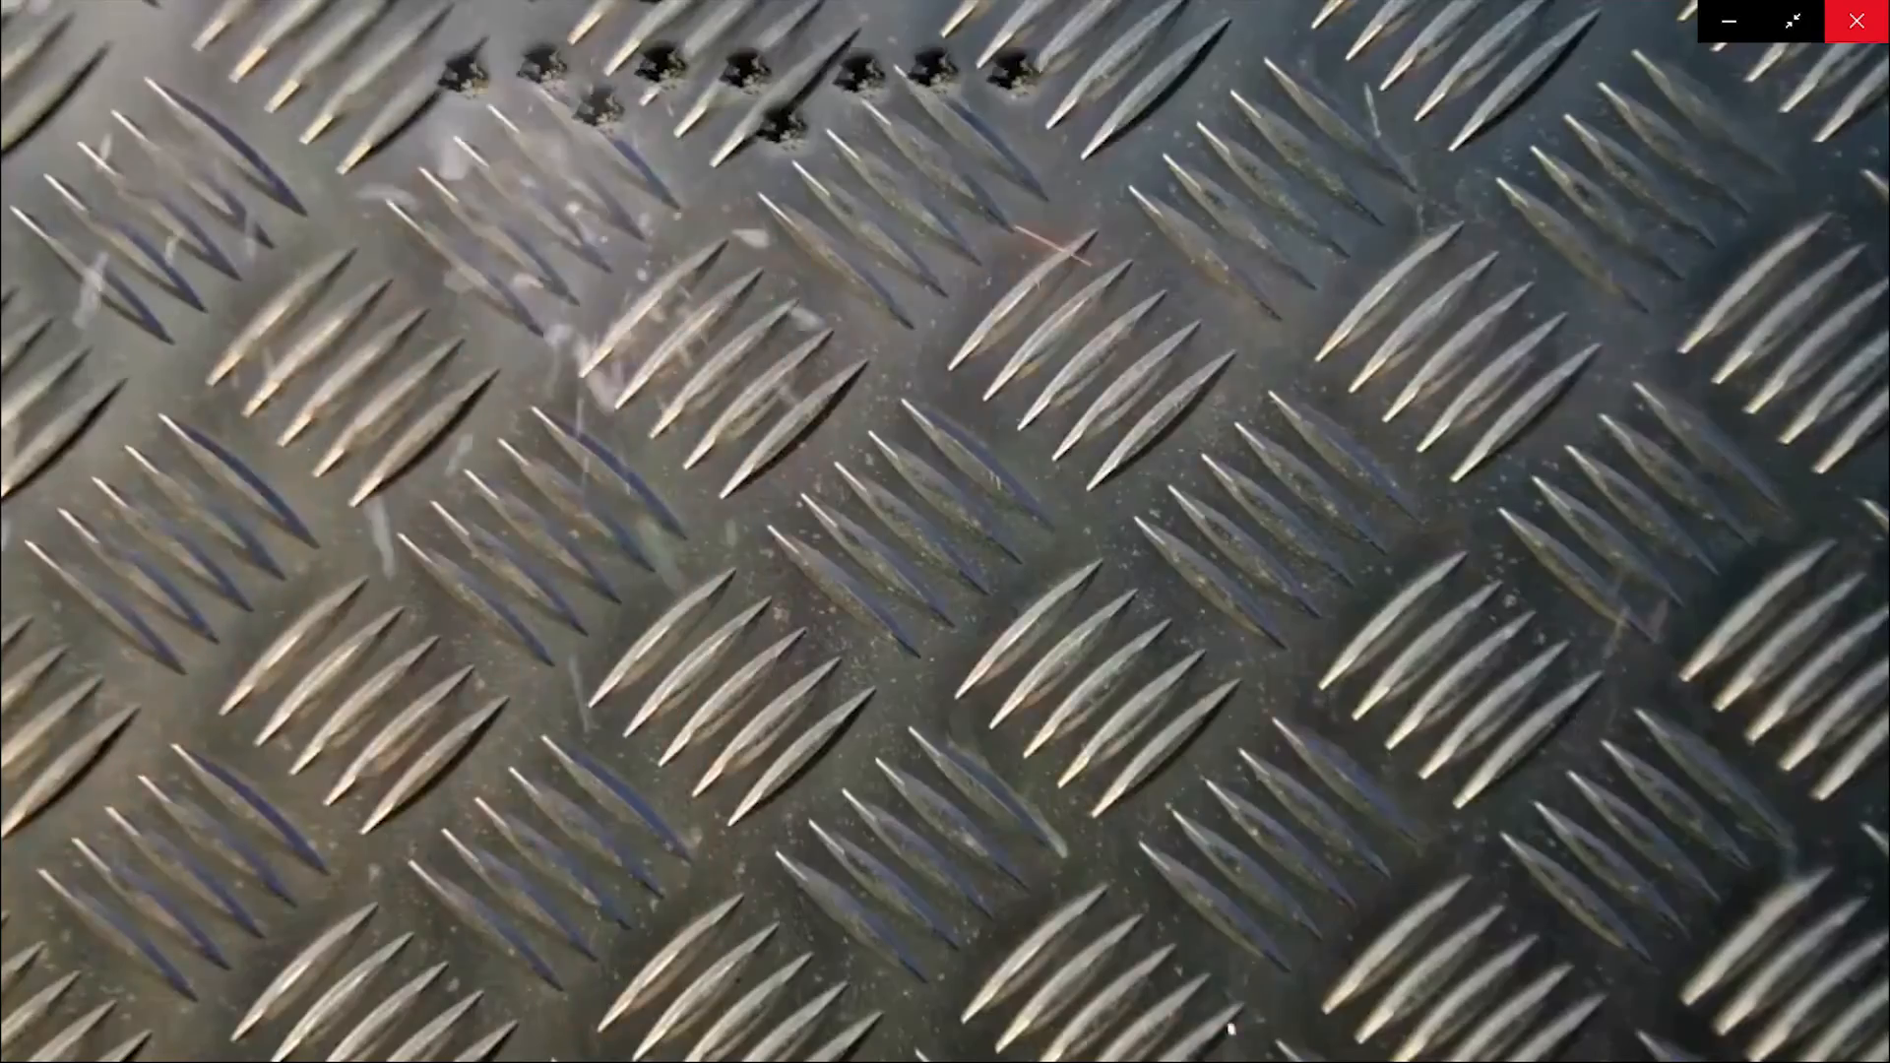
{"action": "left_click", "coordinate": [1857, 20]}
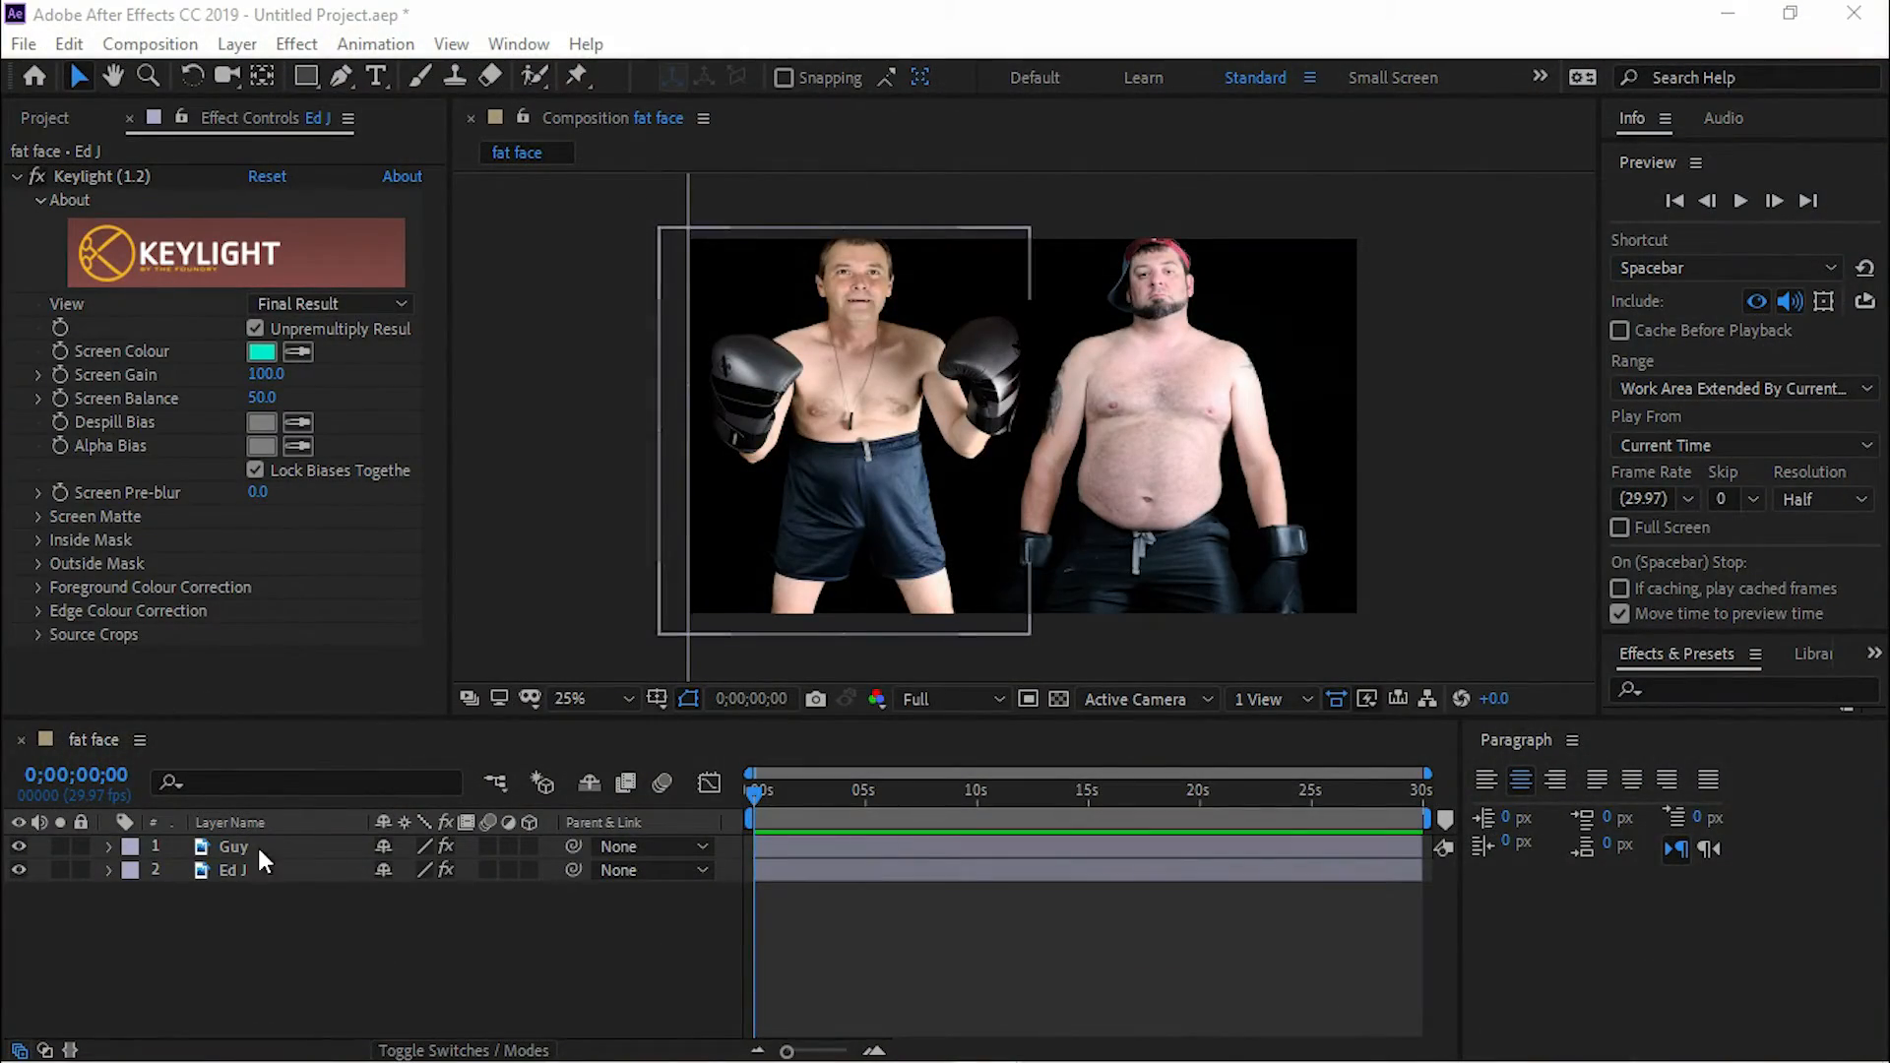
{"action": "left_click", "coordinate": [281, 904]}
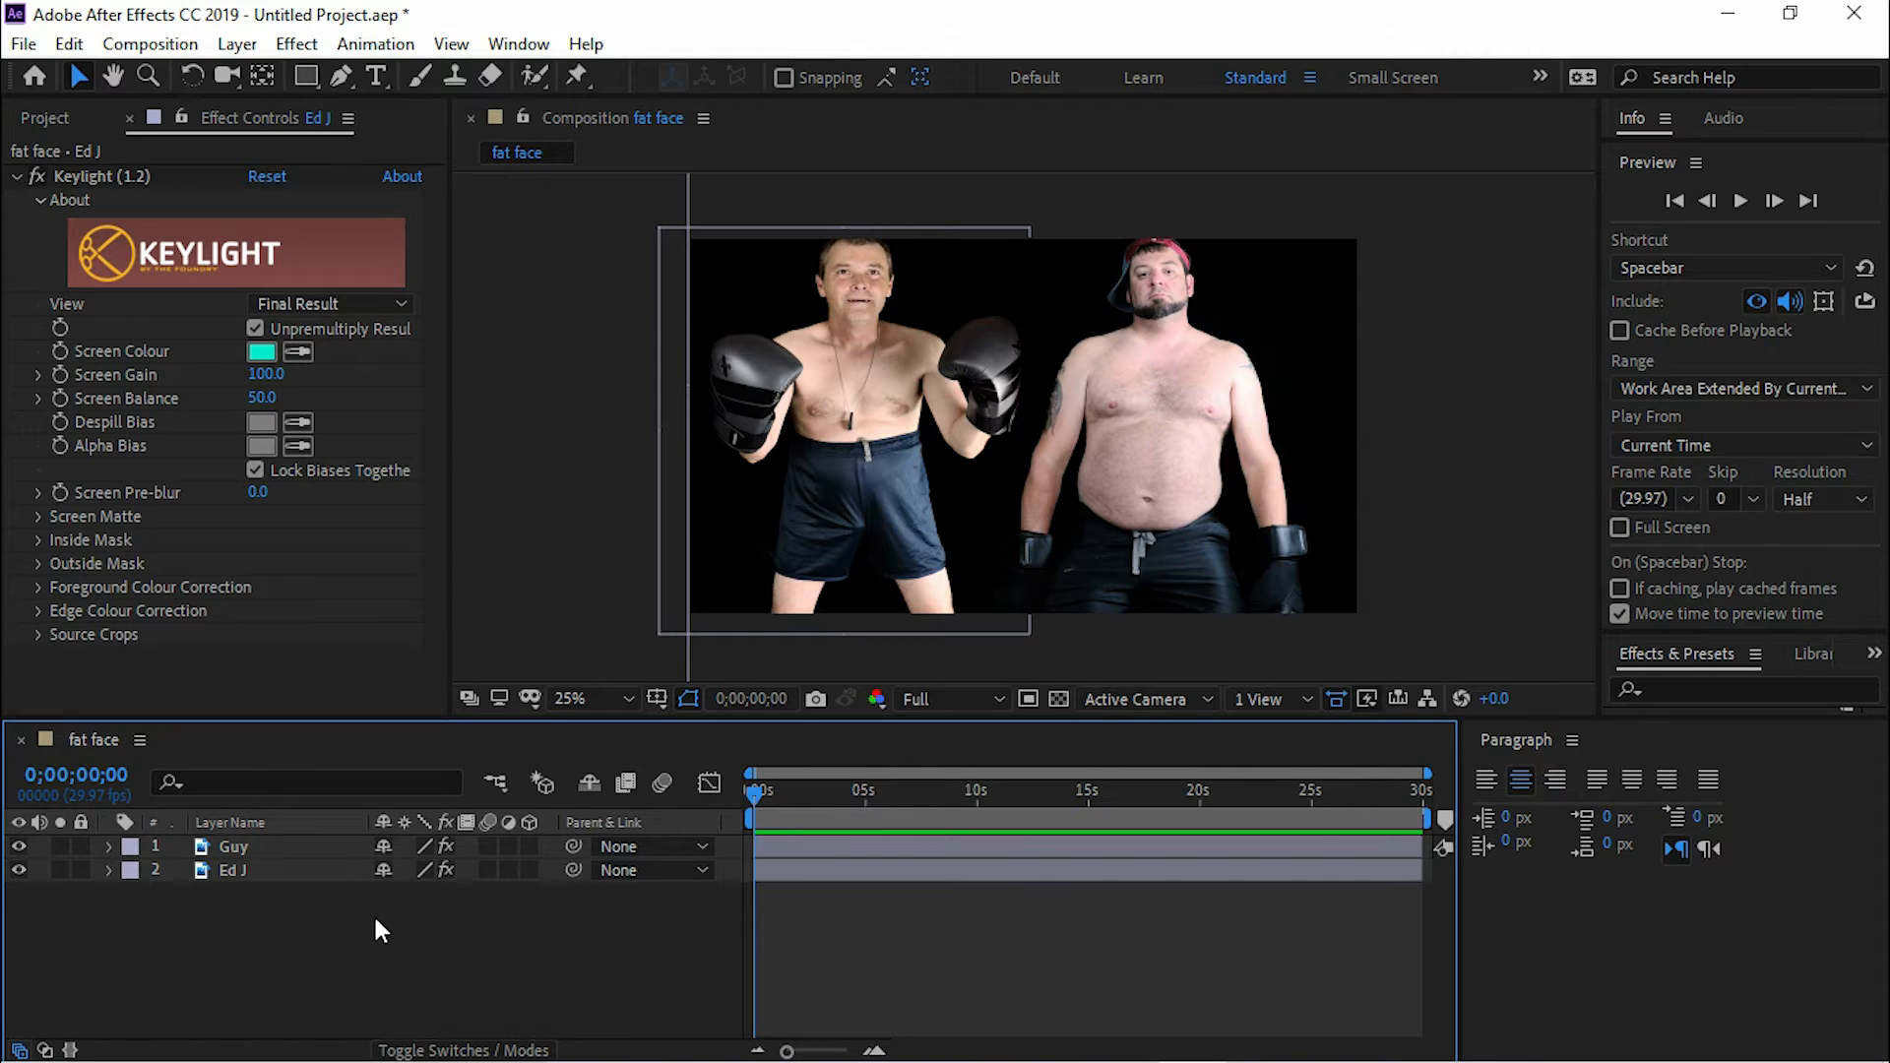
{"action": "key", "text": "ctrl+t"}
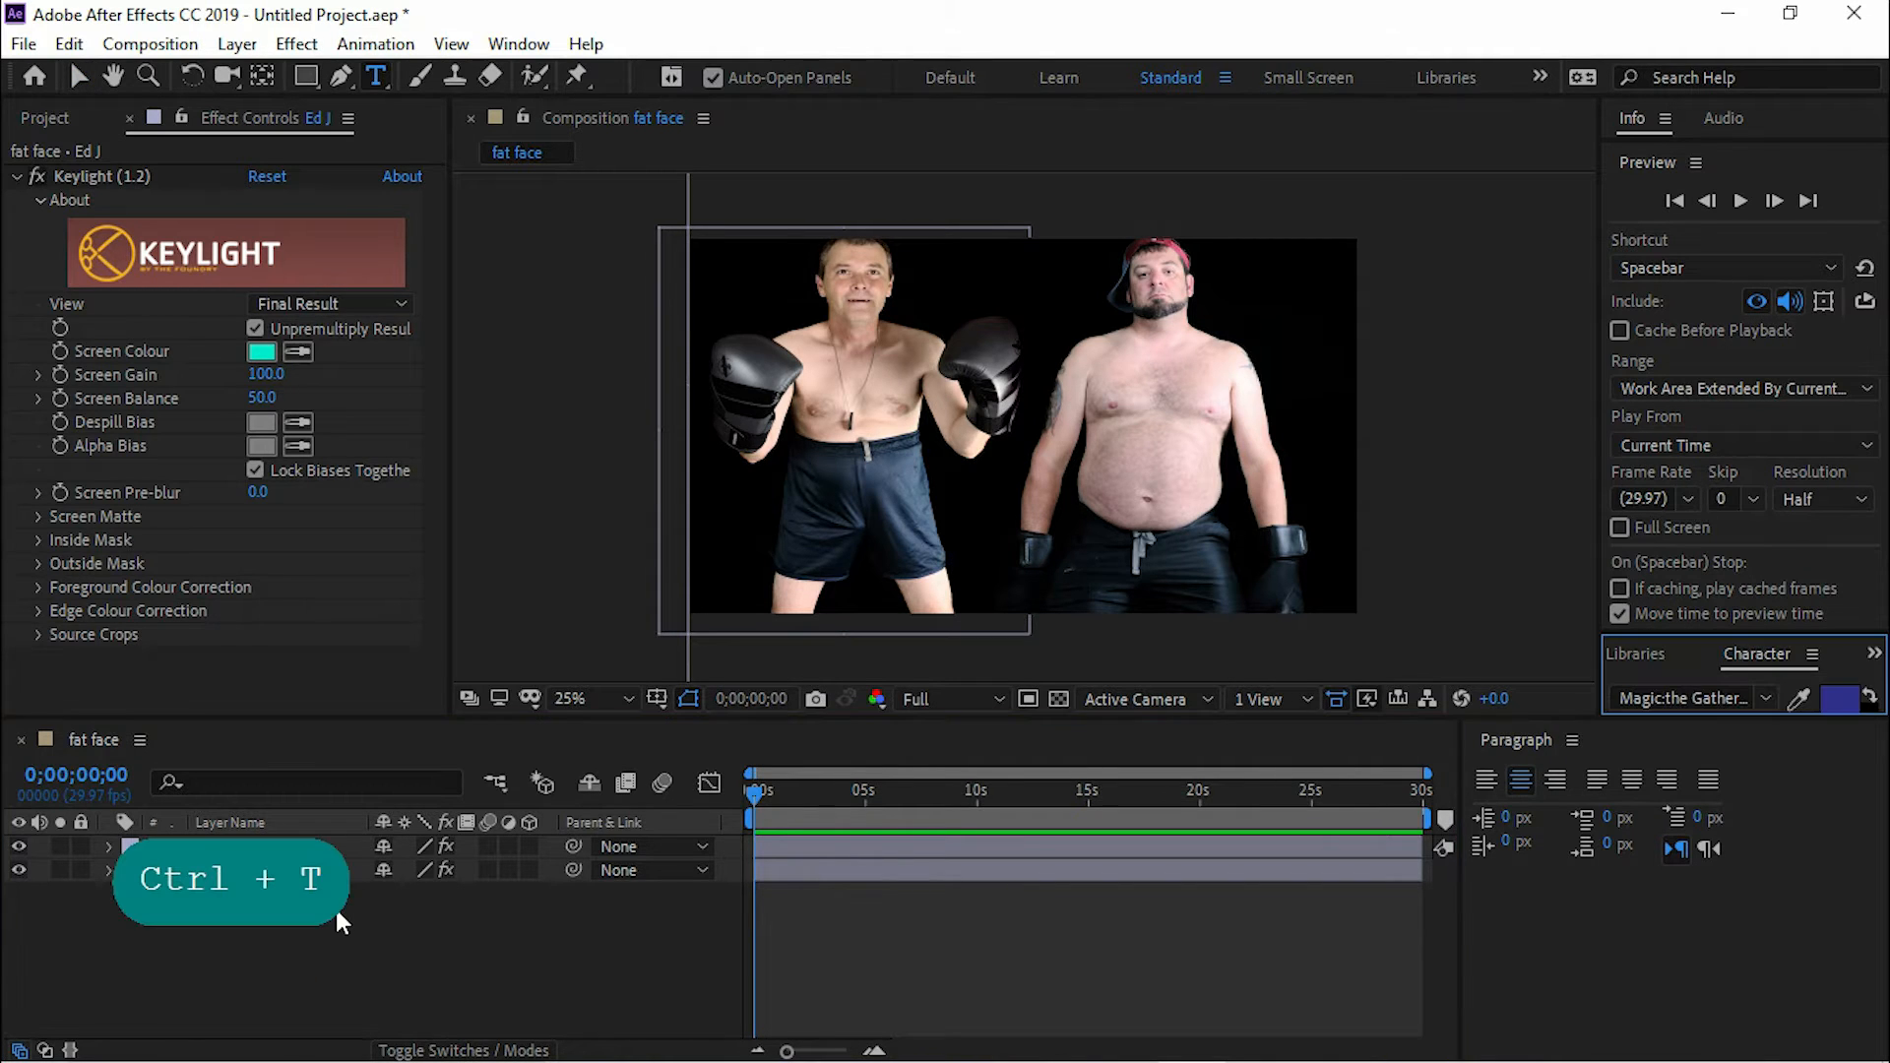
{"action": "right_click", "coordinate": [338, 914]}
{"action": "mouse_move", "coordinate": [456, 603]}
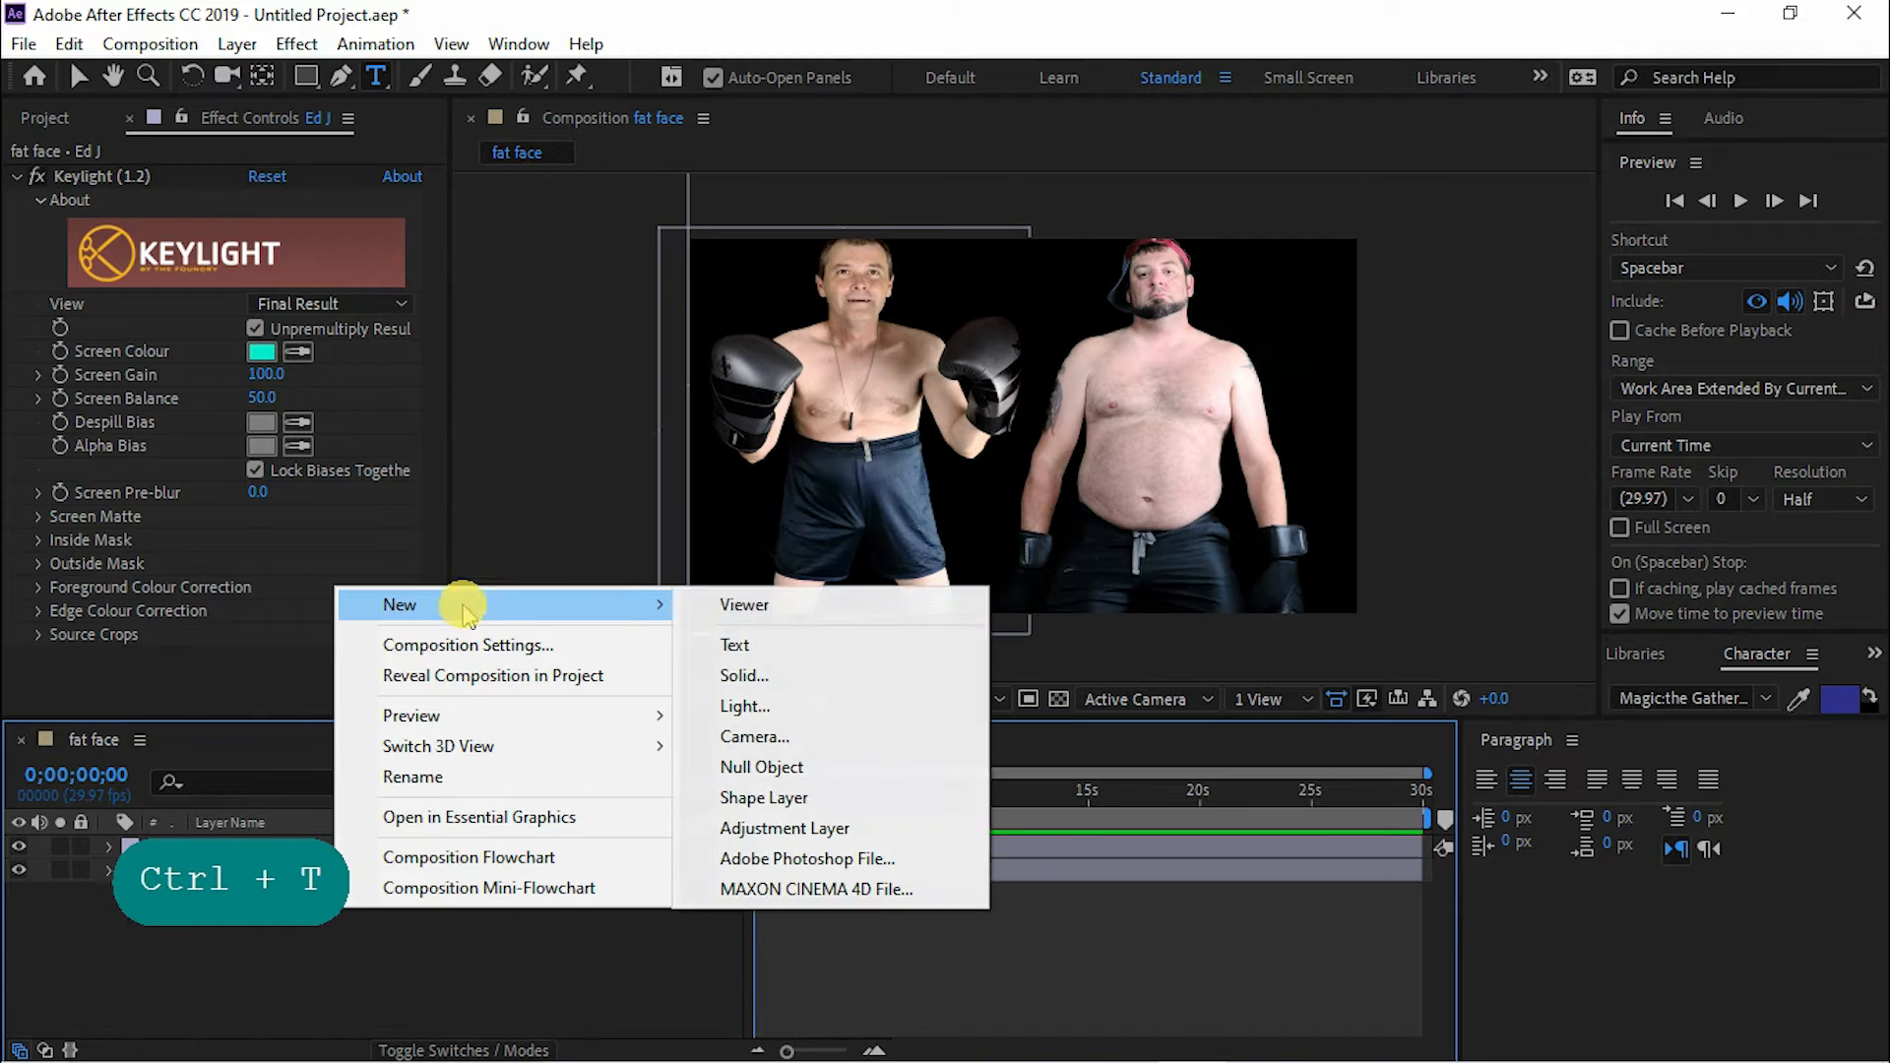
{"action": "left_click", "coordinate": [782, 644]}
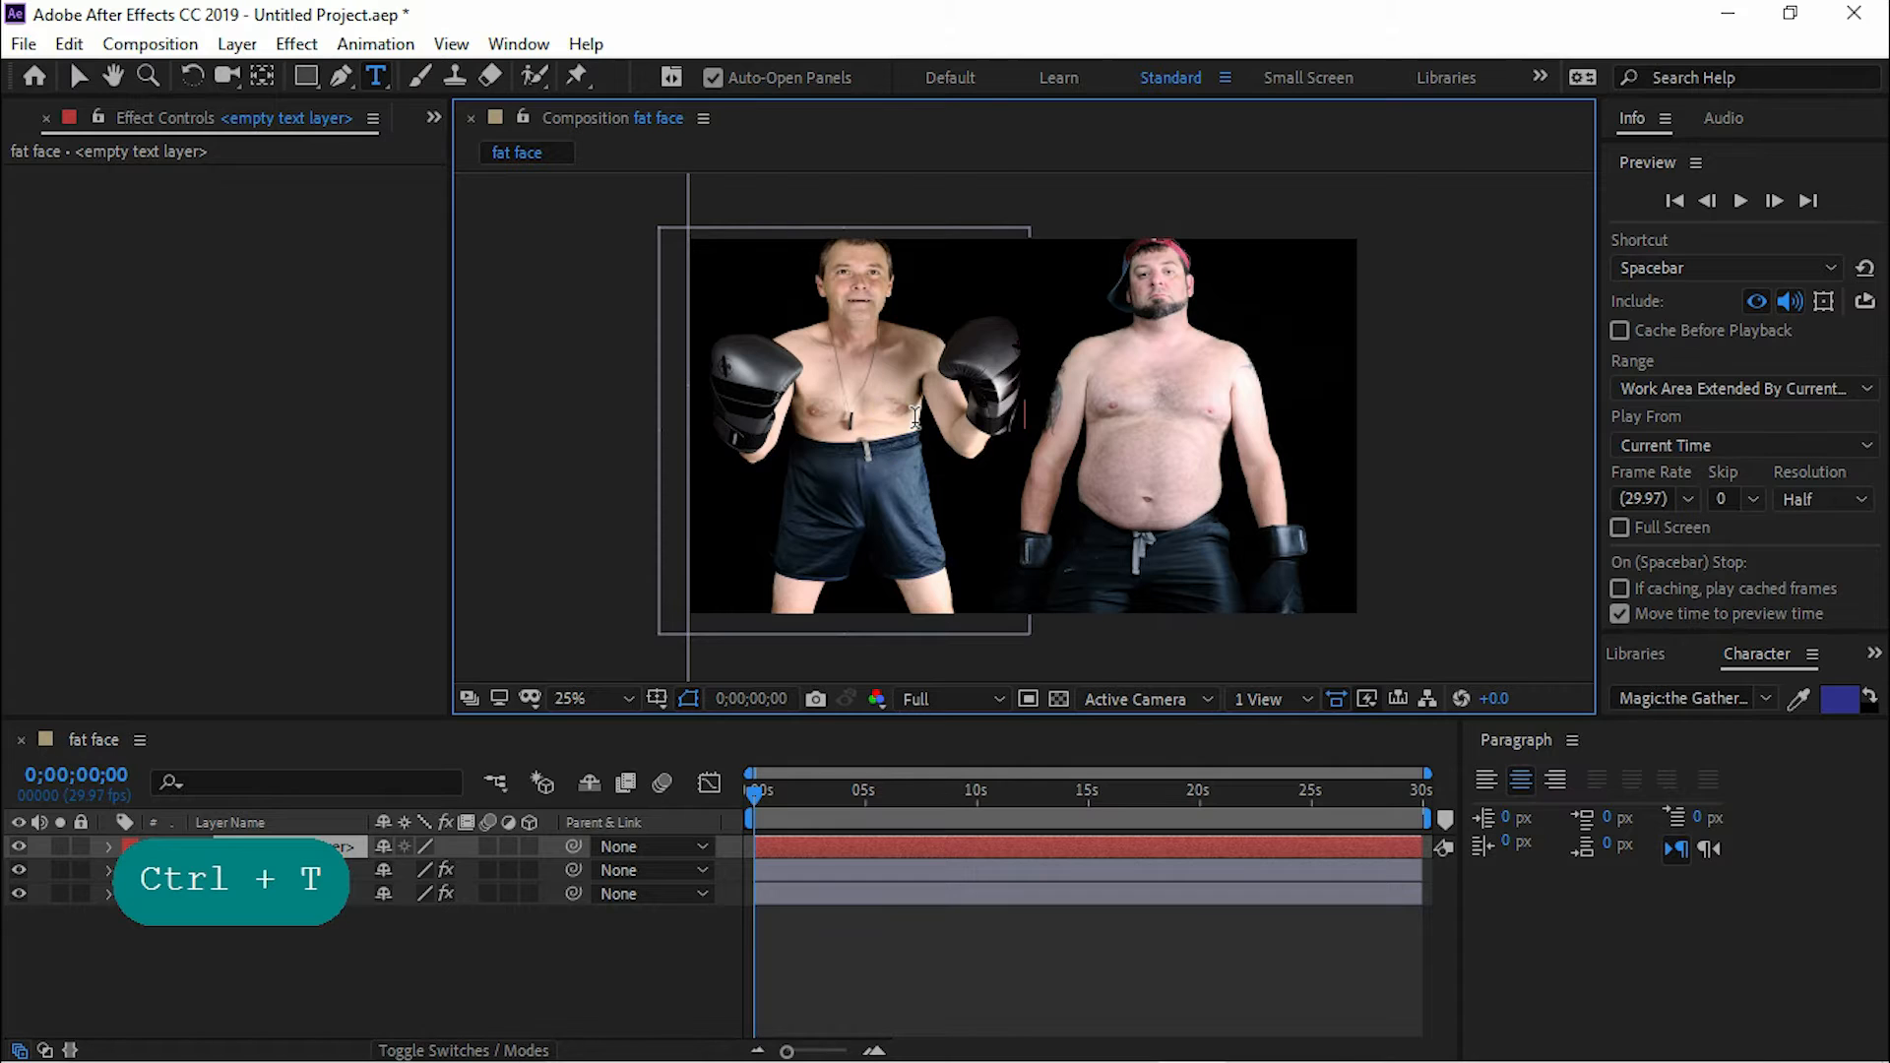
{"action": "left_click", "coordinate": [303, 846]}
{"action": "key", "text": "Delete"}
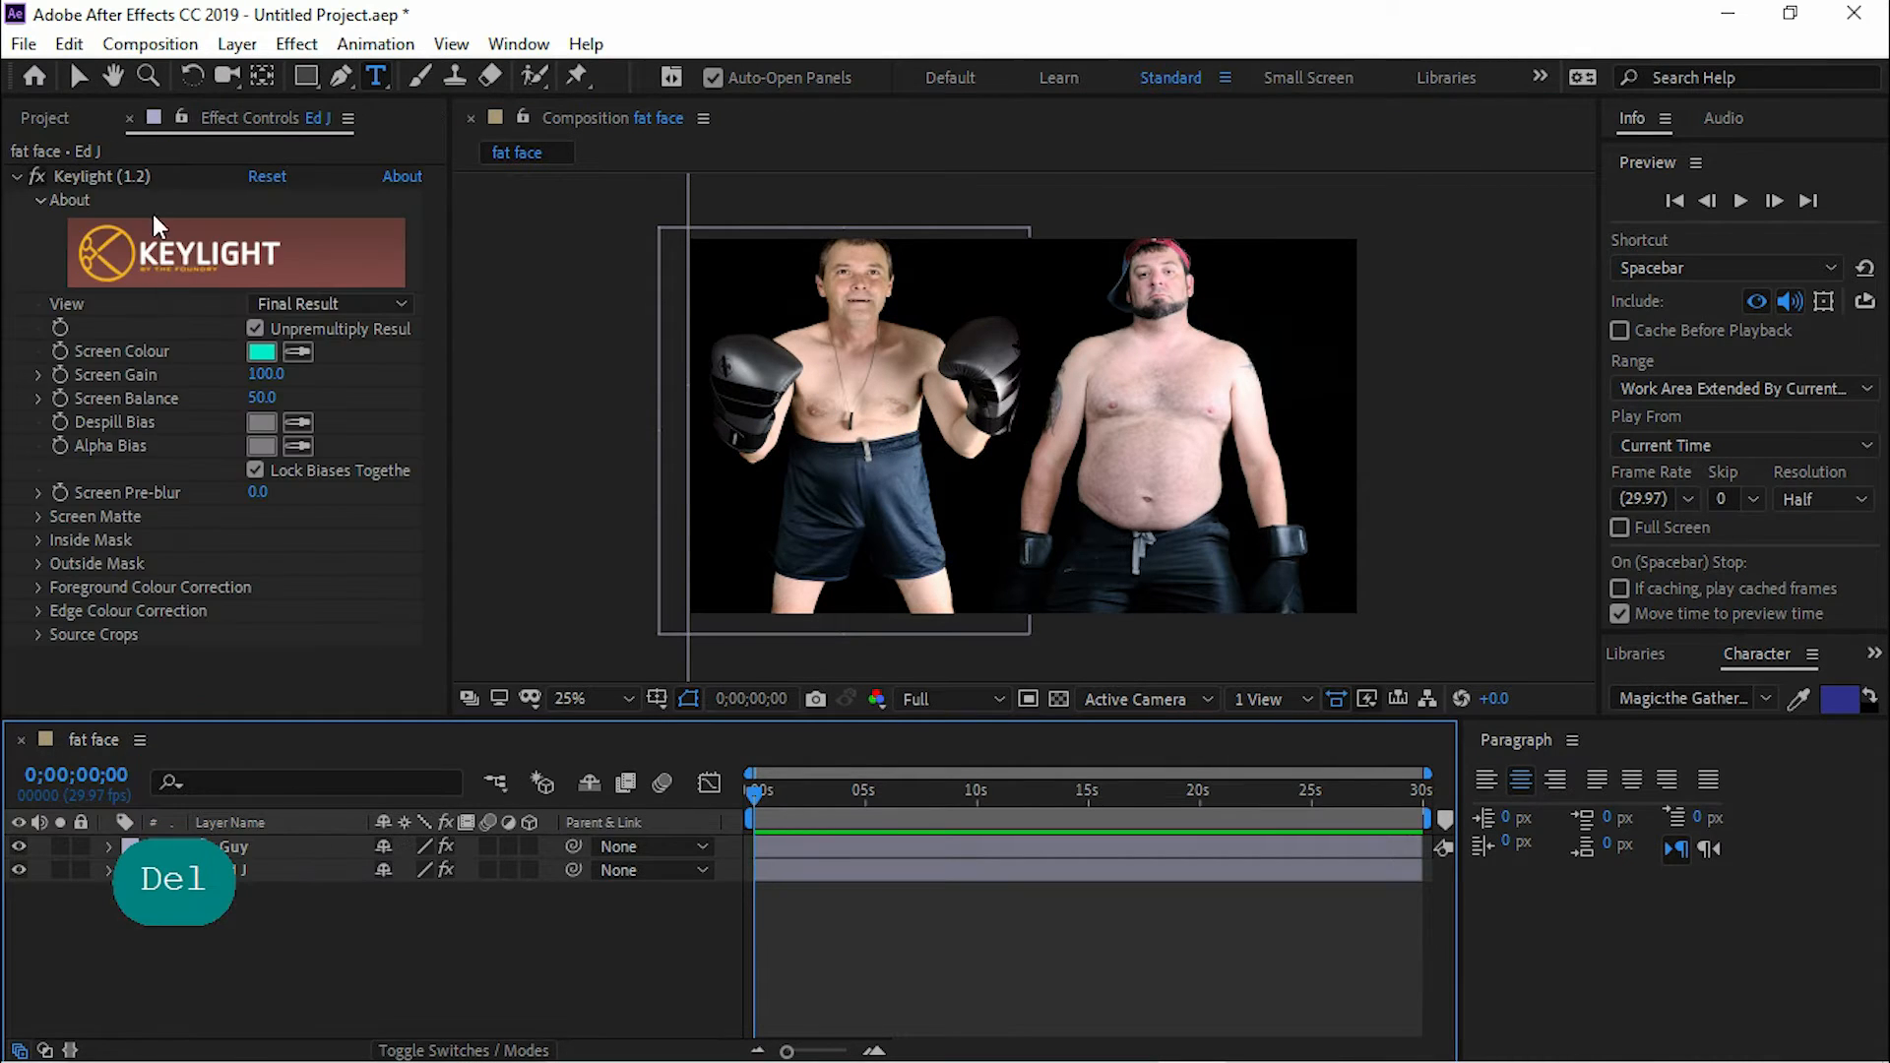
Step: Create a new text layer in the fat face composition reading "Mr Guy"
{"action": "right_click", "coordinate": [302, 949]}
{"action": "mouse_move", "coordinate": [629, 649]}
{"action": "left_click", "coordinate": [702, 687]}
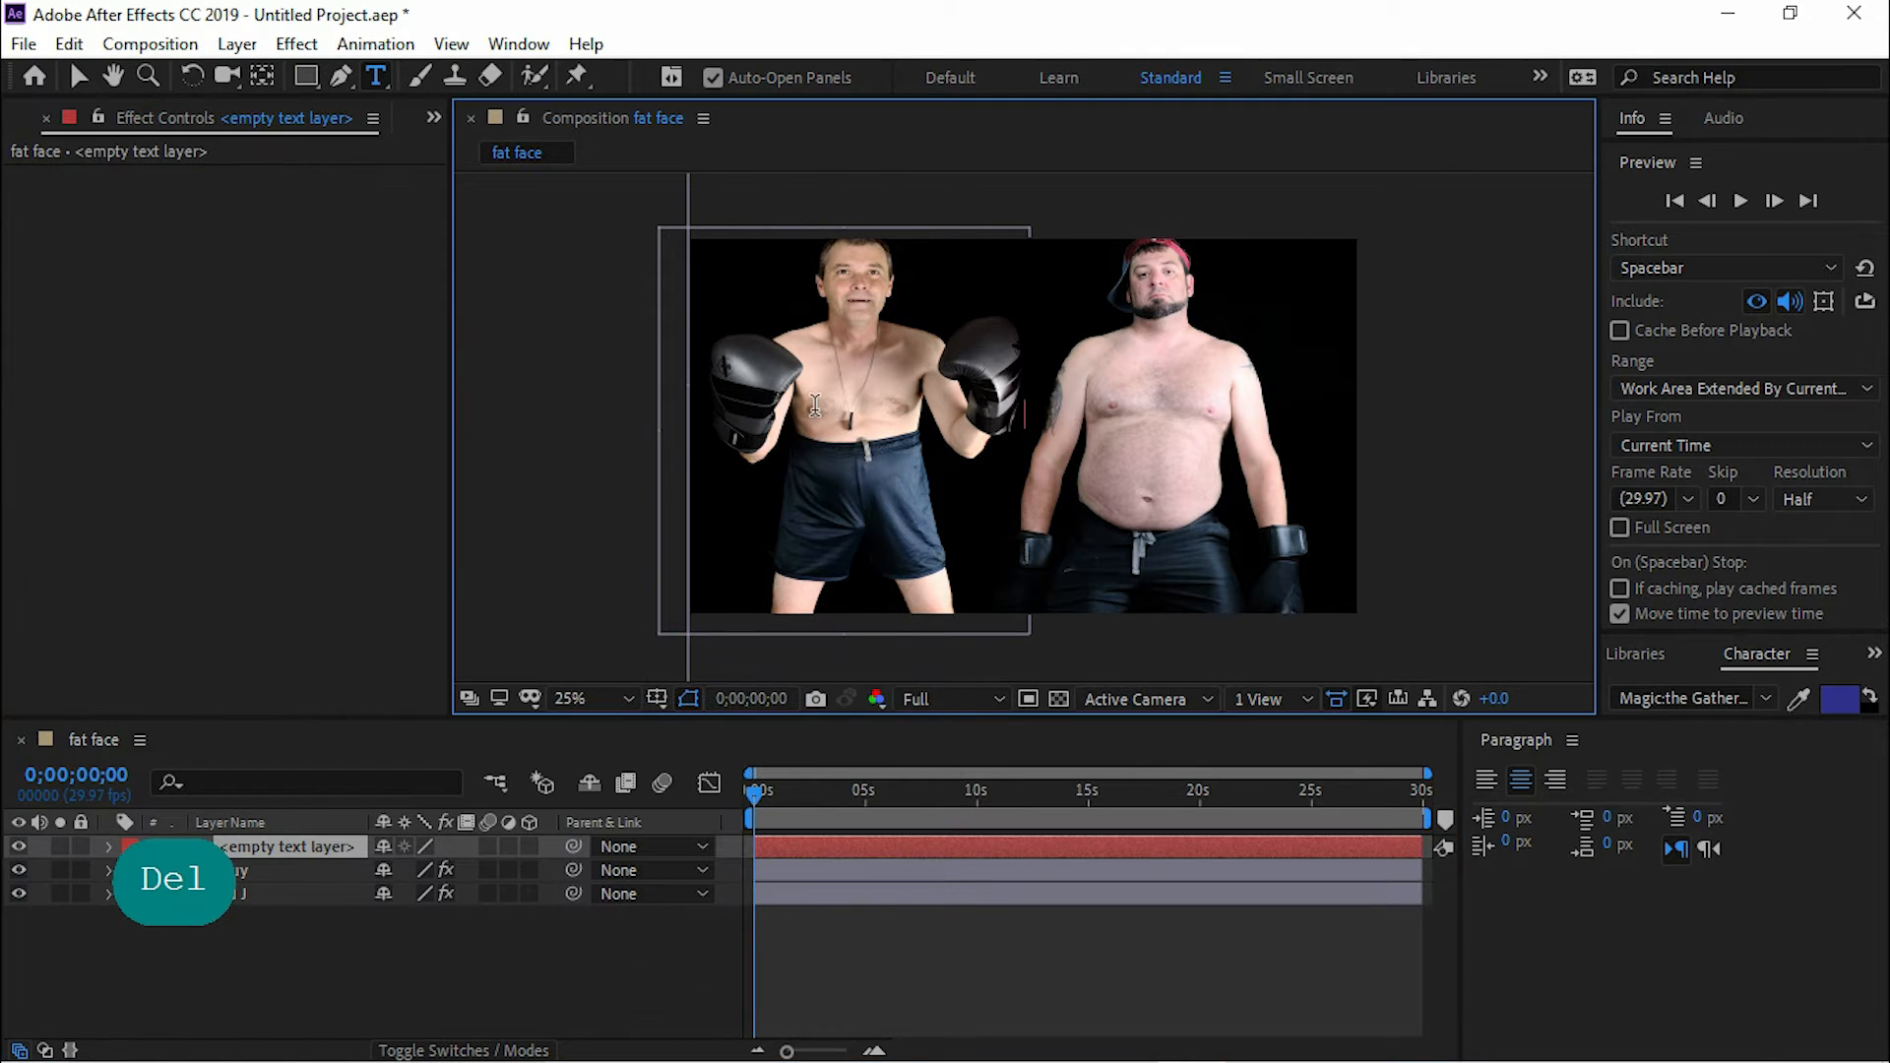
{"action": "left_click_drag", "start_coordinate": [799, 410], "coordinate": [918, 440]}
{"action": "type", "text": "Mr Guy"}
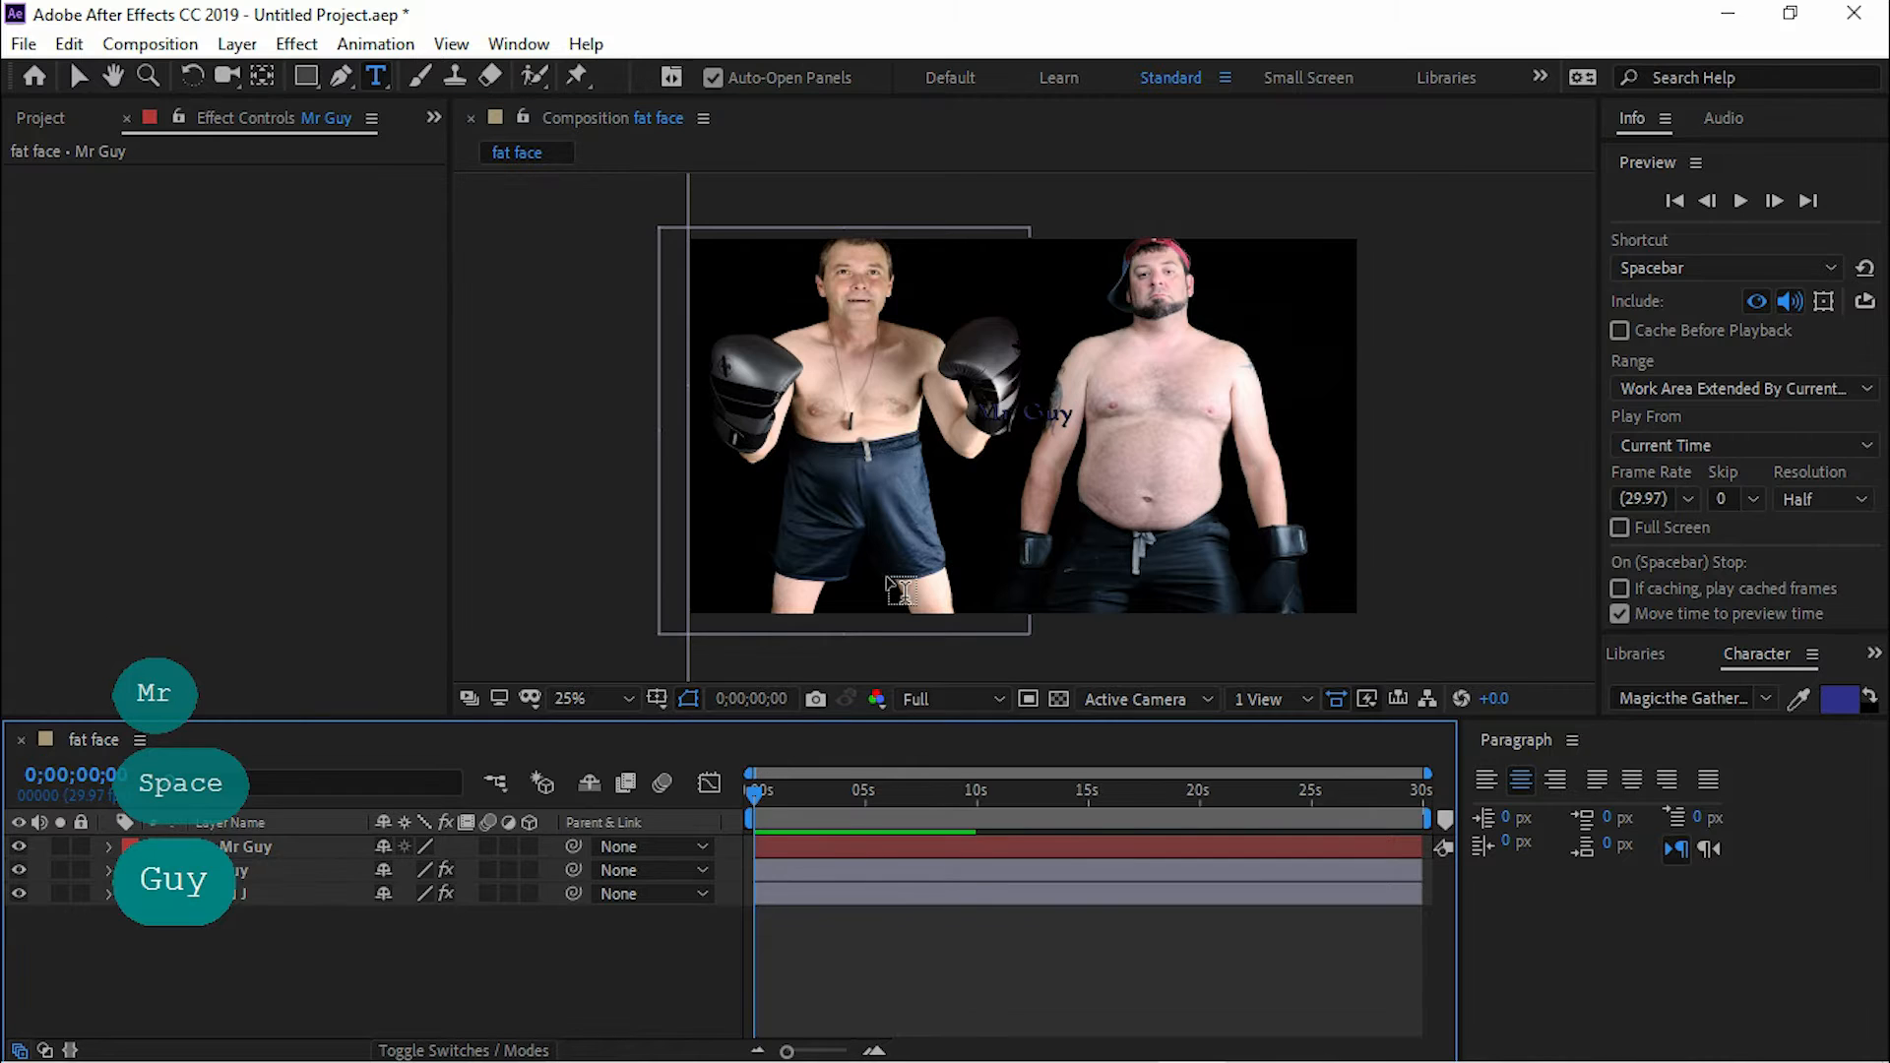
Step: Move the Mr Guy text onto the first boxer's torso, centred just above the waistband of his shorts
{"action": "type", "text": "v"}
{"action": "left_click_drag", "start_coordinate": [1058, 423], "coordinate": [798, 412]}
{"action": "scroll", "coordinate": [994, 403], "scroll_direction": "up", "scroll_amount": 2}
{"action": "left_click_drag", "start_coordinate": [676, 356], "coordinate": [693, 399]}
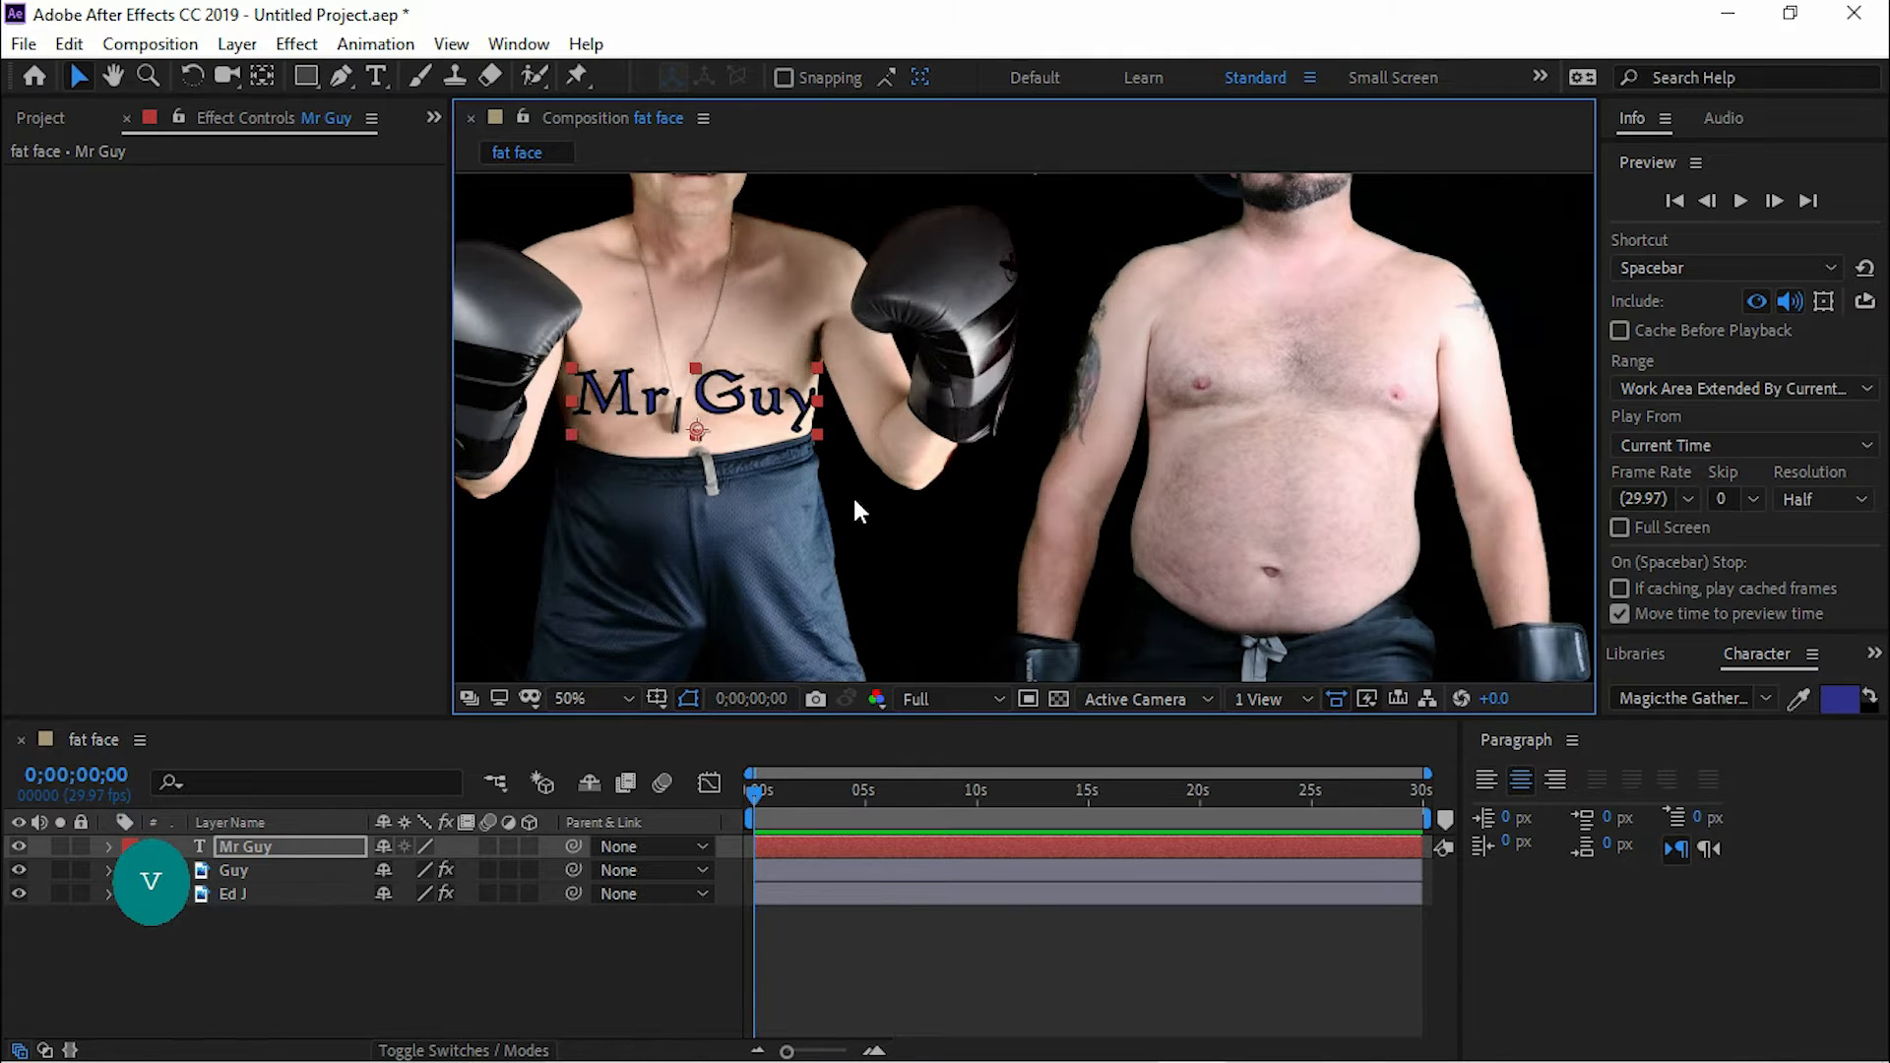
{"action": "key", "text": "comma"}
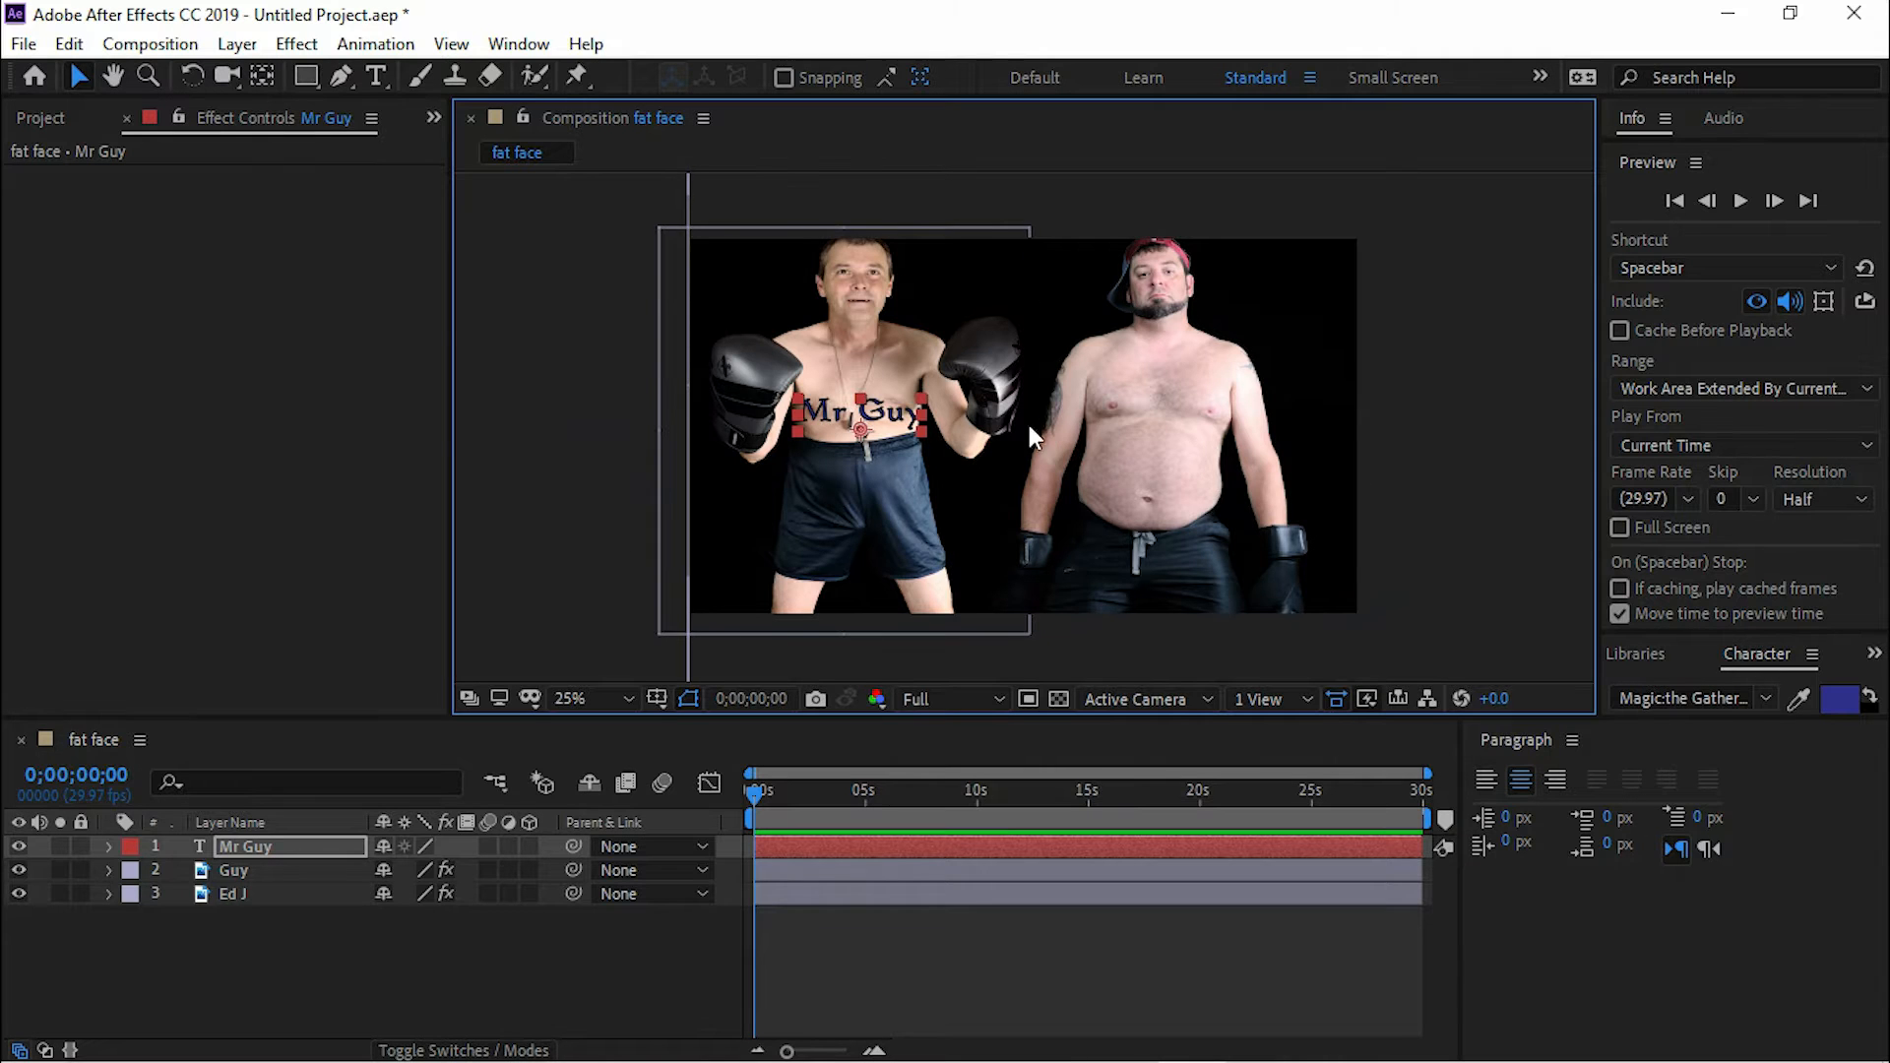
{"action": "key", "text": "period"}
{"action": "left_click", "coordinate": [755, 382]}
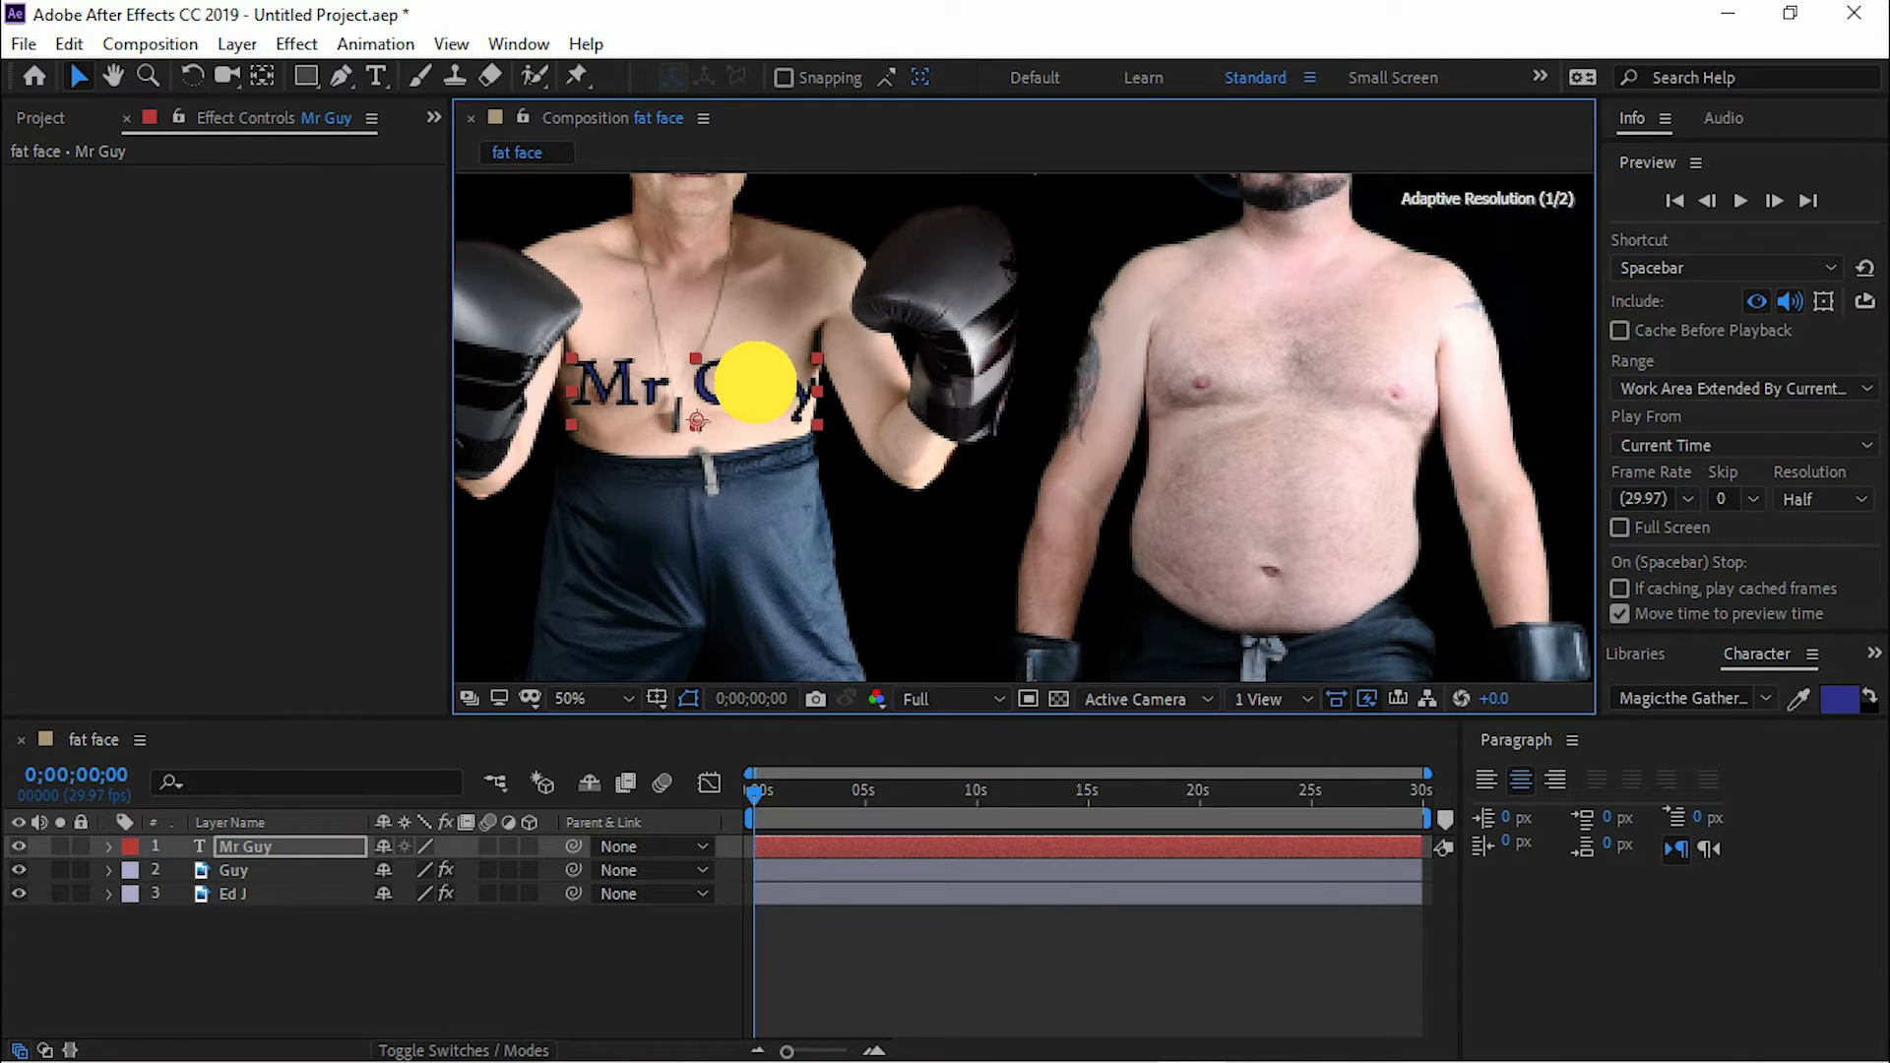
{"action": "key", "text": "comma"}
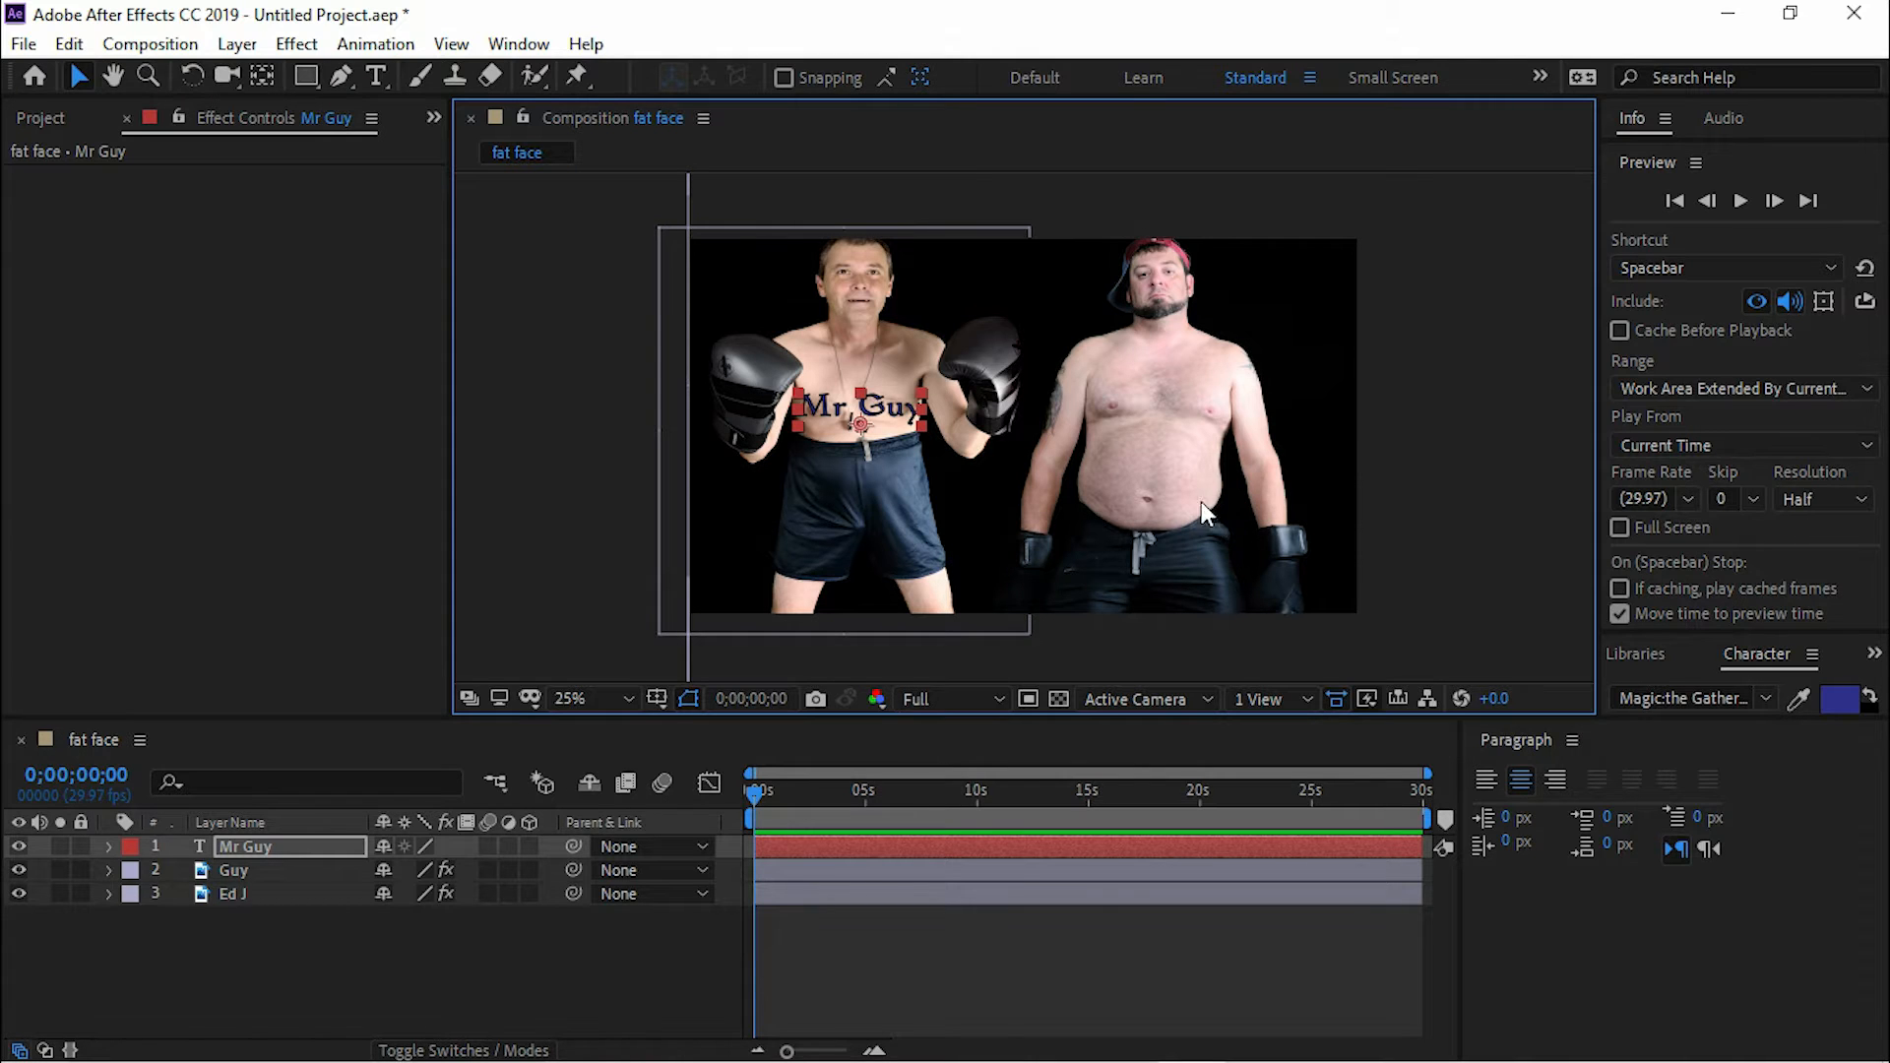
Step: Duplicate the Mr Guy text layer and place the copy across the second boxer's belly
{"action": "left_click", "coordinate": [283, 846]}
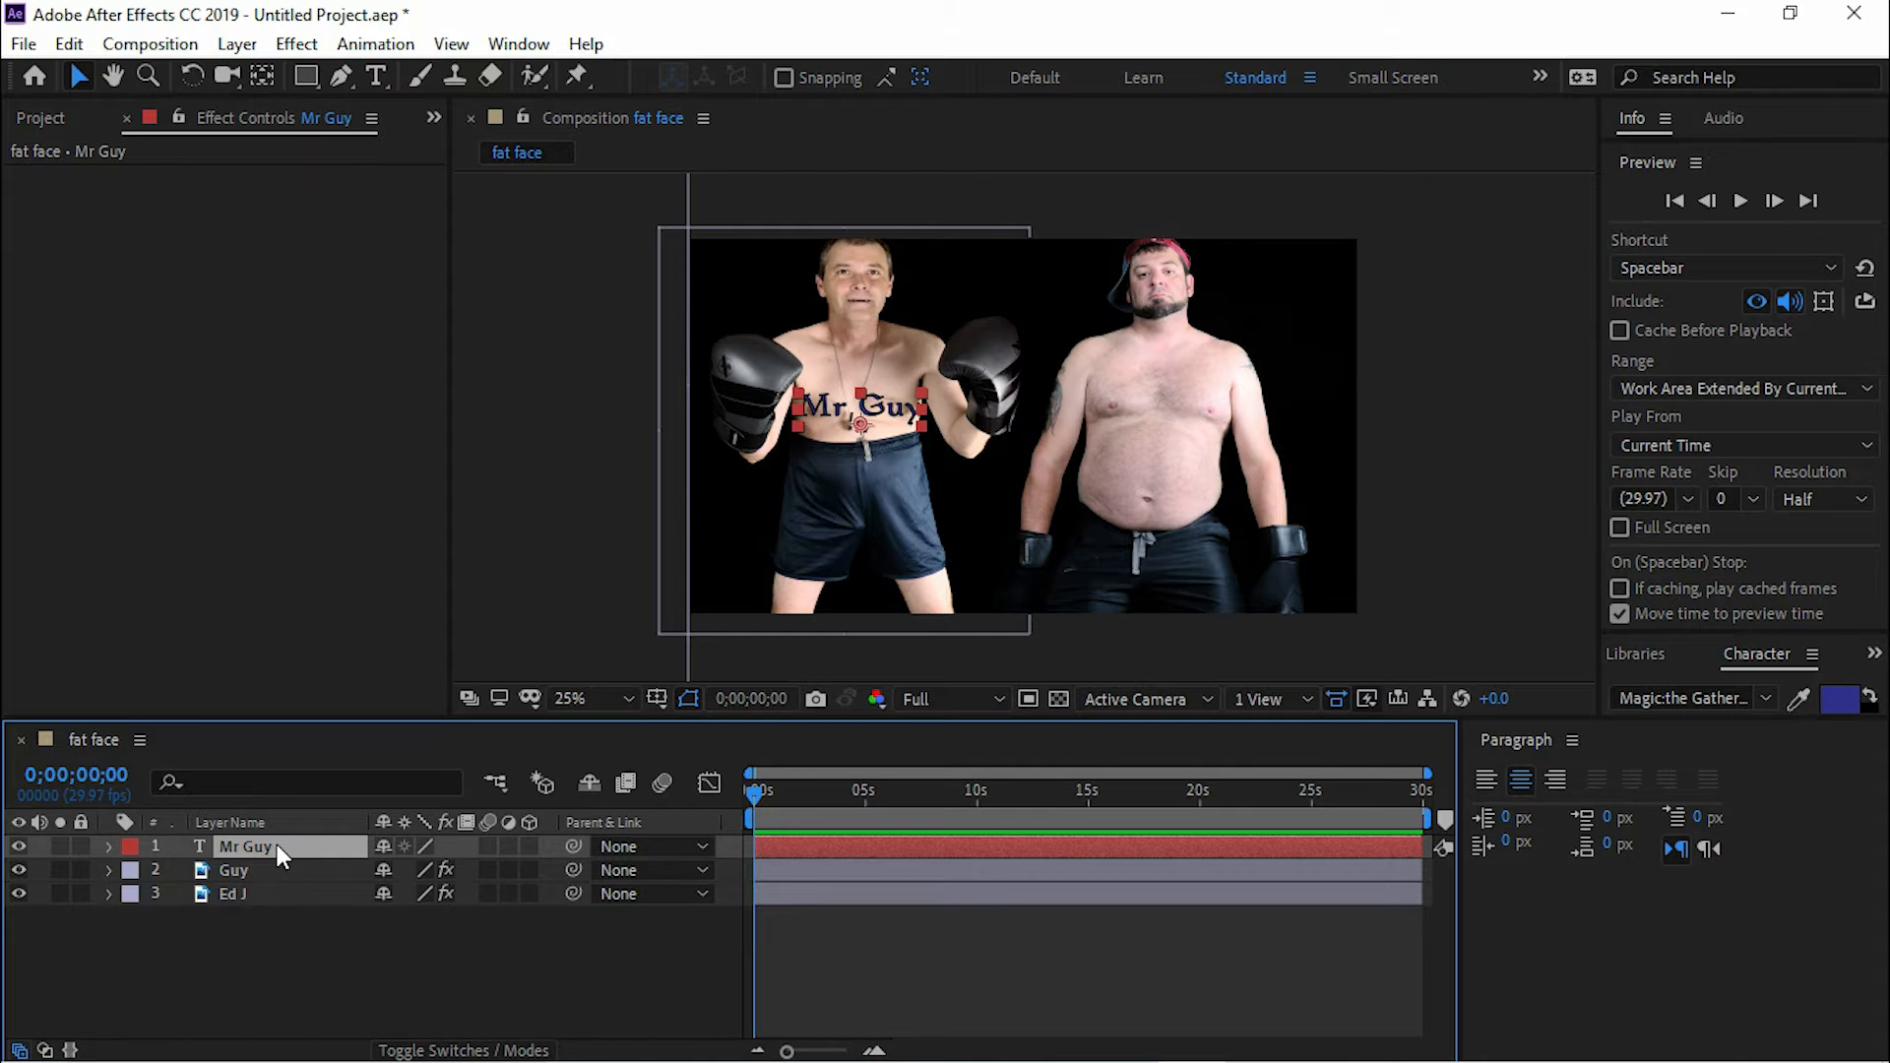
{"action": "key", "text": "ctrl+d"}
{"action": "left_click_drag", "start_coordinate": [861, 405], "coordinate": [1165, 471]}
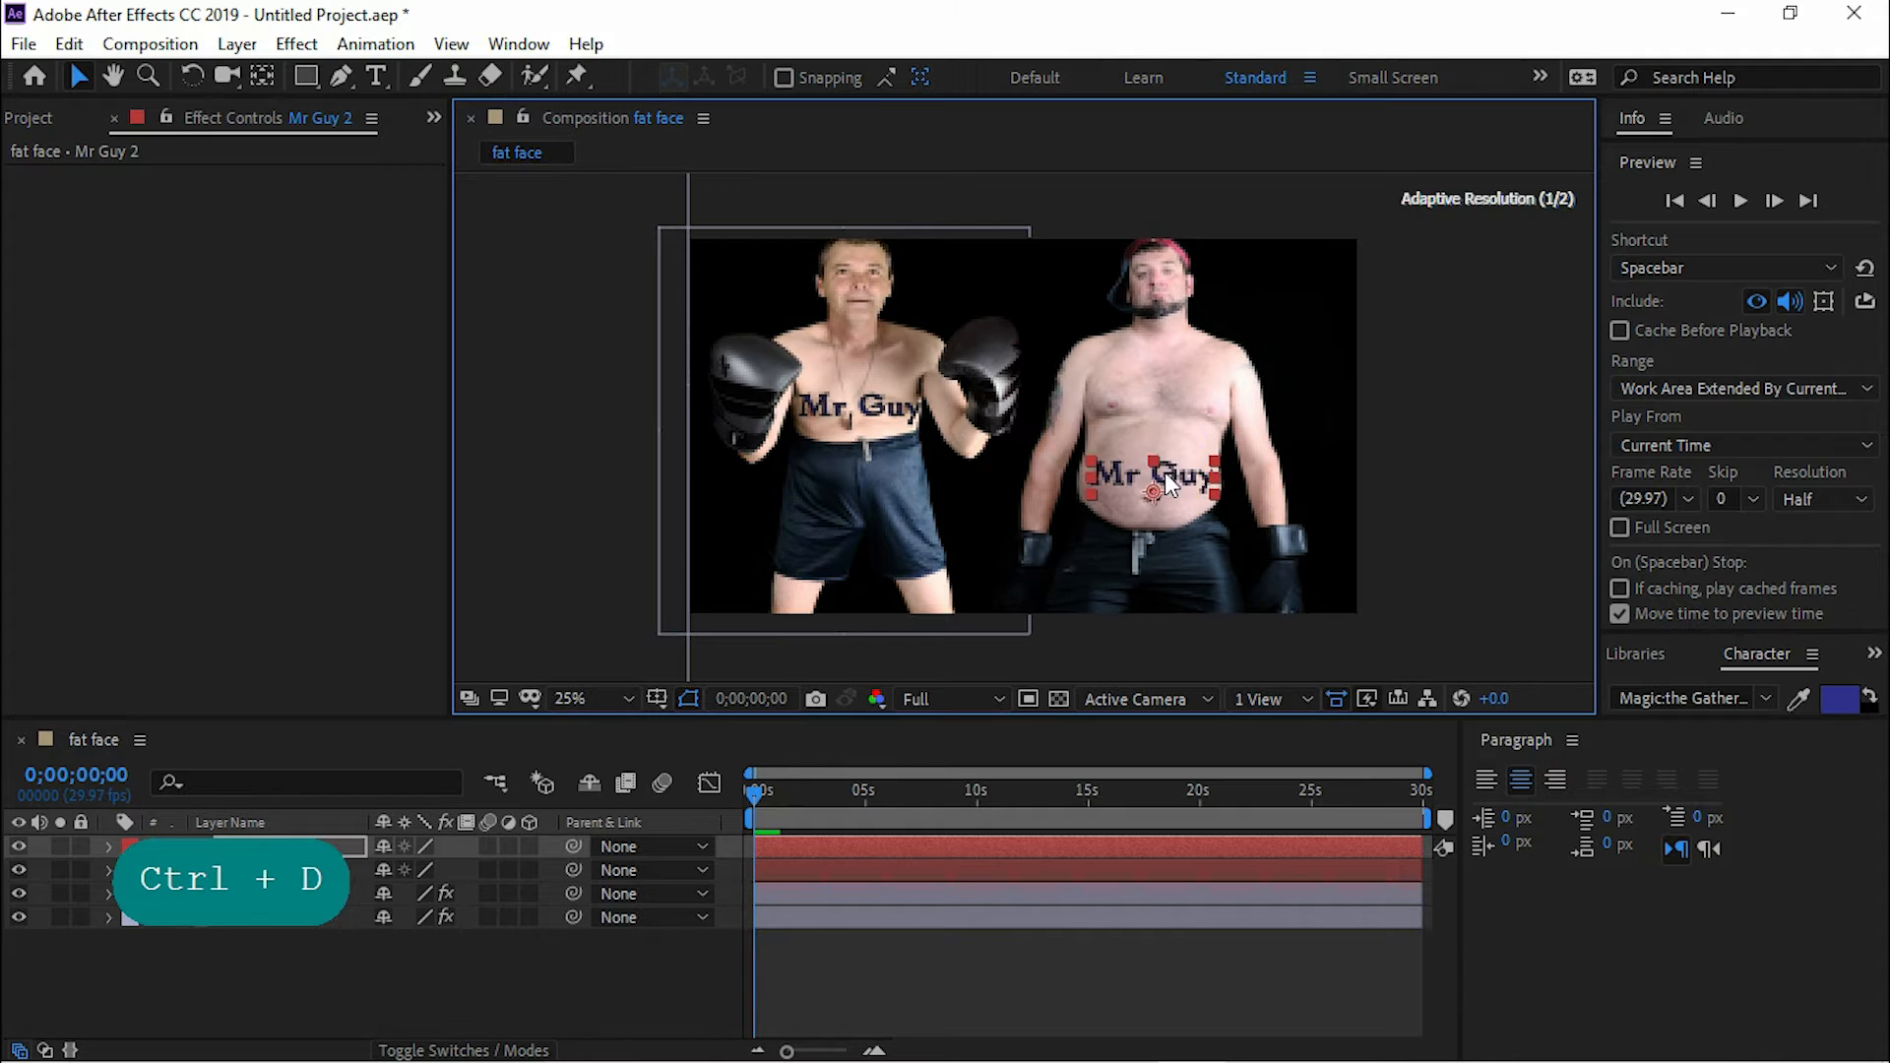
Step: Replace the duplicated text on the second boxer's belly with "Editor" followed by his first name
{"action": "left_click", "coordinate": [1250, 526]}
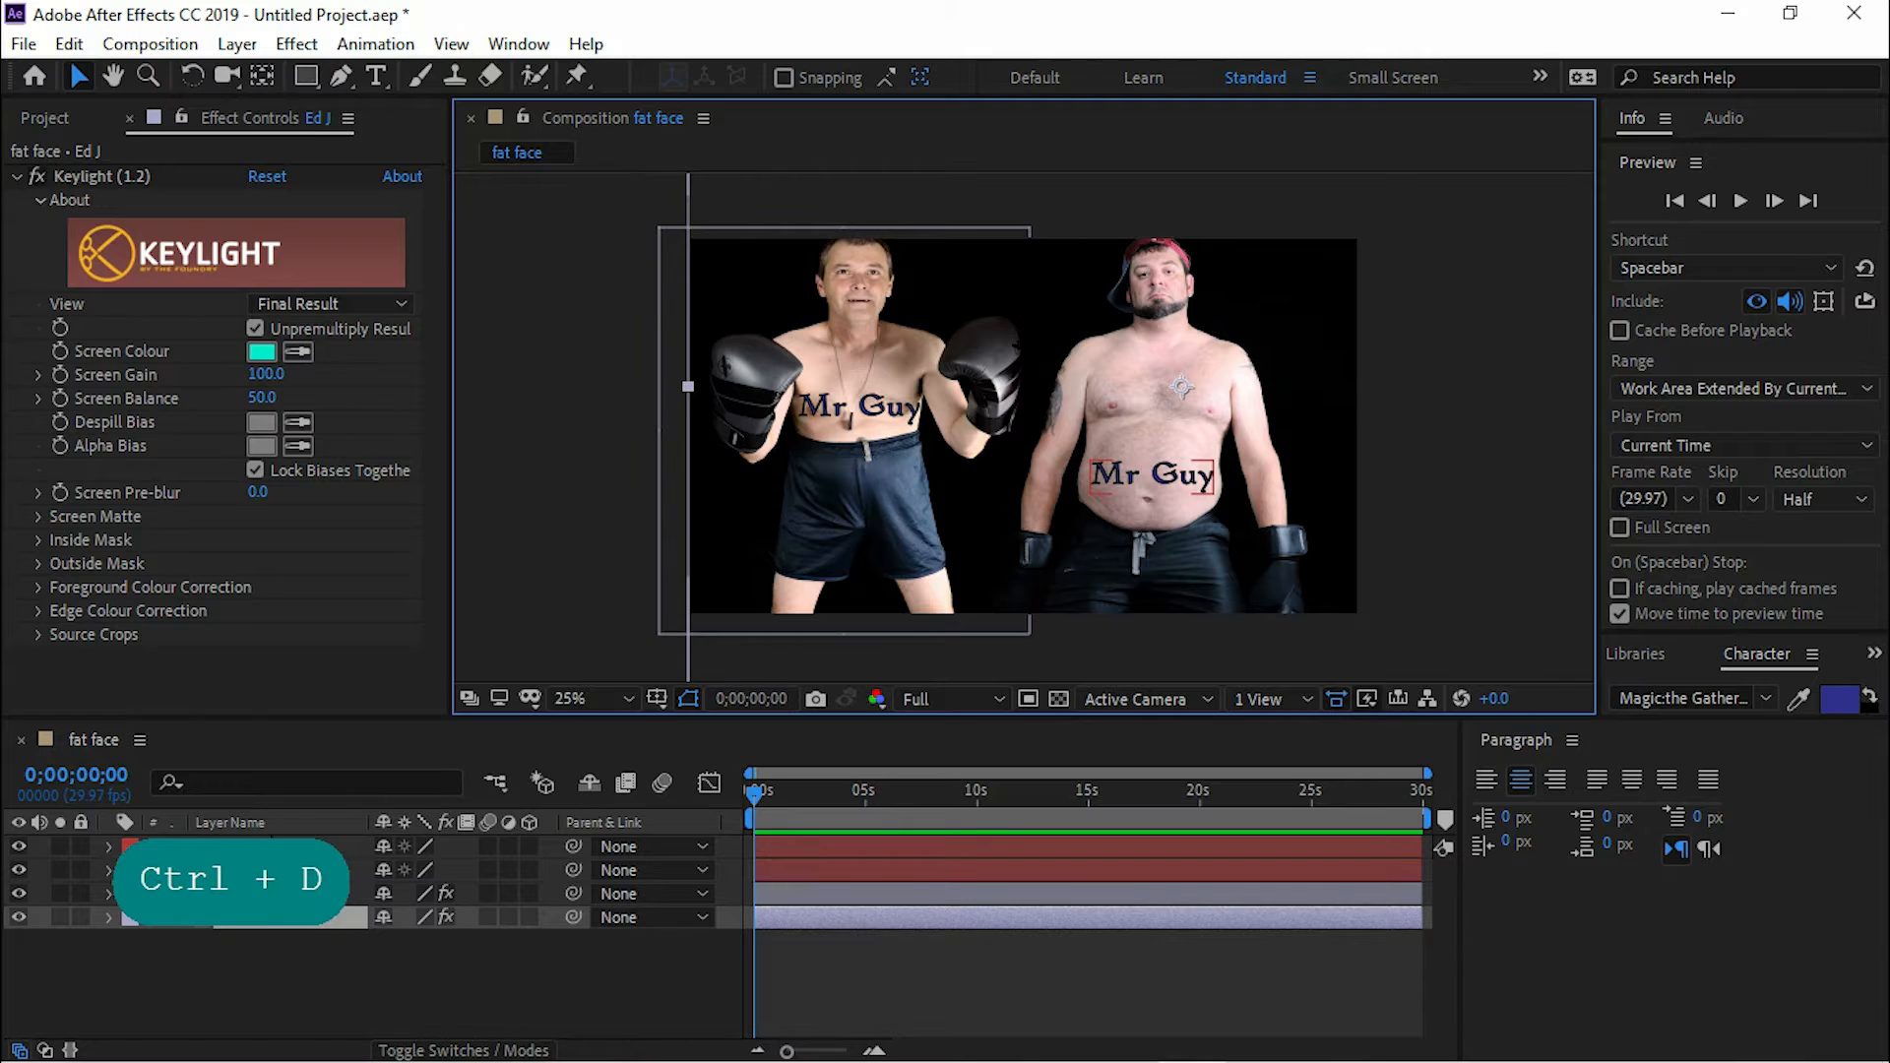
{"action": "left_click", "coordinate": [1152, 474]}
{"action": "double_click", "coordinate": [1147, 481]}
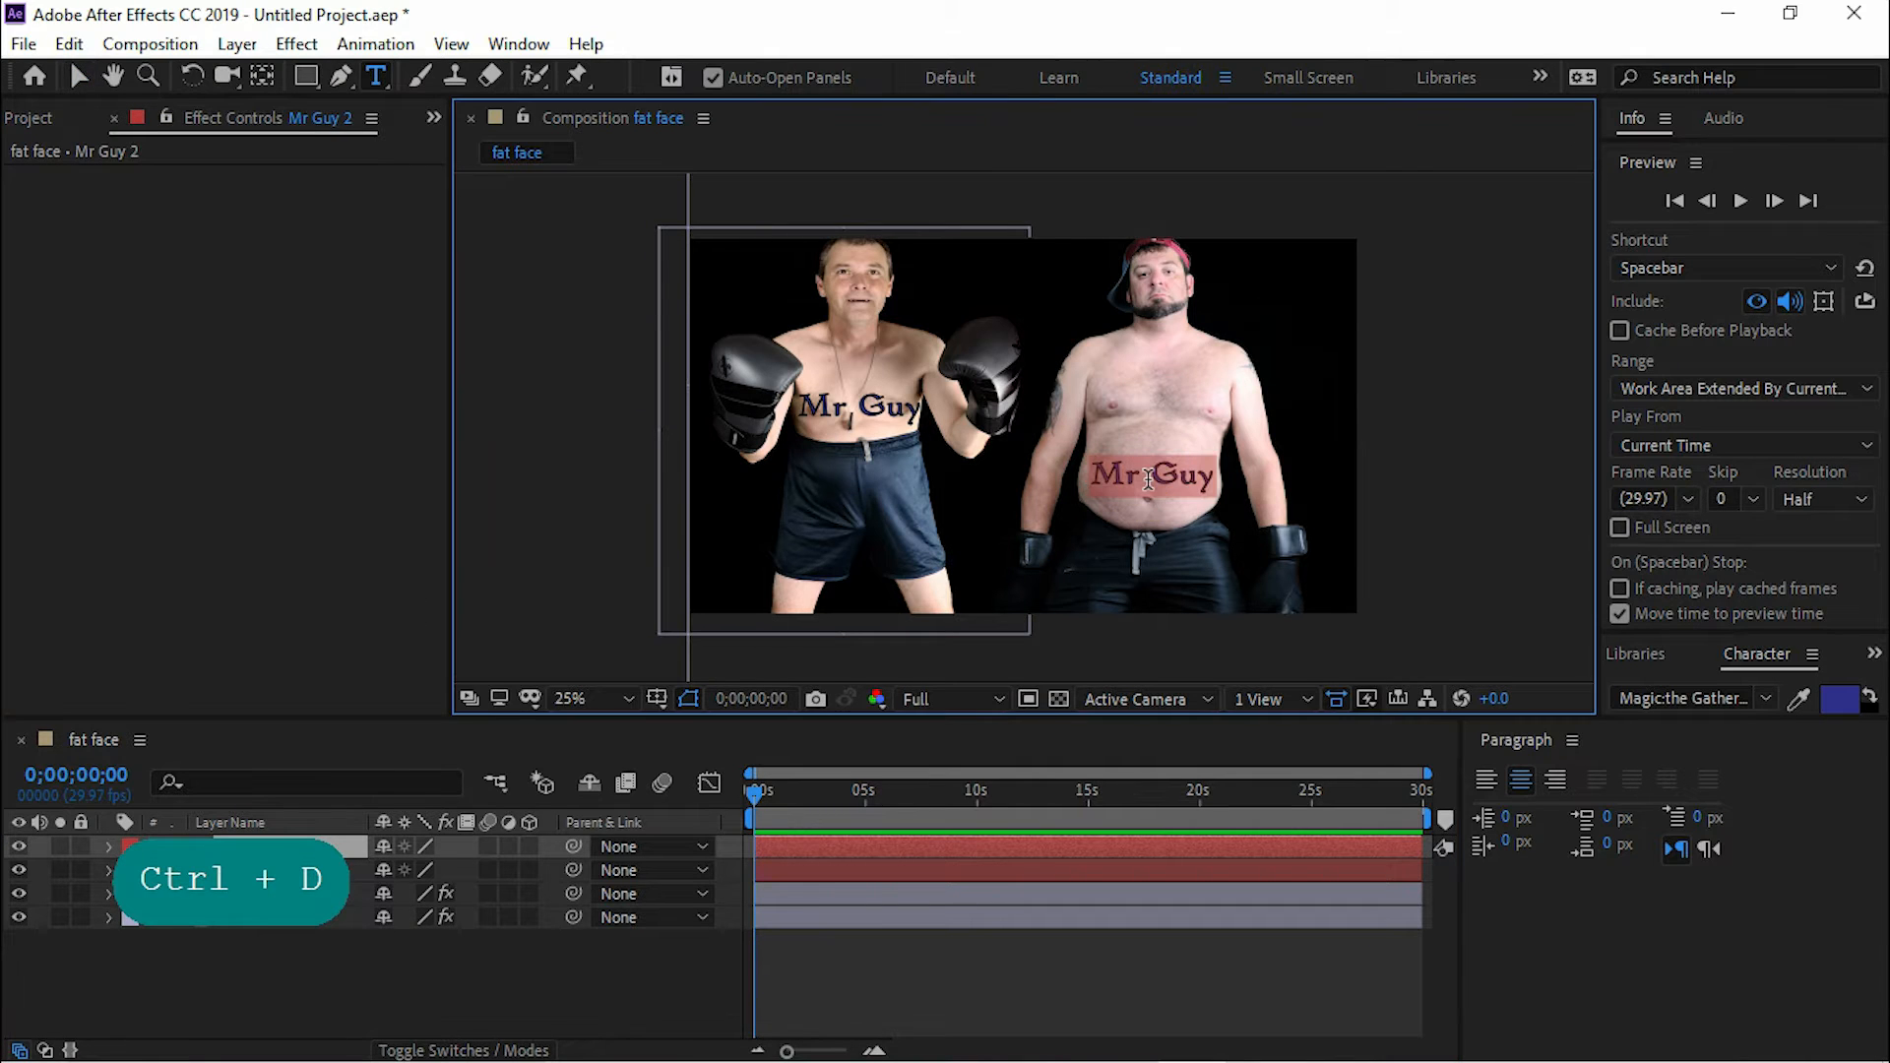
{"action": "type", "text": "Edito"}
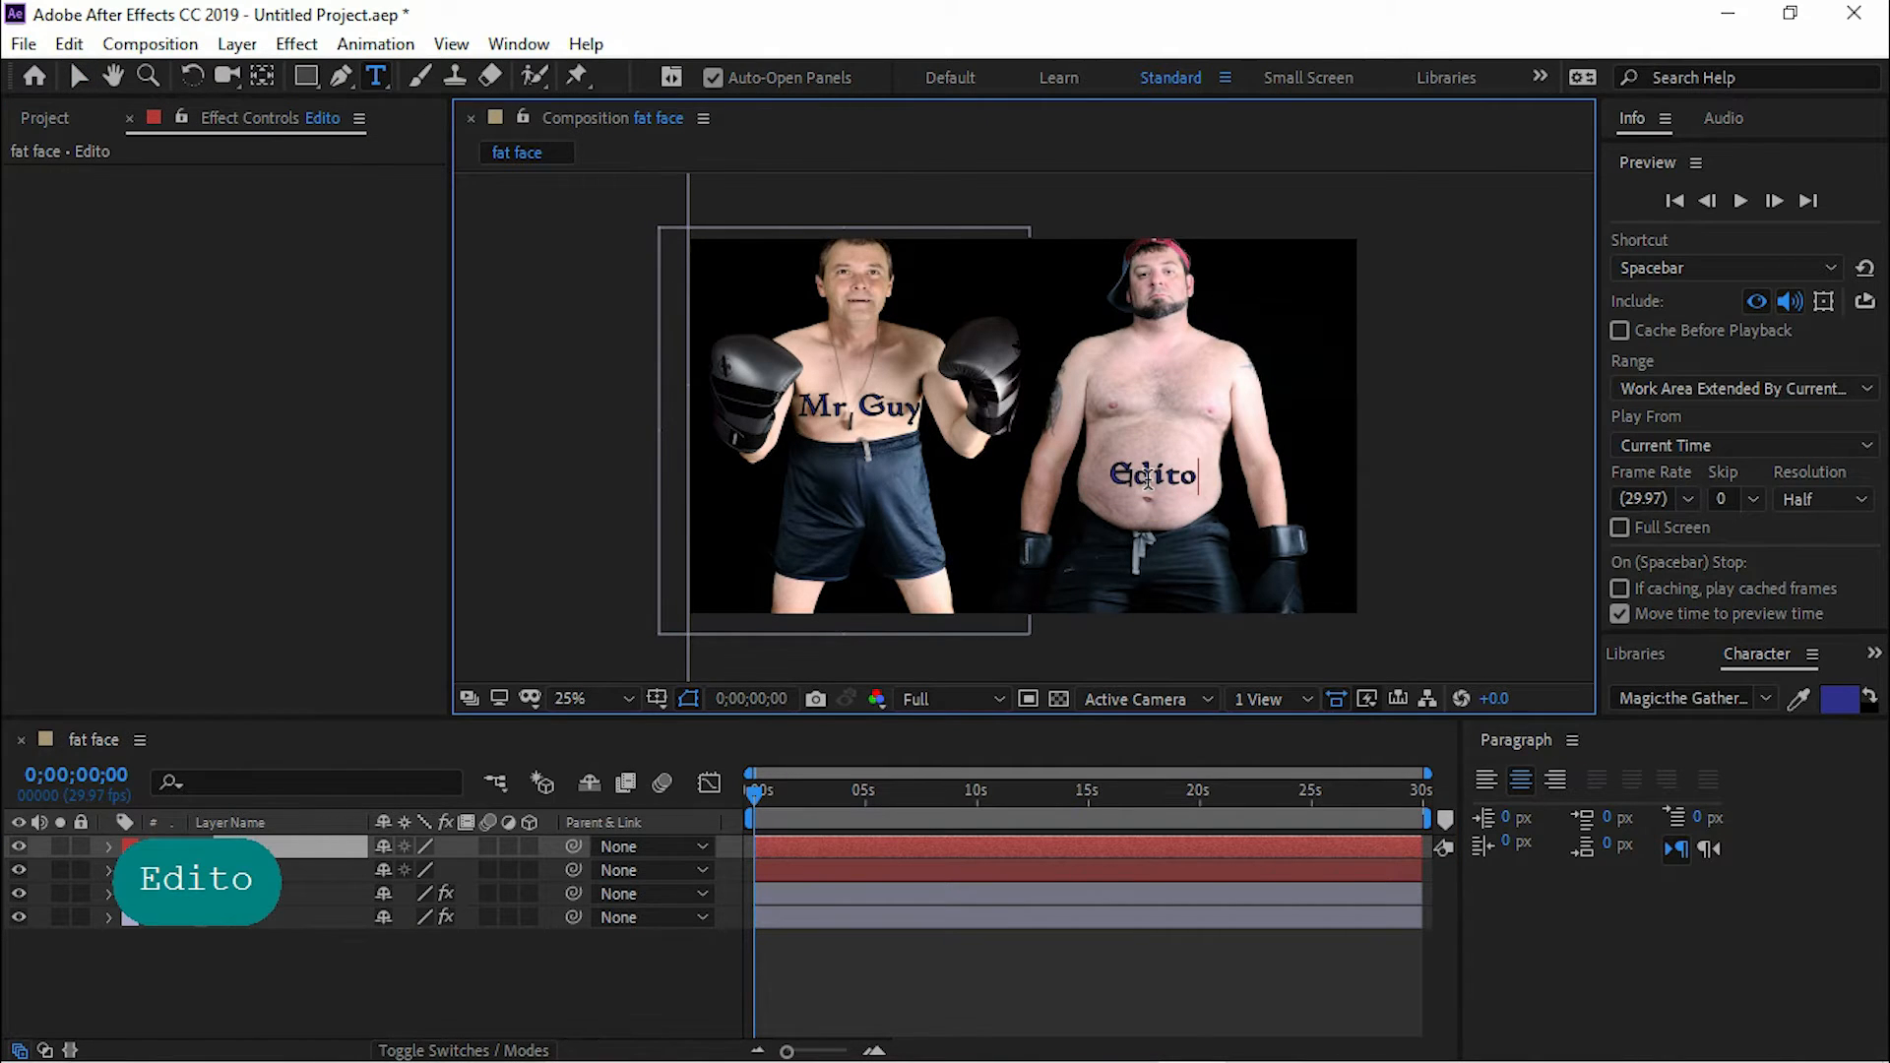
{"action": "type", "text": "r Jay"}
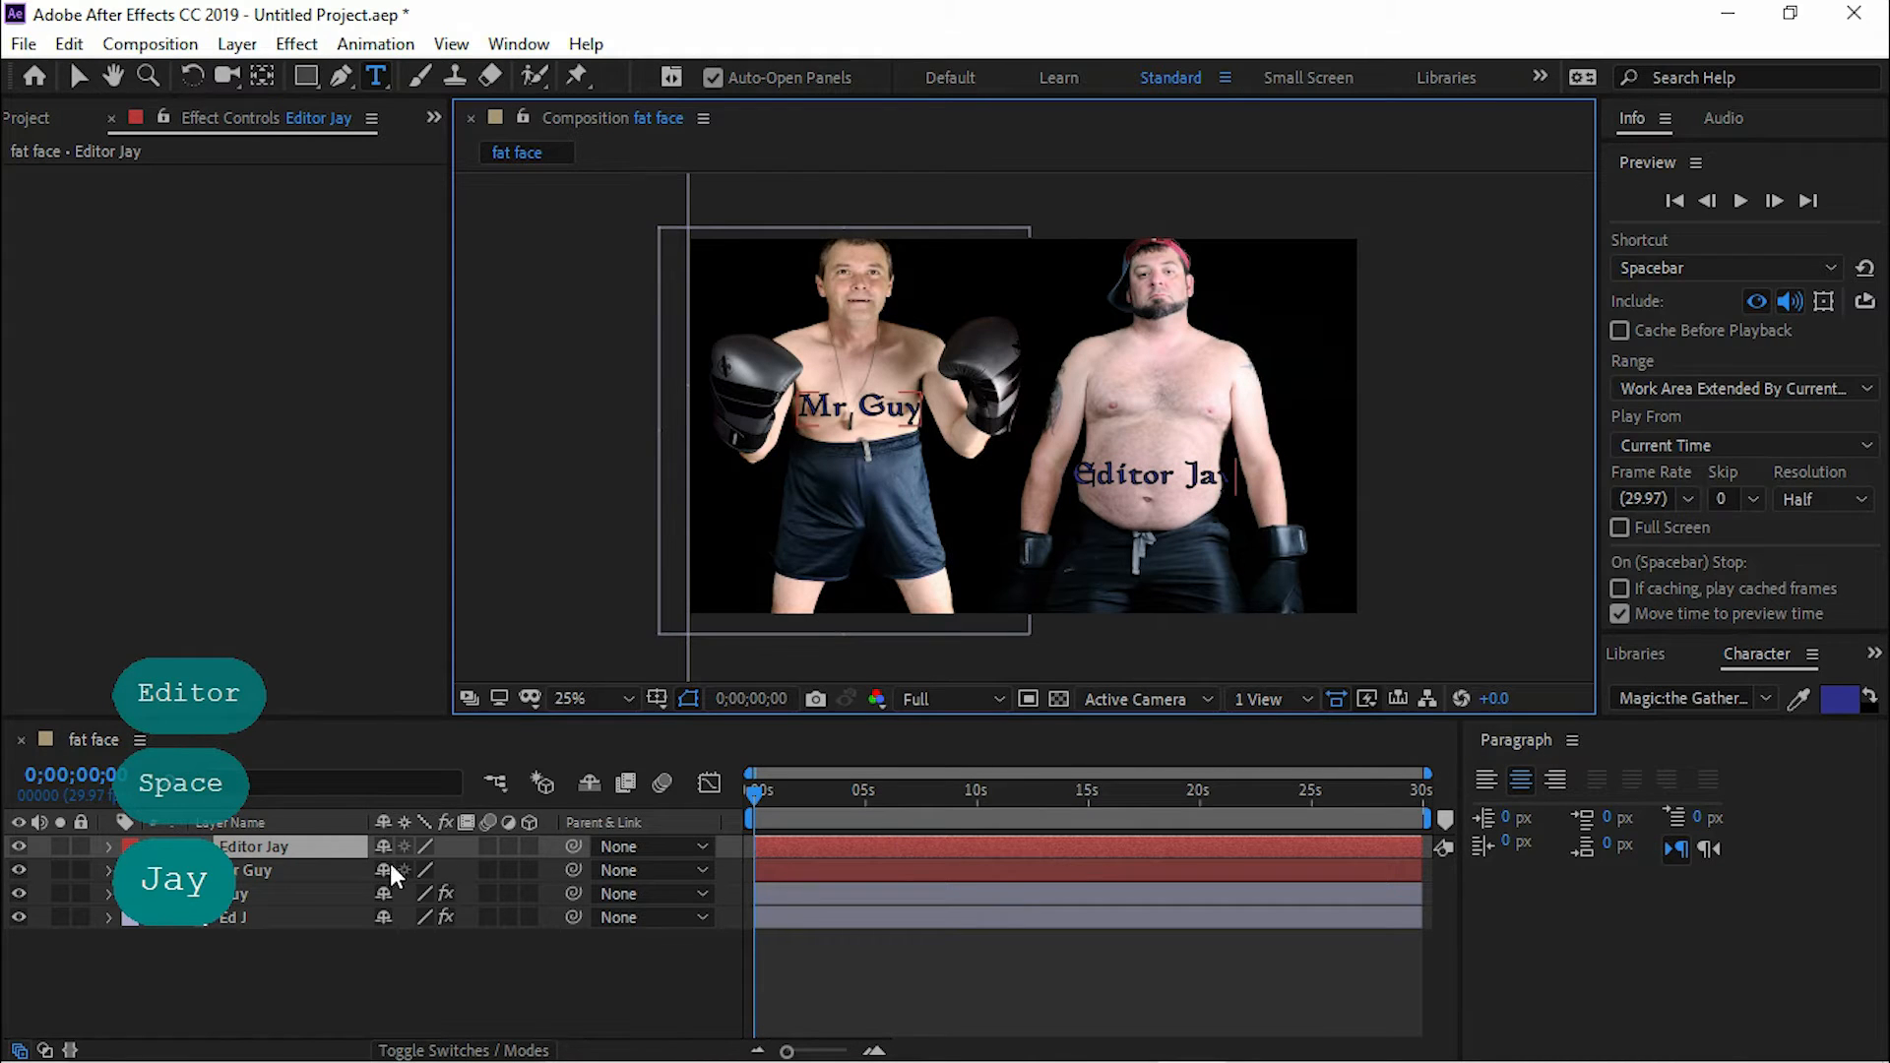
{"action": "left_click", "coordinate": [253, 1004]}
{"action": "left_click", "coordinate": [311, 852]}
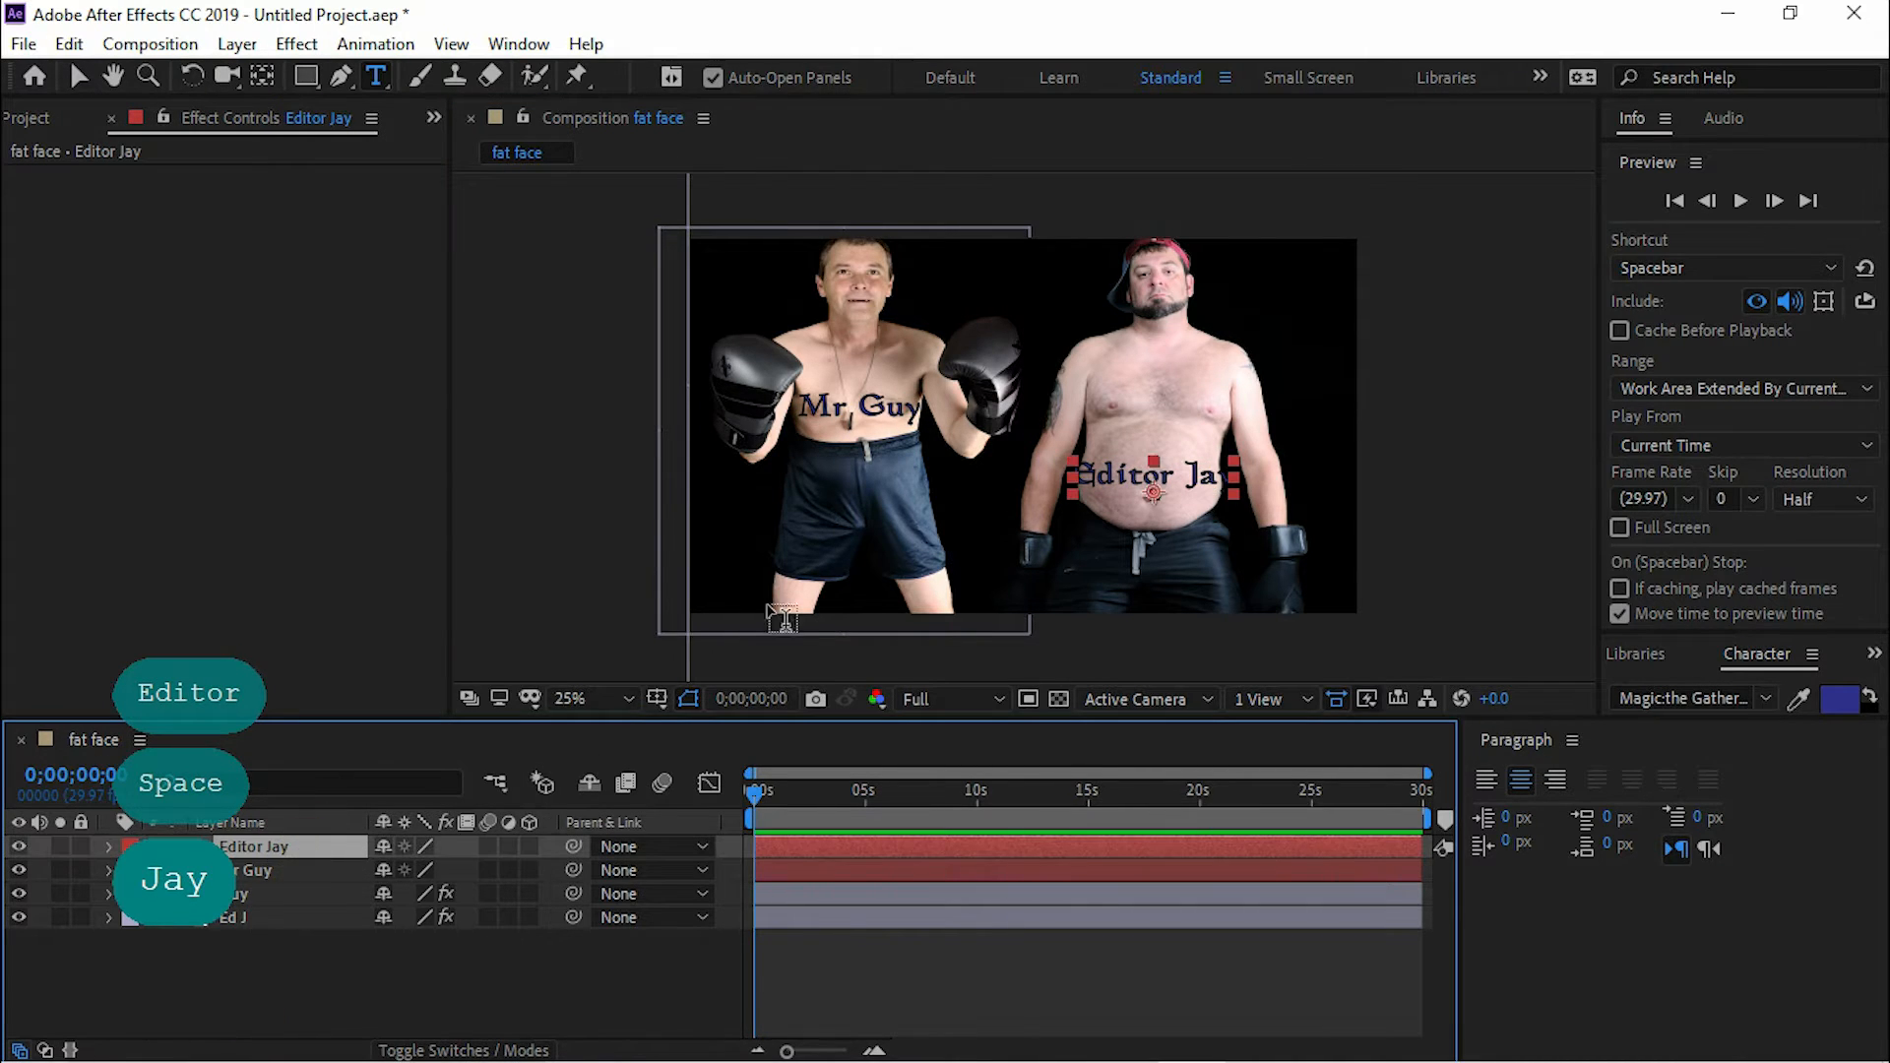
Step: Move the second boxer's name text up from his belly so it is centred across his chest
{"action": "key", "text": "v"}
{"action": "left_click", "coordinate": [1176, 429]}
{"action": "mouse_move", "coordinate": [1176, 428]}
{"action": "left_mouse_down"}
{"action": "mouse_move", "coordinate": [1161, 410]}
{"action": "mouse_move", "coordinate": [1175, 397]}
{"action": "left_mouse_up"}
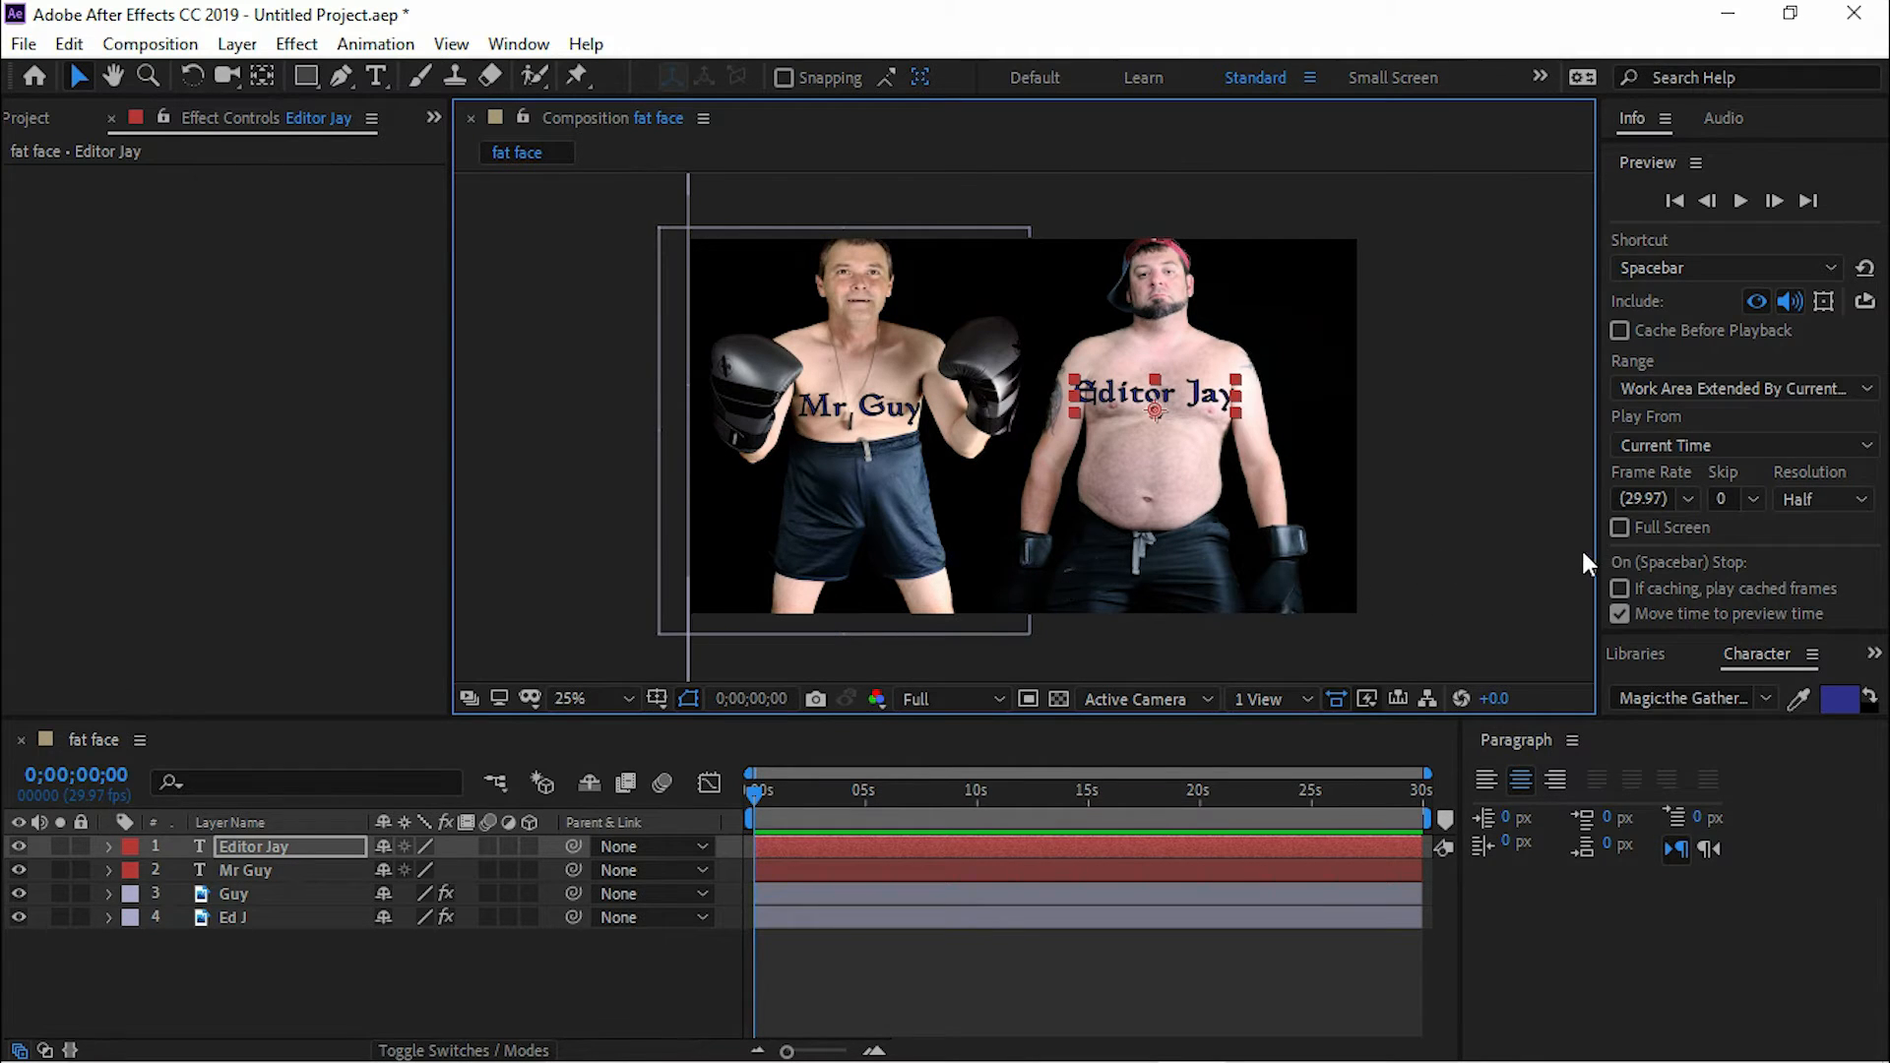
{"action": "left_click_drag", "start_coordinate": [1148, 403], "coordinate": [1149, 411]}
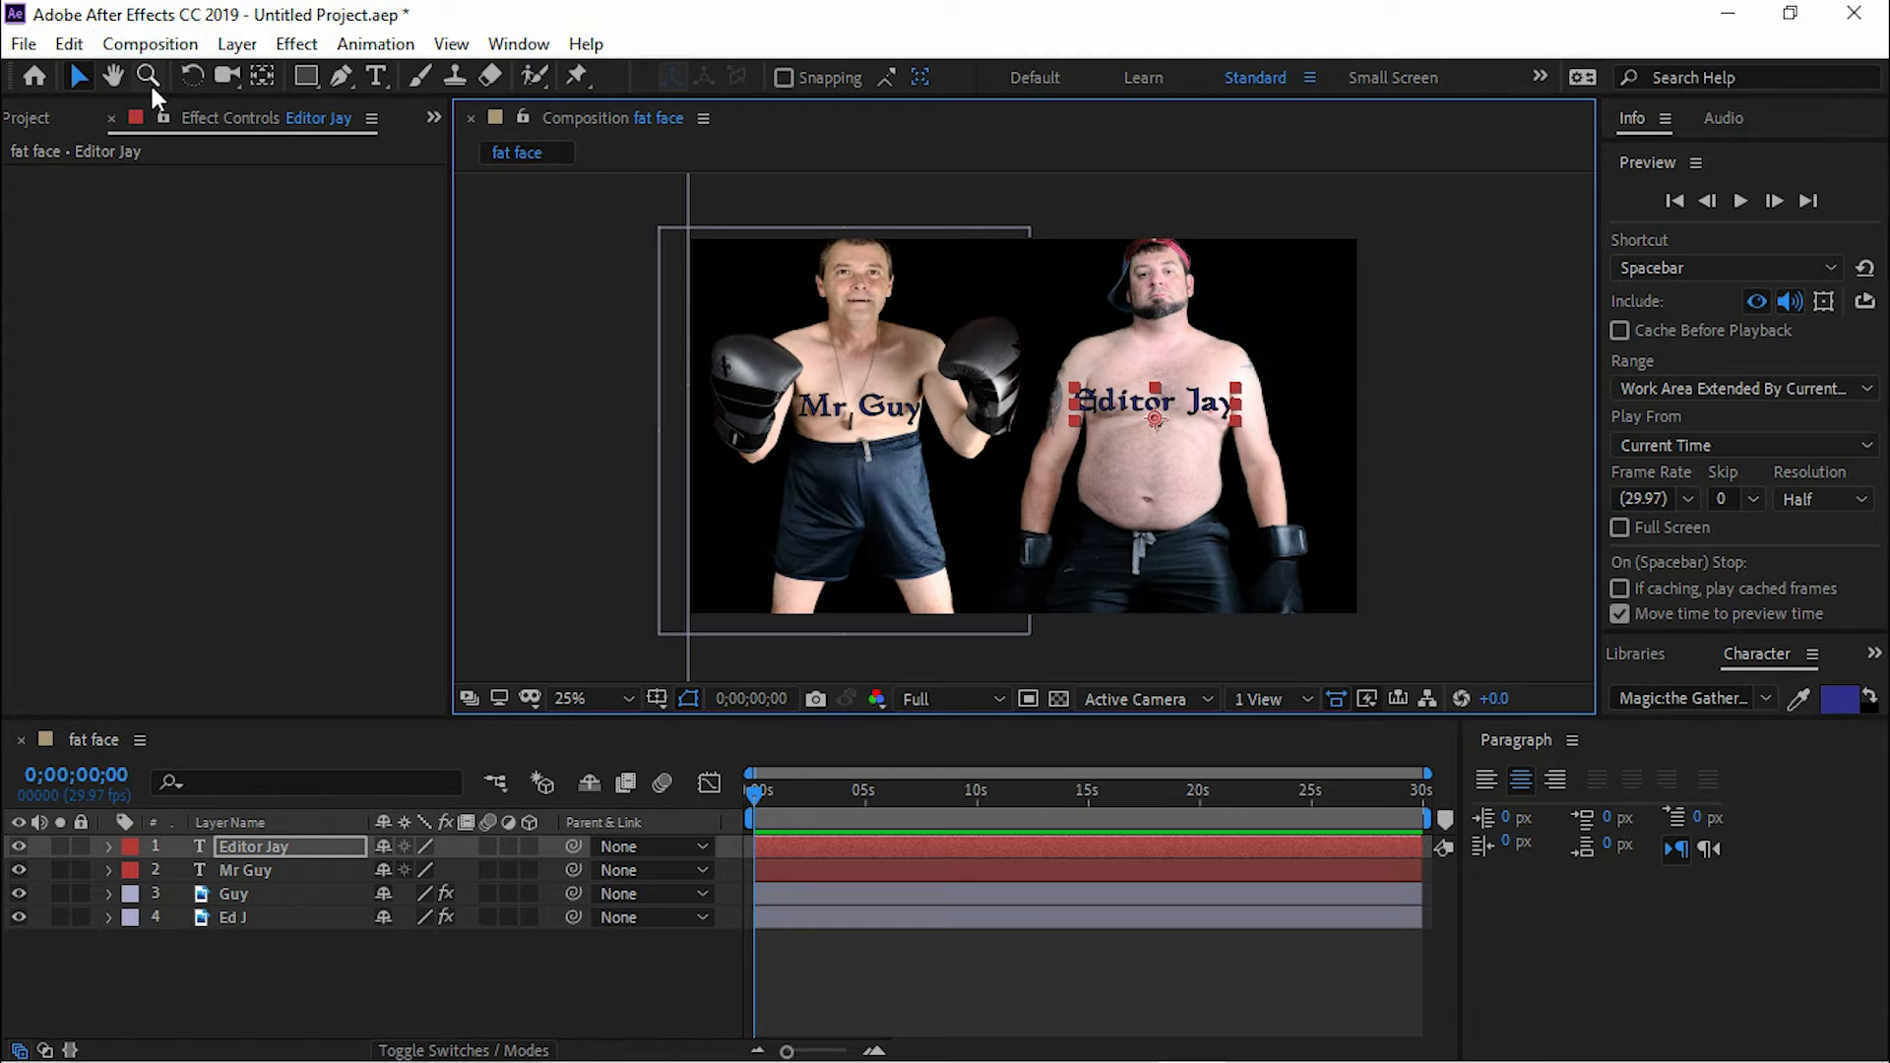
Step: Draw a closed seven-point Pen mask on the second boxer's text layer, along the image-left side of his belly
{"action": "left_click", "coordinate": [340, 76]}
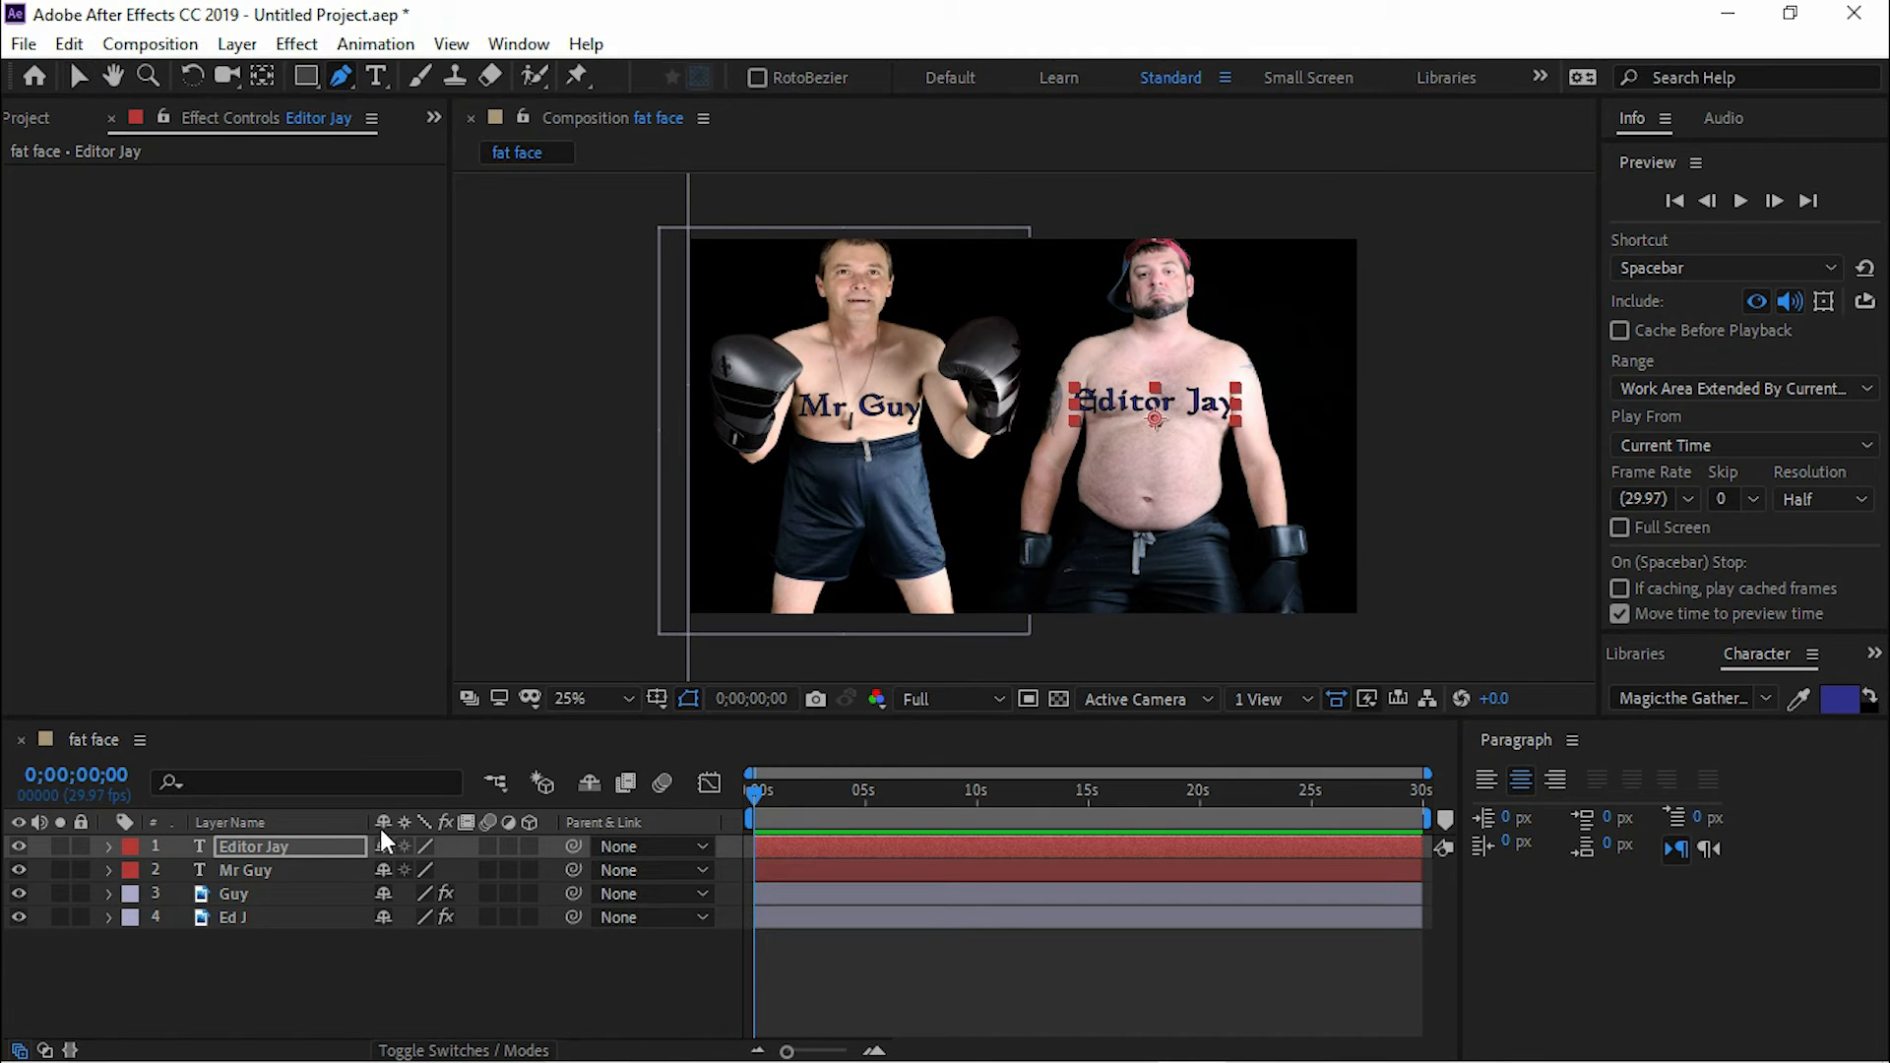
{"action": "left_click", "coordinate": [287, 846]}
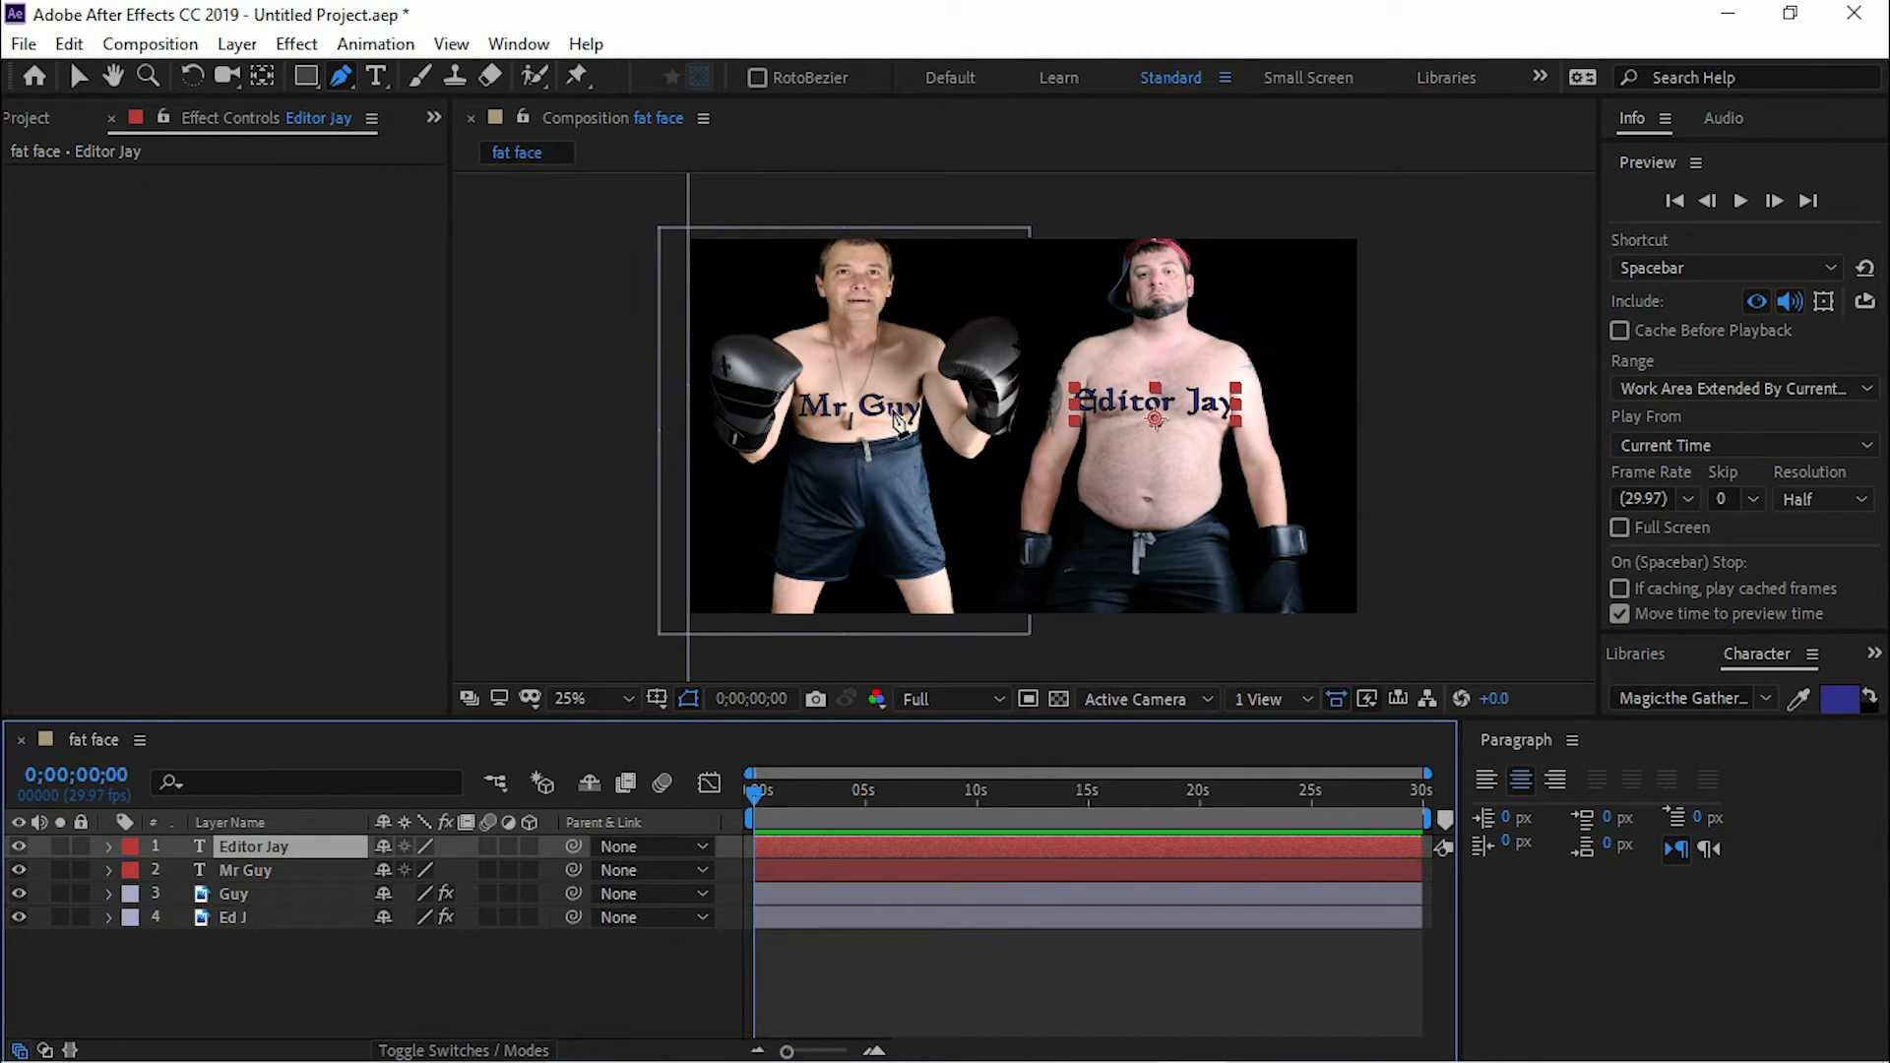
{"action": "key", "text": "period"}
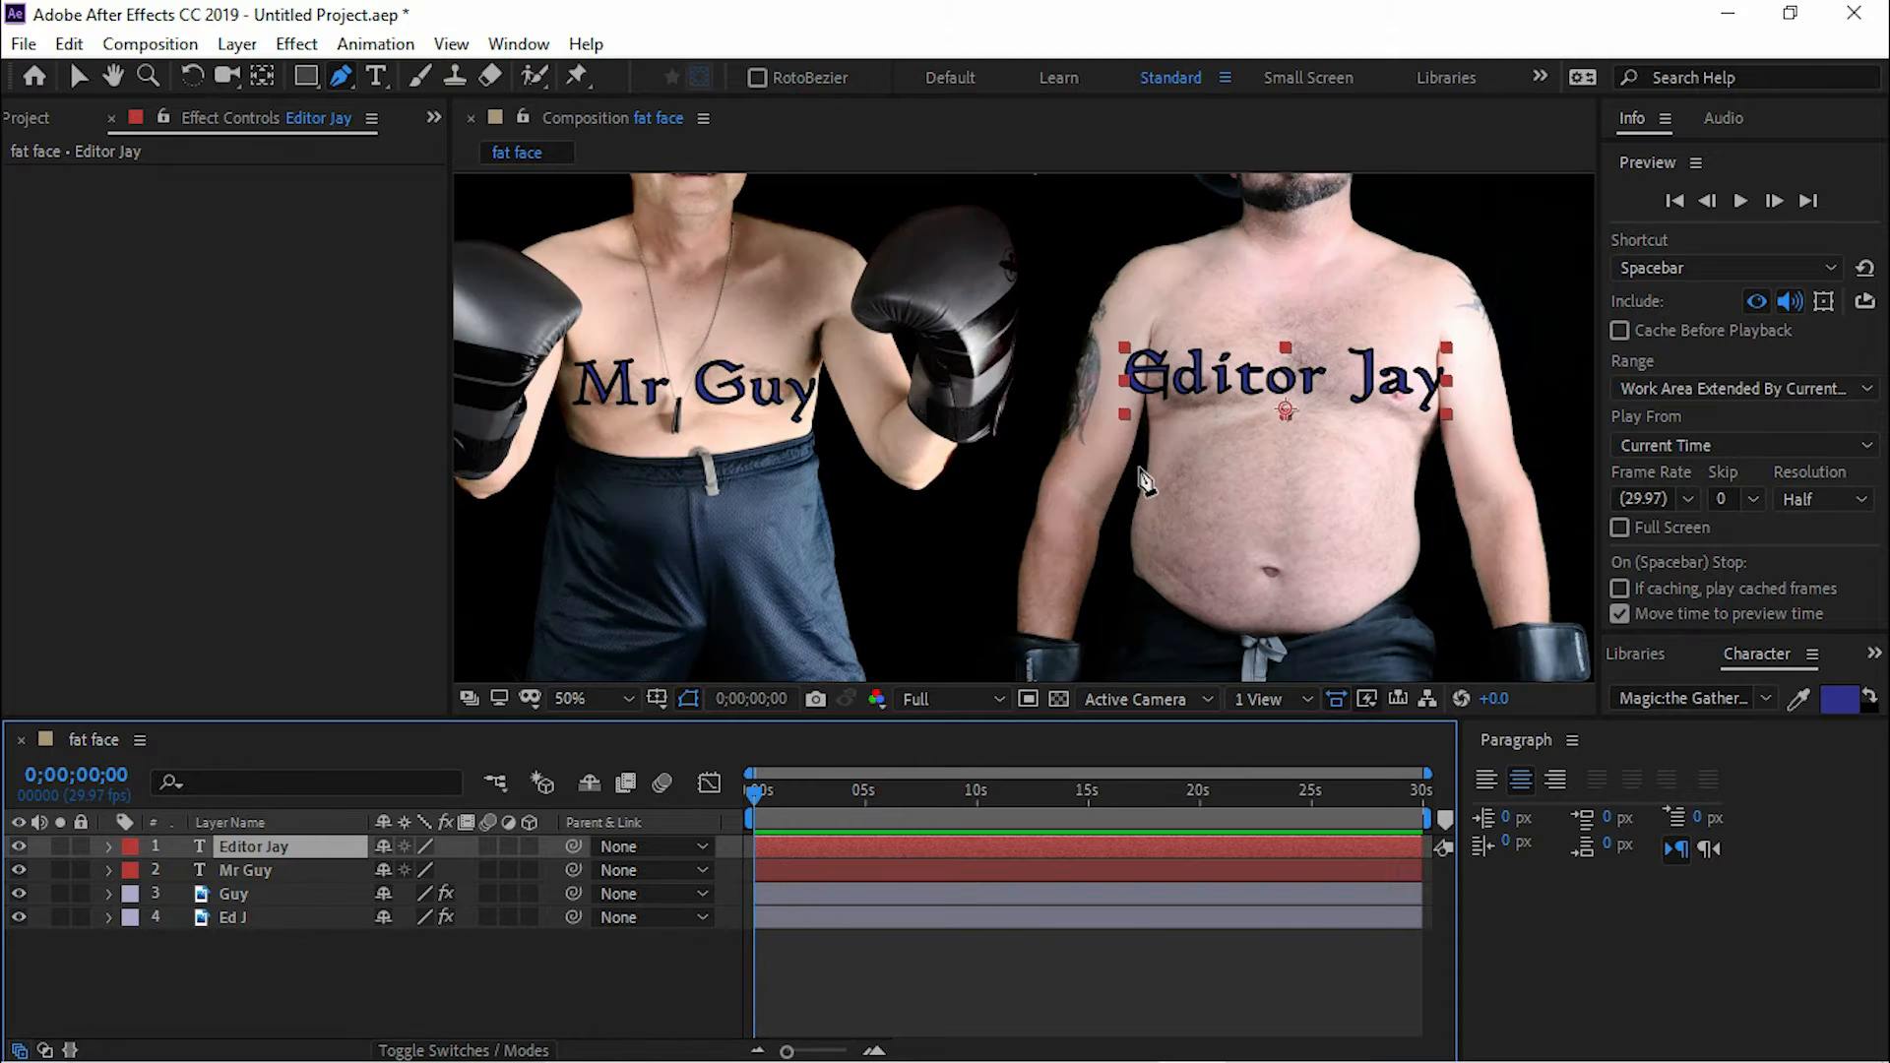
{"action": "left_click", "coordinate": [1150, 446]}
{"action": "left_click", "coordinate": [1136, 514]}
{"action": "left_click", "coordinate": [1134, 578]}
{"action": "left_click", "coordinate": [1180, 592]}
{"action": "left_click", "coordinate": [1193, 536]}
{"action": "left_click", "coordinate": [1191, 486]}
{"action": "left_click", "coordinate": [1174, 458]}
{"action": "left_click", "coordinate": [1150, 446]}
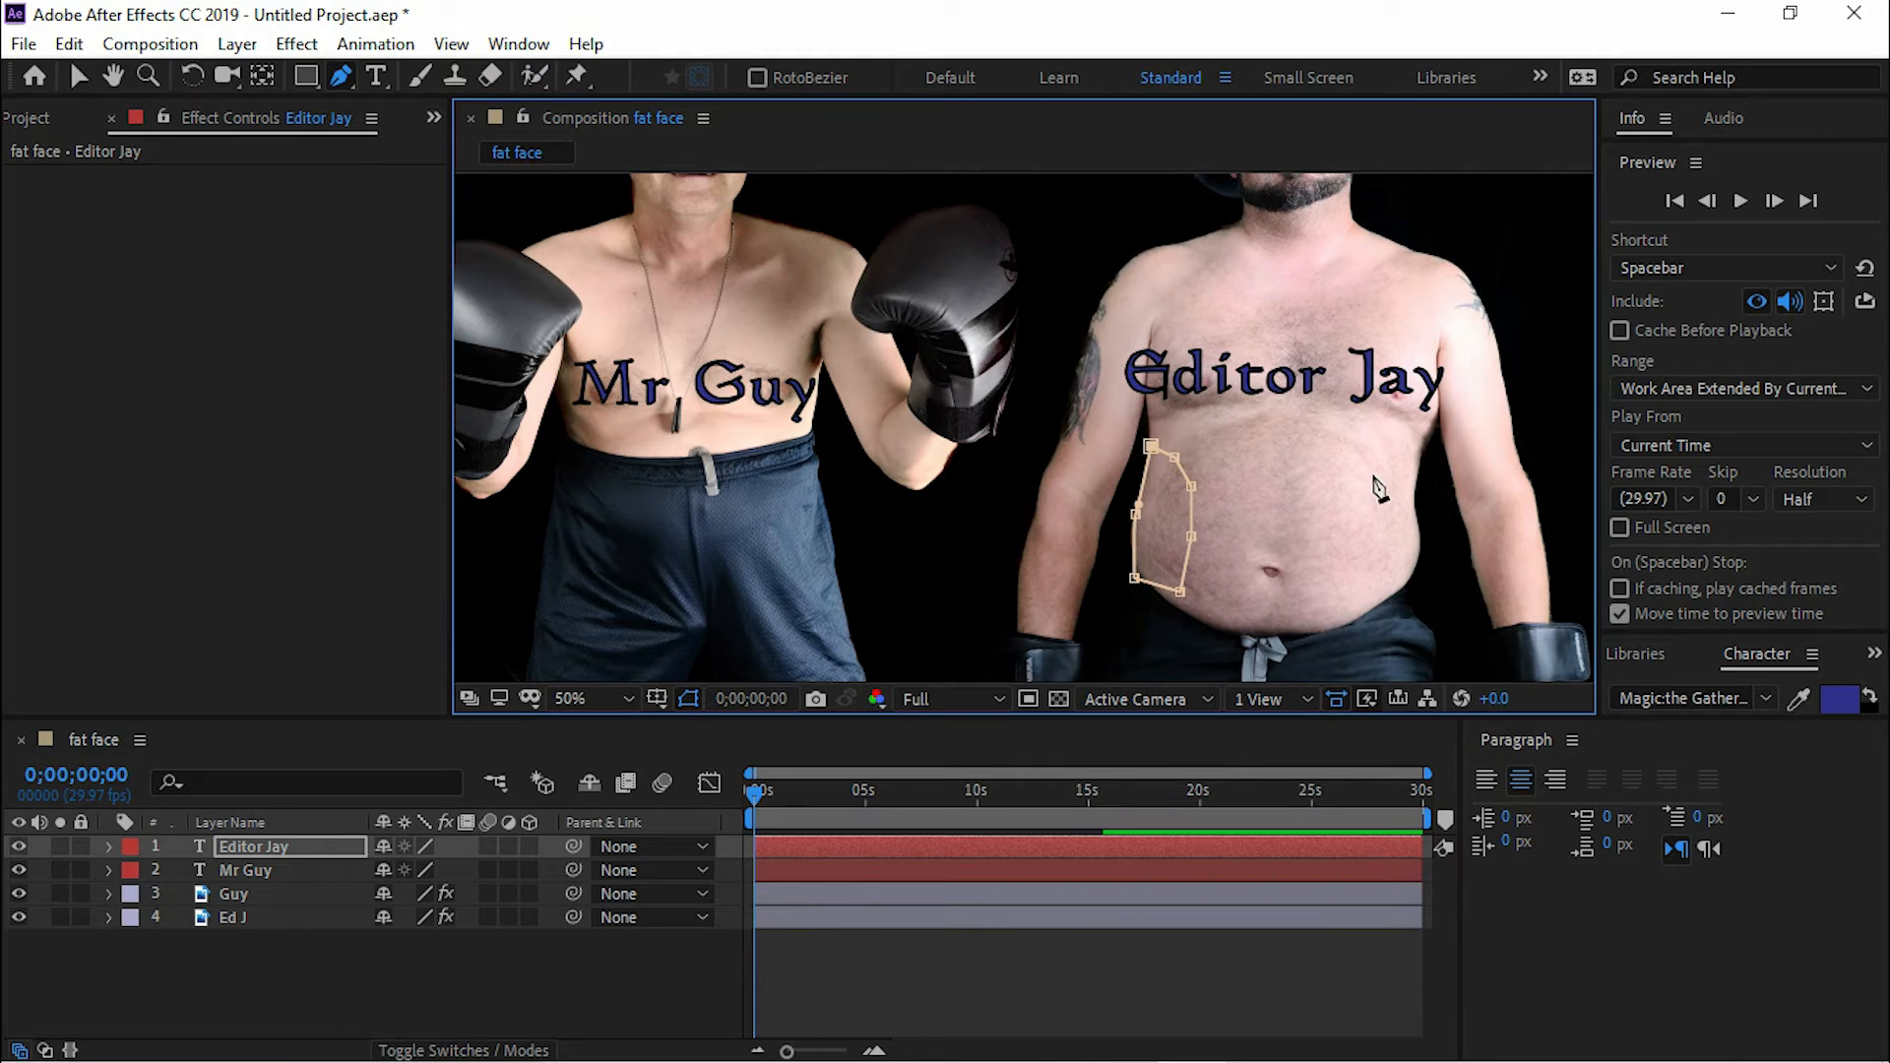
Step: Draw a second closed Pen mask on the same text layer, around the image-right side of the second boxer's belly
{"action": "left_click", "coordinate": [1410, 453]}
{"action": "left_click", "coordinate": [1354, 494]}
{"action": "left_click", "coordinate": [1334, 549]}
{"action": "left_click", "coordinate": [1386, 595]}
{"action": "left_click", "coordinate": [1429, 558]}
{"action": "left_click", "coordinate": [1412, 456]}
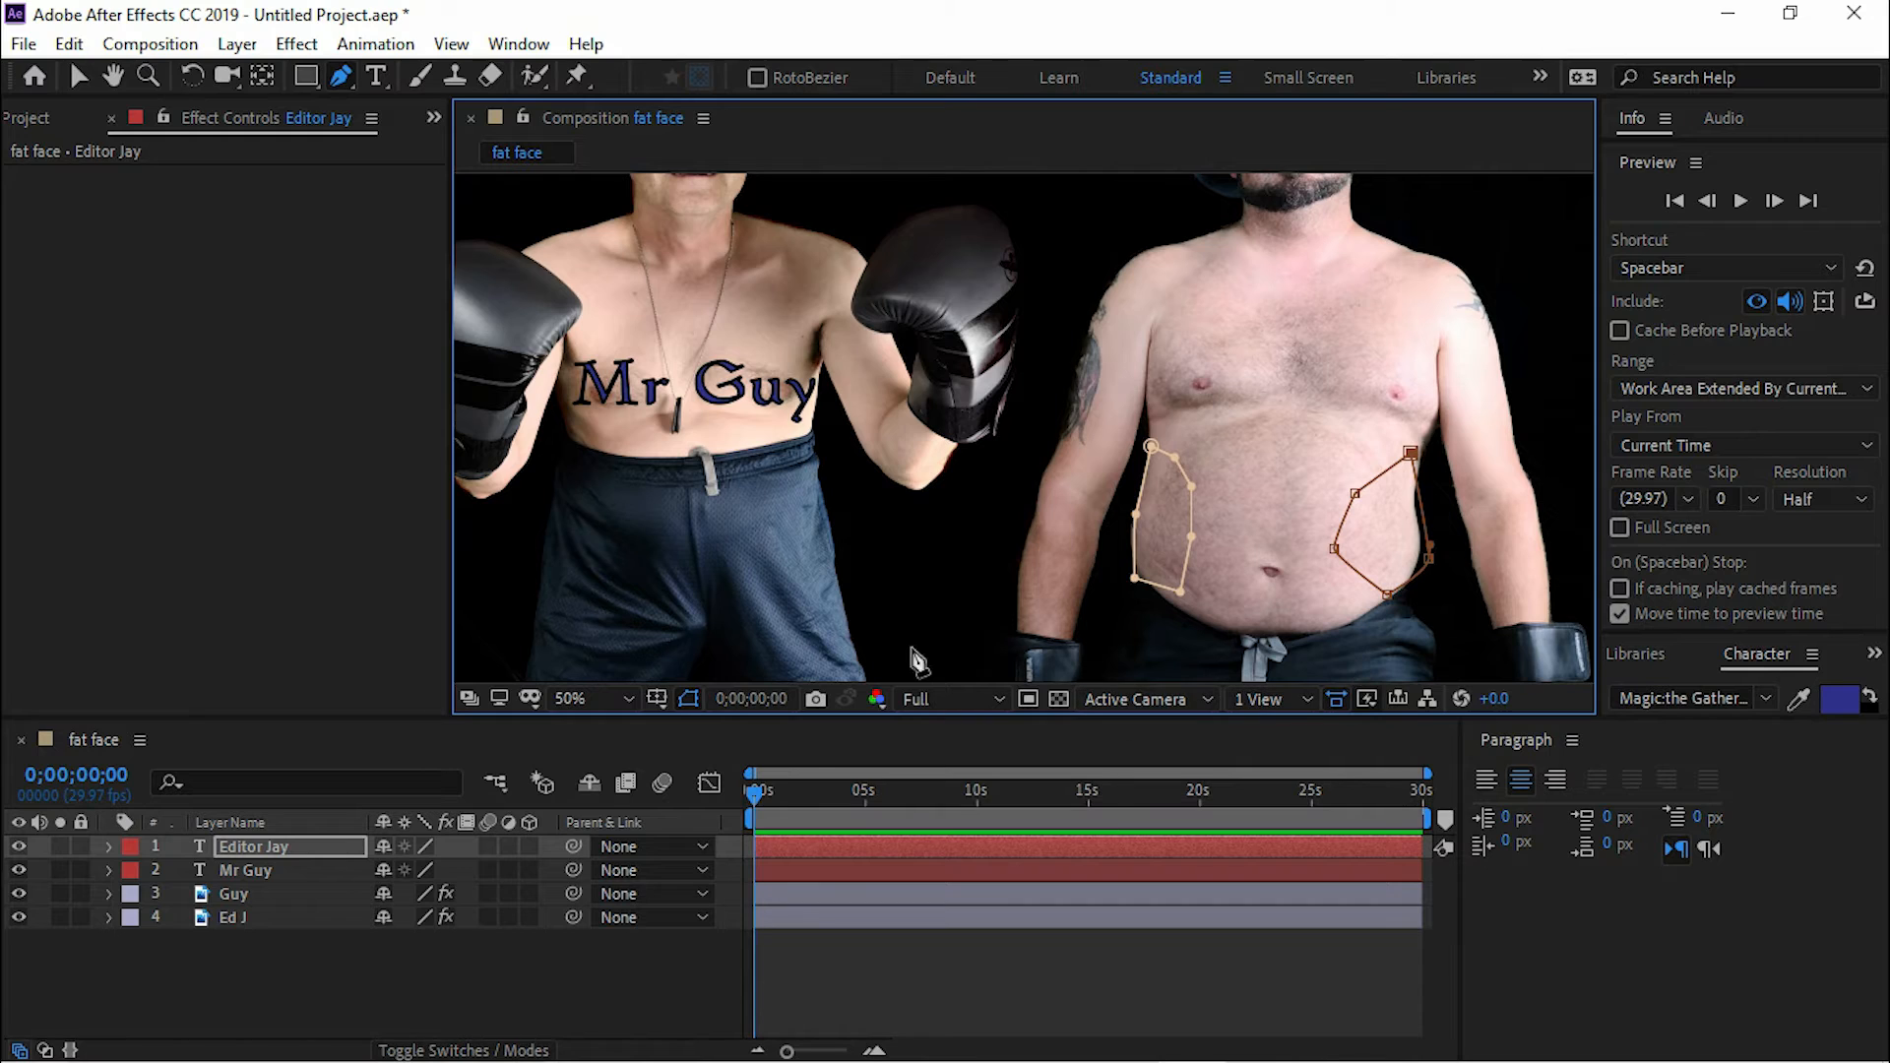
Step: Reveal the masks on the second boxer's text layer and set both Mask 1 and Mask 2 to Subtract
{"action": "left_click", "coordinate": [315, 852]}
{"action": "key", "text": "m"}
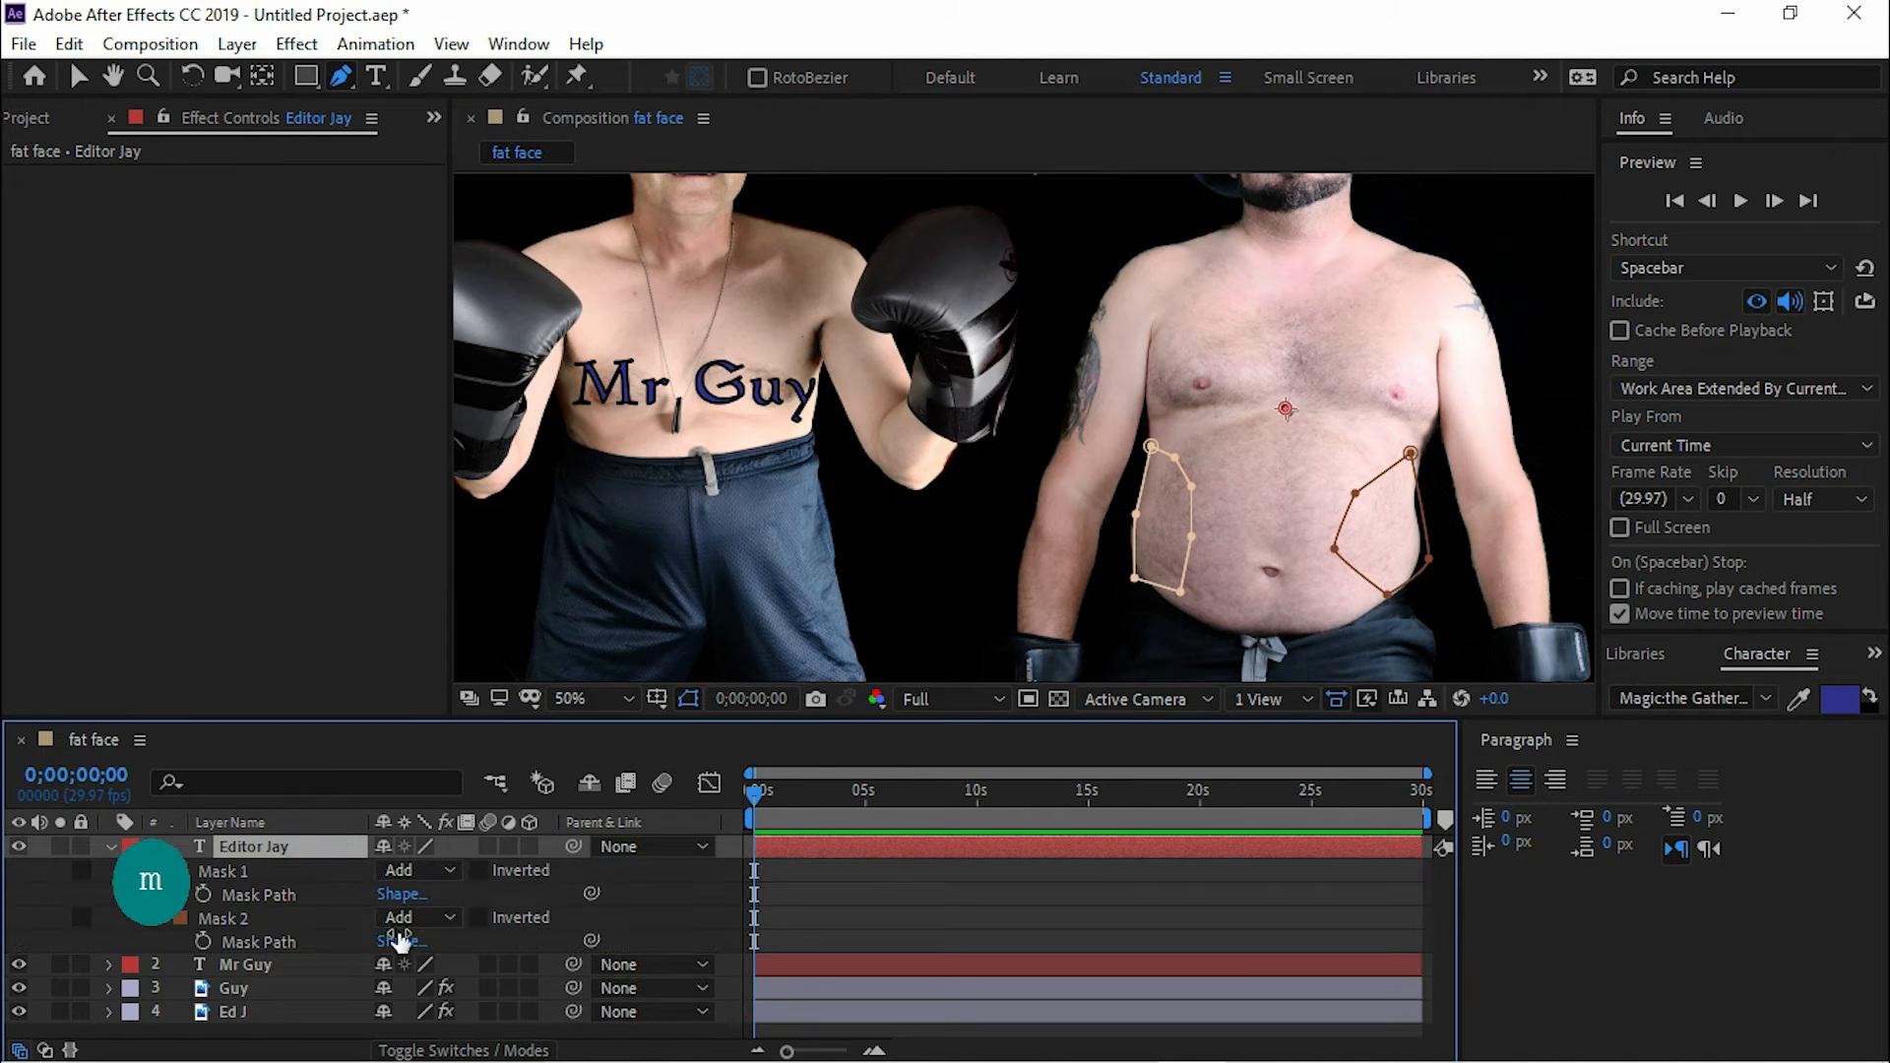
{"action": "left_click", "coordinate": [433, 871]}
{"action": "left_click", "coordinate": [453, 719]}
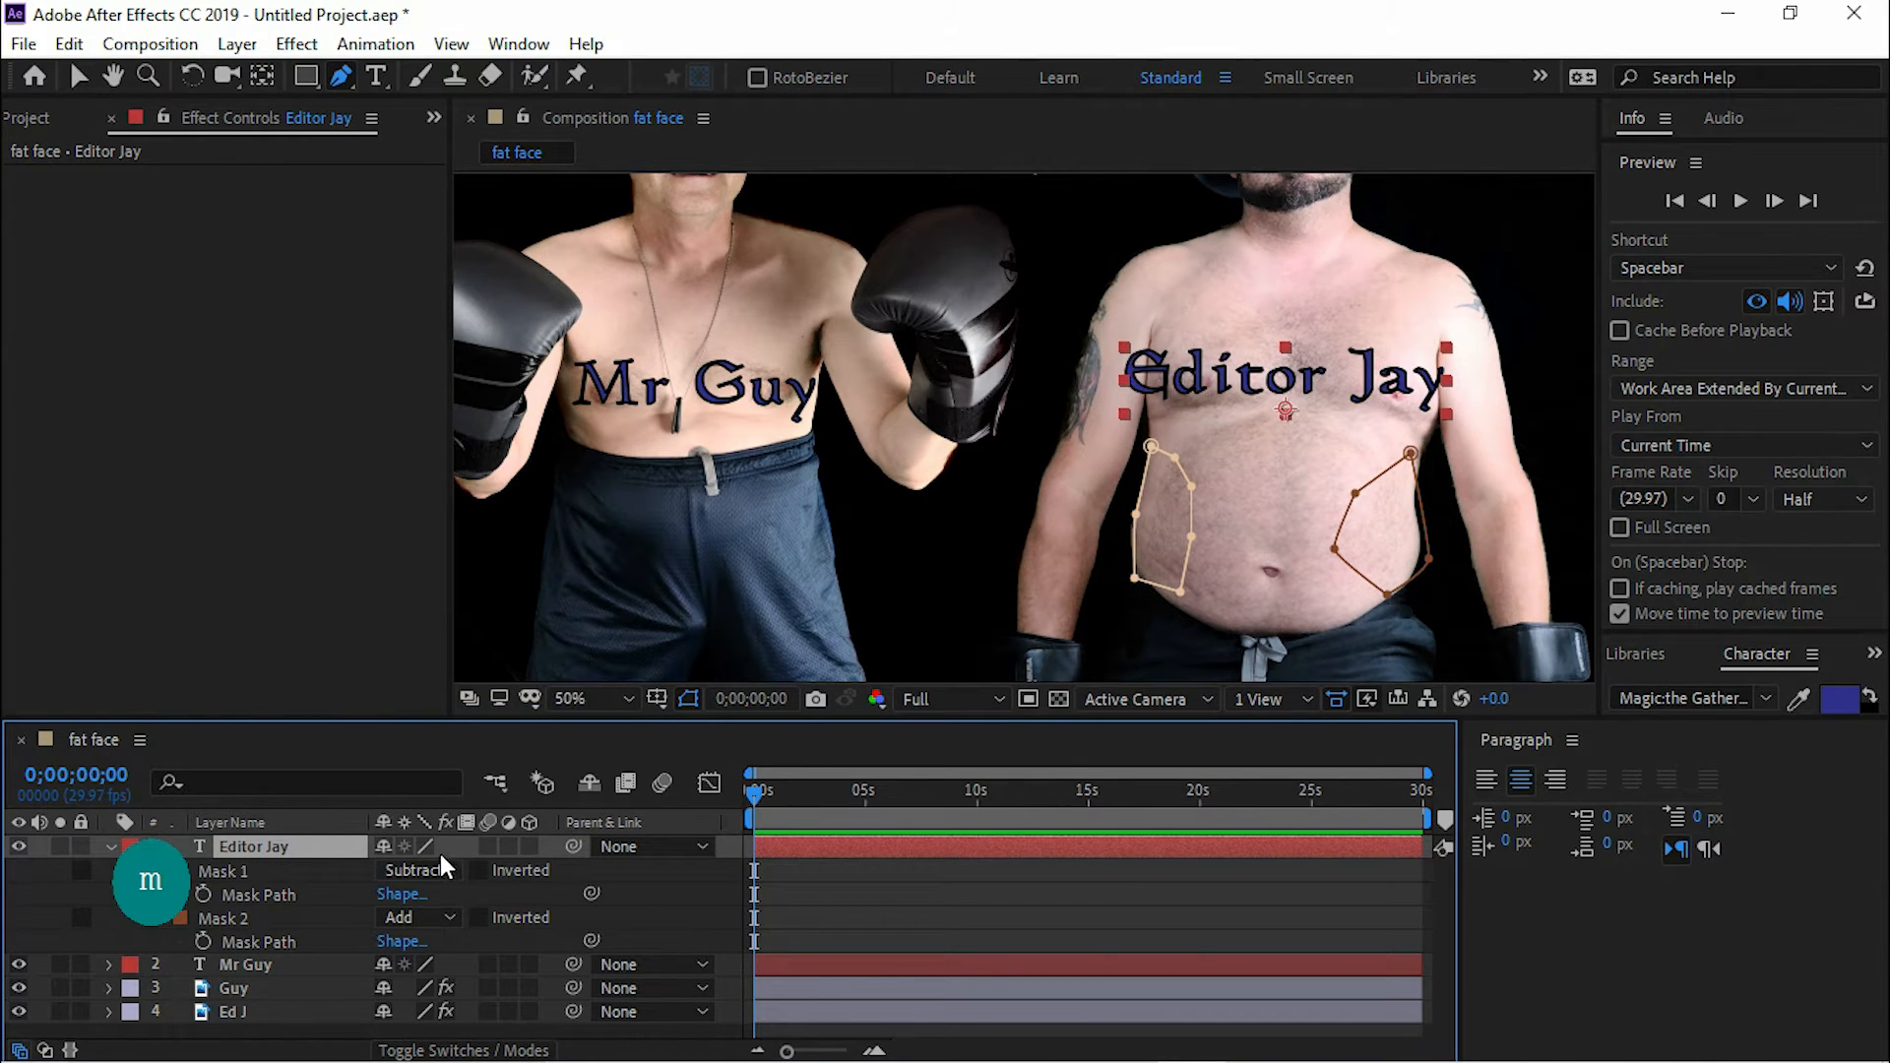
{"action": "left_click", "coordinate": [414, 917]}
{"action": "left_click", "coordinate": [462, 766]}
Step: Delete both belly masks from the second boxer's text layer
{"action": "left_click", "coordinate": [223, 876]}
{"action": "key", "text": "Delete"}
{"action": "key", "text": "Delete"}
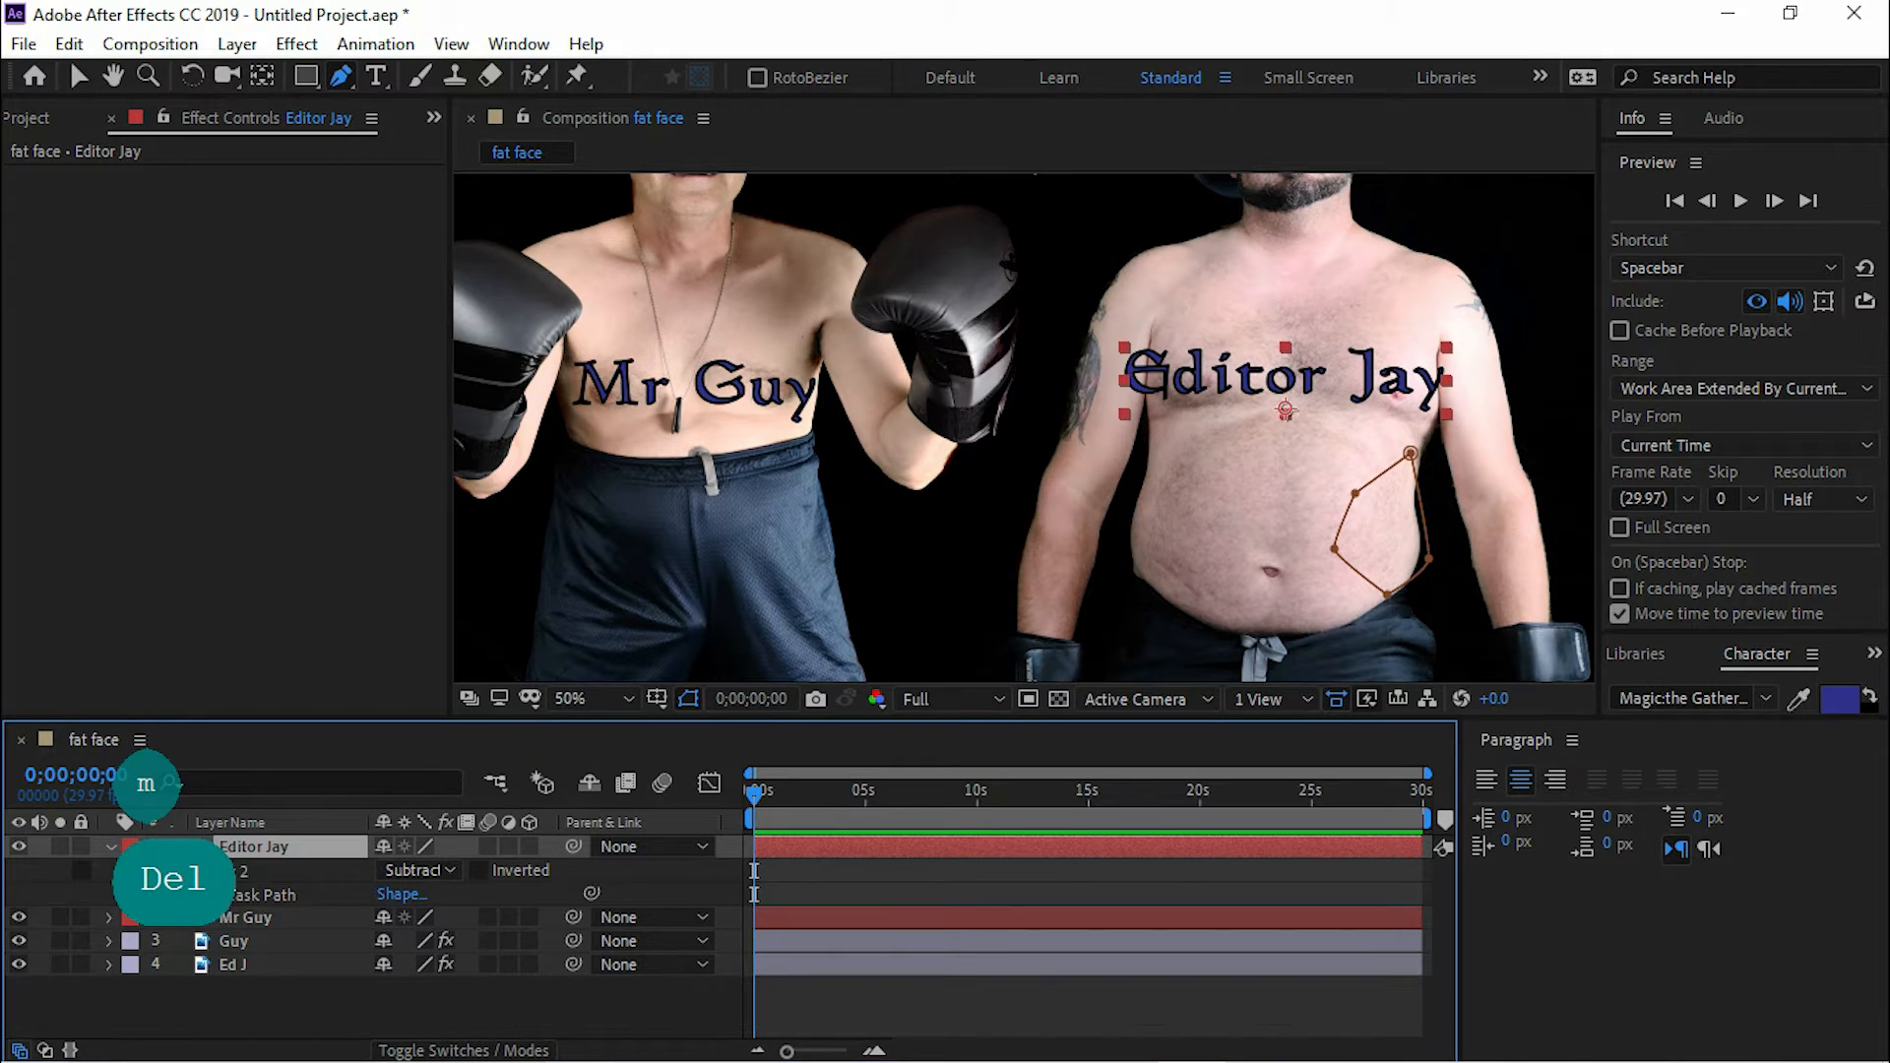
{"action": "scroll", "coordinate": [1269, 502], "scroll_direction": "down", "scroll_amount": 2}
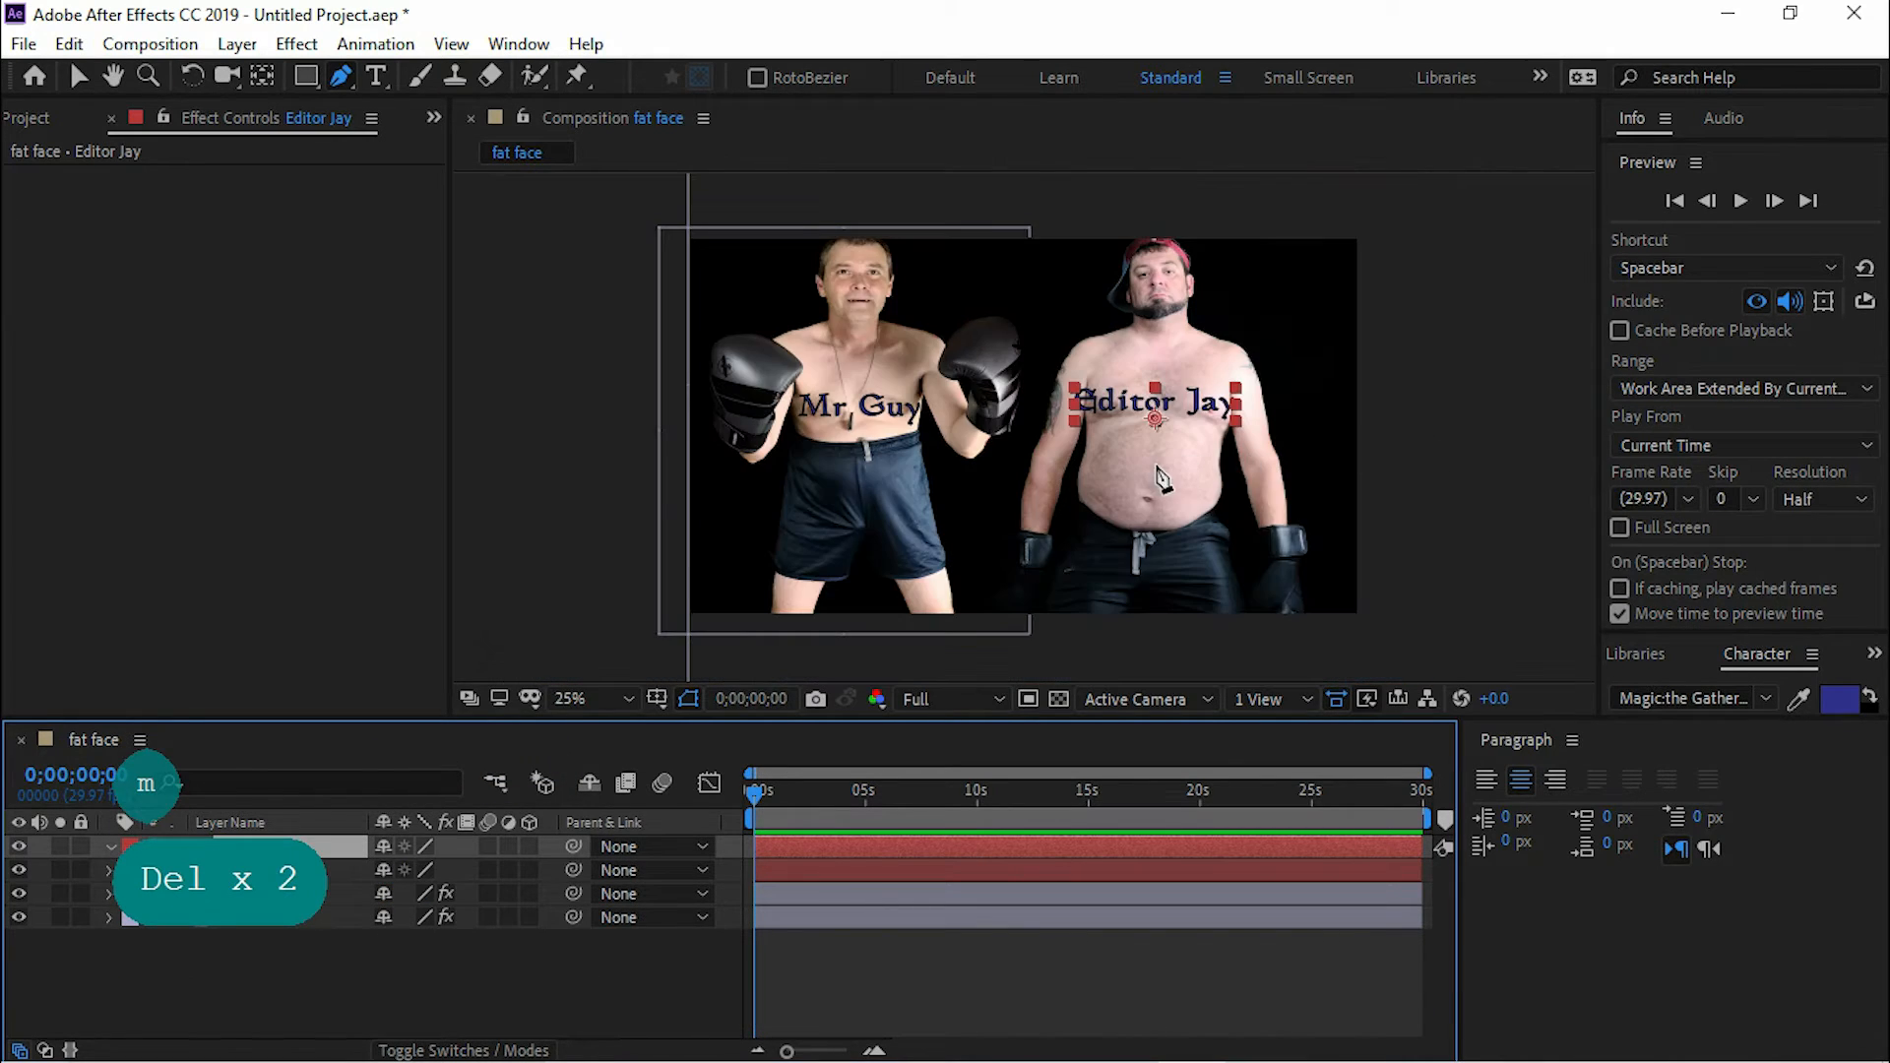
{"action": "key", "text": "v"}
{"action": "left_click", "coordinate": [1143, 458]}
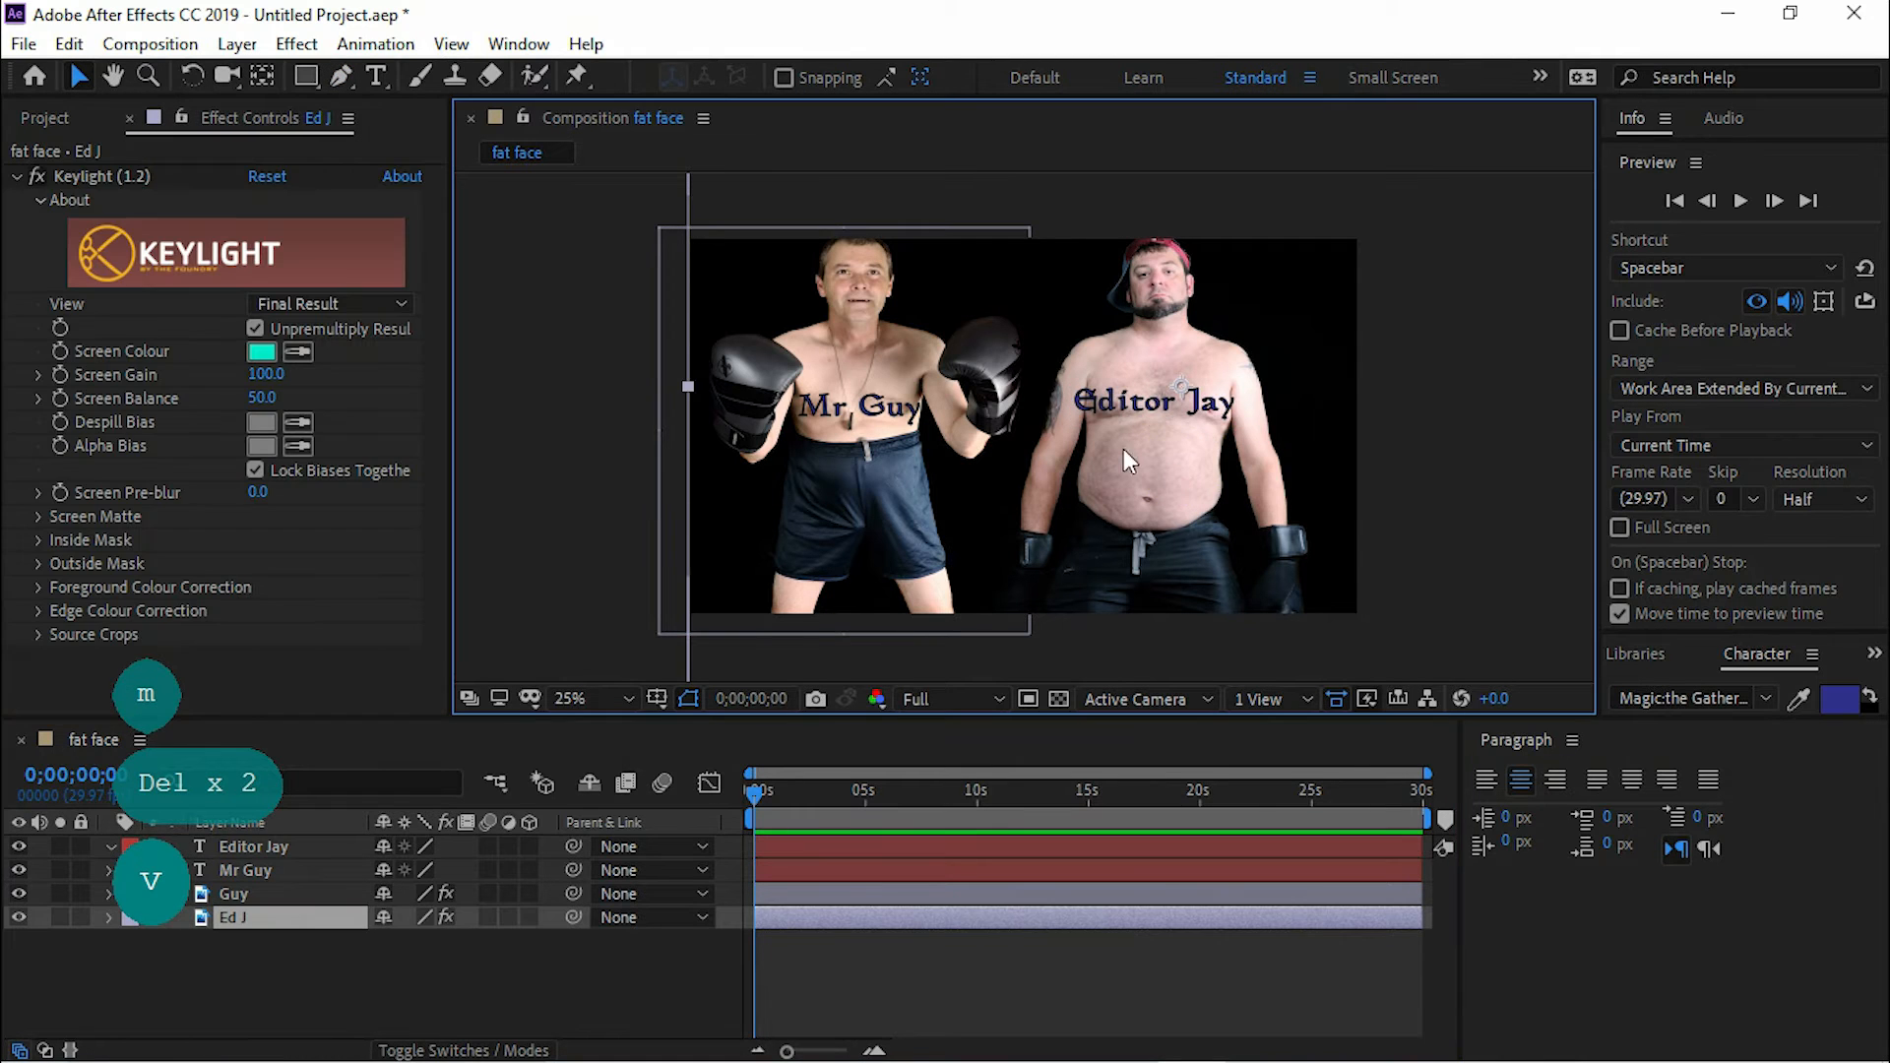
{"action": "scroll", "coordinate": [1152, 536], "scroll_direction": "up", "scroll_amount": 2}
{"action": "scroll", "coordinate": [1198, 564], "scroll_direction": "down", "scroll_amount": 2}
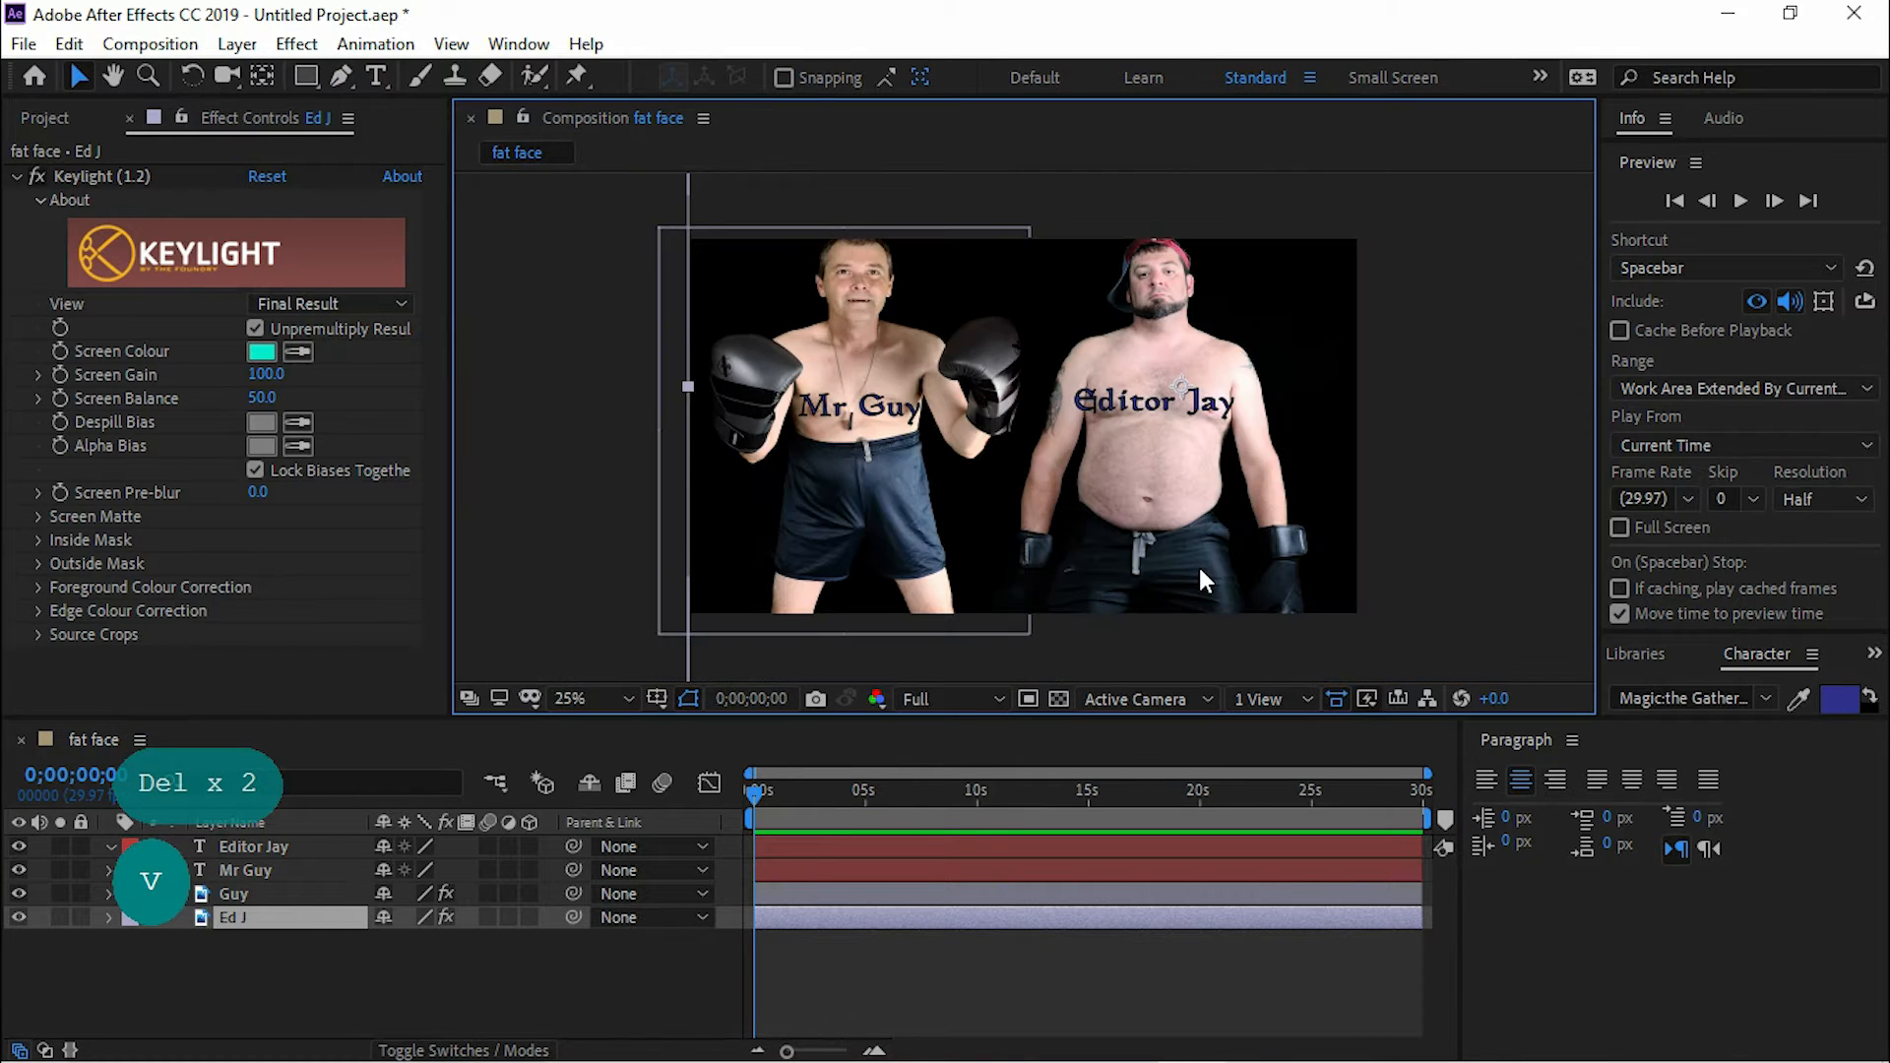
Step: Pre-compose the first boxer's photo and name text layers together, moving all attributes and naming the new composition after him
{"action": "left_click", "coordinate": [250, 894]}
{"action": "left_click", "coordinate": [262, 877], "text": "ctrl"}
{"action": "right_click", "coordinate": [270, 876]}
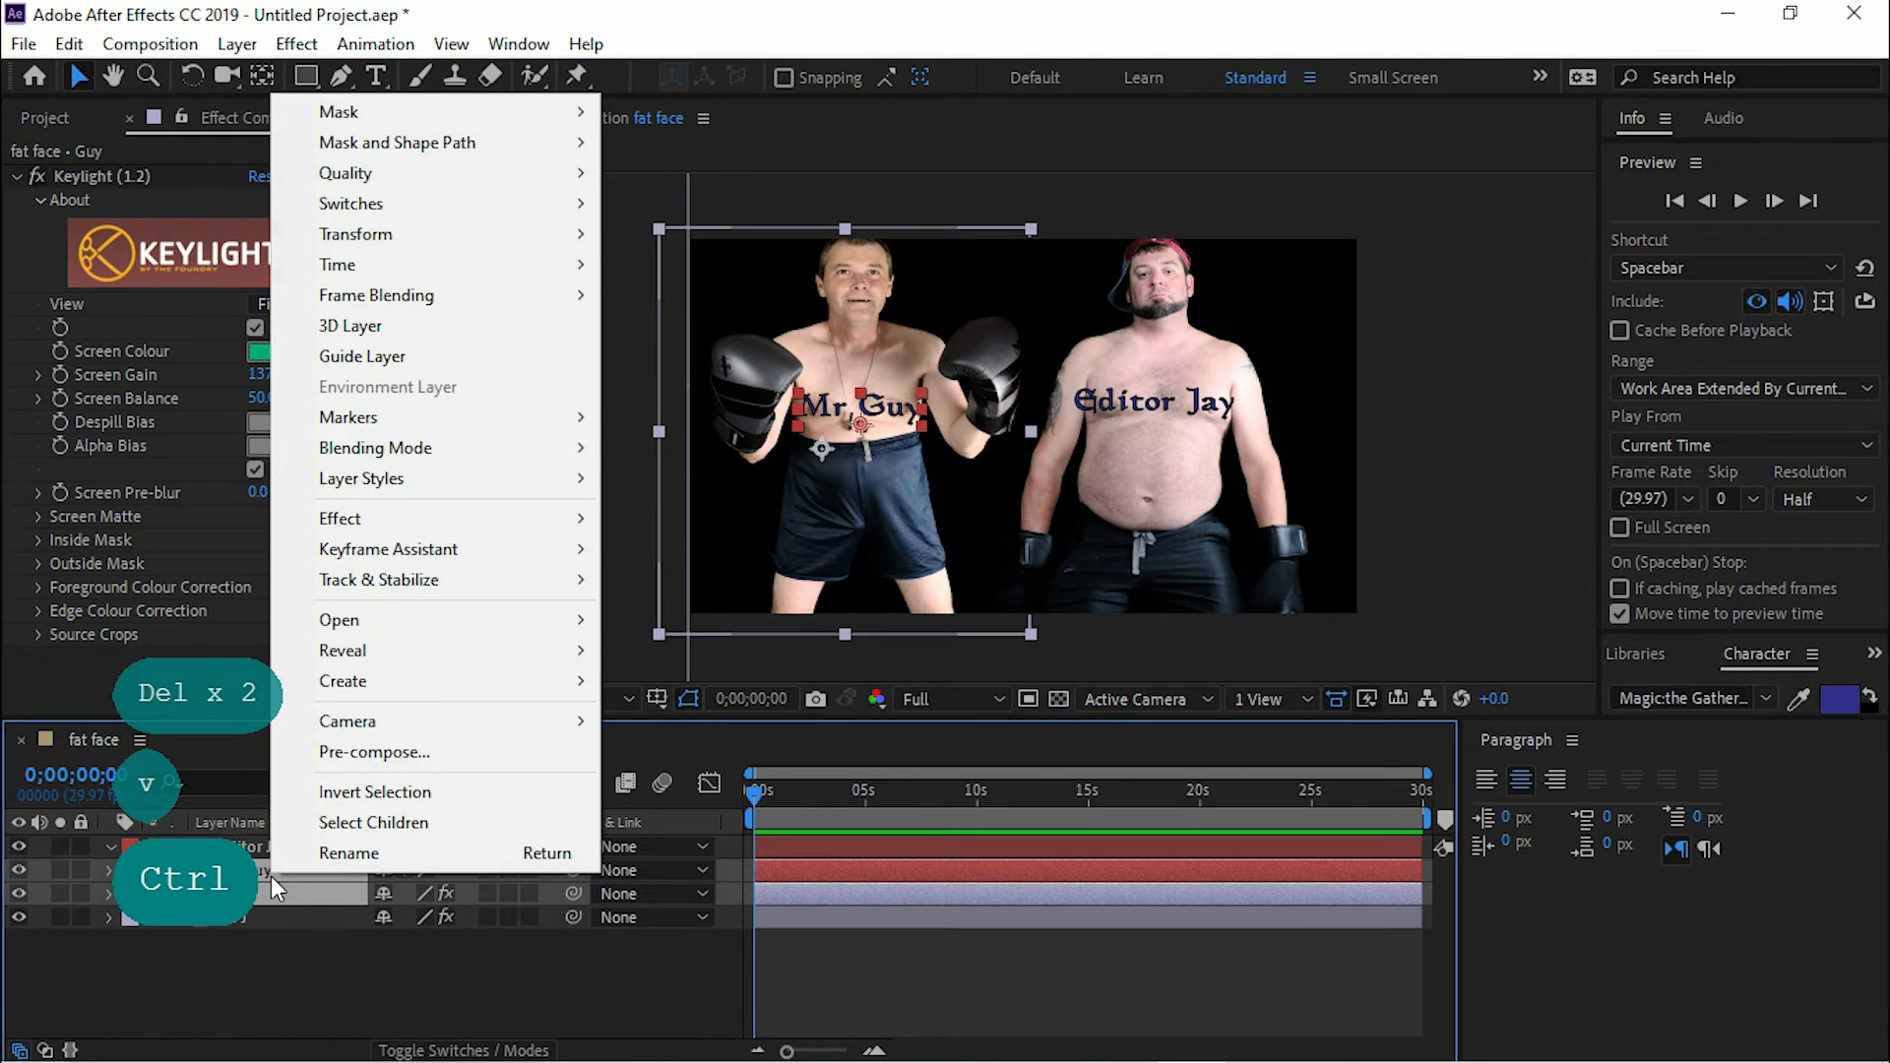
{"action": "left_click", "coordinate": [359, 751]}
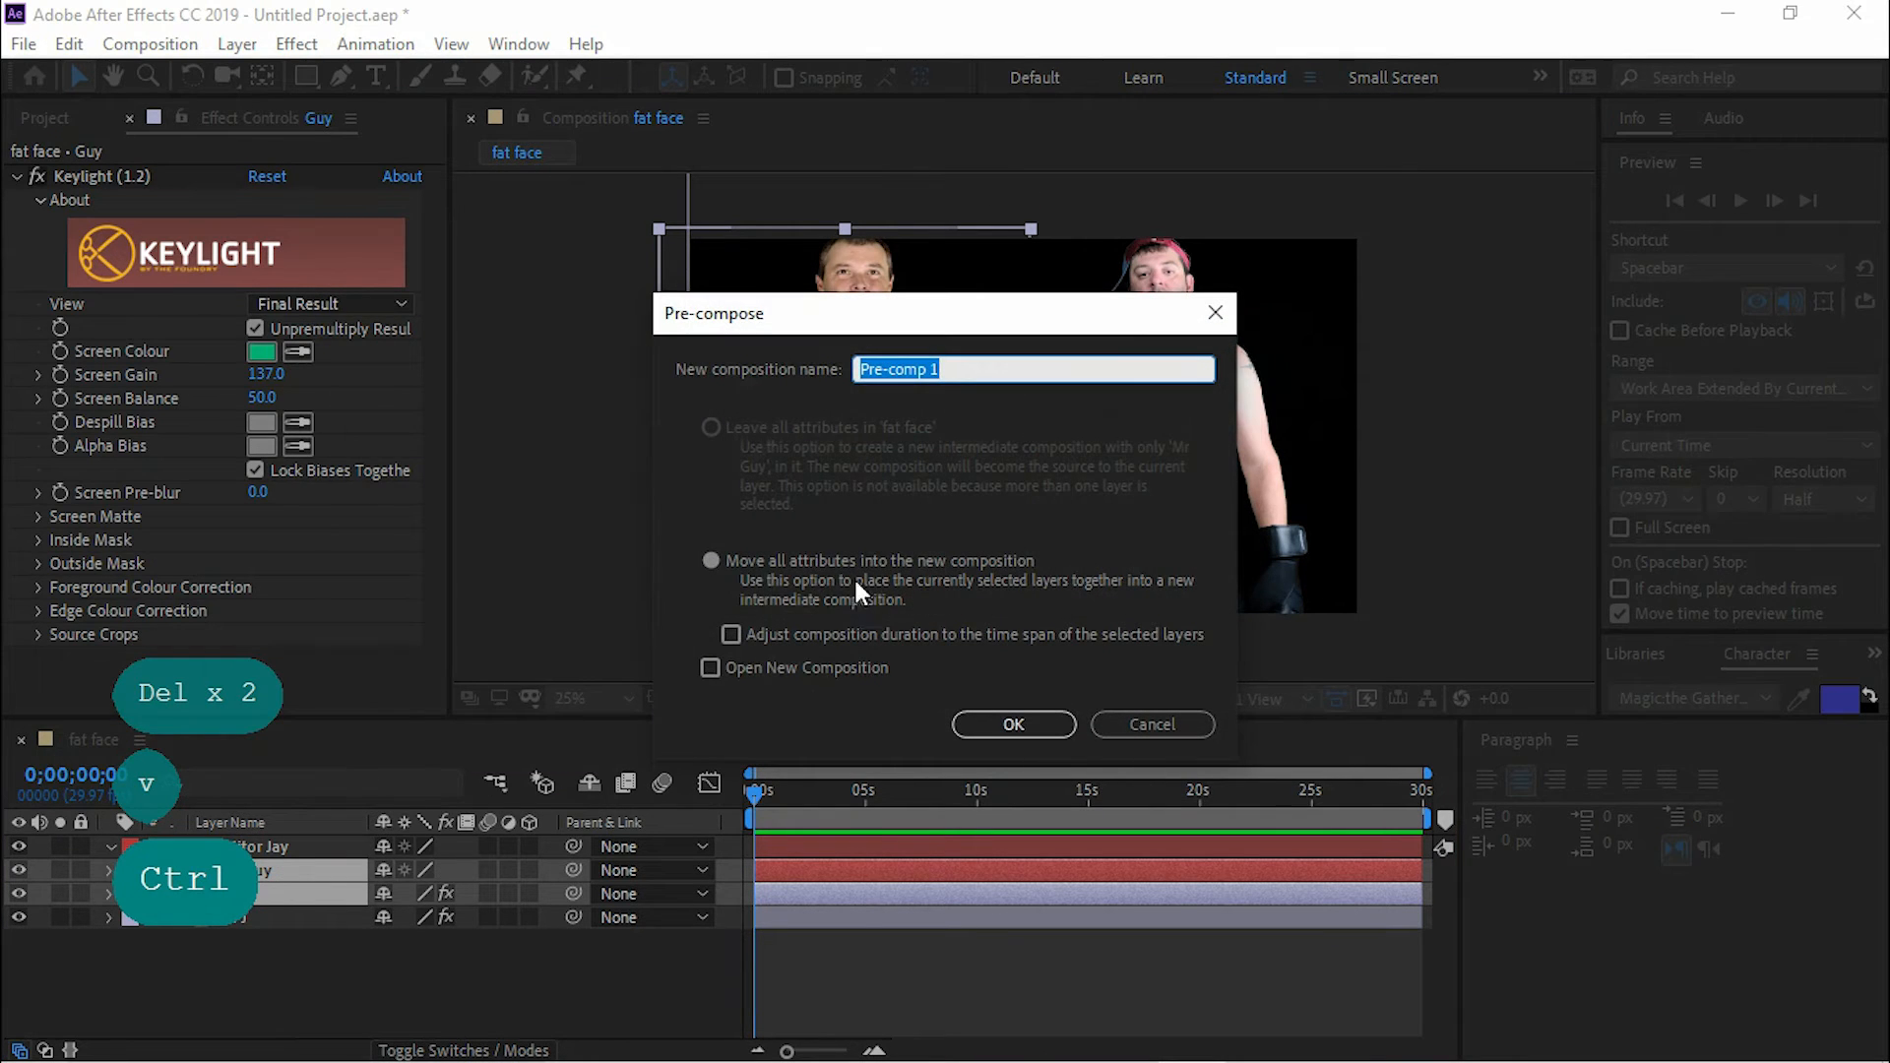
{"action": "left_click", "coordinate": [716, 562]}
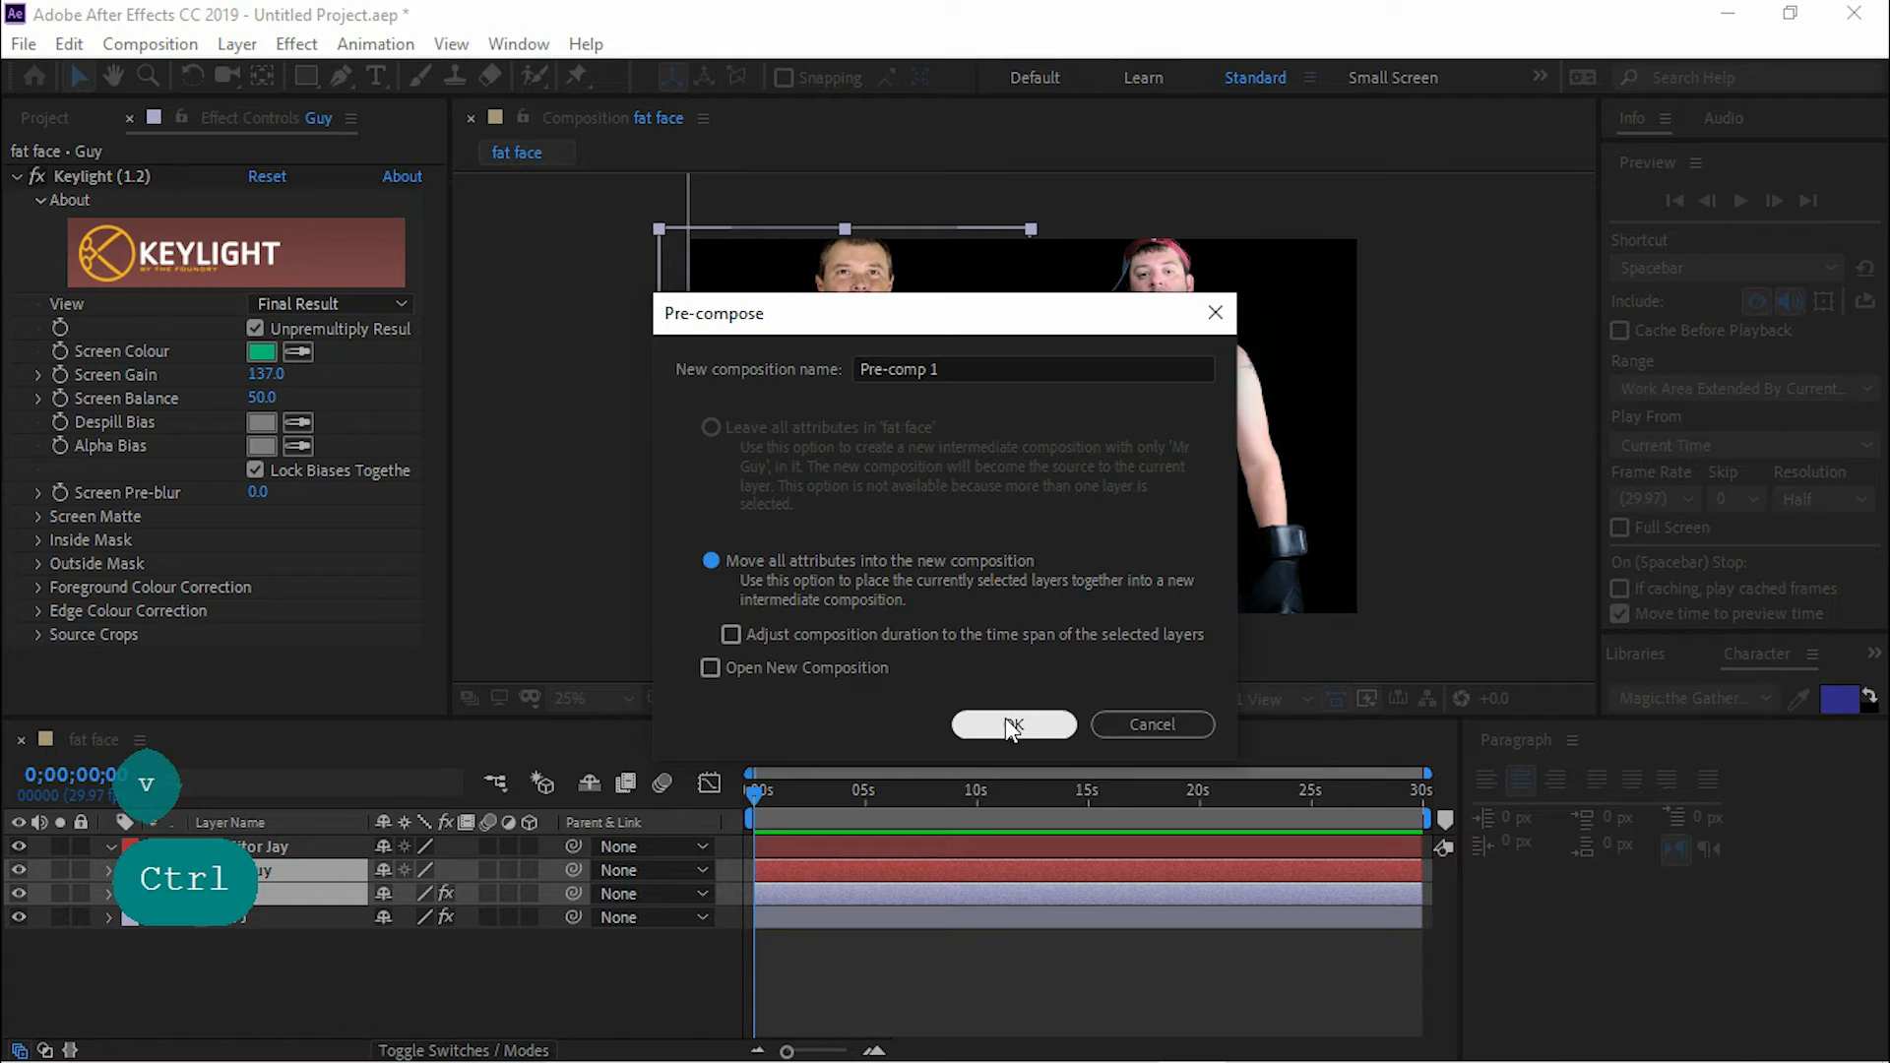
{"action": "left_click_drag", "start_coordinate": [971, 367], "coordinate": [723, 367]}
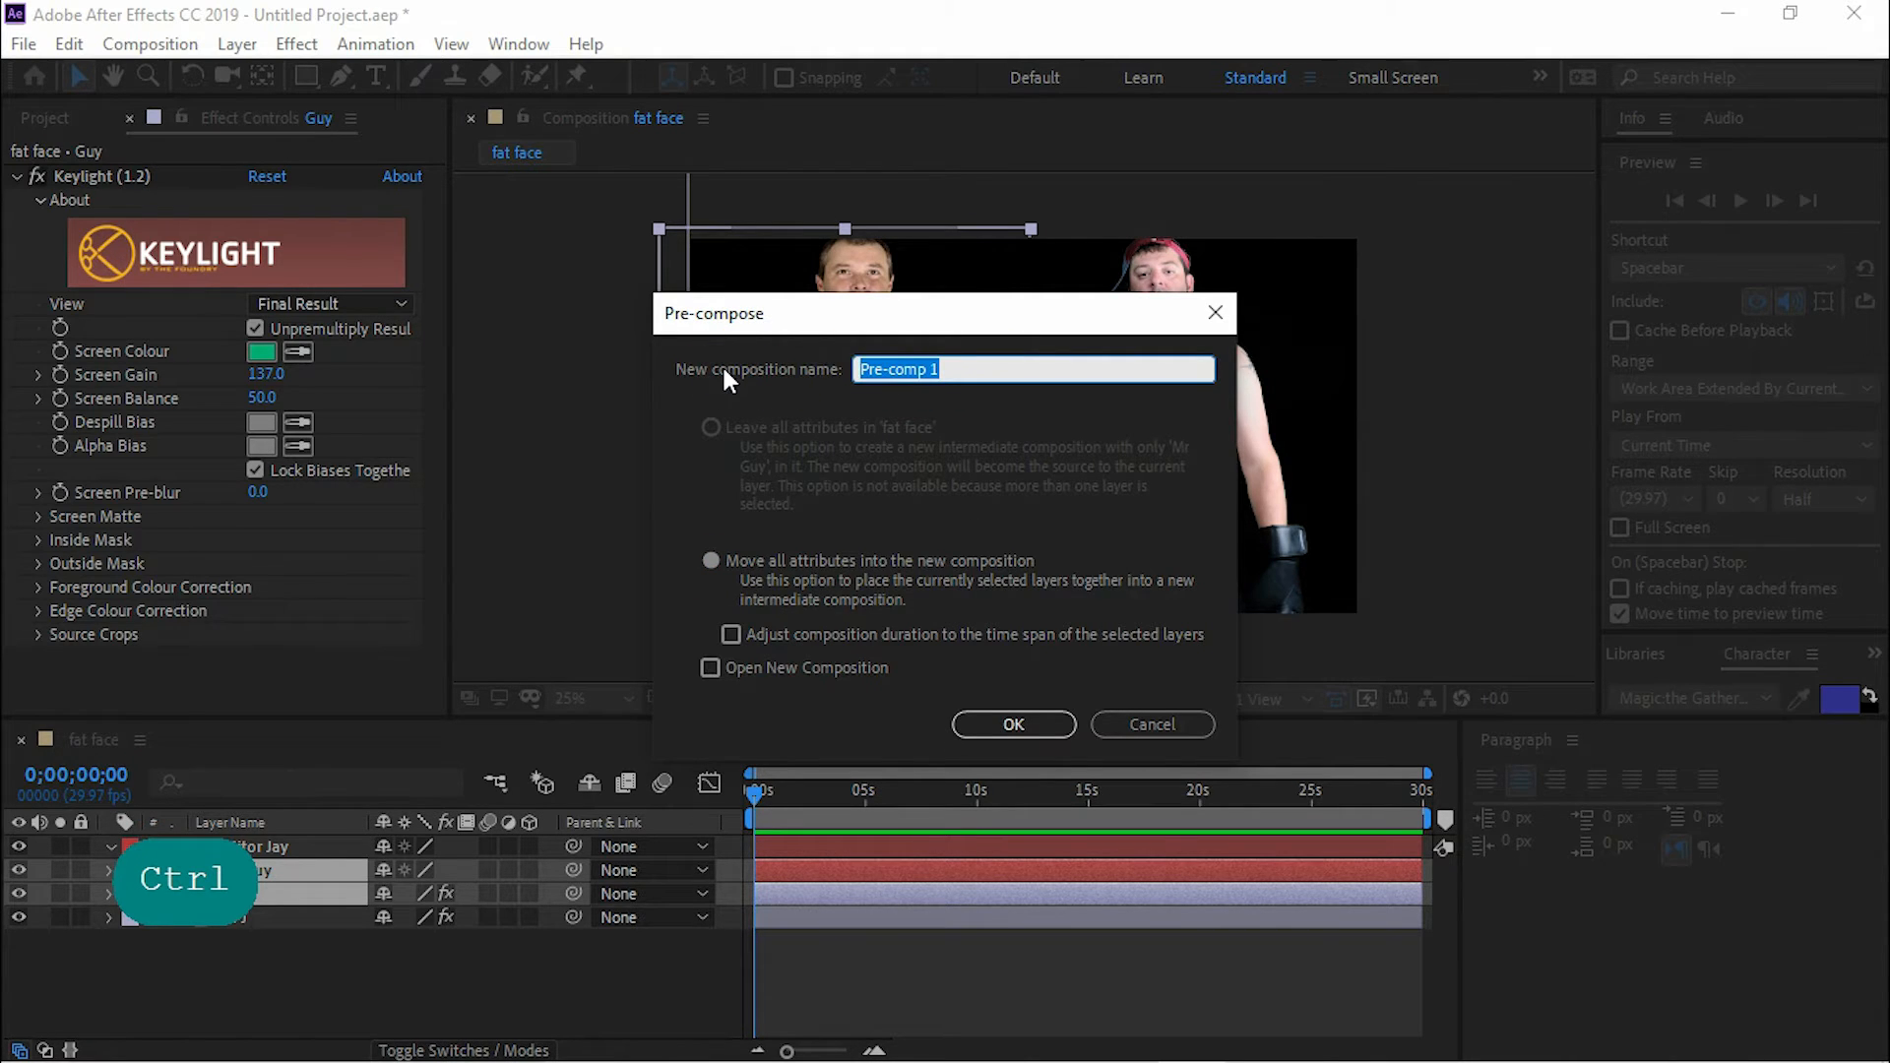
{"action": "type", "text": "Guy"}
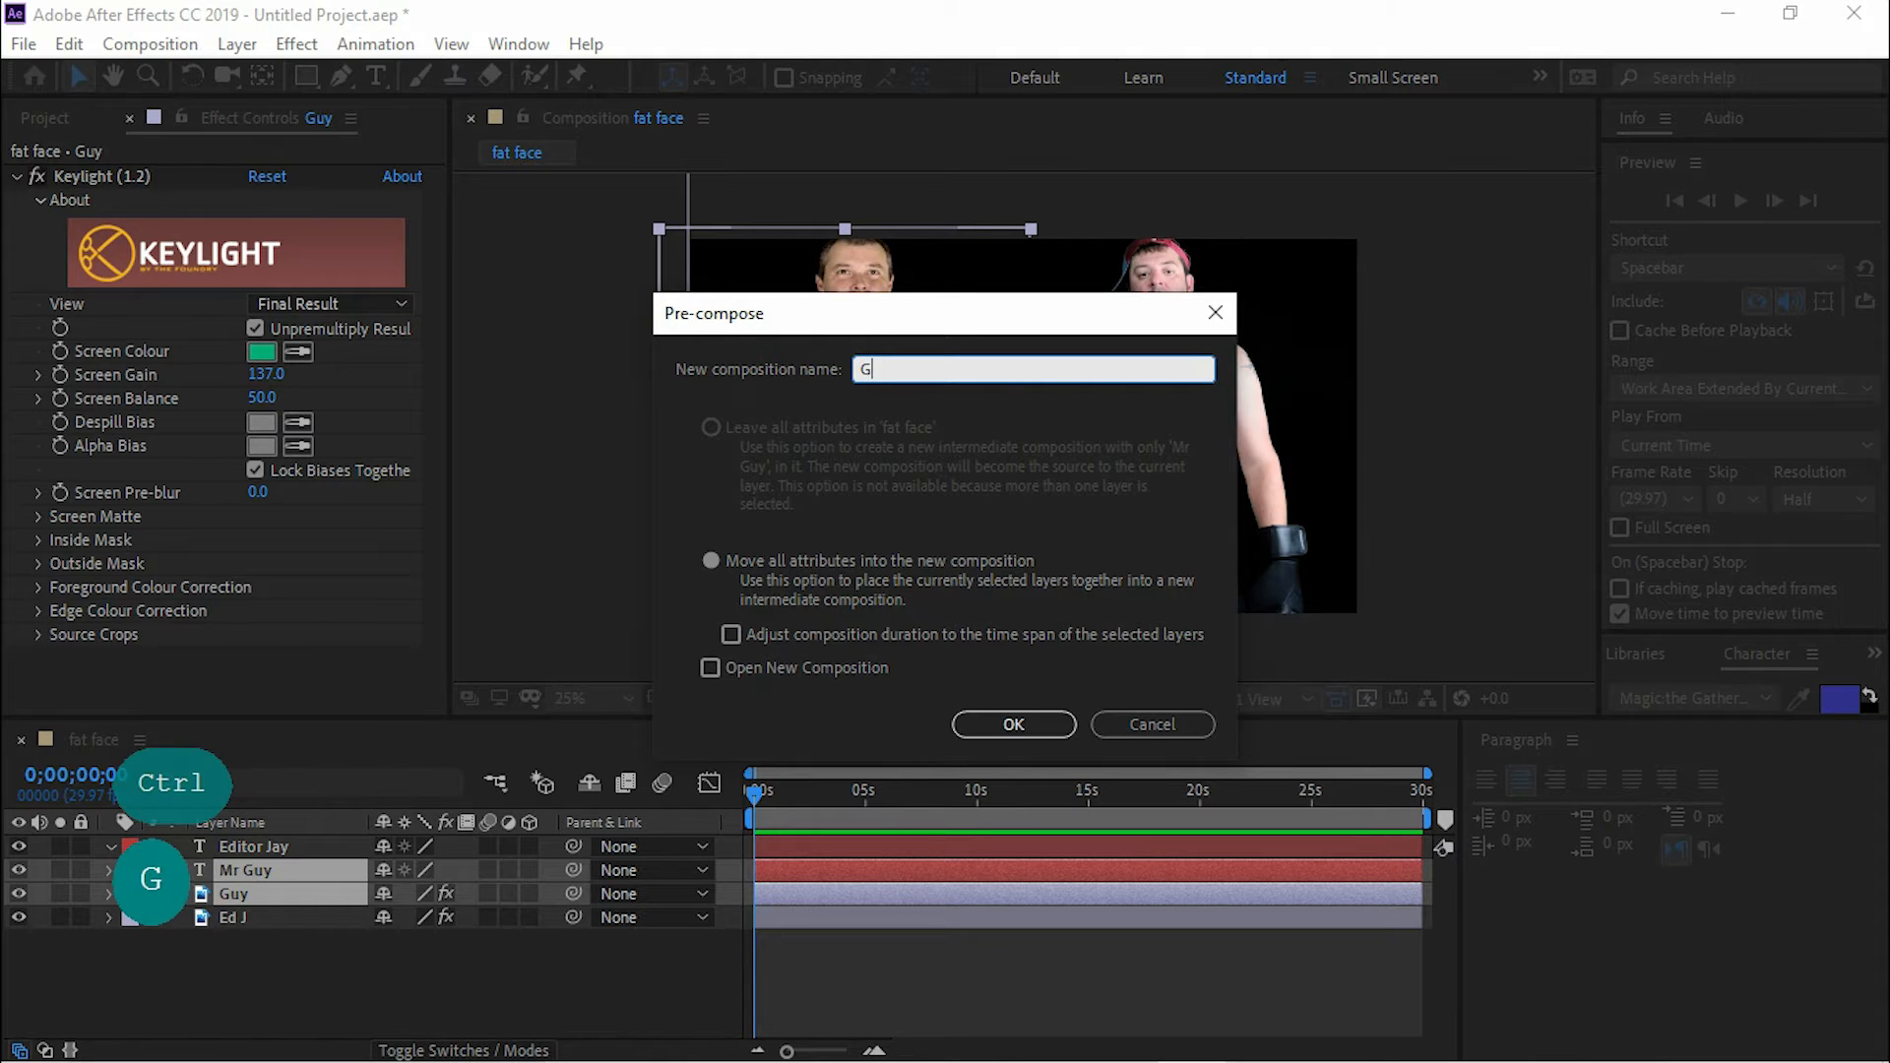
{"action": "left_click", "coordinate": [1013, 724]}
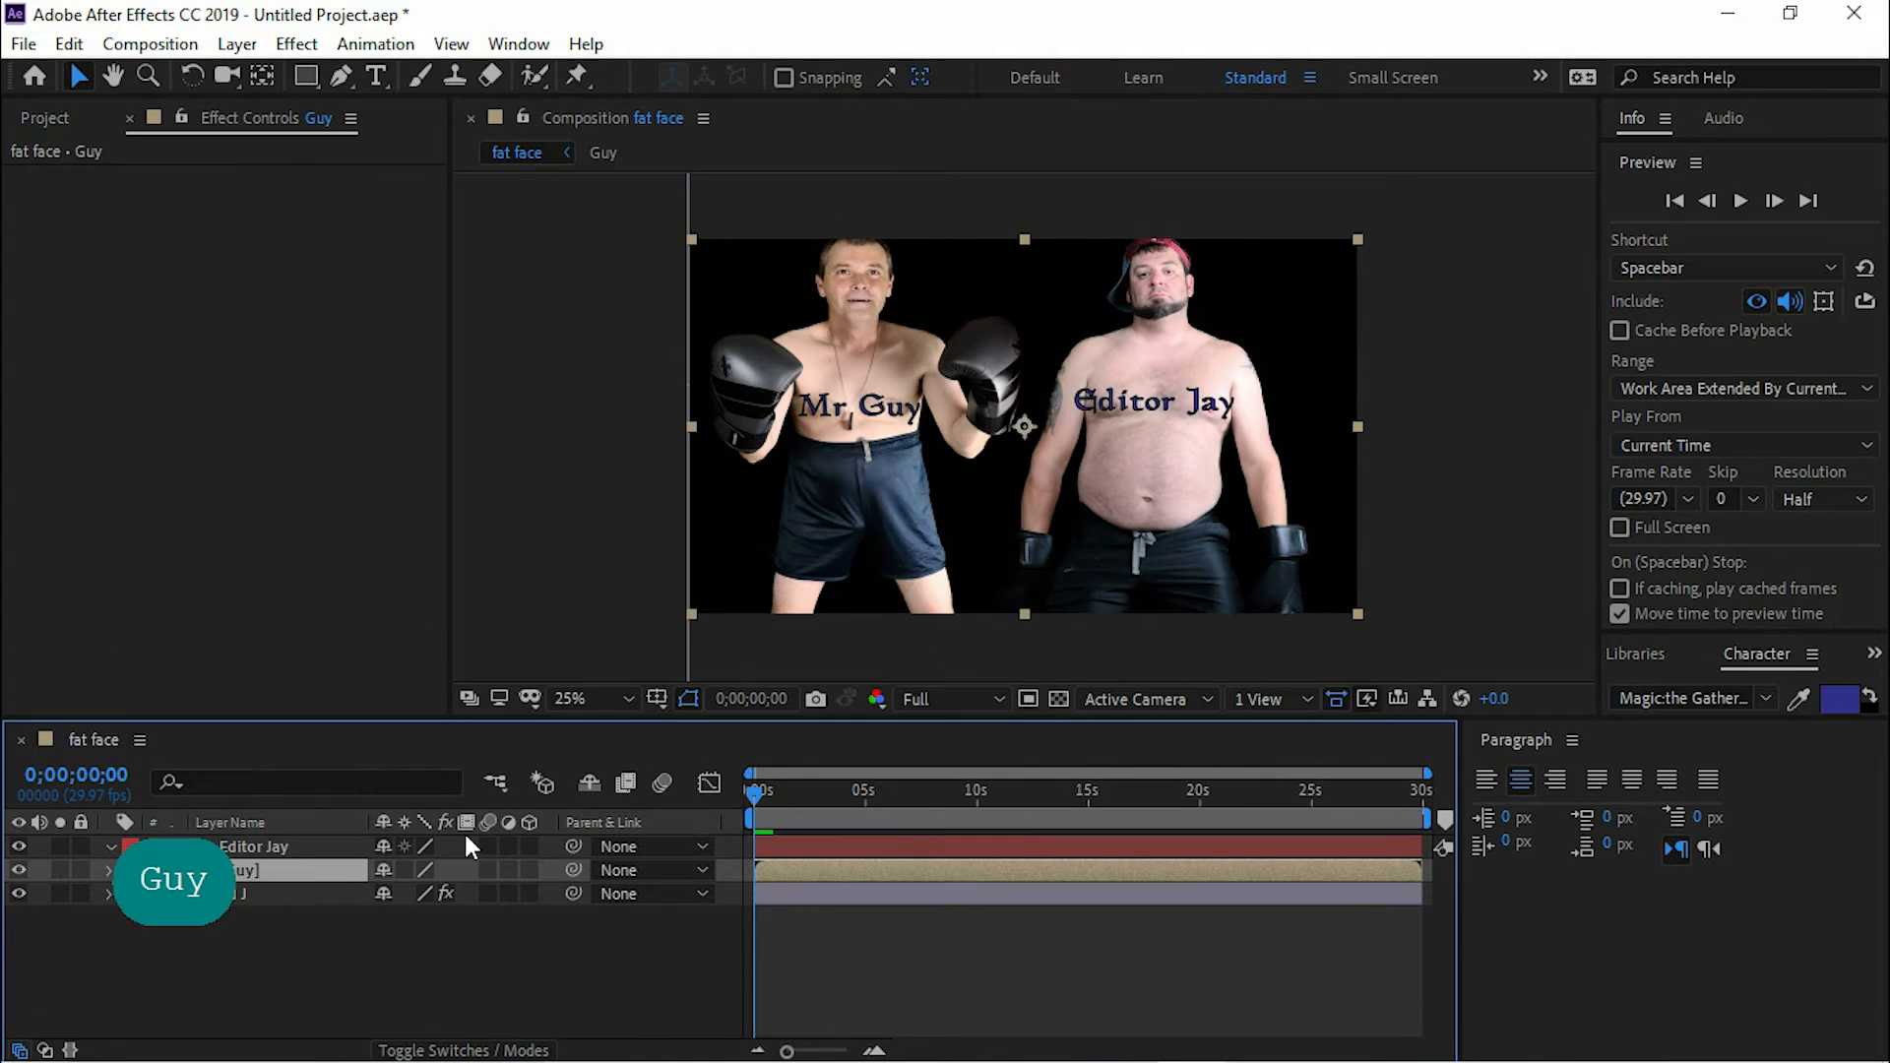
Step: Pre-compose the second boxer's photo and name text layers together with all attributes moved, naming the new composition after him
{"action": "left_click", "coordinate": [238, 894]}
{"action": "right_click", "coordinate": [261, 847], "text": "ctrl"}
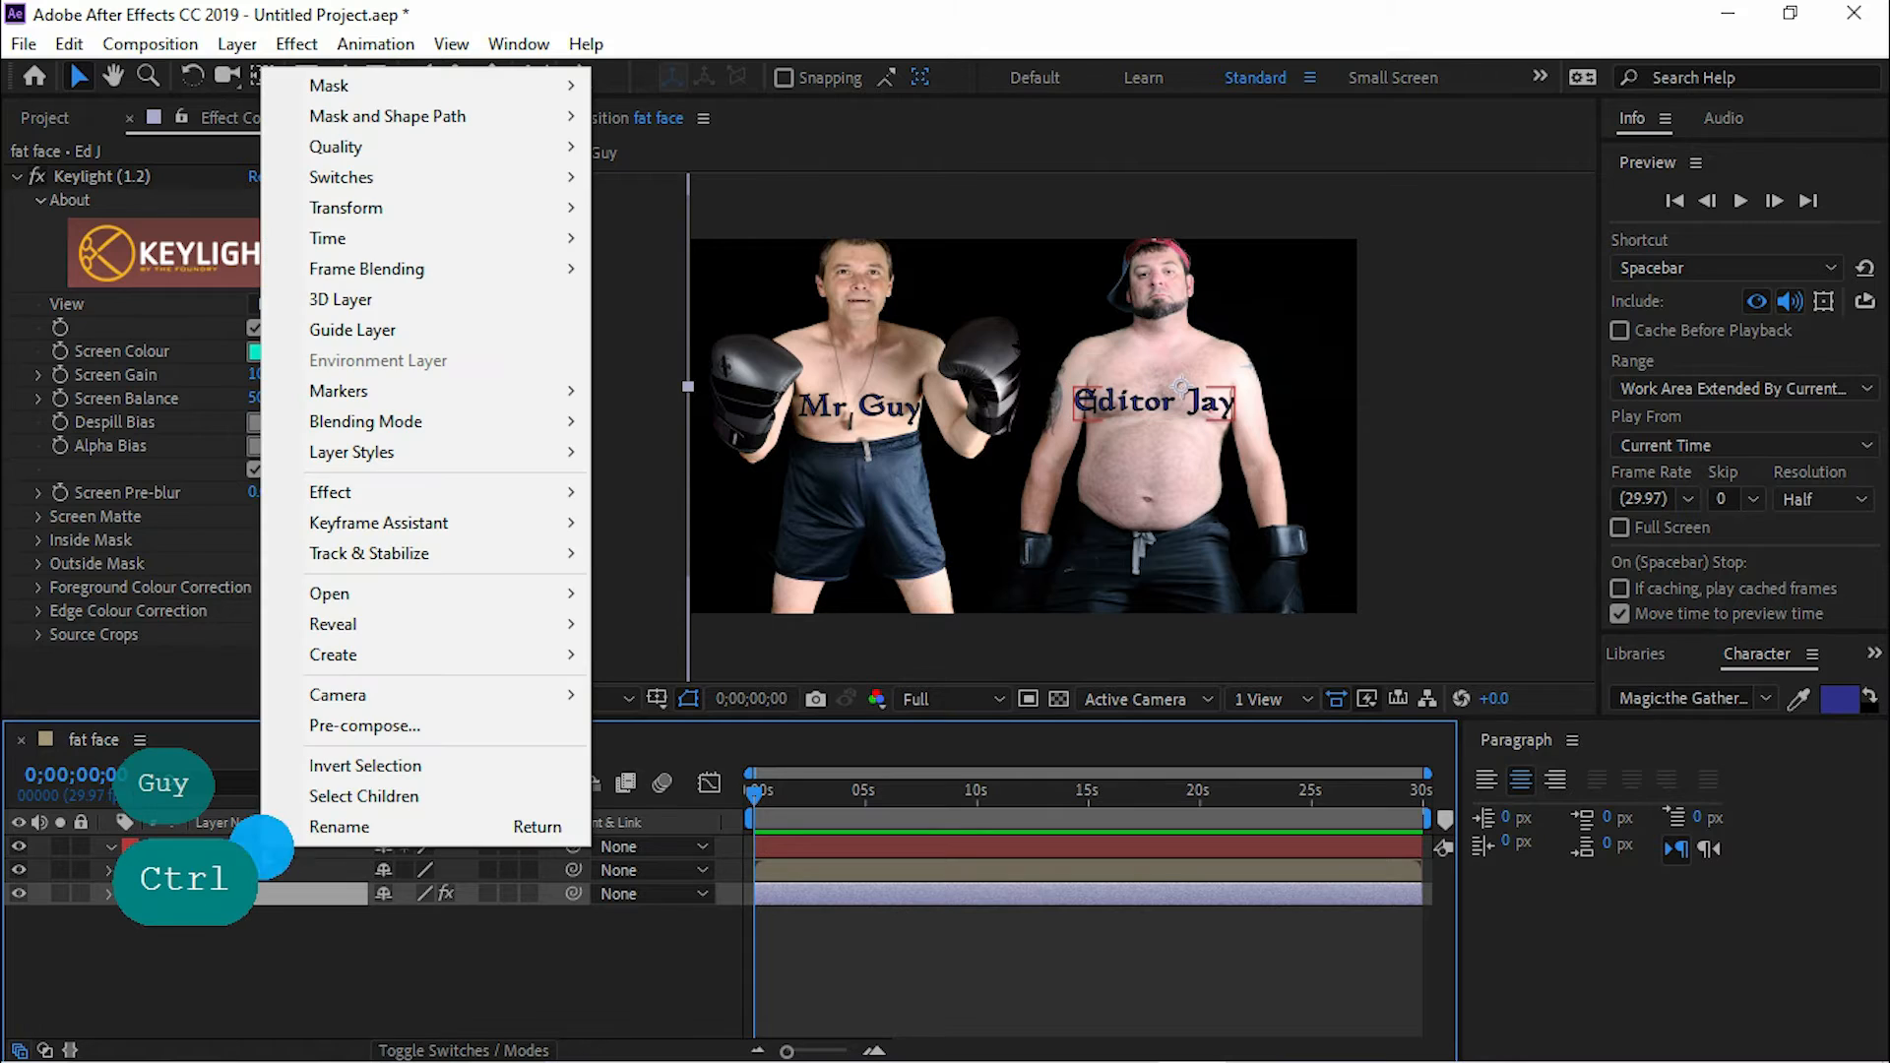
{"action": "left_click", "coordinate": [243, 851], "text": "shift"}
{"action": "right_click", "coordinate": [264, 871], "text": "ctrl"}
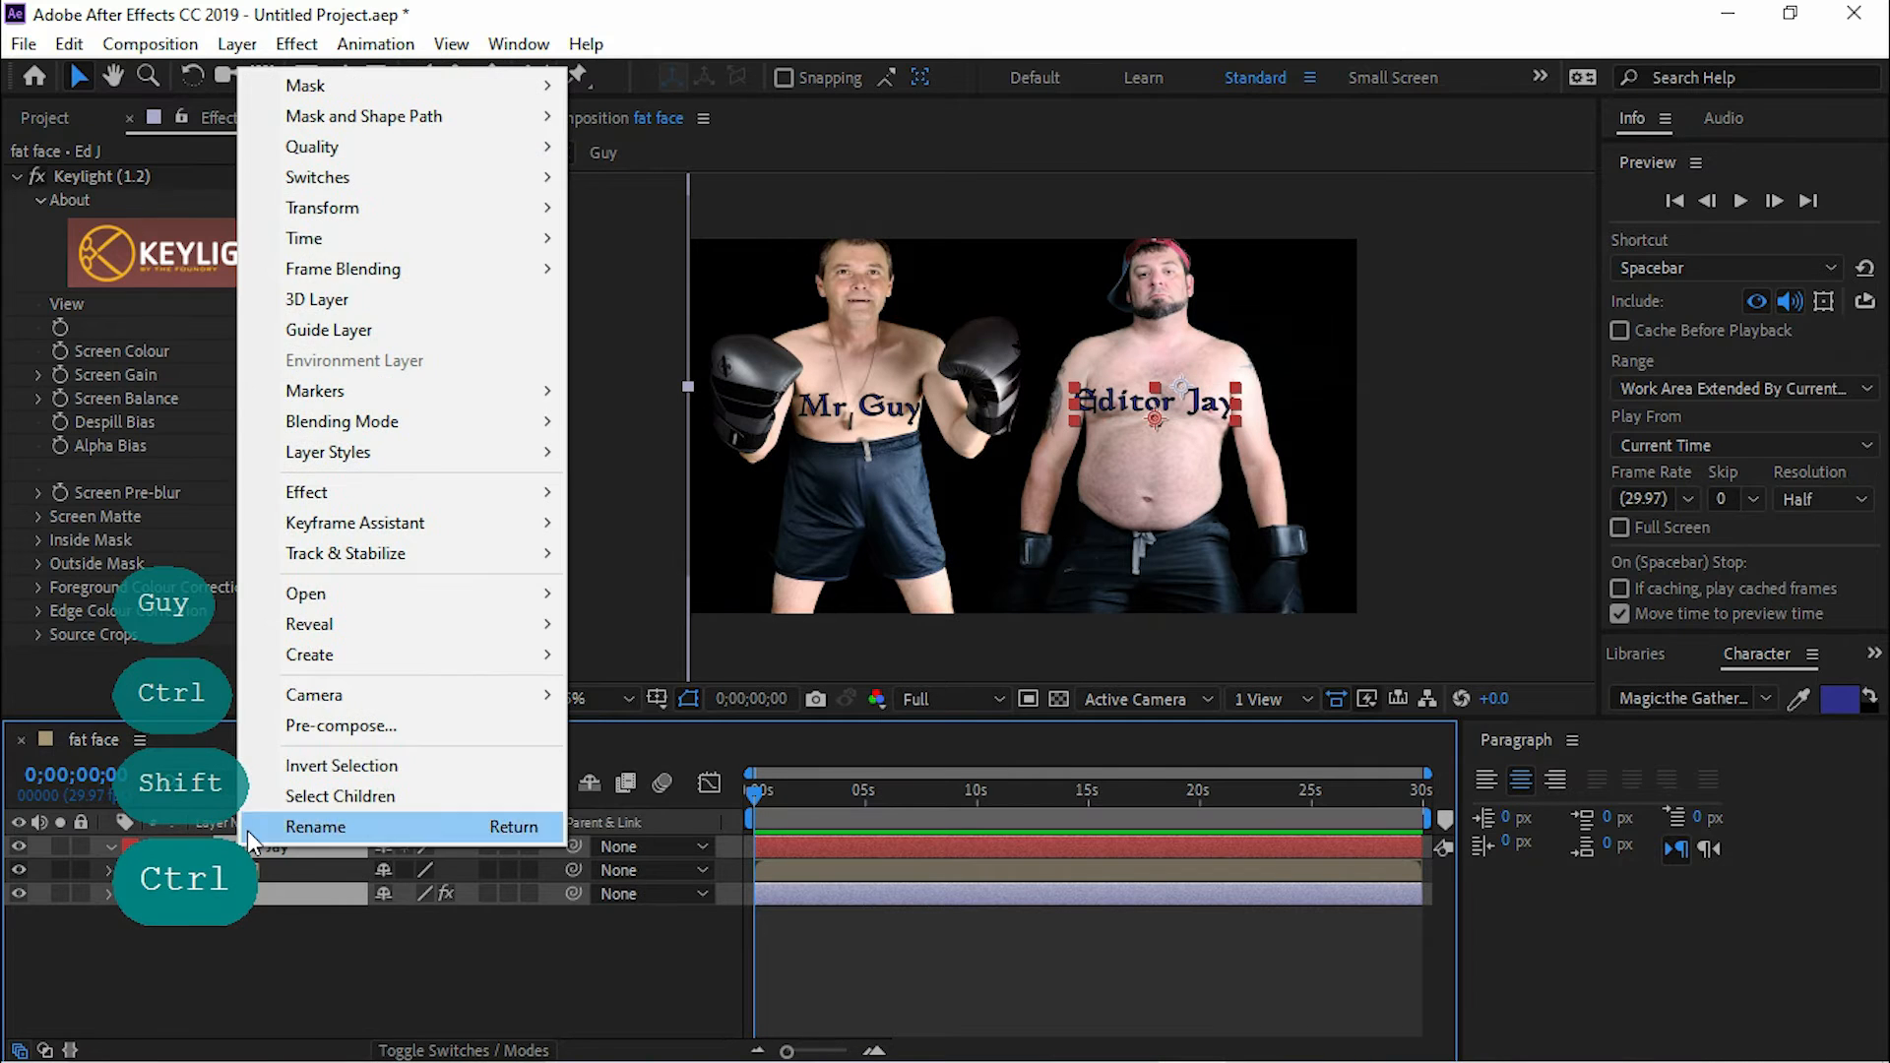
{"action": "left_click", "coordinate": [346, 723]}
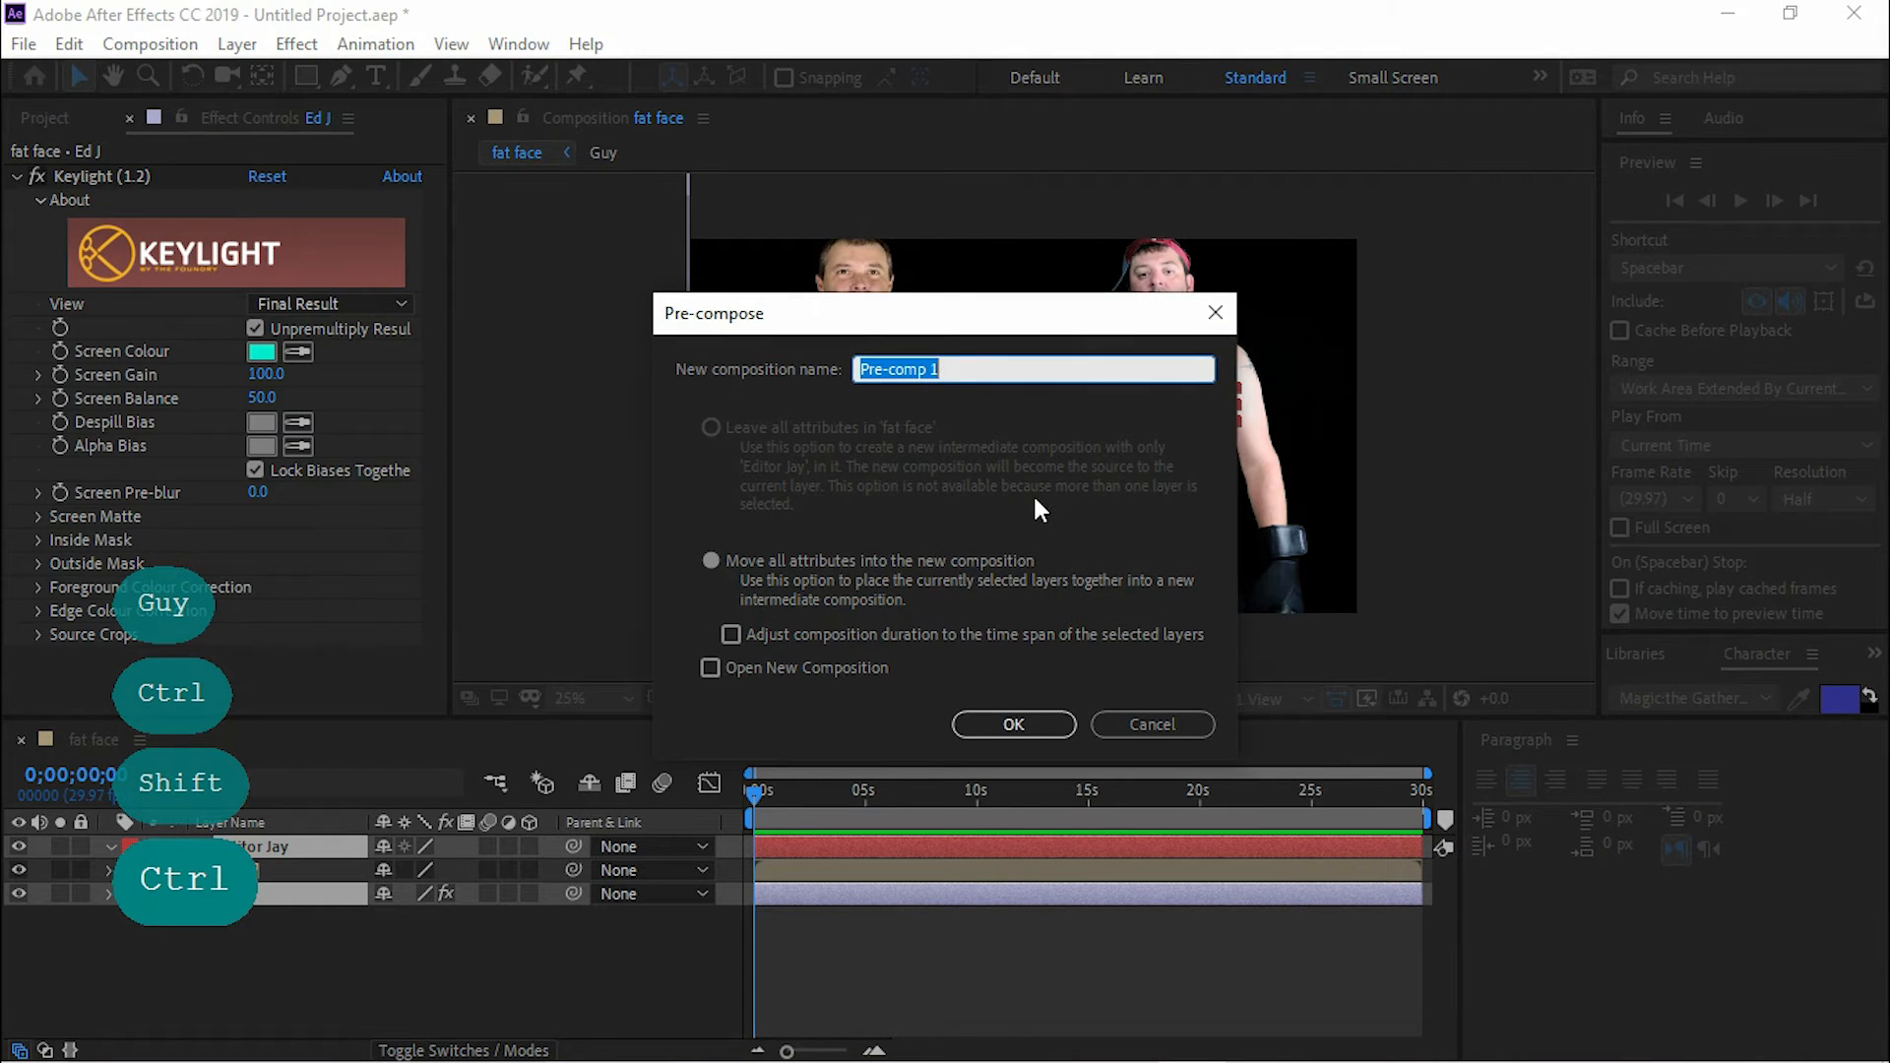
{"action": "type", "text": "Jay"}
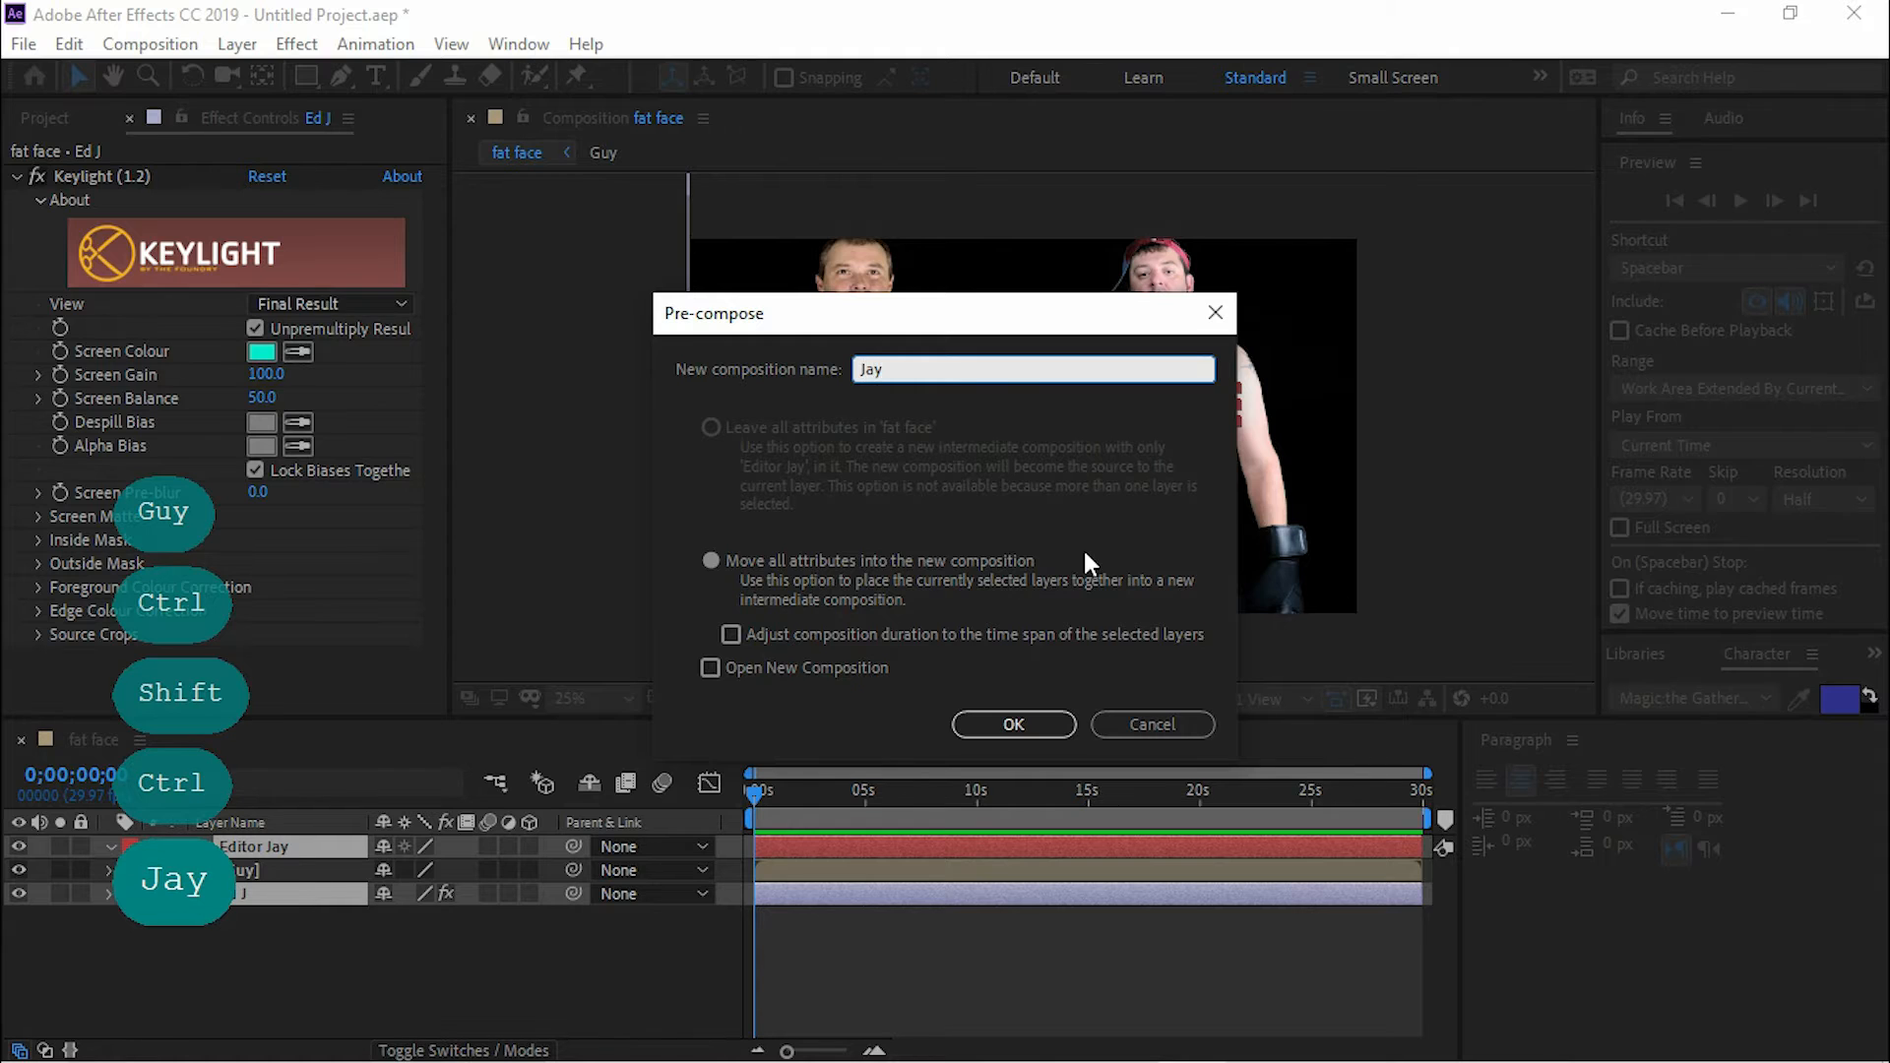
{"action": "key", "text": "Return"}
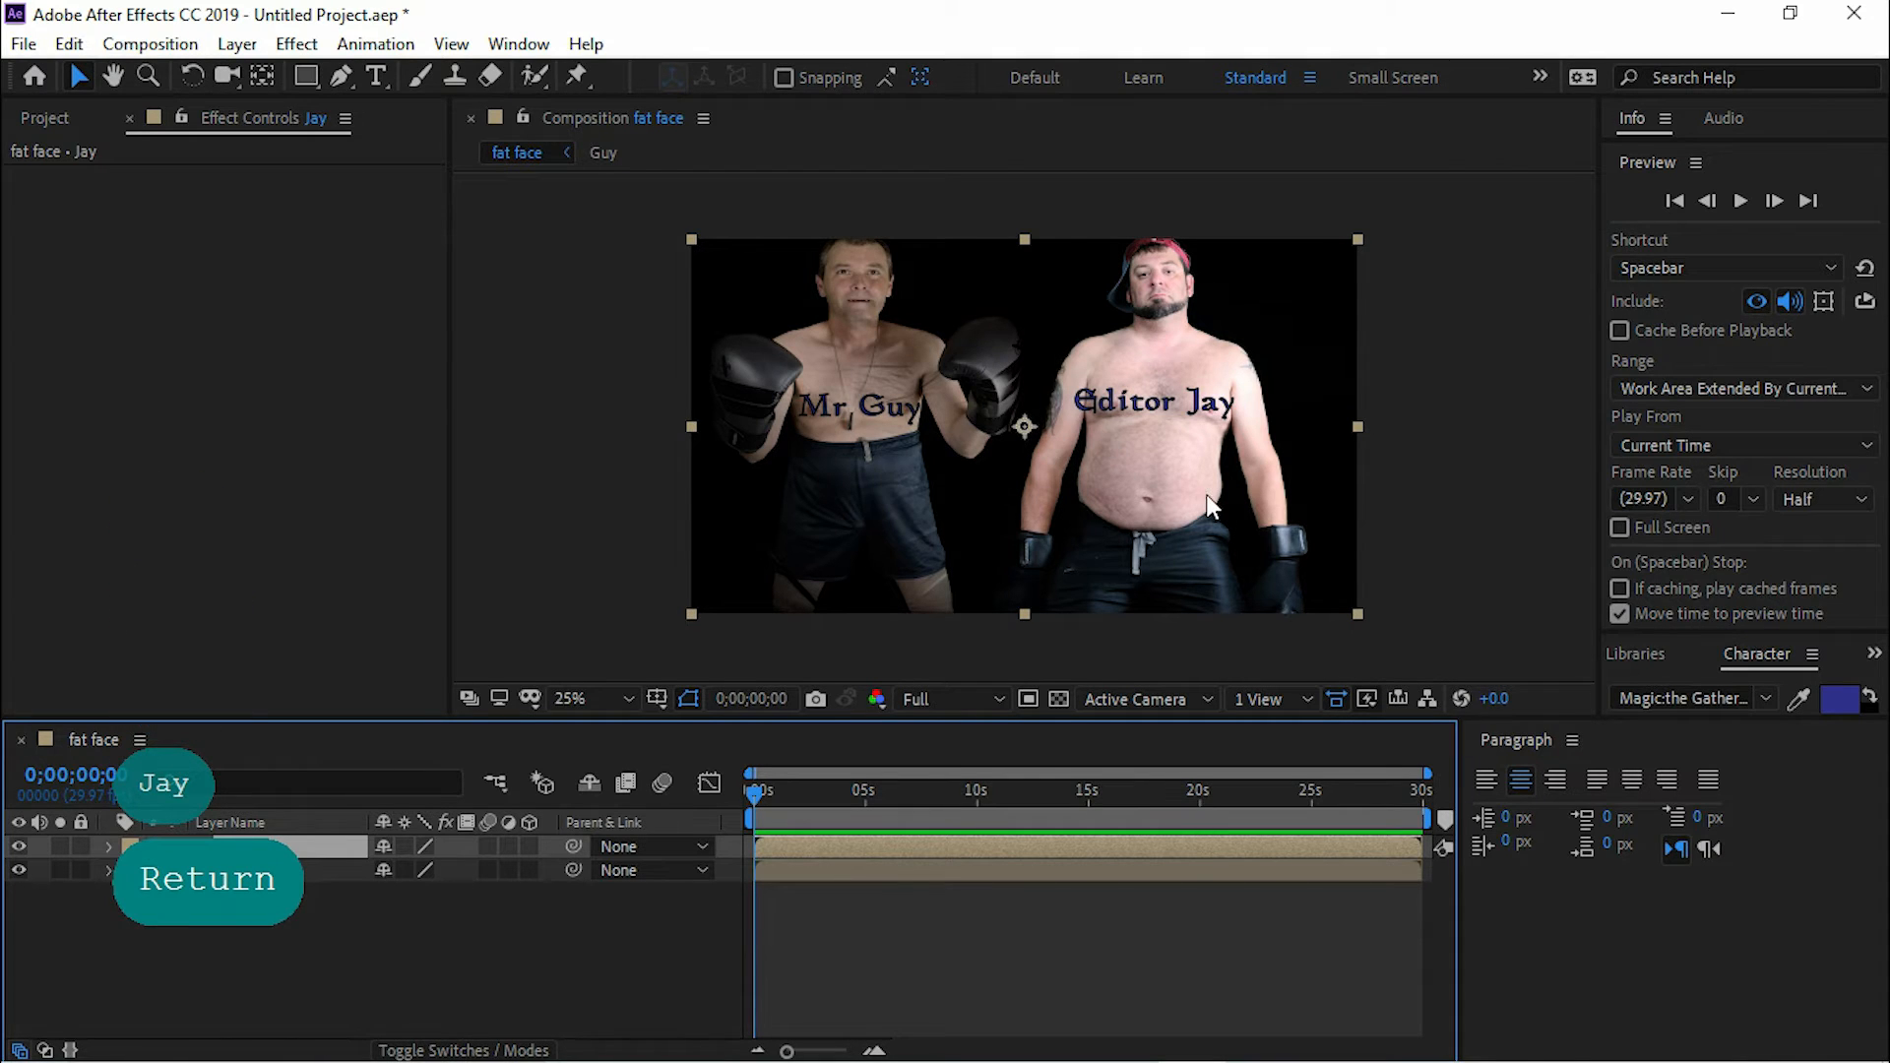
Step: Draw a closed Pen mask around the whole second boxer on his pre-comp layer, passing between the two men and outside the frame
{"action": "scroll", "coordinate": [858, 503], "scroll_direction": "up", "scroll_amount": 2}
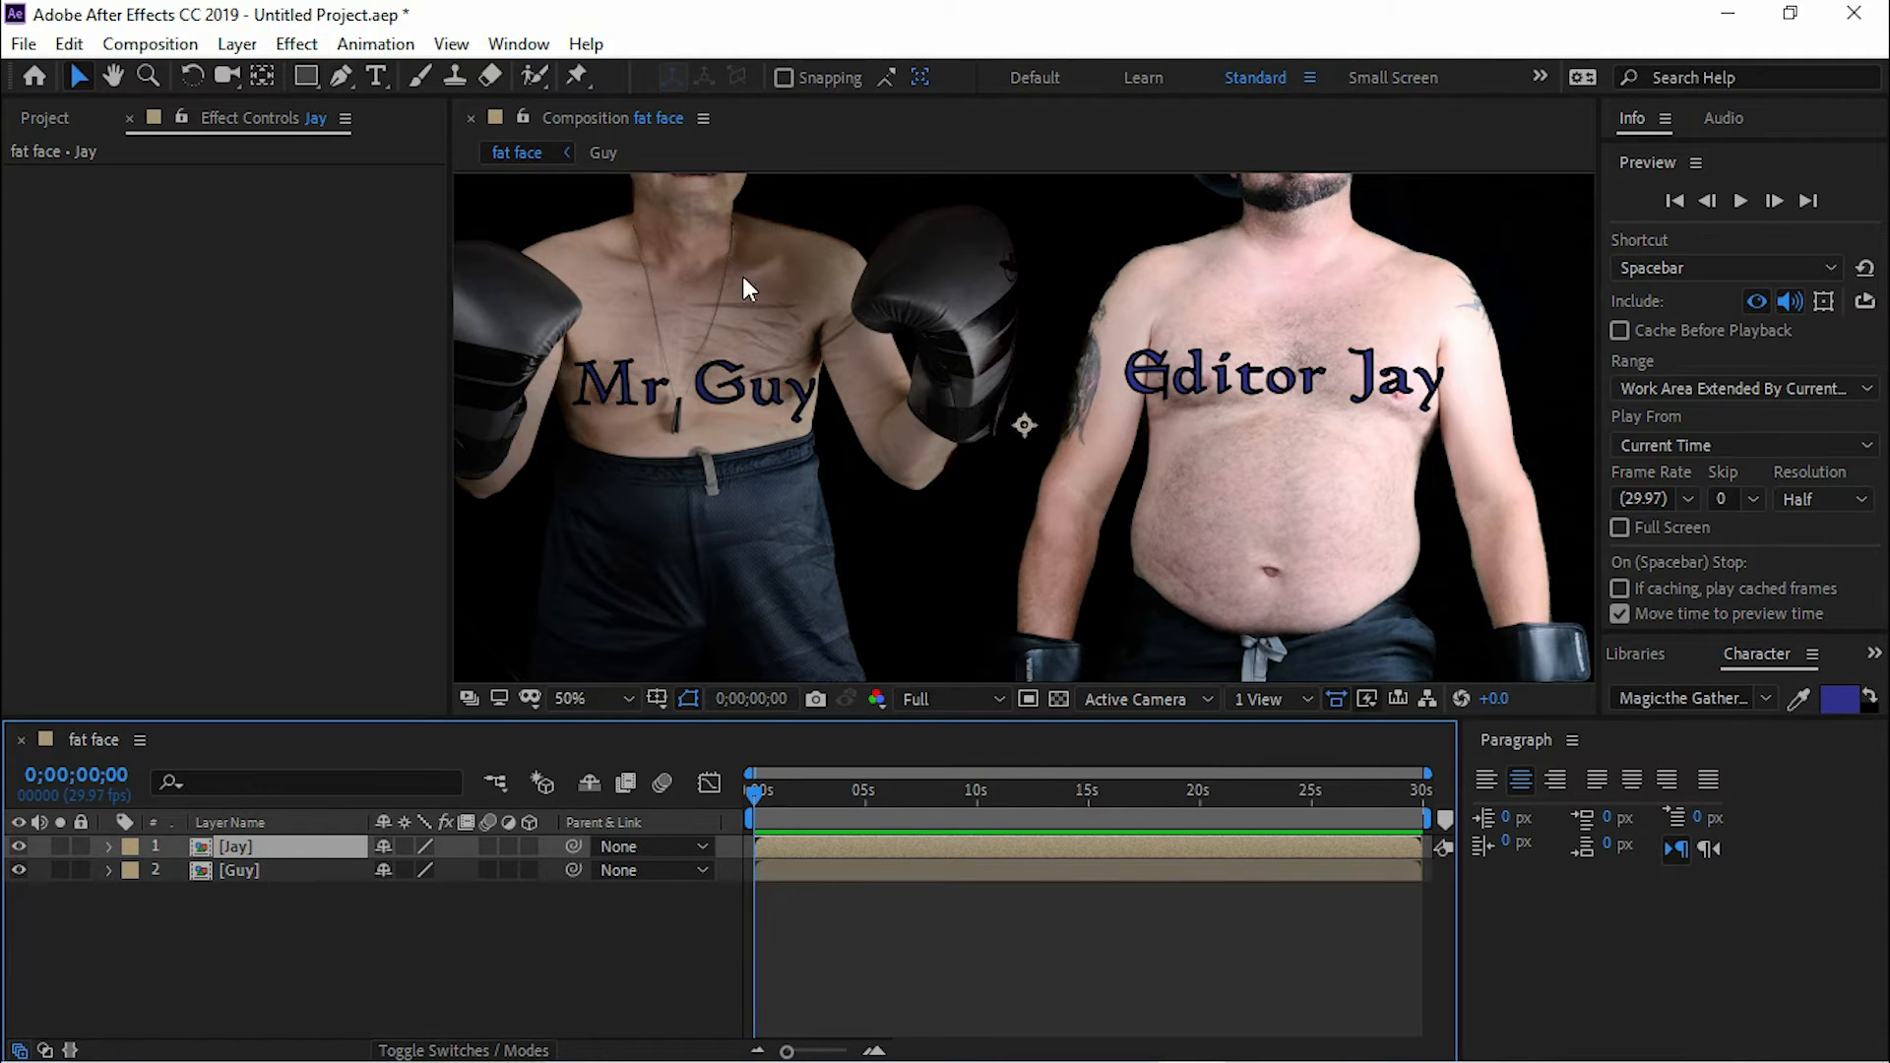
{"action": "left_click", "coordinate": [340, 75]}
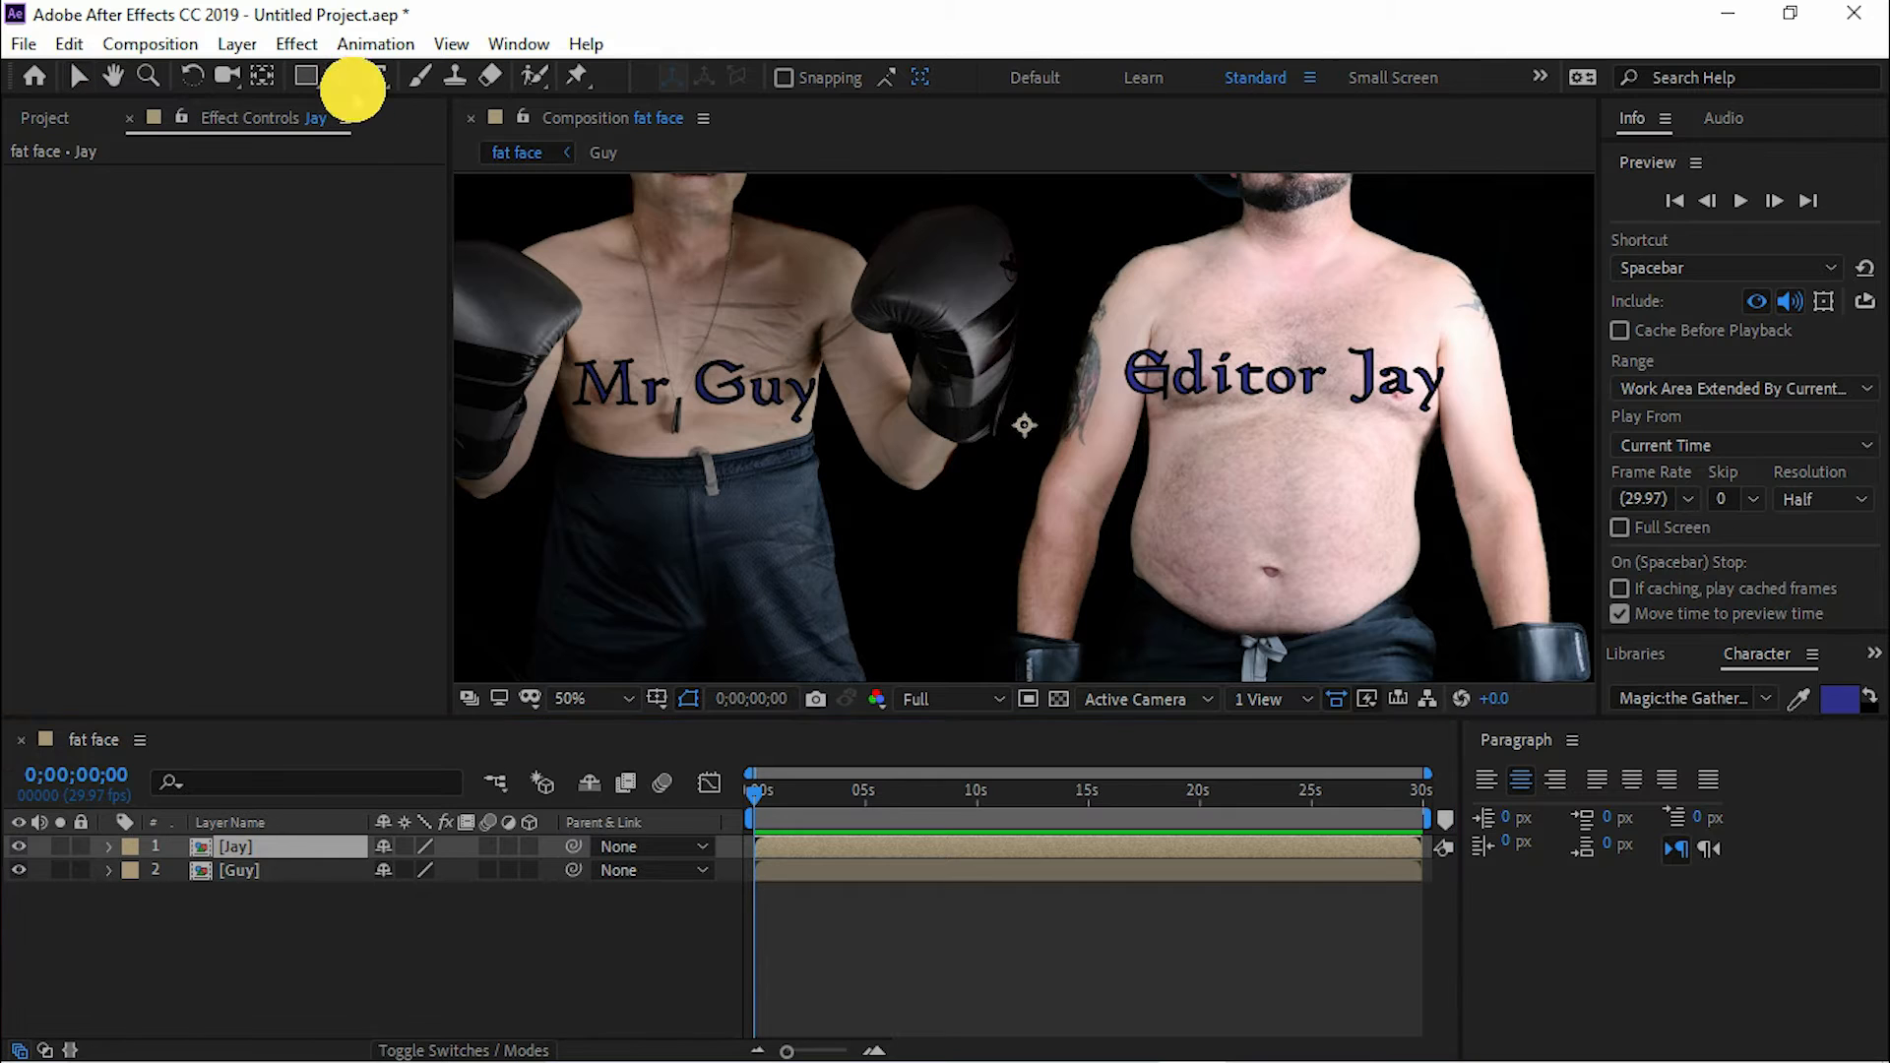
{"action": "key", "text": "comma"}
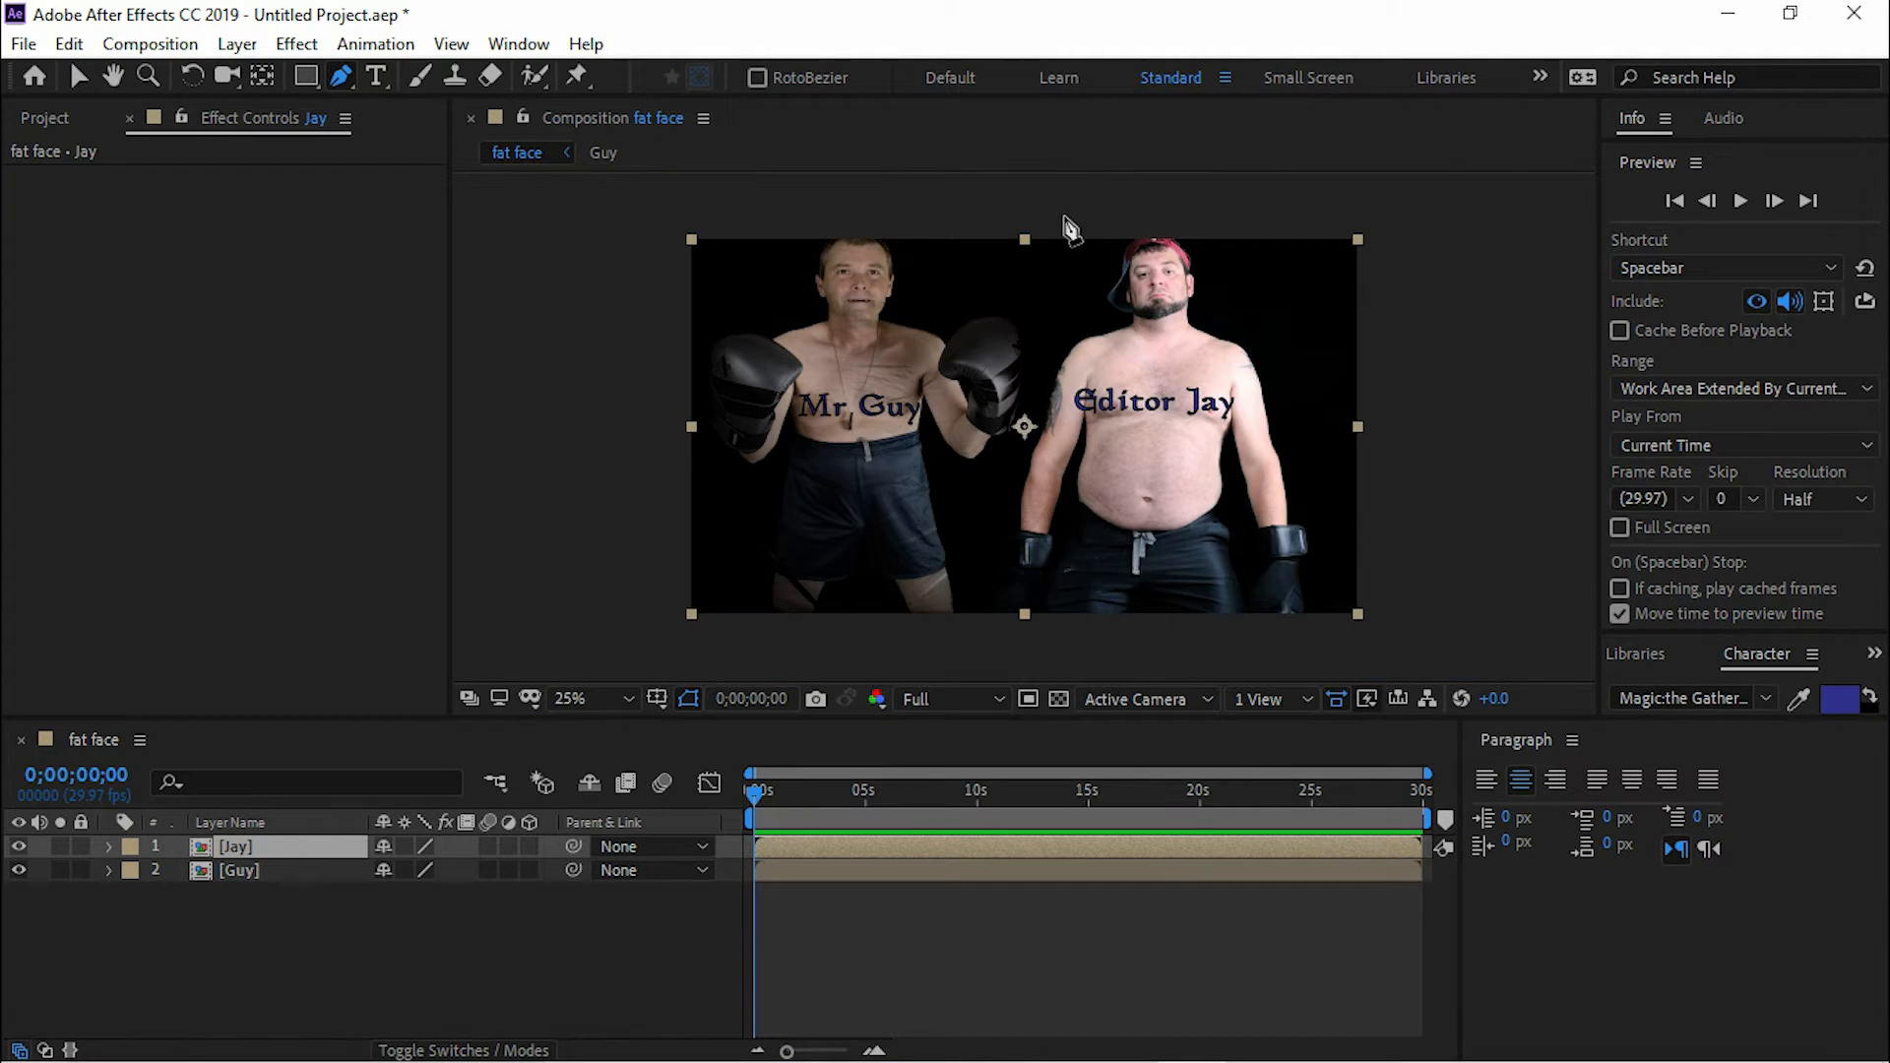
{"action": "left_click", "coordinate": [1063, 216]}
{"action": "left_click", "coordinate": [1034, 358]}
{"action": "left_click", "coordinate": [1009, 478]}
{"action": "left_click_drag", "start_coordinate": [989, 573], "coordinate": [989, 581]}
{"action": "left_click", "coordinate": [989, 641]}
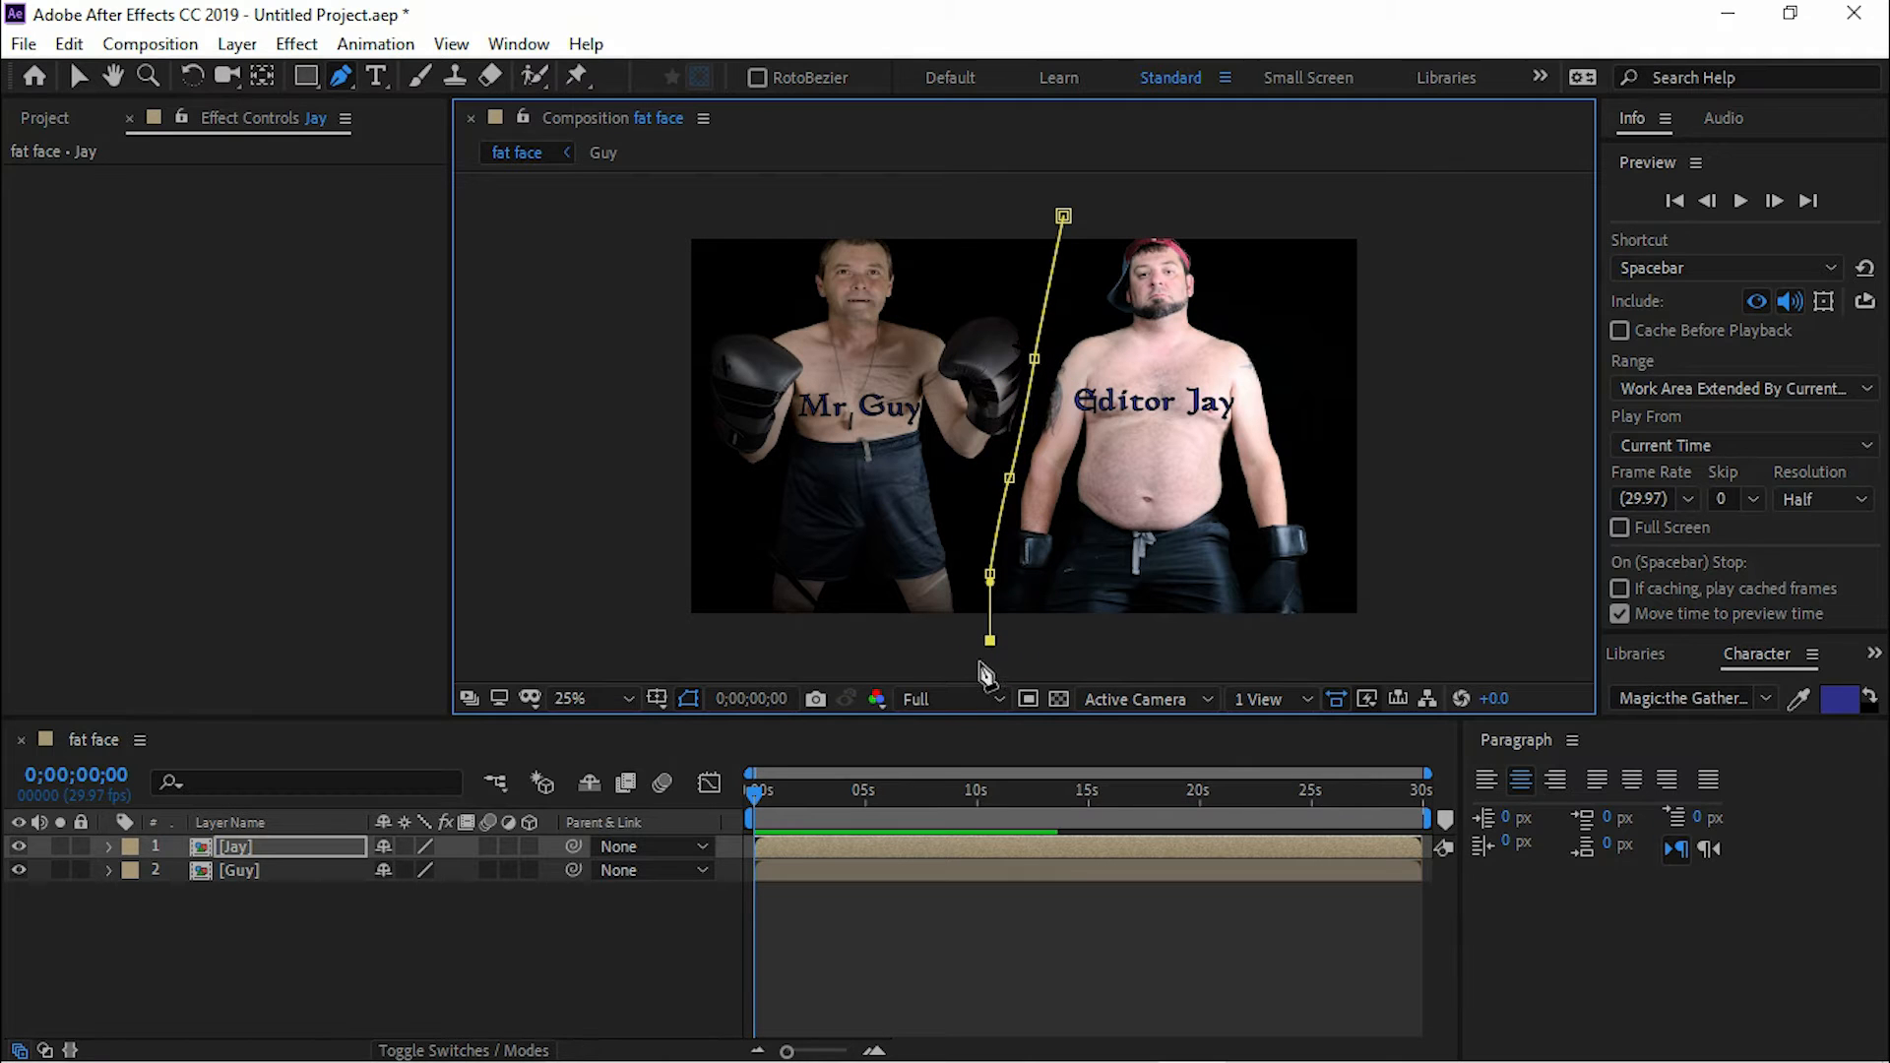
{"action": "left_click", "coordinate": [1292, 657]}
{"action": "left_click", "coordinate": [1436, 589]}
{"action": "left_click", "coordinate": [1444, 330]}
{"action": "left_click_drag", "start_coordinate": [1354, 209], "coordinate": [1321, 201]}
{"action": "left_click_drag", "start_coordinate": [1149, 198], "coordinate": [1132, 199]}
{"action": "left_click", "coordinate": [1064, 217]}
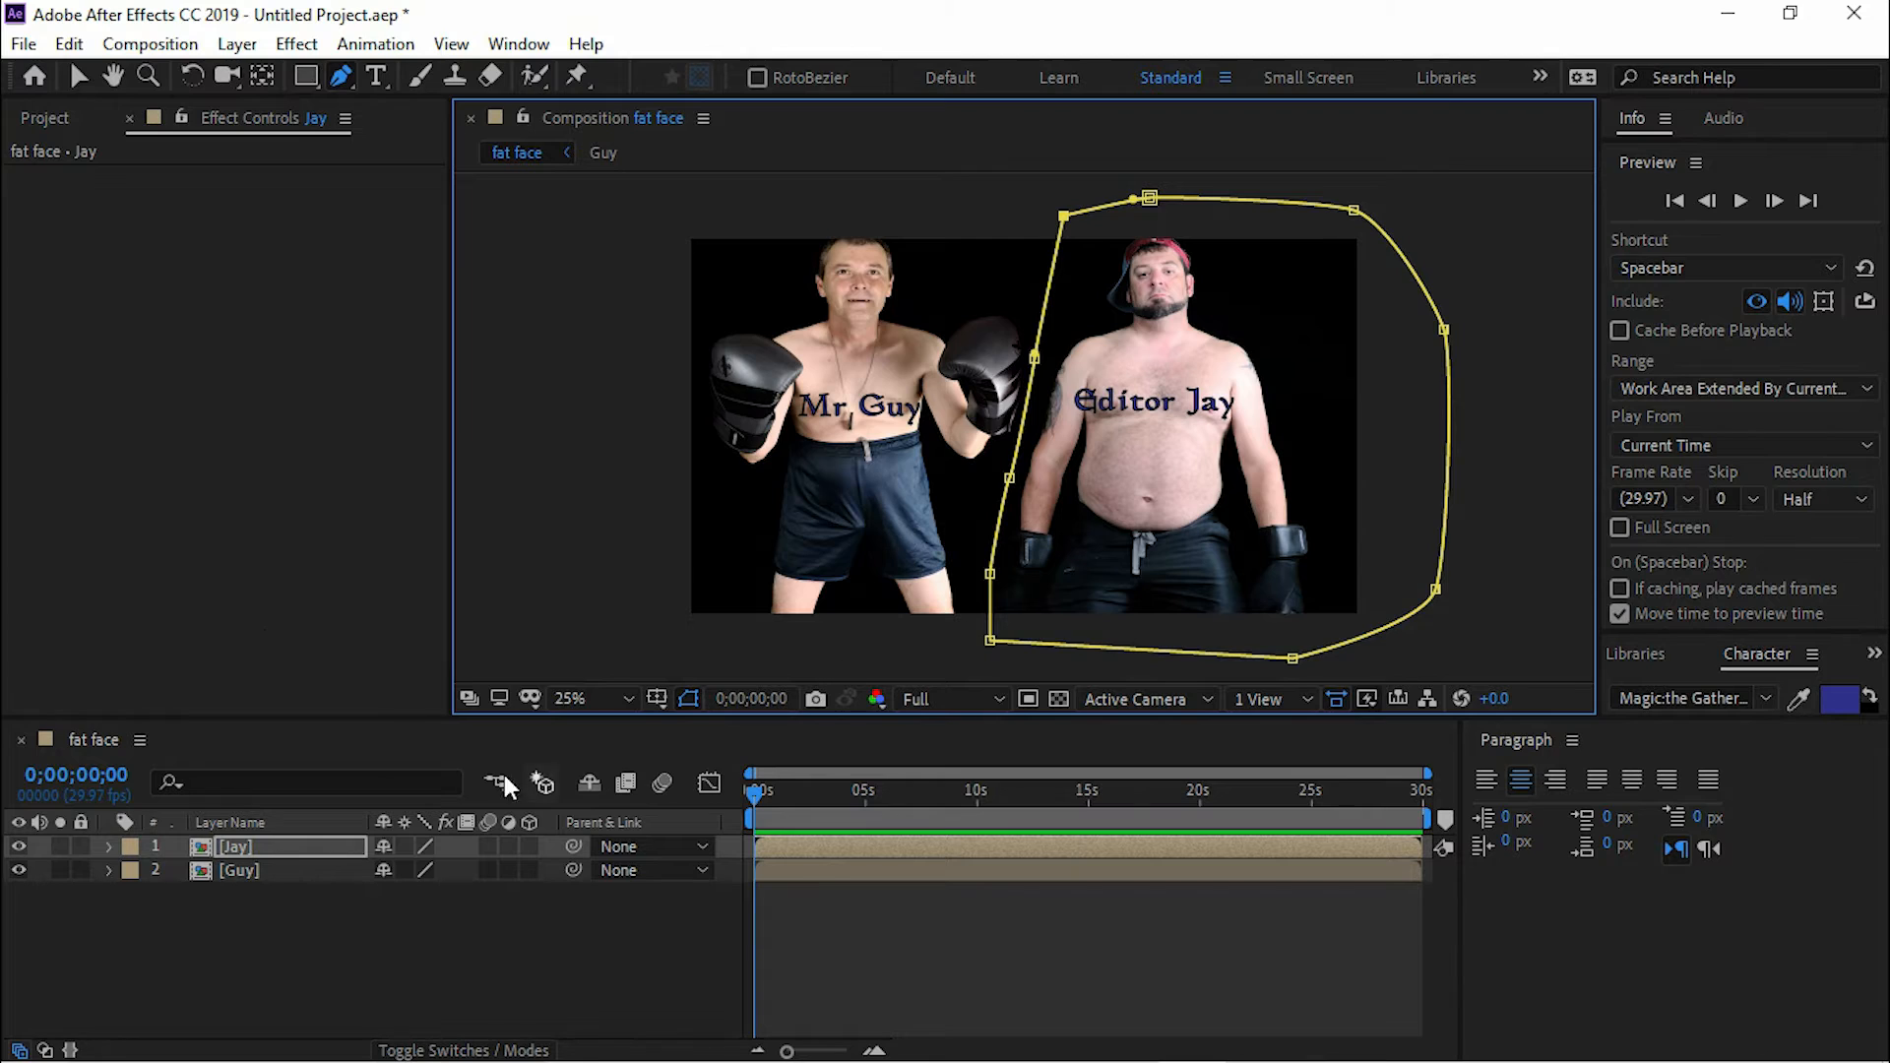
{"action": "left_click", "coordinate": [440, 992]}
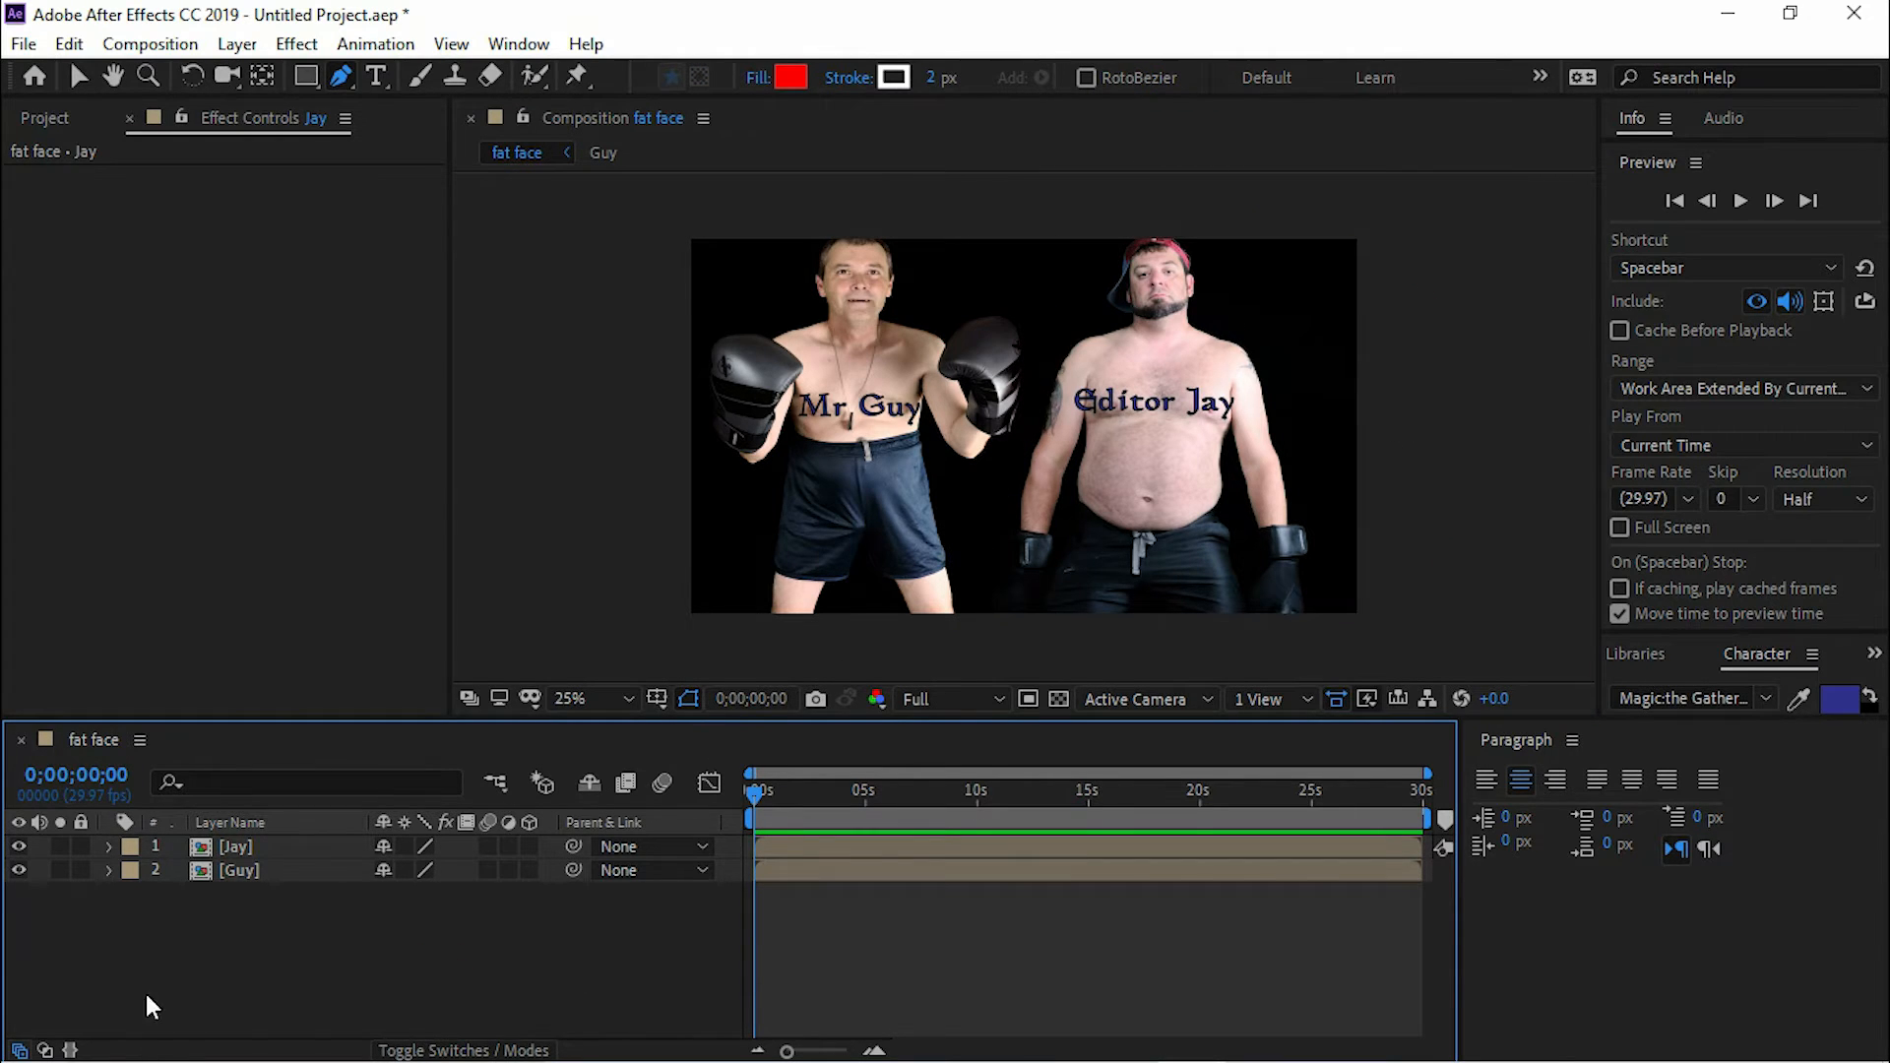
Step: Add the wound image pngaaa.com-2263098.png to the fat face timeline as the top layer, above both pre-comps
{"action": "left_click", "coordinate": [235, 847]}
{"action": "left_click", "coordinate": [44, 118]}
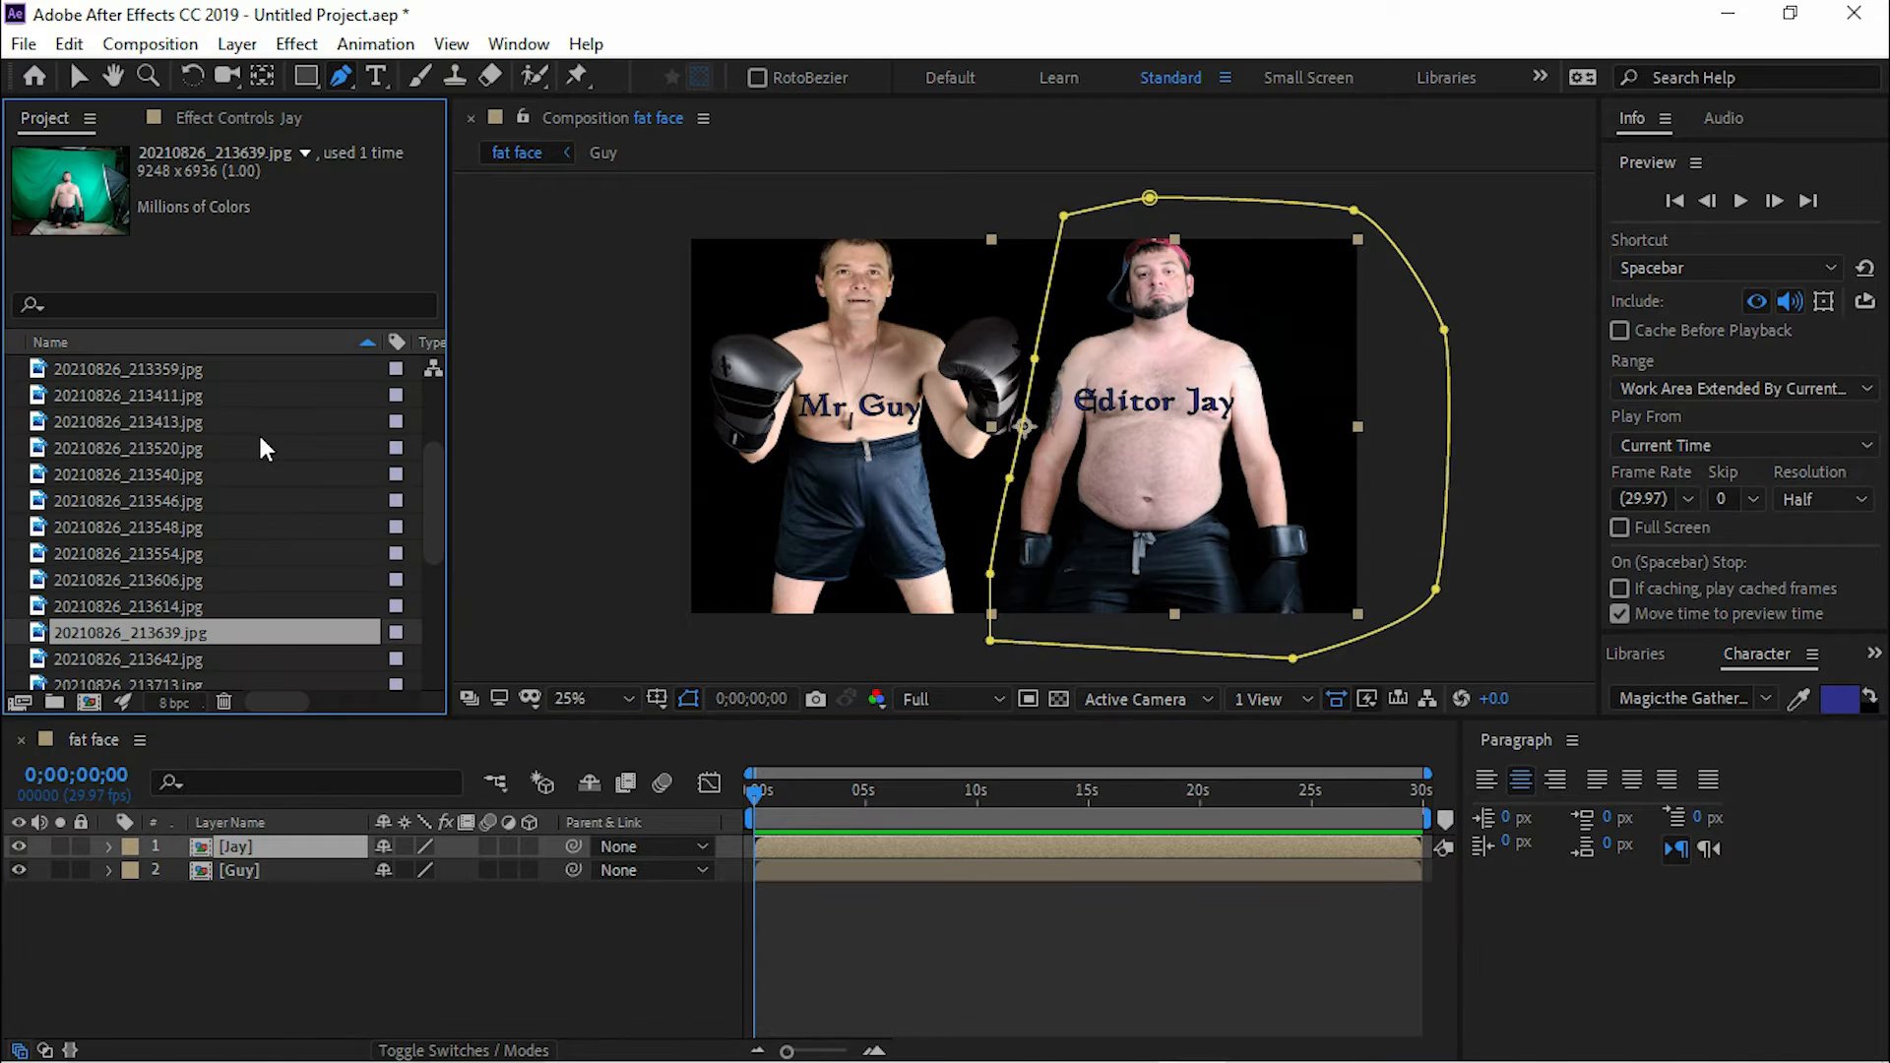
{"action": "scroll", "coordinate": [179, 591], "scroll_direction": "down", "scroll_amount": 2}
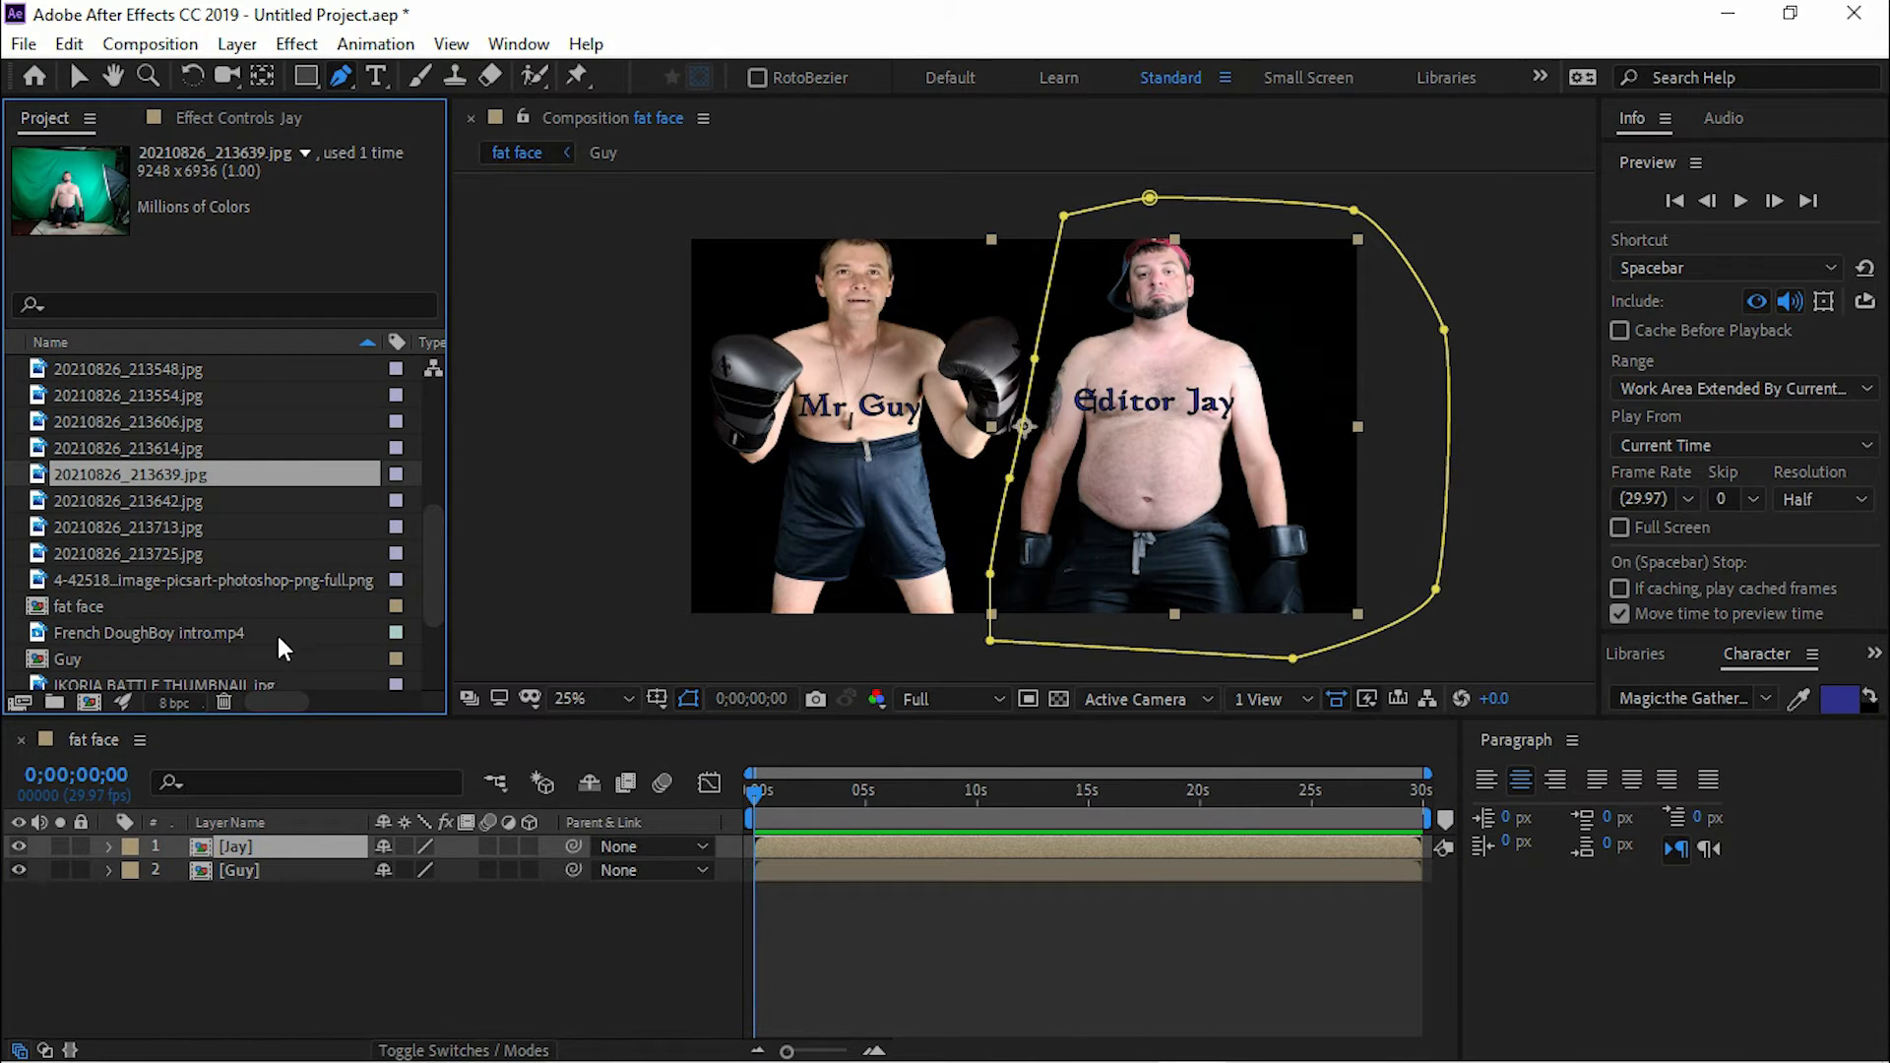
{"action": "scroll", "coordinate": [179, 588], "scroll_direction": "down", "scroll_amount": 1}
{"action": "scroll", "coordinate": [134, 590], "scroll_direction": "down", "scroll_amount": 1}
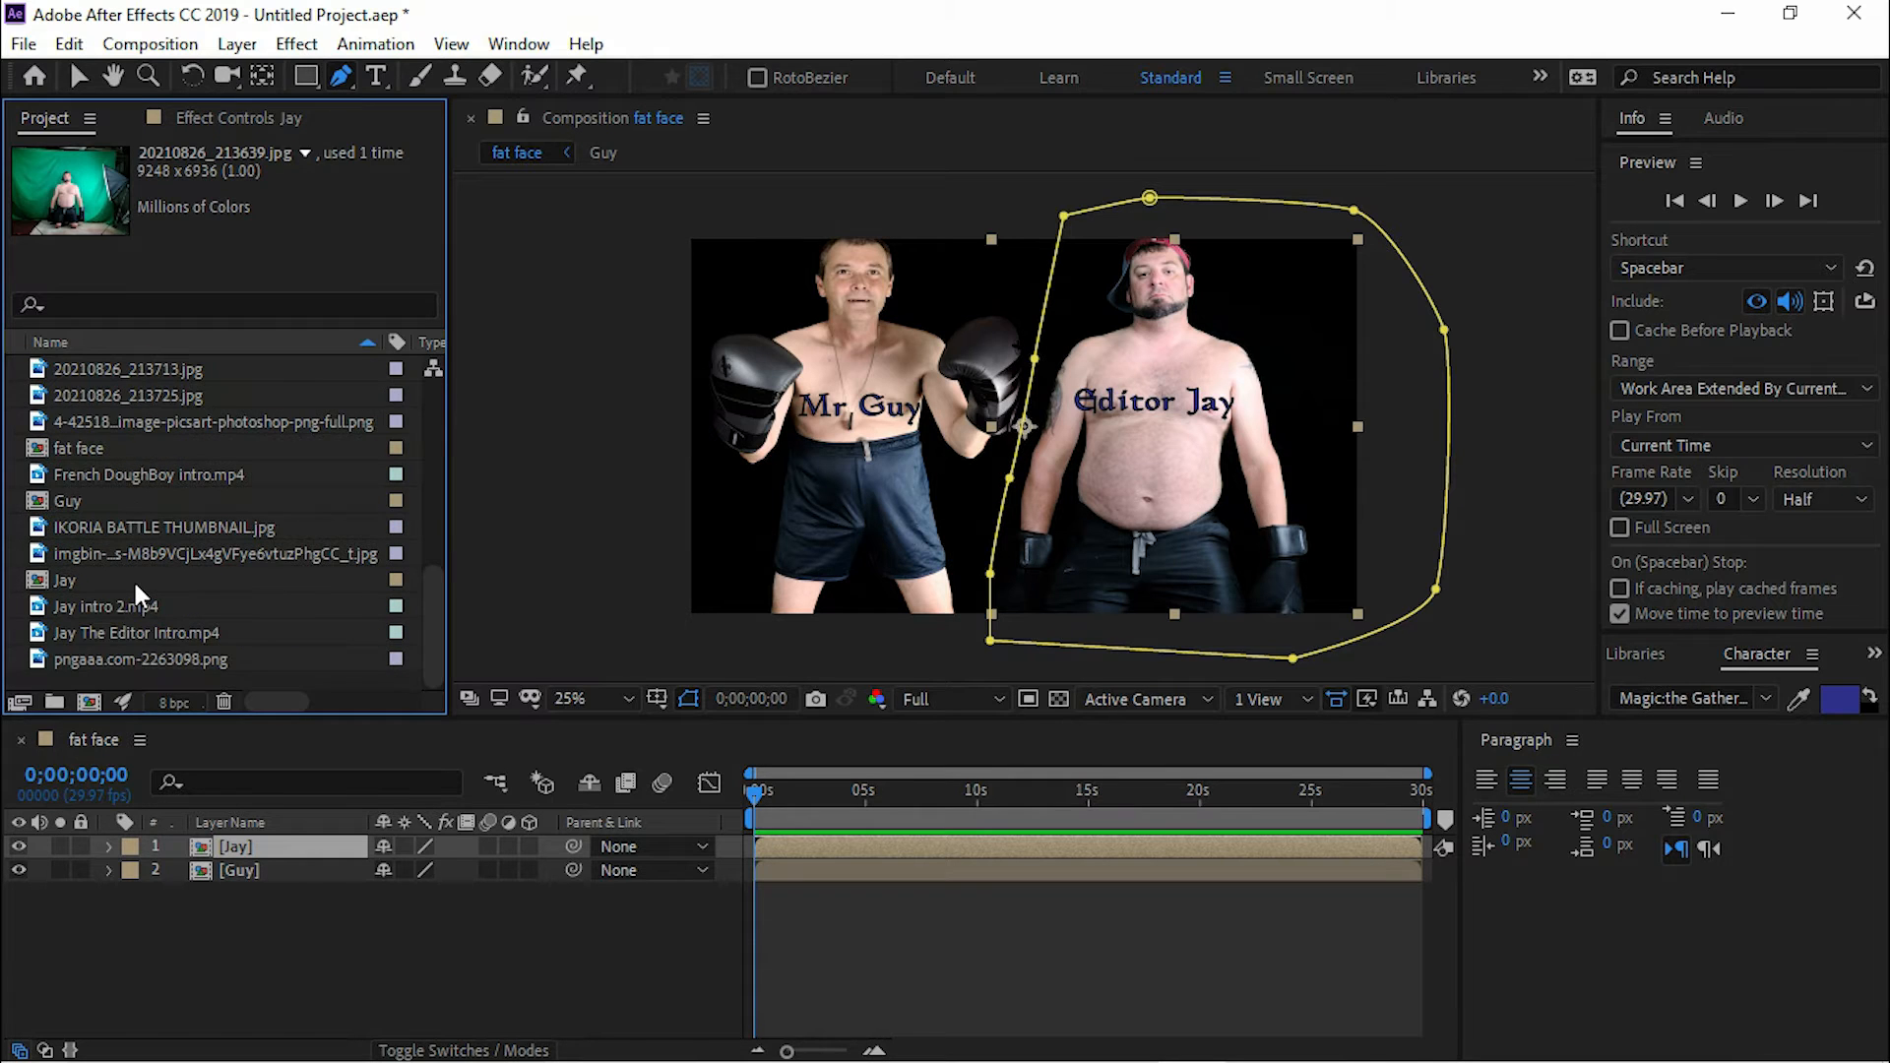
{"action": "left_click", "coordinate": [169, 661]}
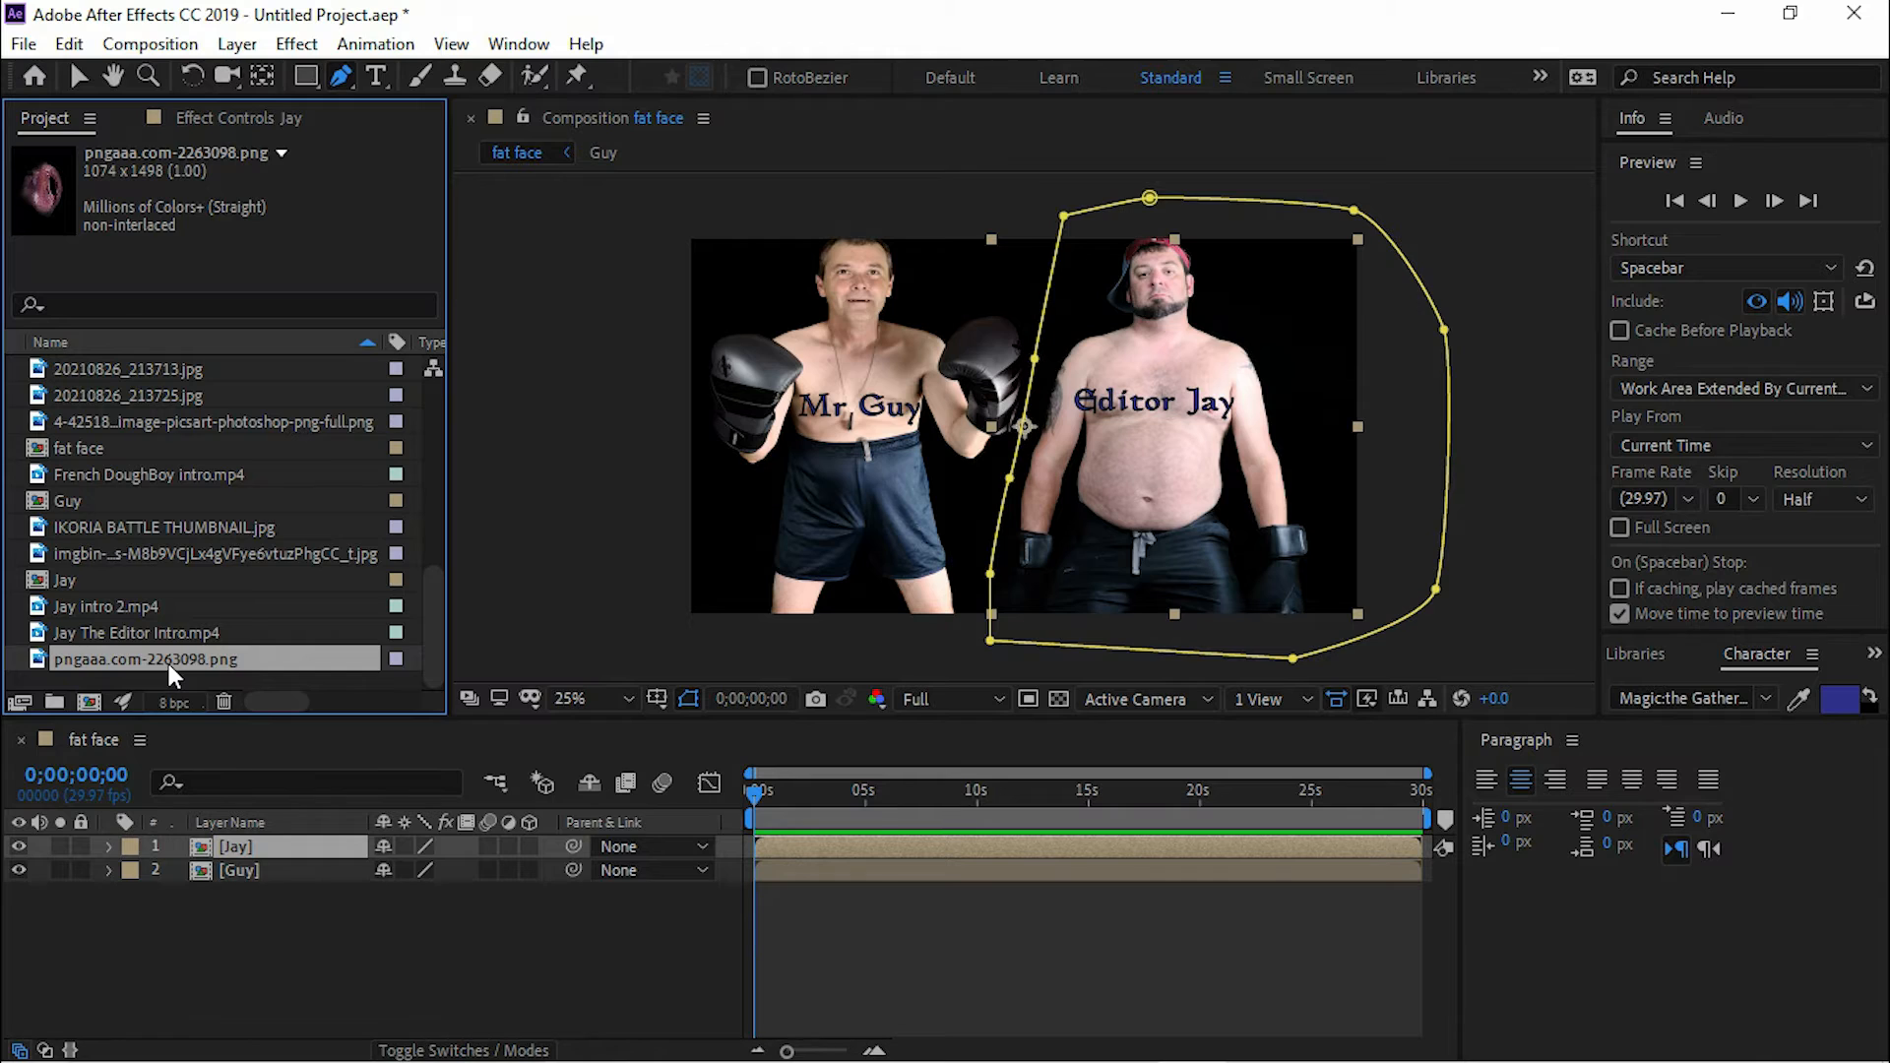
{"action": "left_click_drag", "start_coordinate": [168, 663], "coordinate": [234, 842]}
Step: Scale down the wound image and move it over the second boxer's lower face
{"action": "key", "text": "comma"}
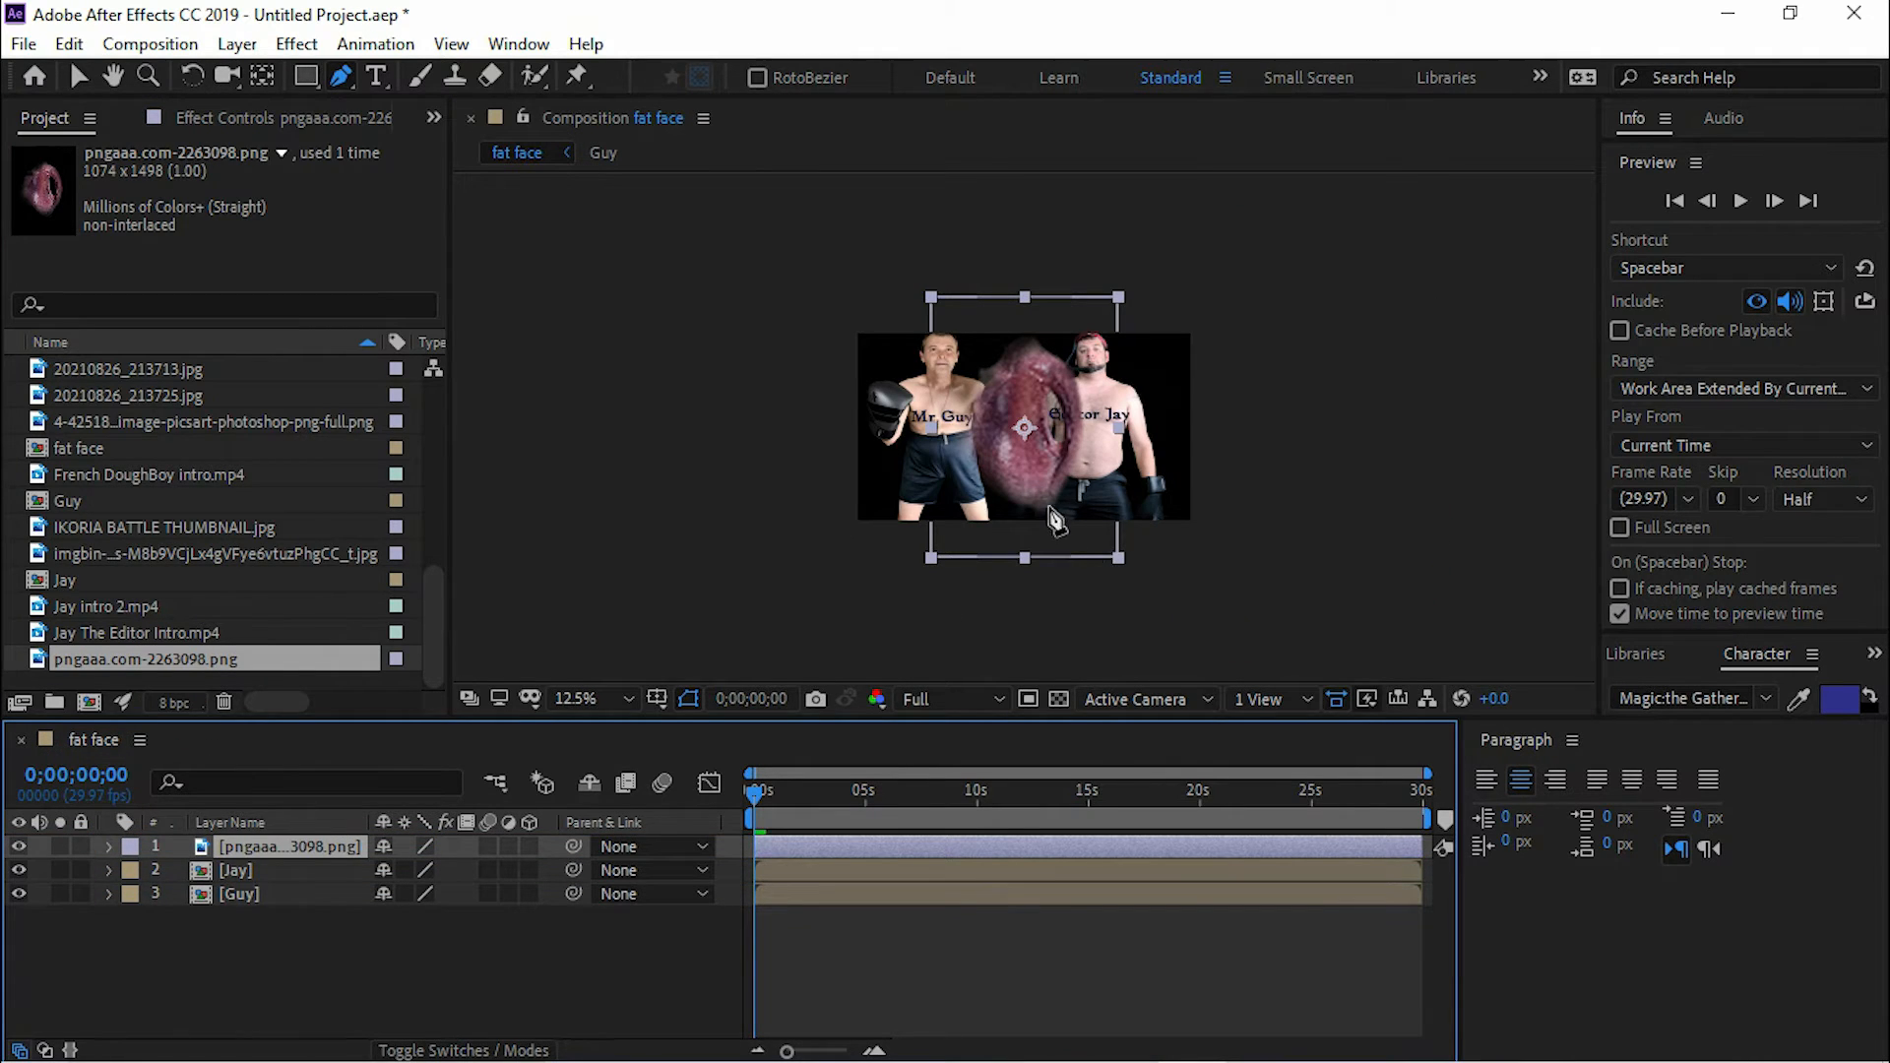
{"action": "key", "text": "v"}
{"action": "left_click_drag", "start_coordinate": [1120, 558], "coordinate": [1166, 585]}
{"action": "key", "text": "period"}
{"action": "key", "text": "period"}
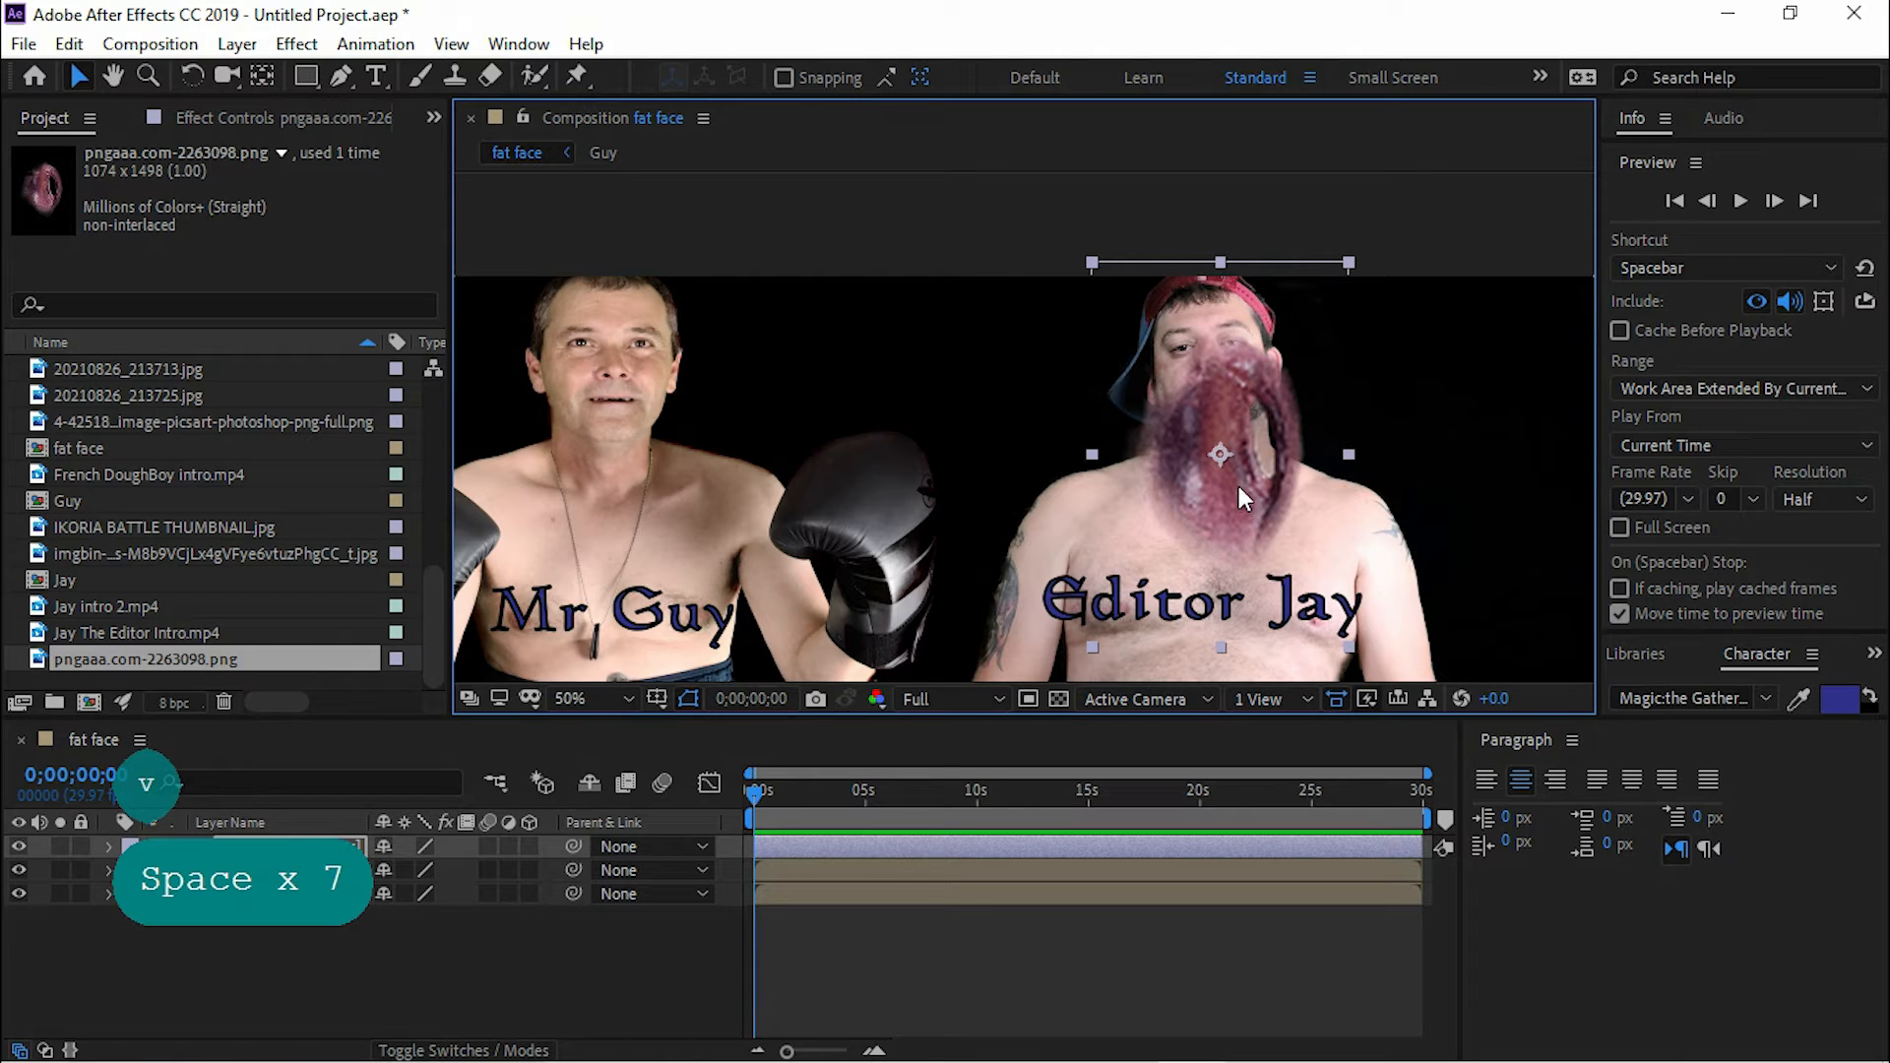
Step: Shrink and rotate the wound image further, and place it over the second boxer's image-right eye as a black eye
{"action": "left_click_drag", "start_coordinate": [1349, 647], "coordinate": [1269, 529]}
{"action": "key", "text": "w"}
{"action": "mouse_move", "coordinate": [1213, 436]}
{"action": "left_mouse_down"}
{"action": "mouse_move", "coordinate": [1193, 454]}
{"action": "mouse_move", "coordinate": [1248, 426]}
{"action": "mouse_move", "coordinate": [1266, 372]}
{"action": "left_mouse_up"}
{"action": "key", "text": "v"}
{"action": "key", "text": "period"}
{"action": "key", "text": "space"}
{"action": "left_click_drag", "start_coordinate": [1266, 561], "coordinate": [1075, 630]}
{"action": "mouse_move", "coordinate": [1090, 437]}
{"action": "left_mouse_down"}
{"action": "mouse_move", "coordinate": [1273, 393]}
{"action": "mouse_move", "coordinate": [1281, 361]}
{"action": "left_mouse_up"}
{"action": "key", "text": "w"}
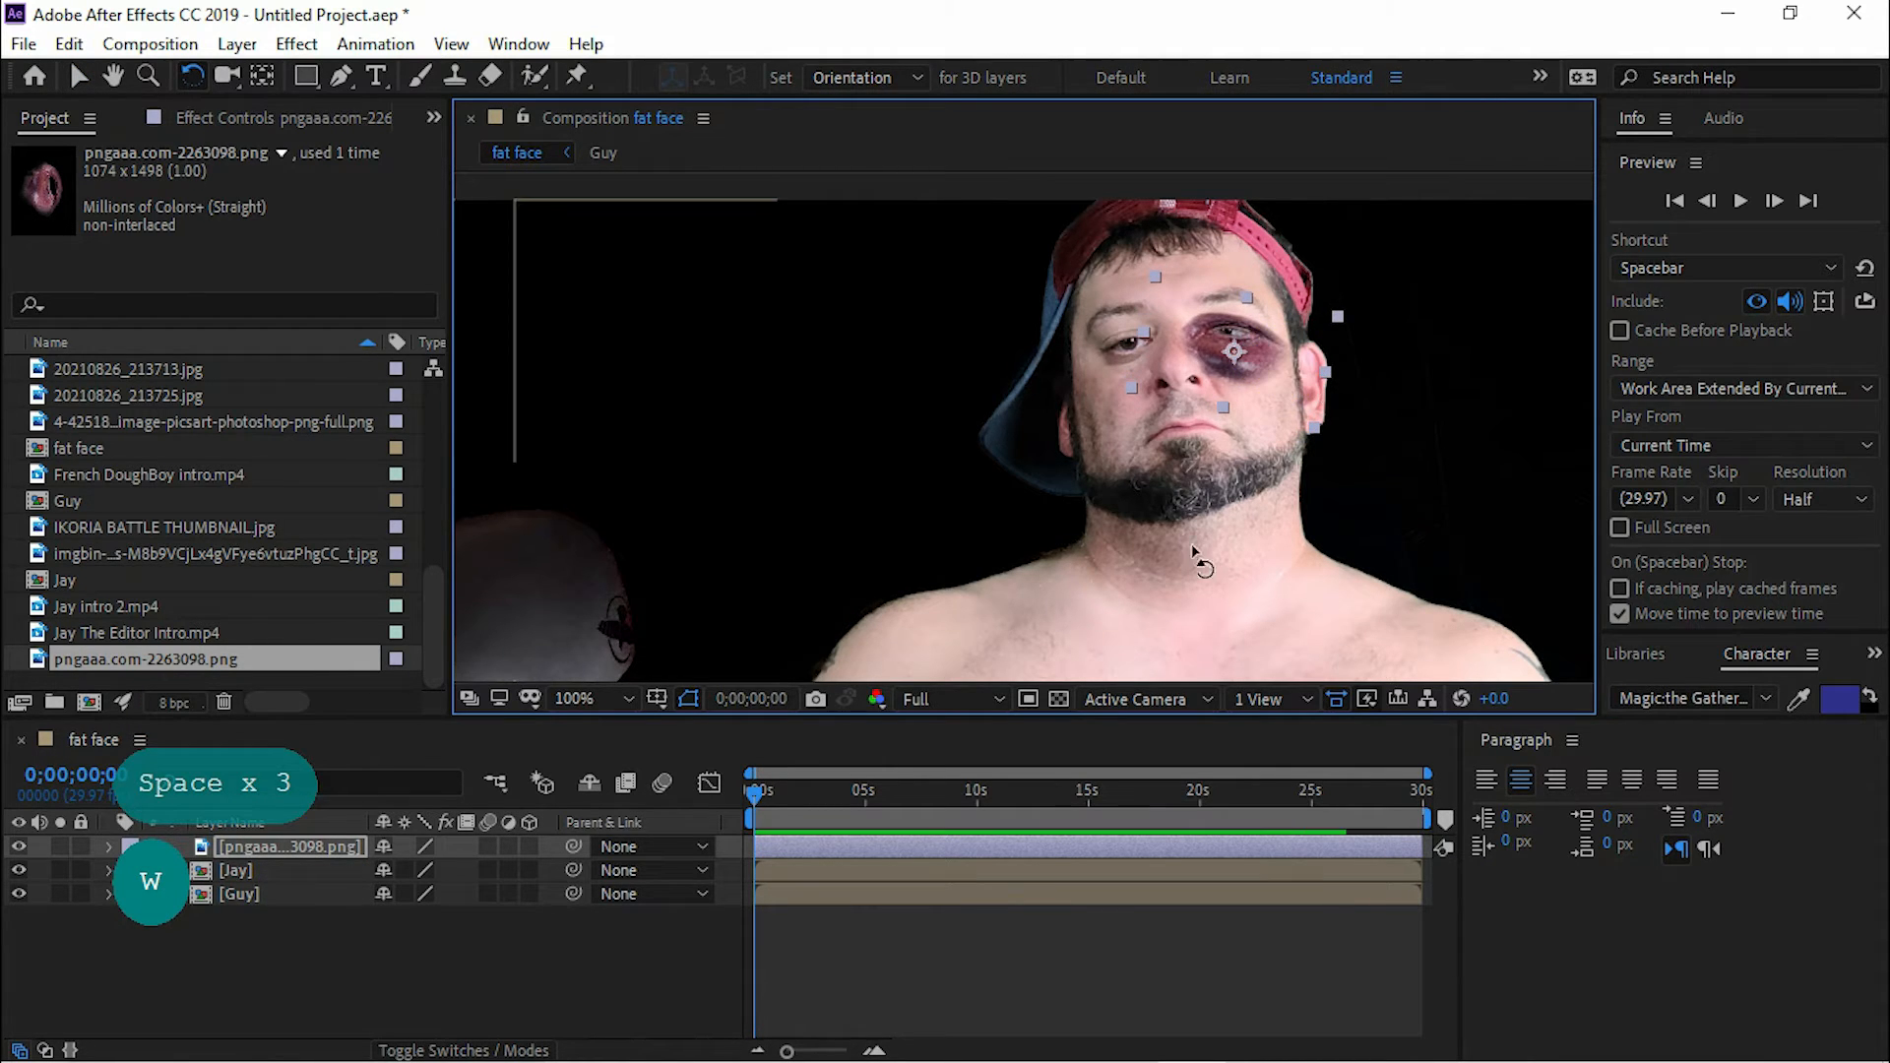
Step: Show the layer modes and set the wound image layer's blending mode to Multiply
{"action": "left_click", "coordinate": [280, 849]}
{"action": "key", "text": "v"}
{"action": "left_click", "coordinate": [382, 982]}
{"action": "left_click", "coordinate": [351, 849]}
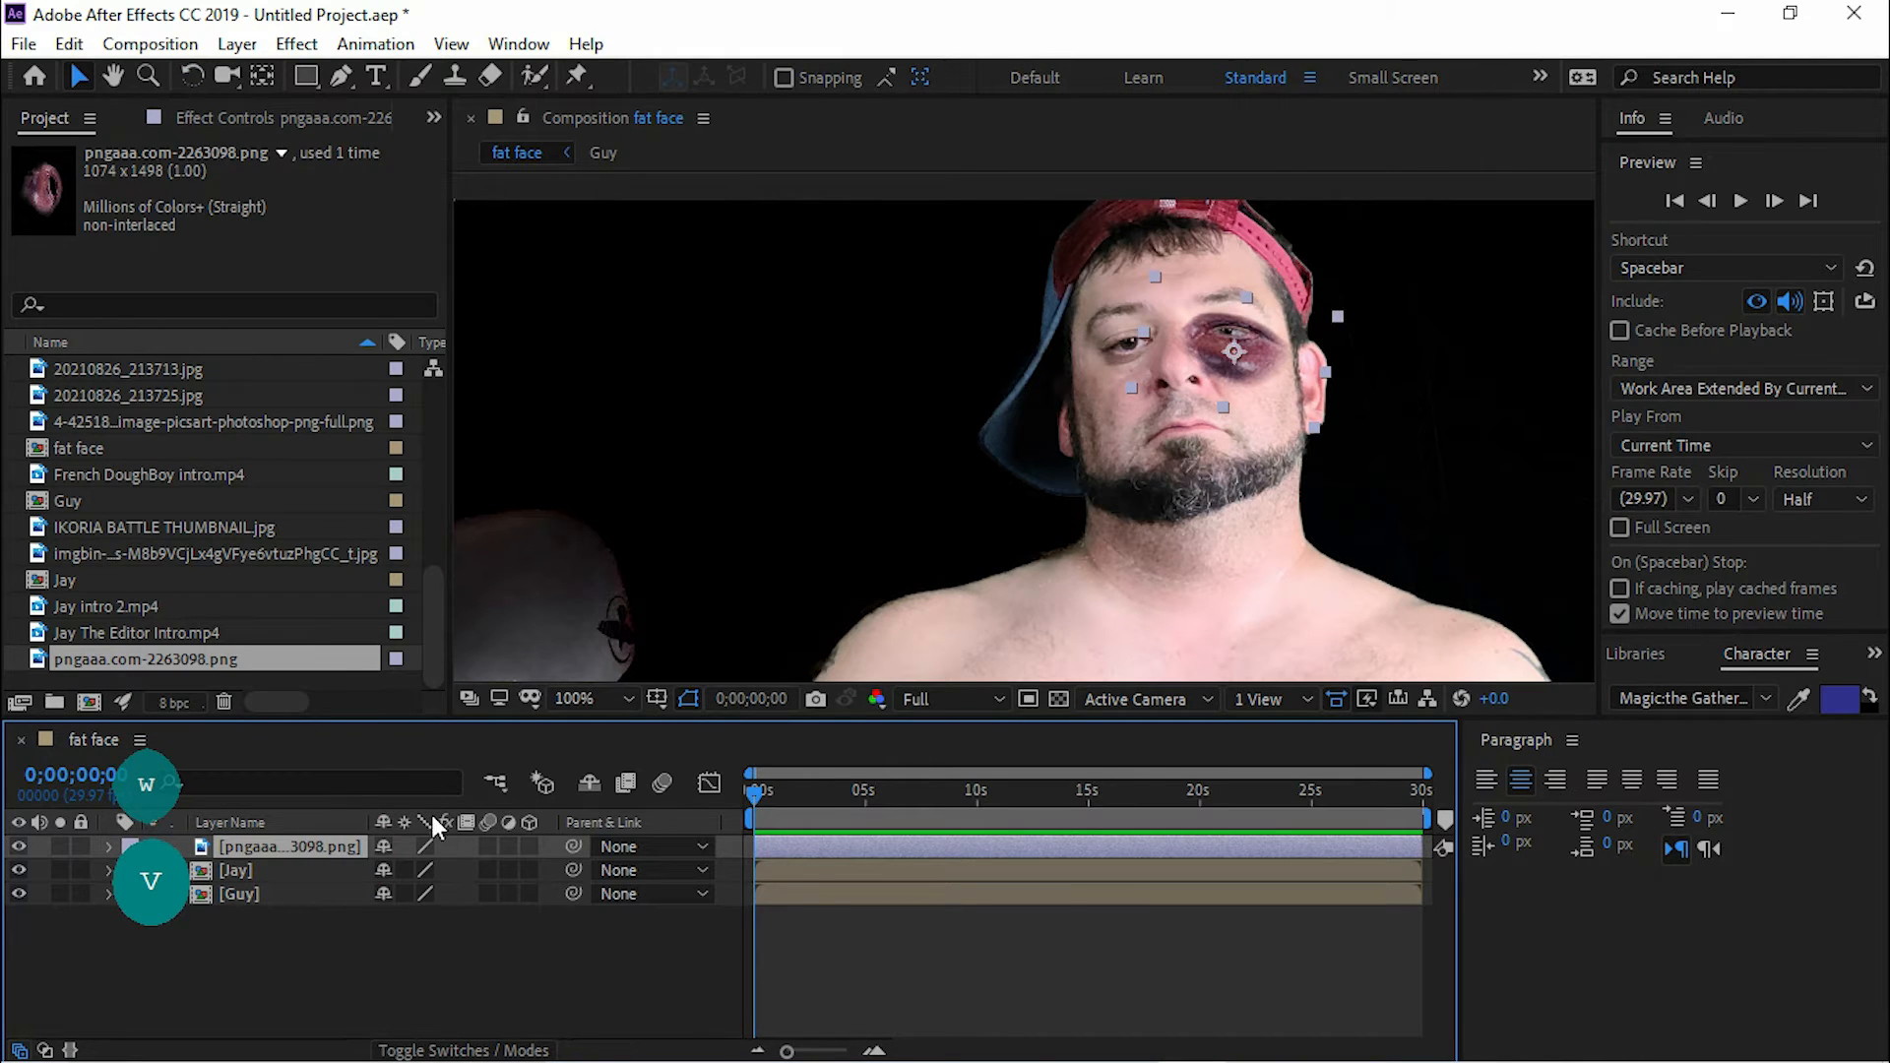
{"action": "key", "text": "F4"}
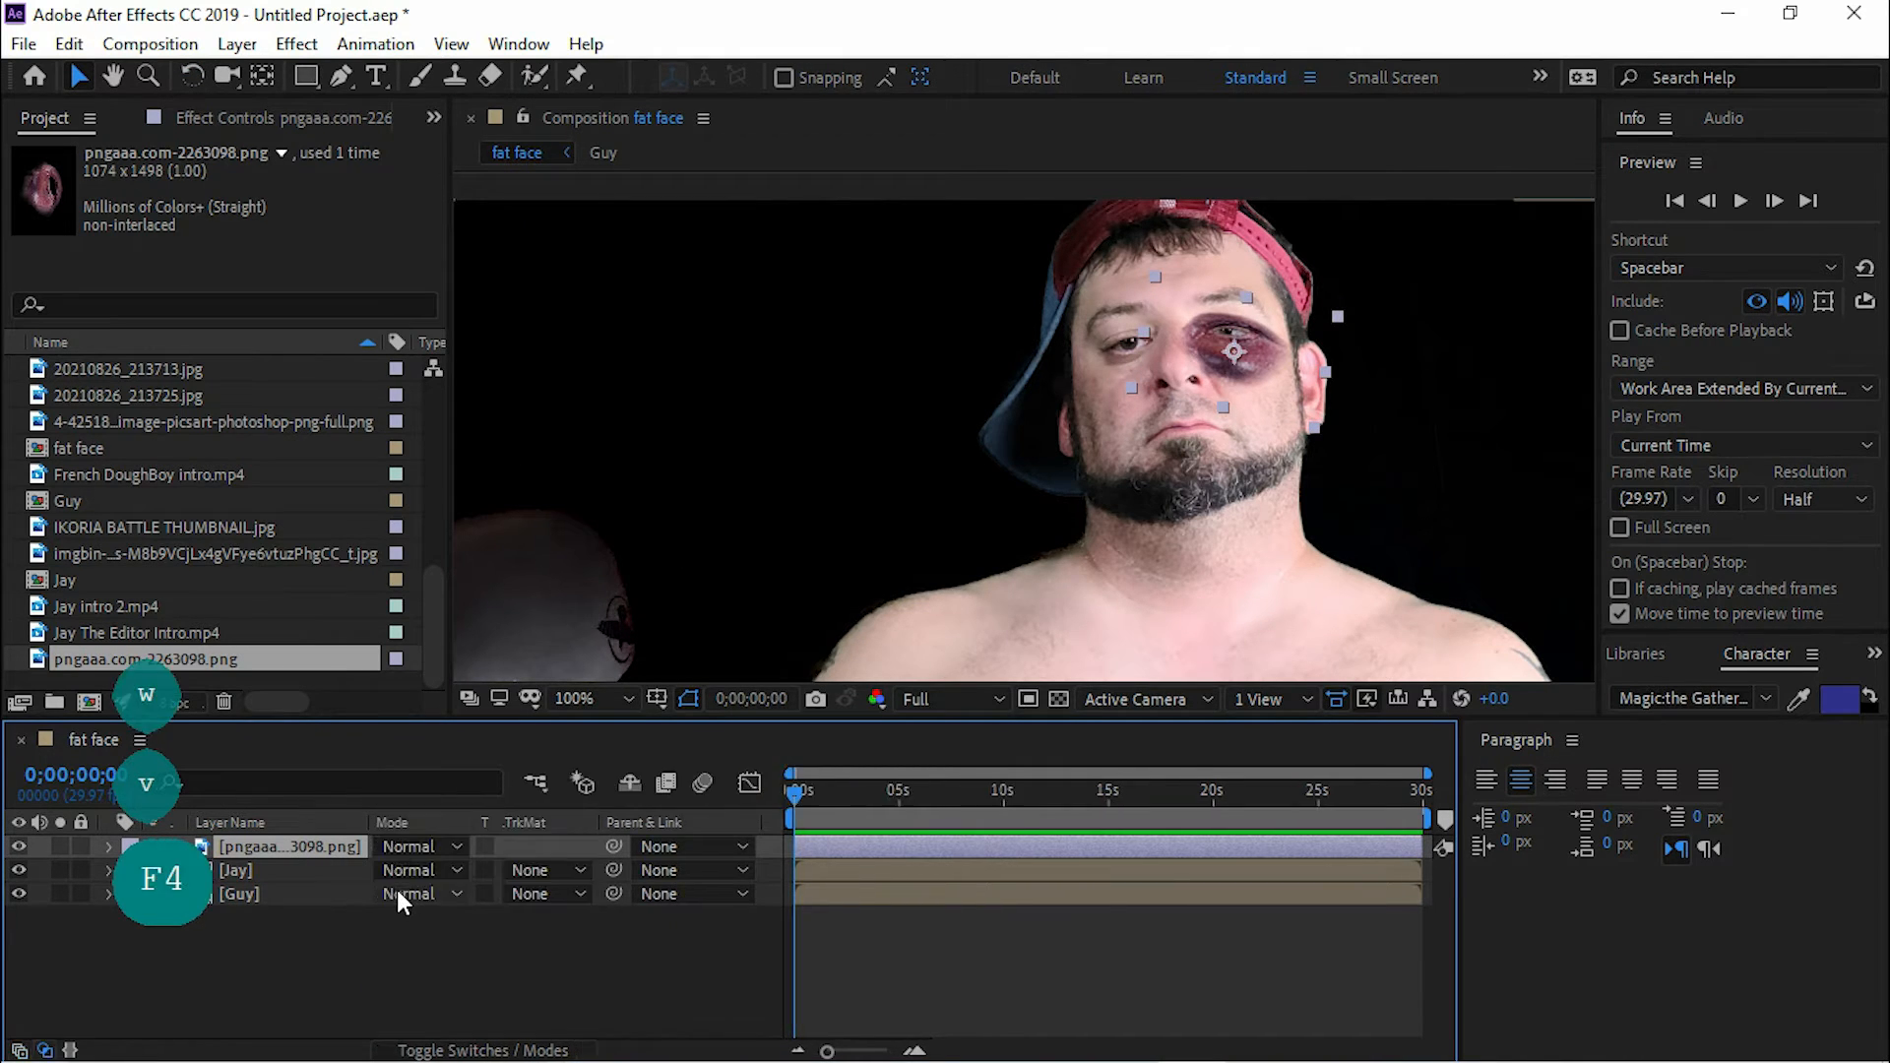
{"action": "left_click", "coordinate": [433, 847]}
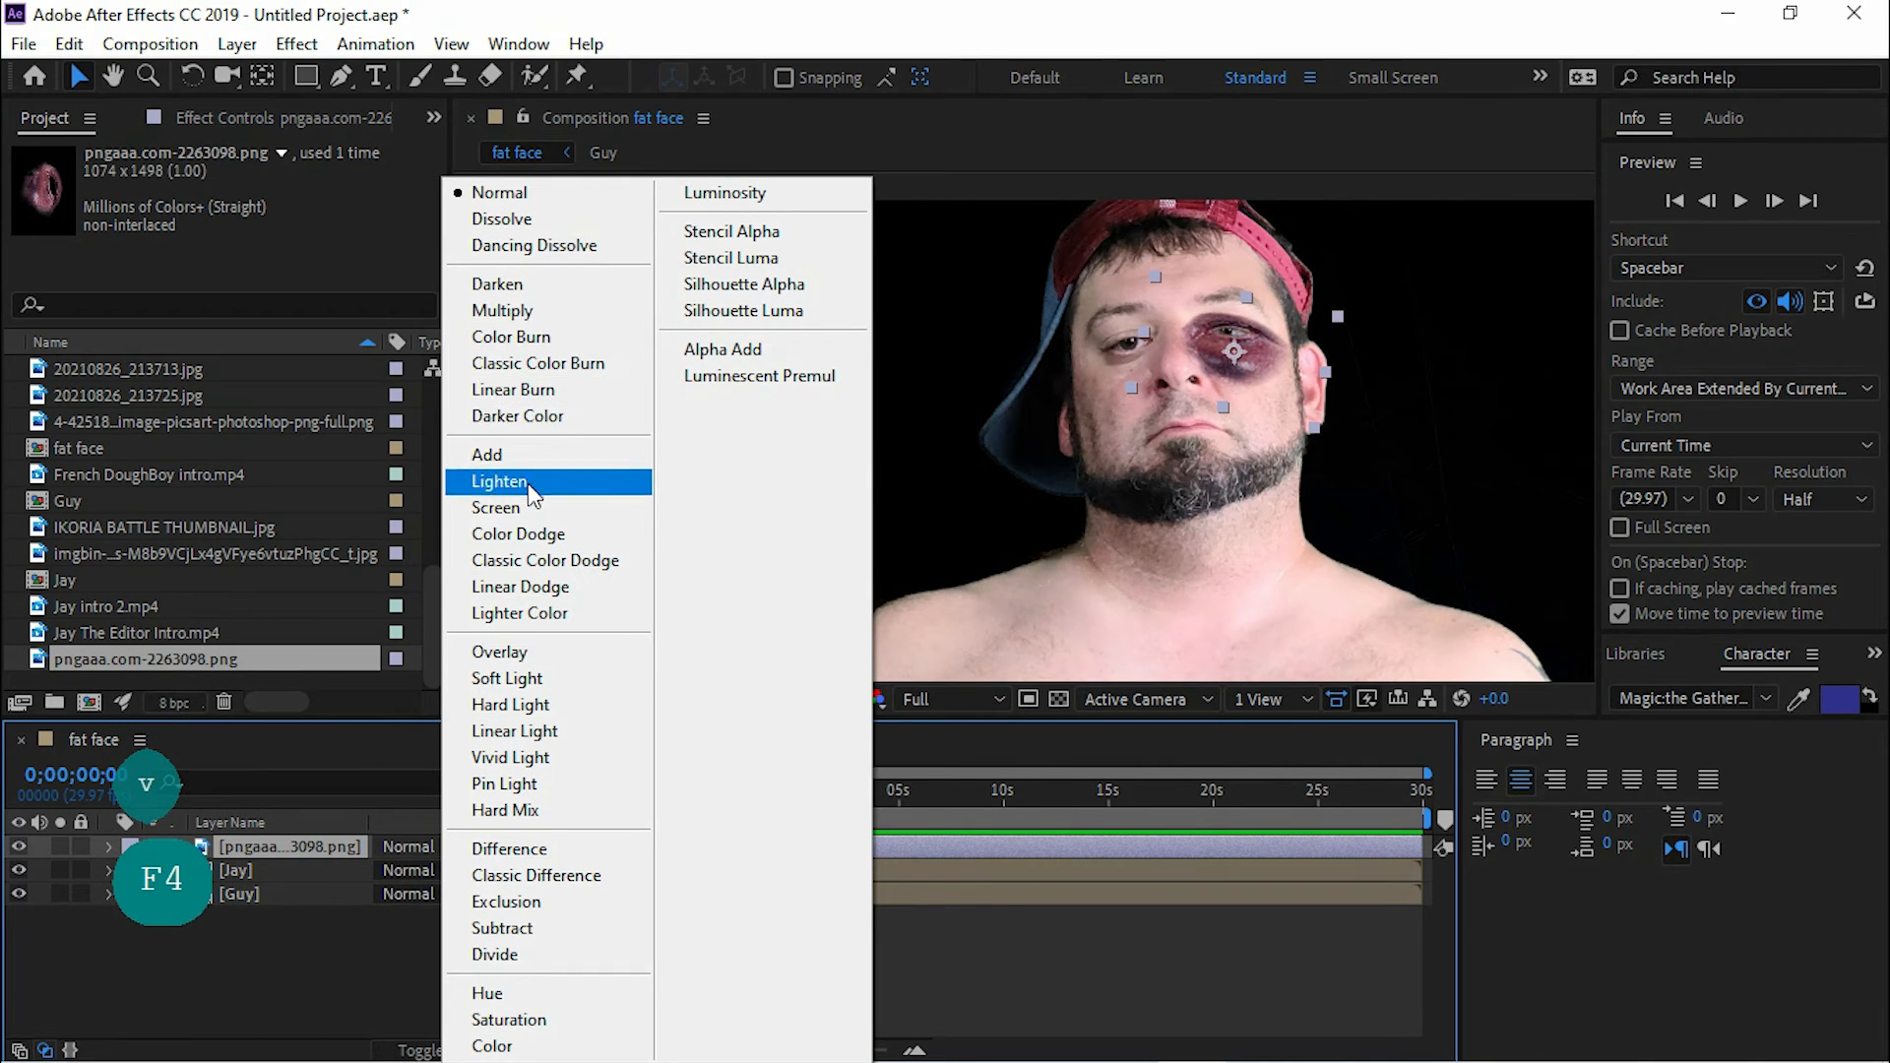
{"action": "left_click", "coordinate": [527, 311]}
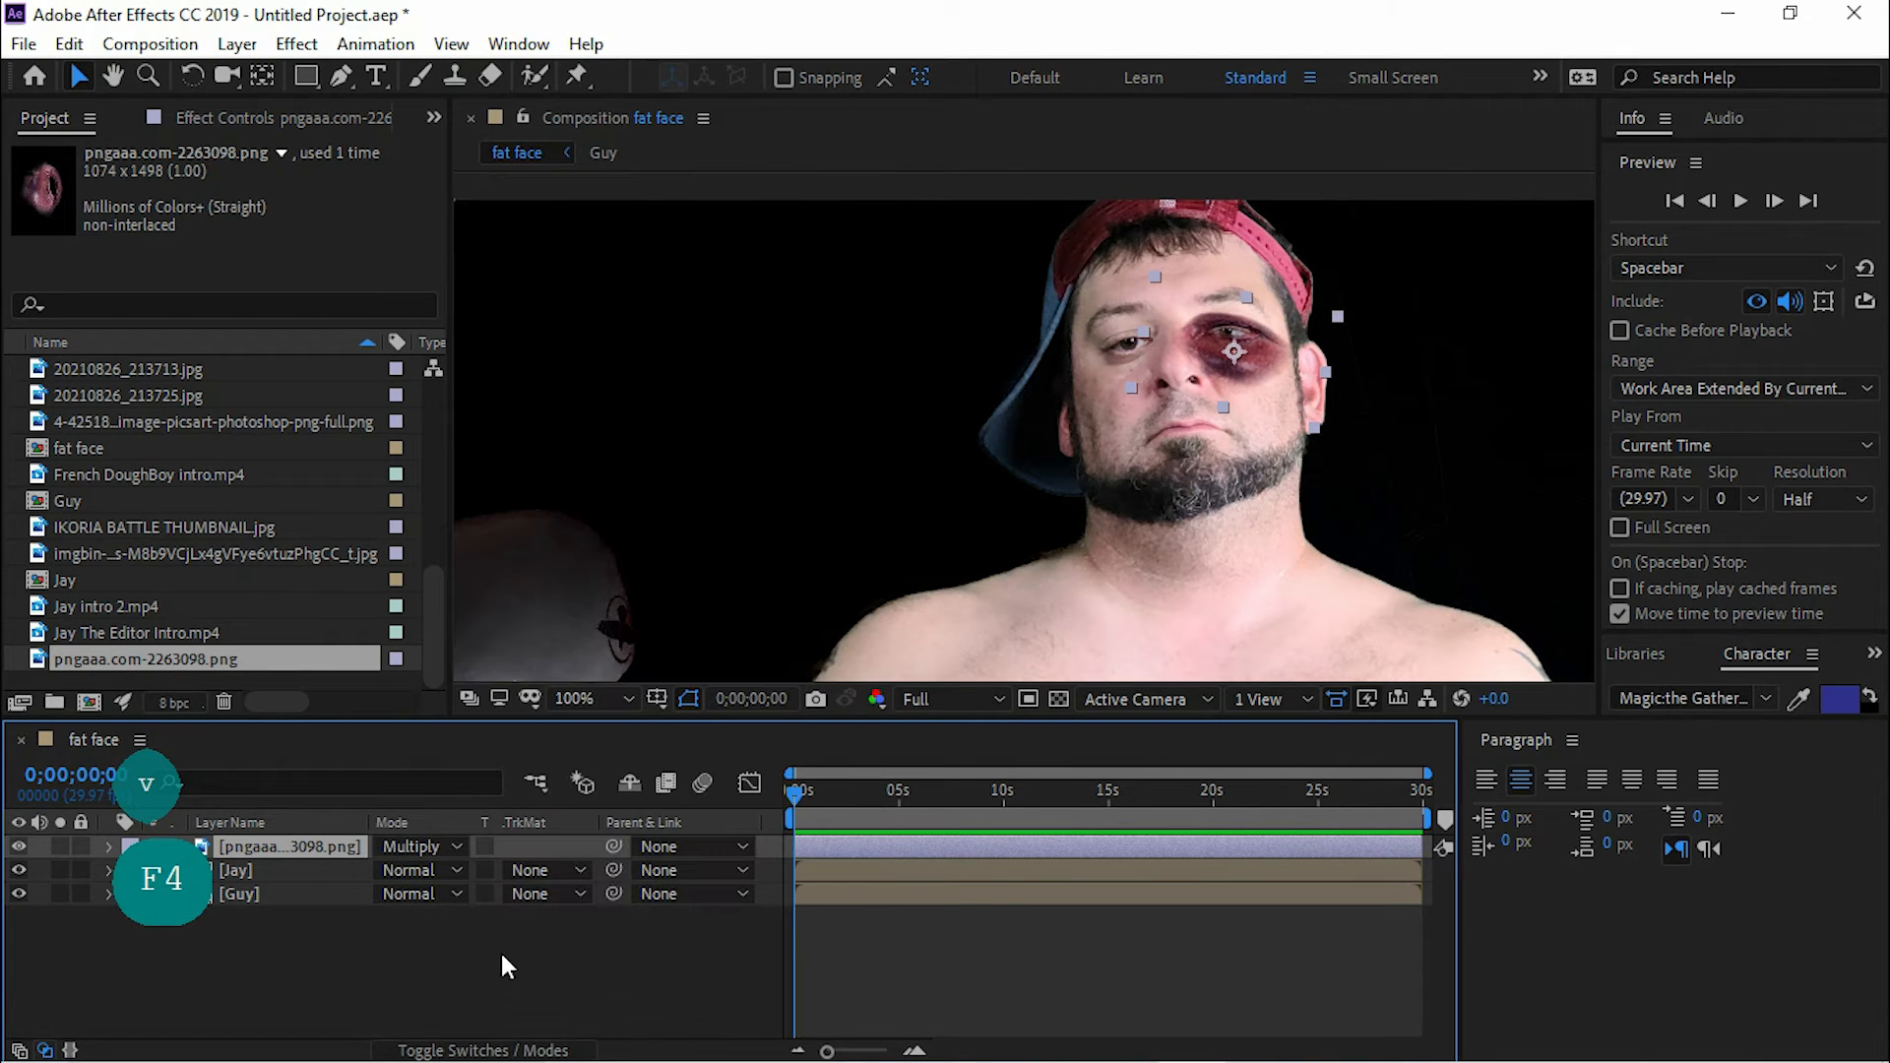
{"action": "left_click", "coordinate": [533, 965]}
Step: Parent the wound image layer to the second boxer's pre-comp layer
{"action": "scroll", "coordinate": [1382, 548], "scroll_direction": "down", "scroll_amount": 2}
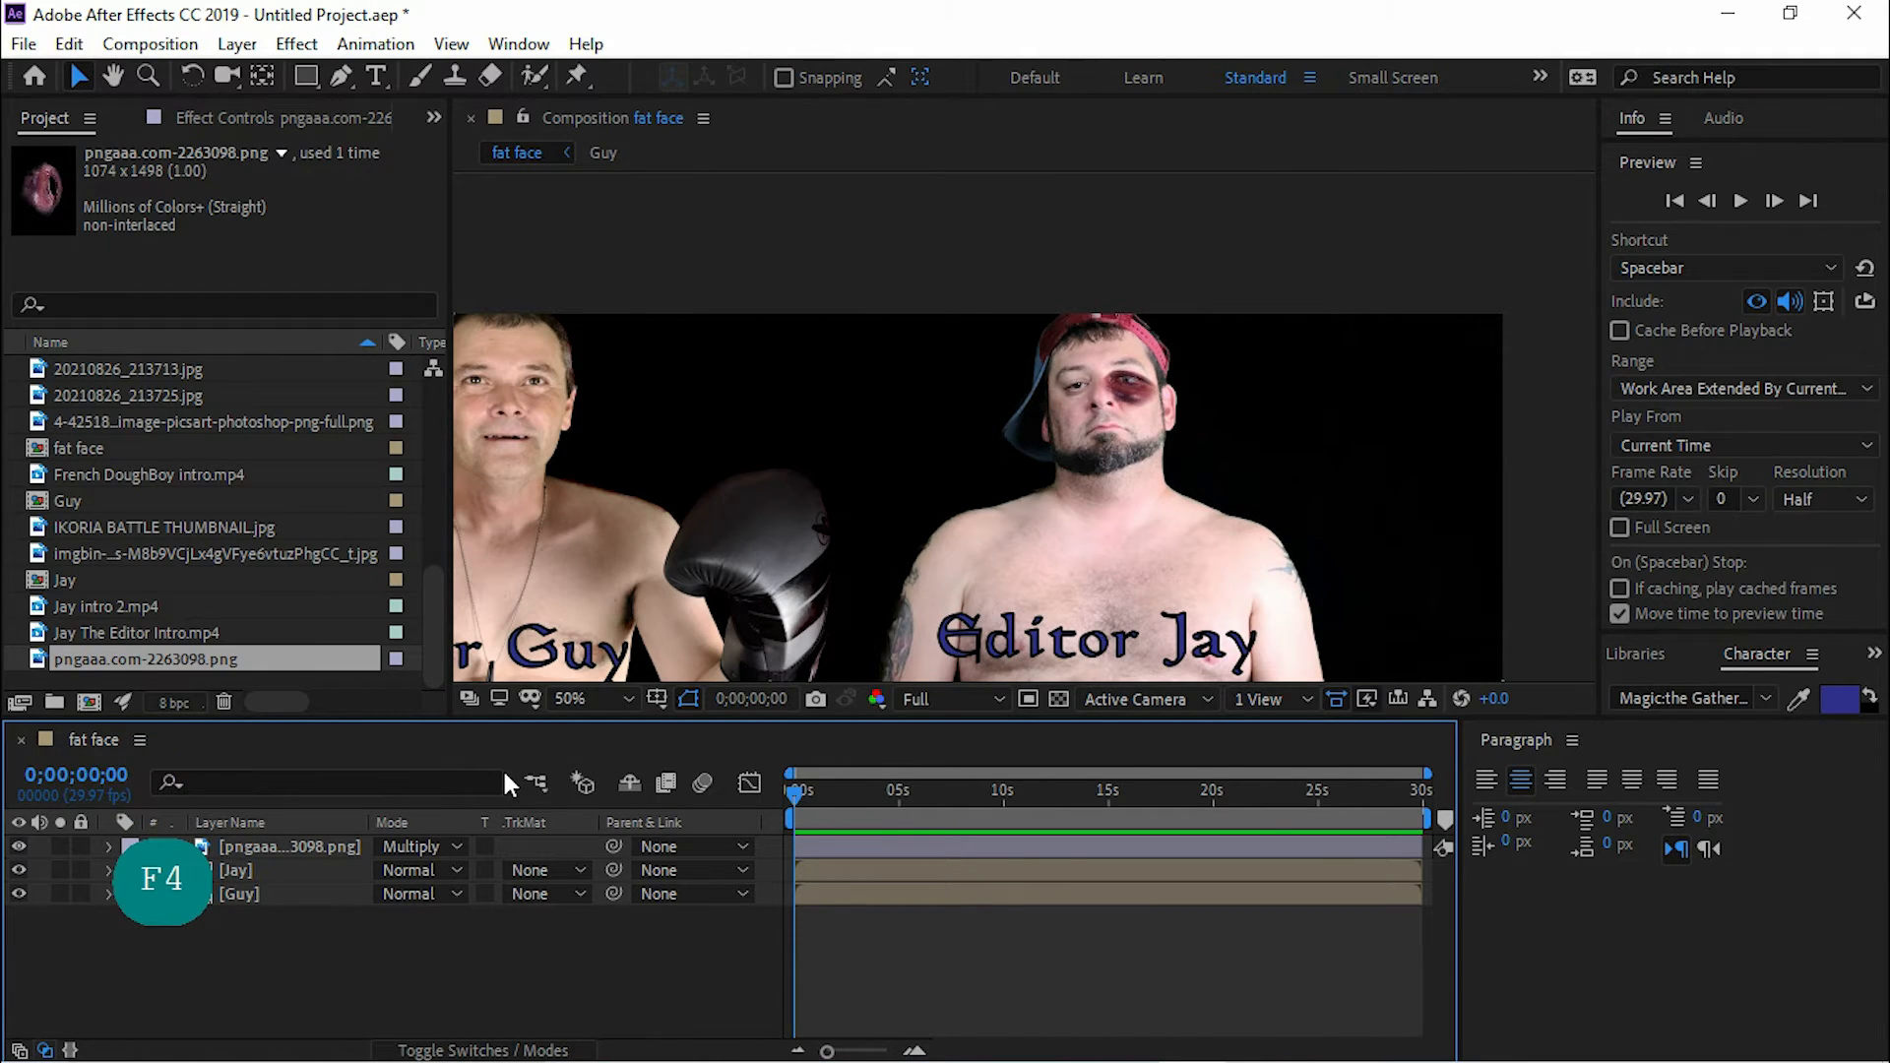
{"action": "left_click", "coordinate": [612, 849]}
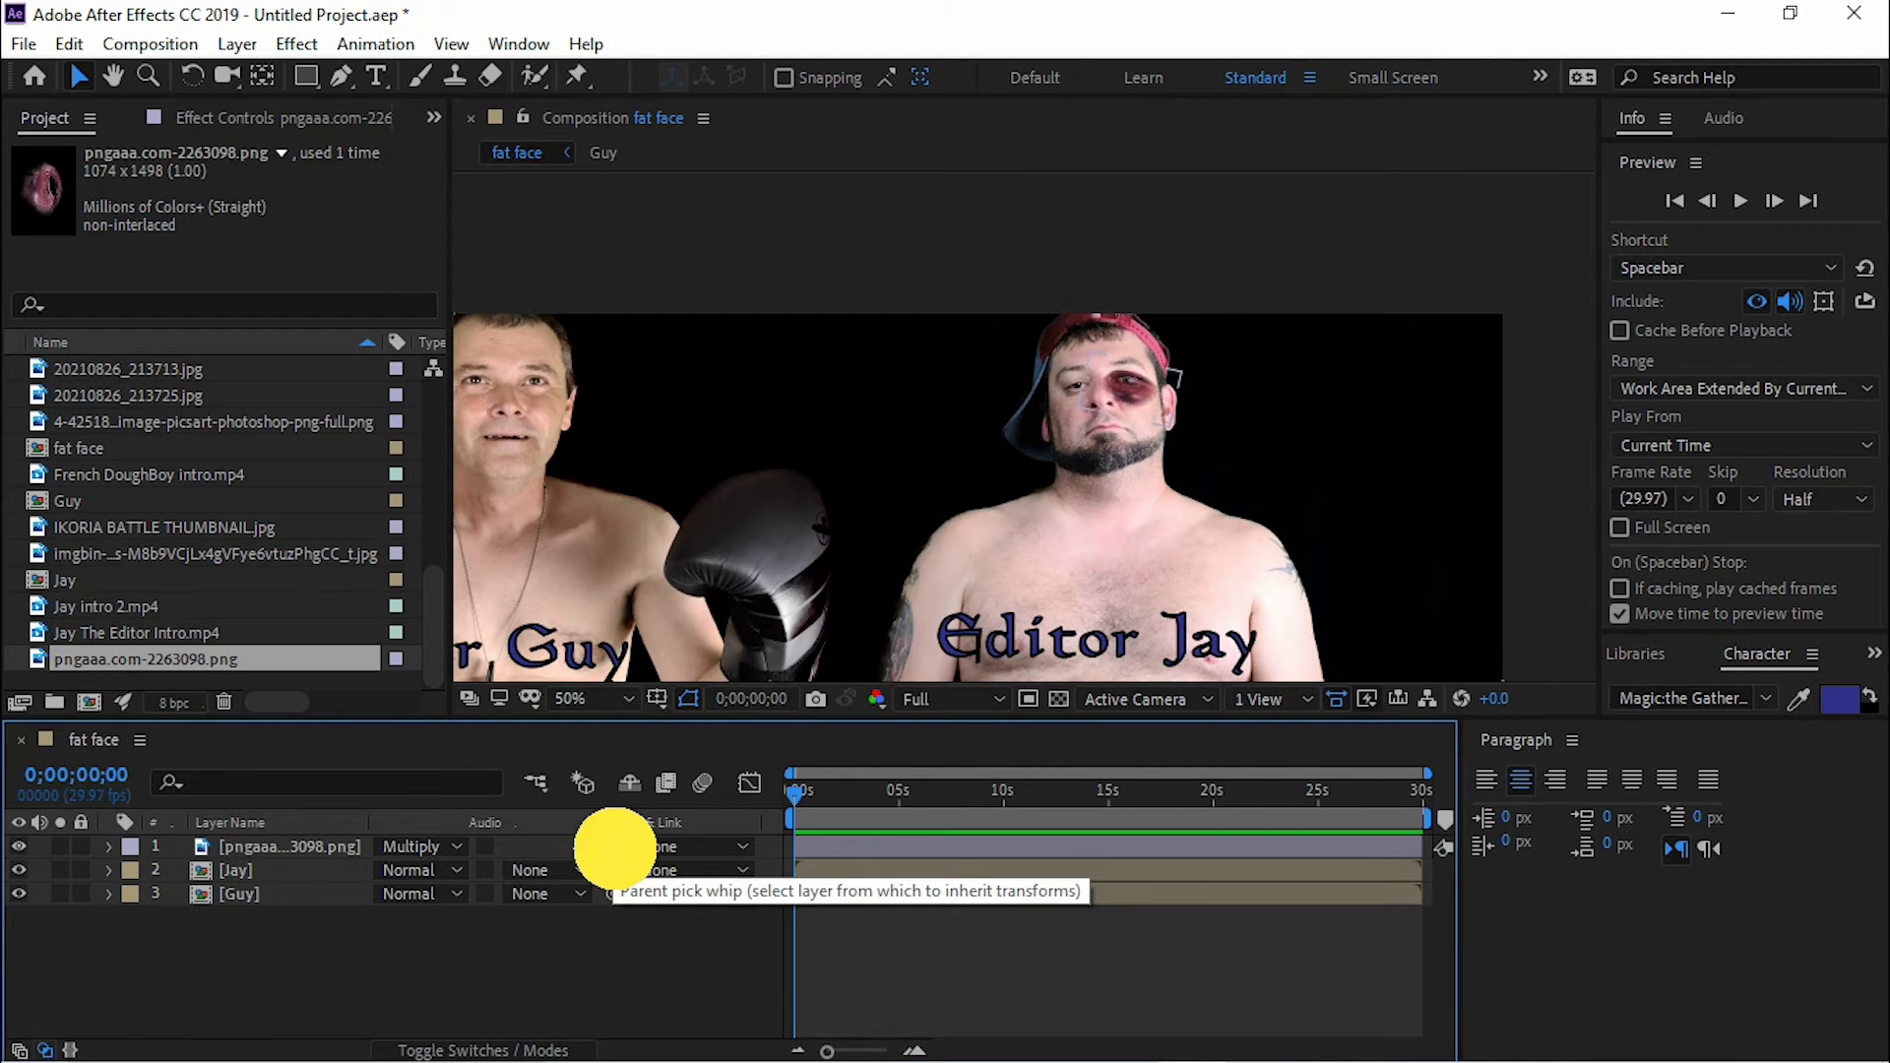
{"action": "left_click_drag", "start_coordinate": [612, 849], "coordinate": [268, 866]}
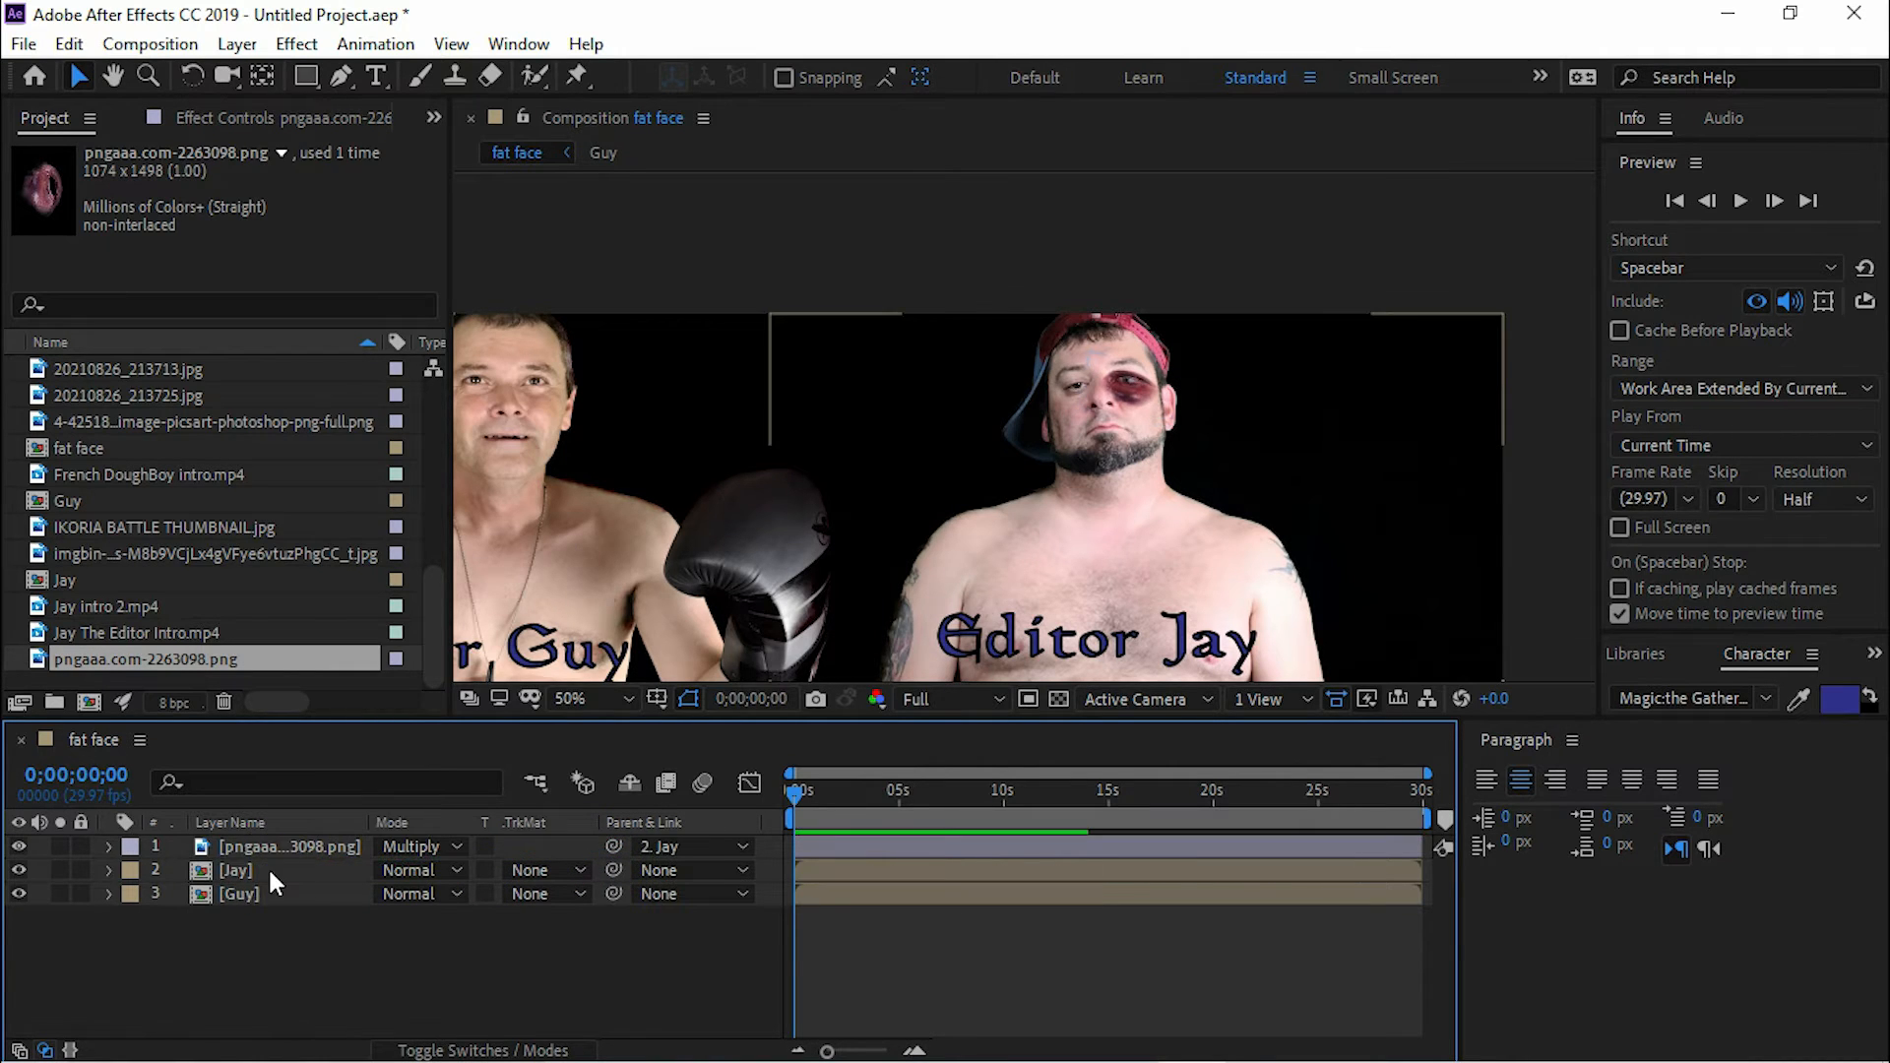
Step: Rename the wound image layer "eye"
{"action": "left_click", "coordinate": [274, 842]}
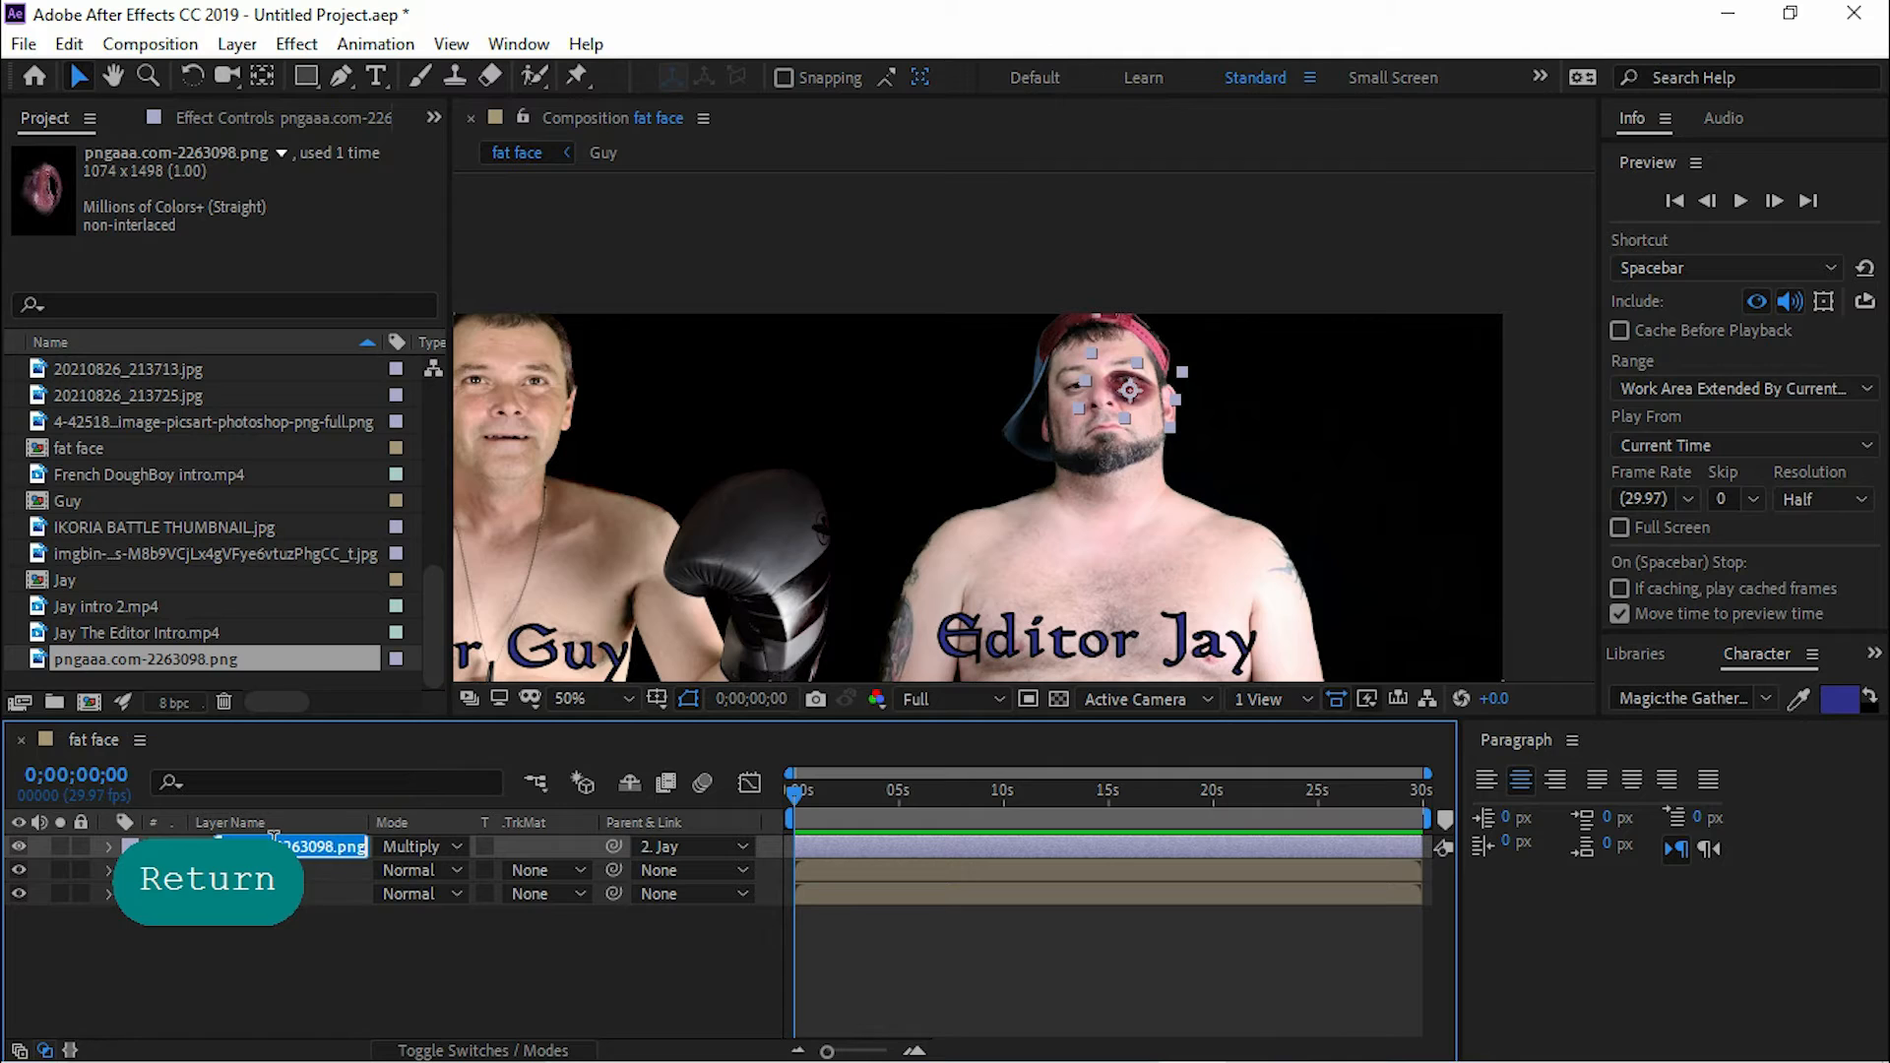
{"action": "type", "text": "eye"}
{"action": "key", "text": "Return"}
Step: Move the second boxer's pre-comp layer slightly farther away from the first boxer, with the parented black eye following
{"action": "left_click", "coordinate": [253, 870]}
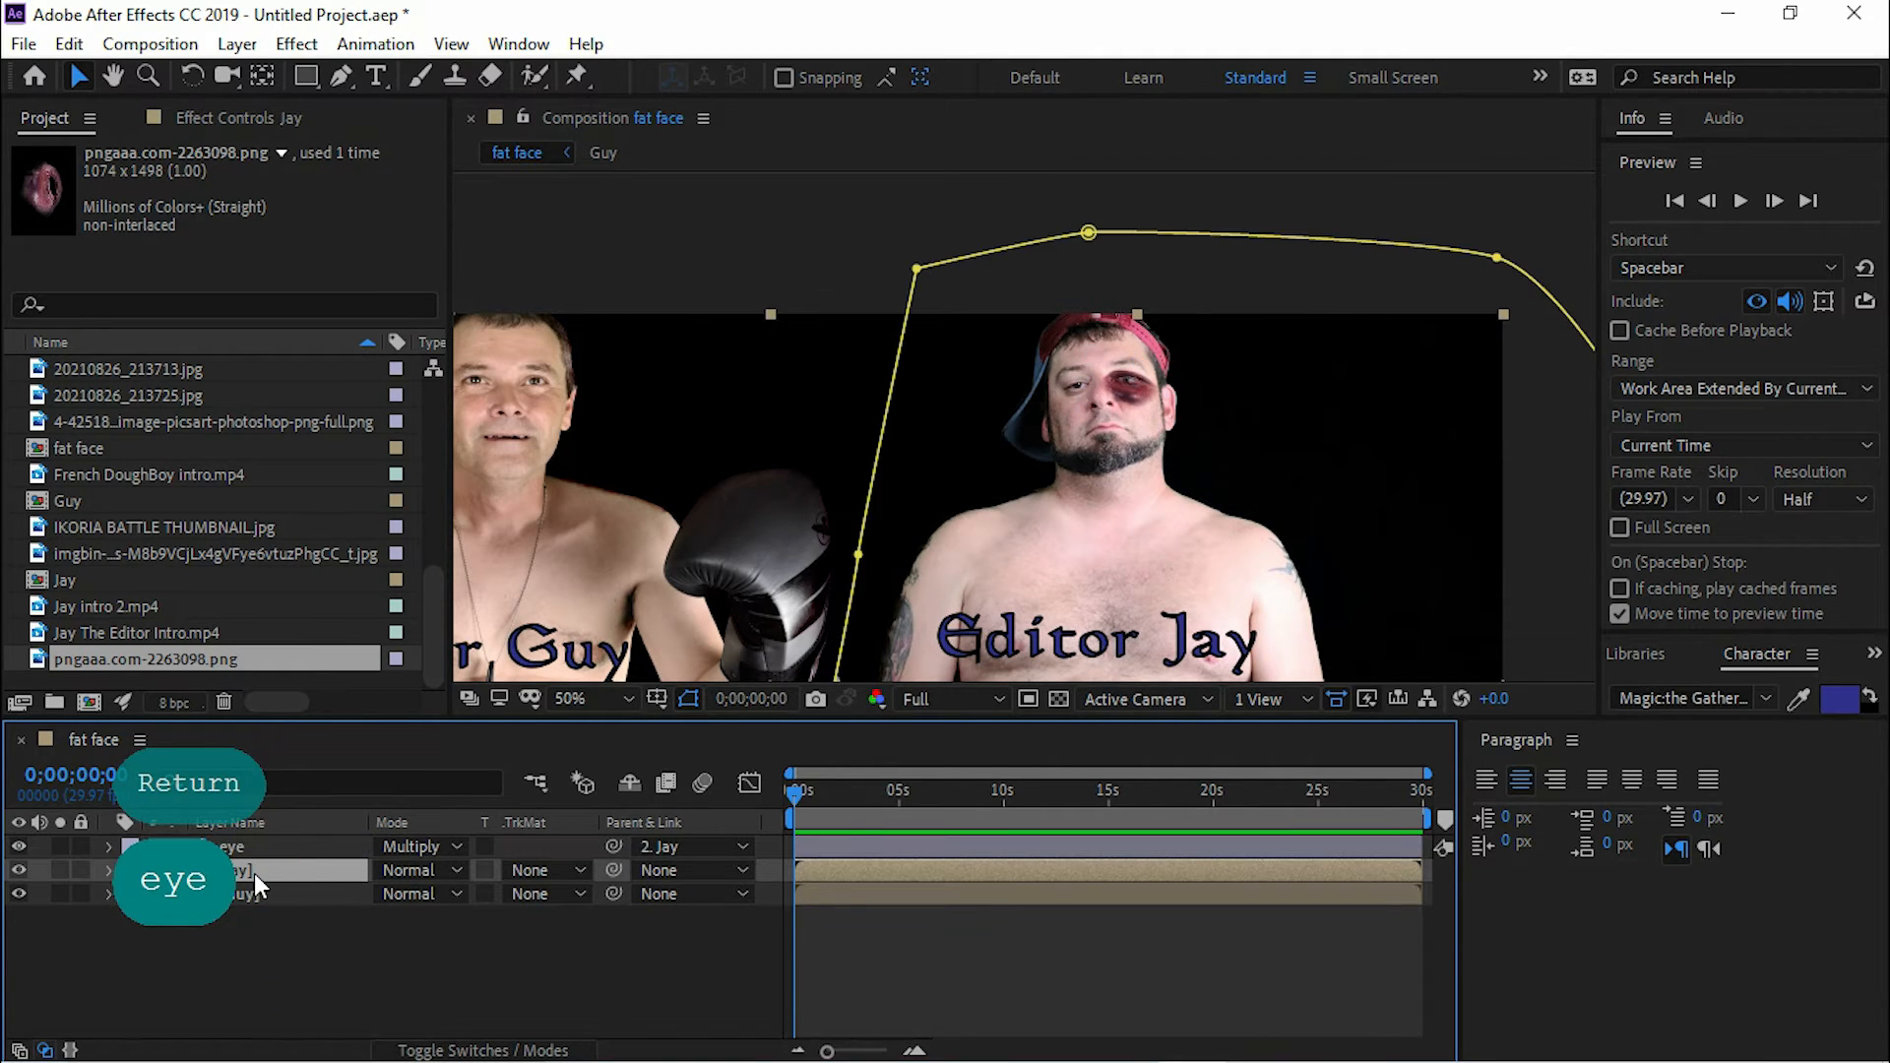
{"action": "left_click_drag", "start_coordinate": [1063, 595], "coordinate": [1114, 596]}
{"action": "left_click", "coordinate": [606, 925]}
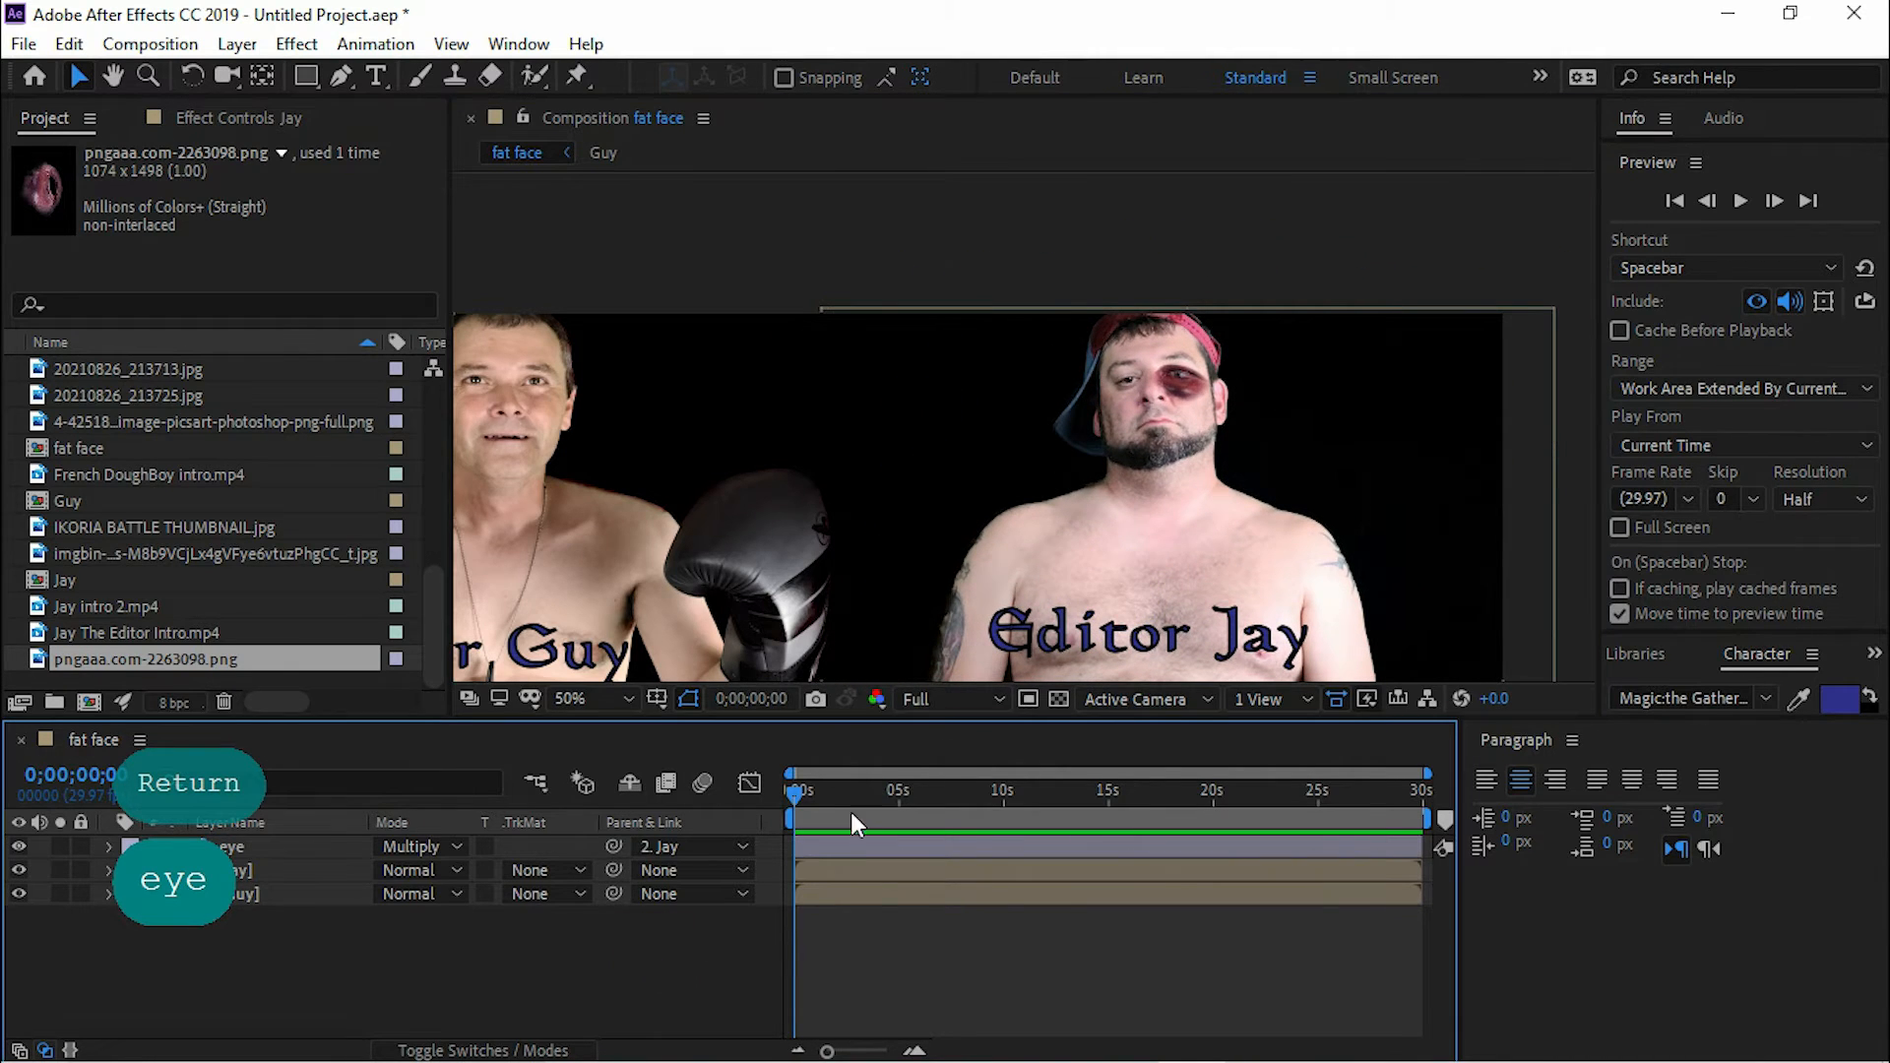
{"action": "scroll", "coordinate": [1024, 606], "scroll_direction": "down", "scroll_amount": 2}
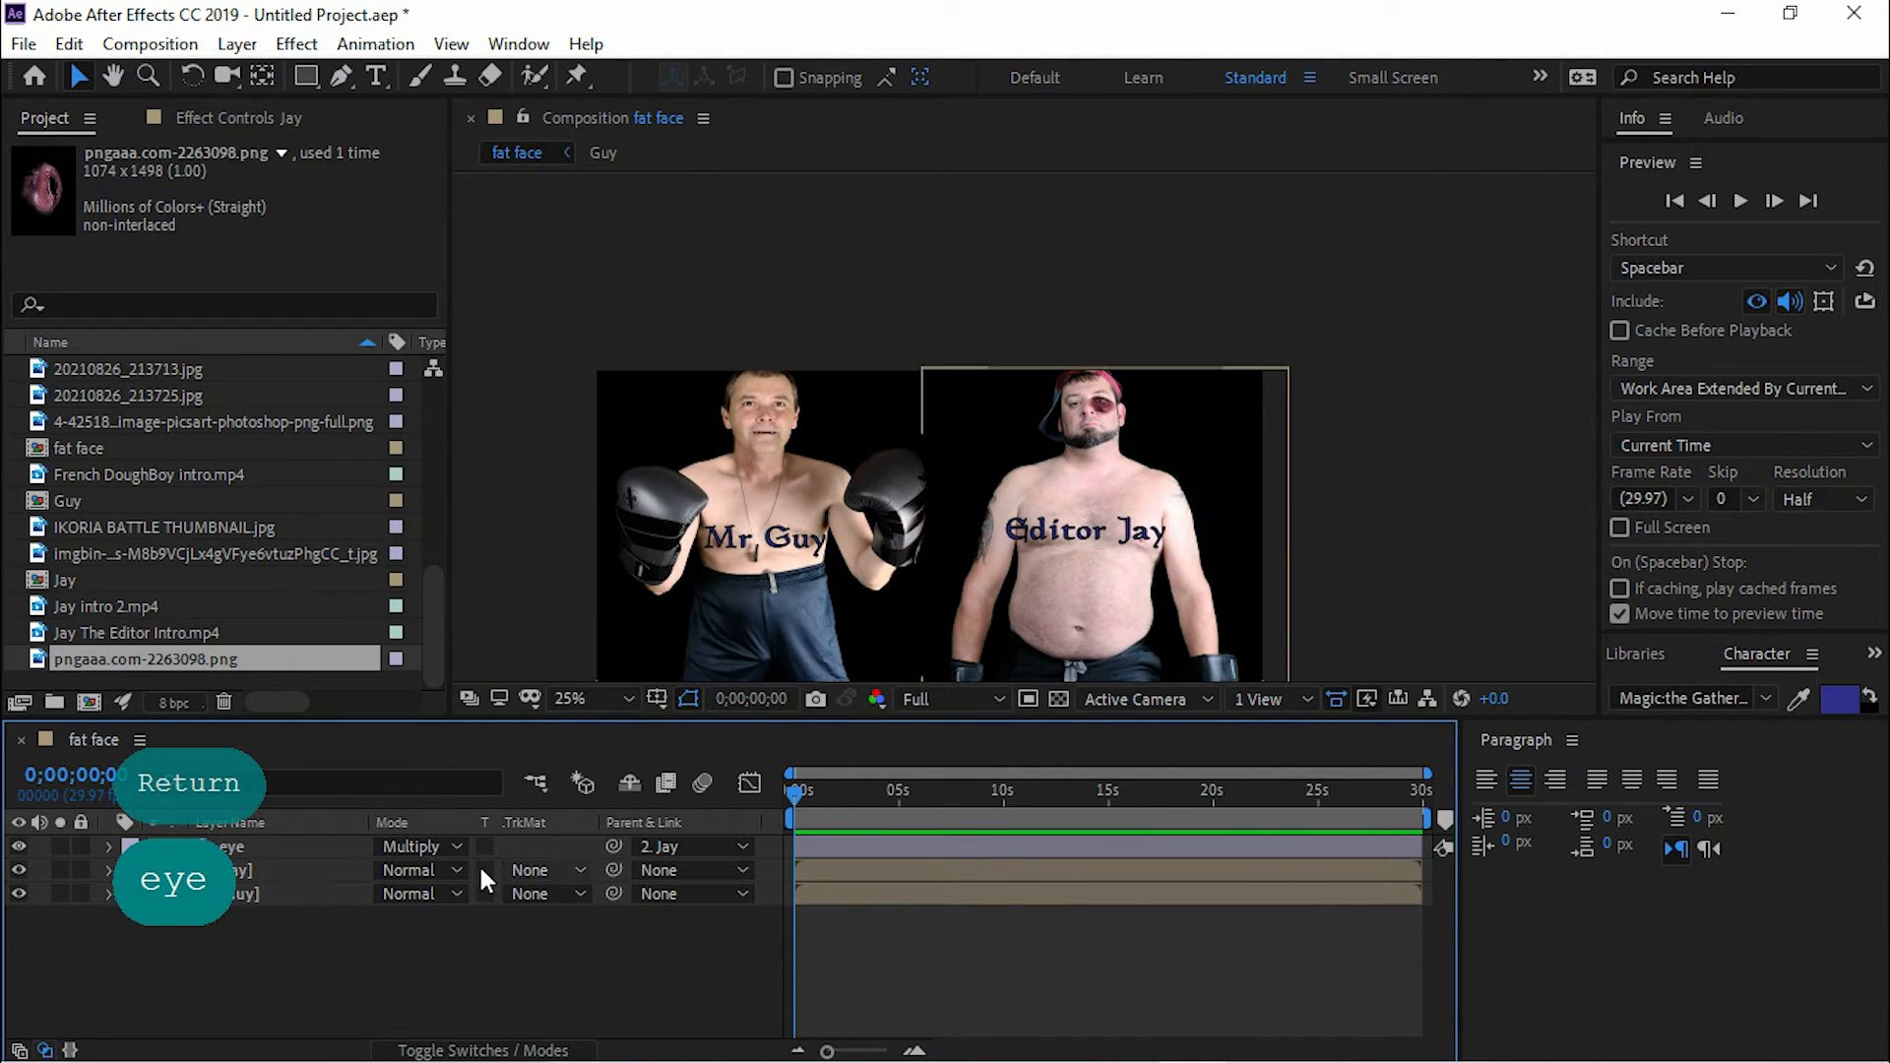
{"action": "left_click", "coordinate": [236, 873]}
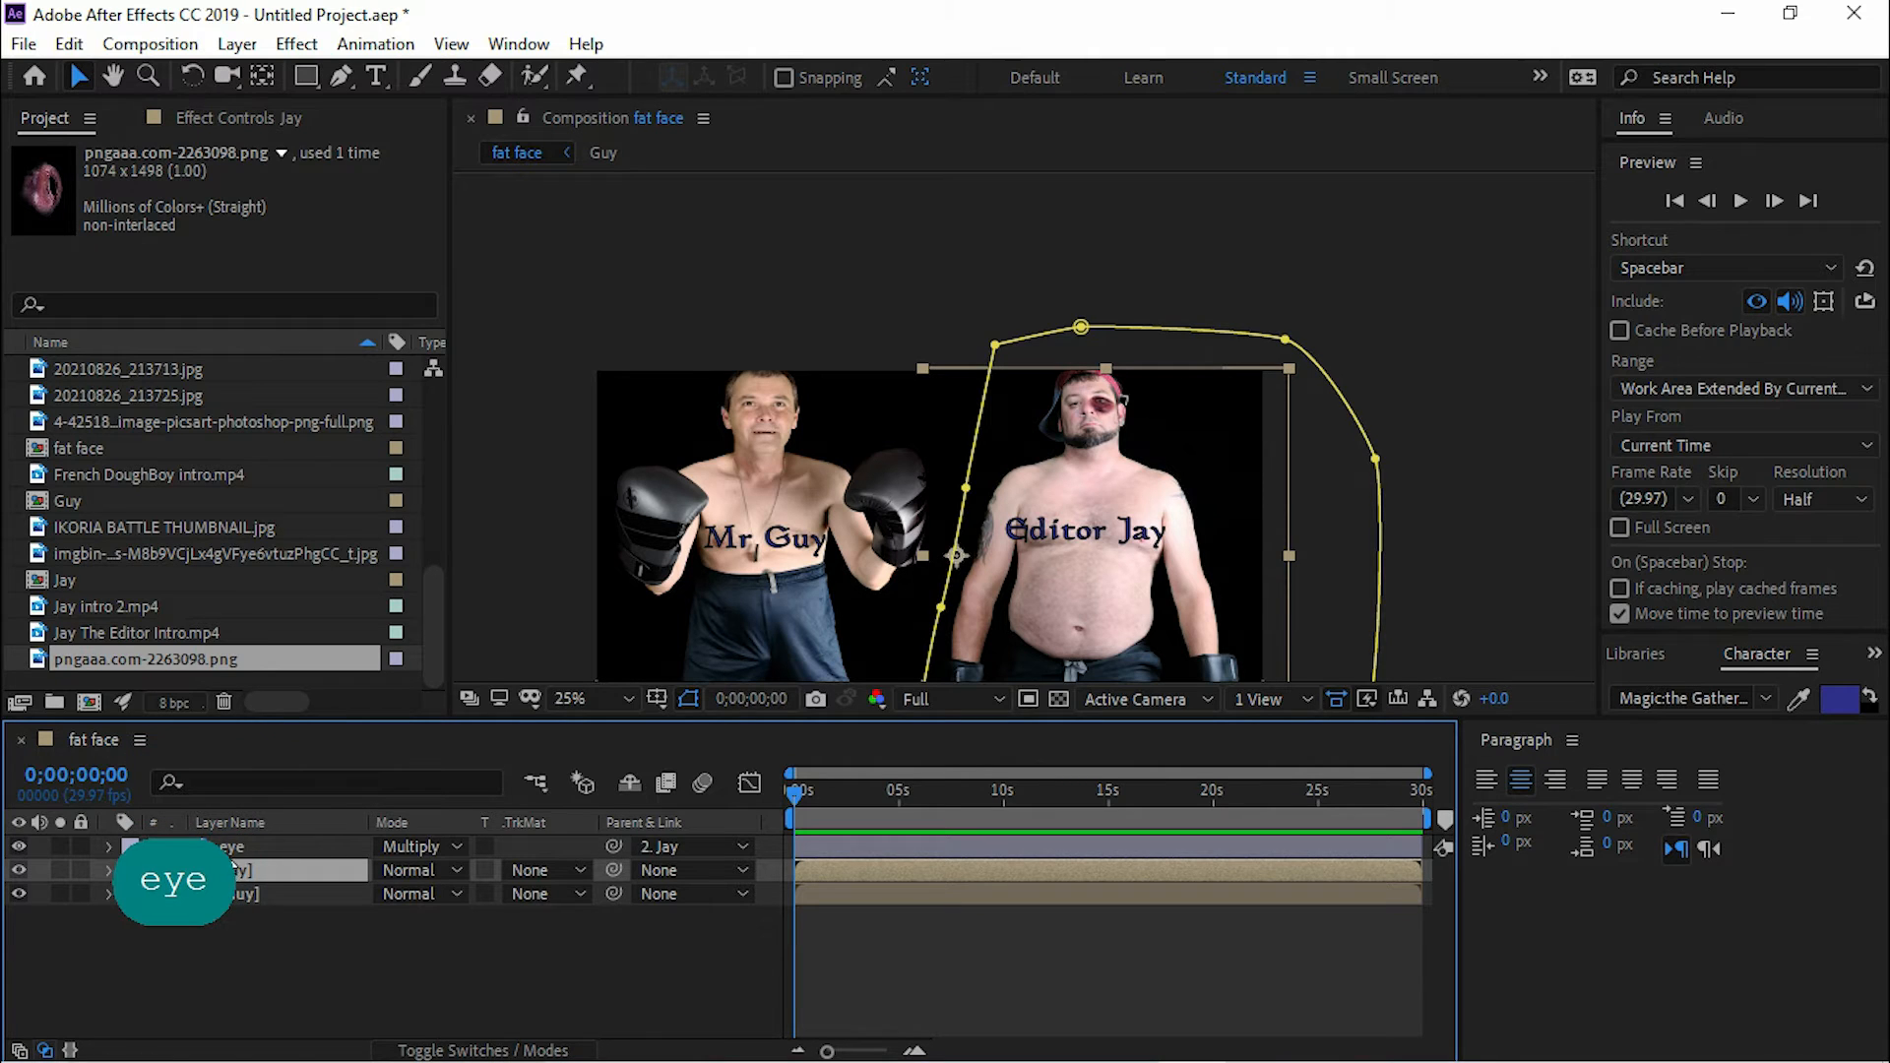
{"action": "left_click", "coordinate": [232, 846]}
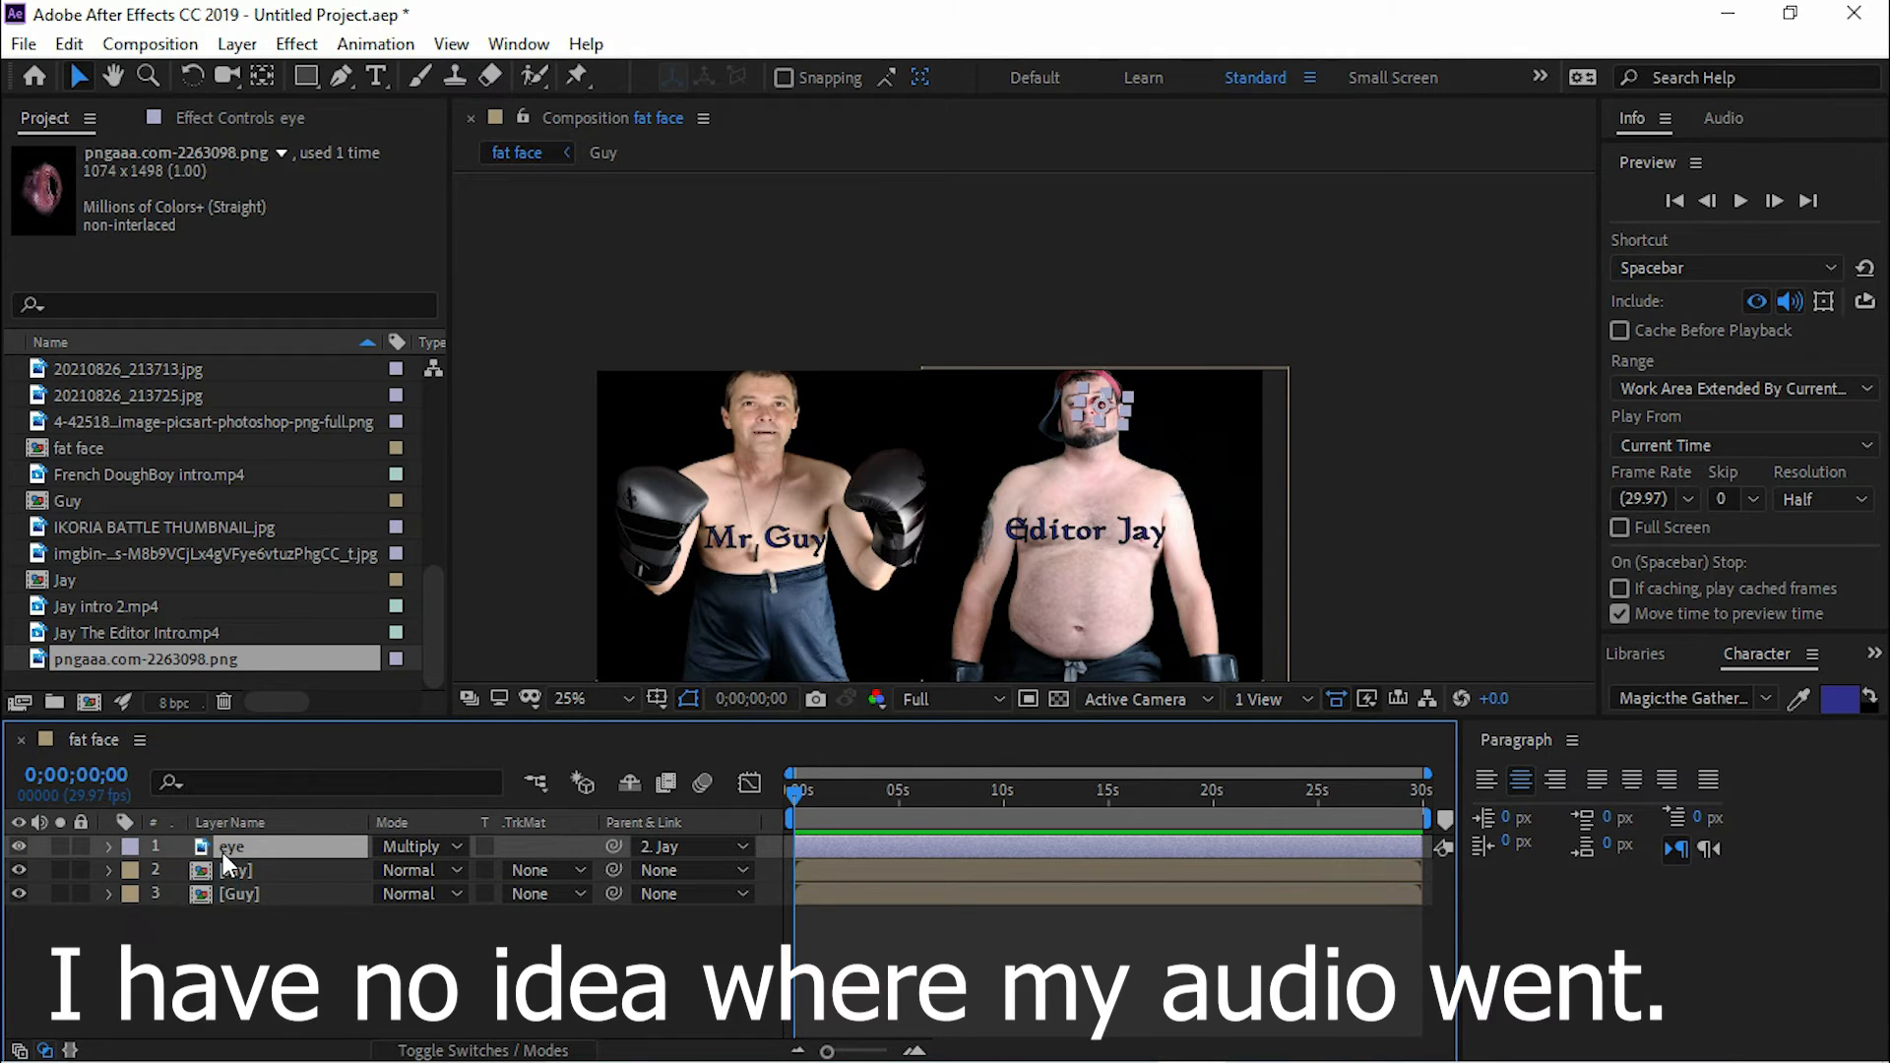
{"action": "left_click", "coordinate": [241, 955]}
{"action": "left_click", "coordinate": [96, 554]}
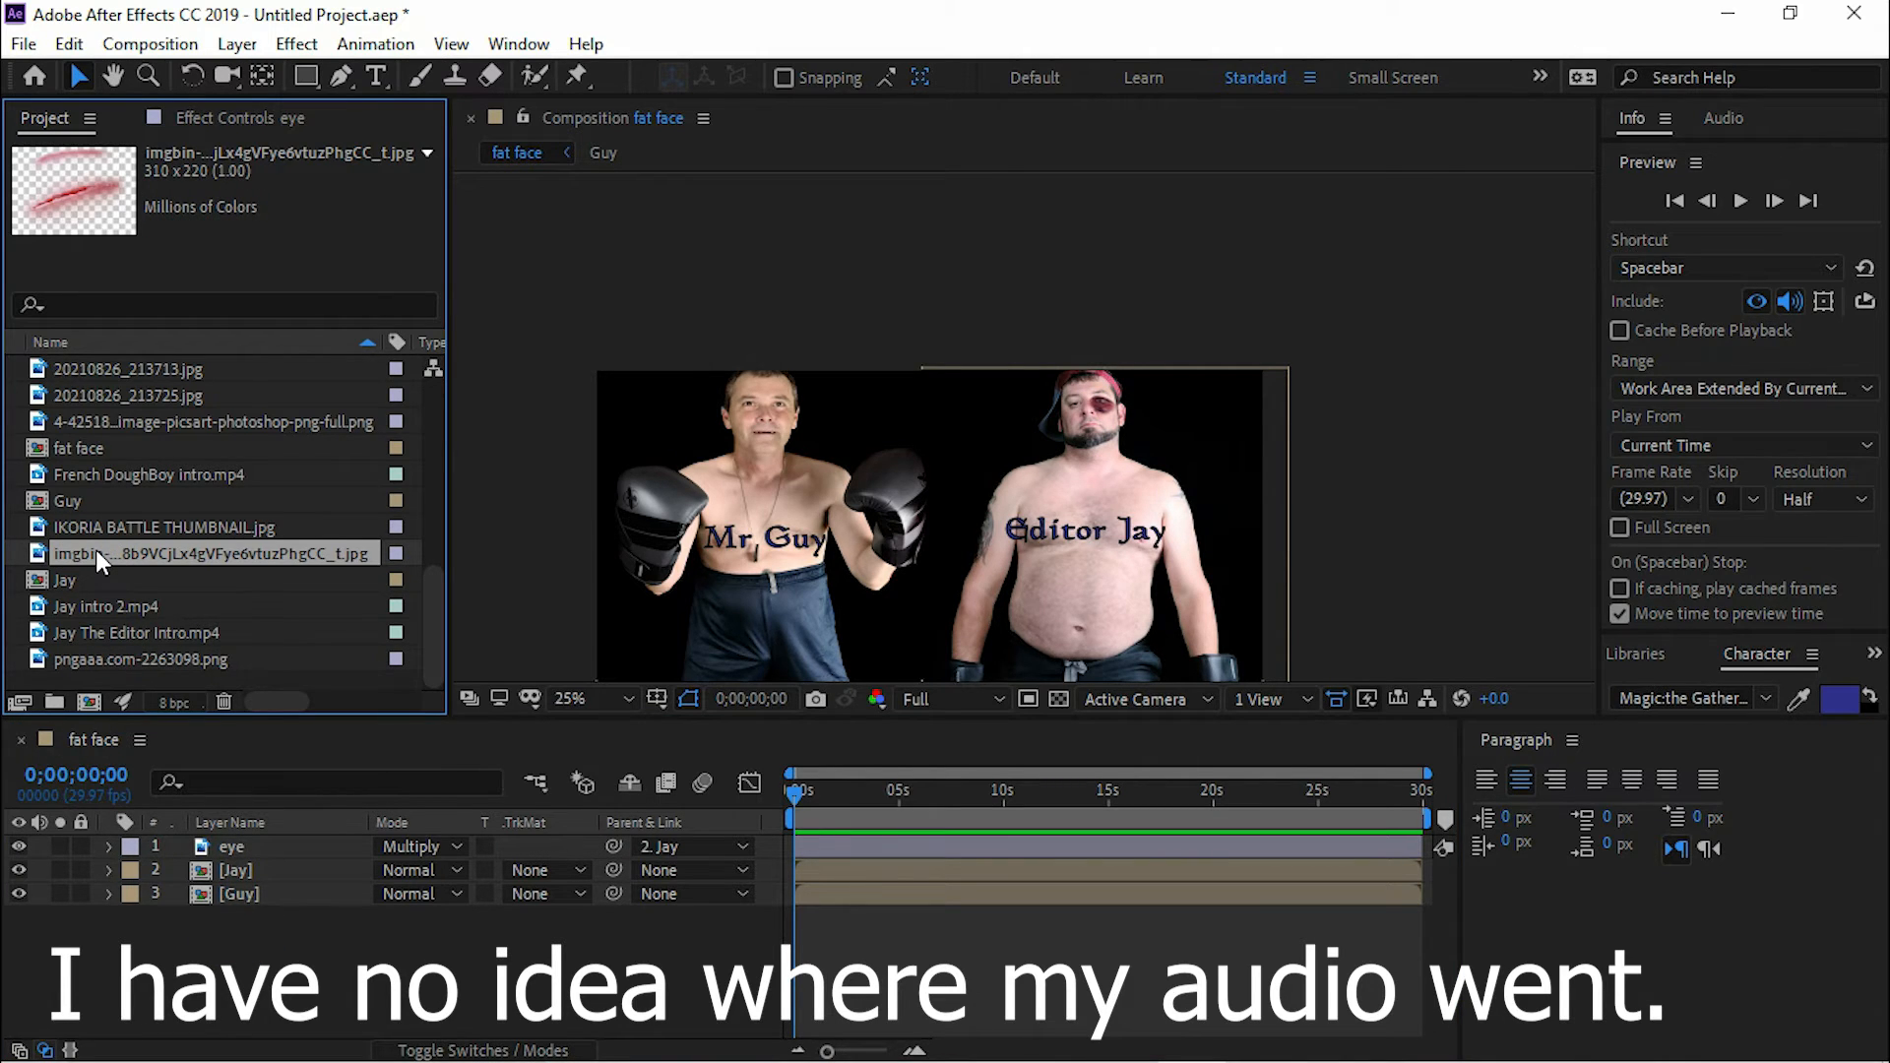
{"action": "scroll", "coordinate": [1202, 451], "scroll_direction": "up", "scroll_amount": 2}
{"action": "key", "text": "space"}
{"action": "left_click_drag", "start_coordinate": [1186, 544], "coordinate": [1358, 394]}
{"action": "scroll", "coordinate": [1230, 443], "scroll_direction": "down", "scroll_amount": 2}
{"action": "left_click_drag", "start_coordinate": [1096, 499], "coordinate": [1138, 441]}
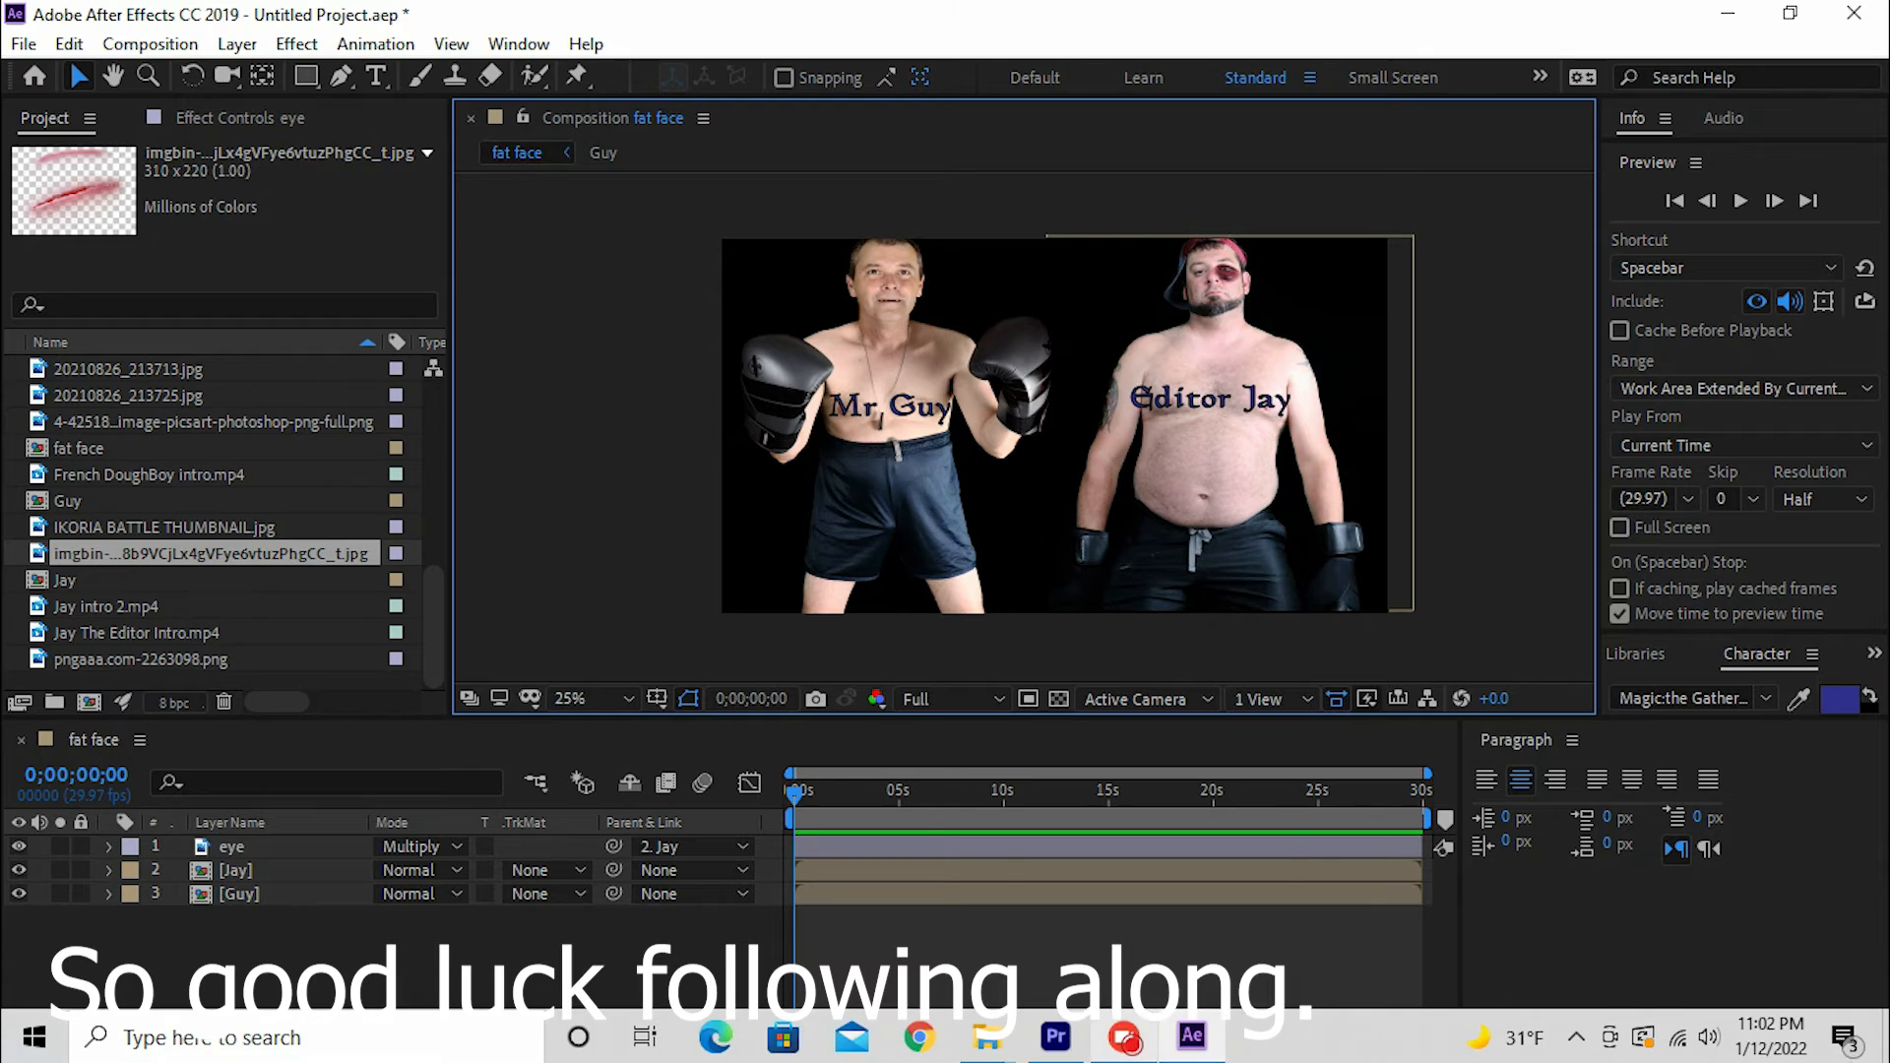
{"action": "mouse_move", "coordinate": [1123, 1036]}
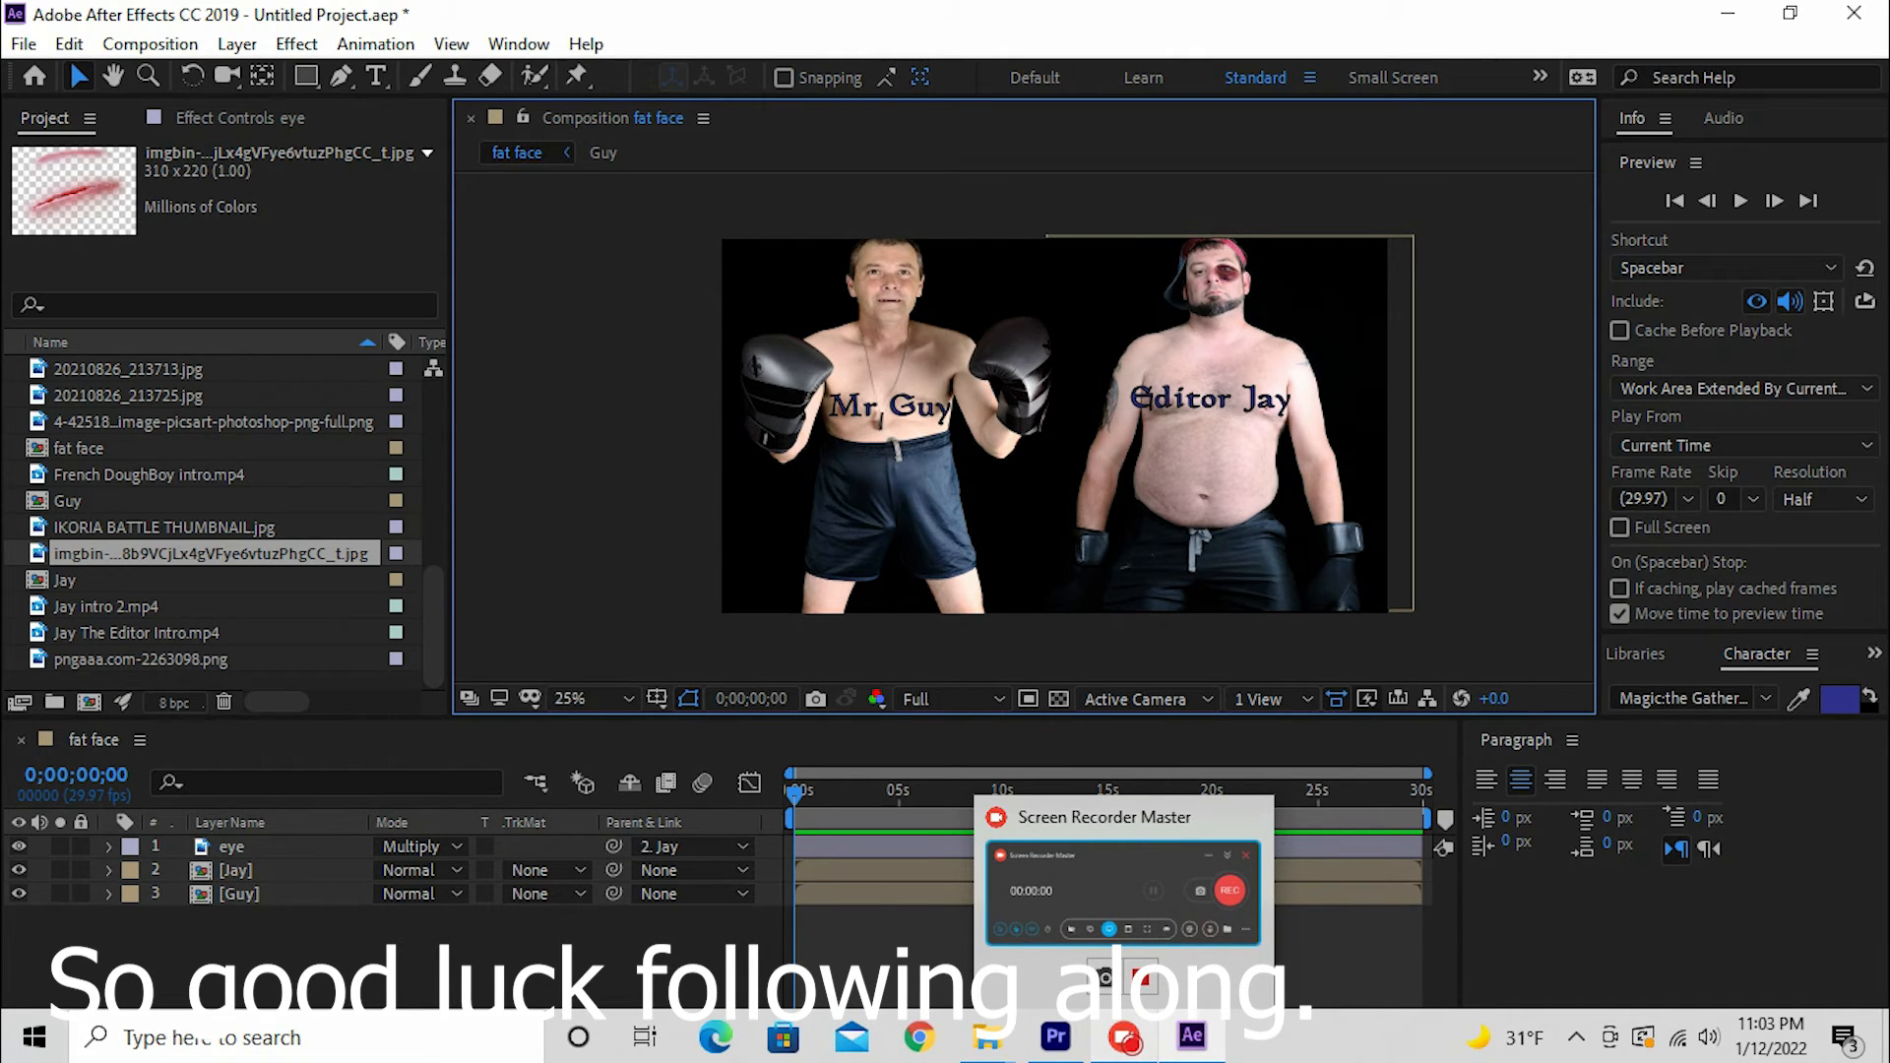
{"action": "scroll", "coordinate": [1189, 291], "scroll_direction": "up", "scroll_amount": 2}
{"action": "key", "text": "space"}
{"action": "left_click_drag", "start_coordinate": [1382, 282], "coordinate": [1220, 438]}
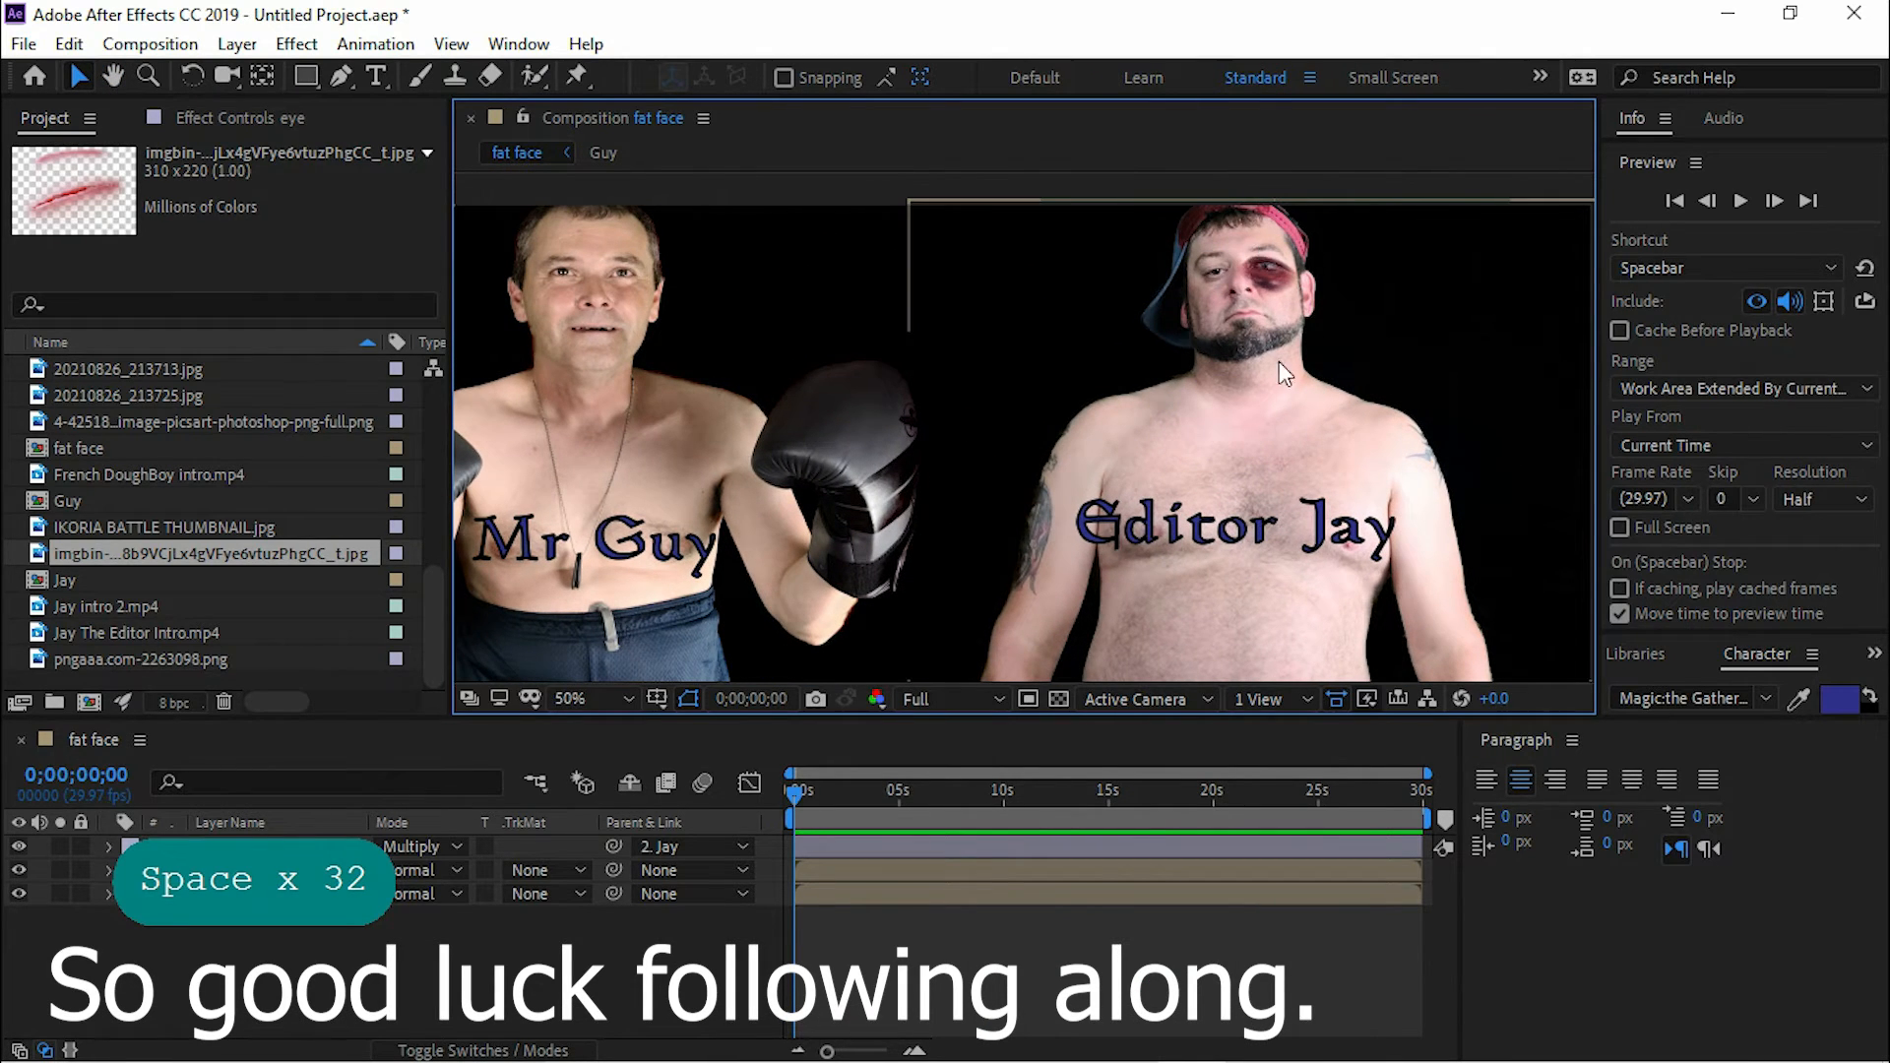
{"action": "key", "text": "space"}
{"action": "left_click_drag", "start_coordinate": [1048, 455], "coordinate": [1141, 398]}
{"action": "scroll", "coordinate": [1142, 399], "scroll_direction": "down", "scroll_amount": 2}
{"action": "key", "text": "space"}
{"action": "left_click_drag", "start_coordinate": [806, 633], "coordinate": [729, 600]}
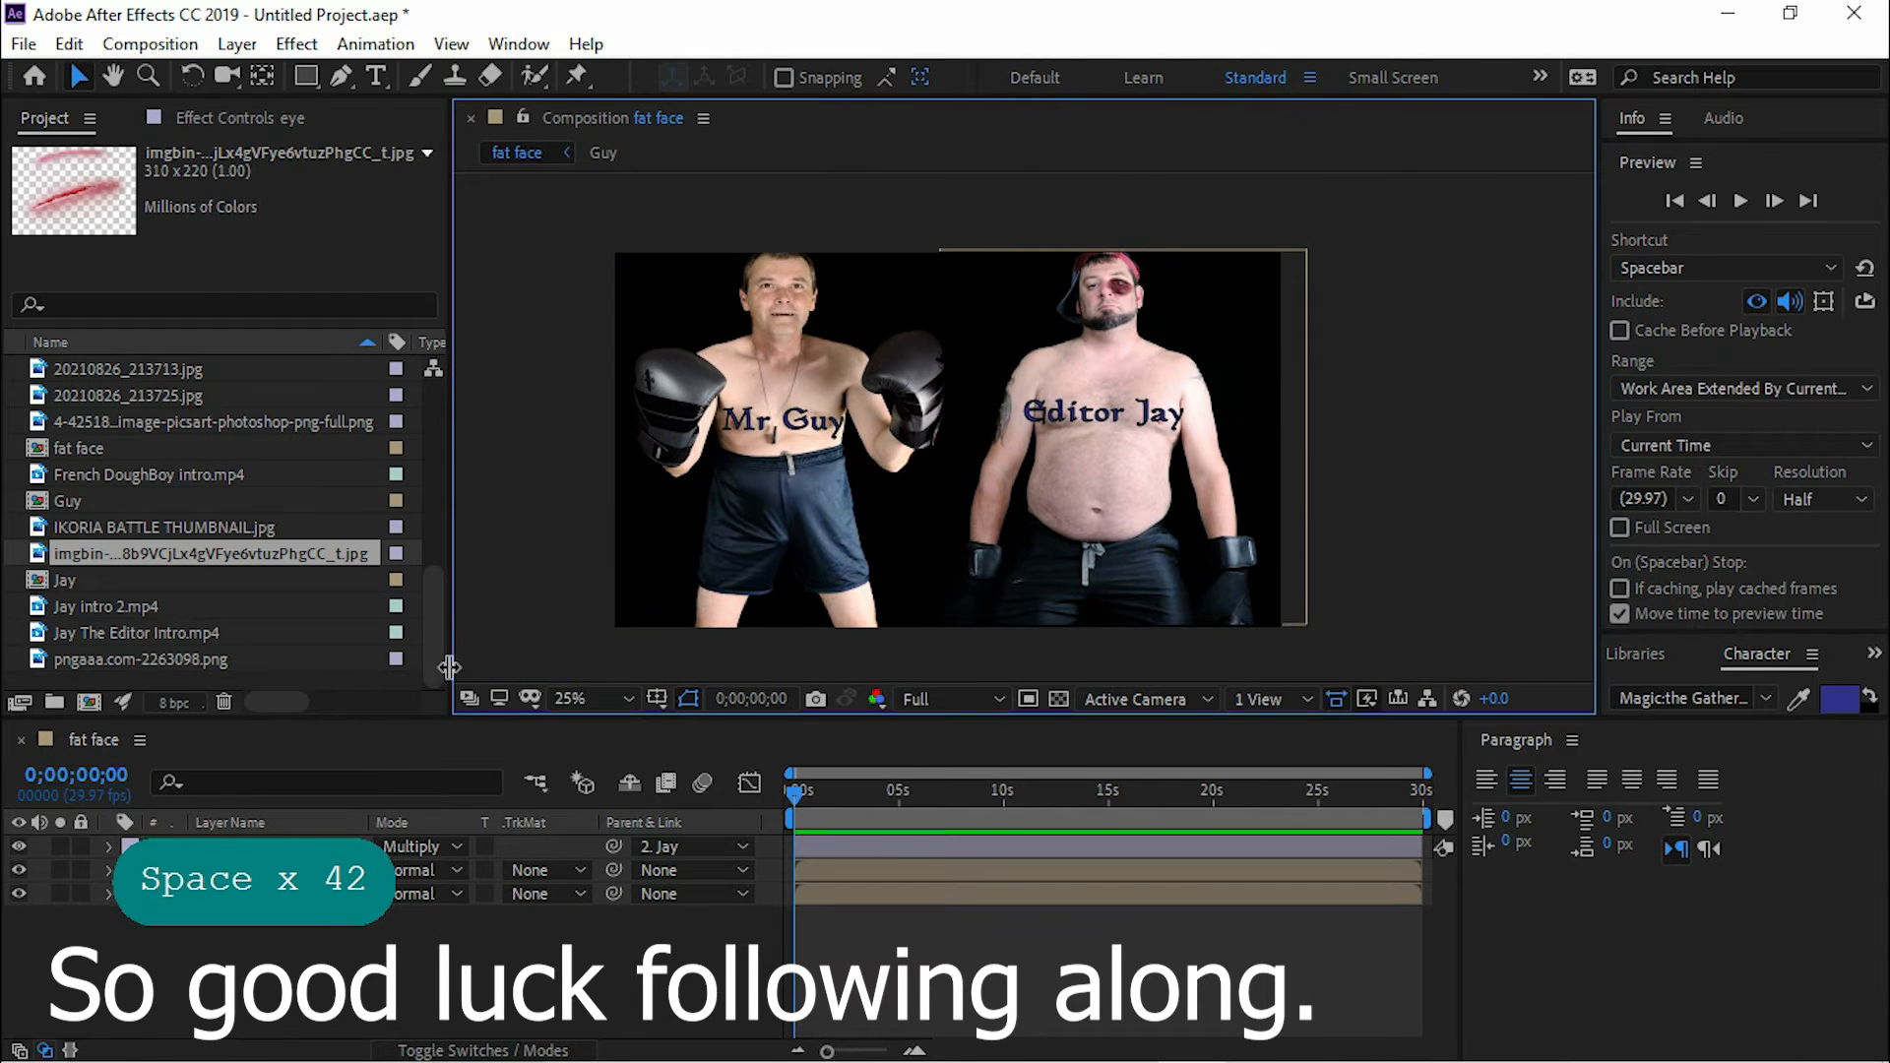
Step: Add the imgbin scars JPG from the project to the composition as the top layer
{"action": "left_click_drag", "start_coordinate": [100, 555], "coordinate": [224, 848]}
{"action": "scroll", "coordinate": [959, 492], "scroll_direction": "up", "scroll_amount": 2}
{"action": "key", "text": "space"}
{"action": "left_click_drag", "start_coordinate": [844, 518], "coordinate": [1000, 478]}
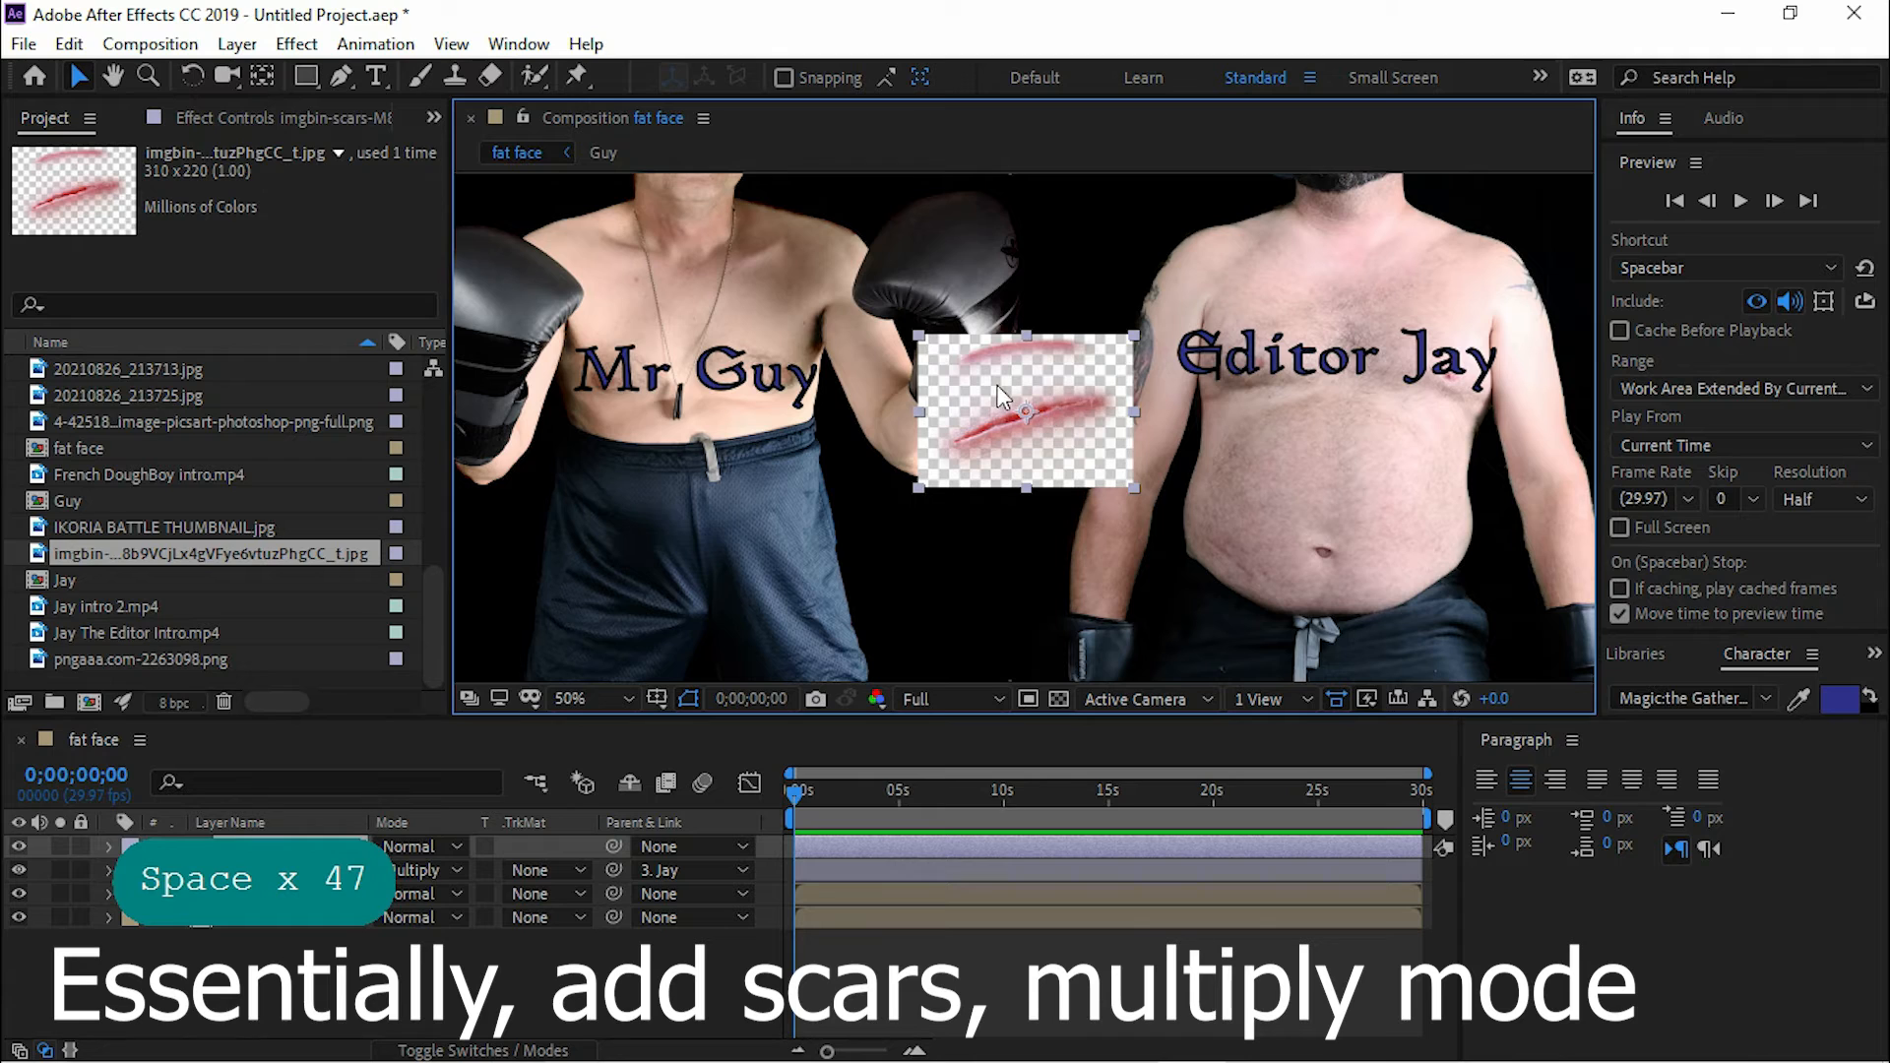
Step: Draw a closed Pen tool mask tightly around the lower red scratch of the scars image, and deselect the layer
{"action": "left_click", "coordinate": [340, 75]}
{"action": "left_click", "coordinate": [955, 446]}
{"action": "scroll", "coordinate": [954, 446], "scroll_direction": "up", "scroll_amount": 1}
{"action": "scroll", "coordinate": [970, 433], "scroll_direction": "down", "scroll_amount": 1}
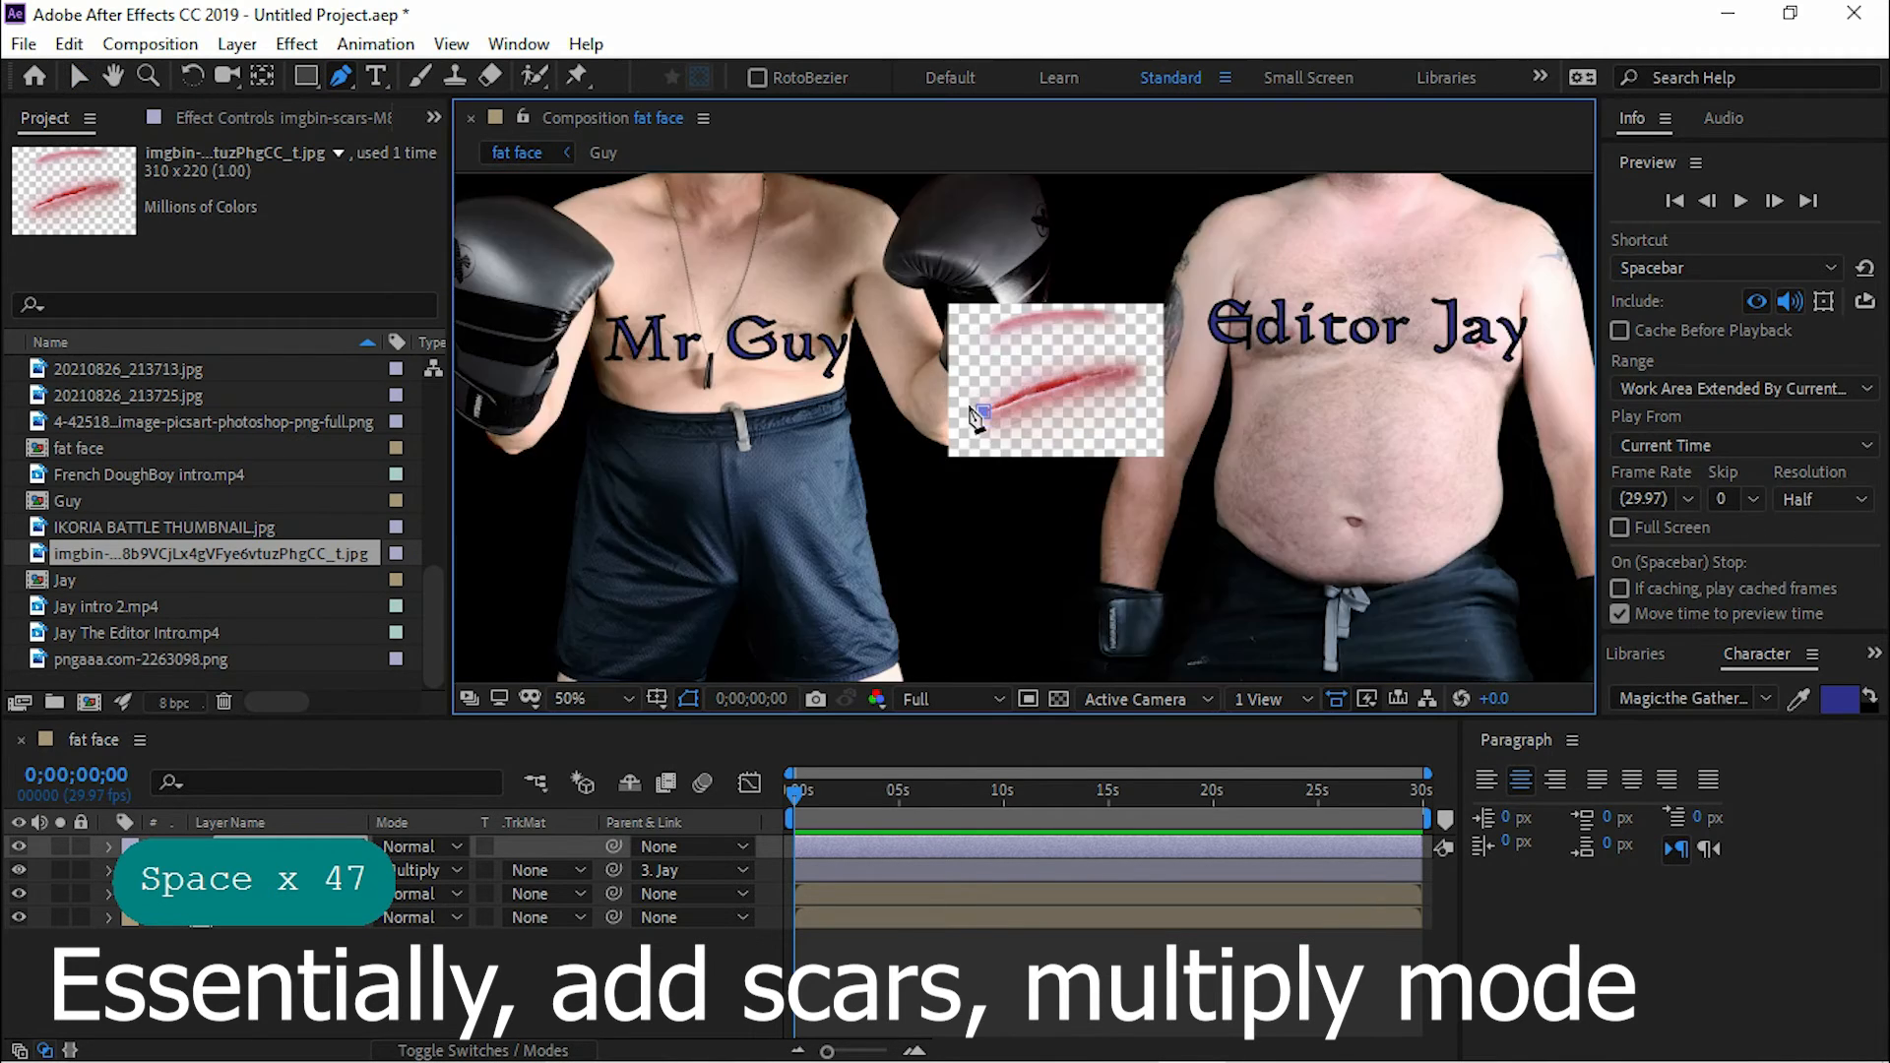
{"action": "scroll", "coordinate": [969, 440], "scroll_direction": "up", "scroll_amount": 1}
{"action": "mouse_move", "coordinate": [1103, 351]}
{"action": "left_mouse_down"}
{"action": "mouse_move", "coordinate": [1242, 299]}
{"action": "mouse_move", "coordinate": [1339, 302]}
{"action": "left_mouse_up"}
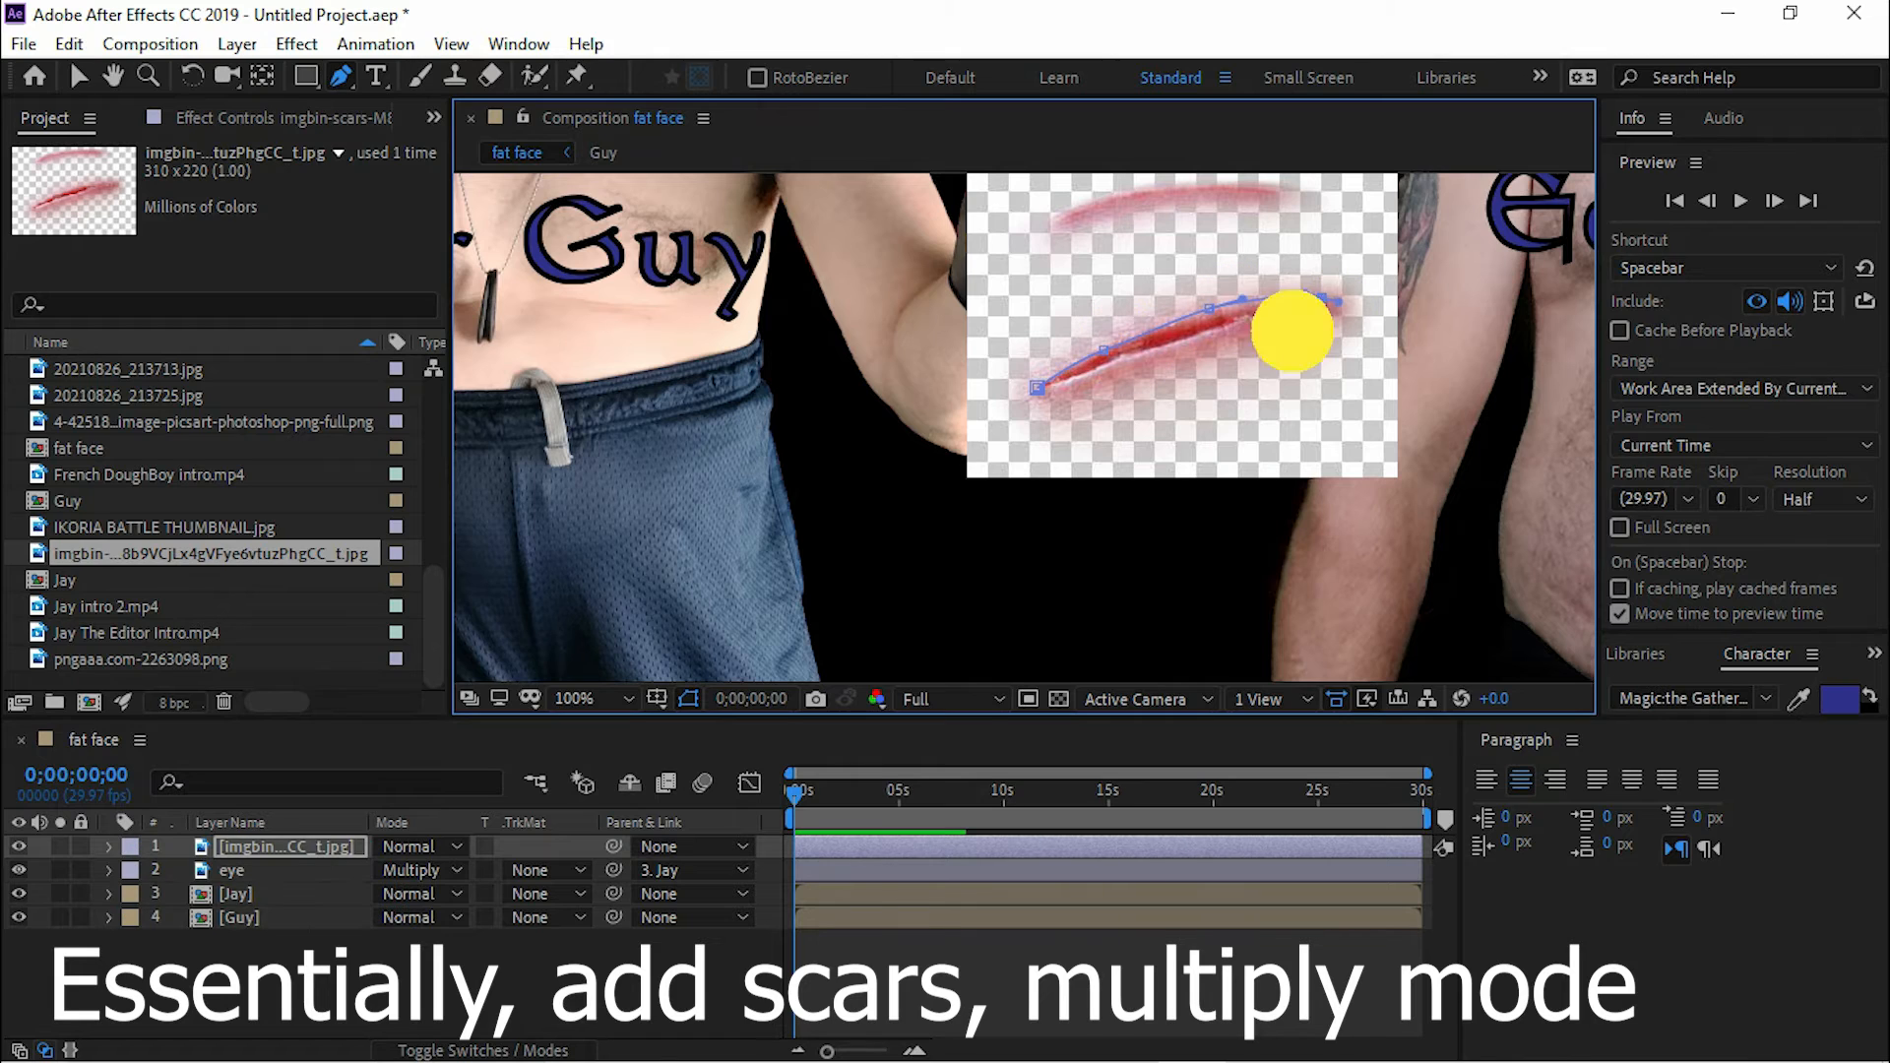
{"action": "left_click", "coordinate": [1040, 387]}
{"action": "left_click", "coordinate": [1036, 390]}
{"action": "scroll", "coordinate": [996, 512], "scroll_direction": "down", "scroll_amount": 2}
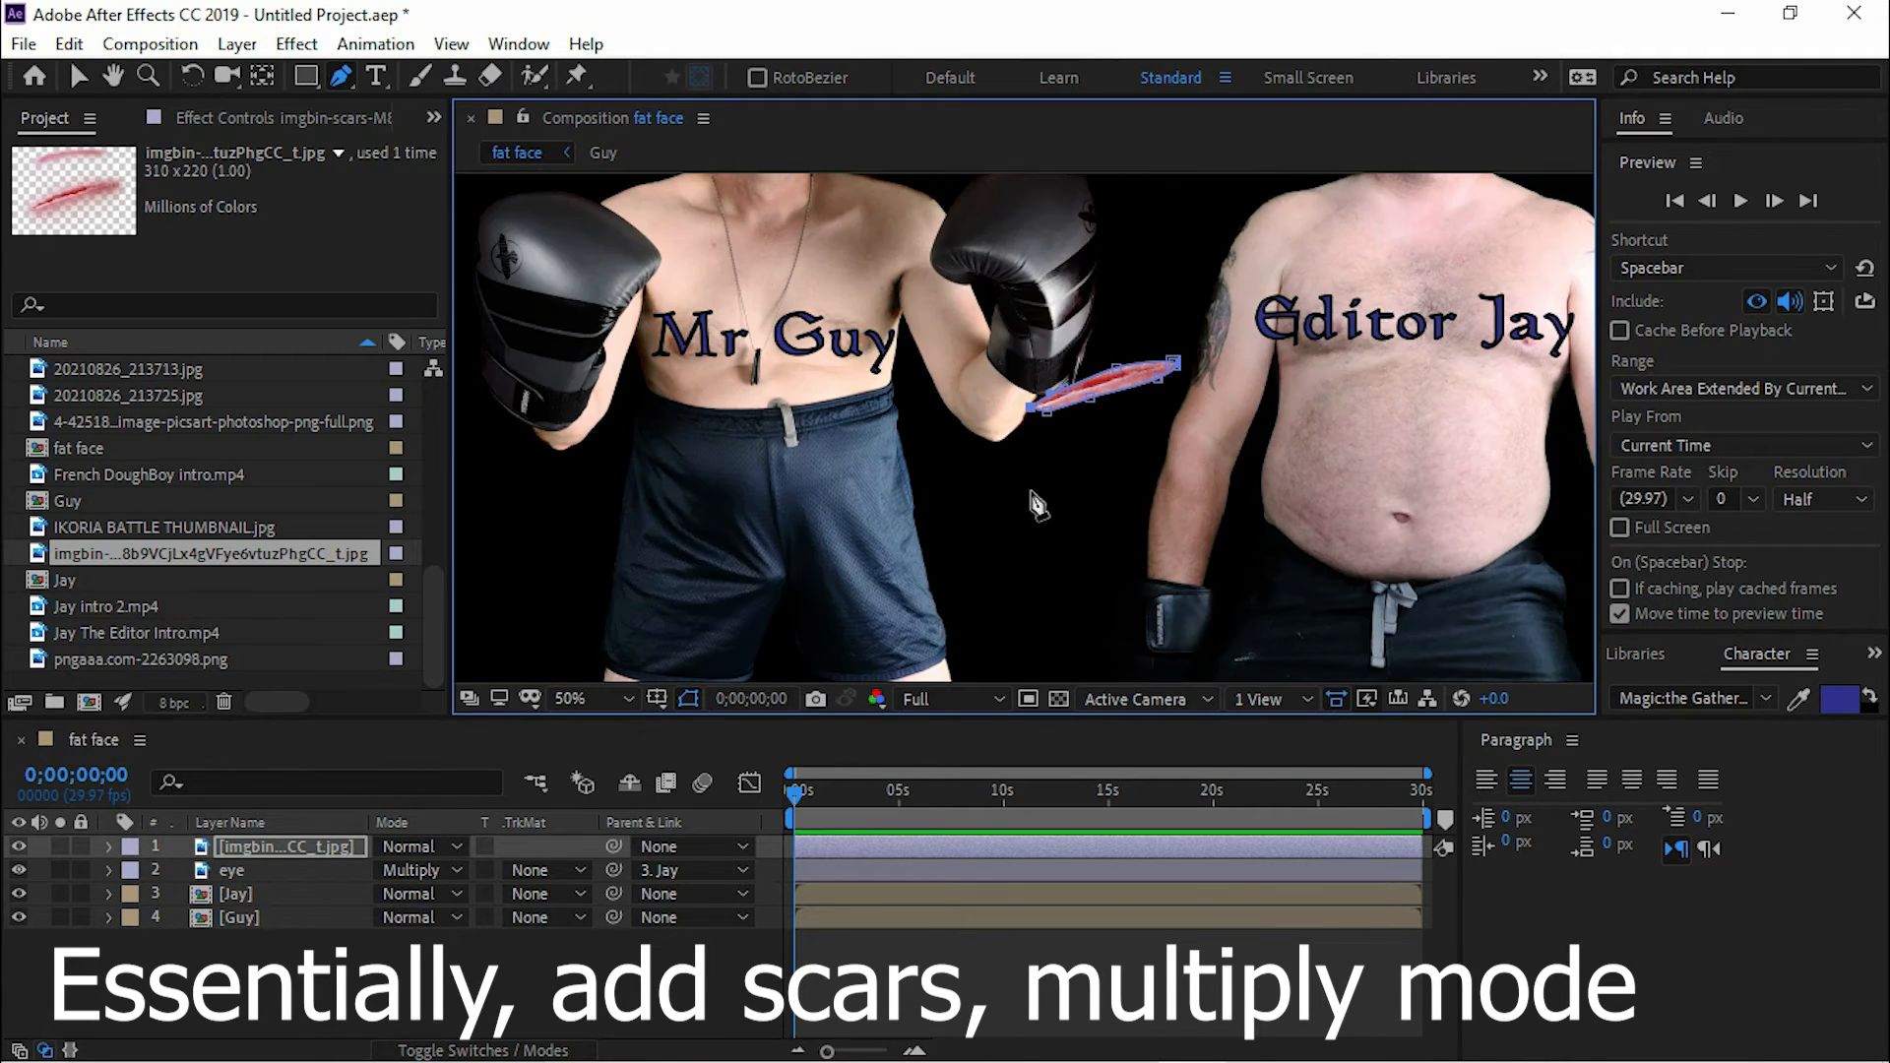
{"action": "key", "text": "v"}
{"action": "left_click", "coordinate": [1120, 448]}
{"action": "left_click", "coordinate": [389, 968]}
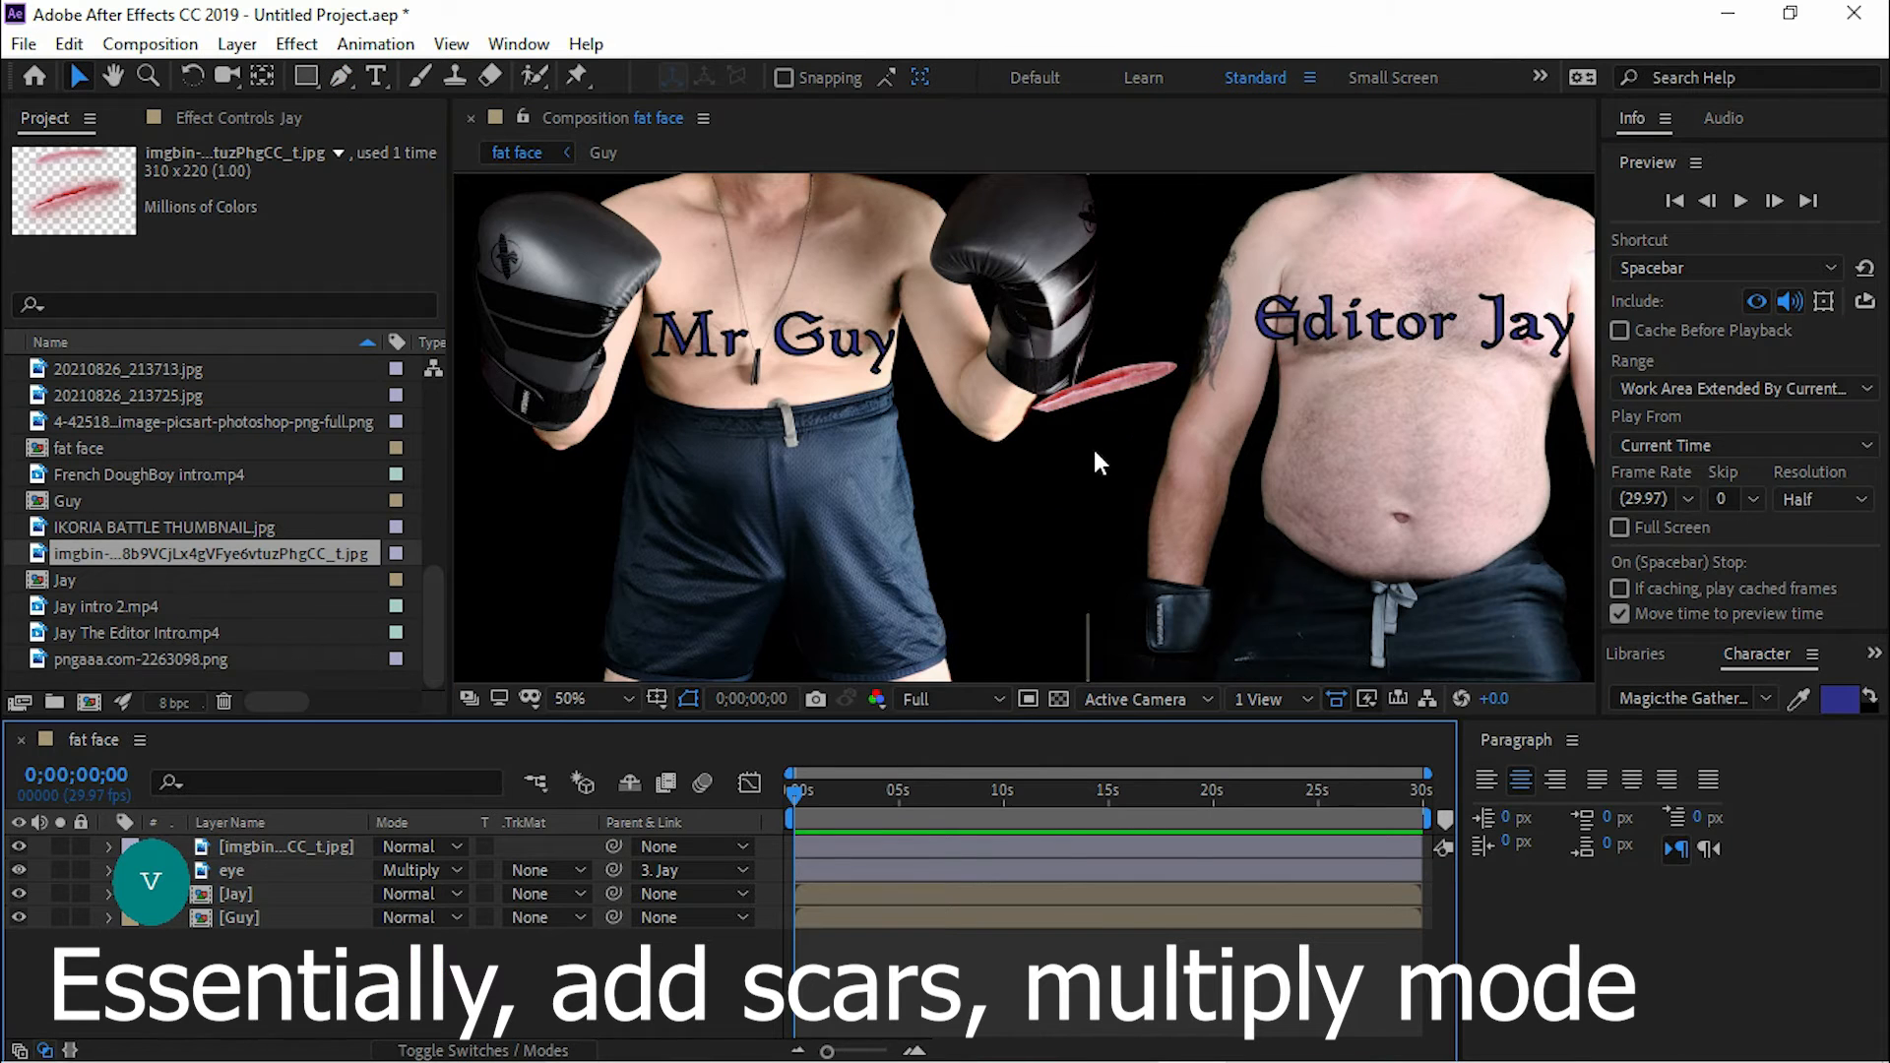
Step: Set the scratch layer's Mask Feather to 5 pixels, check the softened edge without the mask outline, and collapse its mask properties
{"action": "left_click", "coordinate": [1115, 380]}
{"action": "scroll", "coordinate": [1155, 400], "scroll_direction": "up", "scroll_amount": 1}
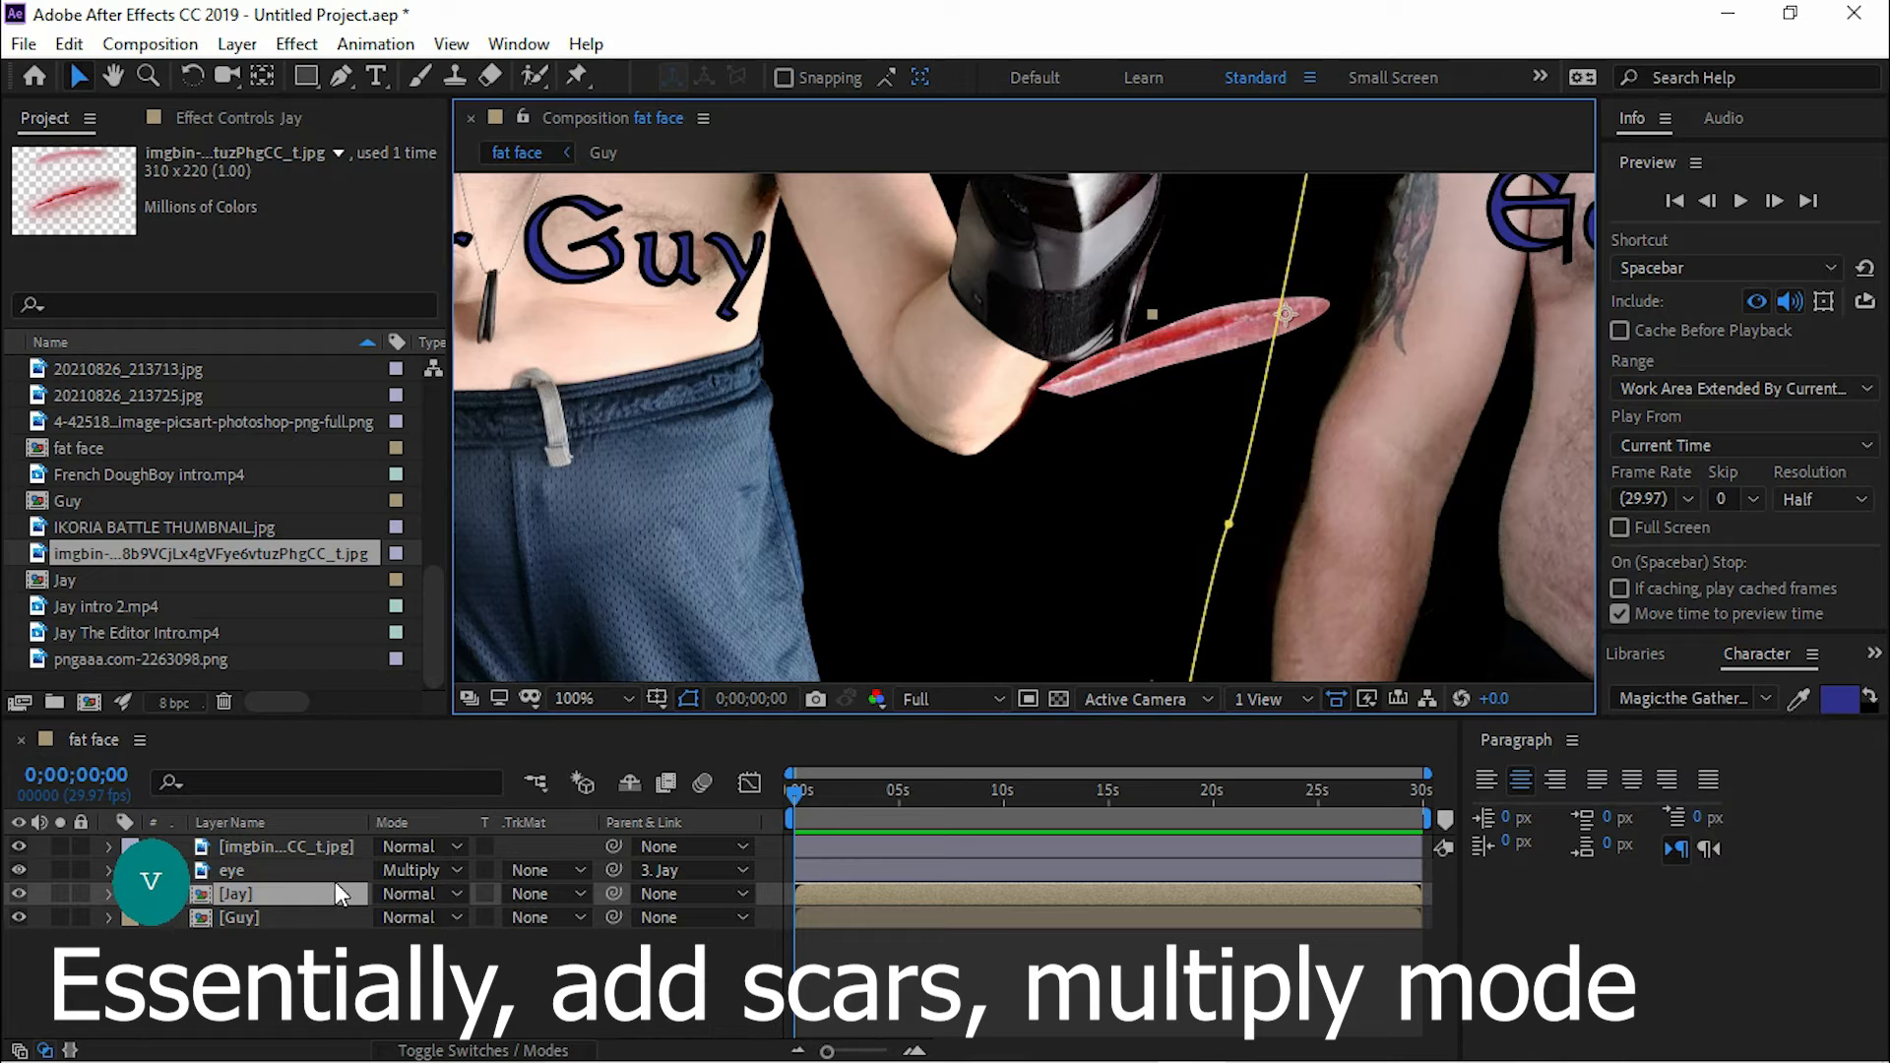
{"action": "left_click", "coordinate": [297, 845]}
{"action": "key", "text": "m"}
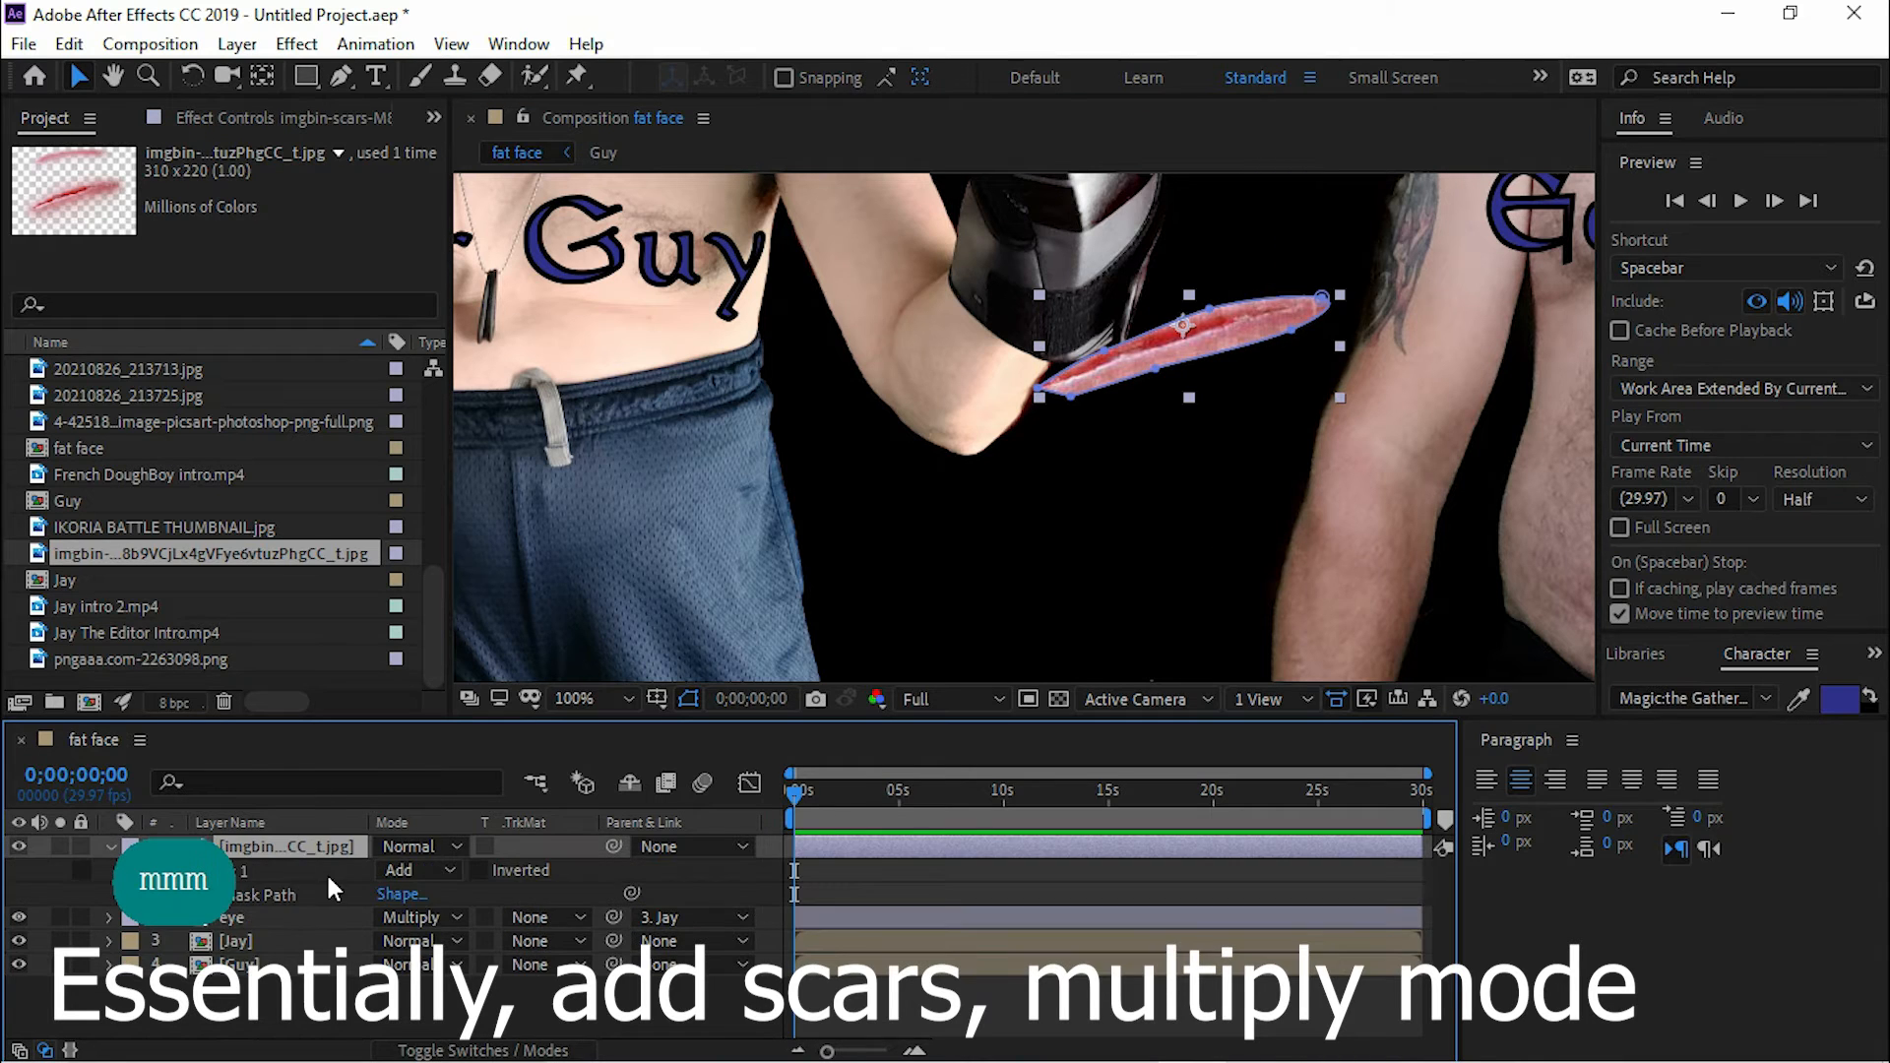
{"action": "key", "text": "m"}
{"action": "key", "text": "m"}
{"action": "key", "text": "m"}
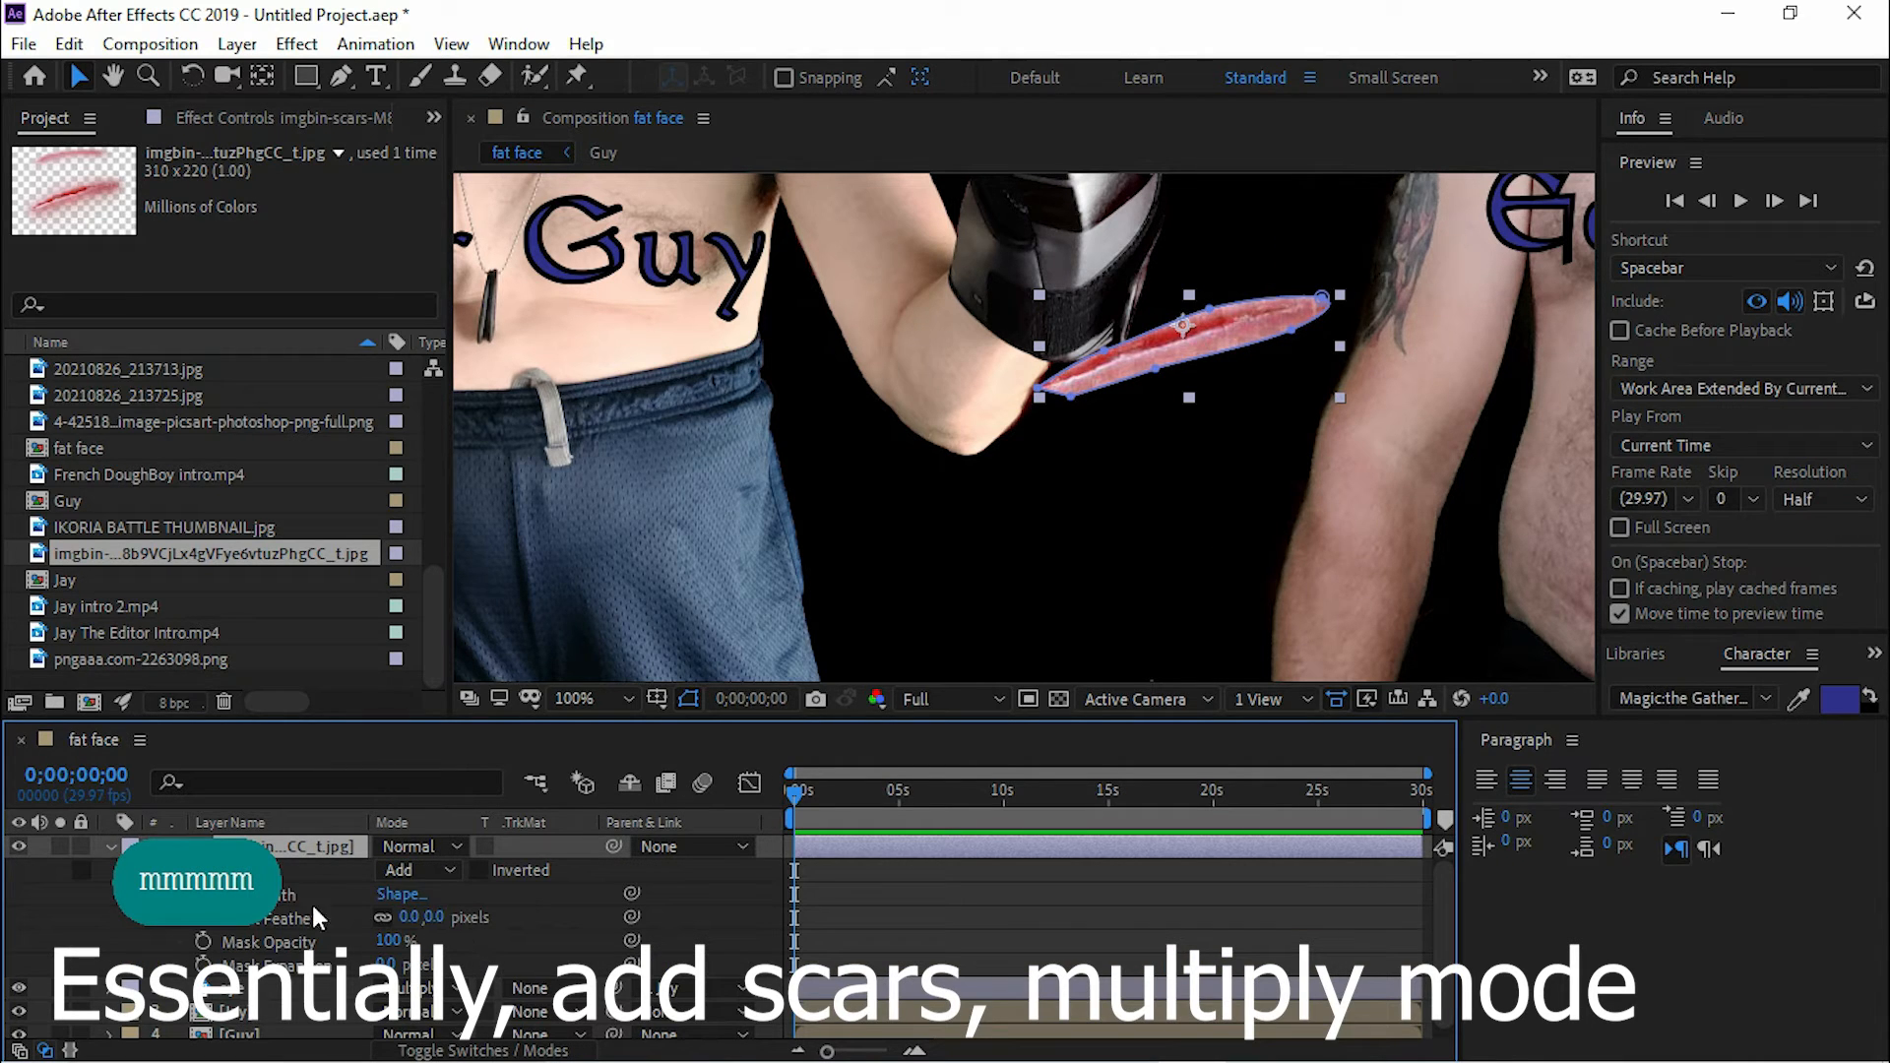
{"action": "type", "text": "5"}
{"action": "key", "text": "Return"}
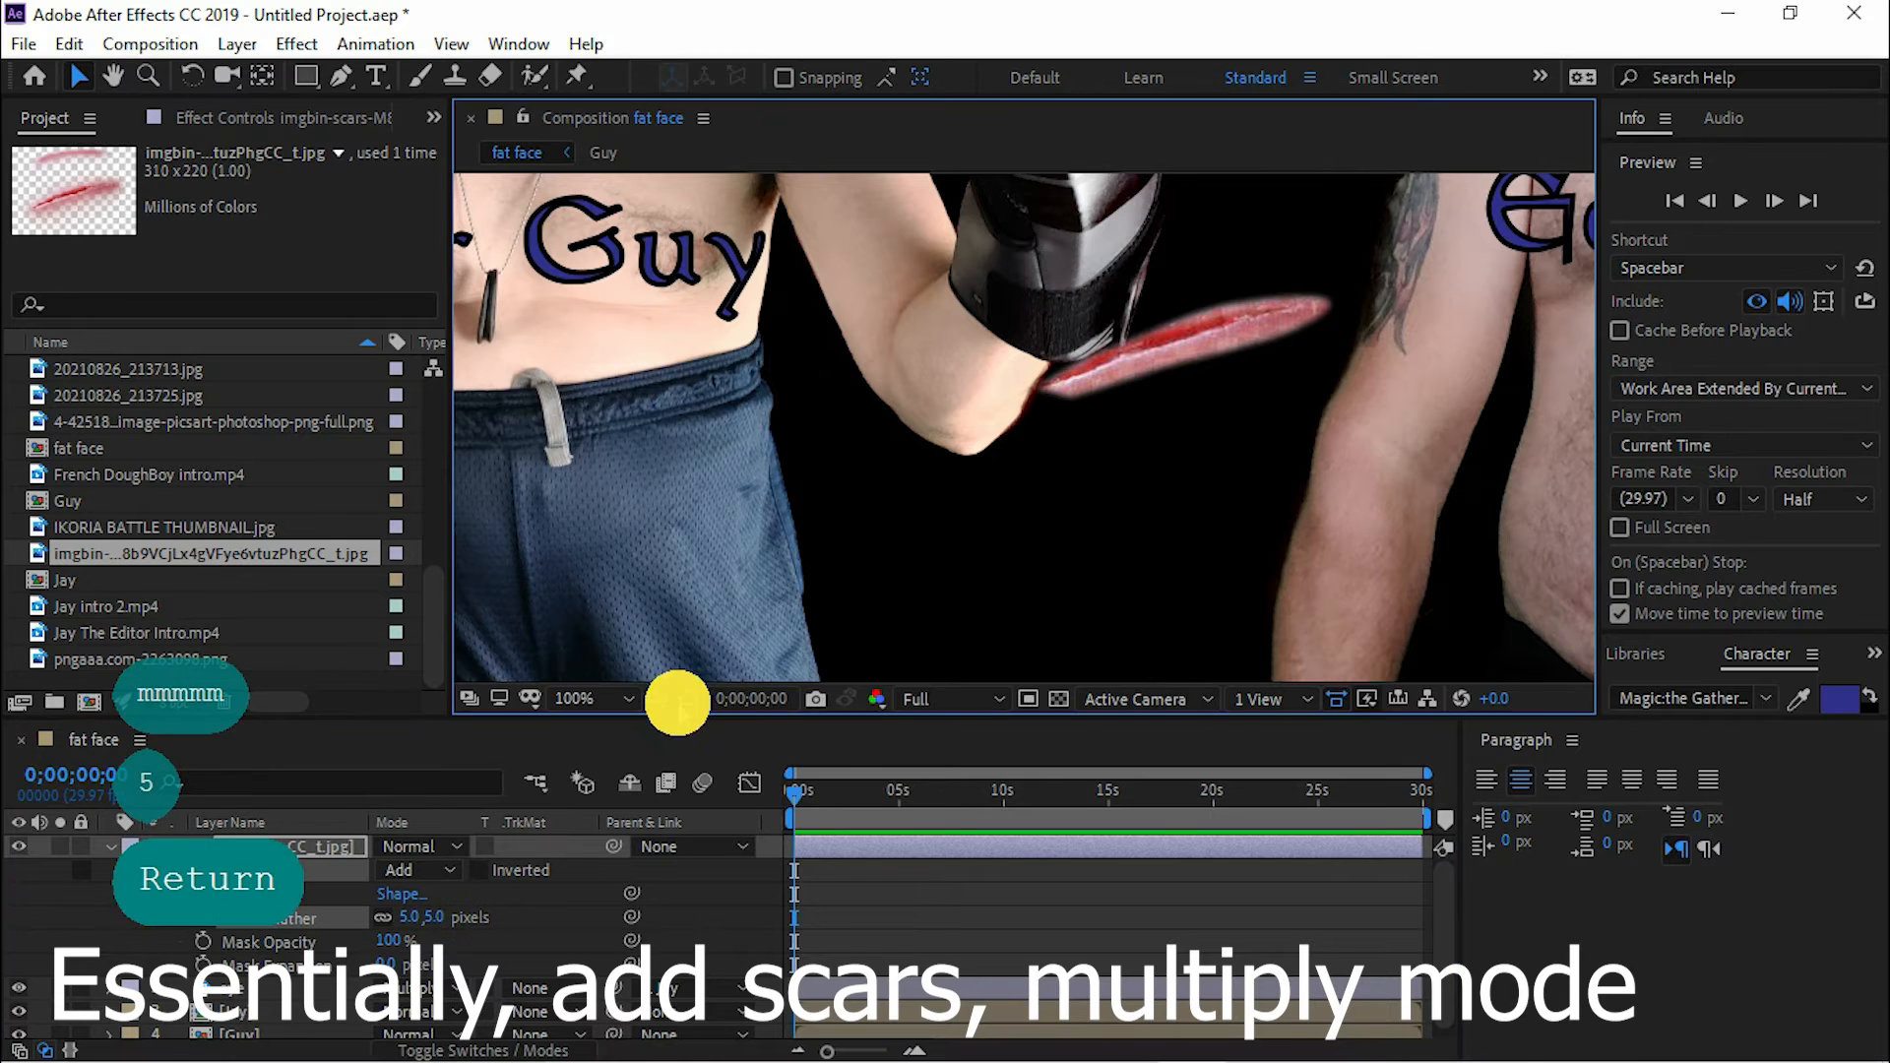
{"action": "left_click", "coordinate": [689, 697]}
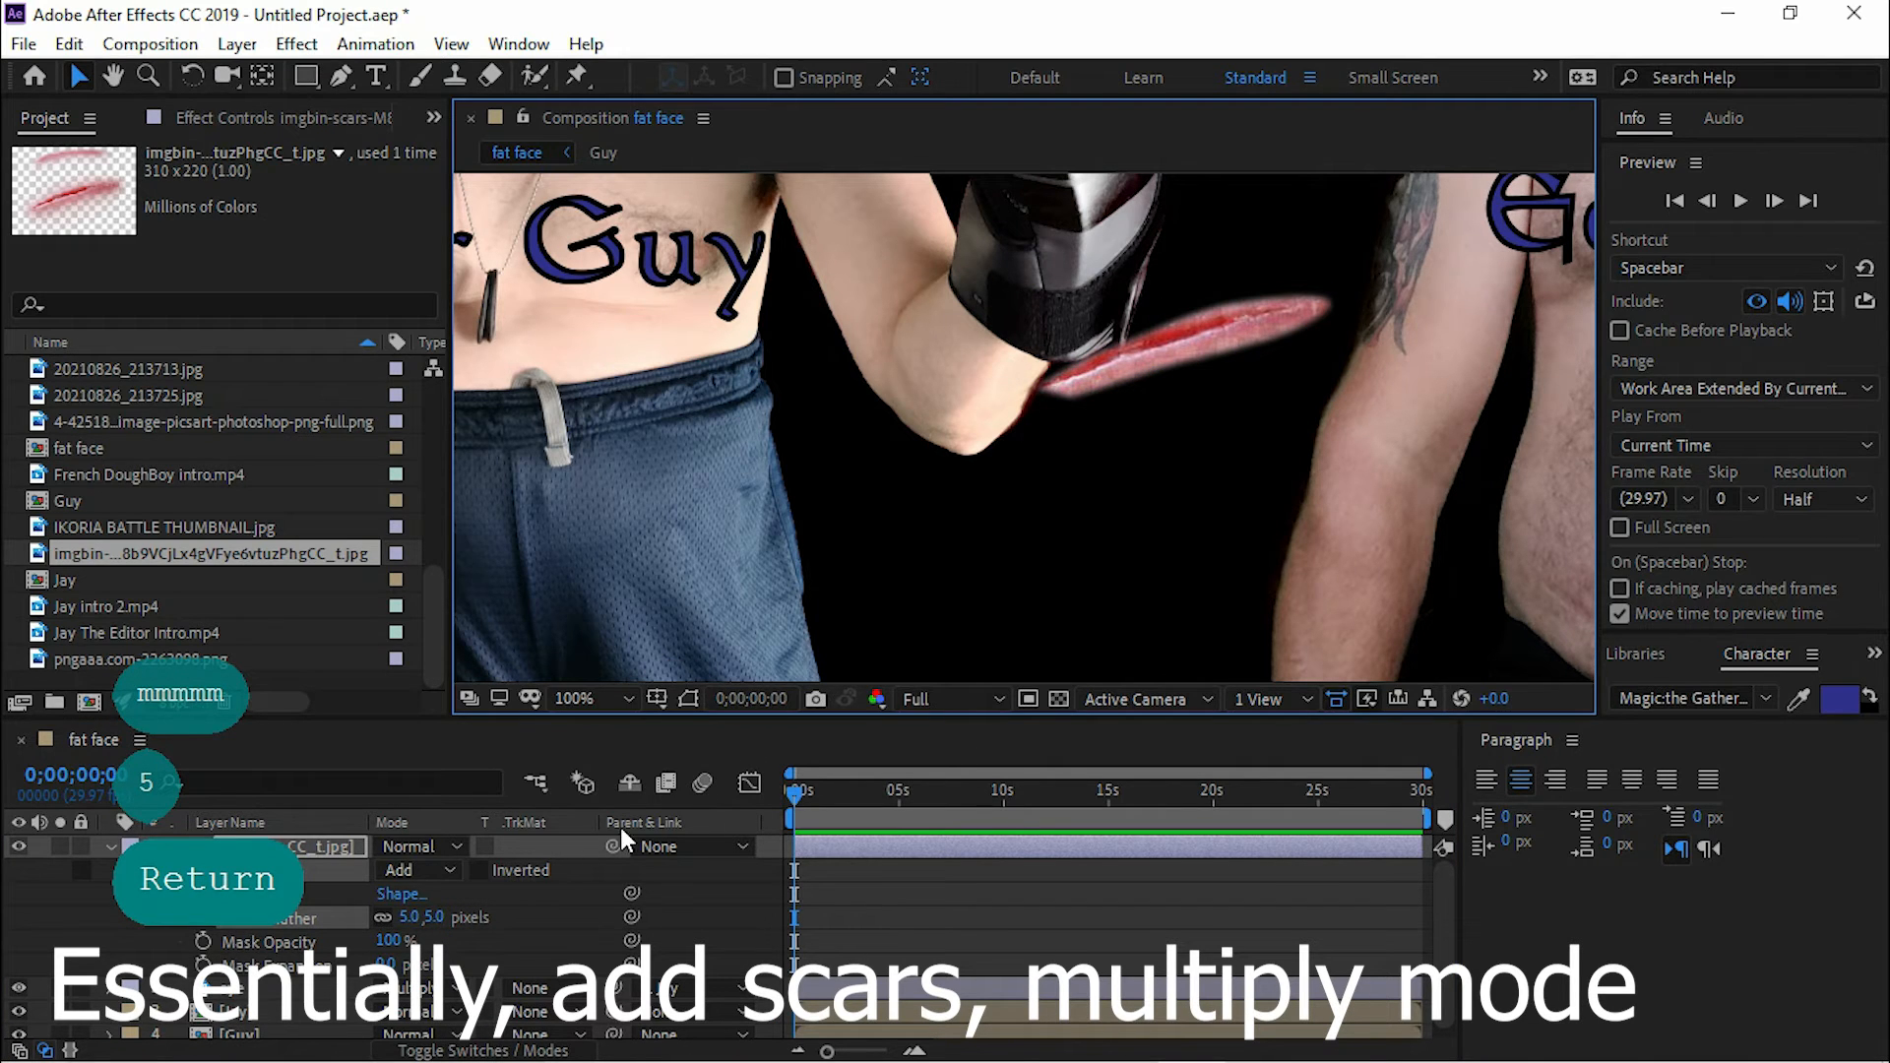
{"action": "left_click", "coordinate": [110, 846]}
{"action": "left_click", "coordinate": [689, 700]}
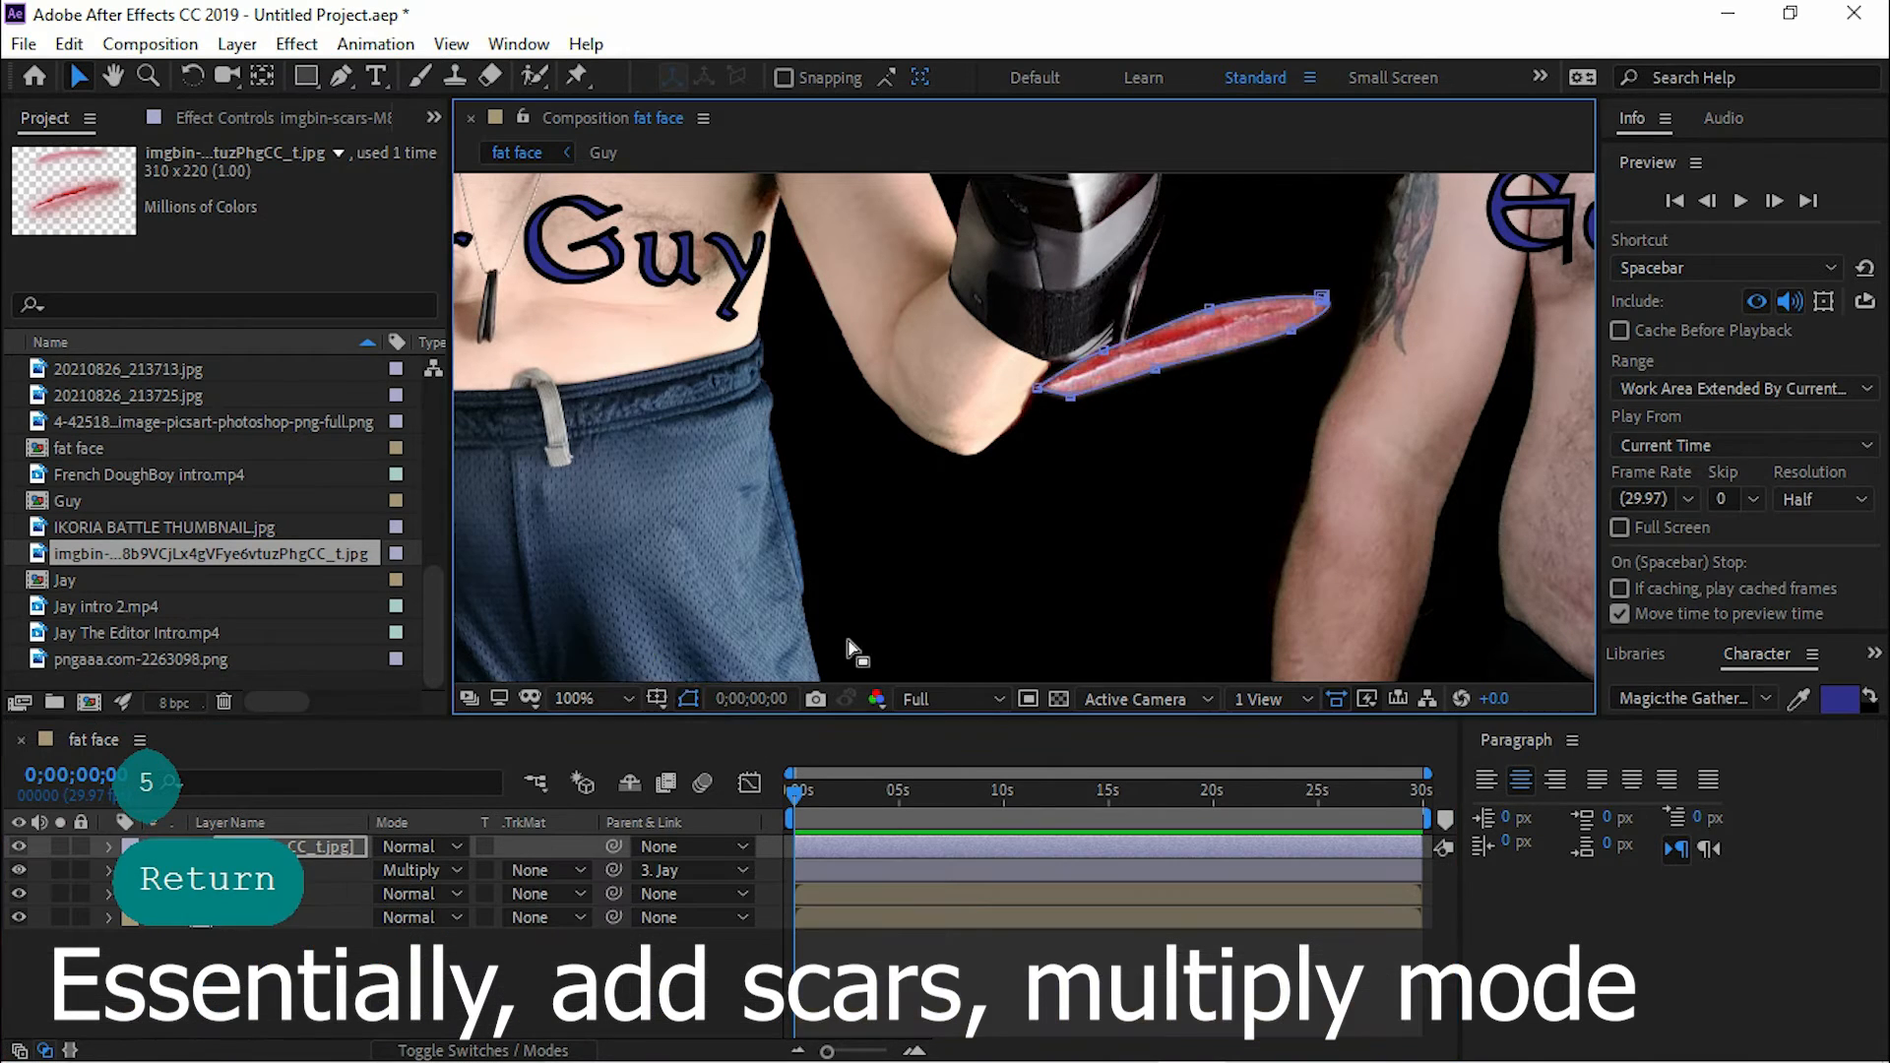
Step: Move the masked scratch from between the boxers onto the second boxer's face
{"action": "scroll", "coordinate": [1085, 463], "scroll_direction": "down", "scroll_amount": 1}
{"action": "scroll", "coordinate": [1136, 433], "scroll_direction": "up", "scroll_amount": 1}
{"action": "scroll", "coordinate": [1151, 408], "scroll_direction": "down", "scroll_amount": 1}
{"action": "key", "text": "space"}
{"action": "left_click_drag", "start_coordinate": [1156, 406], "coordinate": [1199, 361]}
{"action": "key", "text": "ctrl+z"}
{"action": "key", "text": "ctrl+x"}
{"action": "key", "text": "ctrl+z"}
{"action": "left_click", "coordinate": [985, 535]}
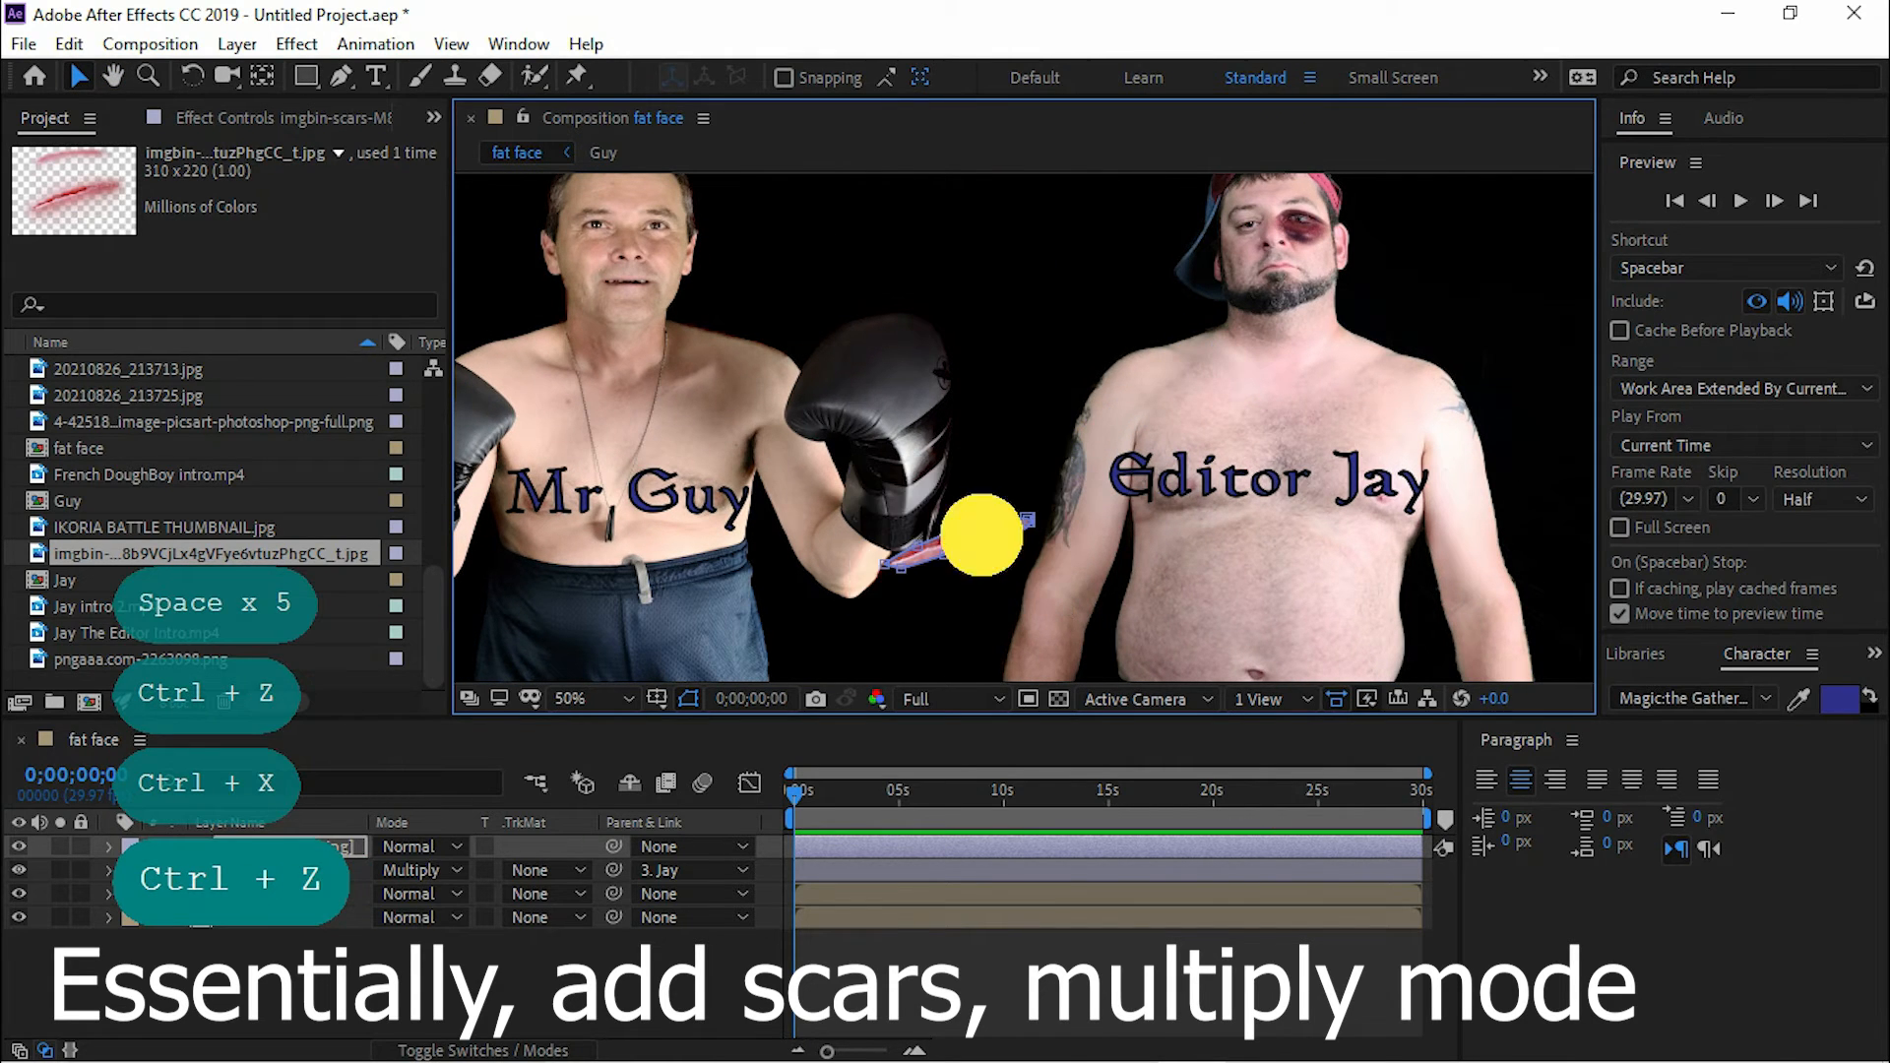
{"action": "left_click_drag", "start_coordinate": [986, 535], "coordinate": [1161, 293]}
{"action": "key", "text": "ctrl+z"}
{"action": "left_click", "coordinate": [1039, 544]}
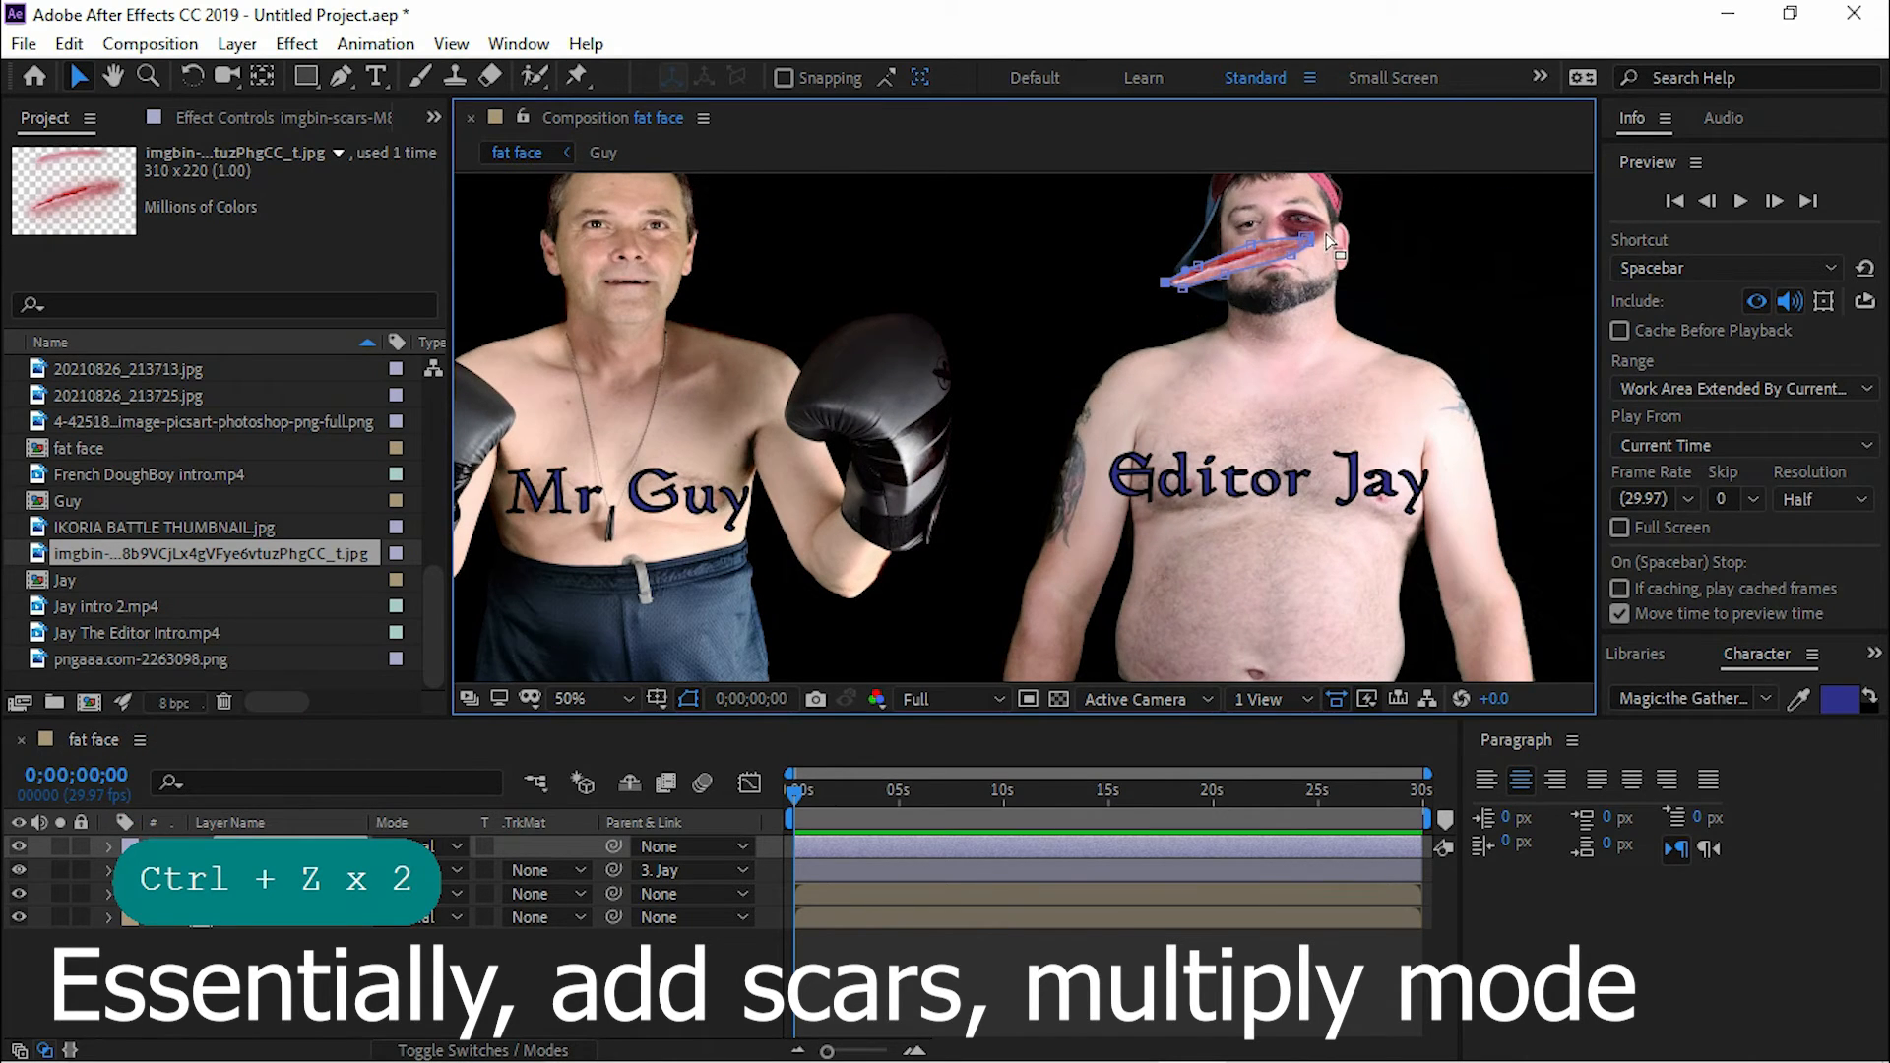
Step: Scale down the scratch, rotate it to a steep diagonal, and place it on the second boxer's image-left cheek beside the nose
{"action": "left_click_drag", "start_coordinate": [1319, 290], "coordinate": [1276, 271]}
{"action": "scroll", "coordinate": [1266, 279], "scroll_direction": "up", "scroll_amount": 1}
{"action": "key", "text": "space"}
{"action": "left_click_drag", "start_coordinate": [1437, 246], "coordinate": [1059, 545]}
{"action": "key", "text": "w"}
{"action": "mouse_move", "coordinate": [1107, 381]}
{"action": "left_mouse_down"}
{"action": "mouse_move", "coordinate": [1119, 358]}
{"action": "mouse_move", "coordinate": [1101, 346]}
{"action": "left_mouse_up"}
{"action": "key", "text": "v"}
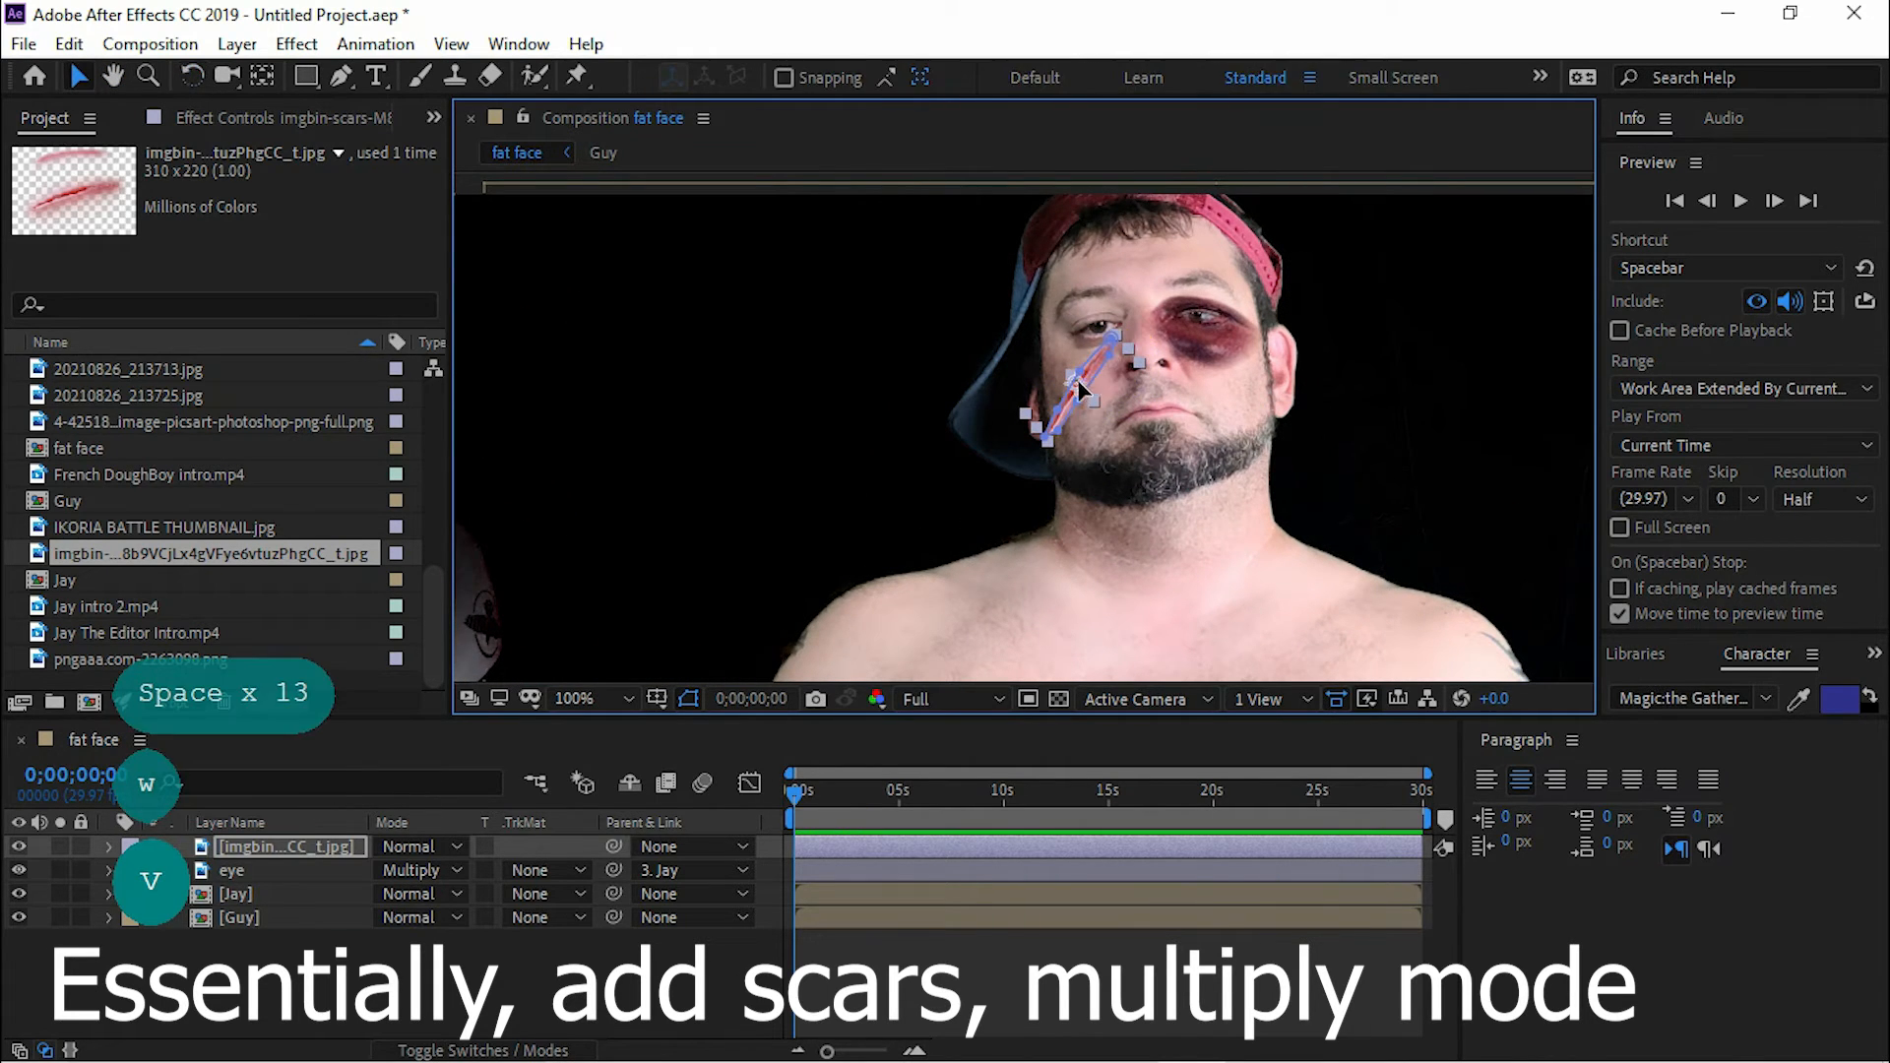
{"action": "left_click", "coordinate": [1086, 380]}
{"action": "key", "text": "ctrl+z"}
{"action": "left_click", "coordinate": [1085, 380]}
{"action": "scroll", "coordinate": [1089, 389], "scroll_direction": "up", "scroll_amount": 2}
{"action": "left_click", "coordinate": [1109, 328]}
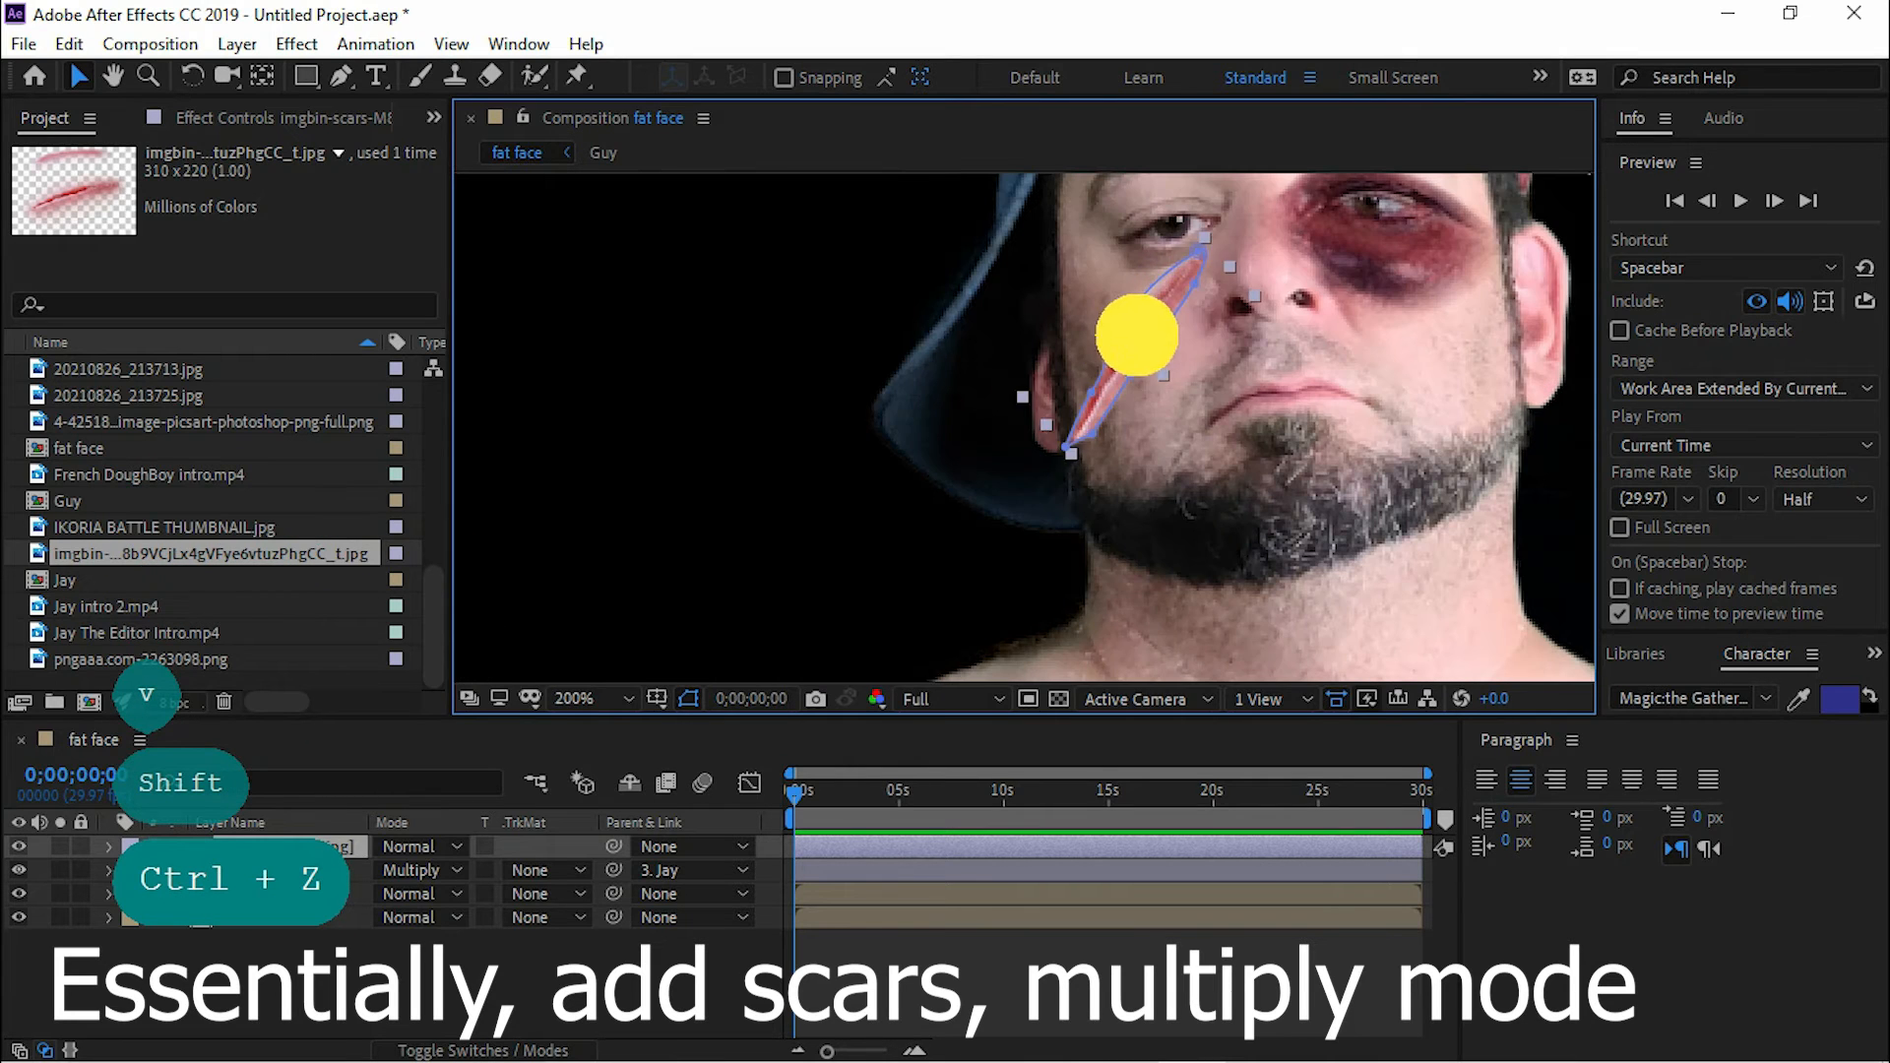
{"action": "left_click", "coordinate": [414, 893]}
{"action": "left_click", "coordinate": [483, 148]}
{"action": "left_click", "coordinate": [414, 893]}
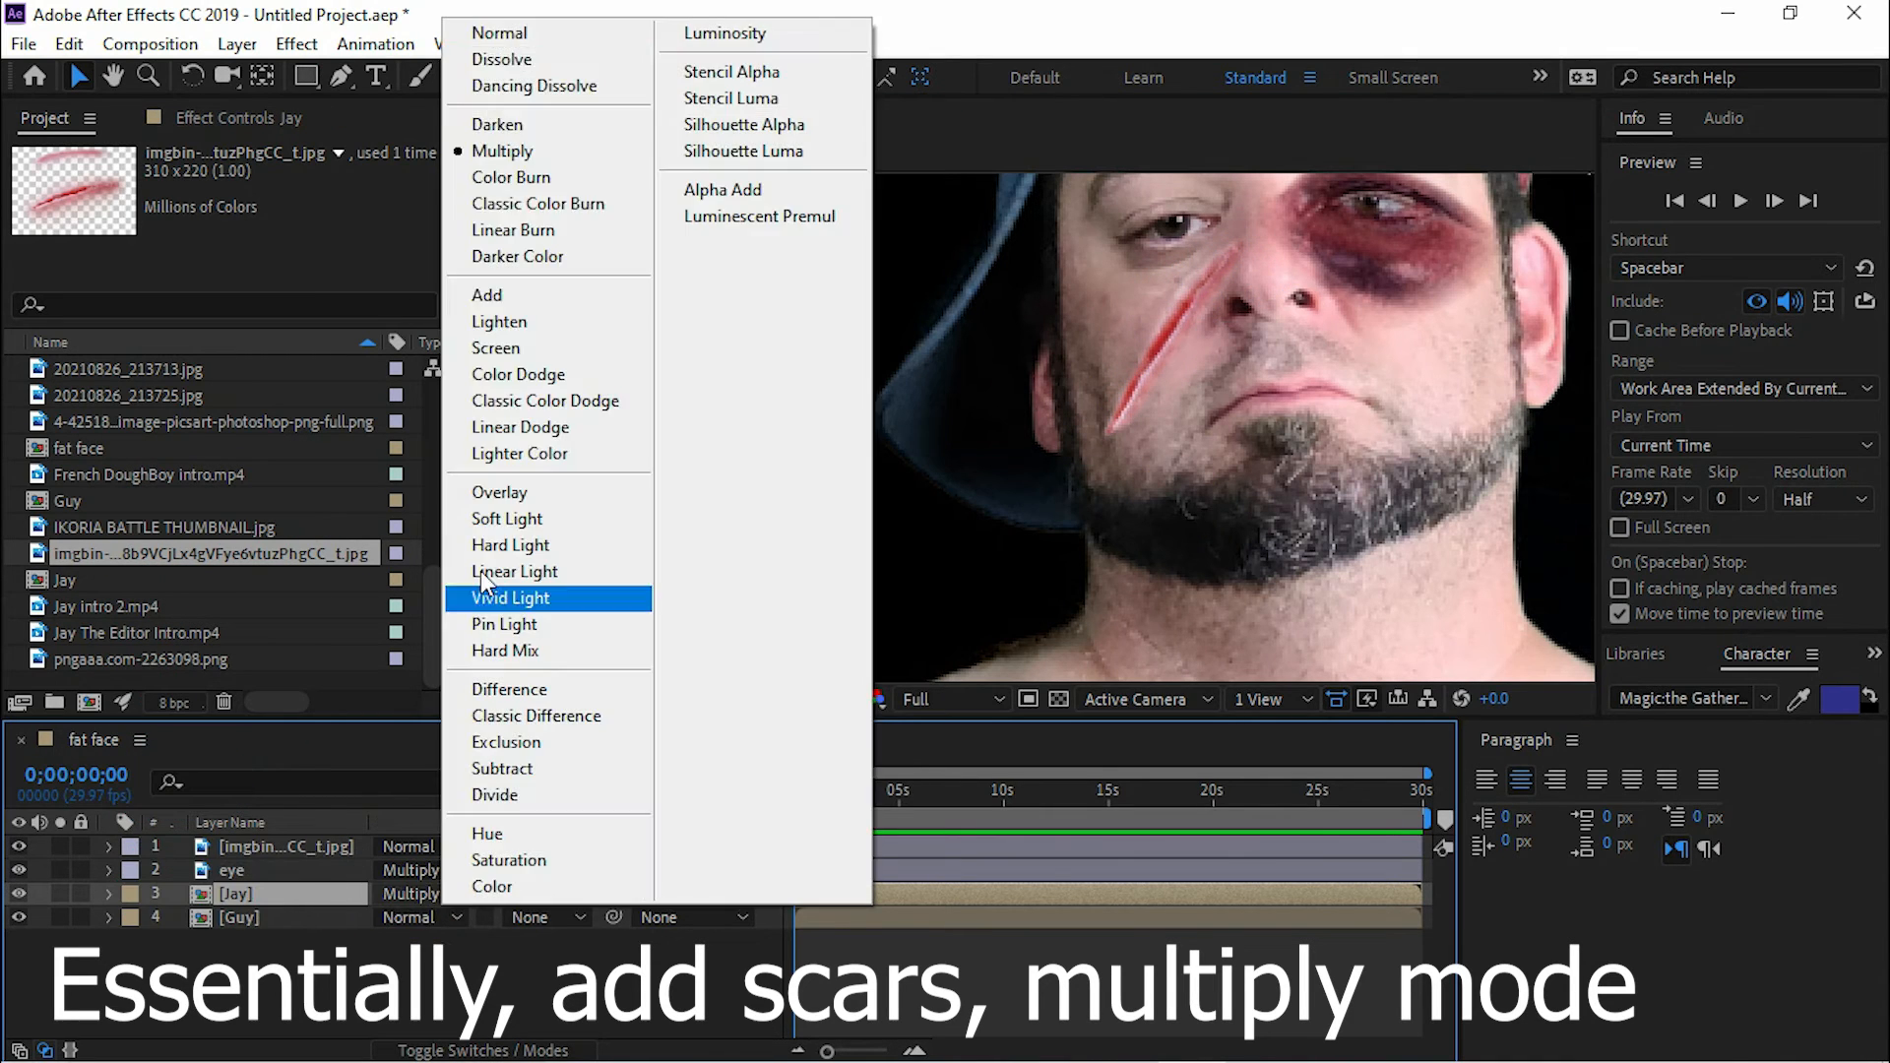
{"action": "left_click", "coordinate": [482, 32]}
Step: Set the scratch layer's blending mode to Multiply
{"action": "left_click", "coordinate": [411, 846]}
{"action": "left_click", "coordinate": [482, 319]}
{"action": "left_click", "coordinate": [682, 969]}
{"action": "scroll", "coordinate": [724, 581], "scroll_direction": "down", "scroll_amount": 1}
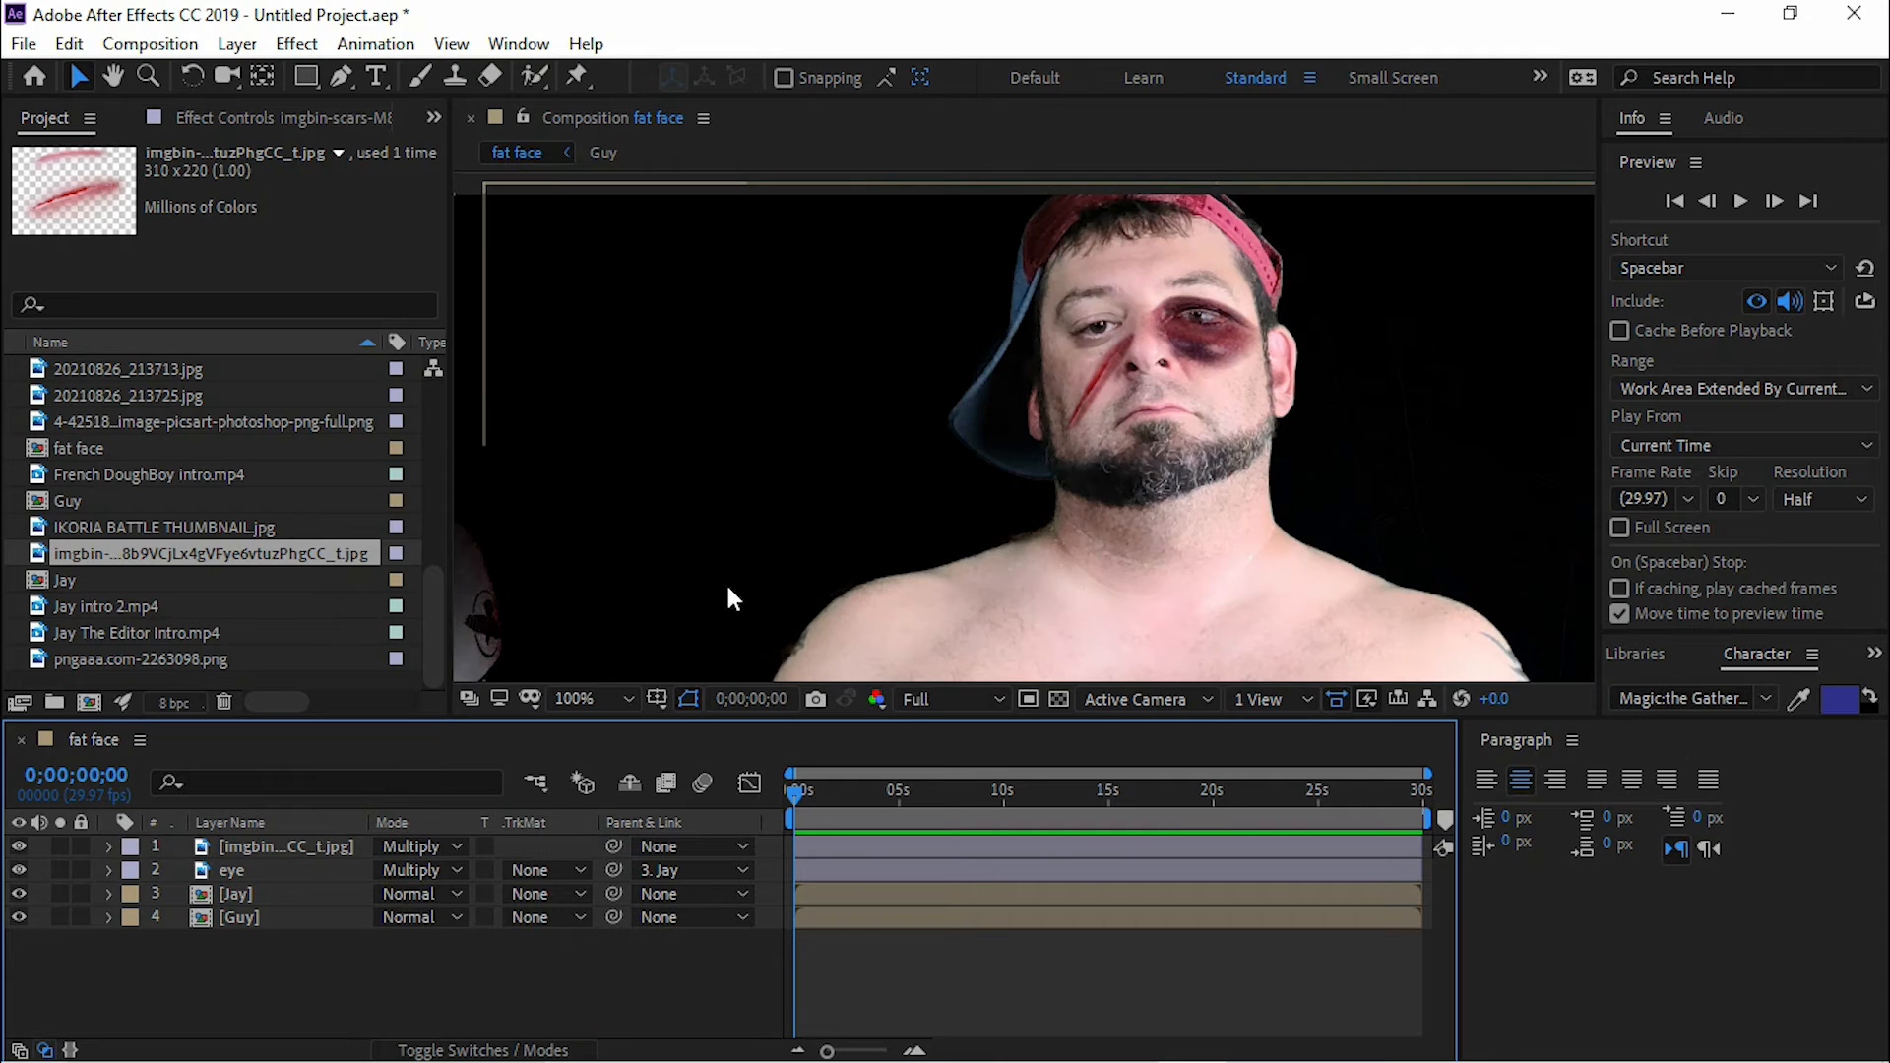
Step: Find the stitched wound PNG among the project footage and add it to the composition as the top layer
{"action": "left_click", "coordinate": [136, 526]}
{"action": "left_click", "coordinate": [131, 500]}
{"action": "left_click", "coordinate": [135, 424]}
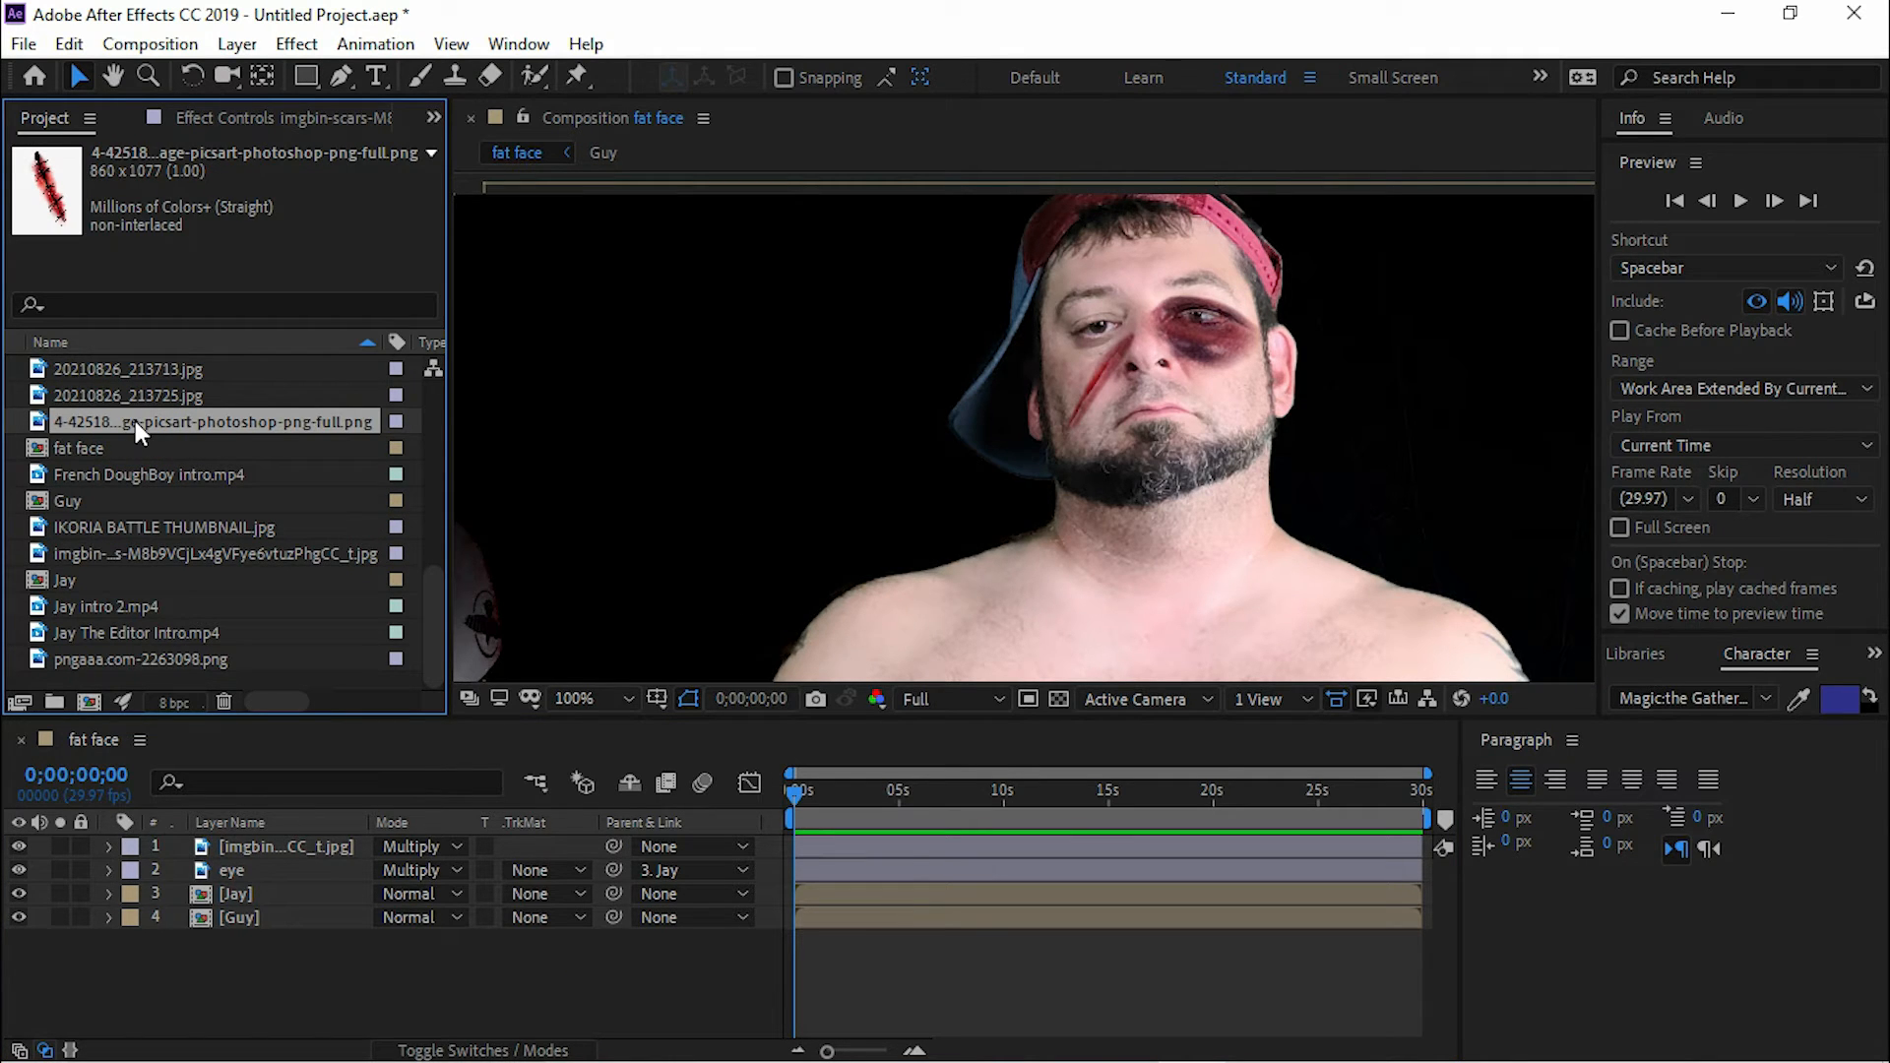
{"action": "left_click_drag", "start_coordinate": [134, 422], "coordinate": [241, 840]}
Step: Rename the scratch layer "scar 1"
{"action": "left_click", "coordinate": [263, 869]}
{"action": "key", "text": "Return"}
{"action": "type", "text": "scar 1"}
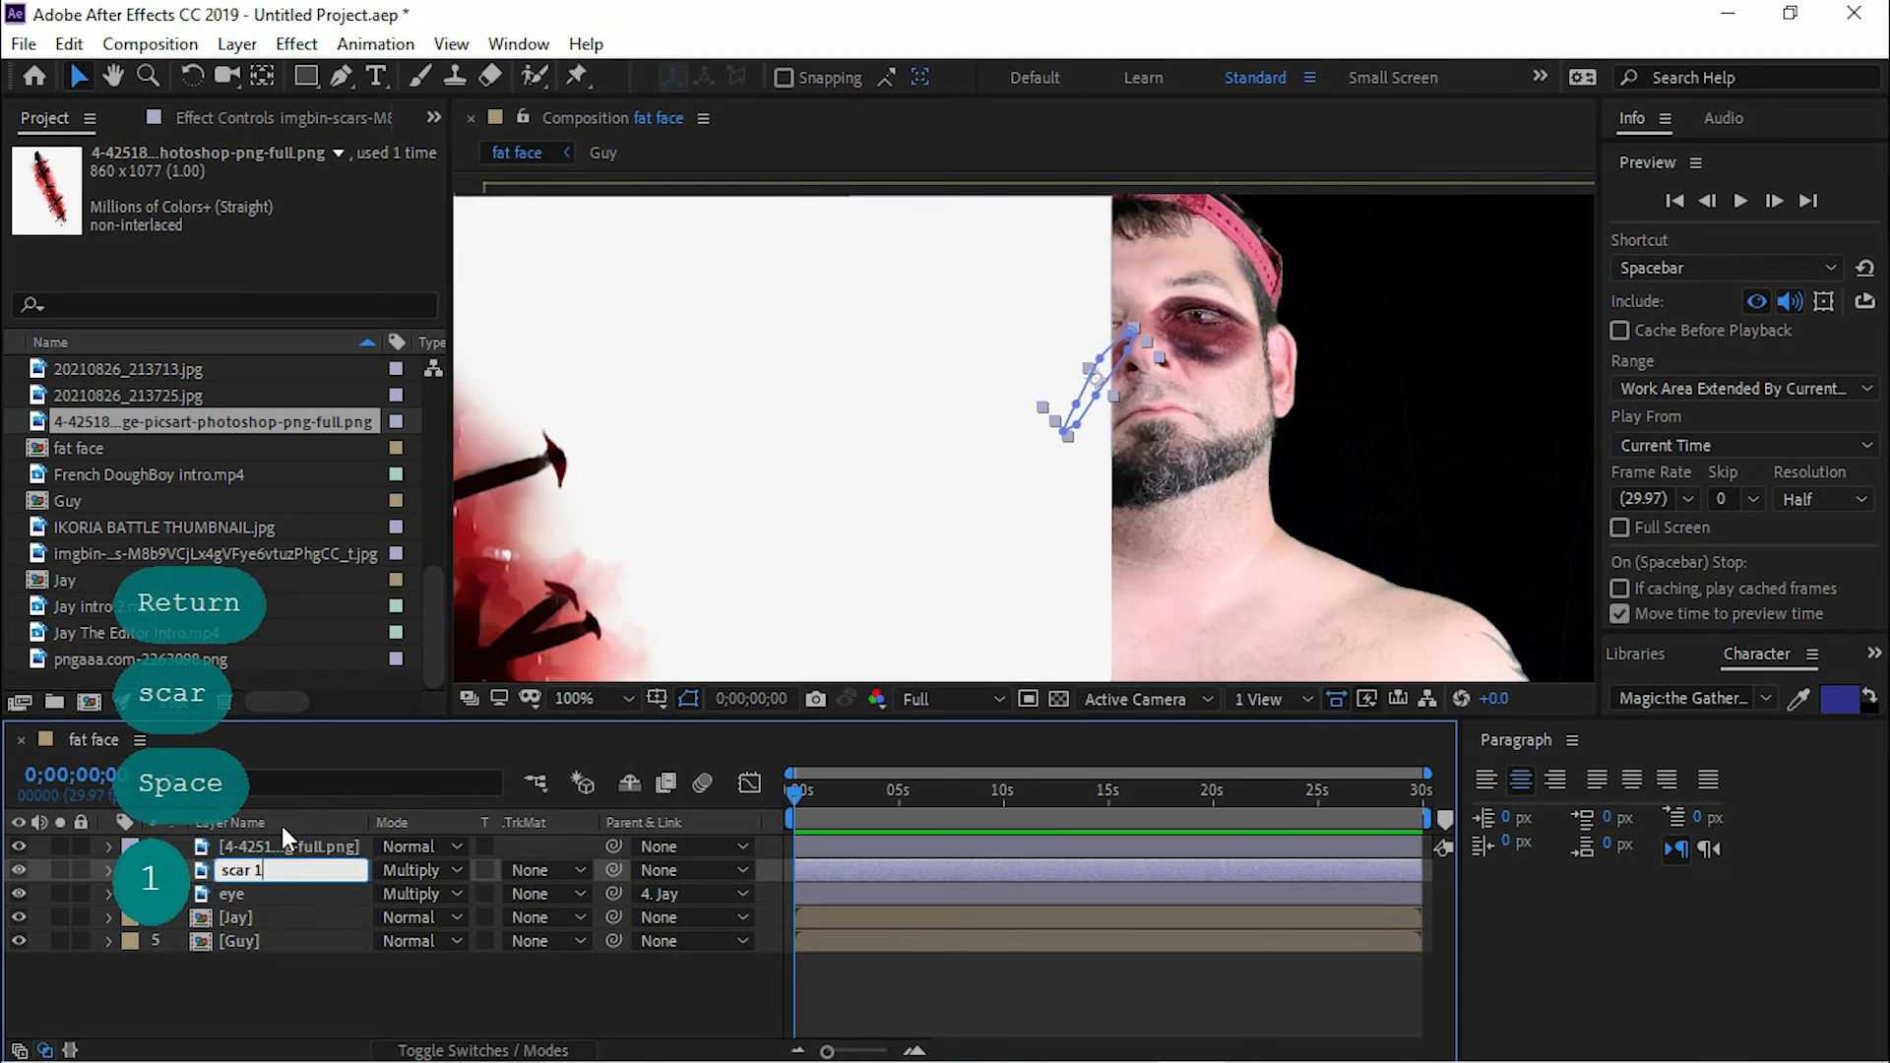
{"action": "left_click", "coordinate": [384, 1002]}
Step: Apply the Color Key effect to the stitched wound image layer
{"action": "scroll", "coordinate": [1039, 401], "scroll_direction": "down", "scroll_amount": 1}
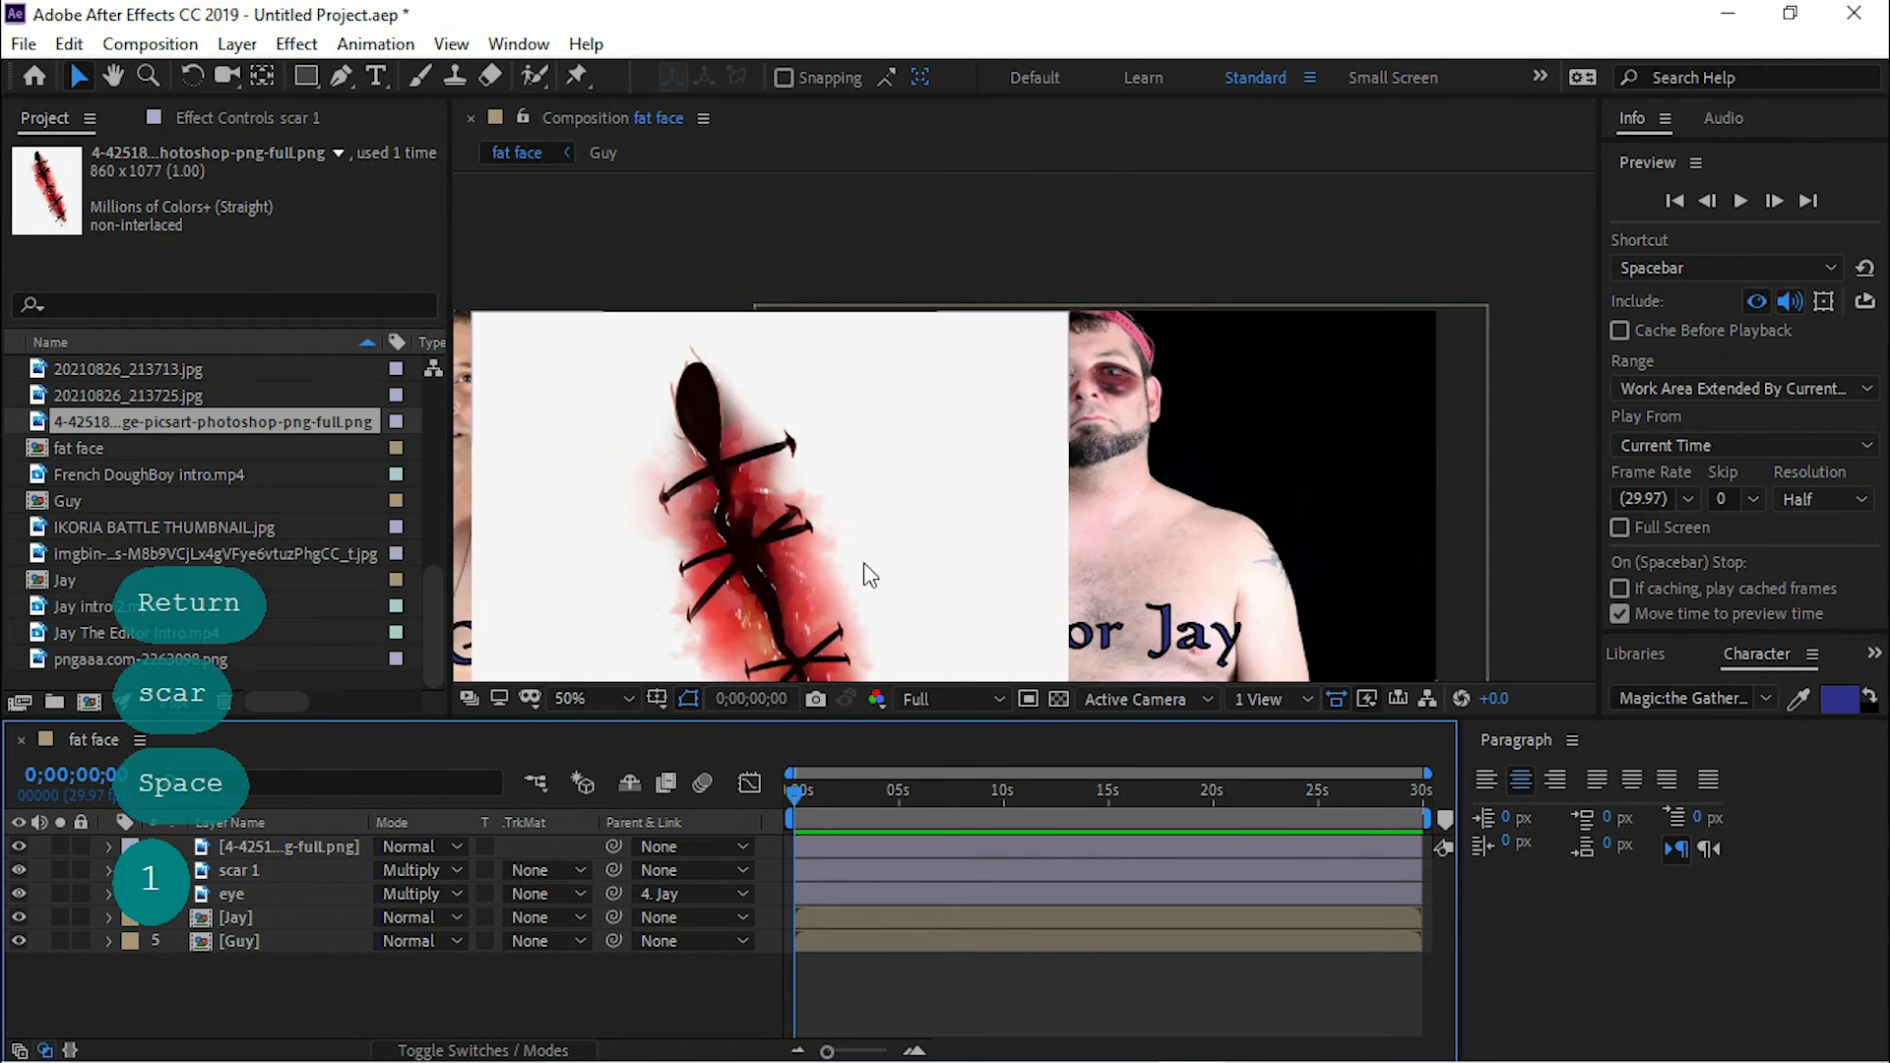
{"action": "key", "text": "space"}
{"action": "left_click_drag", "start_coordinate": [843, 552], "coordinate": [994, 356]}
{"action": "key", "text": "v"}
{"action": "left_click", "coordinate": [321, 846]}
{"action": "key", "text": "ctrl+space"}
{"action": "type", "text": "key"}
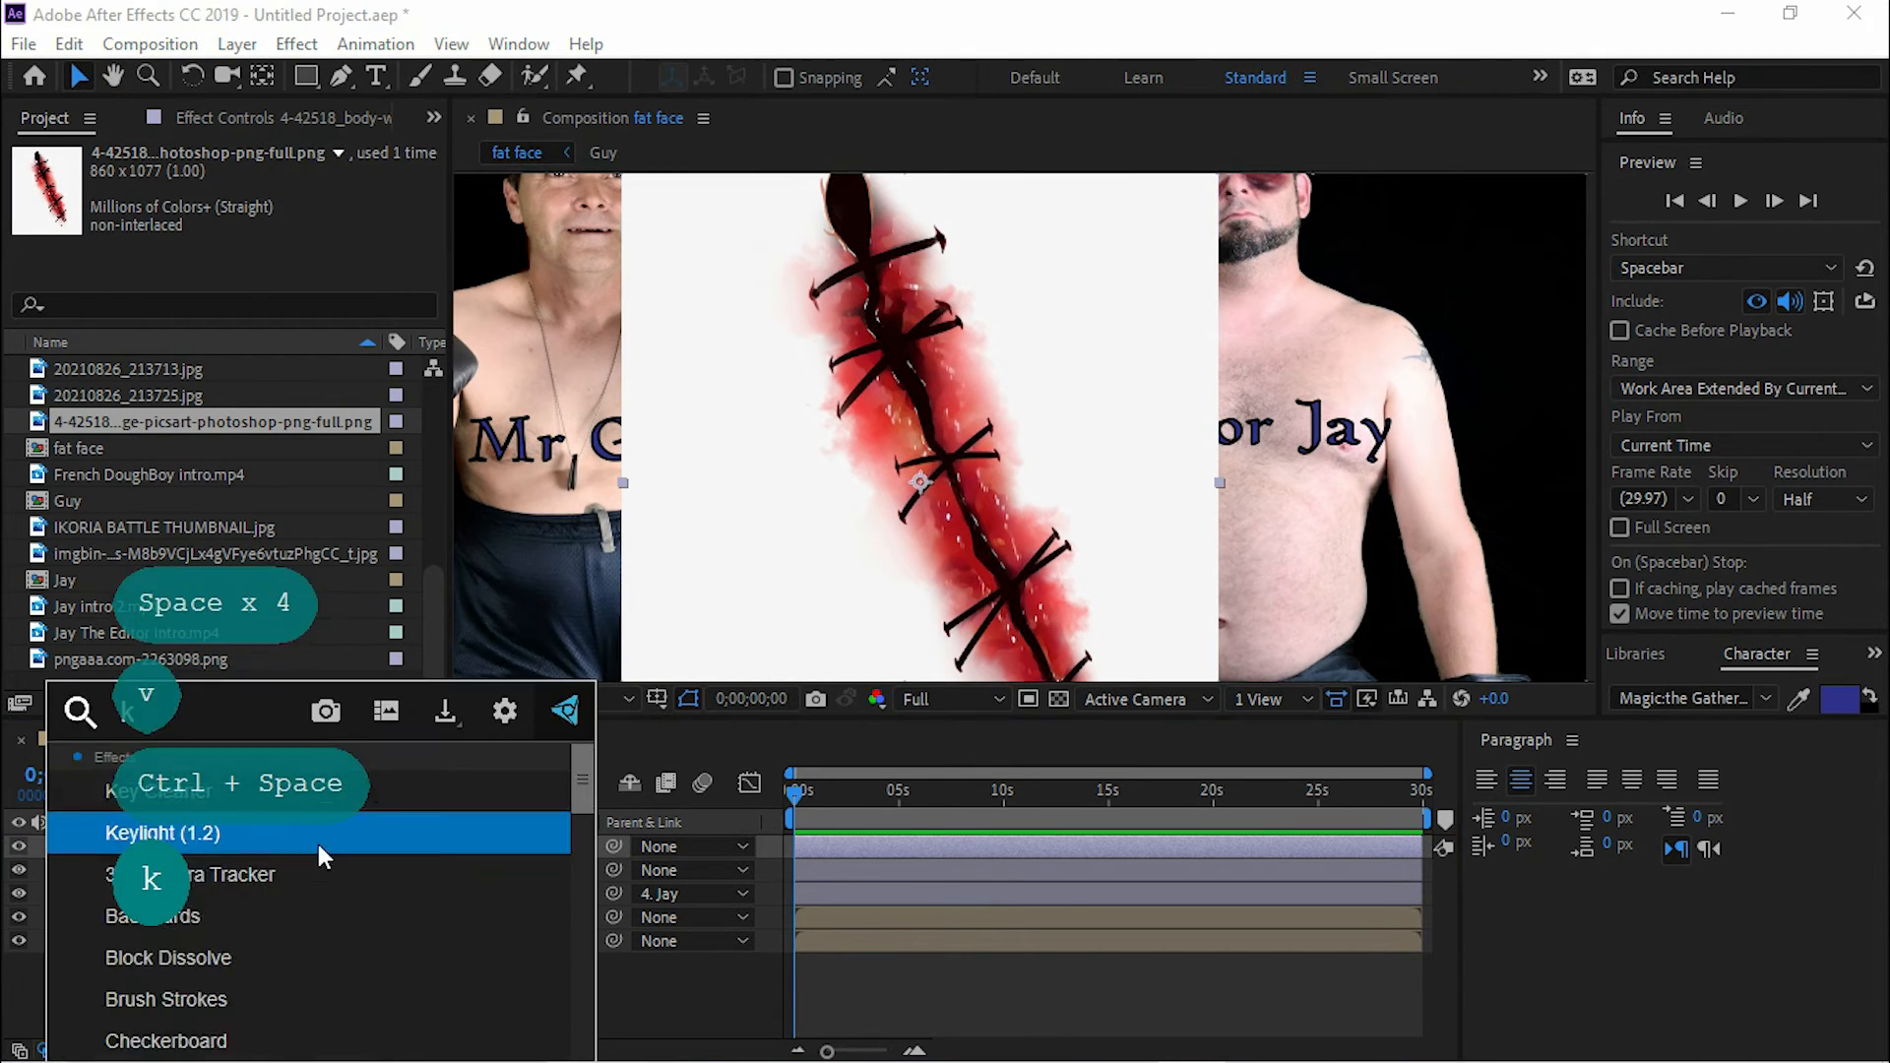
{"action": "double_click", "coordinate": [228, 908]}
Step: Key out the wound image's sampled white background with Color Tolerance 134, Edge Thin 2 and Edge Feather 4.9
{"action": "left_click", "coordinate": [298, 201]}
{"action": "left_click", "coordinate": [689, 305]}
{"action": "left_click_drag", "start_coordinate": [253, 225], "coordinate": [305, 264]}
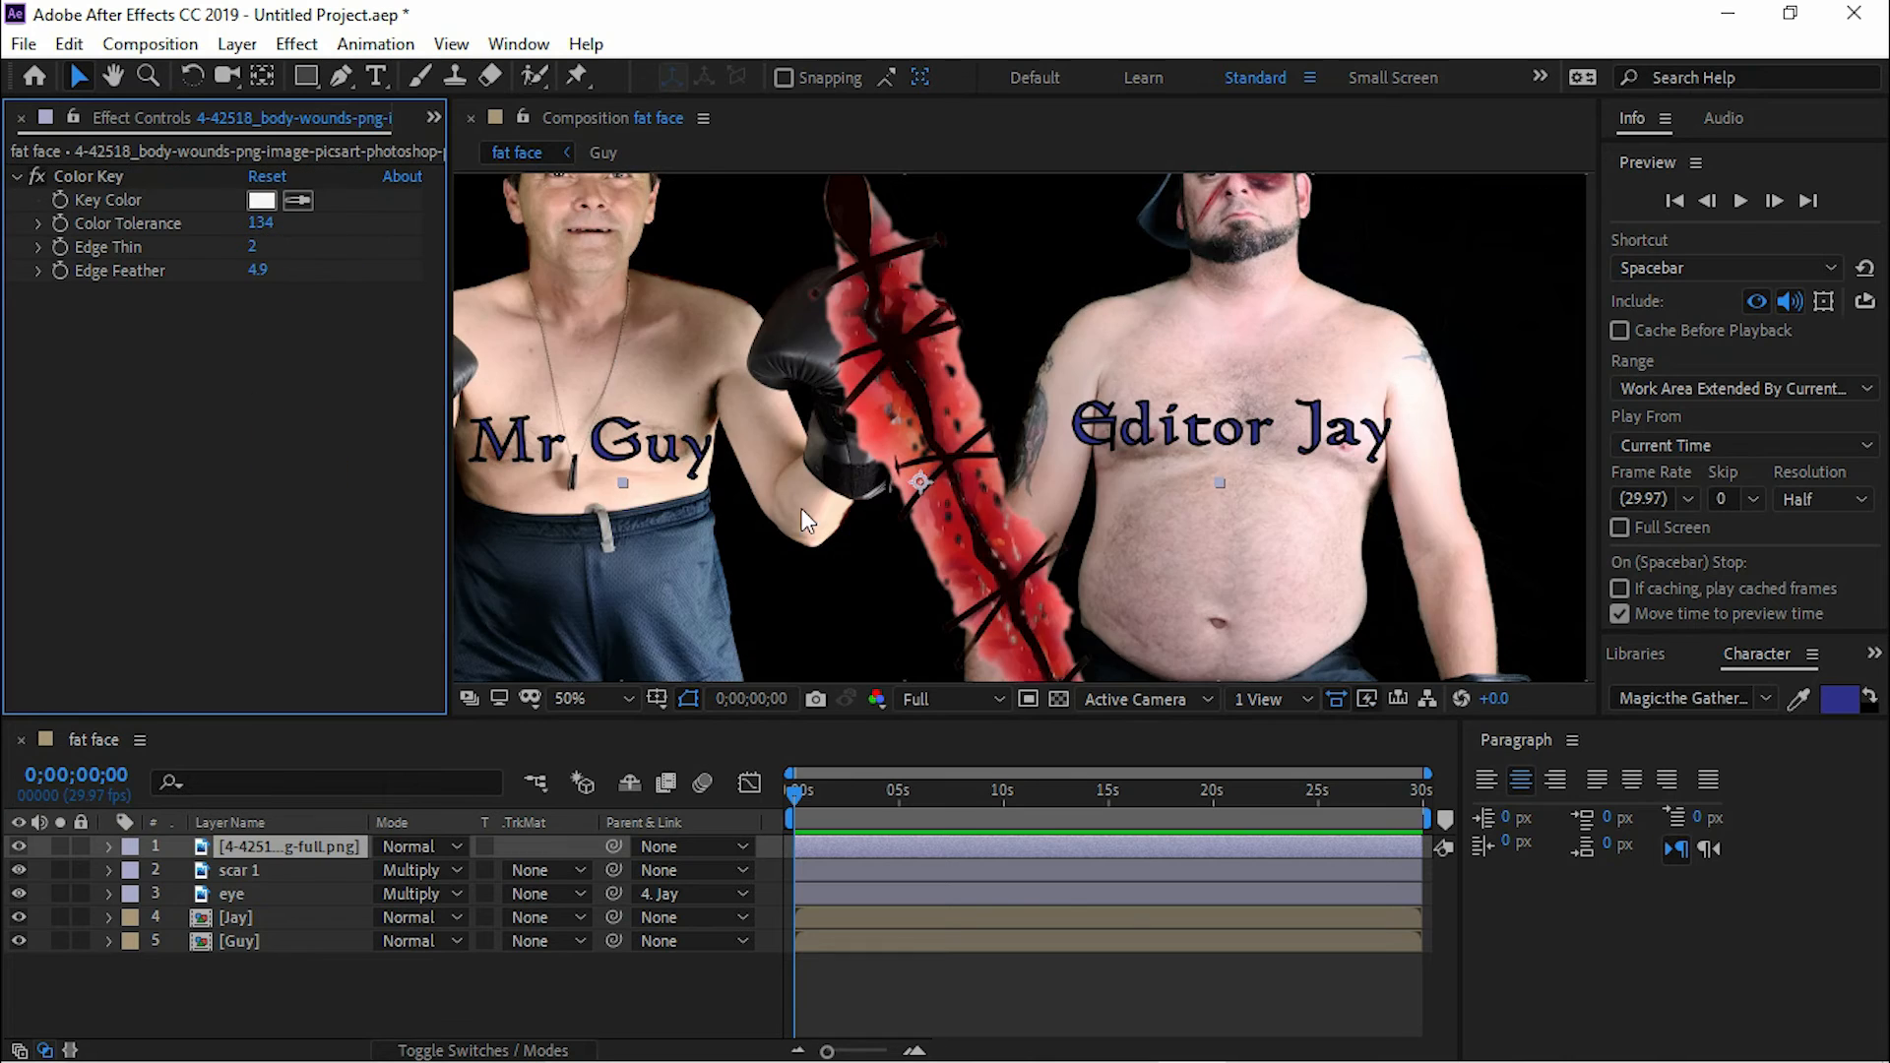
Step: Move the stitched wound over the second boxer's torso and scale it down to run diagonally from chest to belly
{"action": "scroll", "coordinate": [976, 646], "scroll_direction": "down", "scroll_amount": 2}
{"action": "left_click_drag", "start_coordinate": [975, 433], "coordinate": [1109, 436]}
{"action": "left_click_drag", "start_coordinate": [1260, 269], "coordinate": [1209, 345]}
{"action": "mouse_move", "coordinate": [1122, 466]}
{"action": "left_mouse_down"}
{"action": "mouse_move", "coordinate": [1134, 447]}
{"action": "mouse_move", "coordinate": [1130, 464]}
{"action": "left_mouse_up"}
Step: Set the stitched wound layer's blending mode to Multiply
{"action": "left_click", "coordinate": [419, 847]}
{"action": "left_click", "coordinate": [506, 310]}
{"action": "scroll", "coordinate": [1374, 559], "scroll_direction": "up", "scroll_amount": 2}
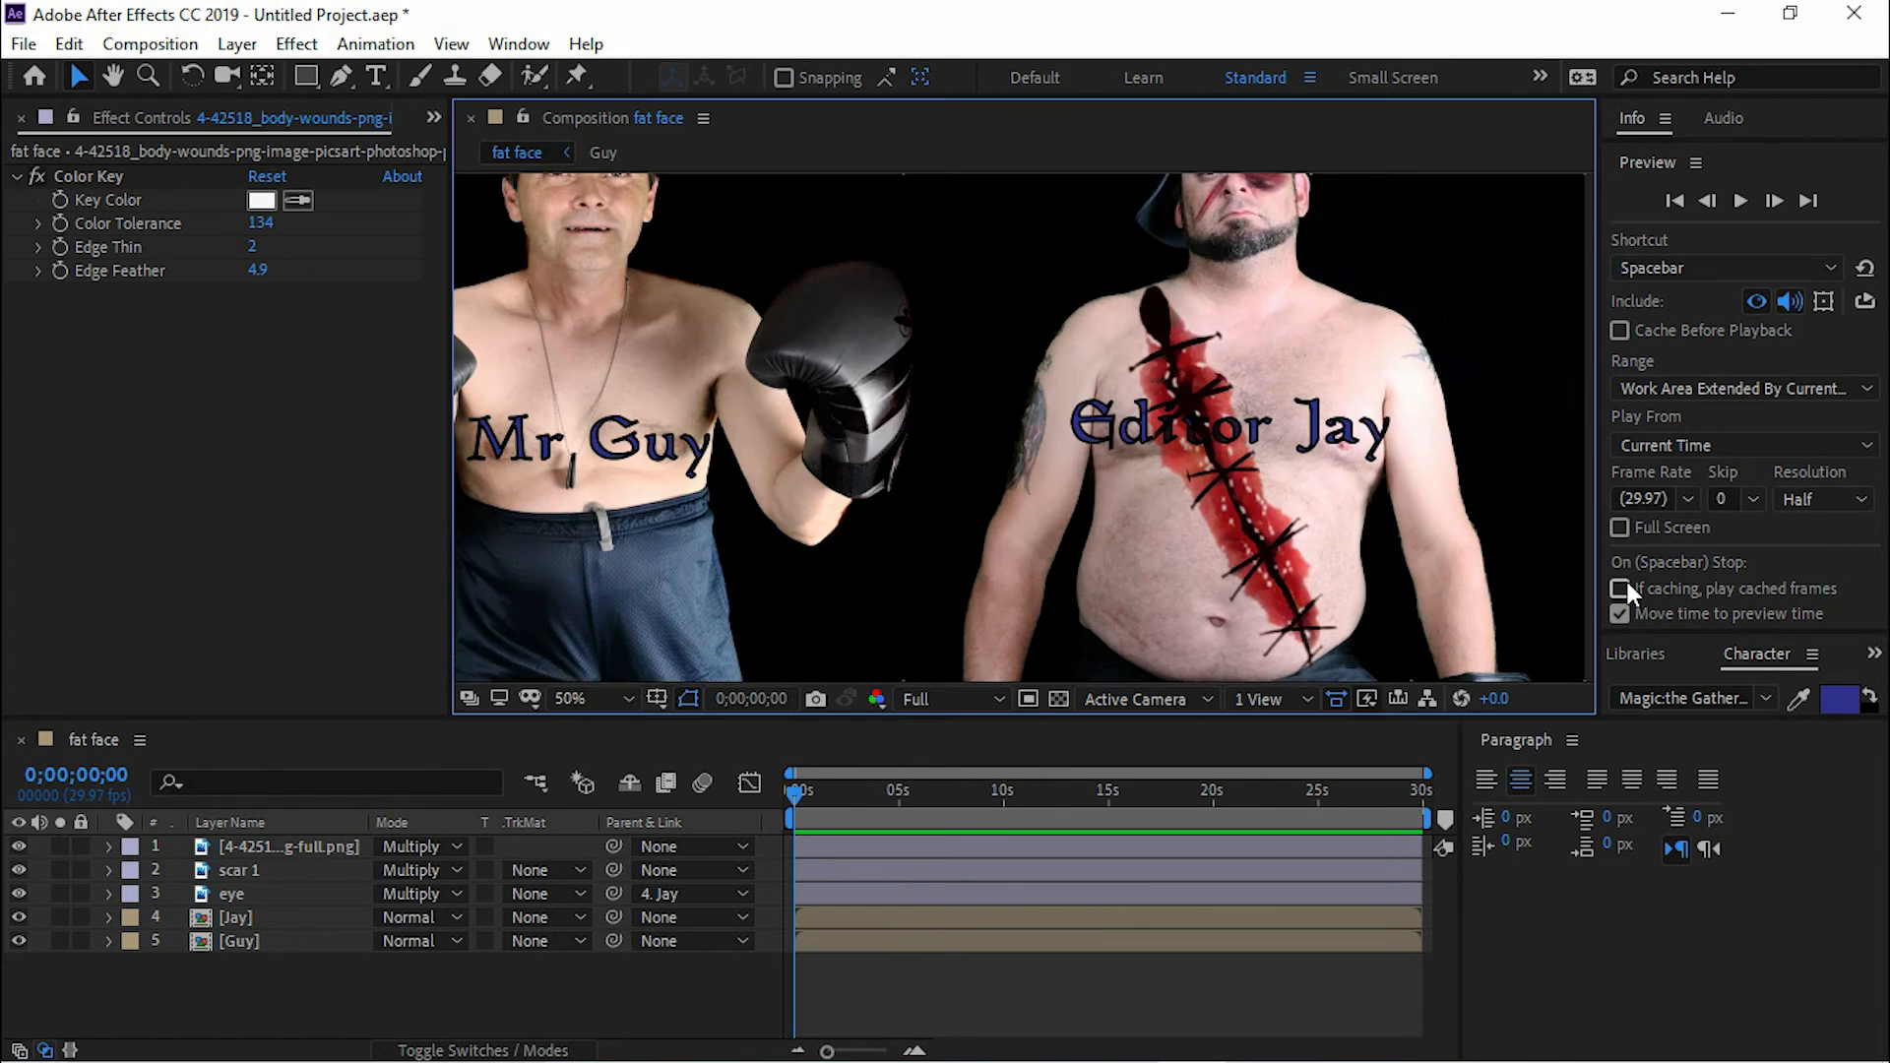
{"action": "scroll", "coordinate": [1215, 490], "scroll_direction": "down", "scroll_amount": 2}
{"action": "scroll", "coordinate": [985, 500], "scroll_direction": "up", "scroll_amount": 2}
{"action": "left_click_drag", "start_coordinate": [603, 405], "coordinate": [623, 520]}
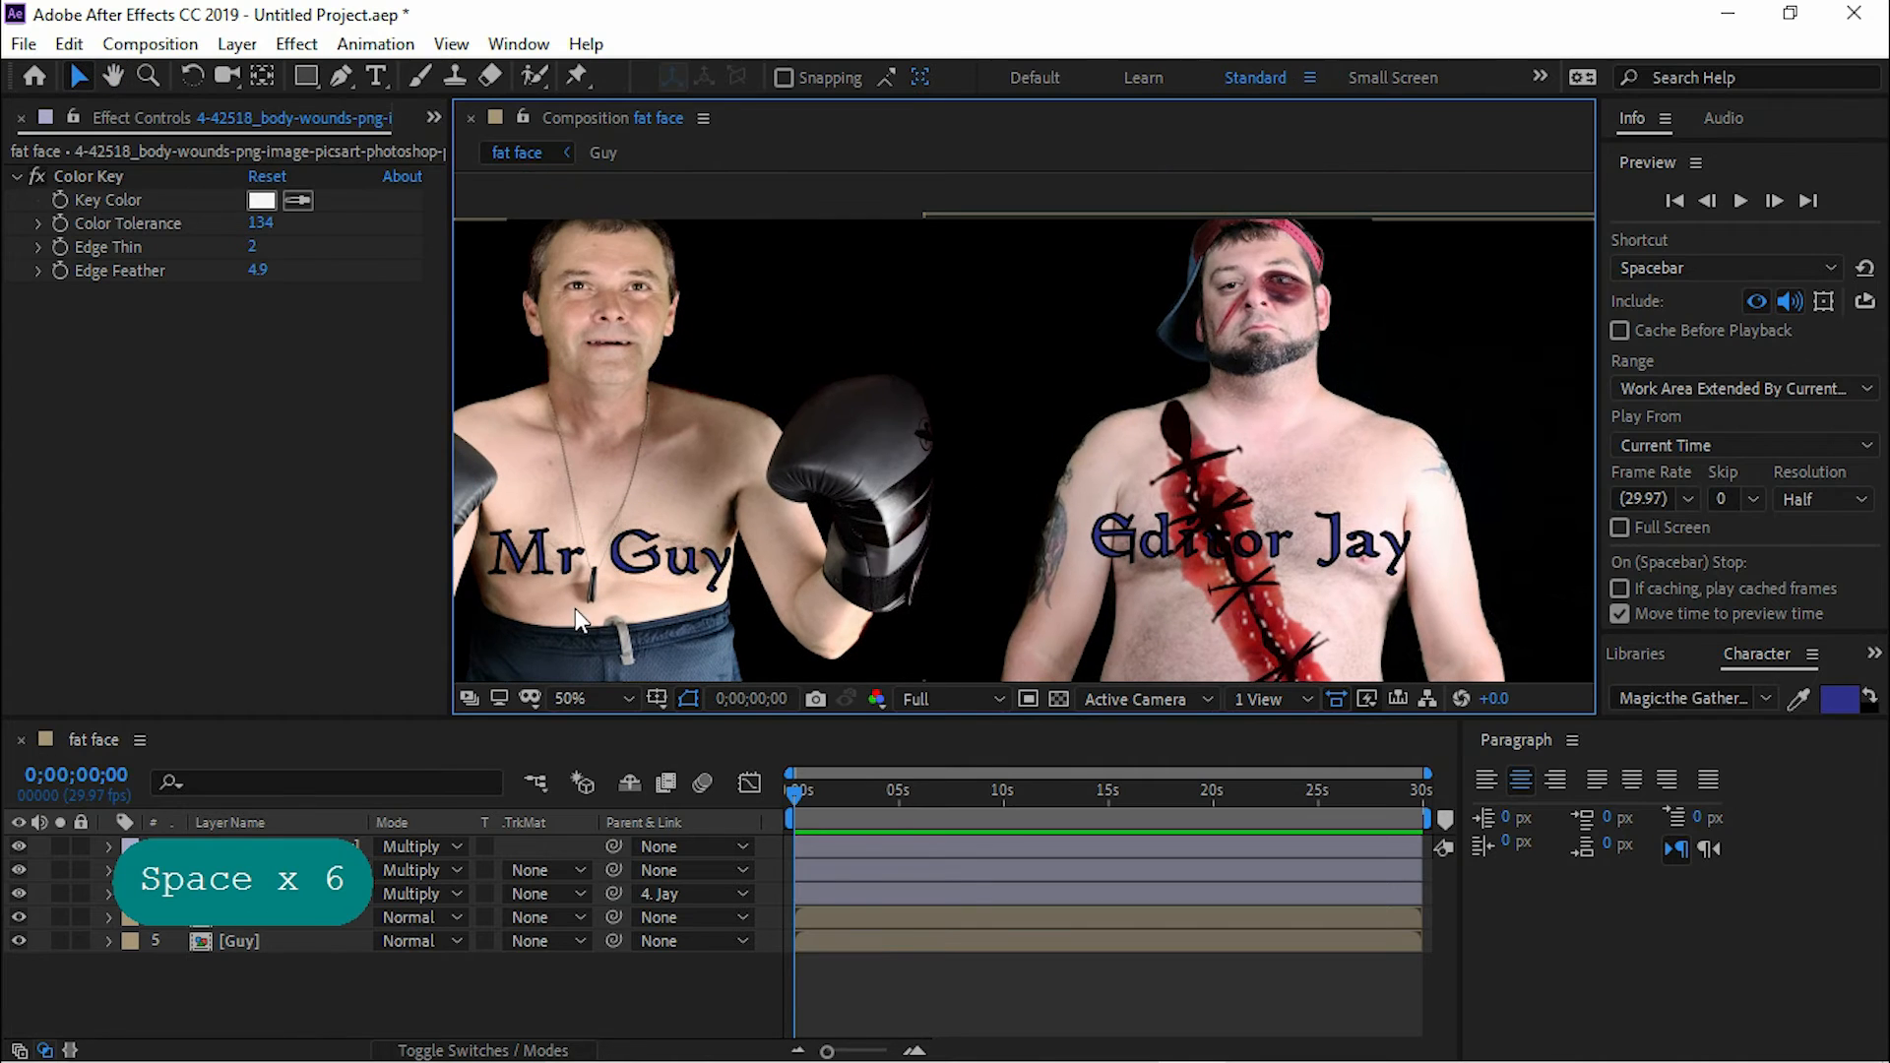
Step: Shrink the stitched wound, move it onto the second boxer's forehead above his bruised eye, and rotate it slightly
{"action": "left_click_drag", "start_coordinate": [1497, 807], "coordinate": [1311, 622]}
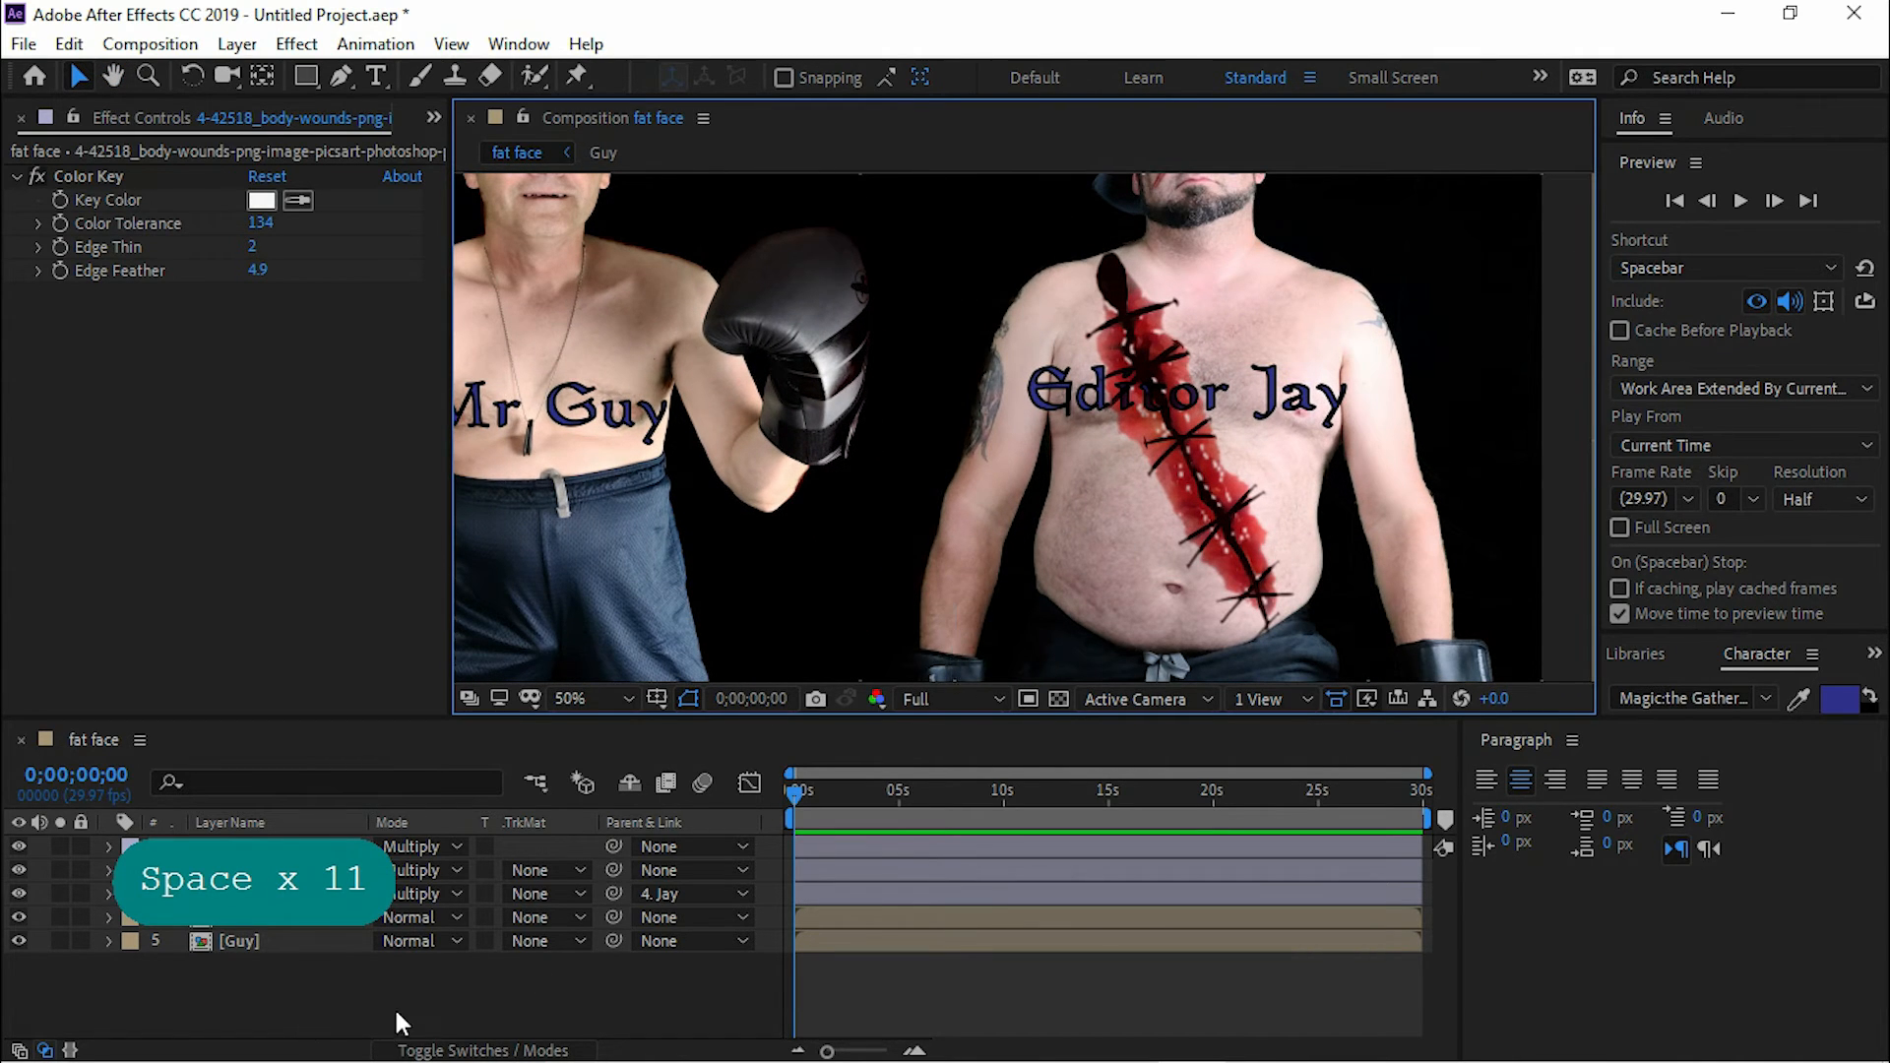
{"action": "key", "text": "comma"}
{"action": "left_click", "coordinate": [1166, 512]}
{"action": "left_click_drag", "start_coordinate": [1165, 512], "coordinate": [1120, 469]}
{"action": "left_click_drag", "start_coordinate": [1110, 460], "coordinate": [1135, 300]}
{"action": "scroll", "coordinate": [1135, 299], "scroll_direction": "up", "scroll_amount": 3}
{"action": "left_click_drag", "start_coordinate": [1358, 197], "coordinate": [1126, 635]}
{"action": "left_click_drag", "start_coordinate": [1164, 389], "coordinate": [1131, 292]}
{"action": "left_click_drag", "start_coordinate": [1227, 366], "coordinate": [1194, 342]}
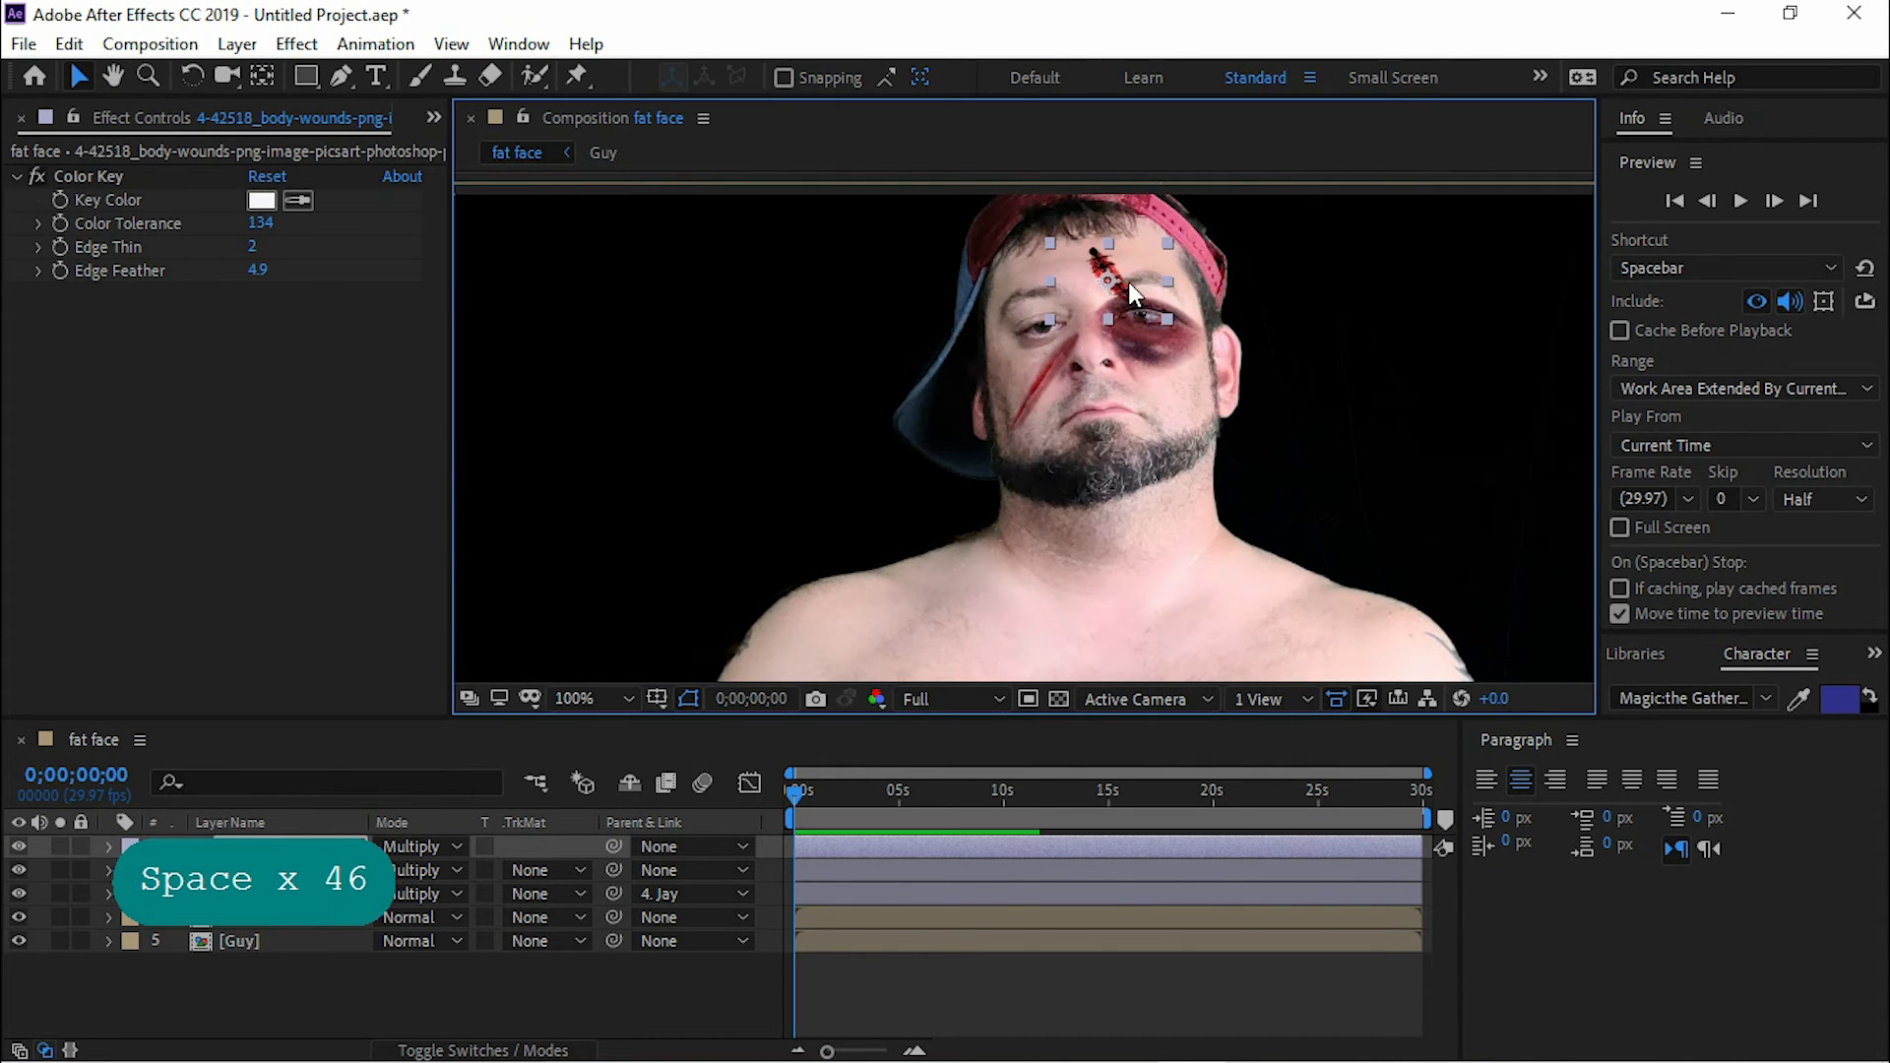
{"action": "key", "text": "w"}
{"action": "left_click_drag", "start_coordinate": [1128, 286], "coordinate": [1139, 232]}
{"action": "key", "text": "v"}
{"action": "left_click", "coordinate": [1195, 568]}
Step: Parent the stitched wound and scar 1 layers to the Jay layer
{"action": "scroll", "coordinate": [870, 531], "scroll_direction": "down", "scroll_amount": 4}
{"action": "left_click_drag", "start_coordinate": [870, 532], "coordinate": [1091, 339]}
{"action": "left_click_drag", "start_coordinate": [613, 869], "coordinate": [286, 919]}
Step: Turn the three wound layers and the Jay and Guy layers into 3D layers
{"action": "key", "text": "F4"}
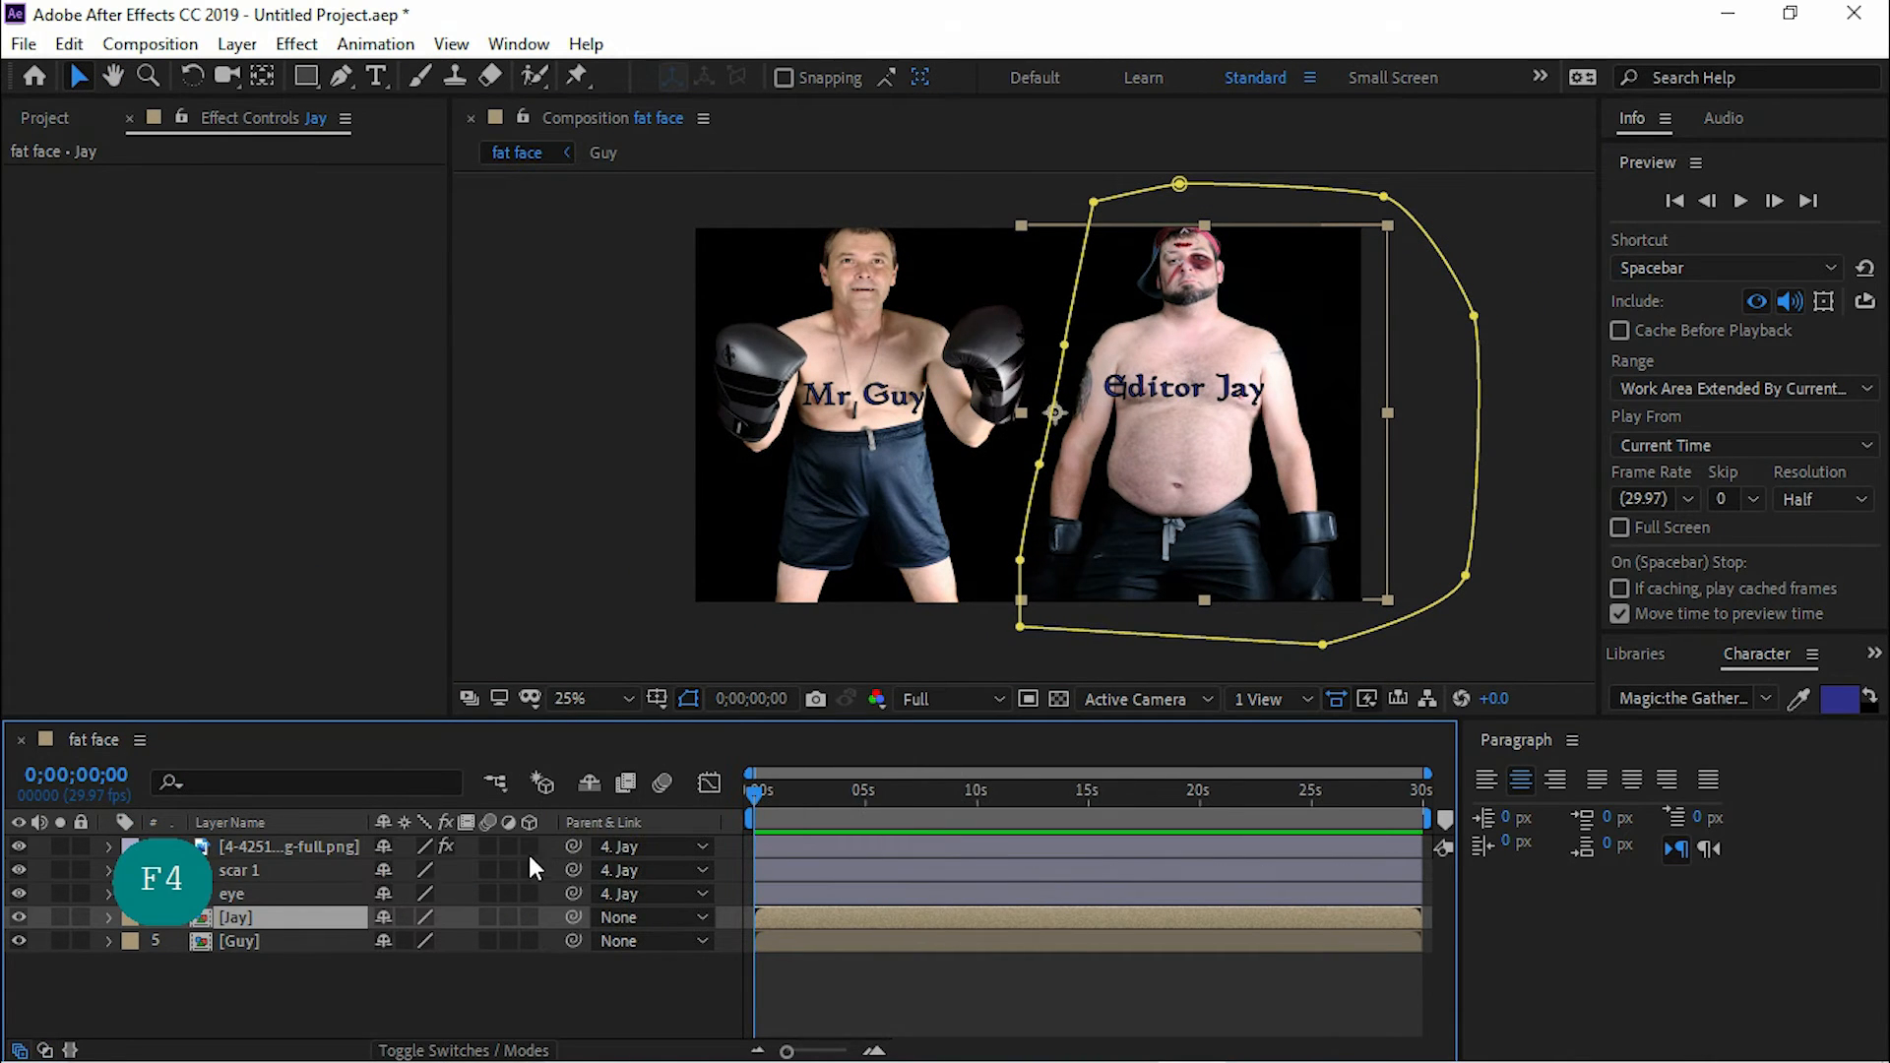
{"action": "left_click_drag", "start_coordinate": [531, 847], "coordinate": [531, 940]}
{"action": "left_click", "coordinate": [580, 610]}
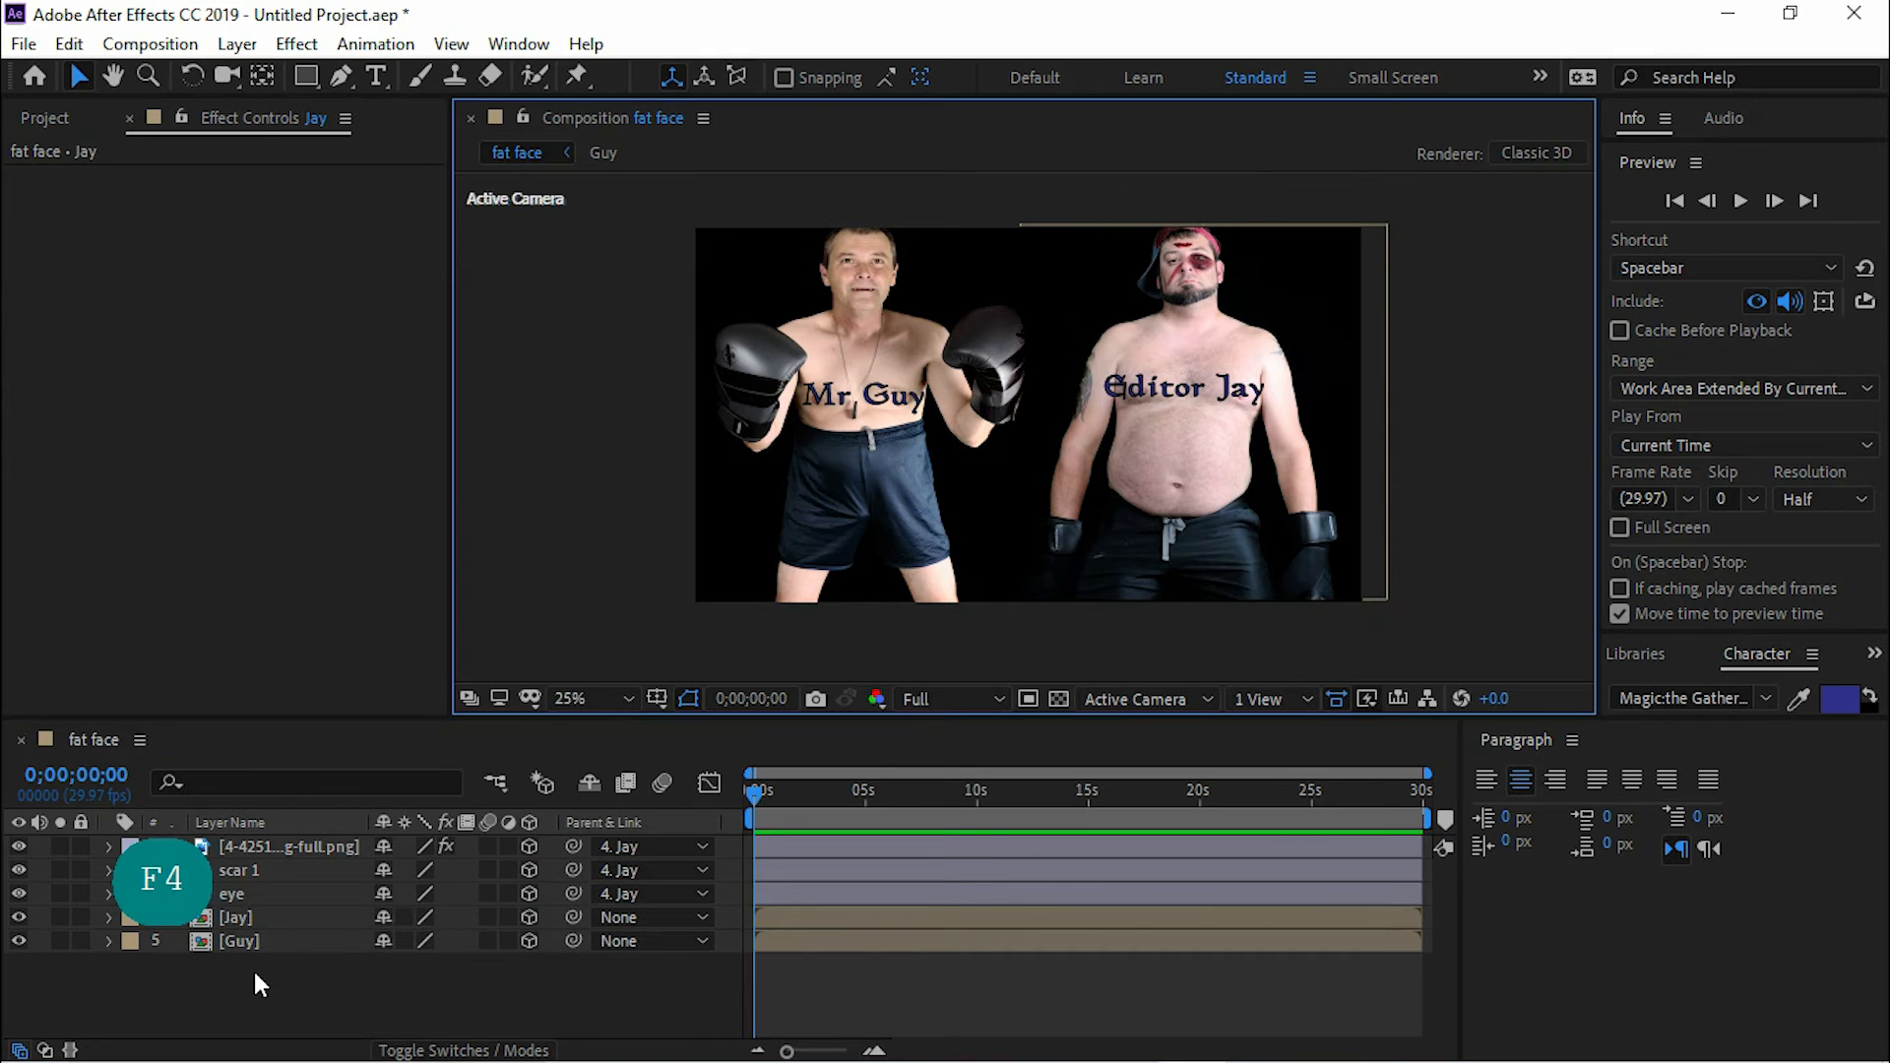
Step: Add a Medium Gray-Blue solid, place it at the bottom of the layer stack and make it 3D
{"action": "right_click", "coordinate": [241, 984]}
{"action": "left_click", "coordinate": [675, 751]}
{"action": "left_click", "coordinate": [1033, 784]}
{"action": "left_click_drag", "start_coordinate": [286, 847], "coordinate": [299, 994]}
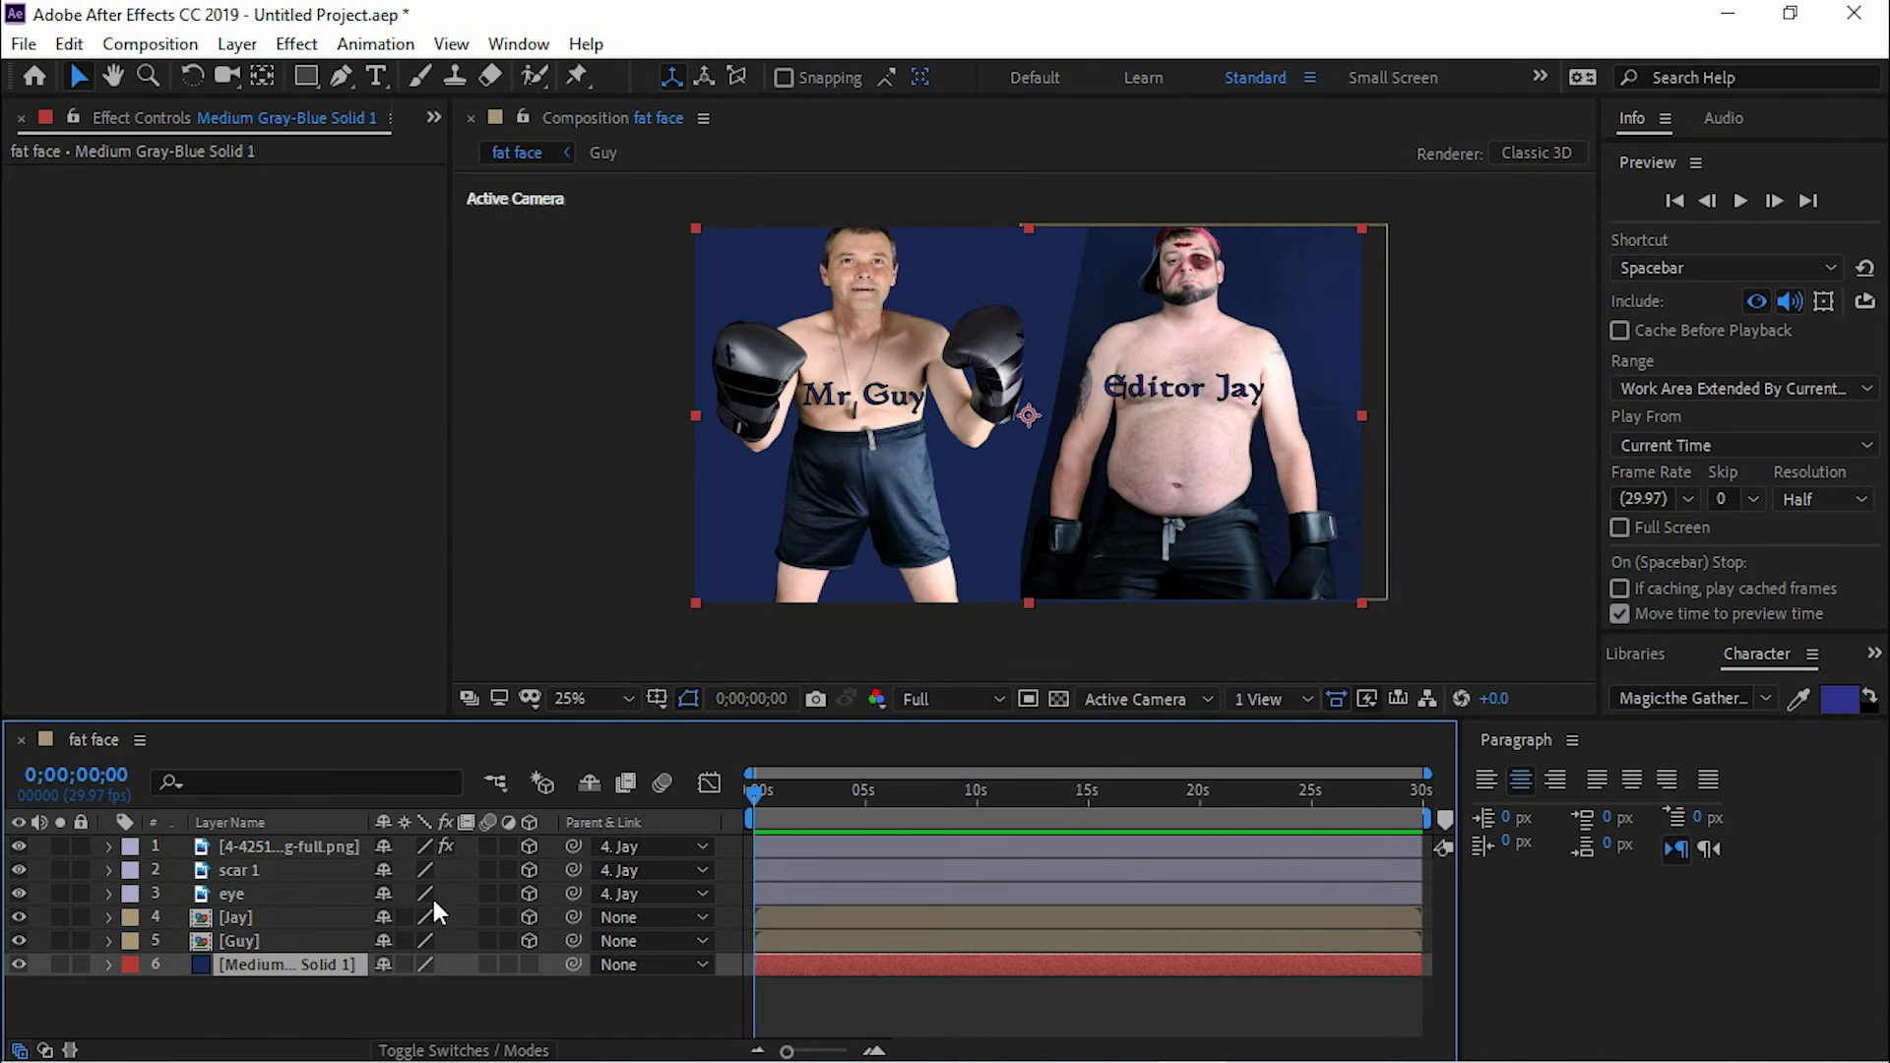
{"action": "left_click", "coordinate": [528, 964]}
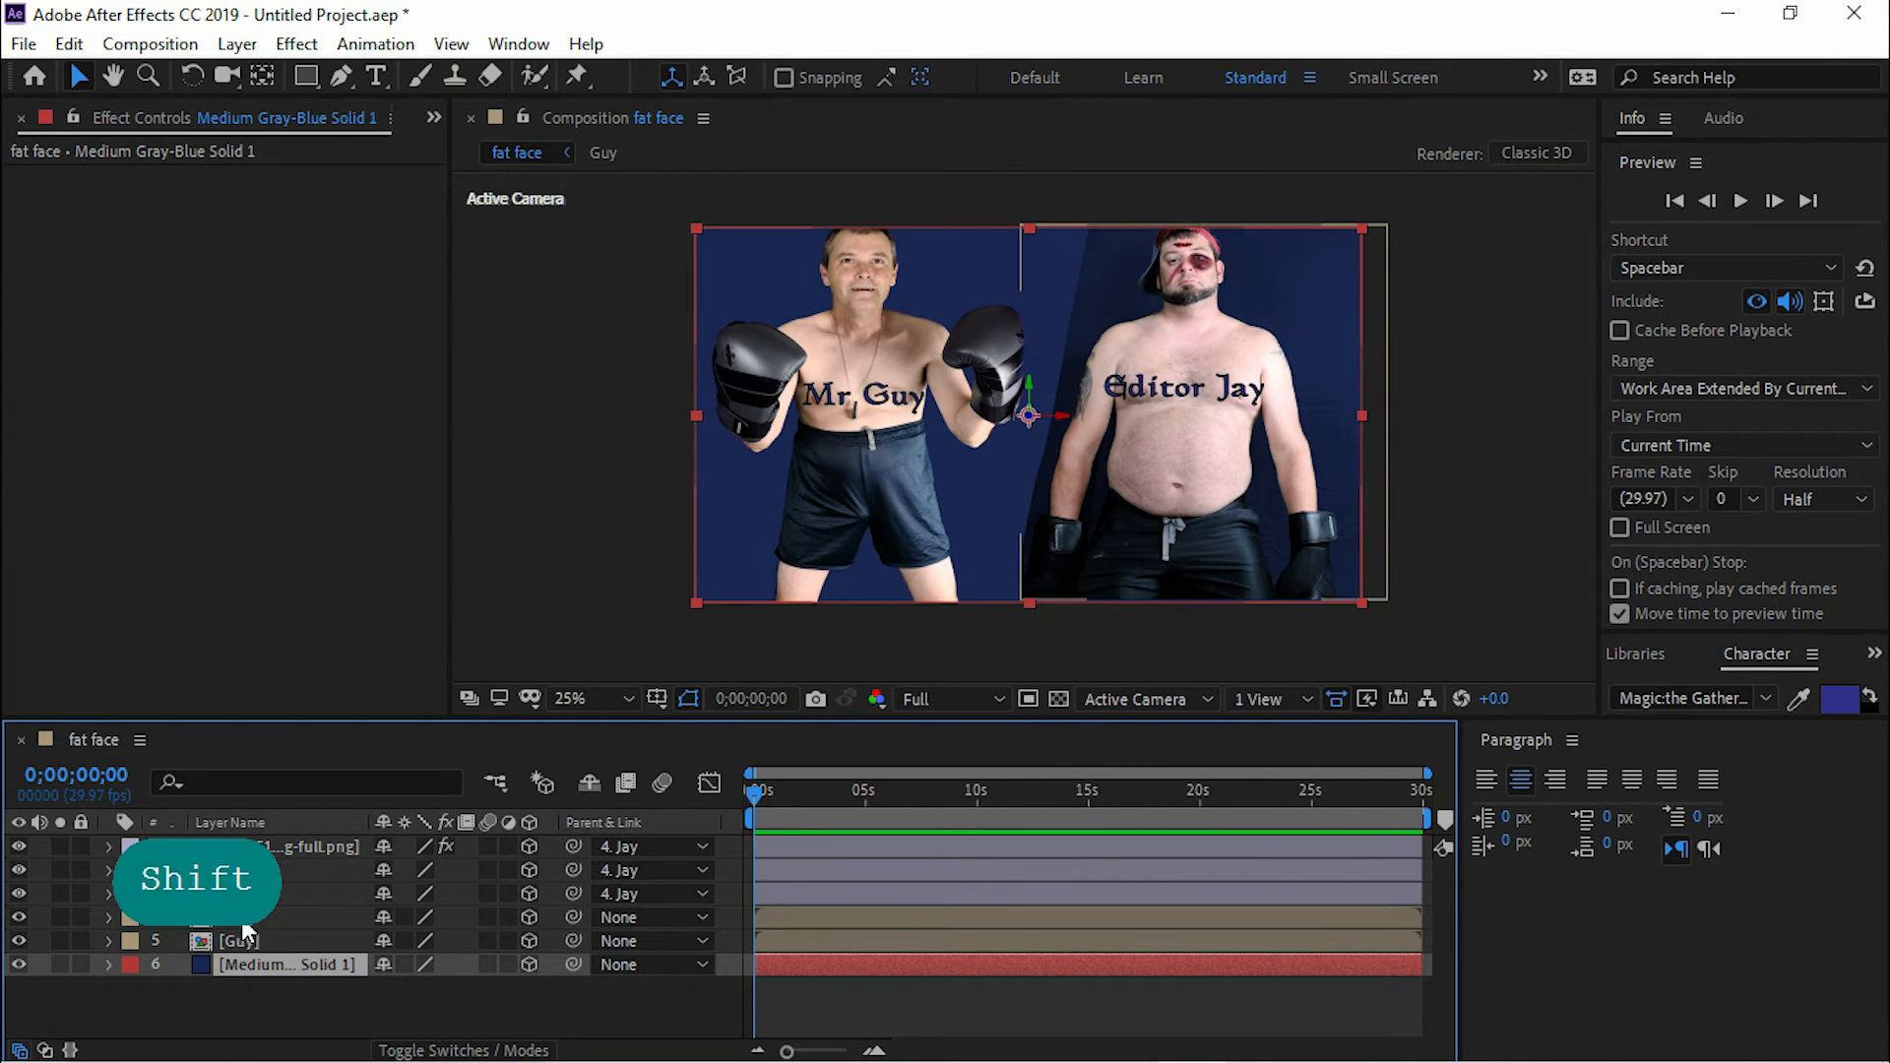
Step: Set the Keylight Screen Gain of the Ed J layer in the Jay composition to 143, then return to fat face
{"action": "double_click", "coordinate": [241, 922]}
{"action": "left_click", "coordinate": [272, 846]}
{"action": "left_click", "coordinate": [268, 872]}
{"action": "left_click", "coordinate": [308, 369]}
{"action": "left_click", "coordinate": [79, 742]}
Step: Scale up the gray-blue background solid so it extends past the frame edges on all sides
{"action": "left_click", "coordinate": [324, 966]}
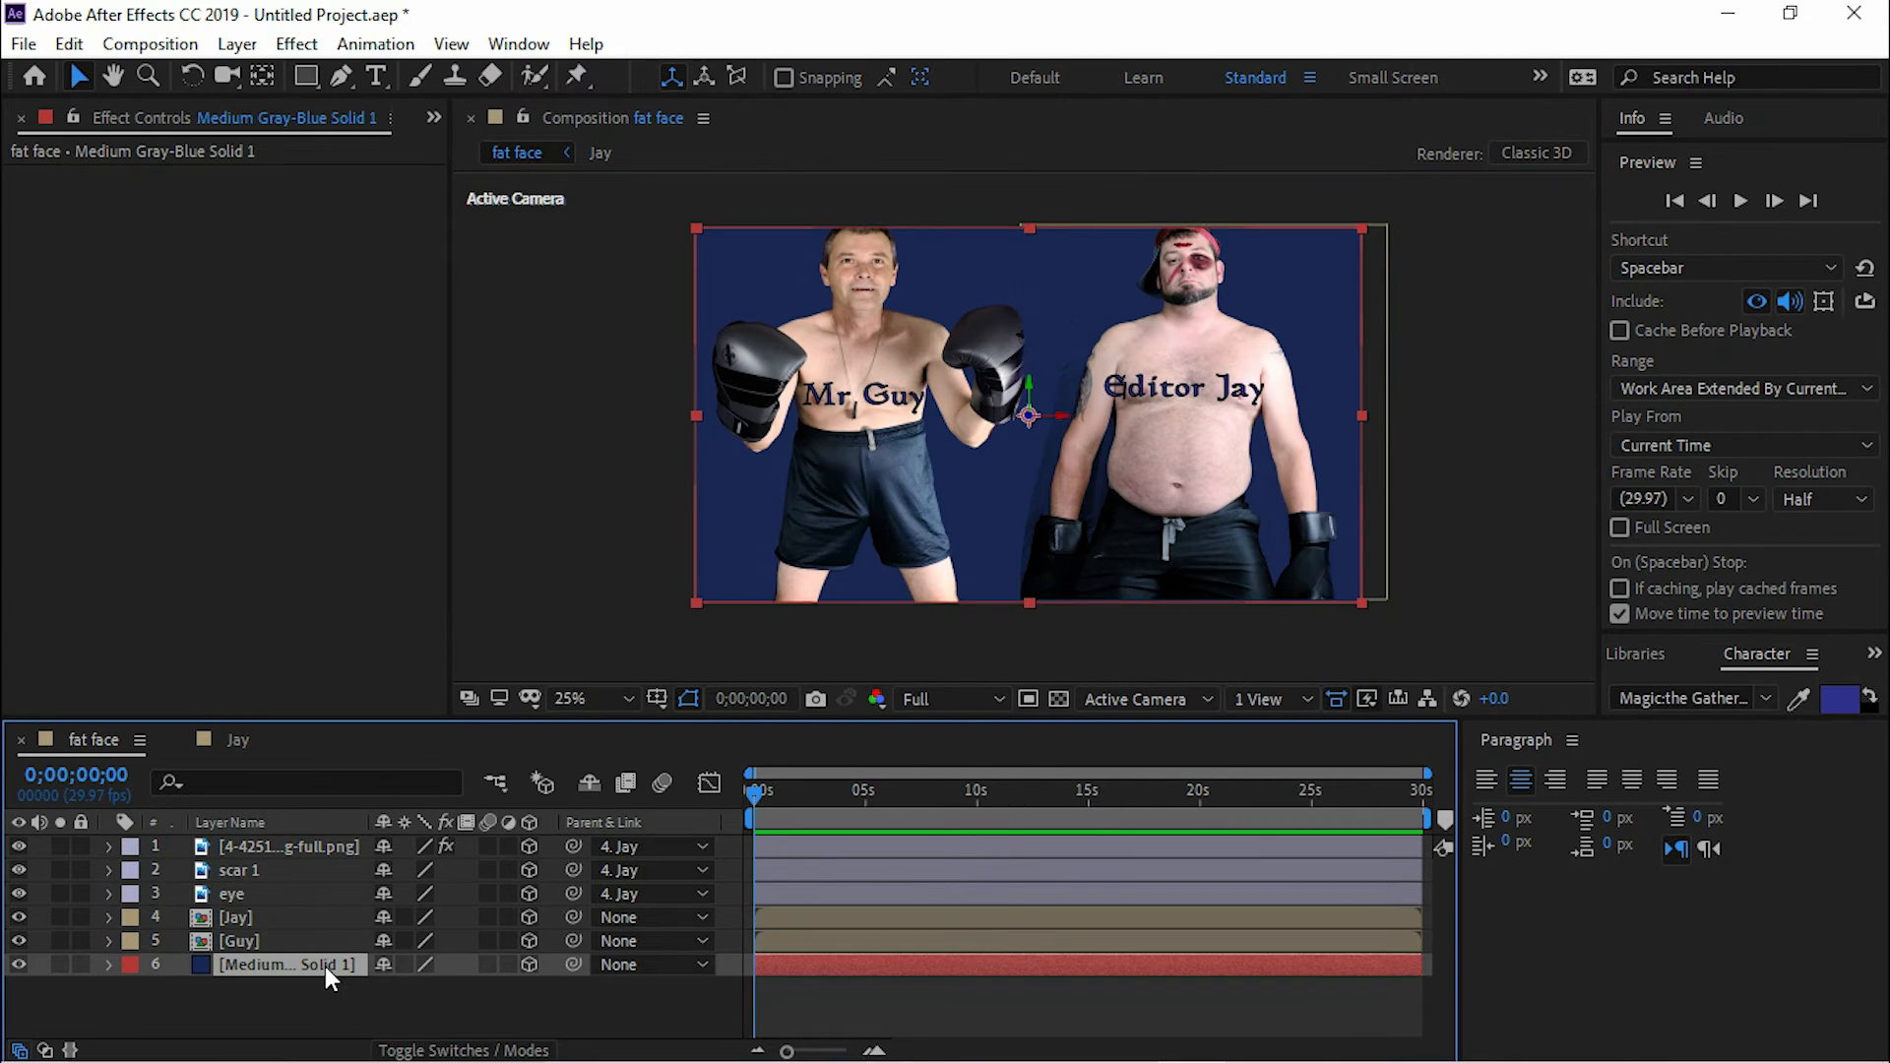
{"action": "left_click_drag", "start_coordinate": [1028, 420], "coordinate": [561, 603]}
{"action": "left_click_drag", "start_coordinate": [987, 439], "coordinate": [677, 637]}
Step: Set the Ed J layer's Keylight Screen Gain to 222 in the Jay composition and return to fat face
{"action": "left_click", "coordinate": [232, 739]}
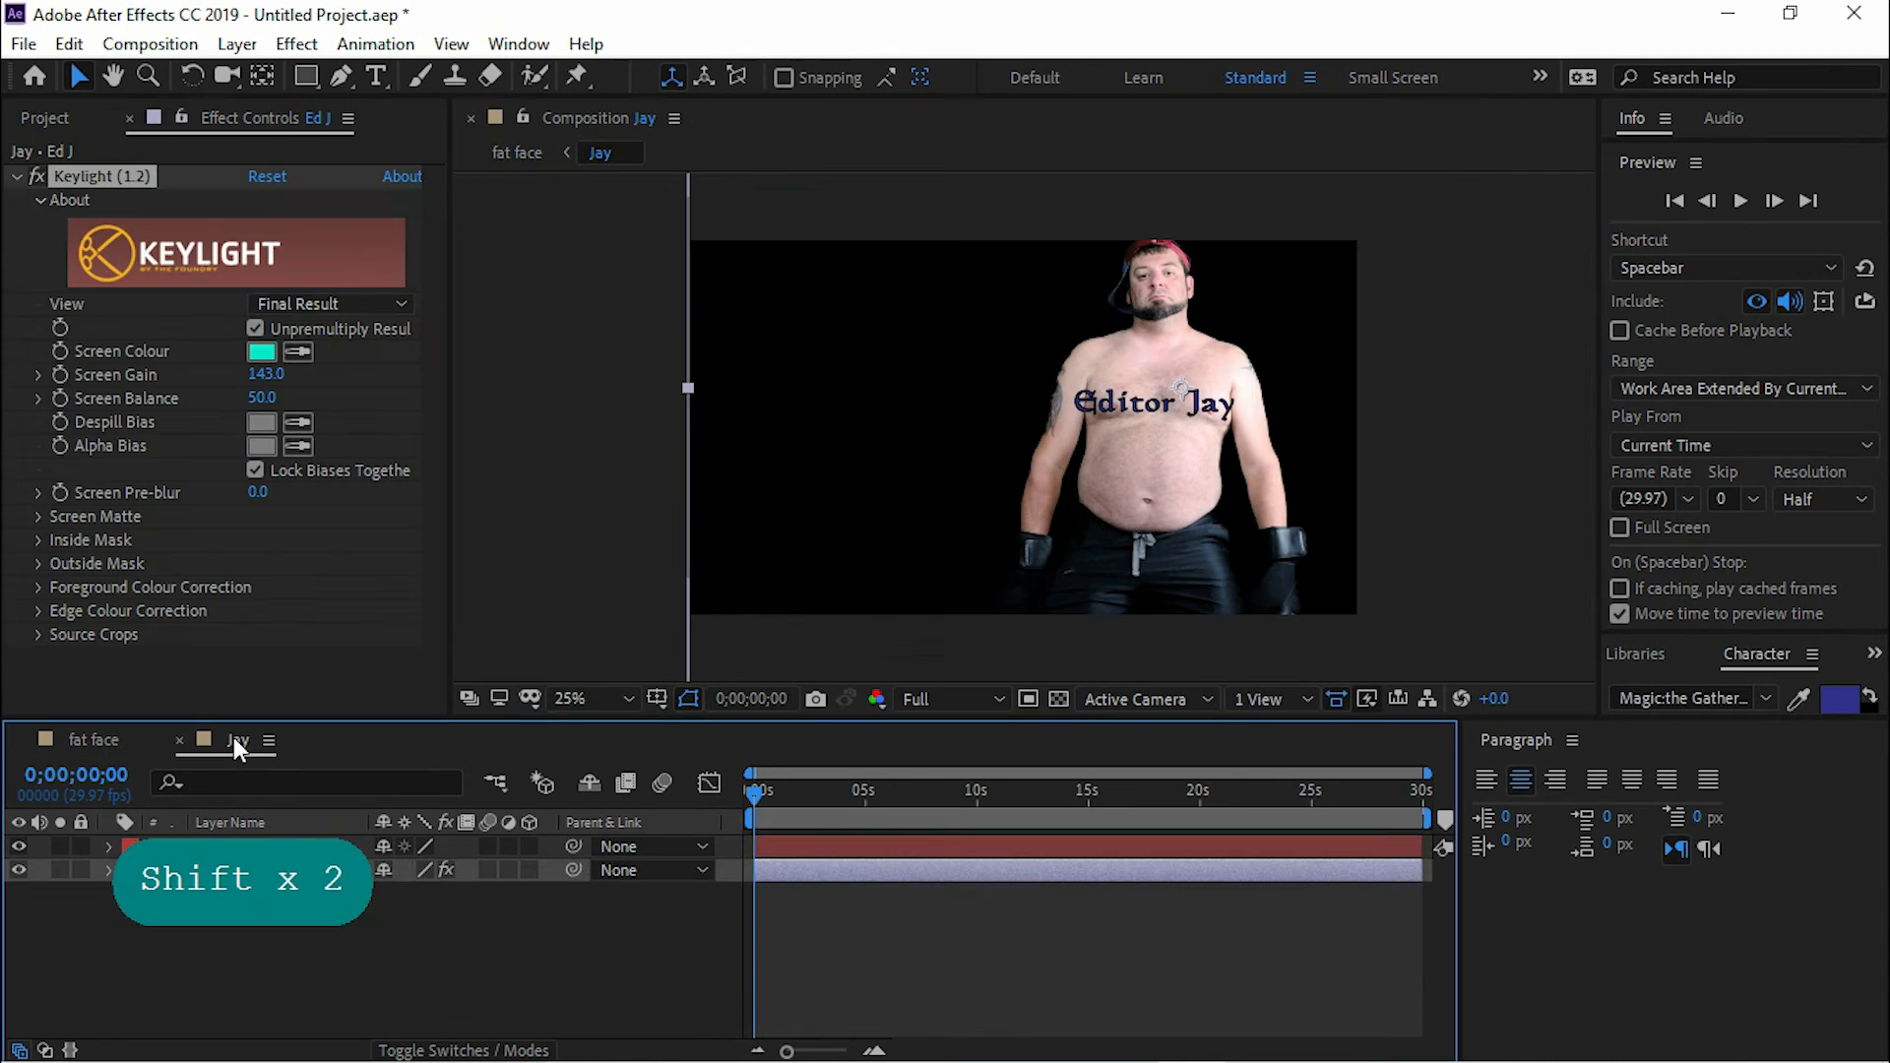
{"action": "left_click", "coordinate": [246, 740]}
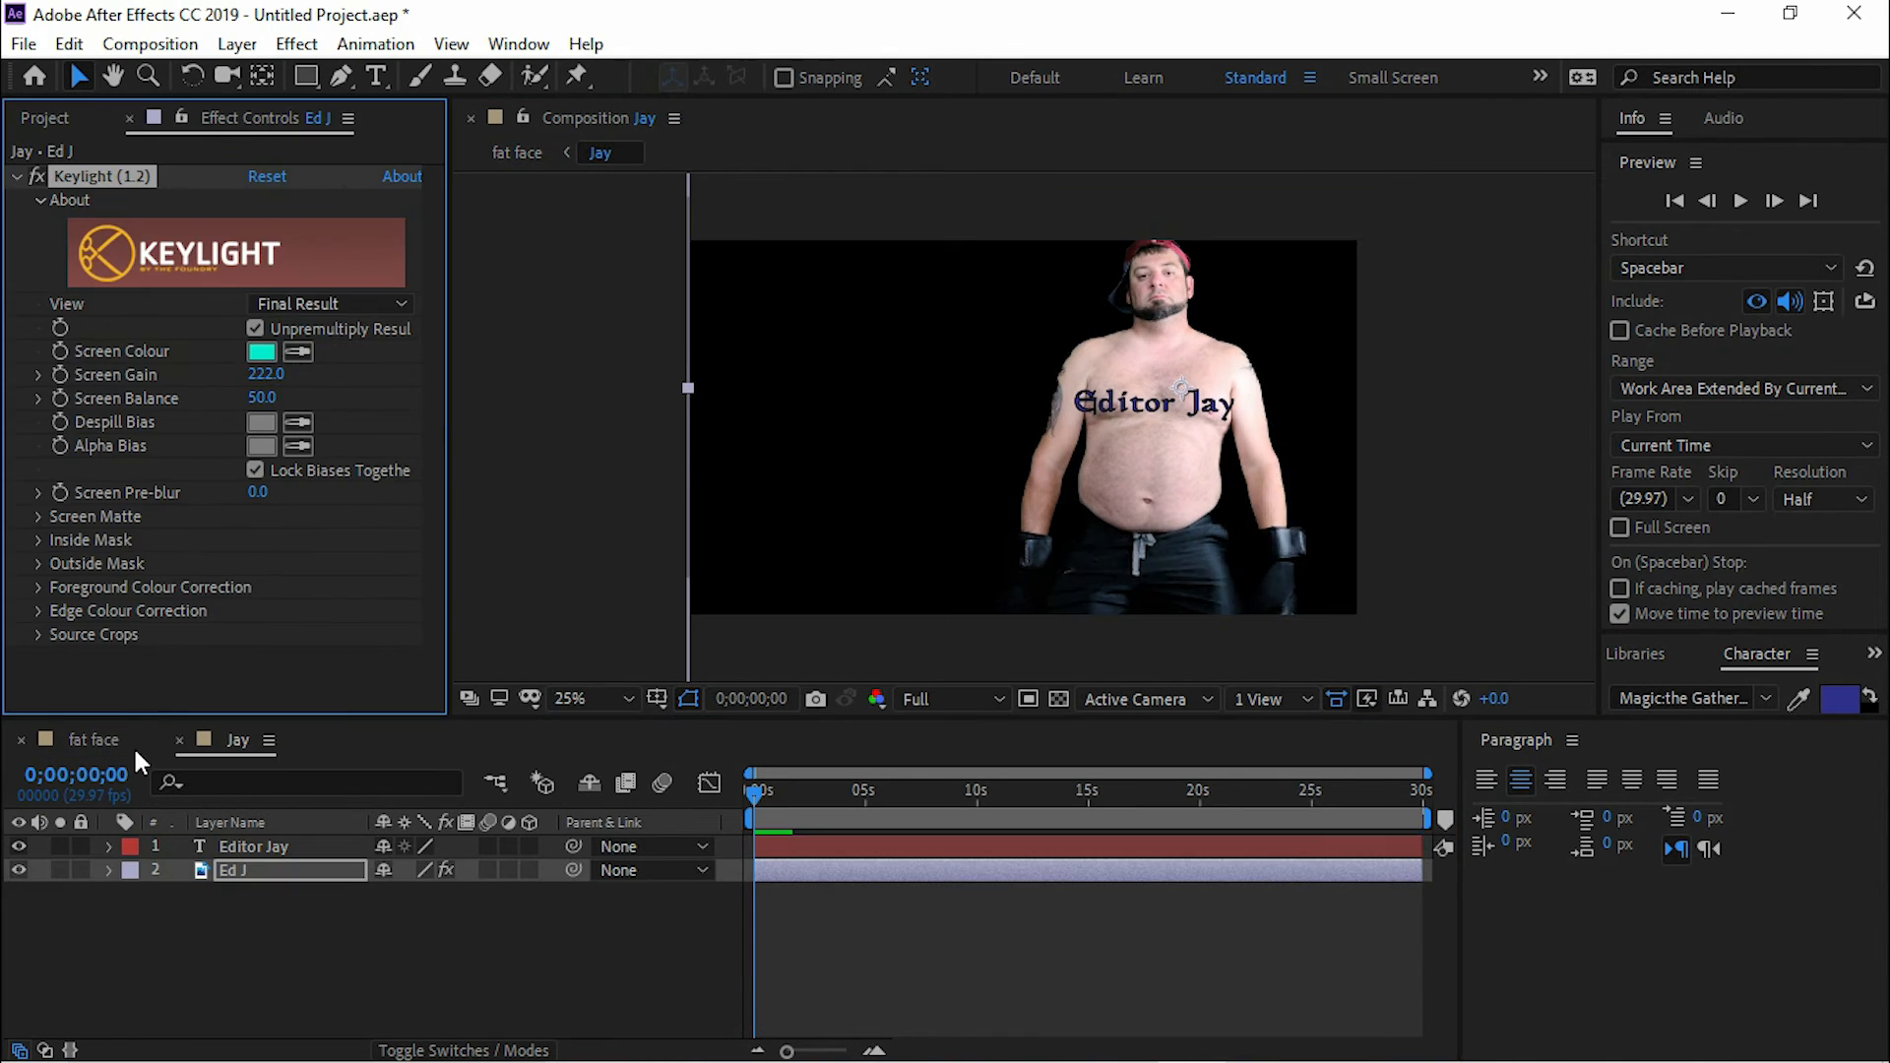
{"action": "left_click", "coordinate": [116, 743]}
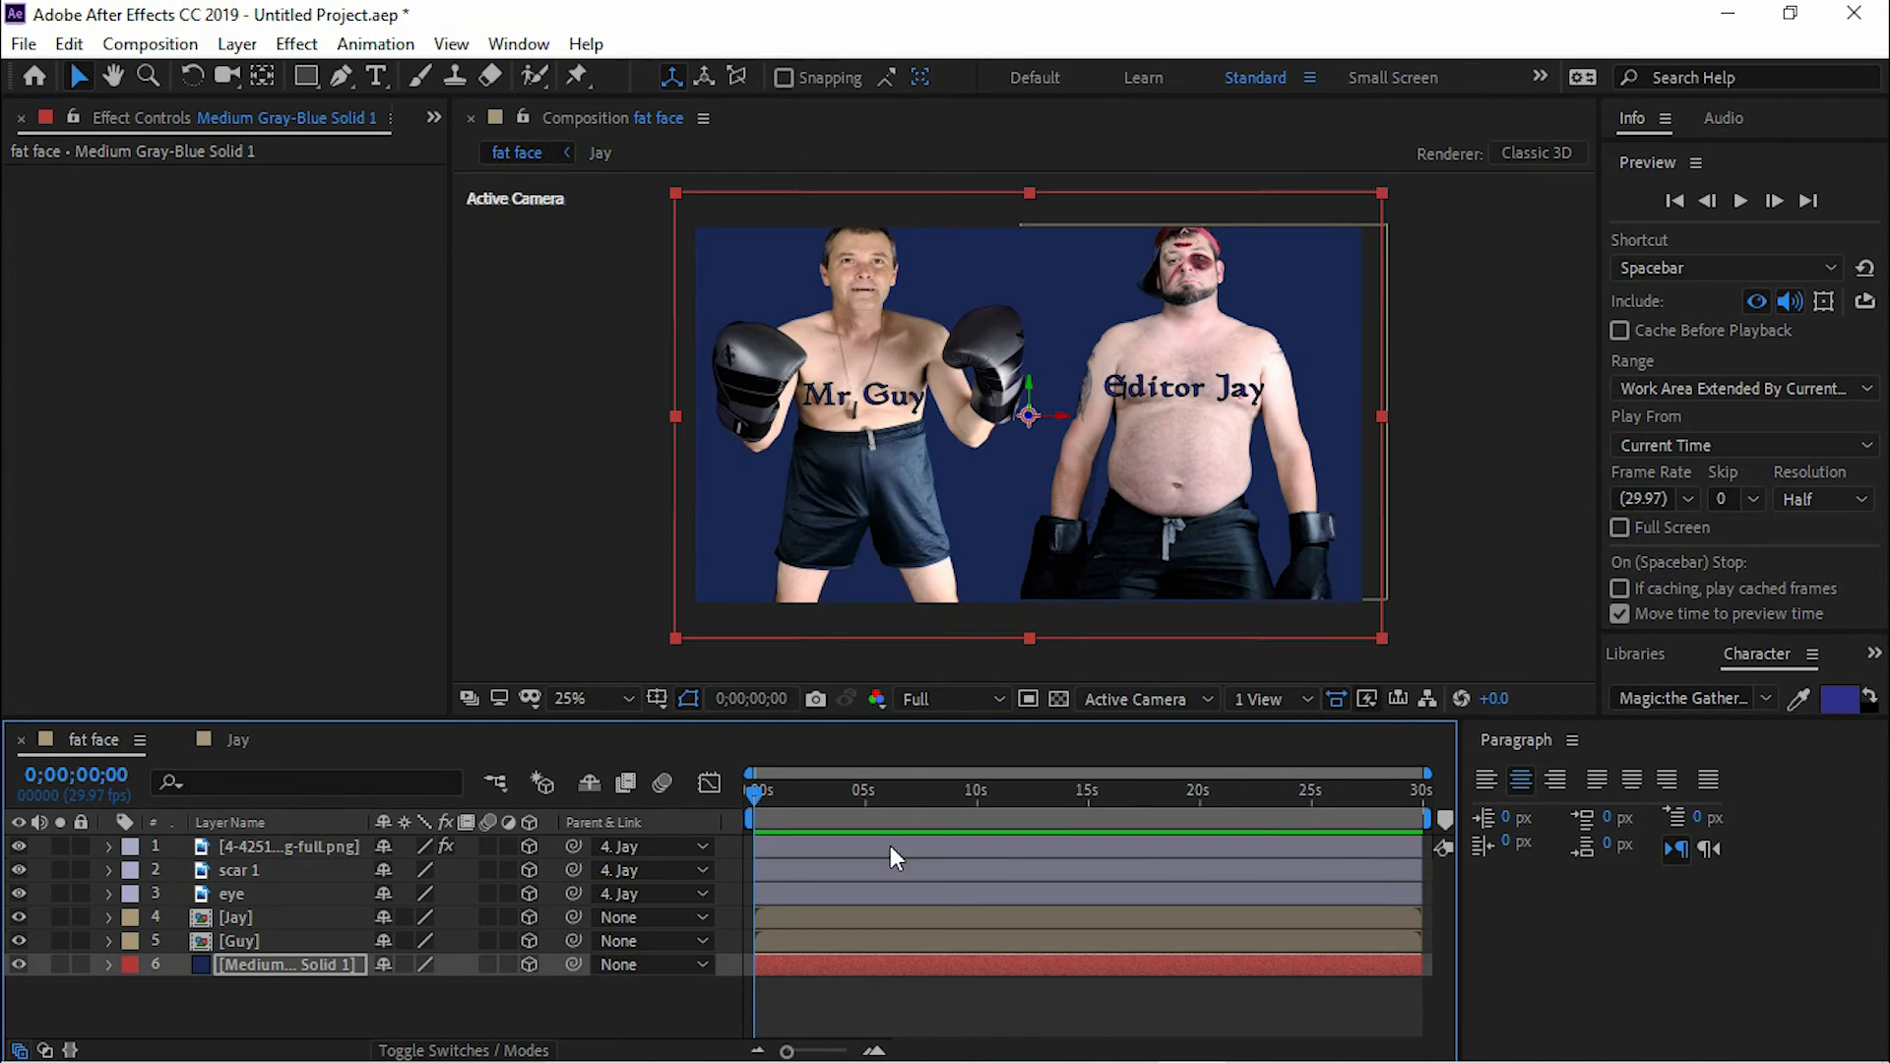
Step: Apply the Gradient Ramp effect to the gray-blue background solid
{"action": "left_click", "coordinate": [299, 969]}
{"action": "key", "text": "ctrl+space"}
{"action": "type", "text": "ramp"}
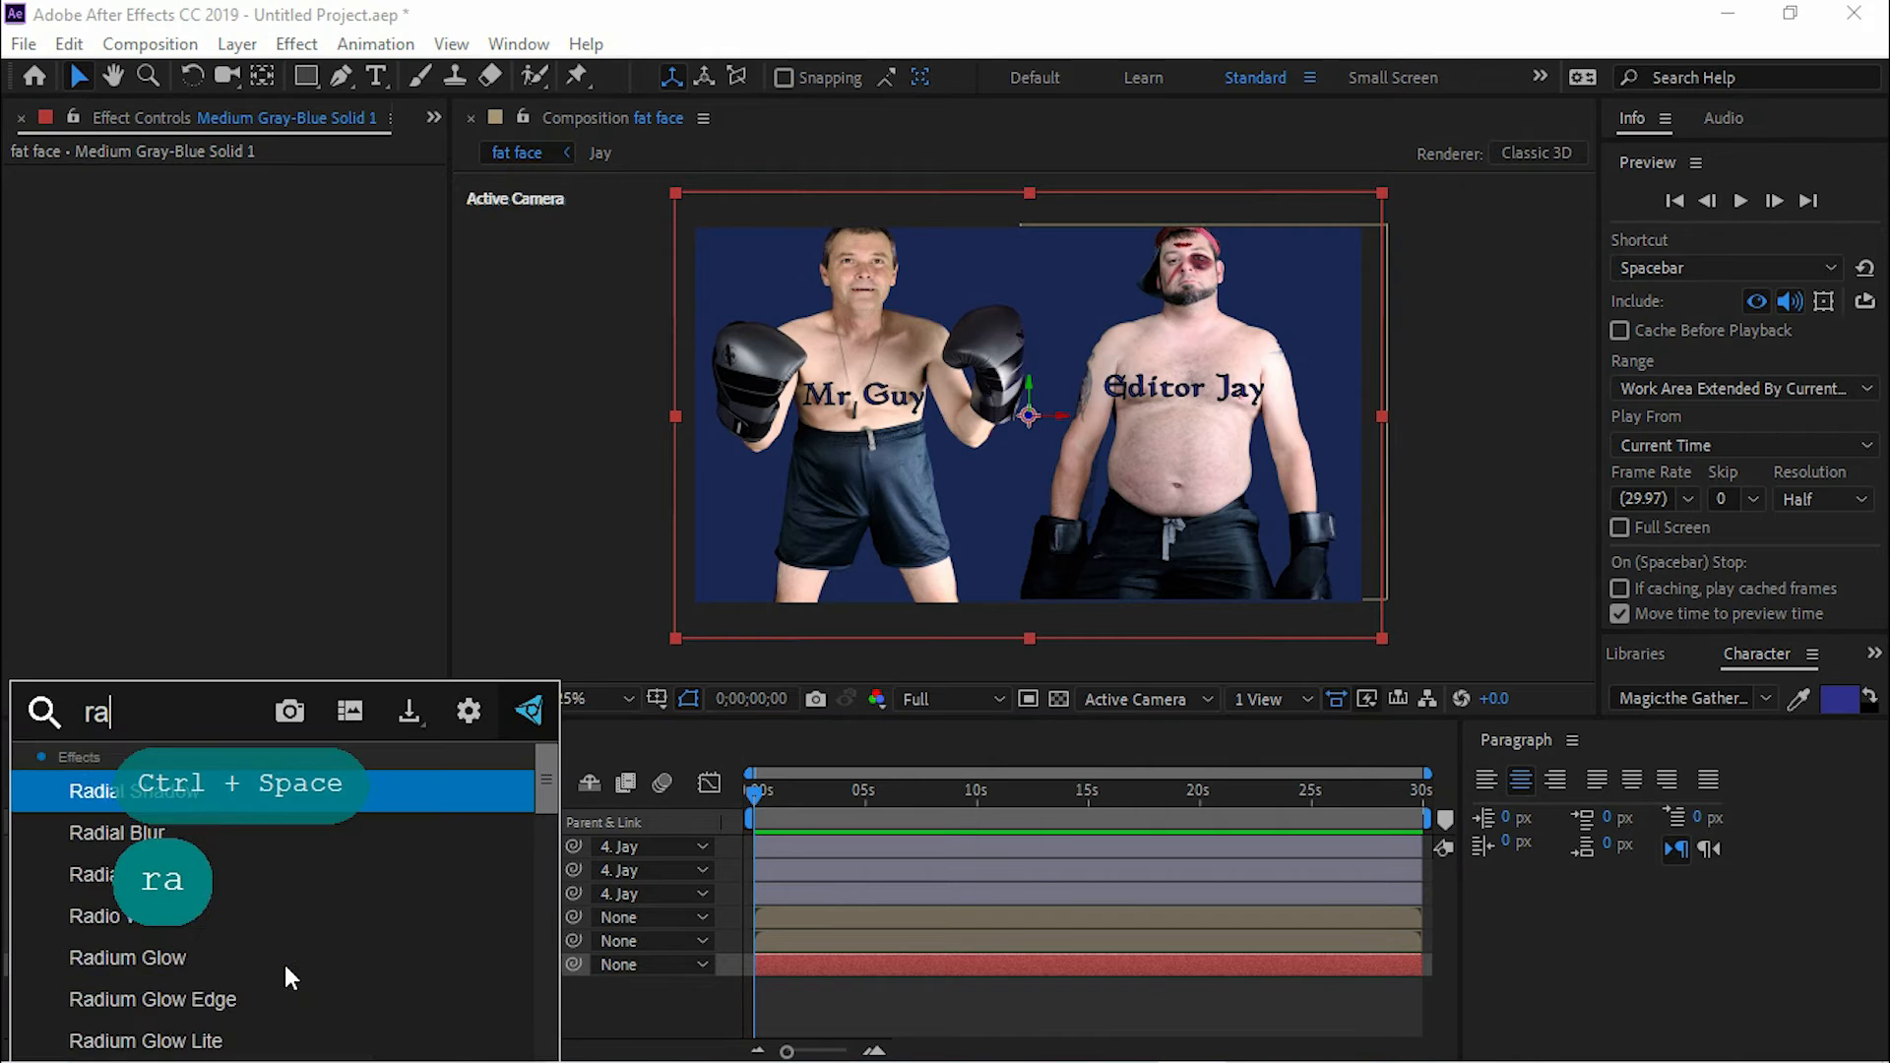
{"action": "key", "text": "Return"}
Step: Set the gradient's Start Color to bright blue and its Ramp Shape to Radial Ramp
{"action": "left_click", "coordinate": [260, 223]}
{"action": "left_click", "coordinate": [1000, 491]}
{"action": "left_click", "coordinate": [945, 417]}
{"action": "left_click", "coordinate": [1220, 376]}
{"action": "left_click", "coordinate": [332, 294]}
{"action": "left_click", "coordinate": [338, 357]}
Step: Place the ramp's start near the frame center at 967.5, 537.6 and its end far below the frame at 1027.8, 2209.0
{"action": "left_click_drag", "start_coordinate": [1028, 191], "coordinate": [1030, 415]}
{"action": "scroll", "coordinate": [1029, 637], "scroll_direction": "down", "scroll_amount": 1}
{"action": "left_click_drag", "start_coordinate": [1027, 532], "coordinate": [1038, 764]}
{"action": "scroll", "coordinate": [974, 641], "scroll_direction": "up", "scroll_amount": 3}
{"action": "scroll", "coordinate": [879, 635], "scroll_direction": "down", "scroll_amount": 2}
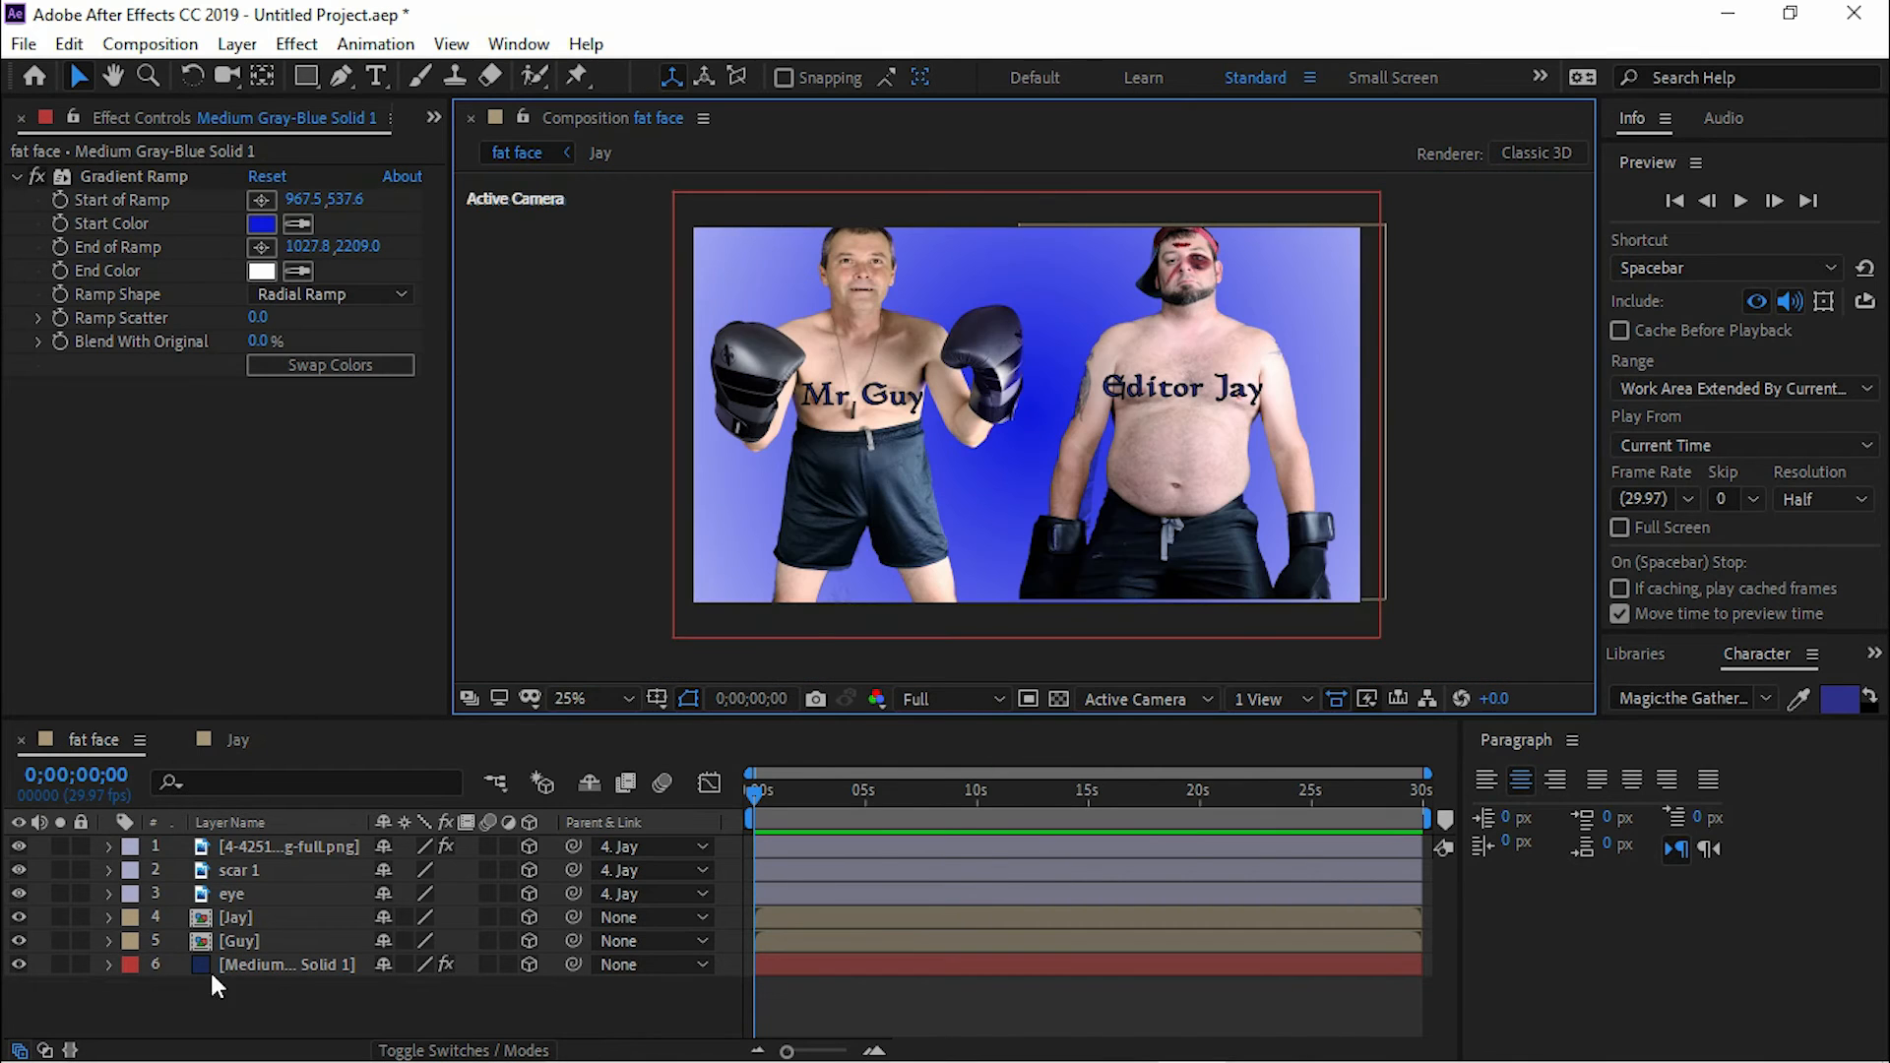
Step: Add a camera to the fat face composition
{"action": "left_click", "coordinate": [285, 964]}
{"action": "right_click", "coordinate": [520, 566]}
{"action": "left_click", "coordinate": [936, 592]}
{"action": "left_click", "coordinate": [283, 854]}
Step: Add a Point light with a cyan-blue color to the composition
{"action": "right_click", "coordinate": [531, 431]}
{"action": "mouse_move", "coordinate": [640, 450]}
{"action": "left_click", "coordinate": [936, 554]}
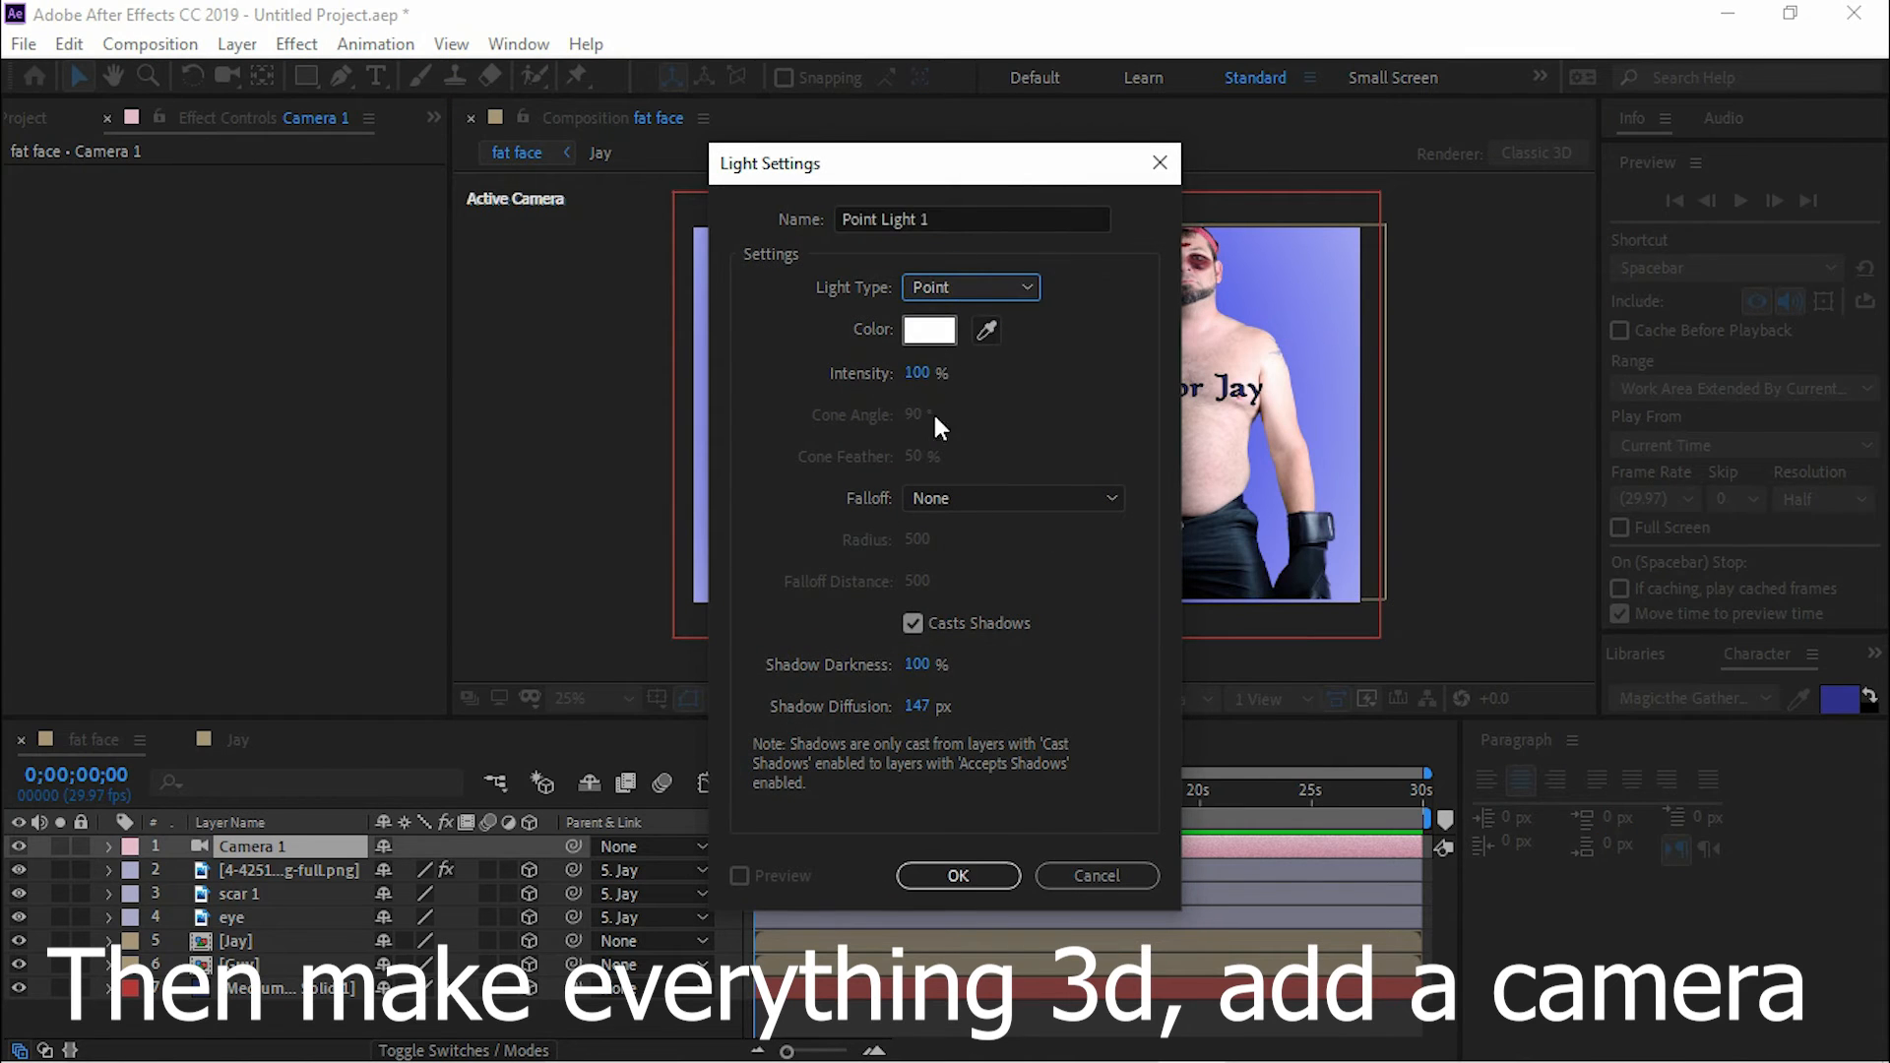
{"action": "left_click", "coordinate": [929, 330]}
{"action": "left_click", "coordinate": [1000, 533]}
{"action": "left_click_drag", "start_coordinate": [890, 542], "coordinate": [933, 448]}
{"action": "left_click", "coordinate": [1222, 376]}
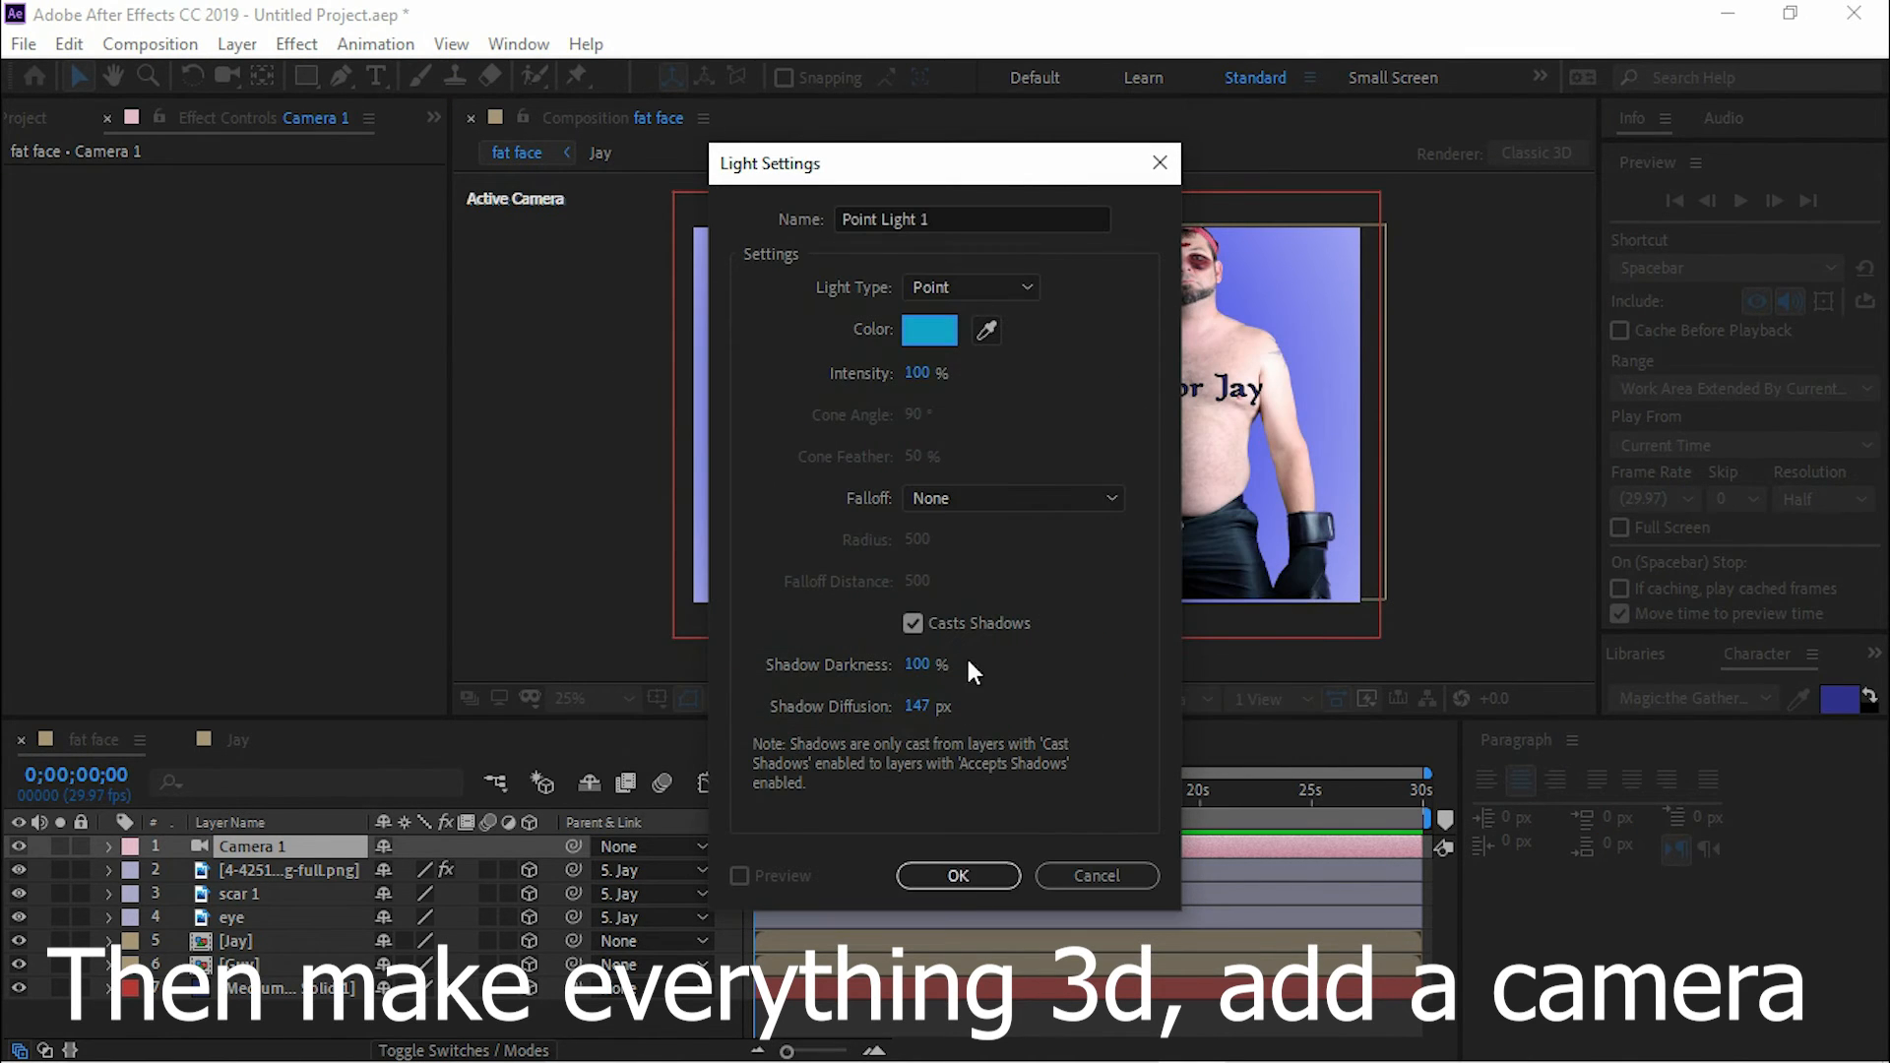
{"action": "left_click", "coordinate": [956, 875]}
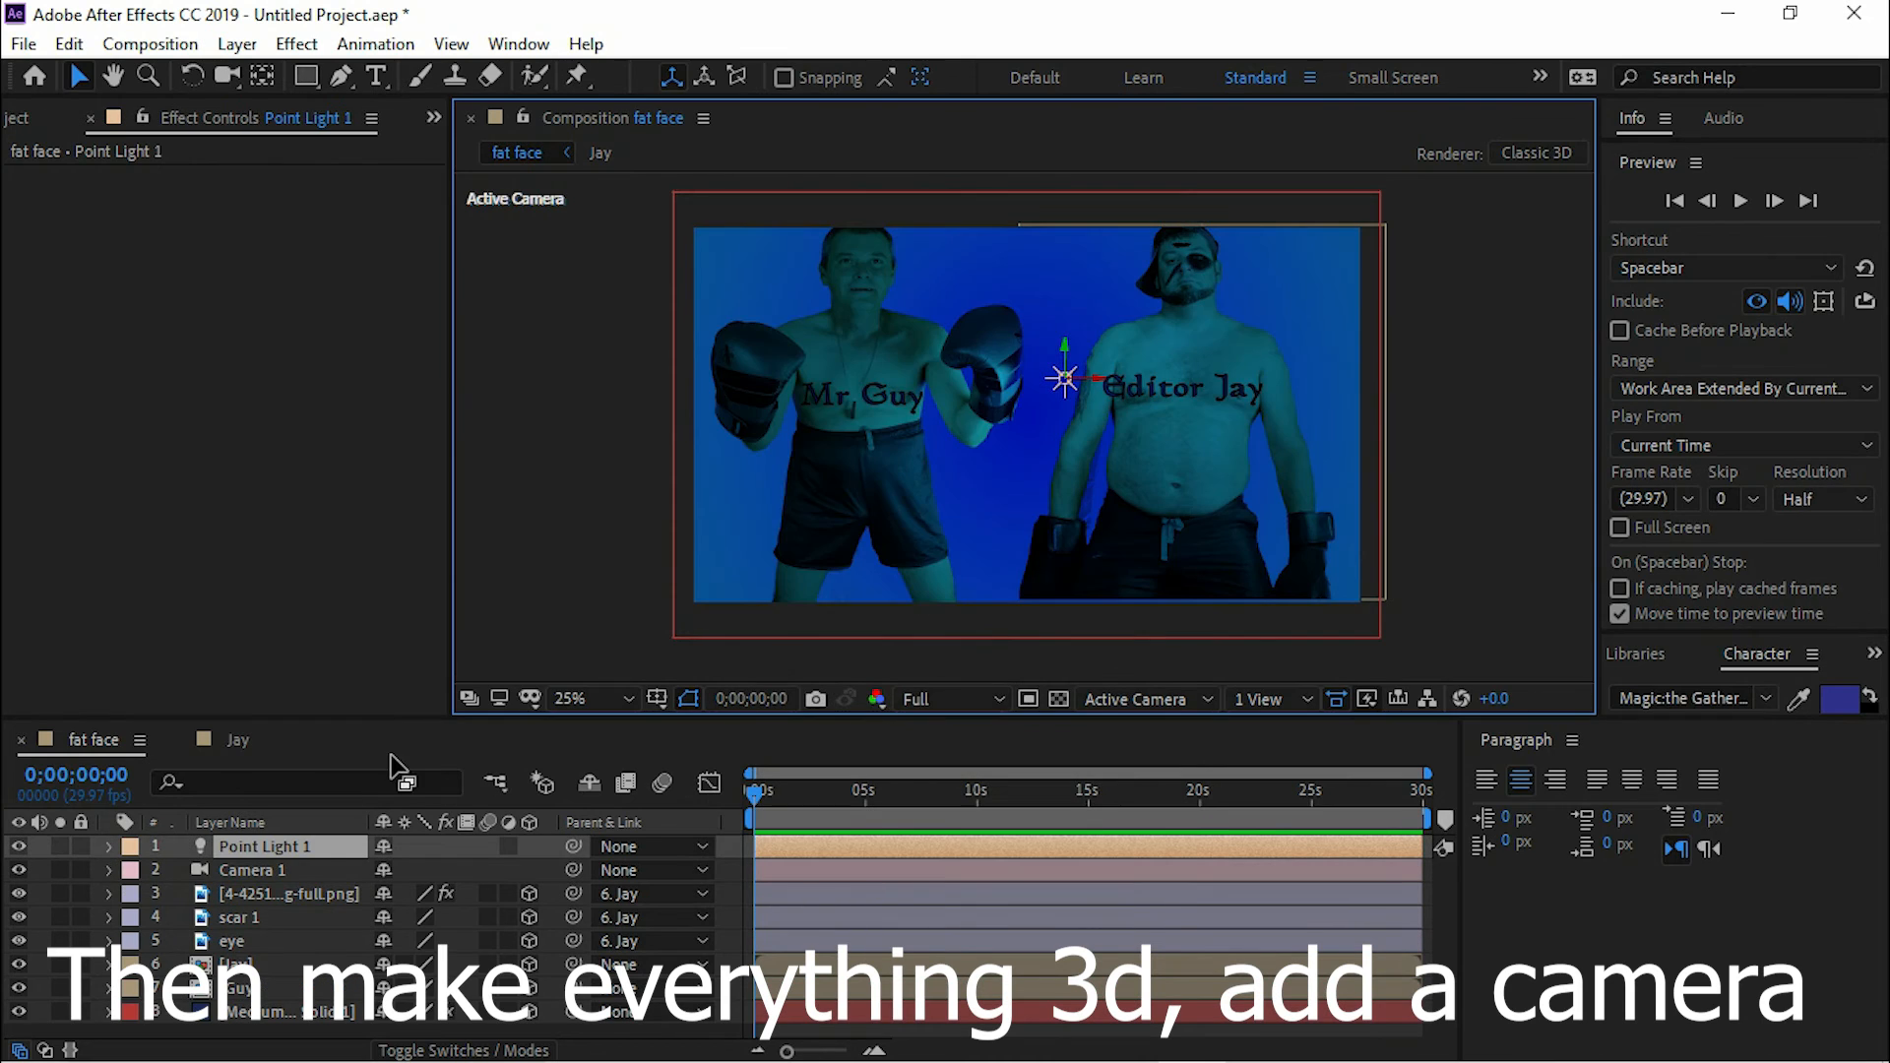
Step: Change the point light's color to a near-white tint
{"action": "double_click", "coordinate": [295, 847]}
{"action": "left_click", "coordinate": [929, 330]}
{"action": "left_click", "coordinate": [646, 388]}
{"action": "left_click", "coordinate": [1218, 372]}
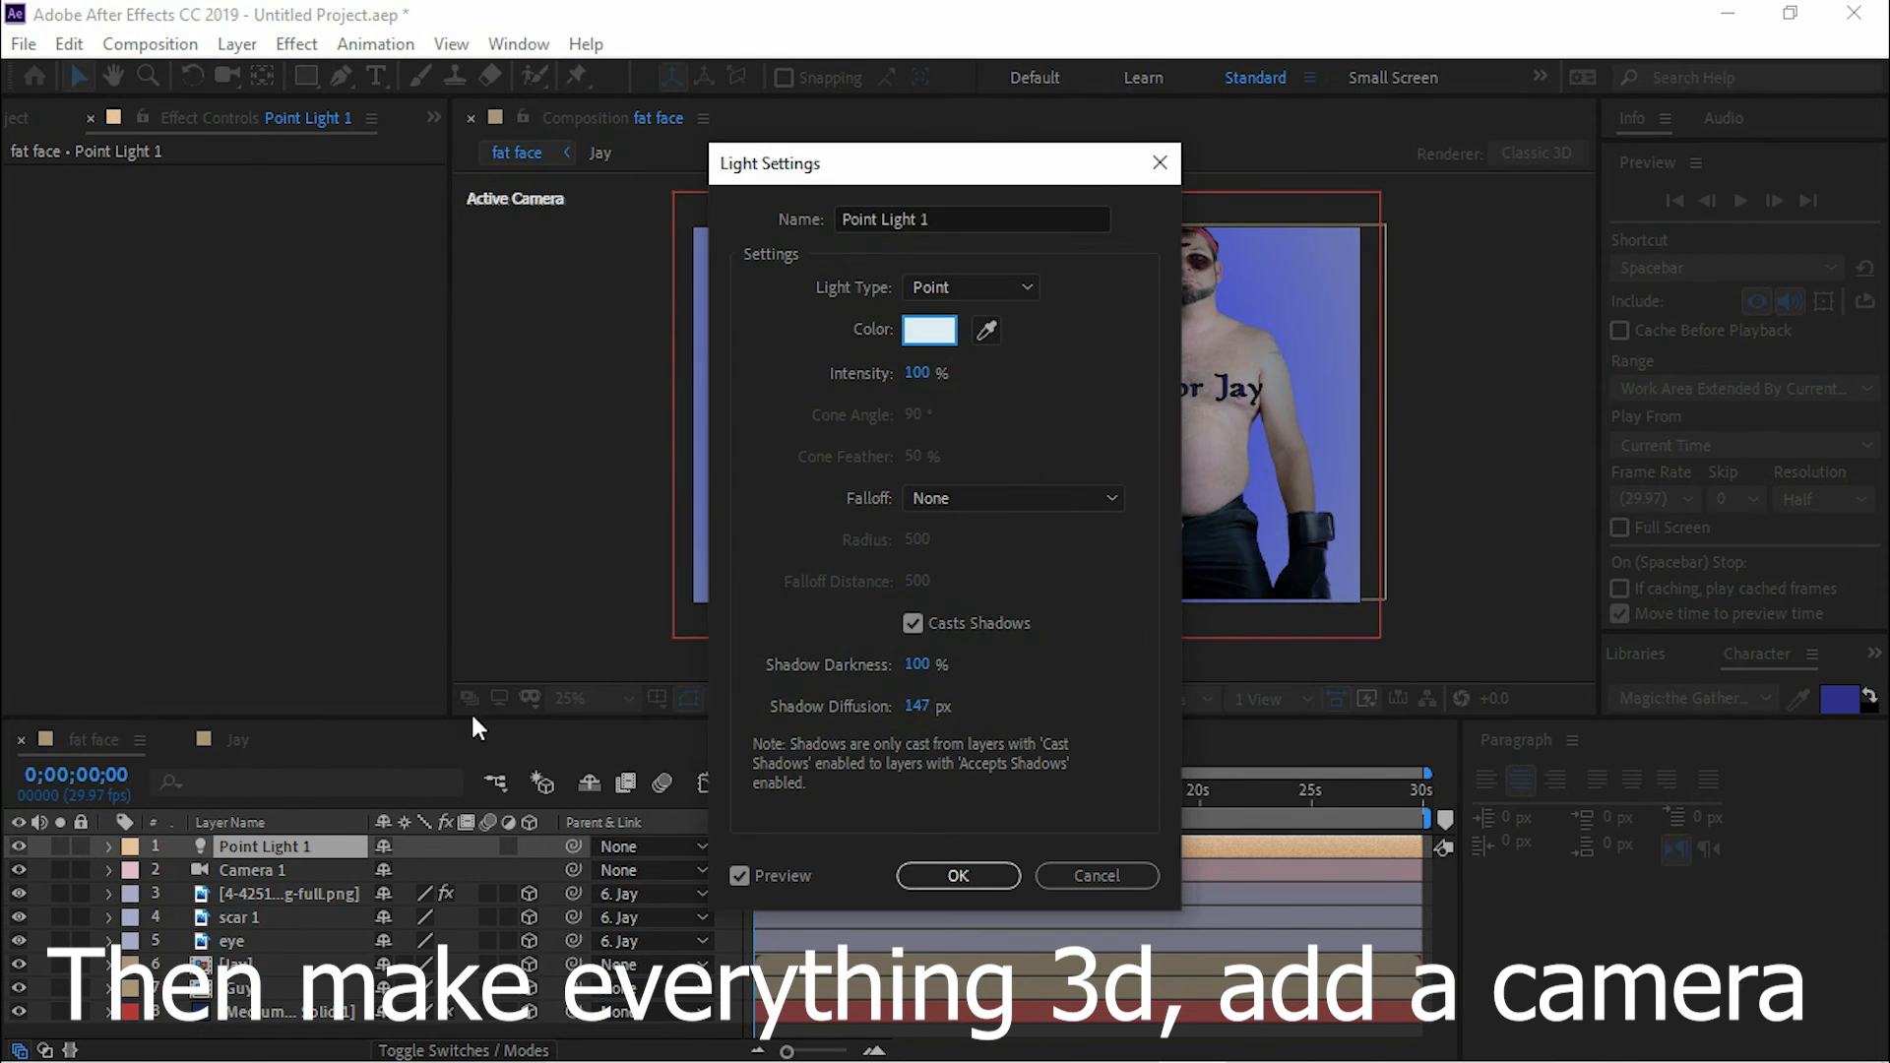
{"action": "left_click", "coordinate": [974, 876]}
Step: Turn on Casts Shadows in the Jay layer's Material Options and collapse the layer's properties
{"action": "left_click", "coordinate": [293, 892]}
{"action": "left_click", "coordinate": [286, 918]}
{"action": "left_click", "coordinate": [273, 966]}
{"action": "right_click", "coordinate": [284, 969]}
{"action": "left_click", "coordinate": [92, 963]}
{"action": "left_click", "coordinate": [108, 964]}
{"action": "scroll", "coordinate": [329, 936], "scroll_direction": "down", "scroll_amount": 2}
{"action": "left_click", "coordinate": [135, 978]}
{"action": "scroll", "coordinate": [286, 930], "scroll_direction": "down", "scroll_amount": 3}
{"action": "scroll", "coordinate": [287, 930], "scroll_direction": "up", "scroll_amount": 1}
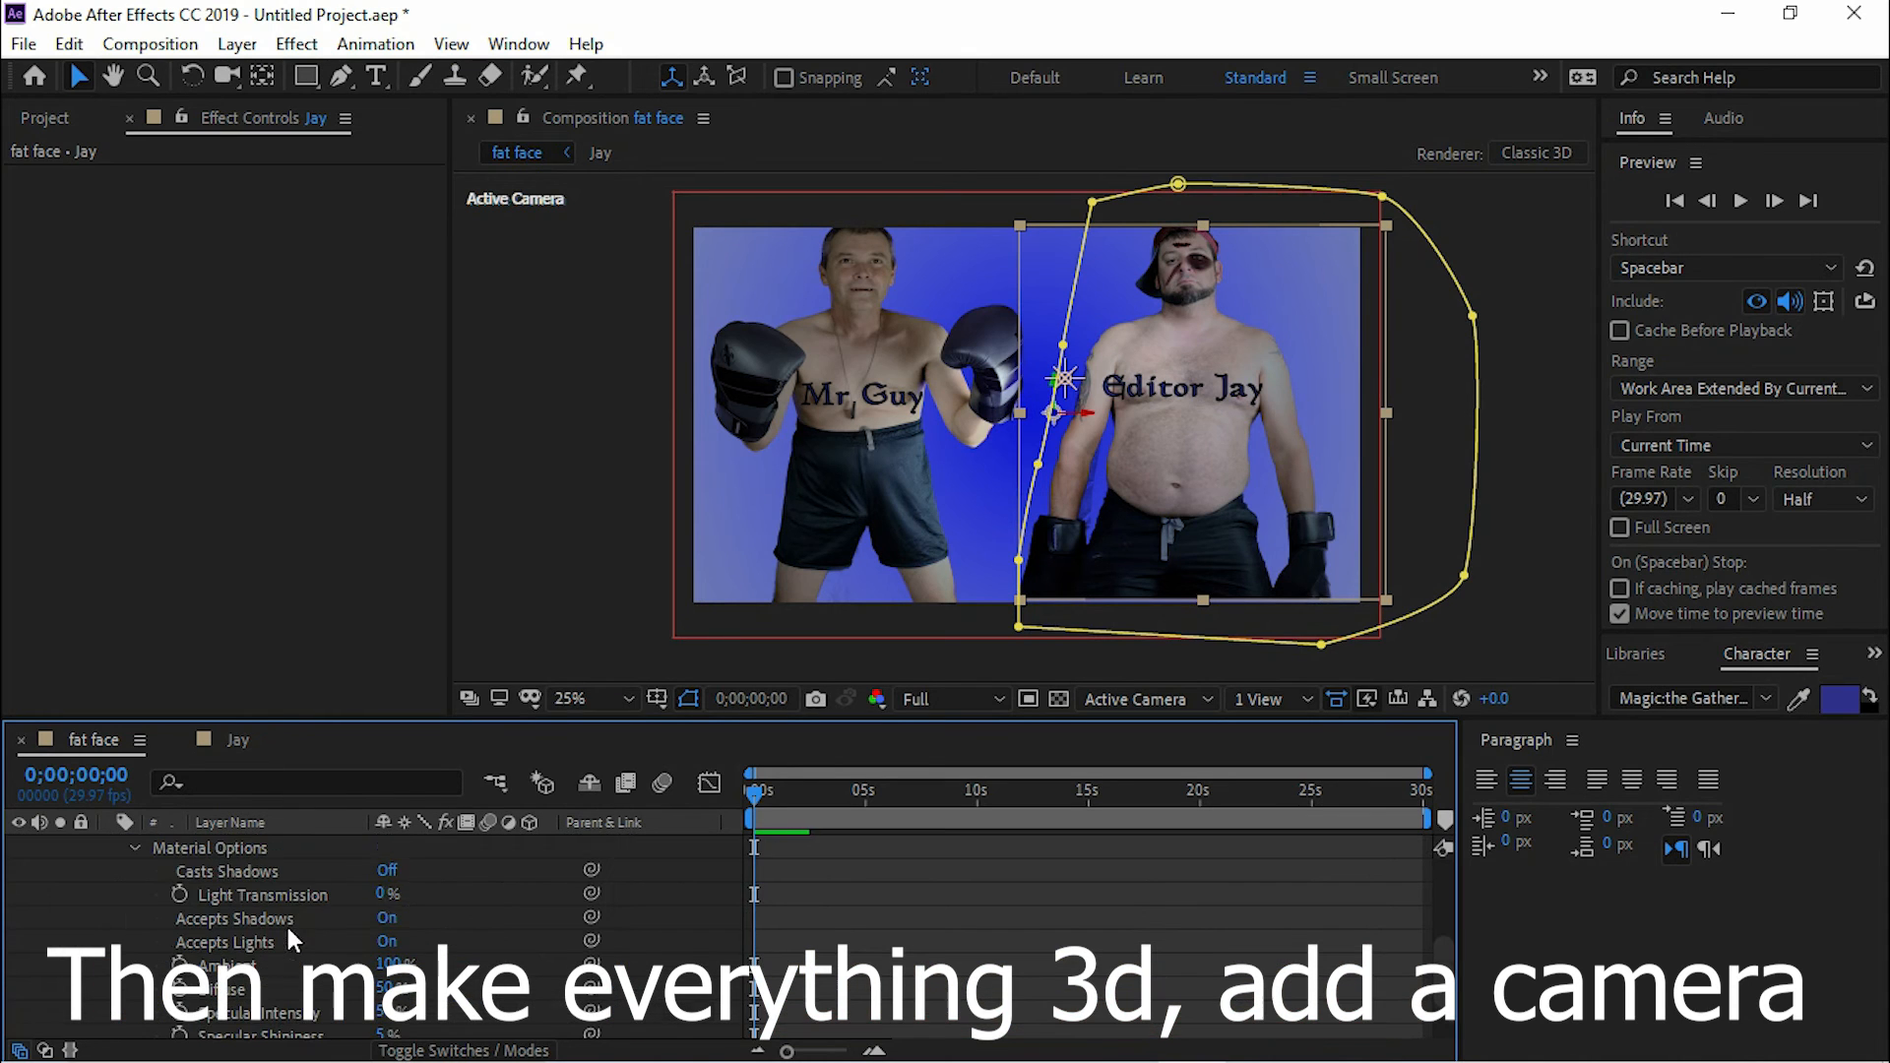
{"action": "left_click", "coordinate": [392, 872]}
{"action": "scroll", "coordinate": [106, 896], "scroll_direction": "up", "scroll_amount": 2}
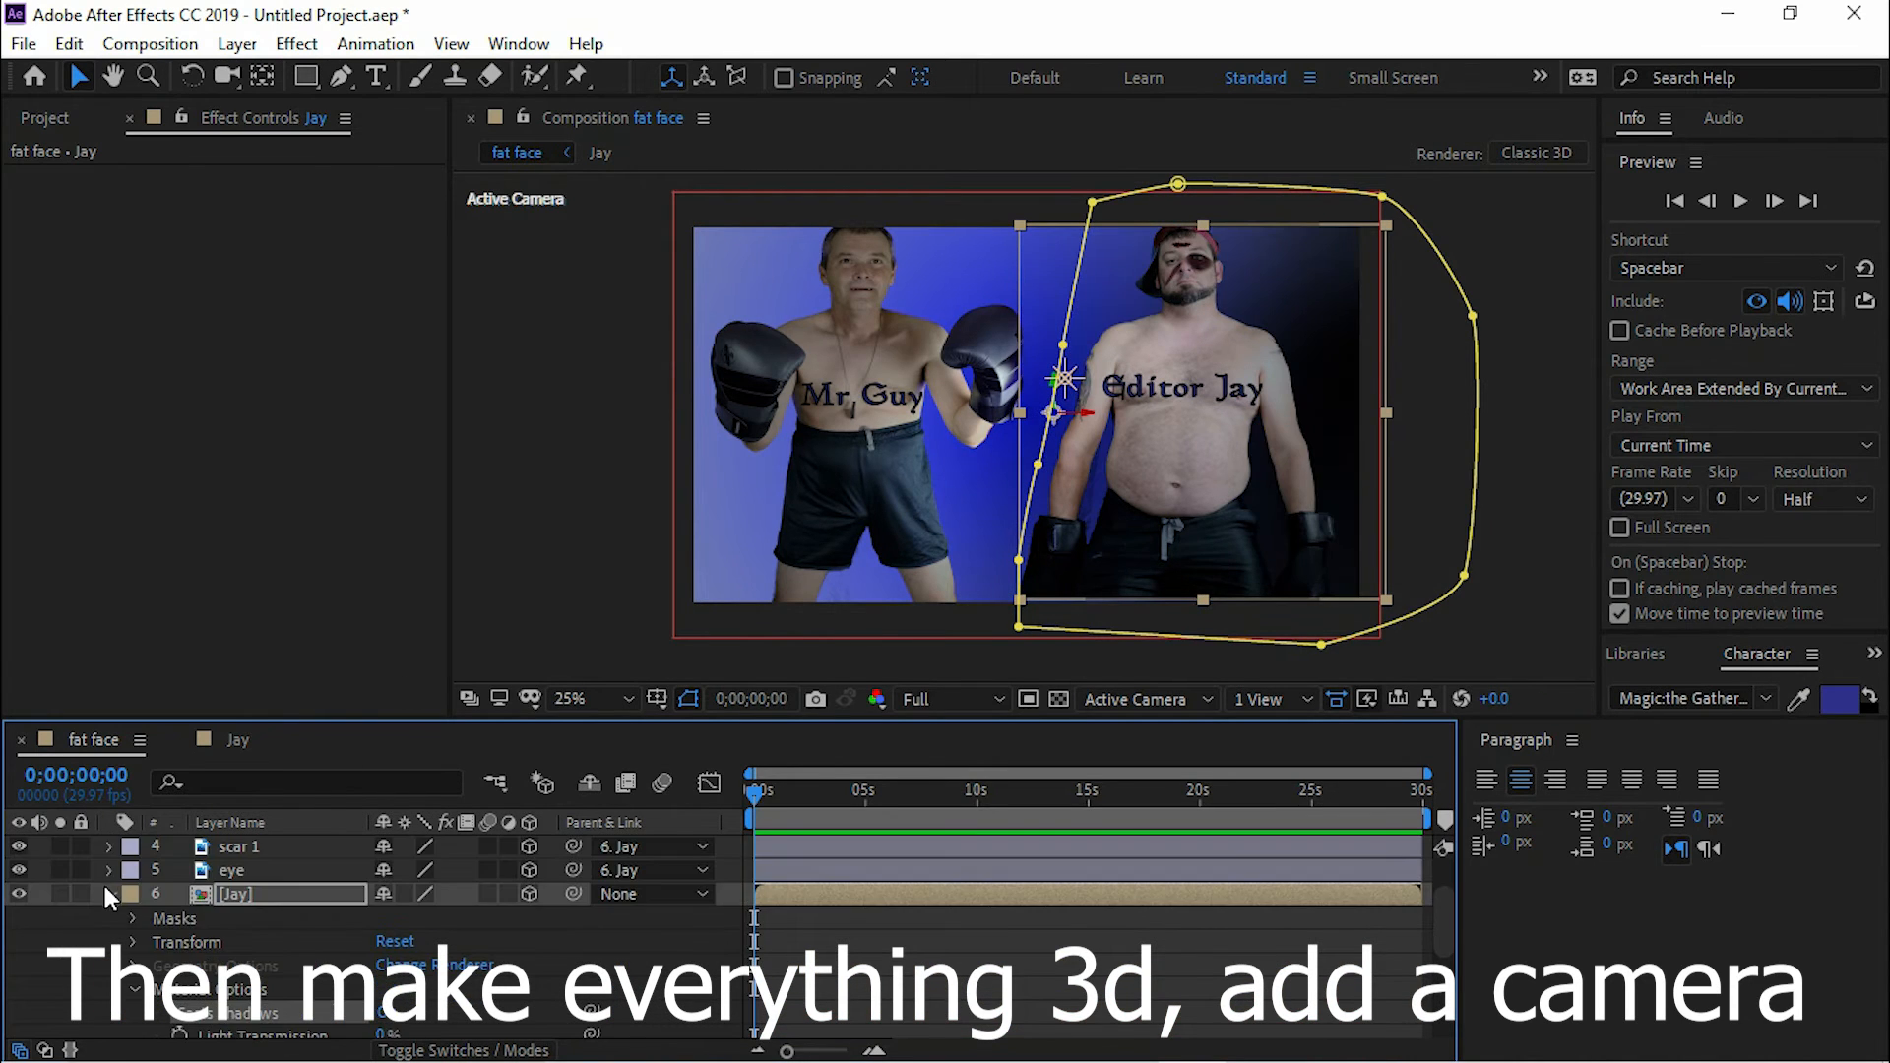
{"action": "left_click", "coordinate": [109, 893]}
Step: Turn on Casts Shadows in the Guy layer's Material Options and collapse the layer's properties
{"action": "left_click", "coordinate": [261, 986]}
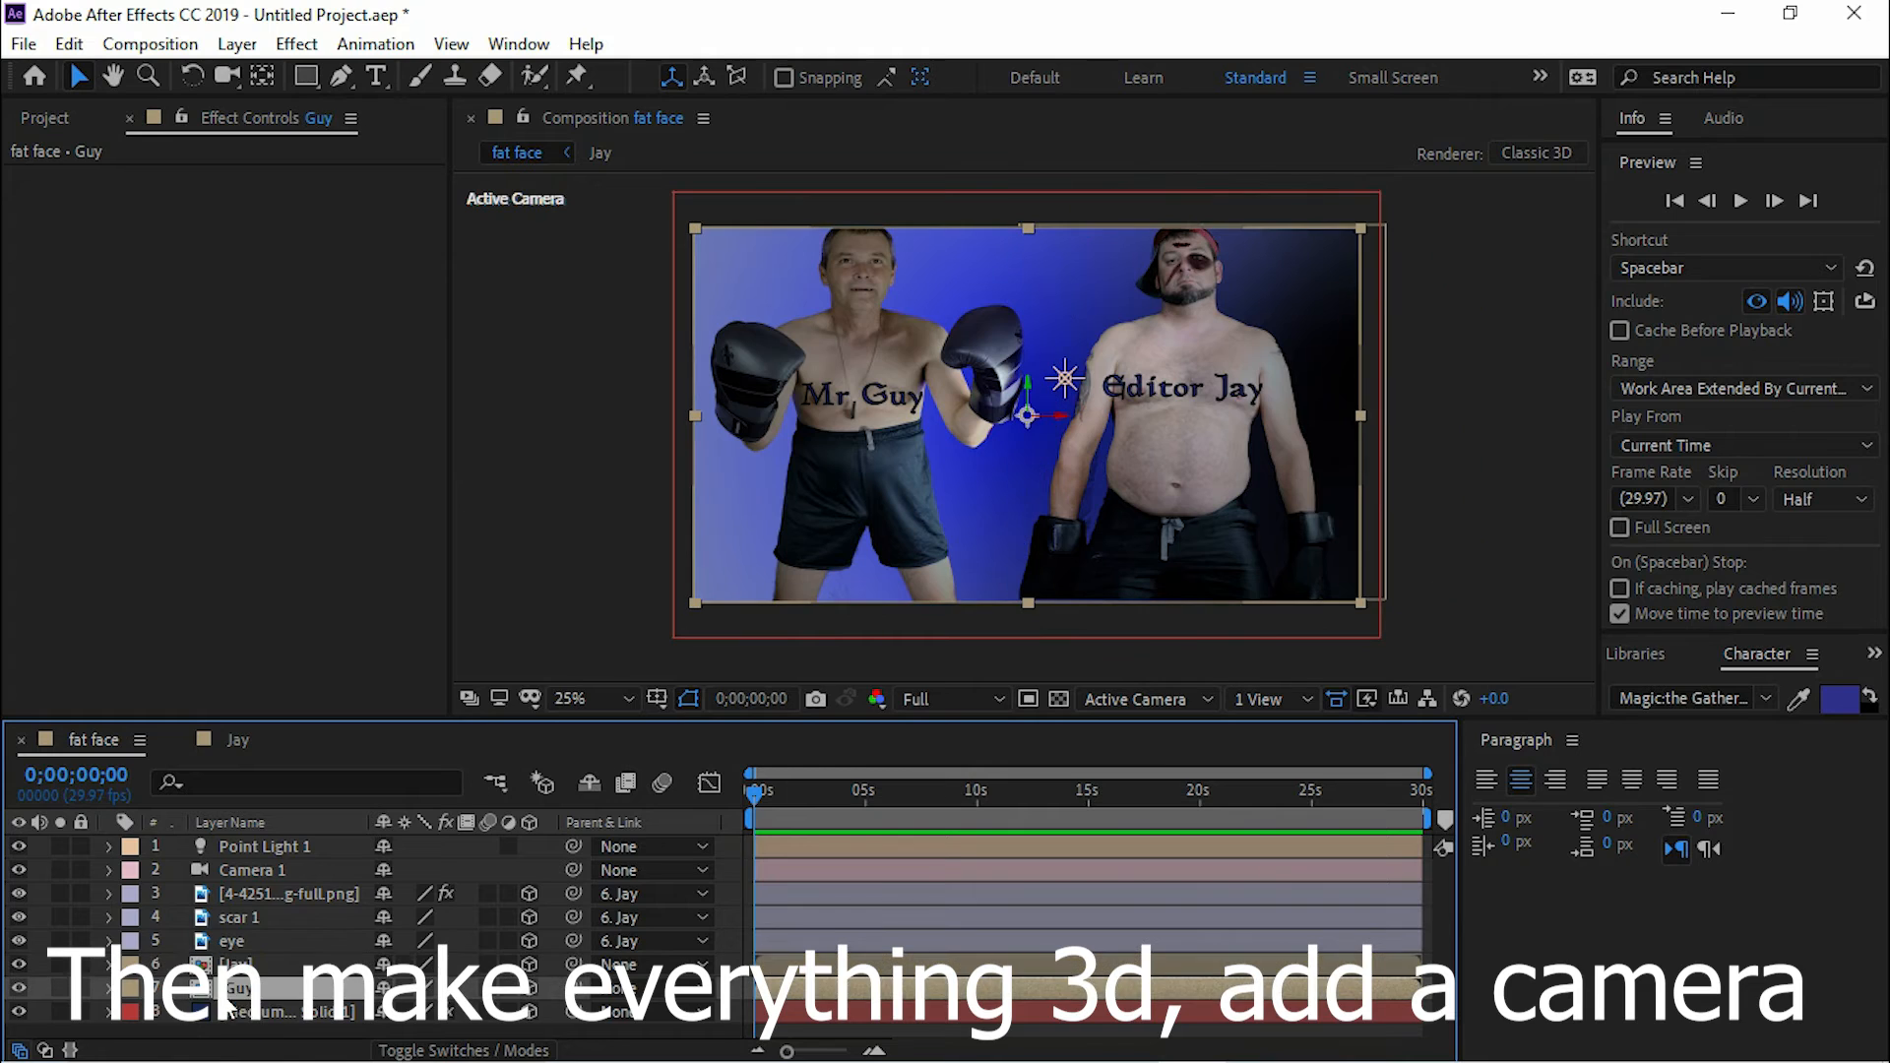
{"action": "left_click", "coordinate": [108, 988]}
{"action": "scroll", "coordinate": [114, 989], "scroll_direction": "down", "scroll_amount": 2}
{"action": "left_click", "coordinate": [133, 1002]}
{"action": "scroll", "coordinate": [134, 1002], "scroll_direction": "down", "scroll_amount": 3}
{"action": "left_click", "coordinate": [382, 870]}
{"action": "left_click", "coordinate": [135, 847]}
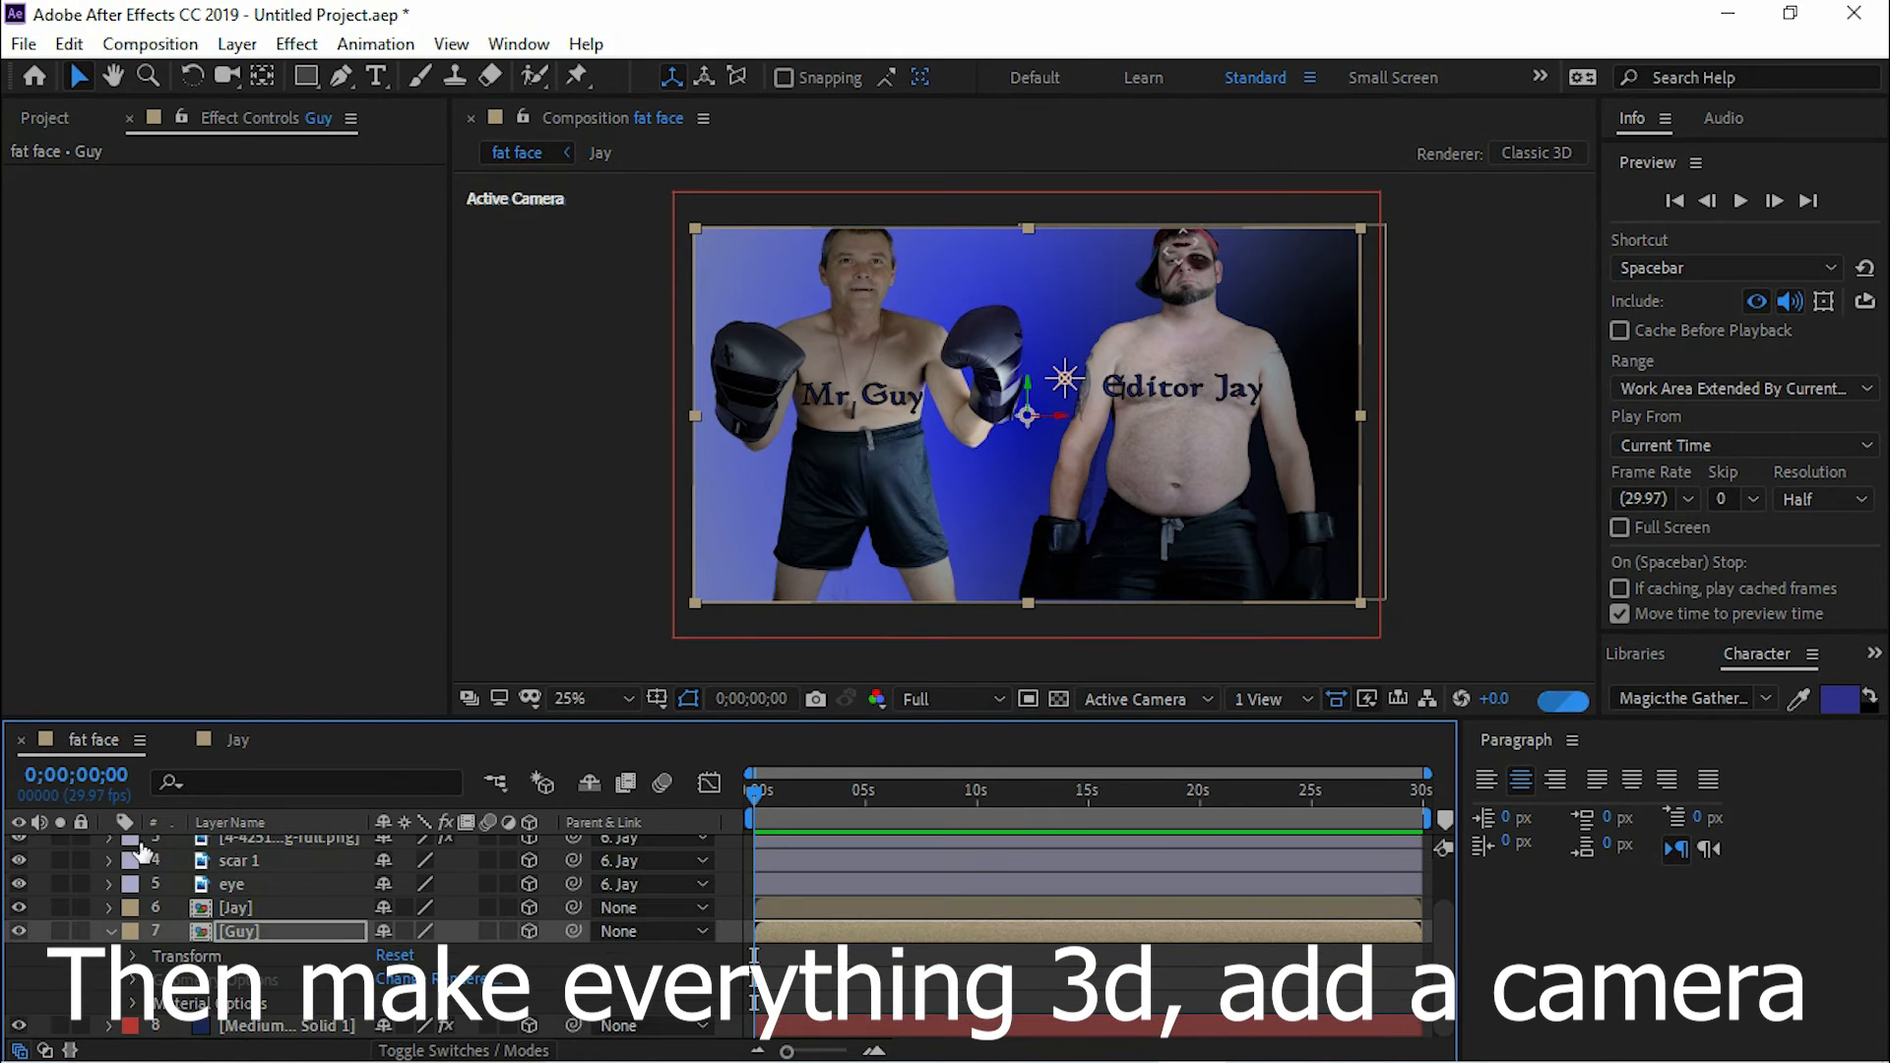
{"action": "left_click", "coordinate": [109, 933]}
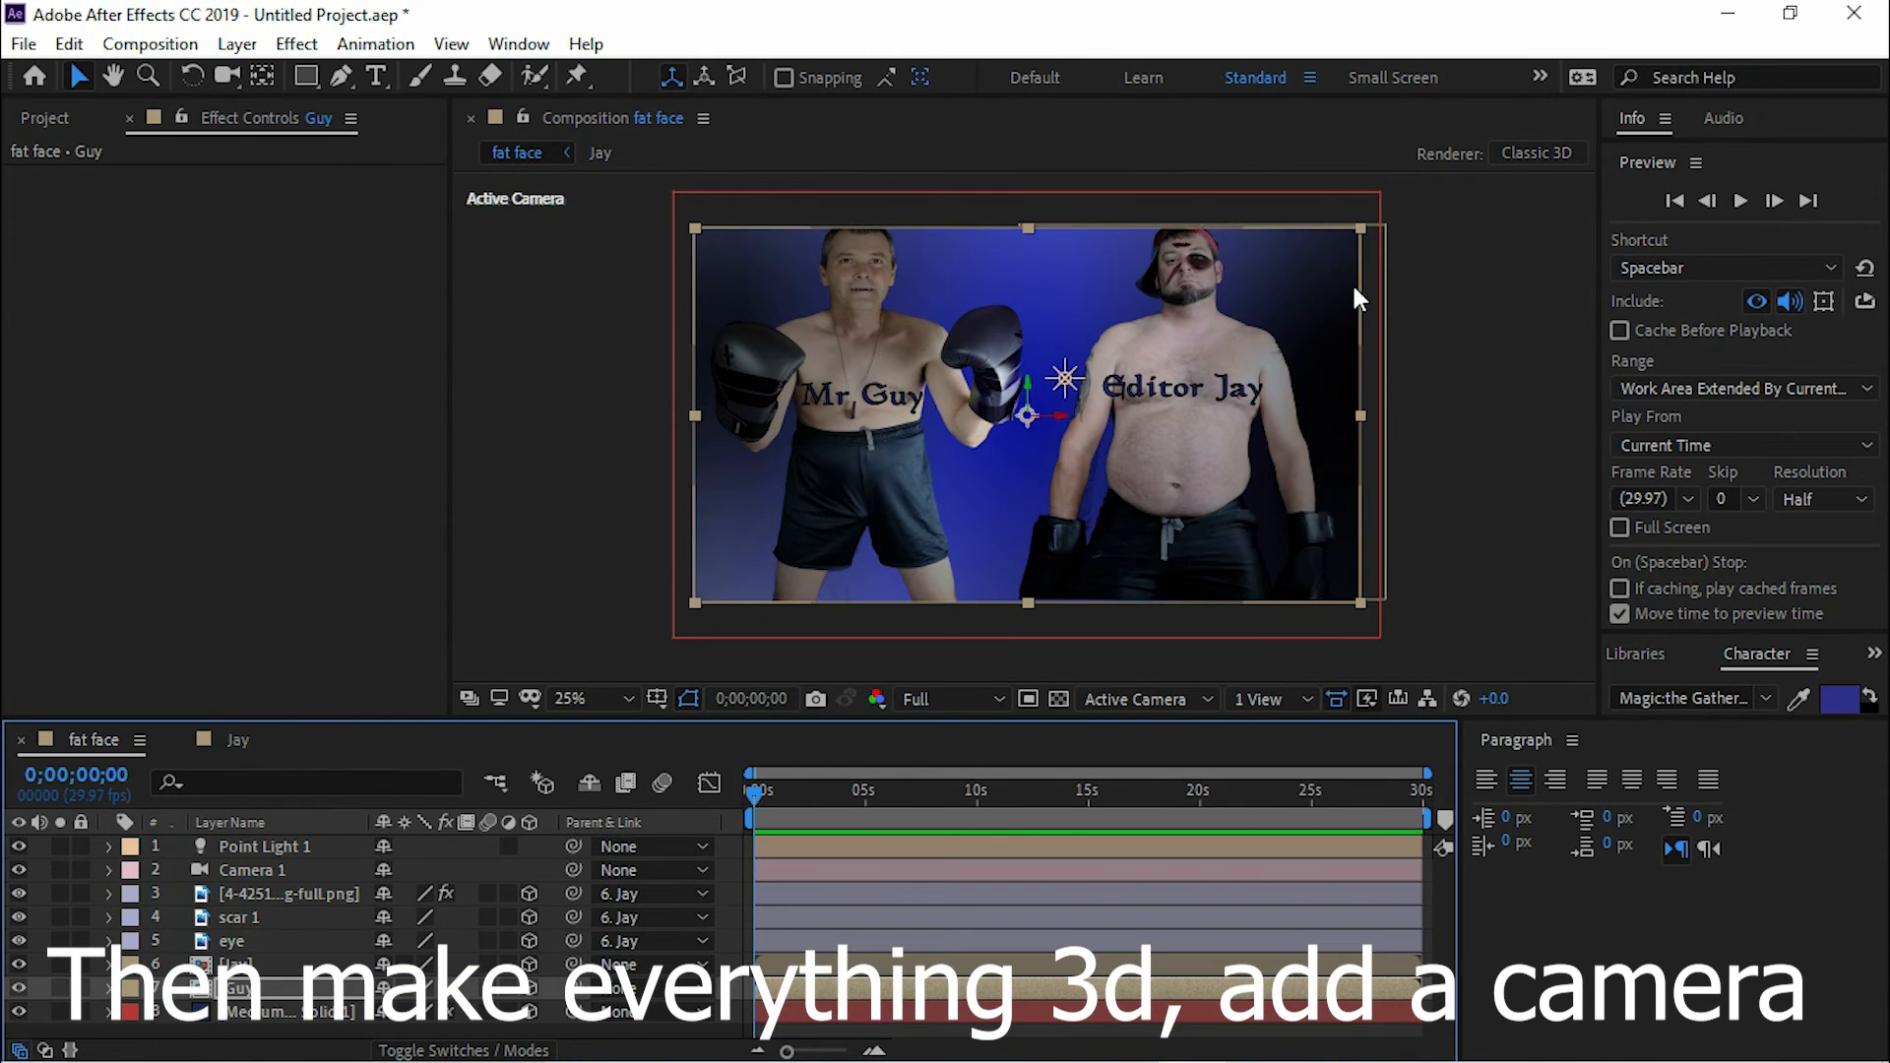
Step: Nudge the point light slightly down and left between the boxers, and move the camera layer to the top of the stack
{"action": "mouse_move", "coordinate": [1062, 380]}
{"action": "left_mouse_down"}
{"action": "mouse_move", "coordinate": [1147, 388]}
{"action": "mouse_move", "coordinate": [919, 388]}
{"action": "mouse_move", "coordinate": [1053, 405]}
{"action": "left_mouse_up"}
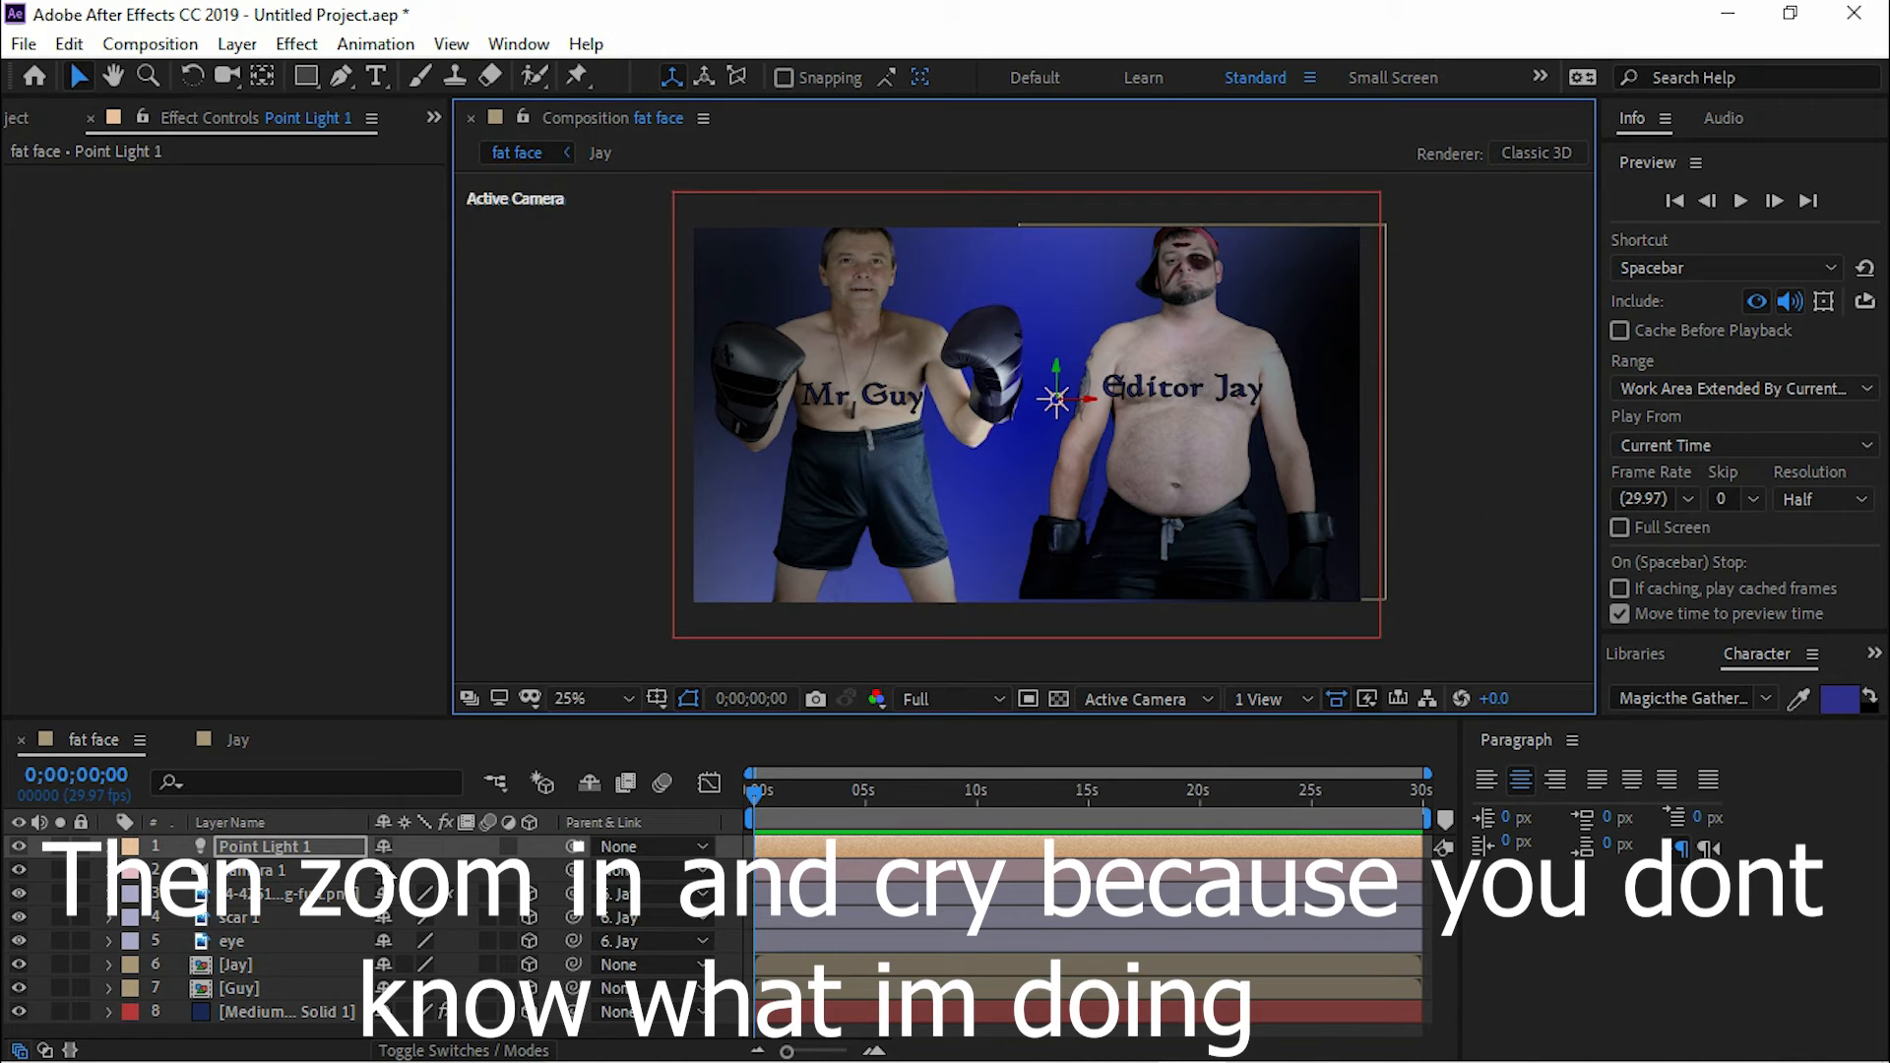
{"action": "left_click_drag", "start_coordinate": [254, 869], "coordinate": [324, 833]}
{"action": "right_click", "coordinate": [279, 435]}
{"action": "left_click", "coordinate": [203, 485]}
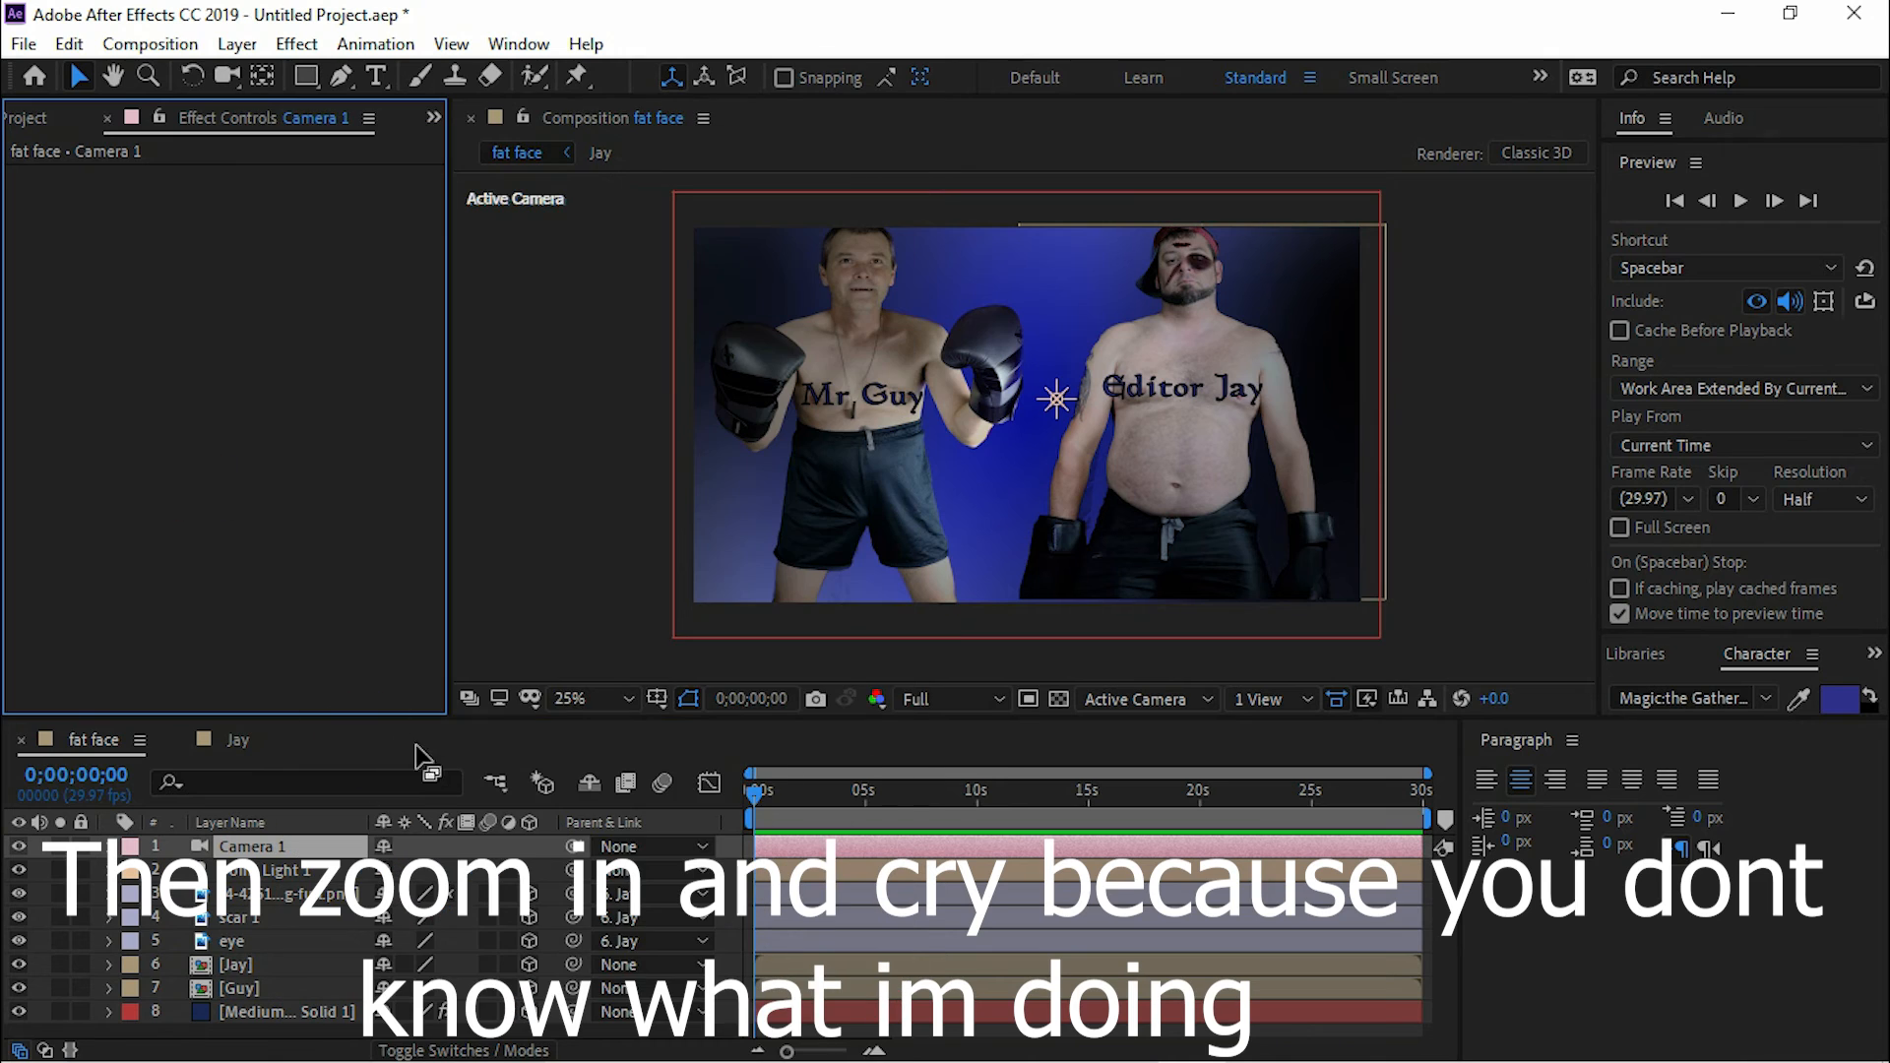
Step: Add a null object to the composition and make it a 3D layer
{"action": "right_click", "coordinate": [524, 484]}
{"action": "right_click", "coordinate": [575, 324]}
{"action": "mouse_move", "coordinate": [688, 344]}
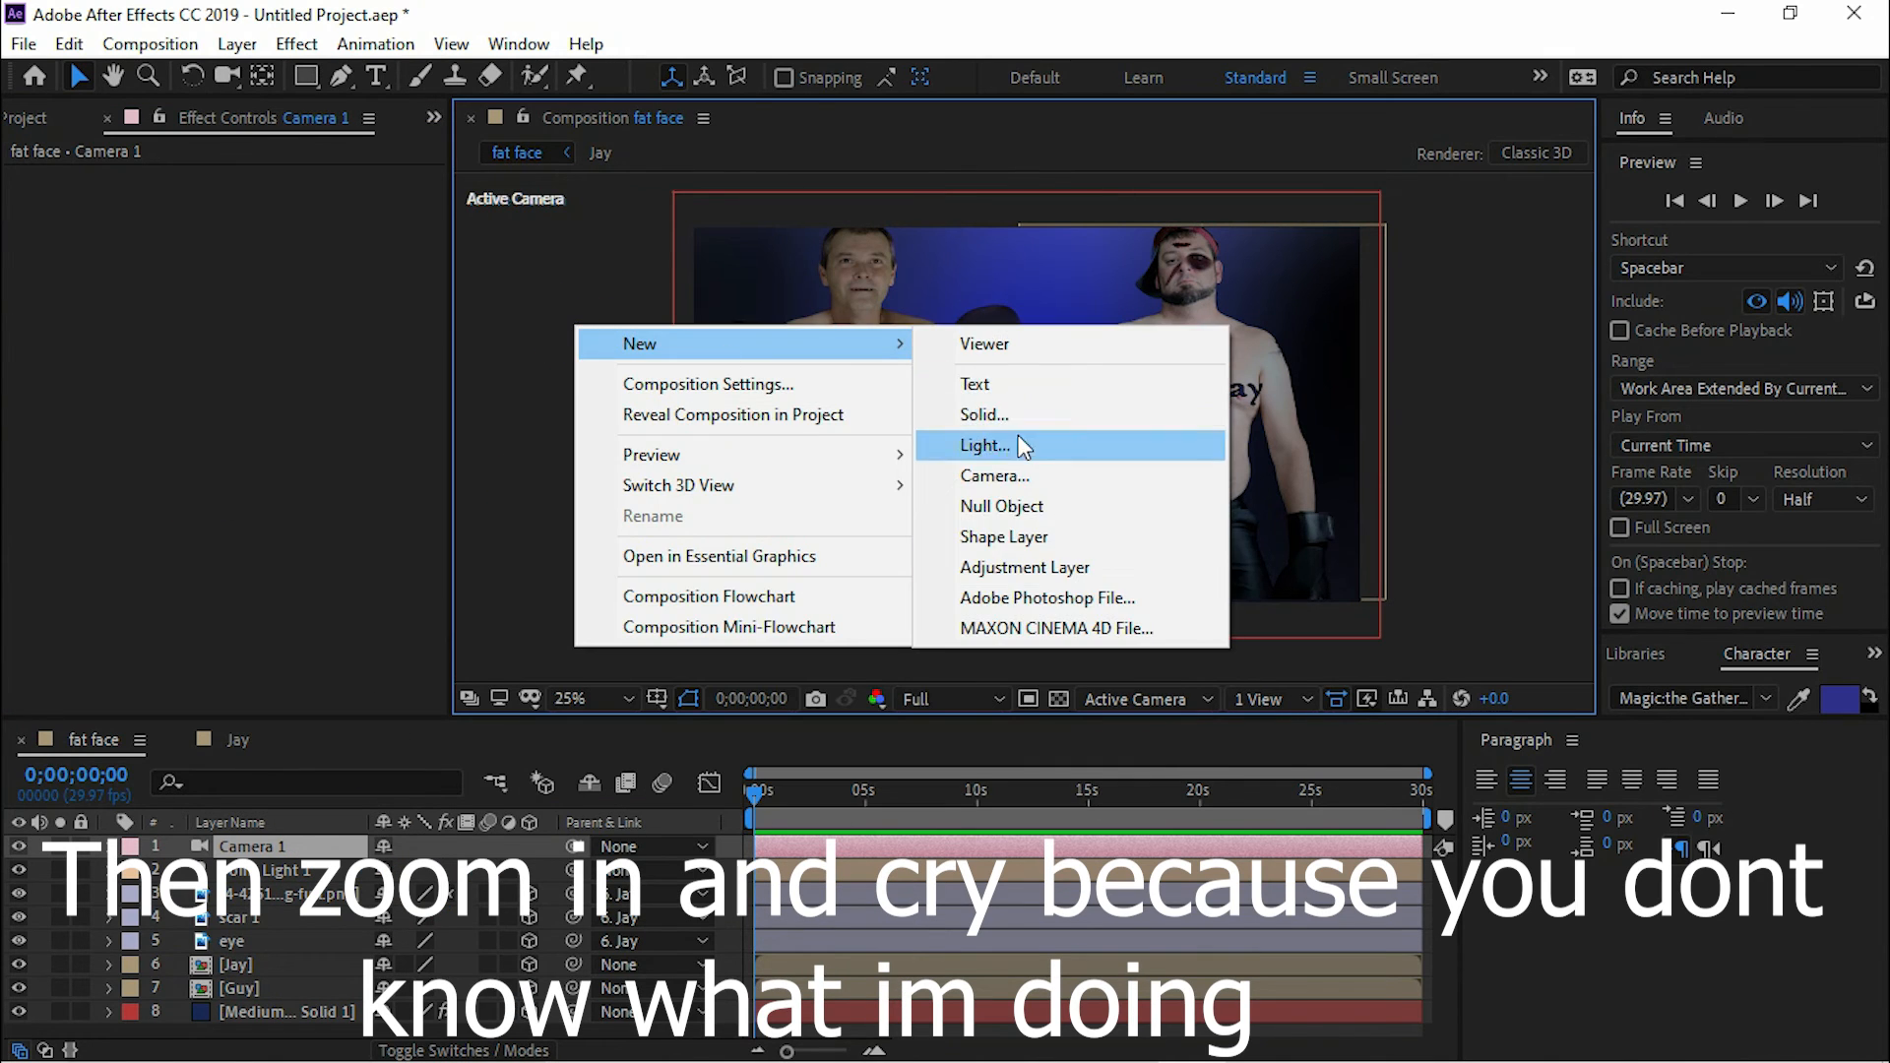
{"action": "left_click", "coordinate": [1014, 537]}
{"action": "left_click", "coordinate": [530, 846]}
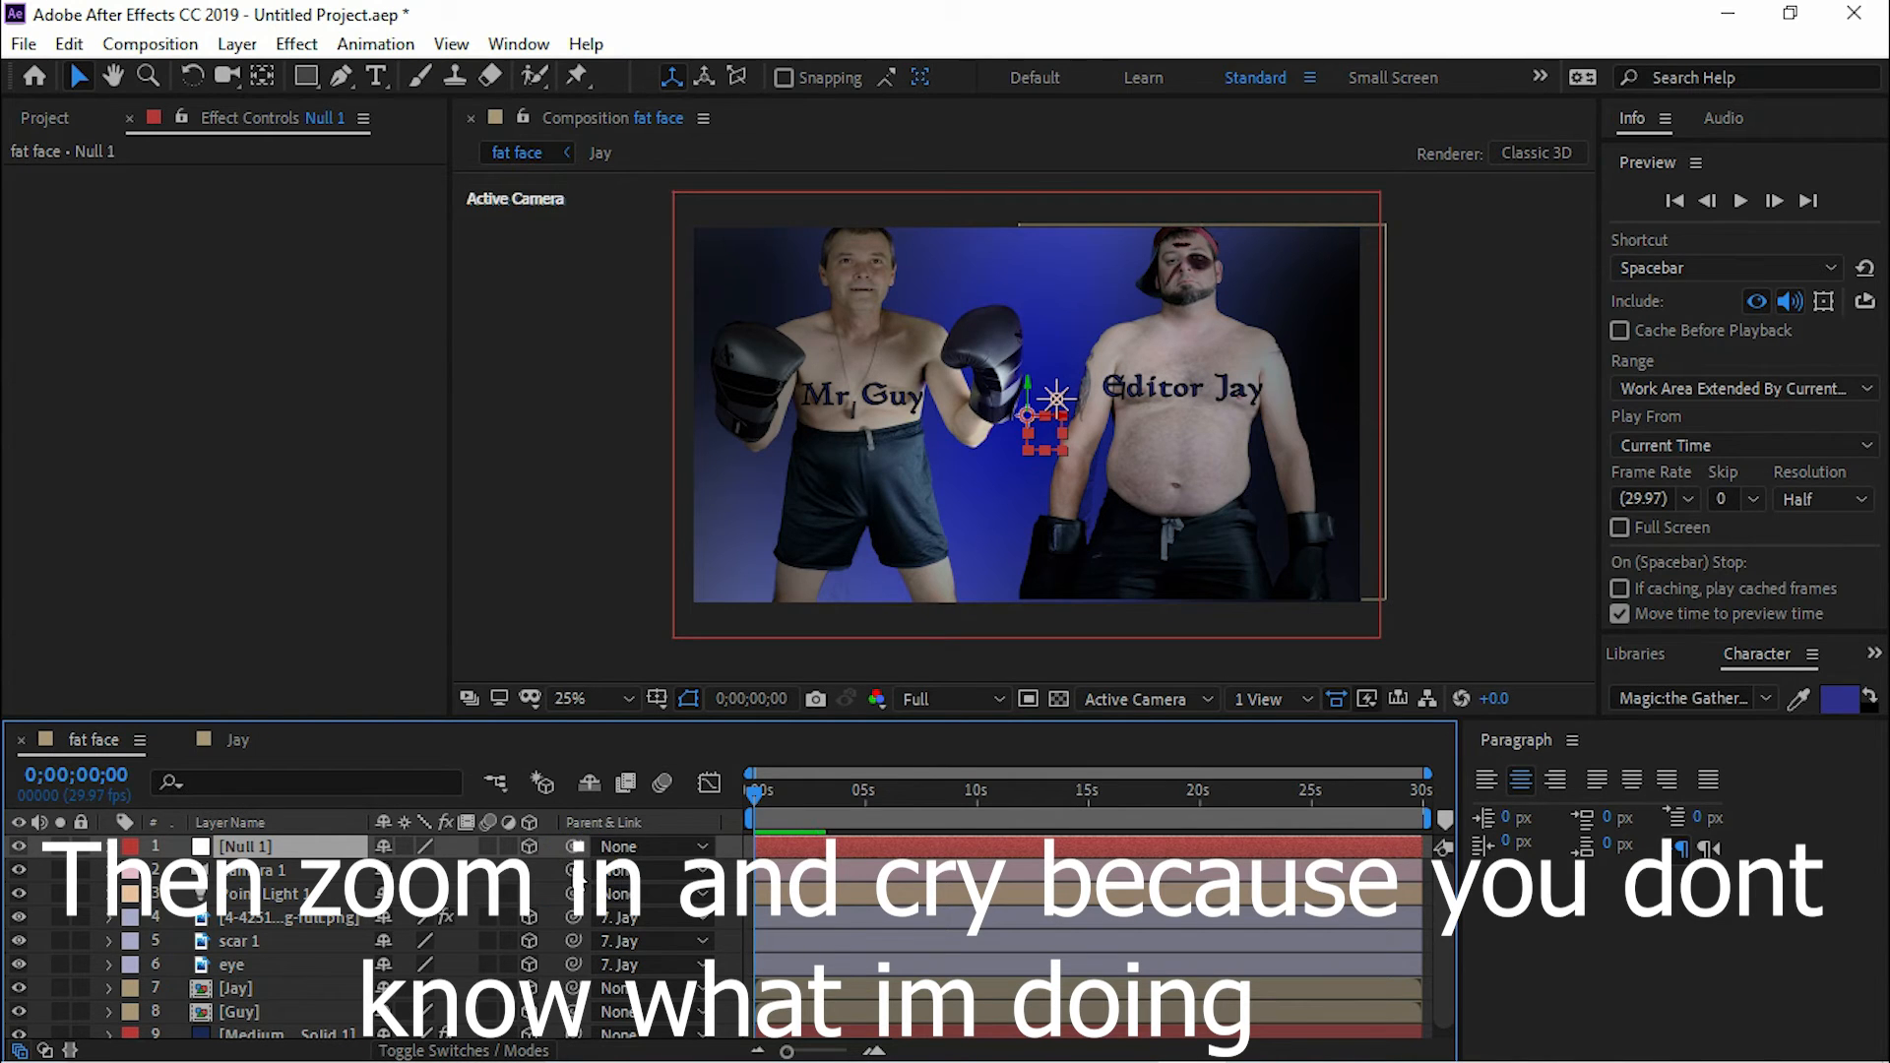
{"action": "left_click_drag", "start_coordinate": [574, 846], "coordinate": [267, 872]}
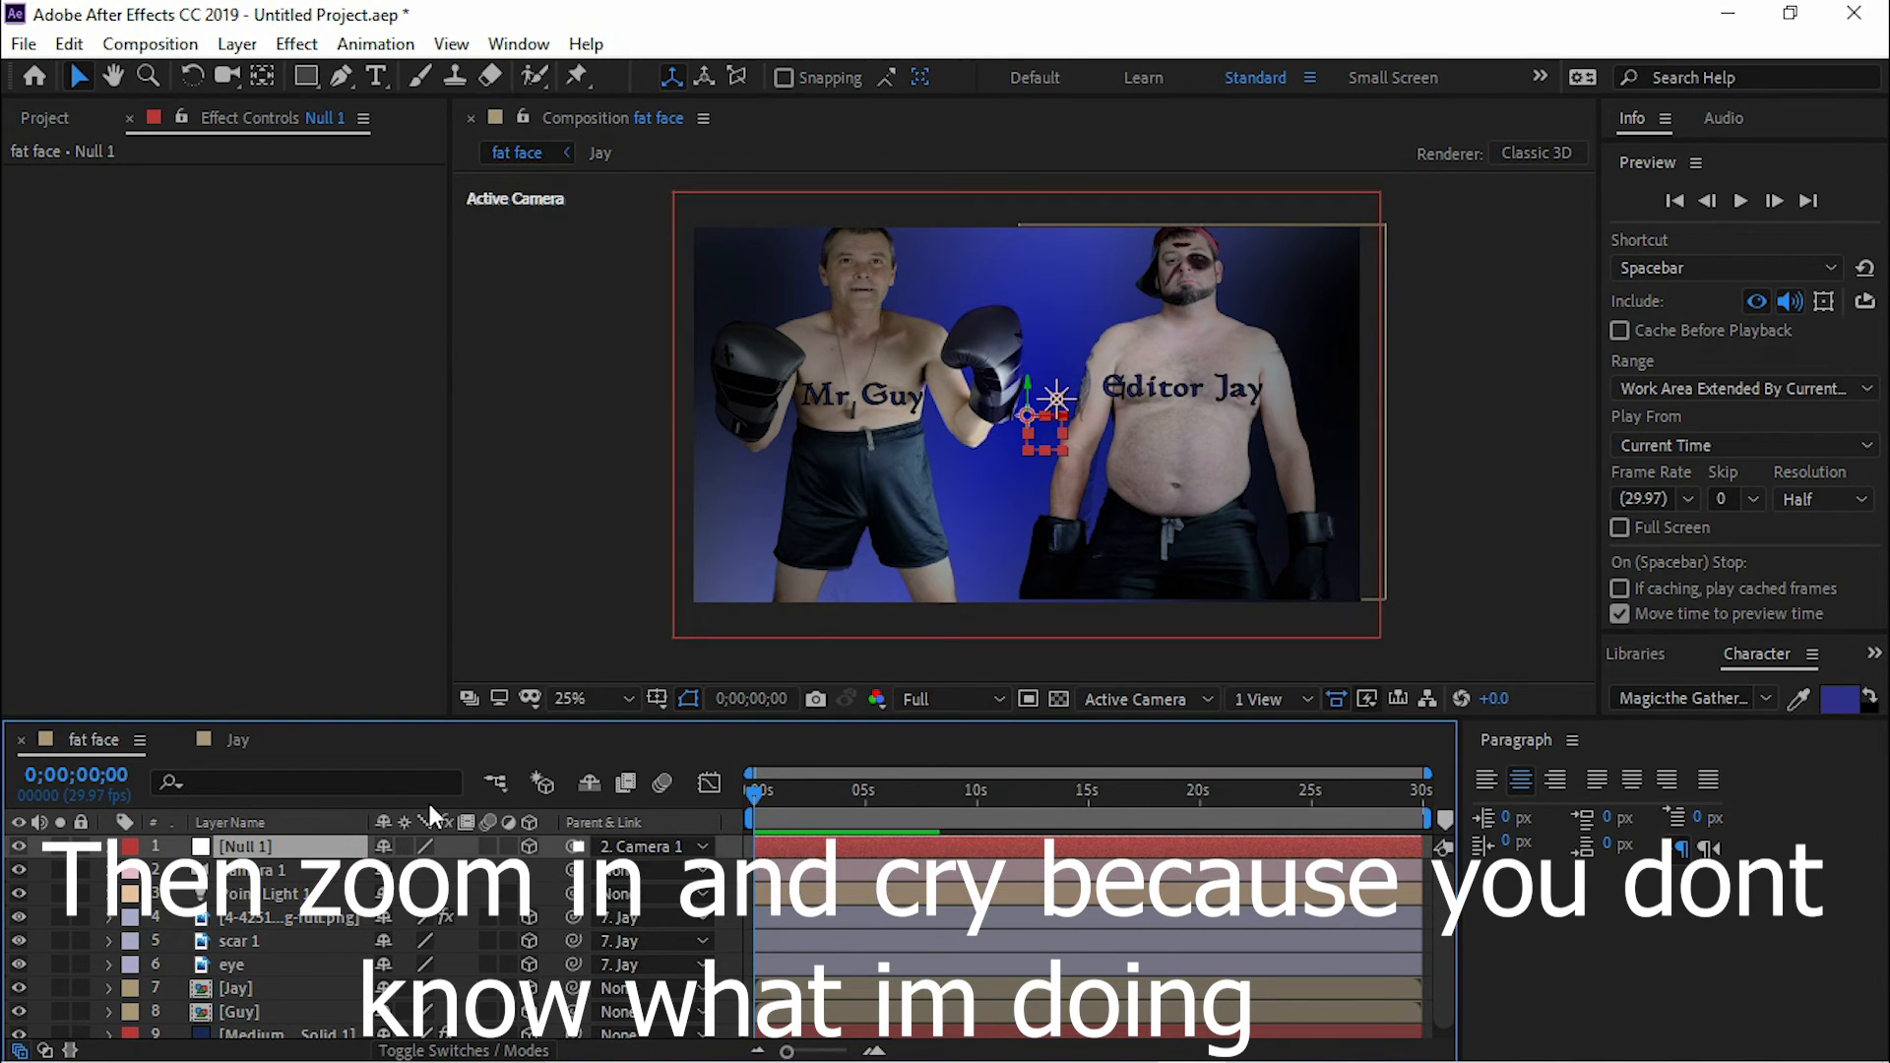
{"action": "left_click", "coordinate": [1076, 416]}
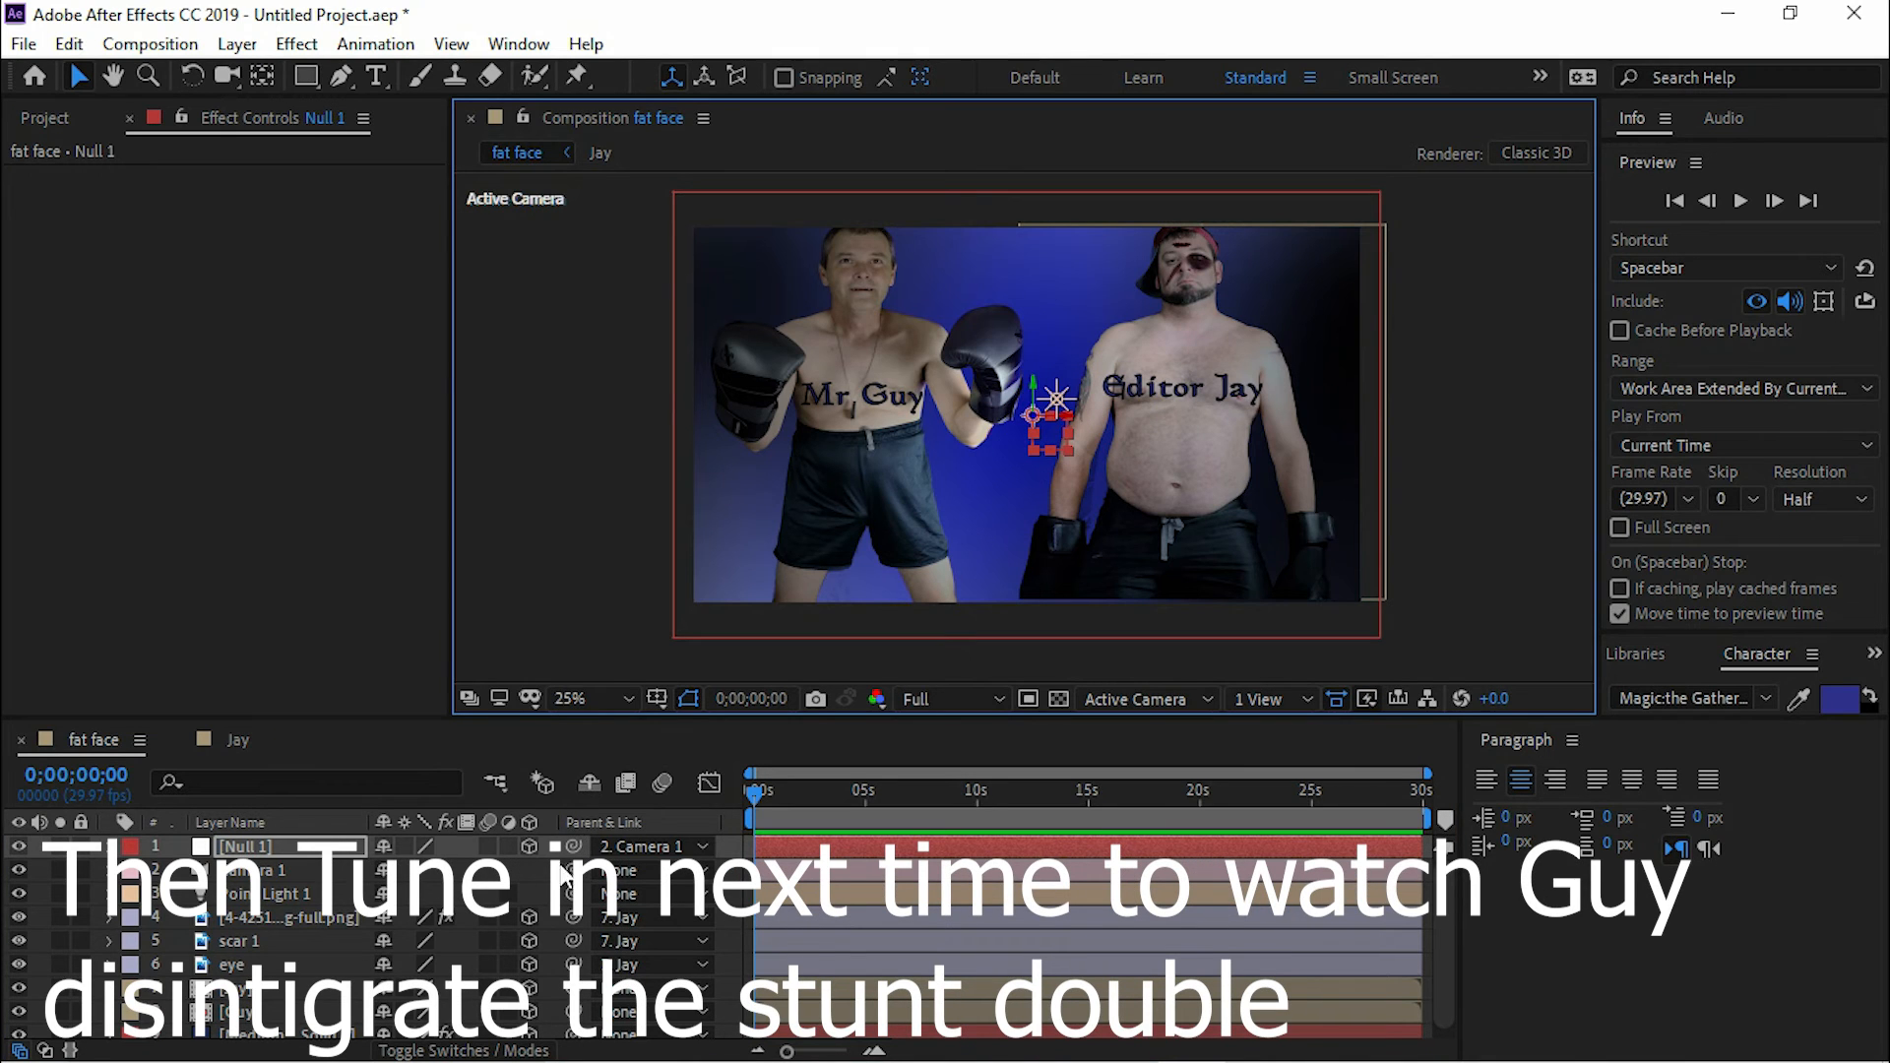
{"action": "left_click_drag", "start_coordinate": [574, 870], "coordinate": [298, 842]}
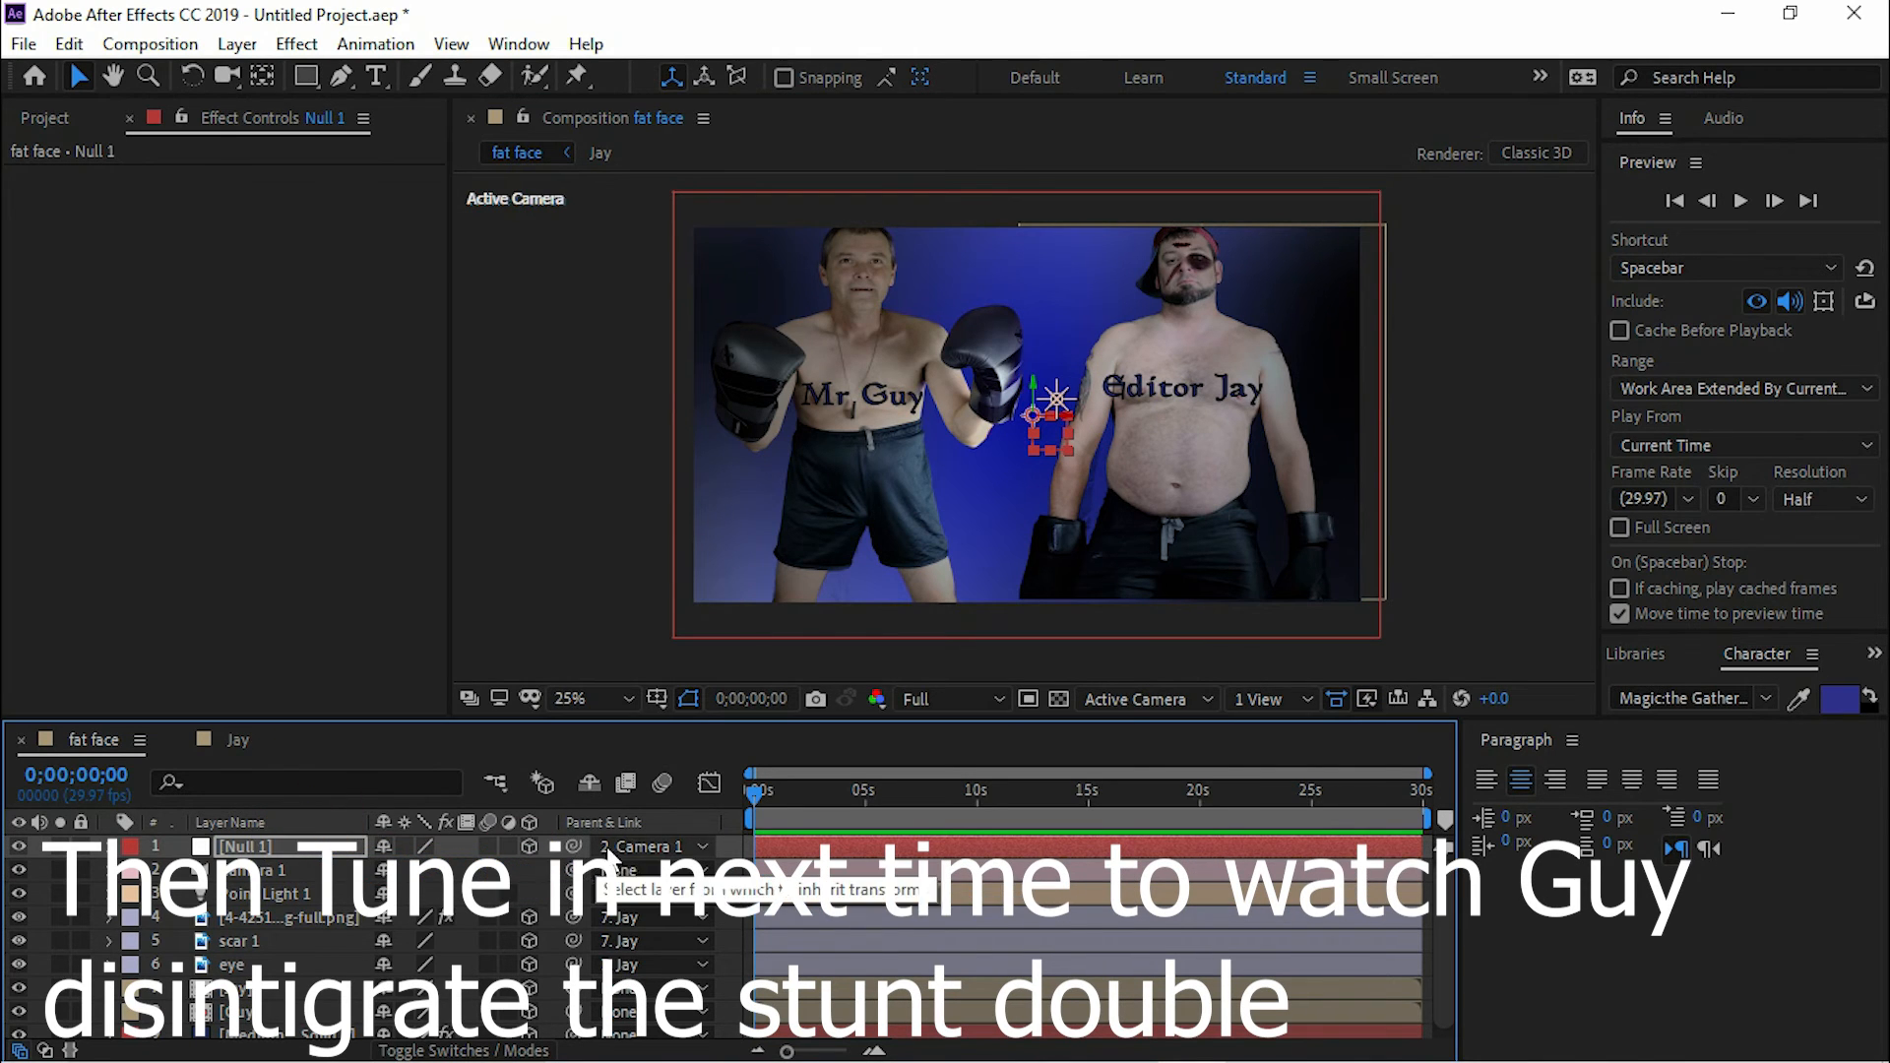
{"action": "left_click", "coordinate": [693, 847]}
{"action": "left_click", "coordinate": [696, 536]}
Step: Parent the camera to the null object and shift the null slightly to the left
{"action": "left_click_drag", "start_coordinate": [573, 870], "coordinate": [340, 848]}
{"action": "mouse_move", "coordinate": [1073, 413]}
{"action": "left_mouse_down"}
{"action": "mouse_move", "coordinate": [881, 421]}
{"action": "mouse_move", "coordinate": [1048, 420]}
{"action": "left_mouse_up"}
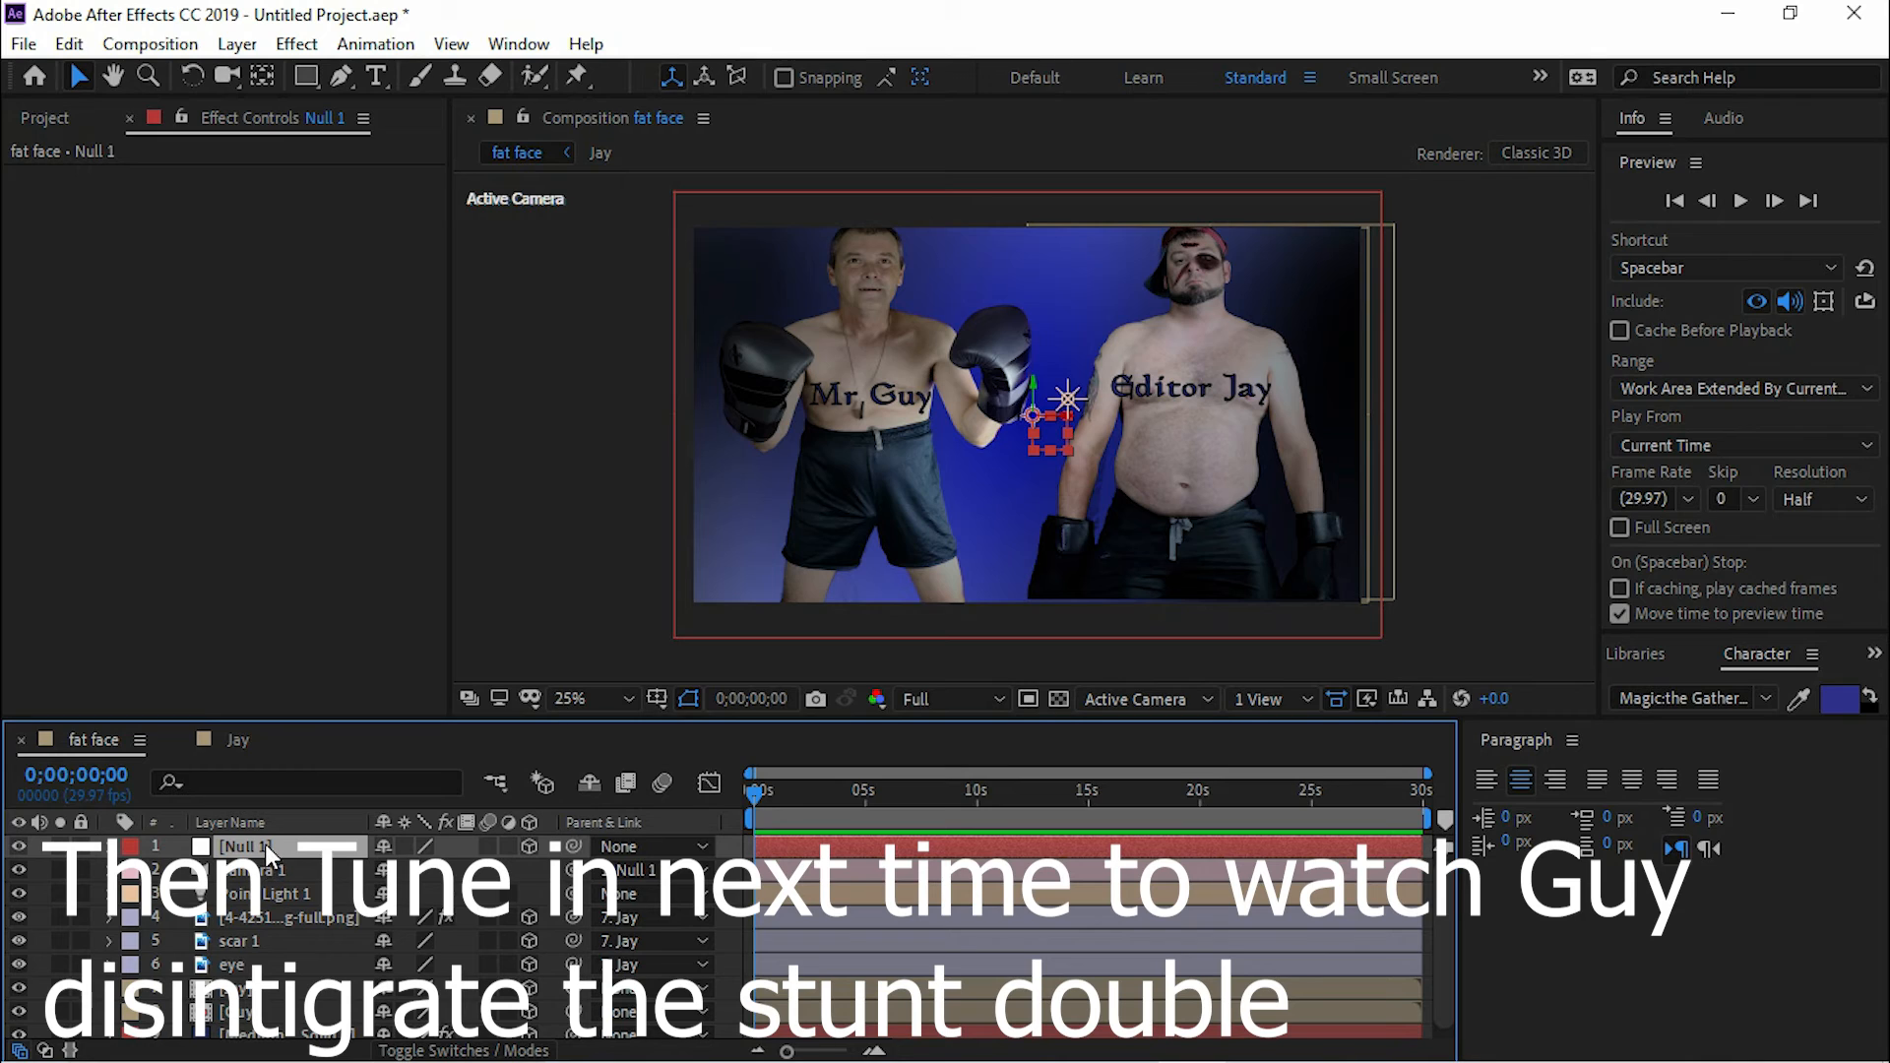
Step: Keyframe the null's Position from 952, 540, 2960 at the start to 952, 540, 200 at 0;00;04;28
{"action": "key", "text": "p"}
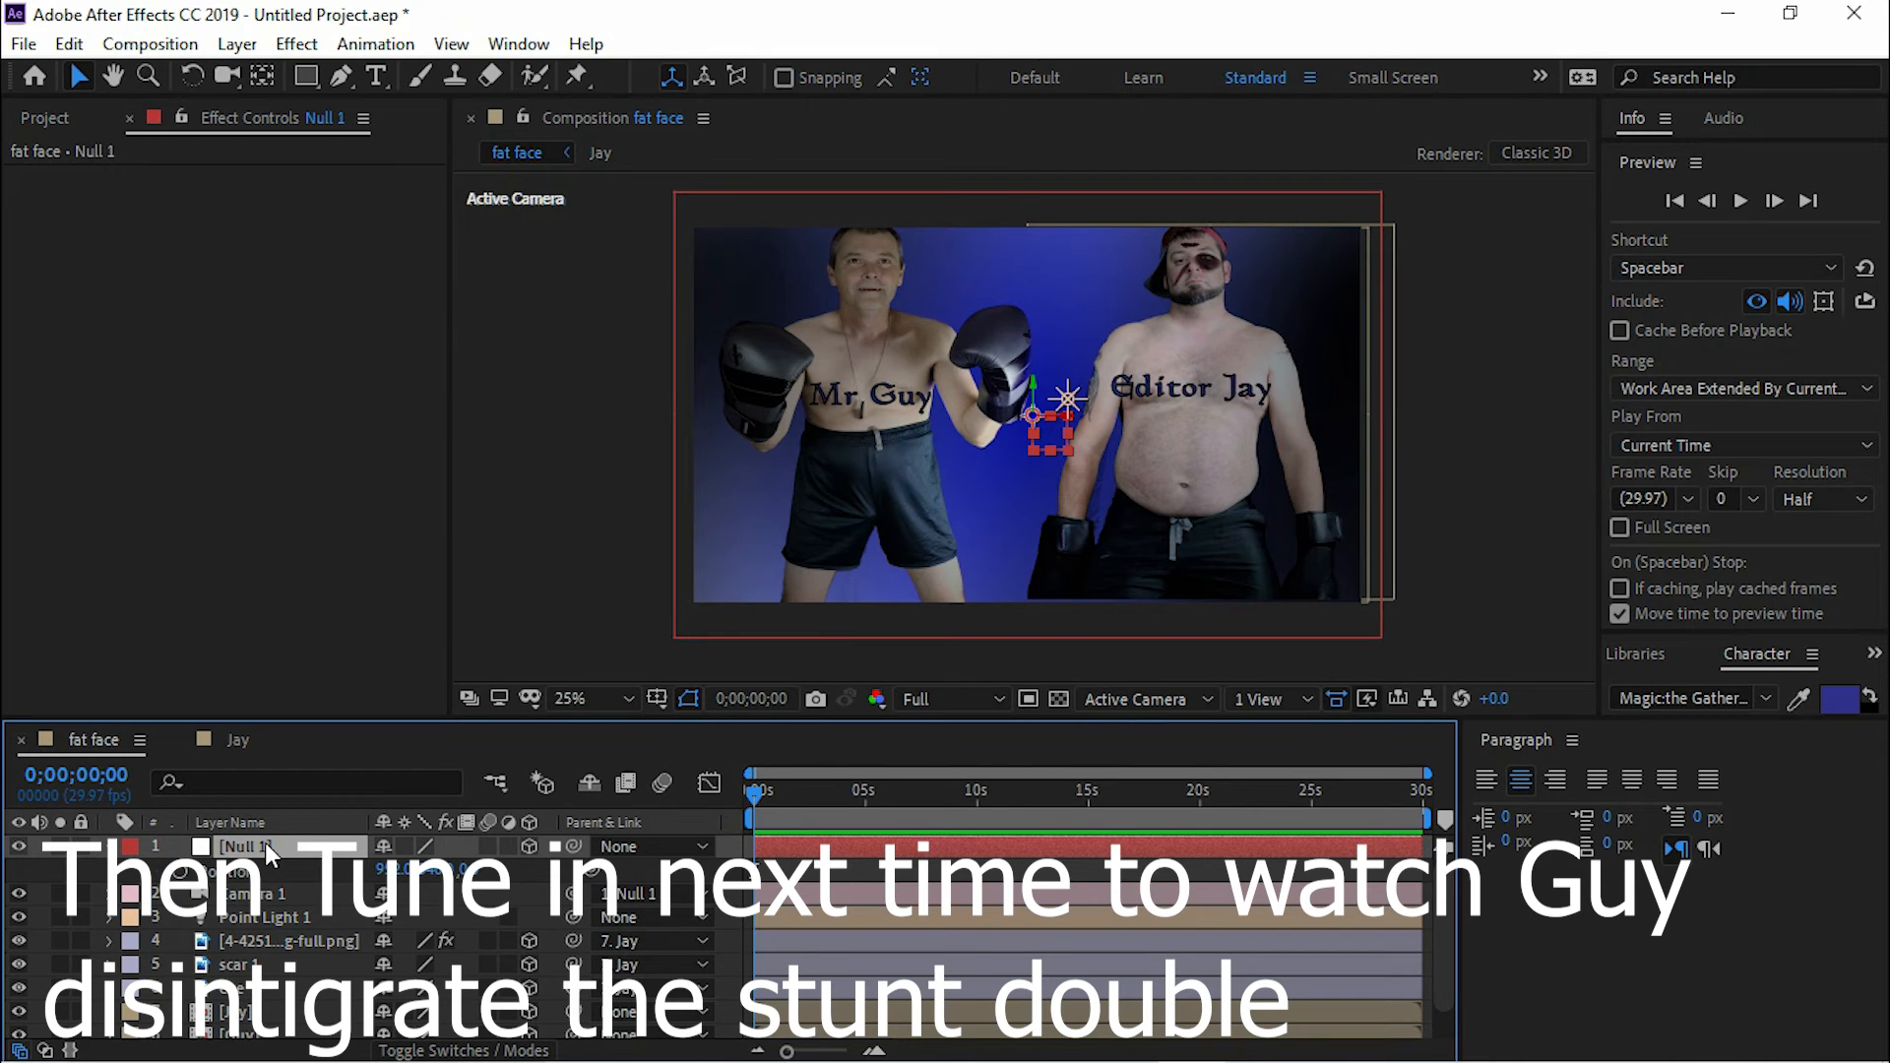
{"action": "left_click_drag", "start_coordinate": [1029, 415], "coordinate": [915, 414]}
{"action": "left_click", "coordinate": [184, 870]}
{"action": "left_click_drag", "start_coordinate": [754, 788], "coordinate": [862, 791]}
{"action": "left_click_drag", "start_coordinate": [1031, 413], "coordinate": [1118, 409]}
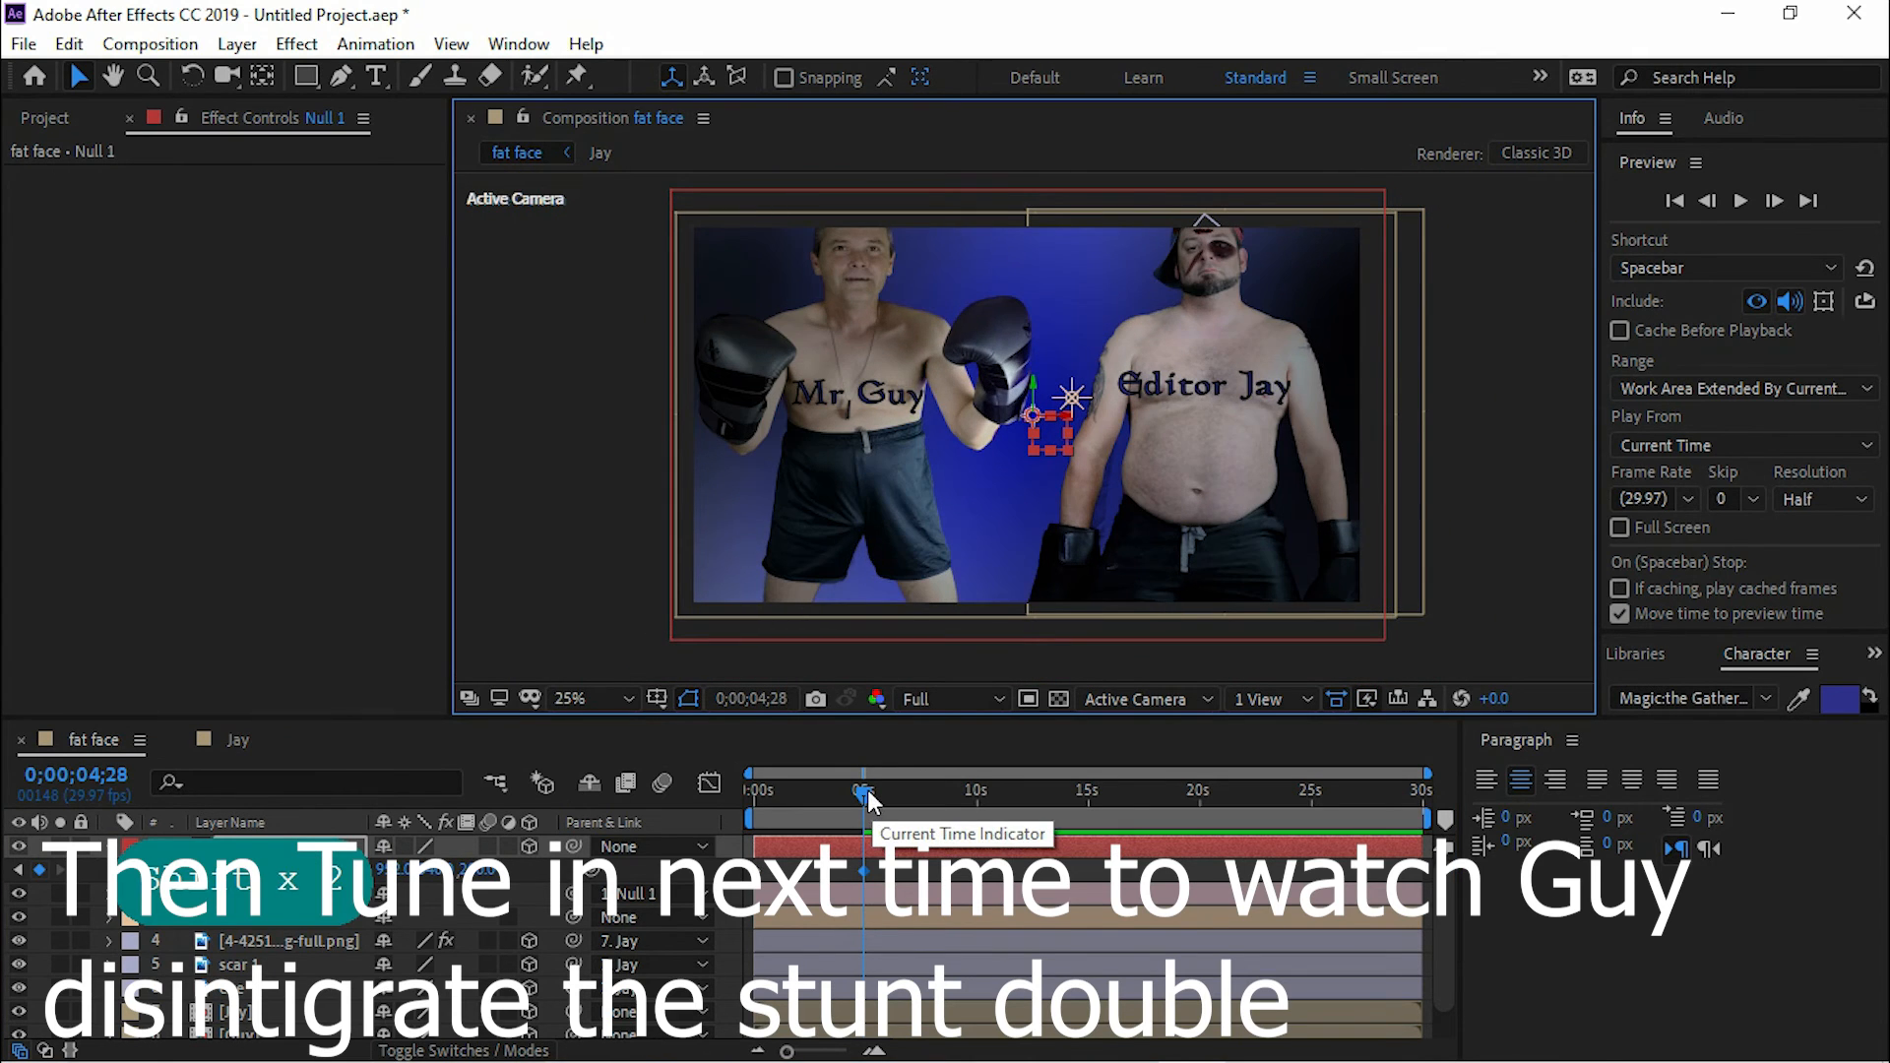
Step: End the work area at 0;00;04;28 and trim the composition to the work area
{"action": "key", "text": "n"}
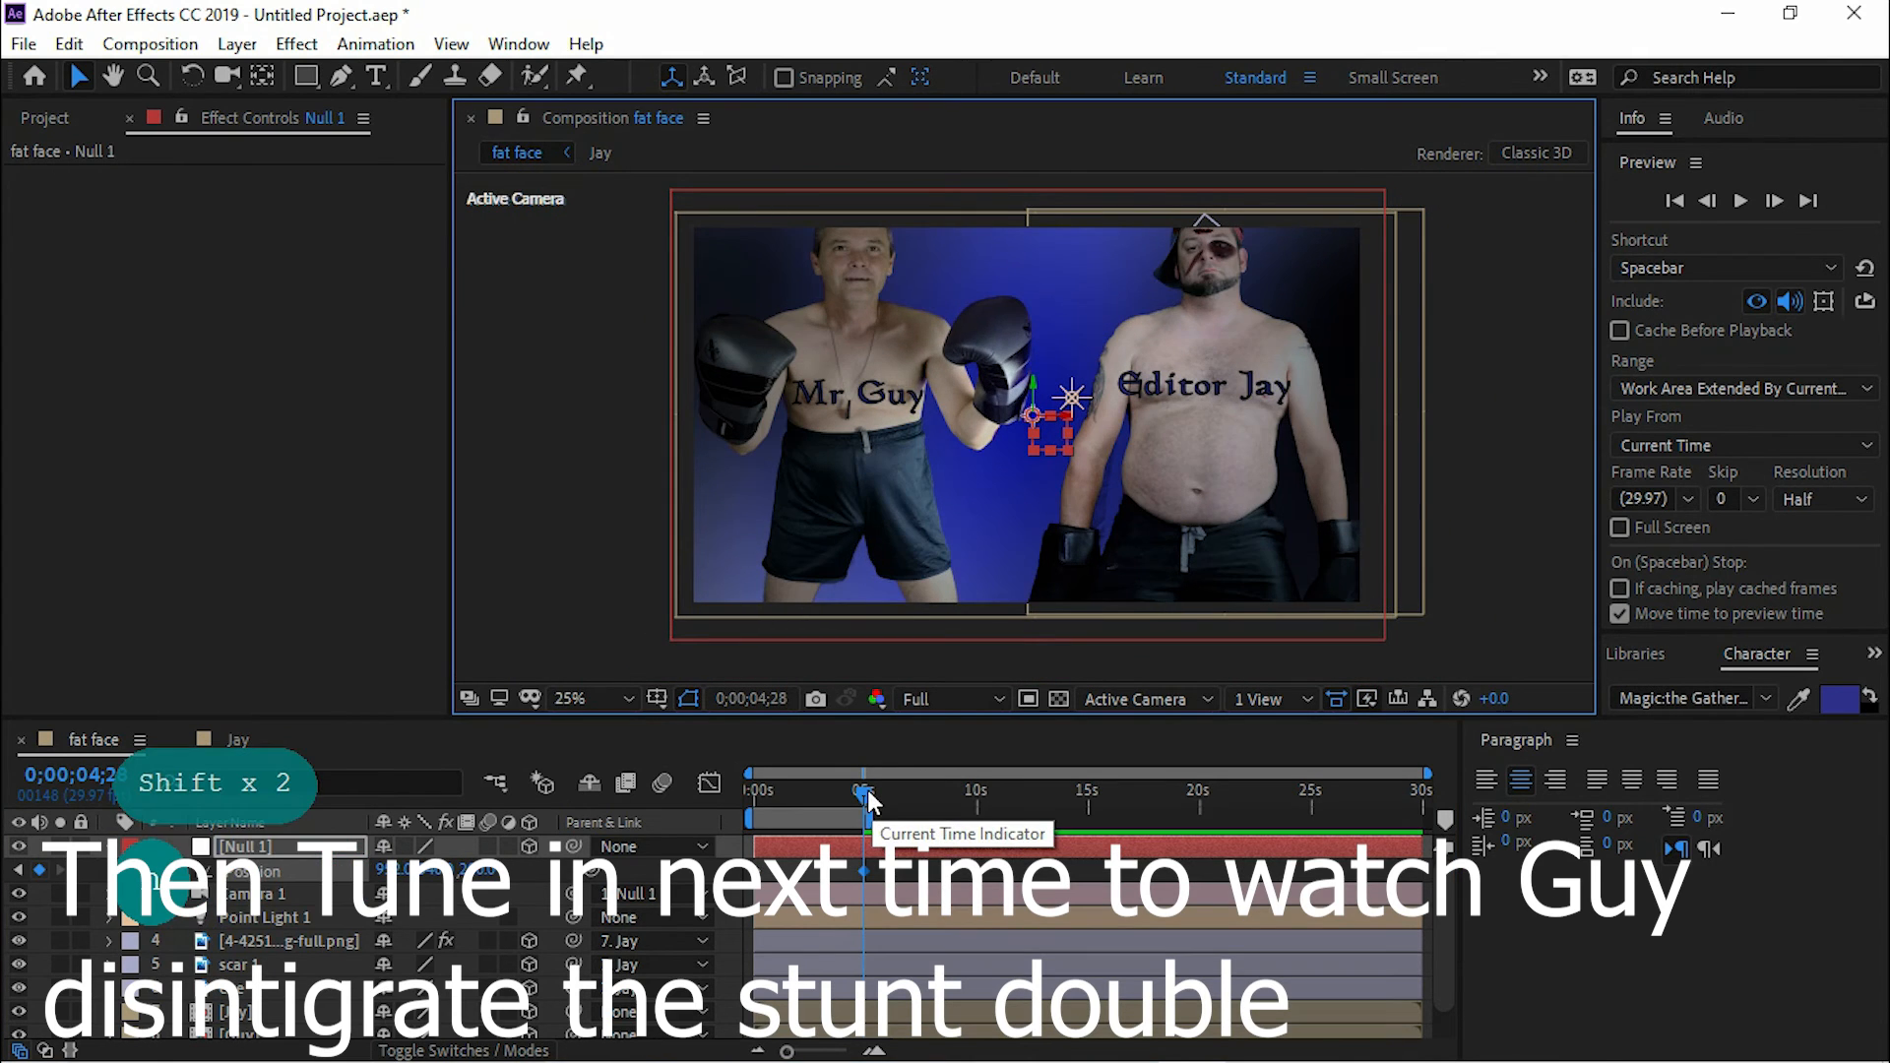
{"action": "right_click", "coordinate": [810, 818]}
{"action": "left_click", "coordinate": [854, 896]}
Step: Preview the trimmed composition and set the preview resolution to Full
{"action": "key", "text": "space"}
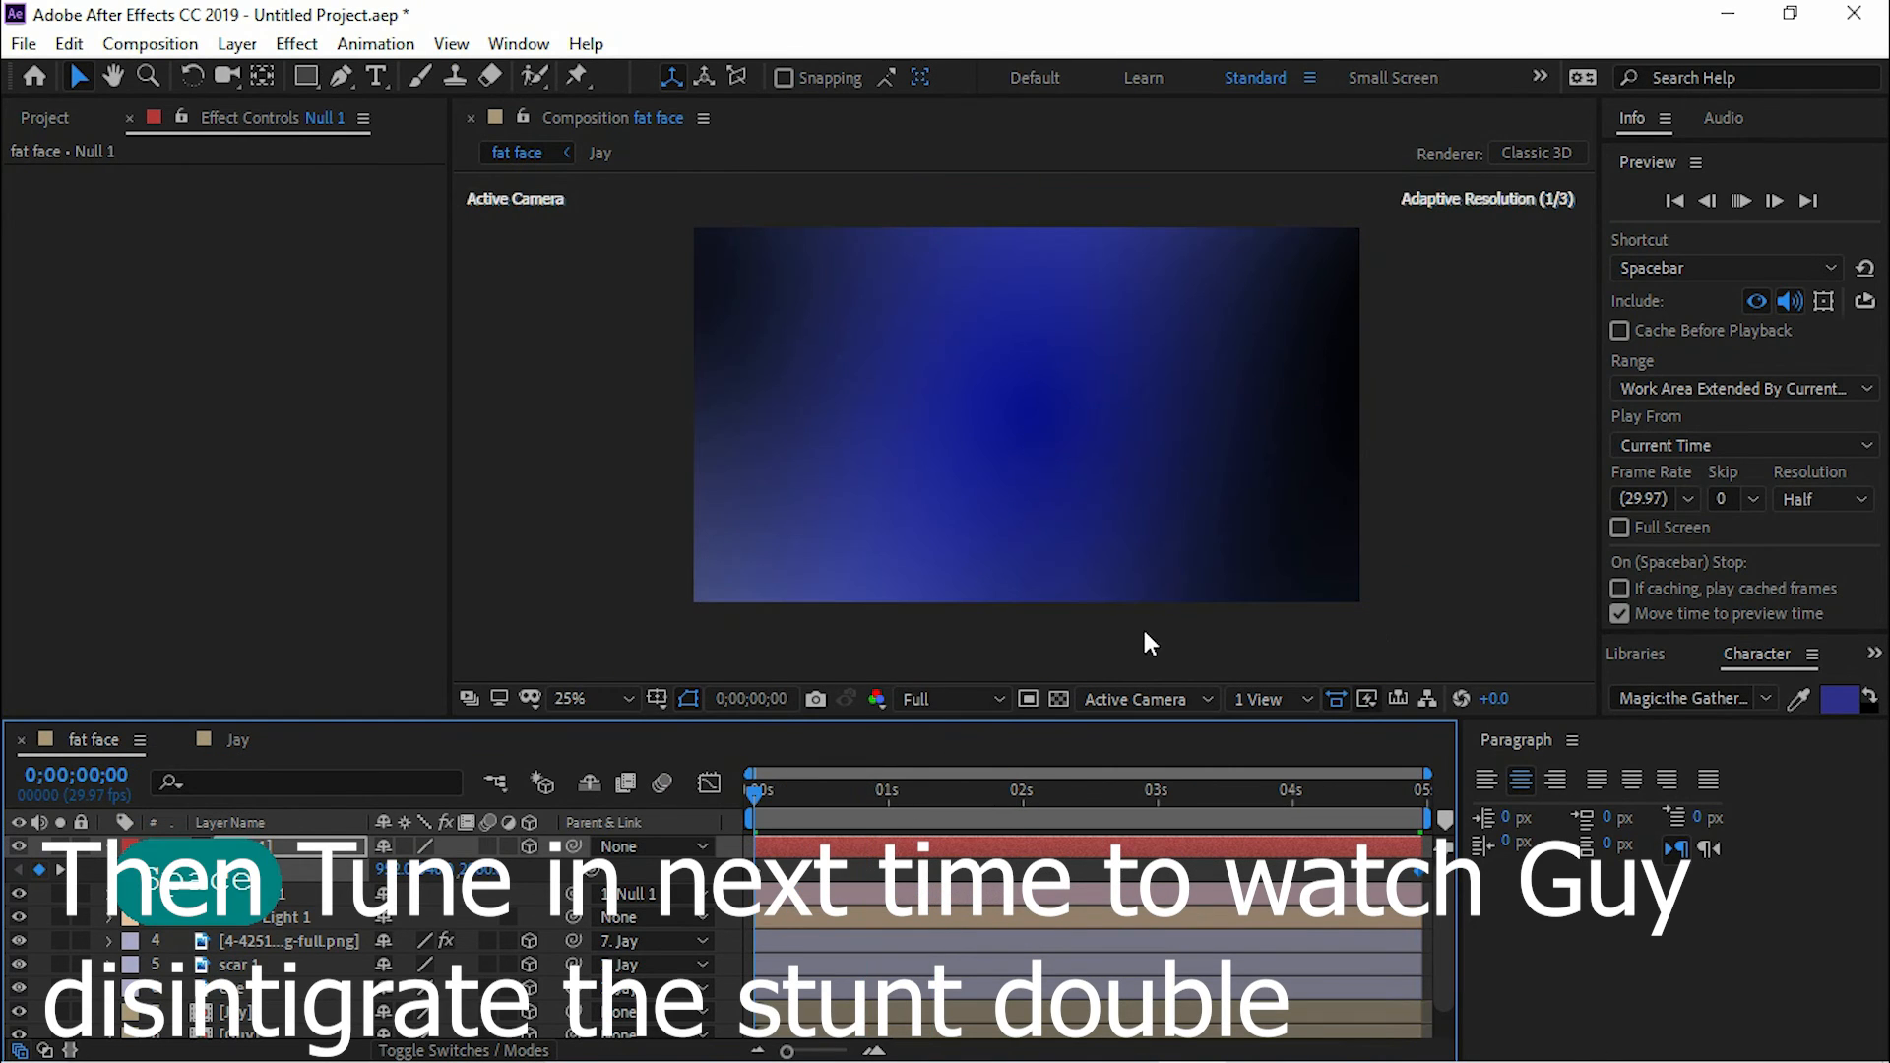
{"action": "left_click", "coordinate": [1821, 499]}
{"action": "left_click", "coordinate": [1814, 565]}
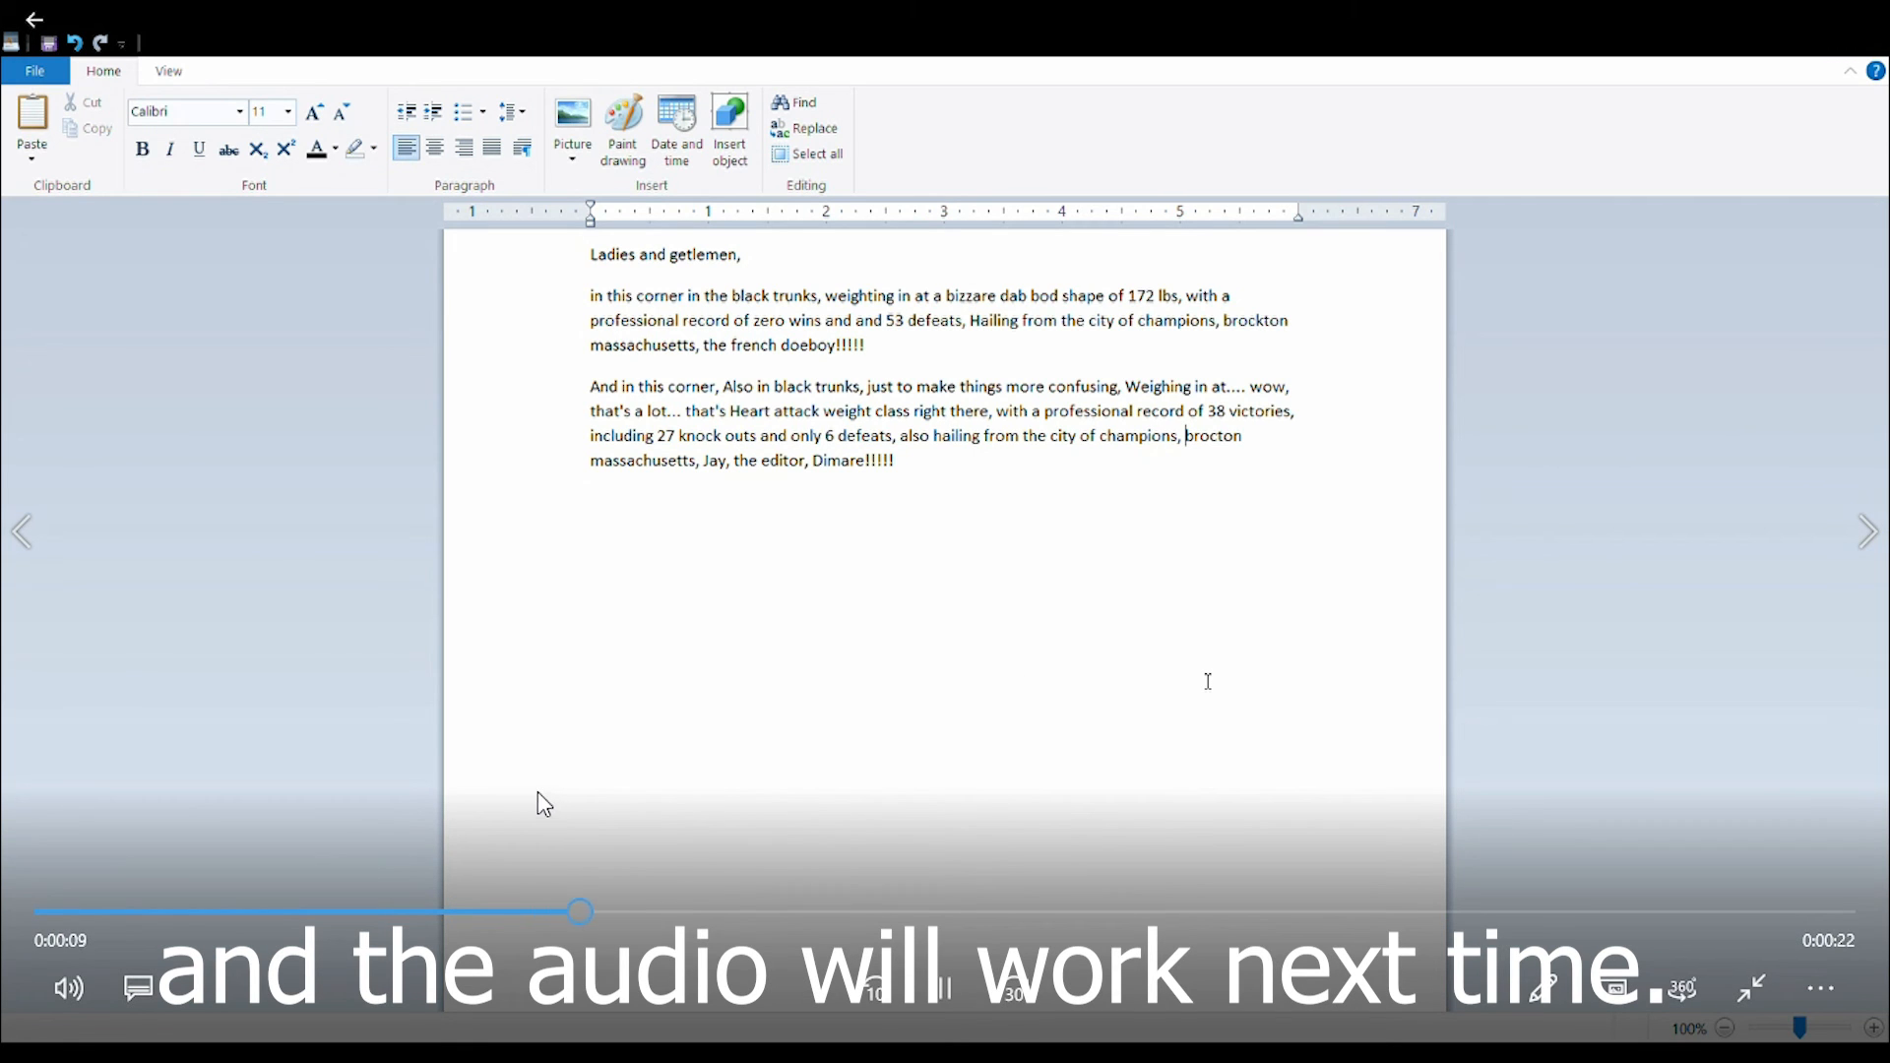
Step: Rewind the announcer script recording to near its start in the video player, and preview the camera animation in After Effects
{"action": "left_click", "coordinate": [81, 911]}
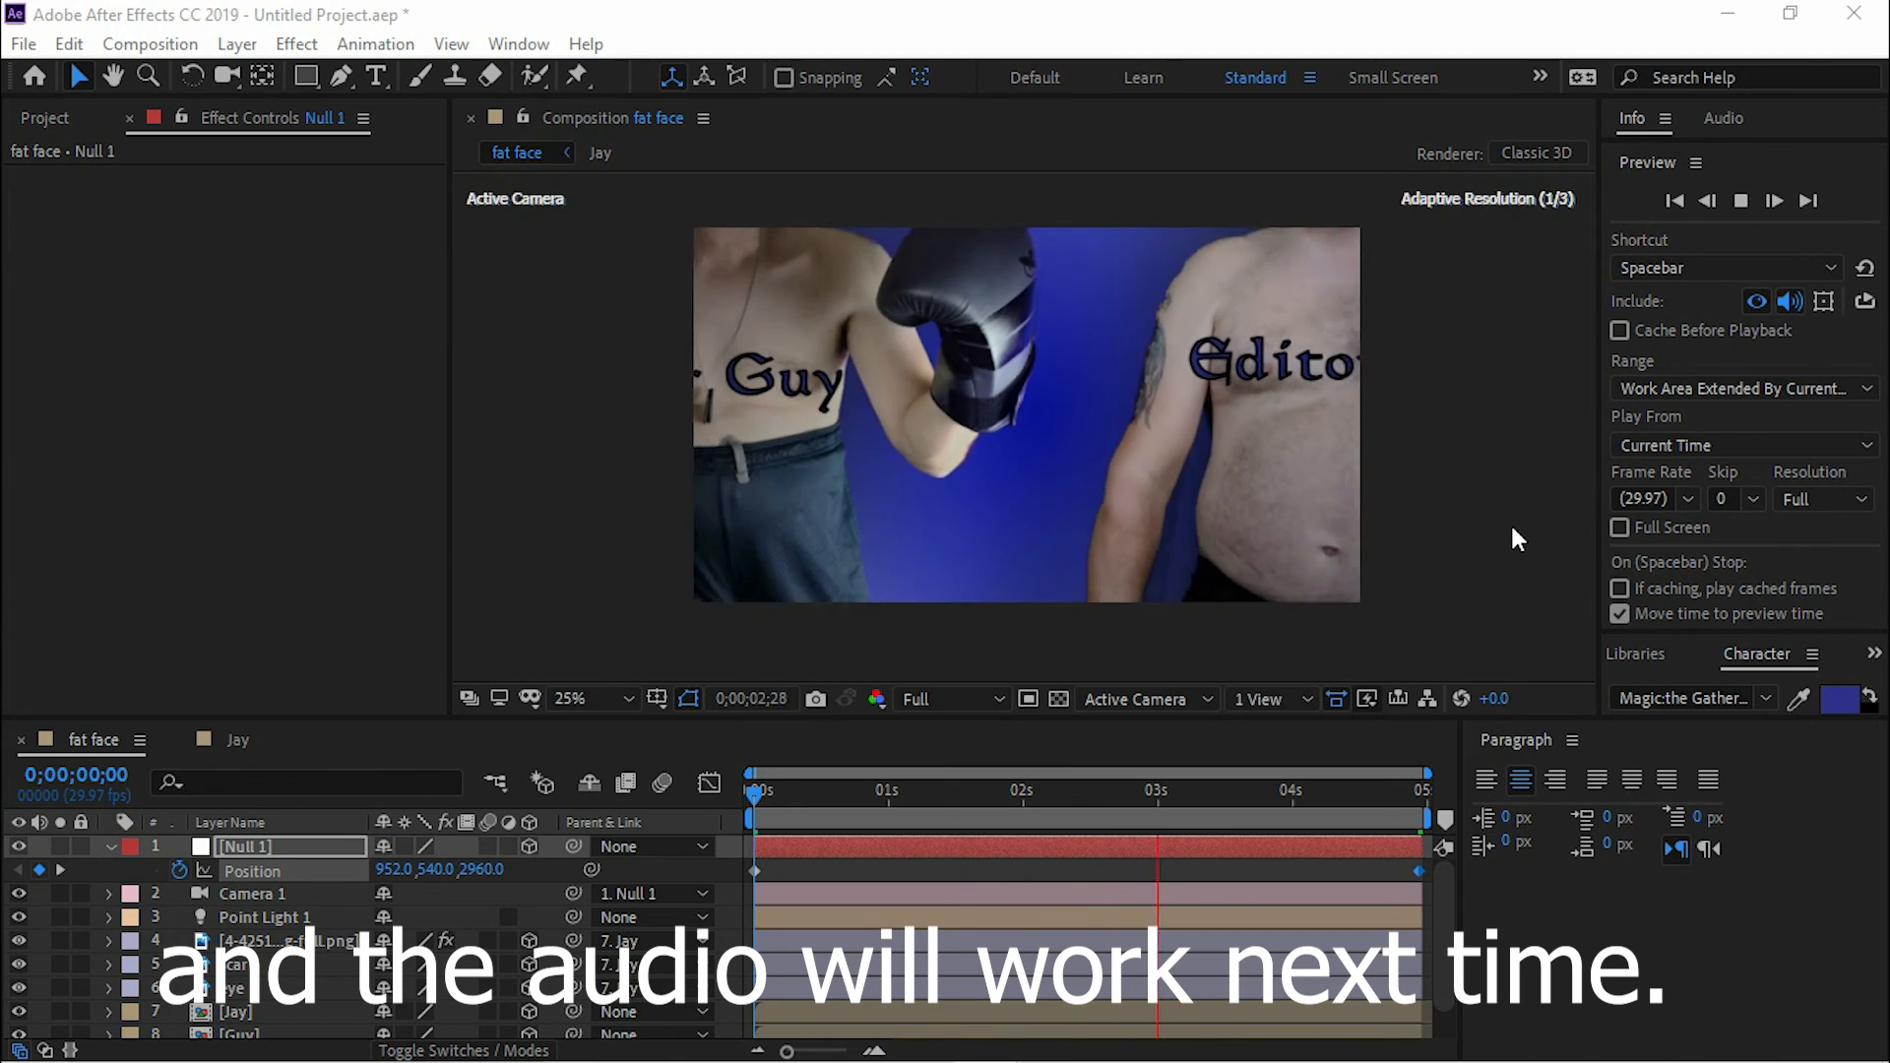
{"action": "key", "text": "space"}
{"action": "key", "text": "space"}
{"action": "key", "text": "space"}
{"action": "key", "text": "space"}
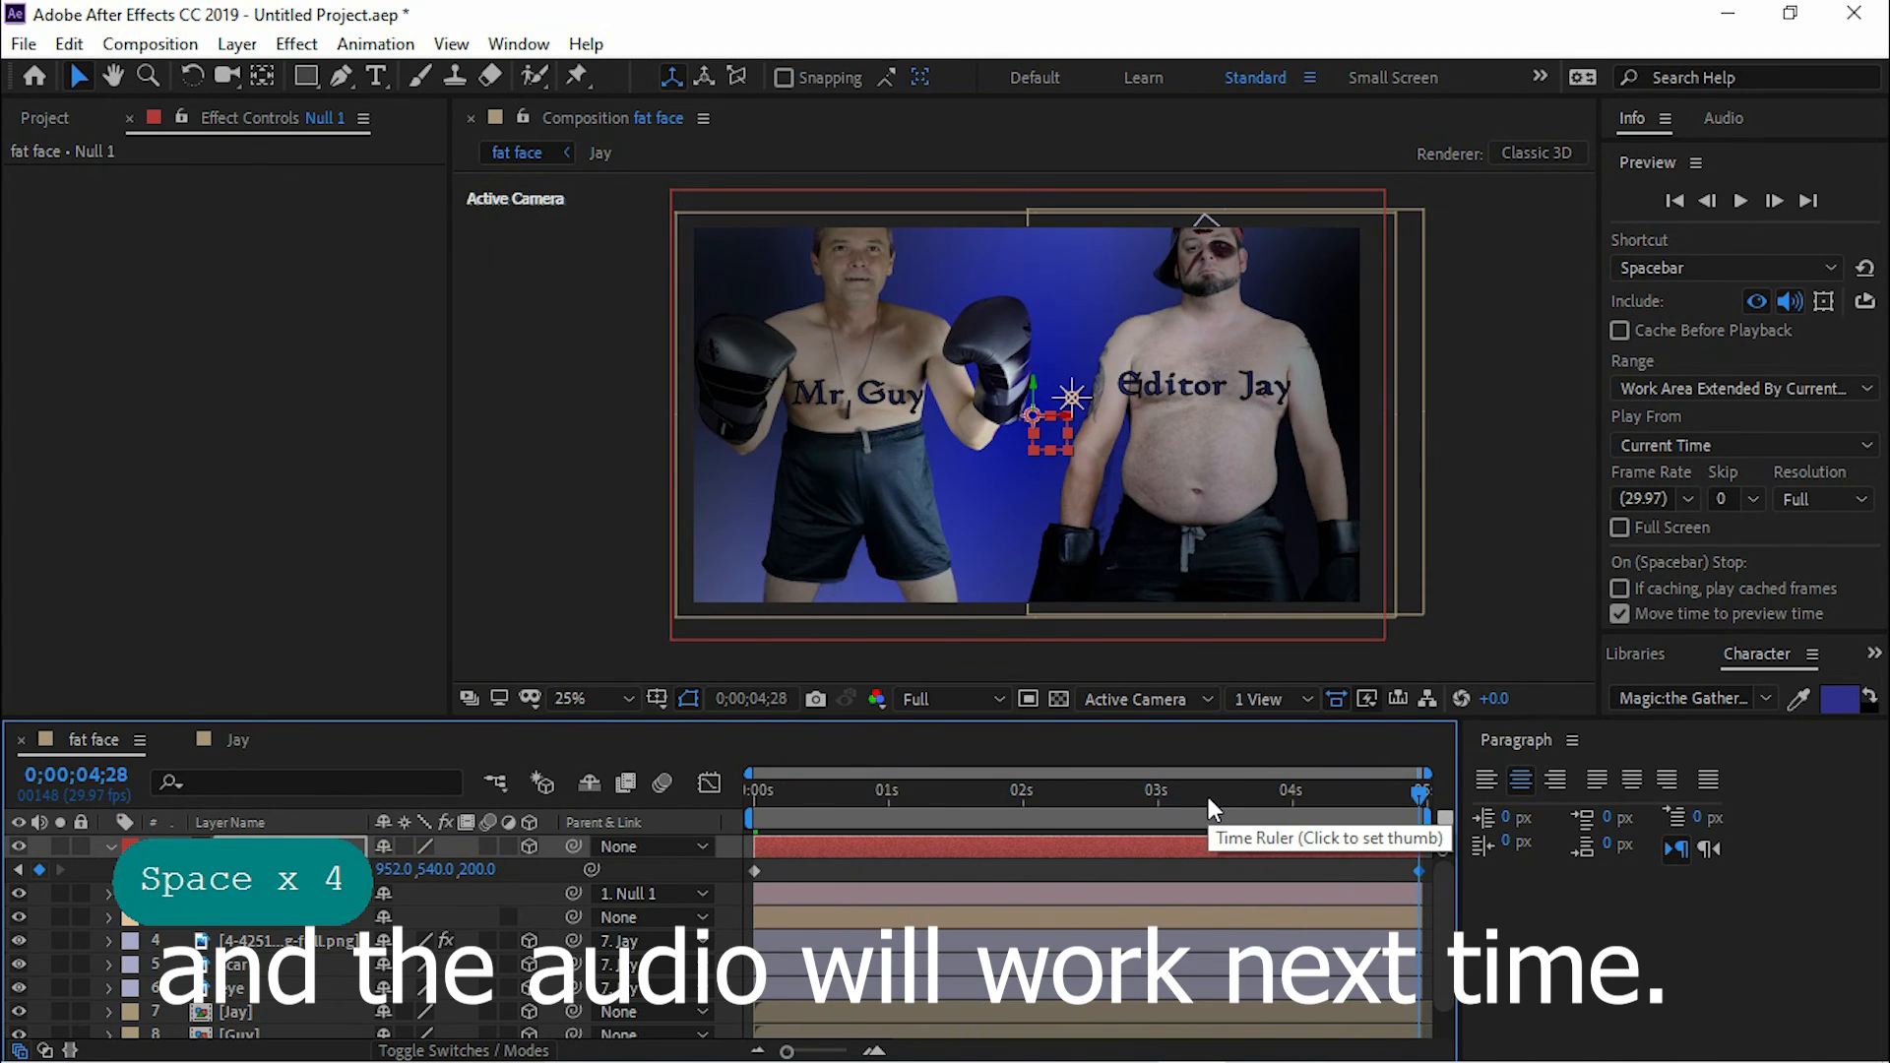